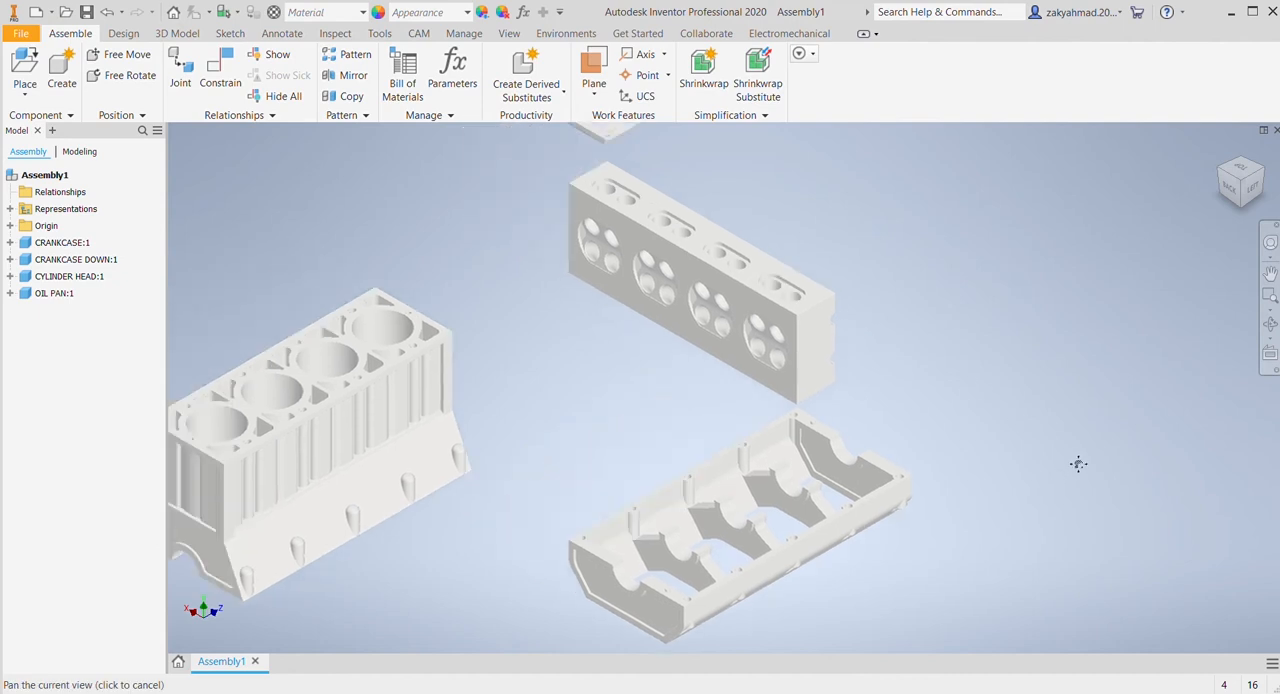
# Step: Move the oil pan to the far side of the lower crankcase and the cylinder head above the crankcase
pyautogui.moveTo(752, 167); pyautogui.dragTo(1074, 484)
pyautogui.moveTo(868, 407); pyautogui.dragTo(588, 298)
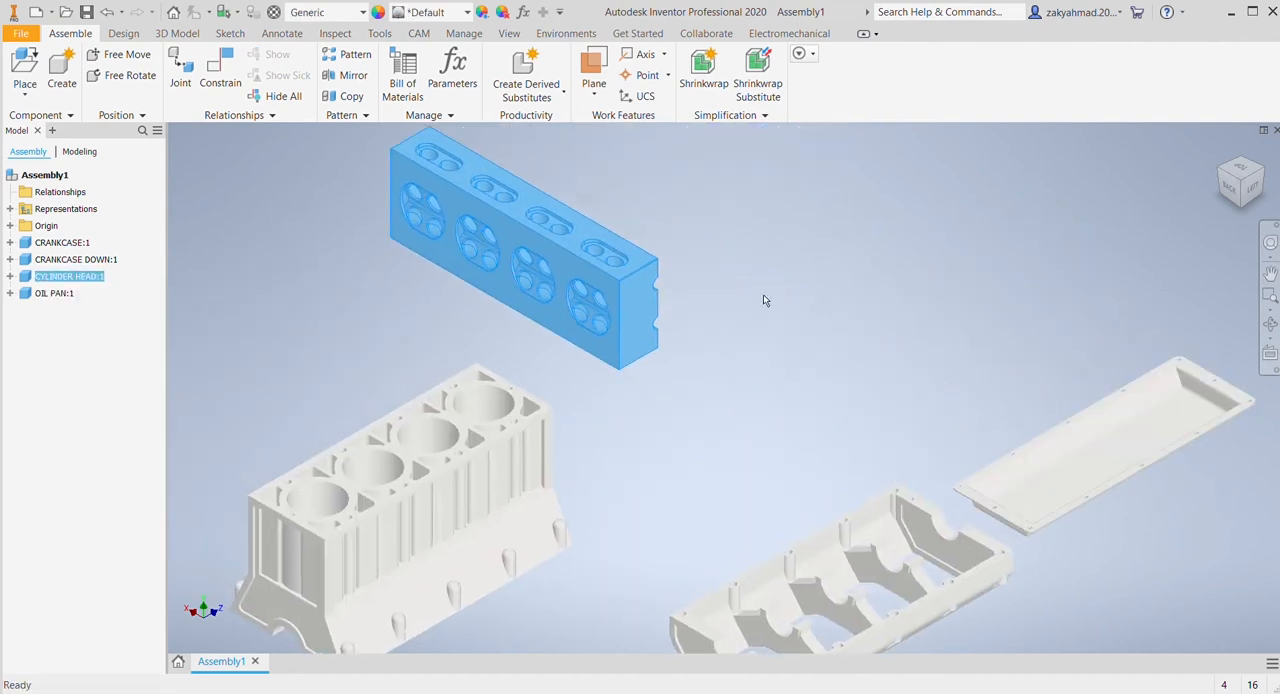
pyautogui.click(909, 286)
# Step: Ground the oil pan so it stays fixed in the assembly
pyautogui.moveTo(909, 286); pyautogui.dragTo(737, 179, button='middle')
pyautogui.click(895, 380)
pyautogui.click(894, 376)
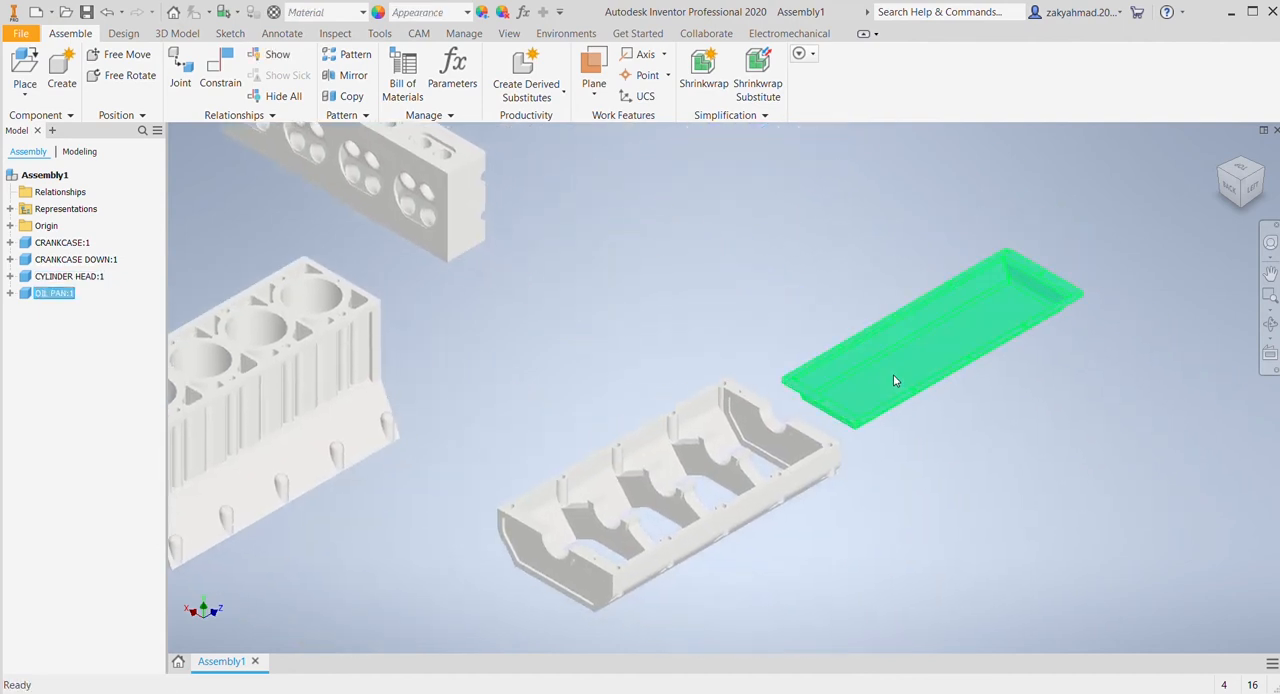
pyautogui.click(1012, 436)
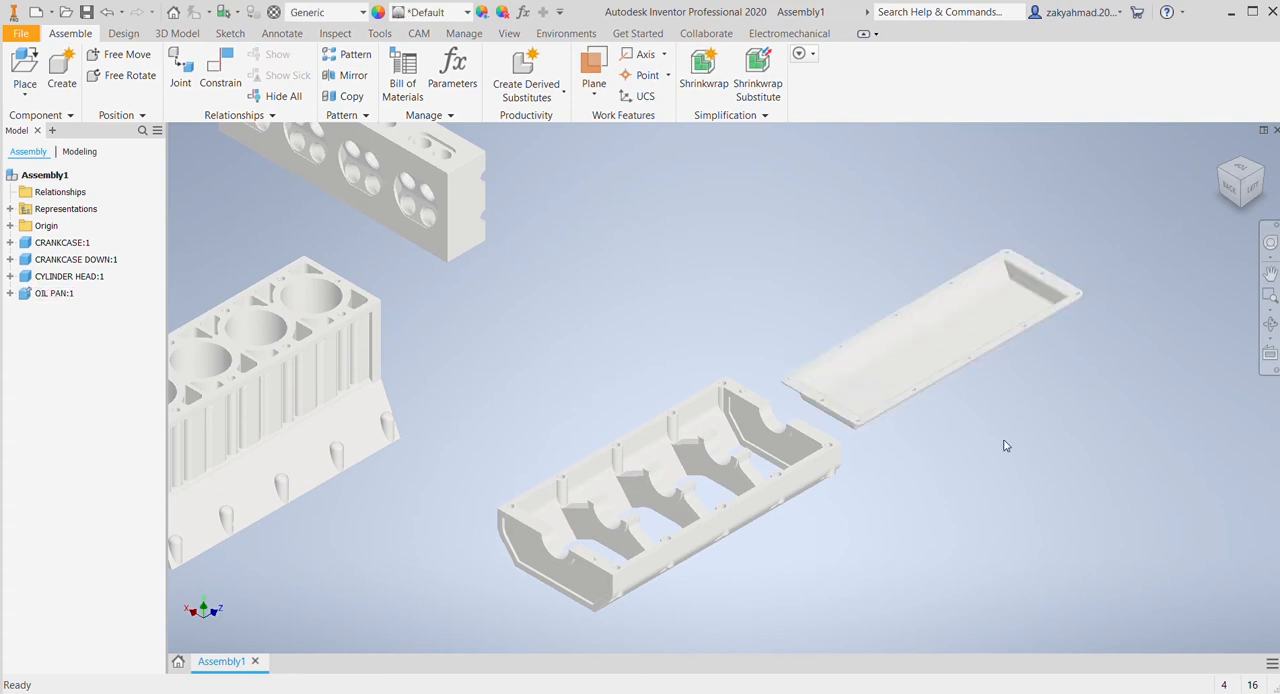
# Step: Move the lower crankcase up beside the oil pan, leaving the two parts apart
pyautogui.moveTo(708, 421); pyautogui.dragTo(706, 182)
pyautogui.click(857, 240)
pyautogui.moveTo(737, 340); pyautogui.dragTo(719, 330, button='middle')
pyautogui.moveTo(719, 330); pyautogui.dragTo(603, 389)
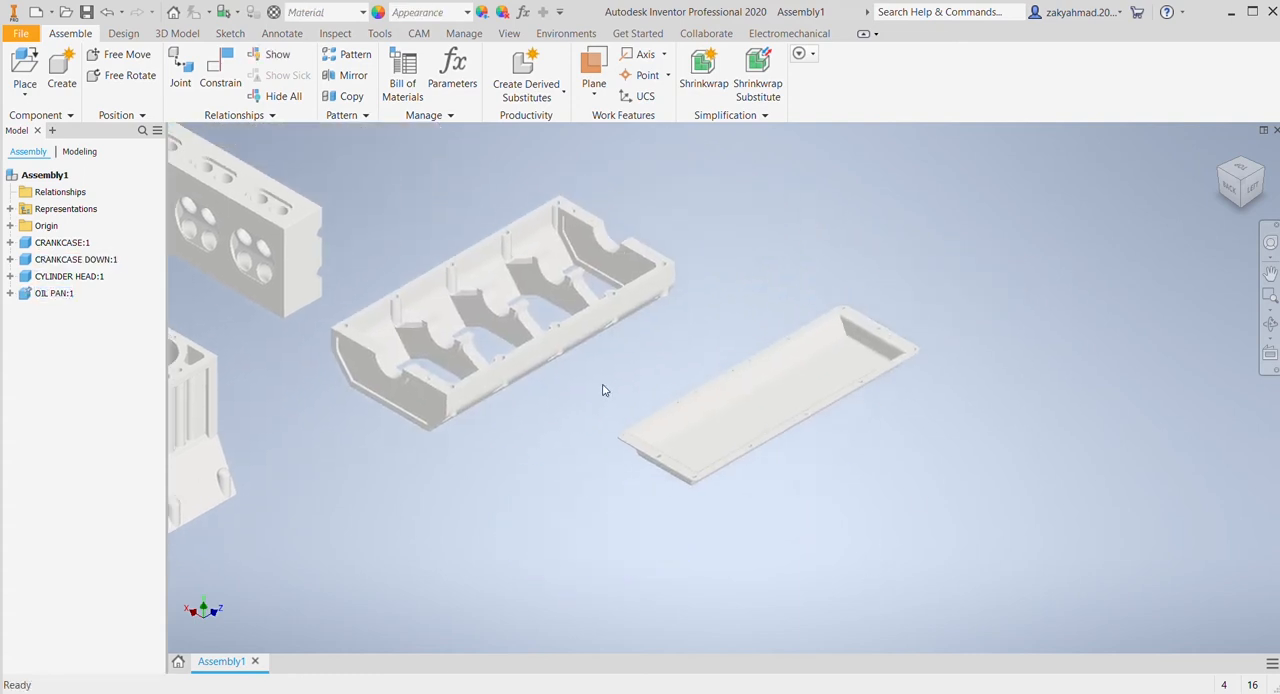
# Step: Mate the underside face of the lower crankcase with the flange face of the oil pan using Constrain
pyautogui.click(220, 75)
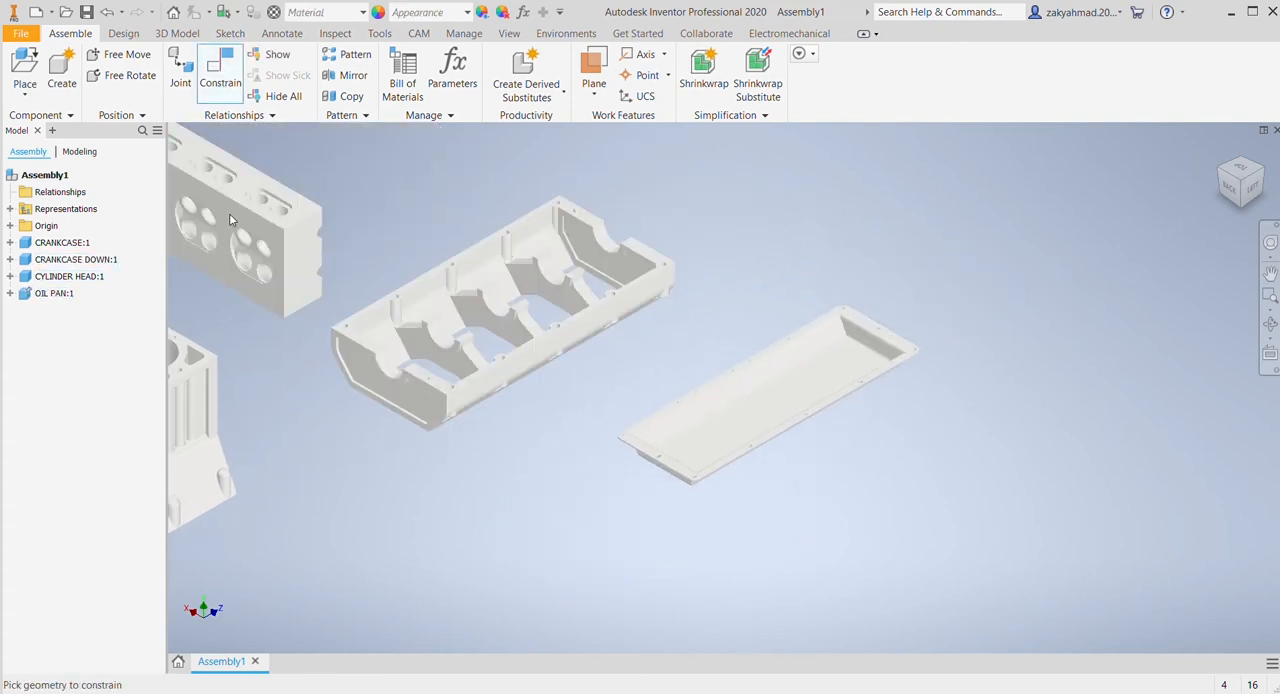
pyautogui.keyDown('shift'); pyautogui.moveTo(598, 412); pyautogui.dragTo(517, 454, button='middle'); pyautogui.keyUp('shift')
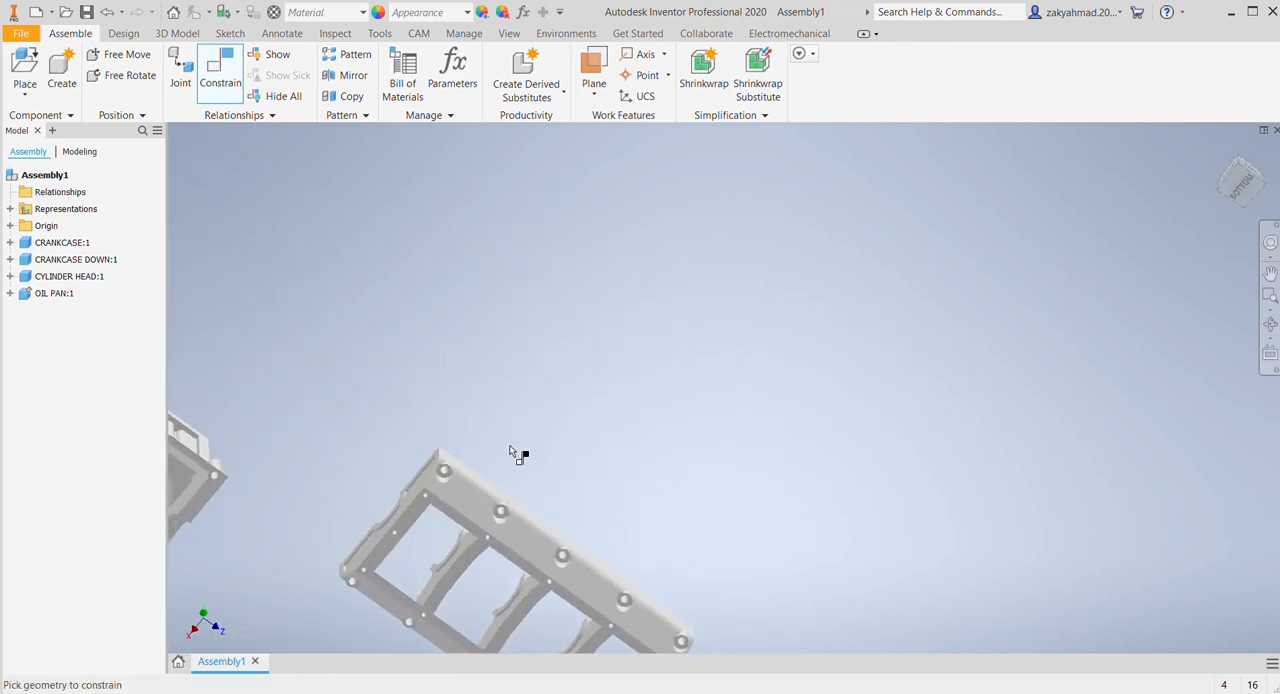
pyautogui.scroll(-5, 477, 528)
pyautogui.click(480, 515)
pyautogui.keyDown('shift'); pyautogui.moveTo(565, 490); pyautogui.dragTo(745, 524, button='middle'); pyautogui.keyUp('shift')
pyautogui.scroll(10, 745, 530)
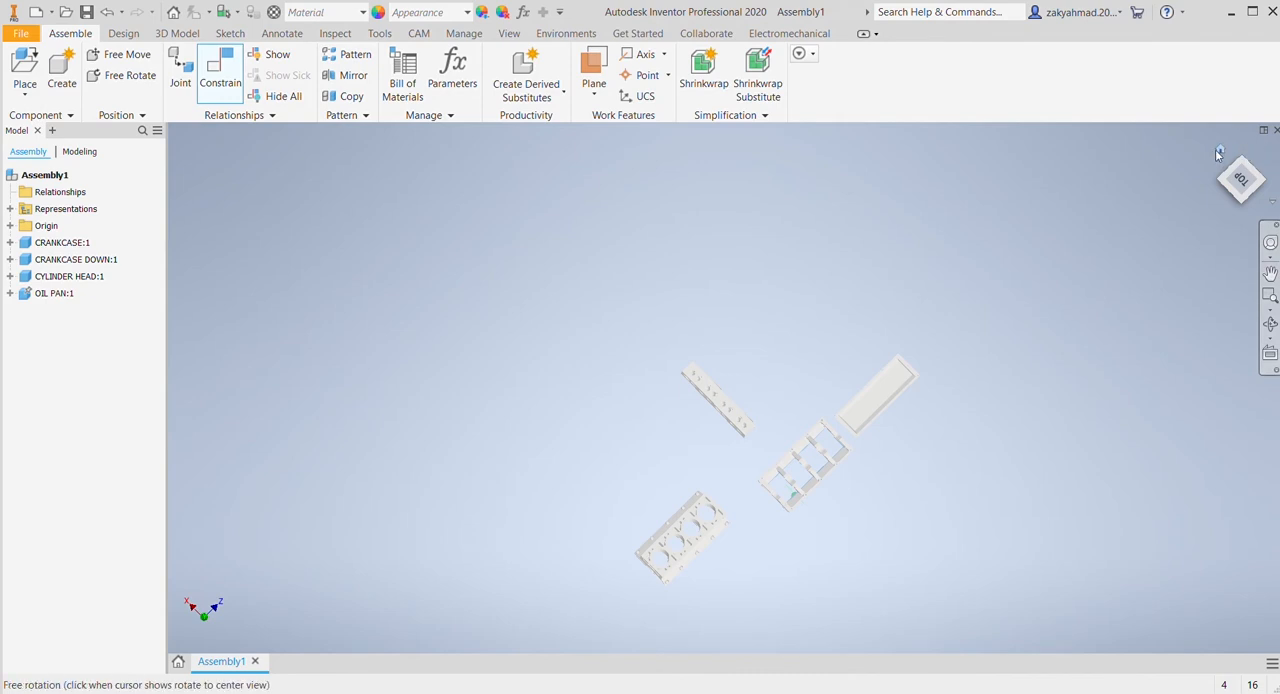
pyautogui.scroll(-8, 911, 457)
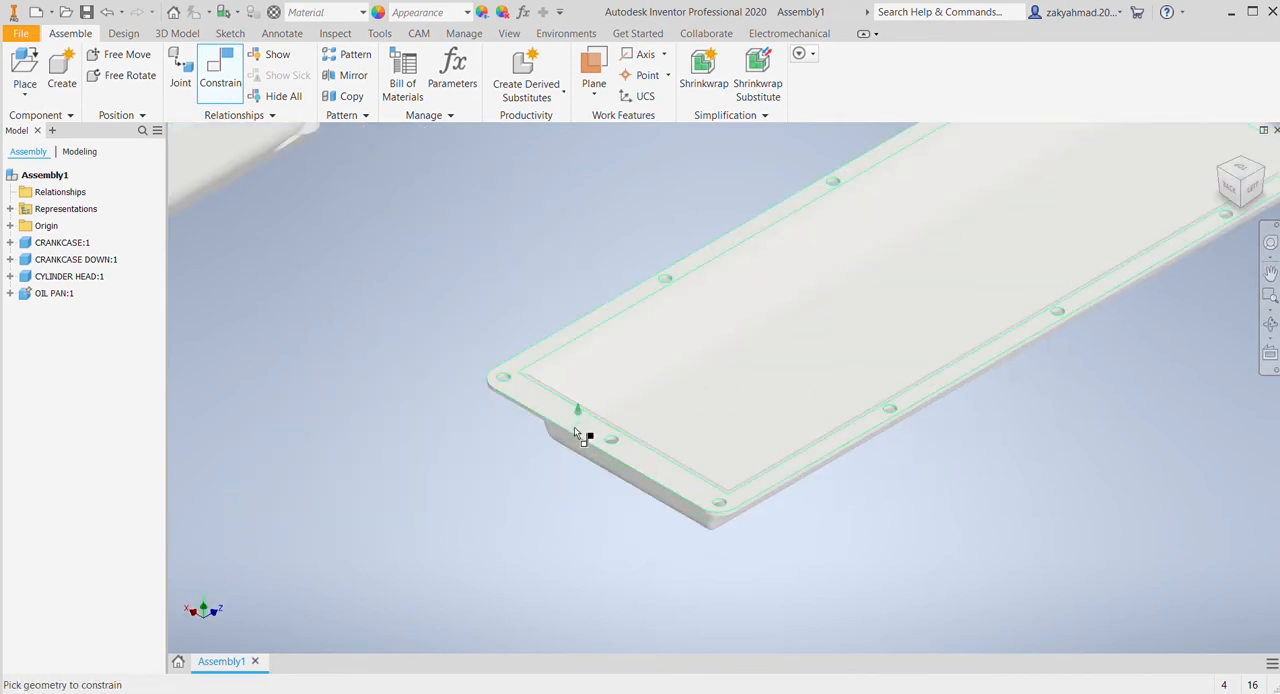
pyautogui.click(566, 423)
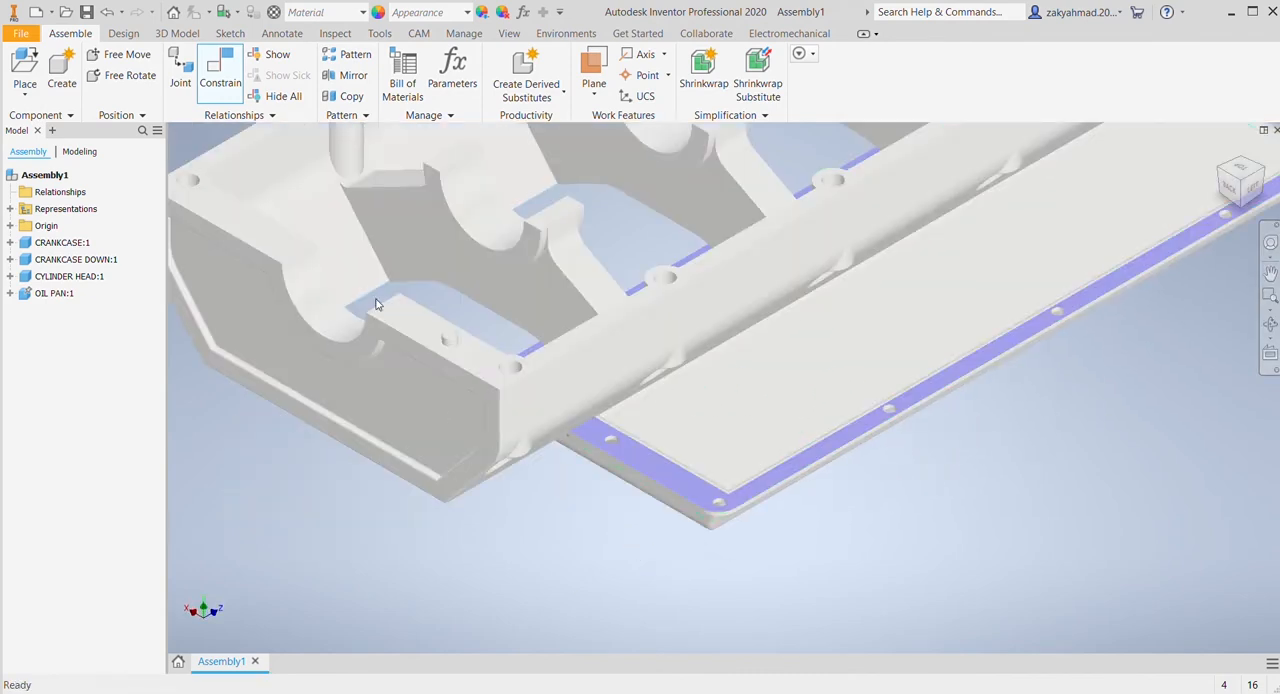
pyautogui.moveTo(604, 497); pyautogui.dragTo(547, 325, button='middle')
pyautogui.scroll(-5, 558, 316)
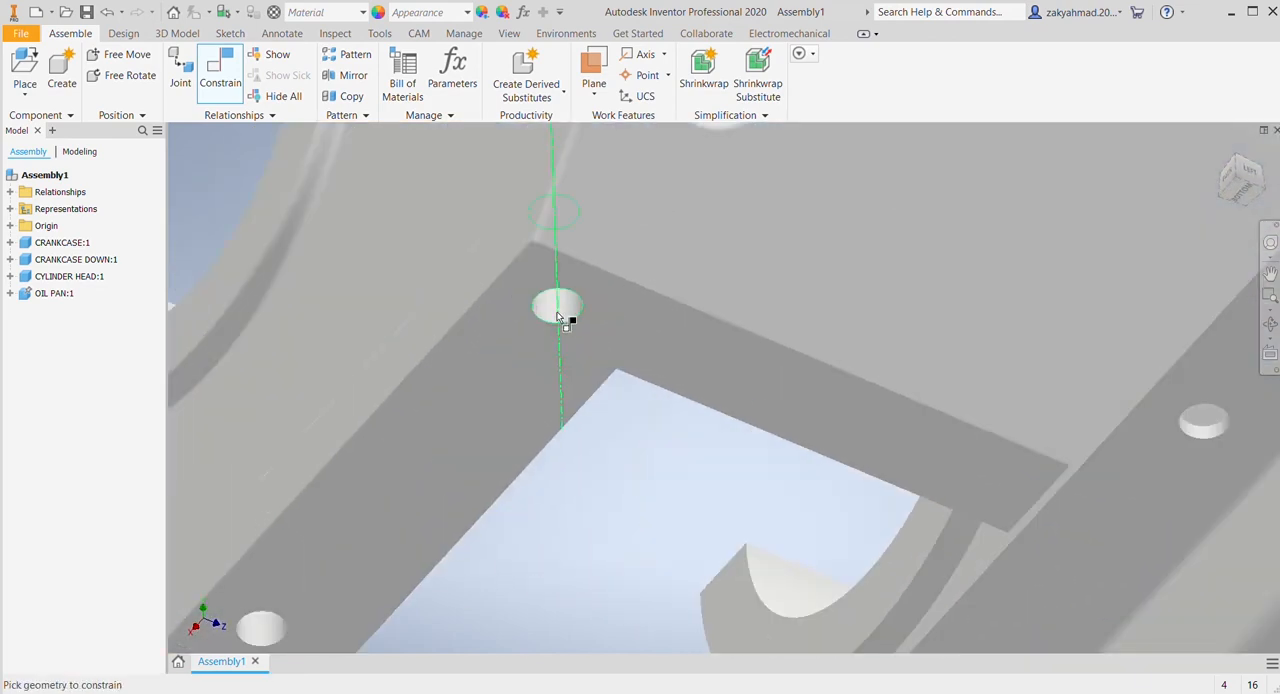
pyautogui.click(560, 316)
pyautogui.keyDown('shift'); pyautogui.moveTo(917, 280); pyautogui.dragTo(955, 392, button='middle'); pyautogui.keyUp('shift')
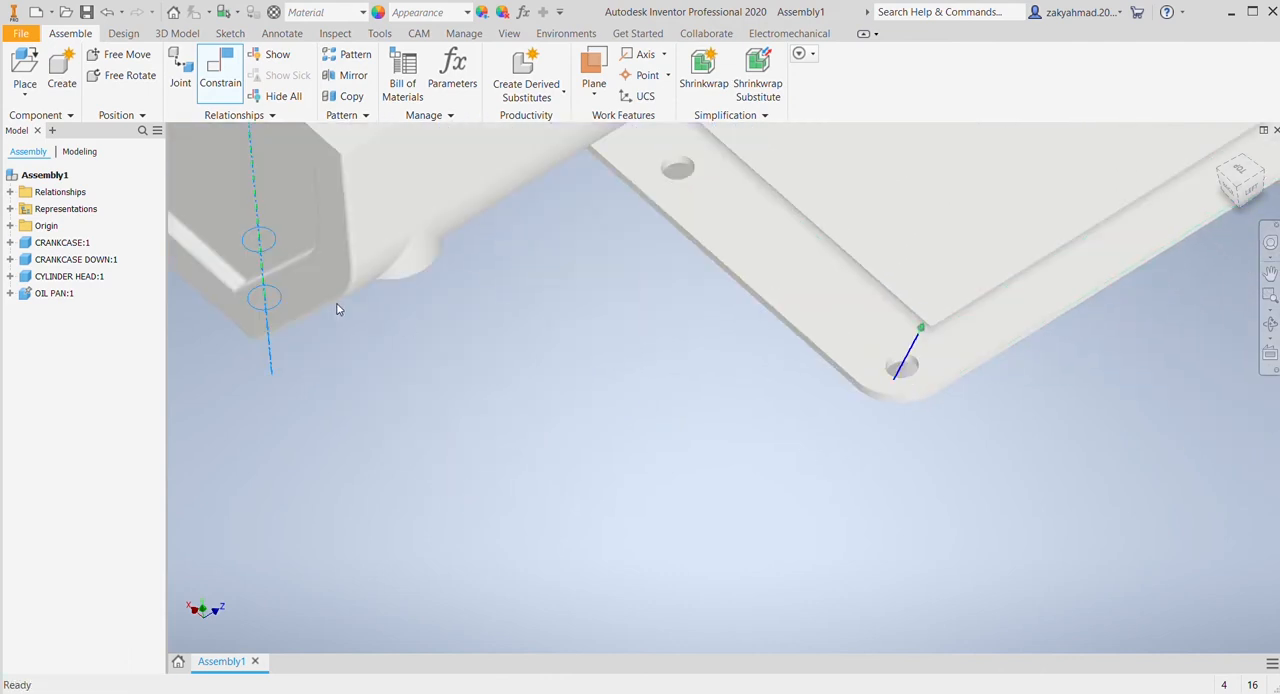
pyautogui.scroll(5, 630, 342)
# Step: Constrain the axis of the lower crankcase's corner bolt hole to the matching corner hole of the oil pan
pyautogui.click(222, 83)
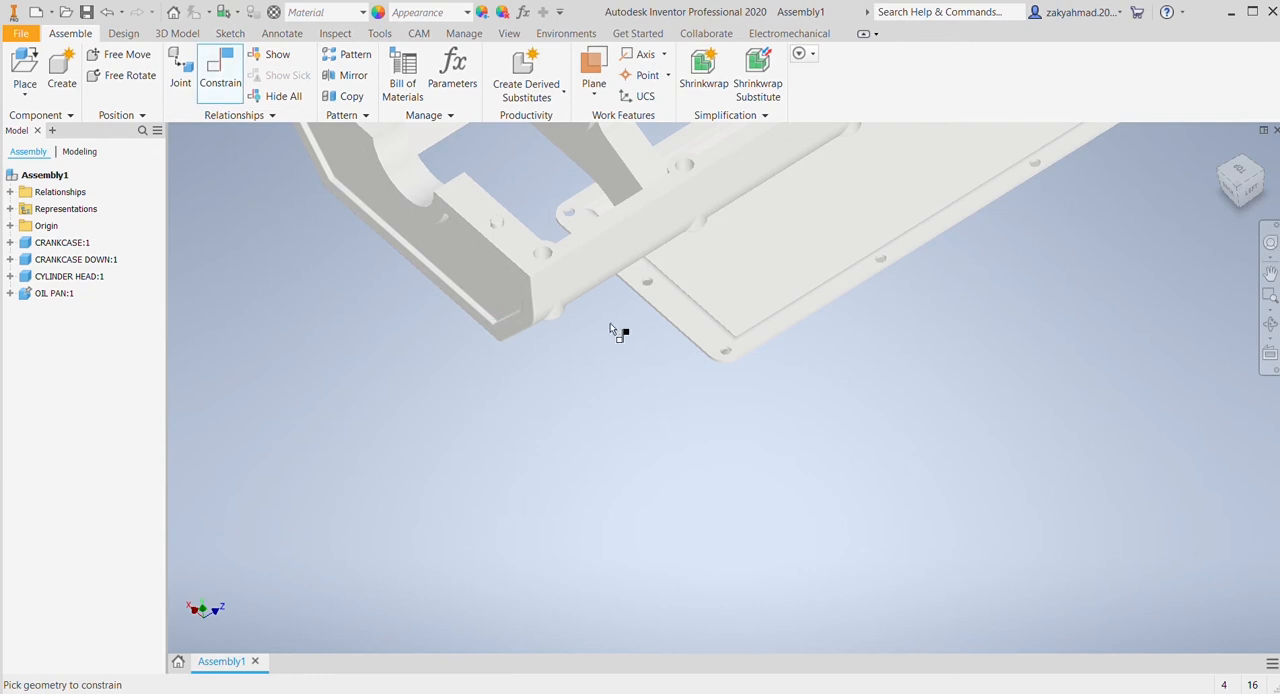
pyautogui.keyDown('shift'); pyautogui.moveTo(614, 330); pyautogui.dragTo(763, 354, button='middle'); pyautogui.keyUp('shift')
pyautogui.scroll(-5, 741, 343)
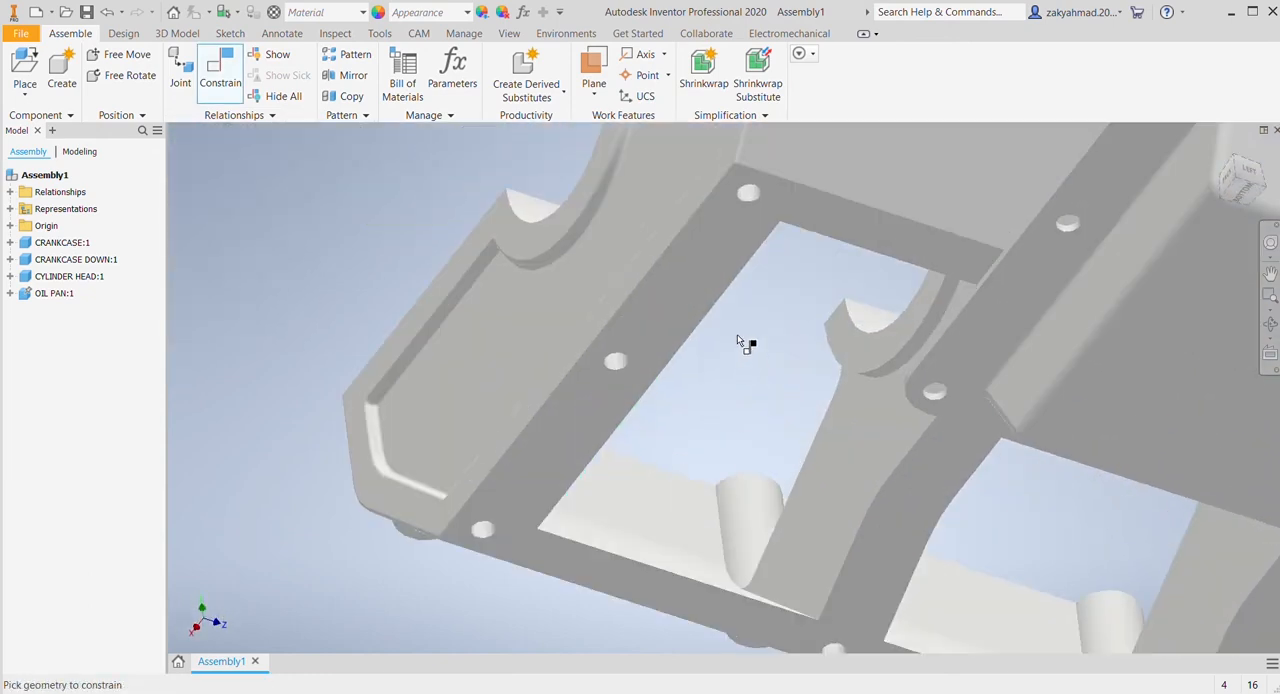
pyautogui.click(747, 197)
pyautogui.scroll(5, 1045, 373)
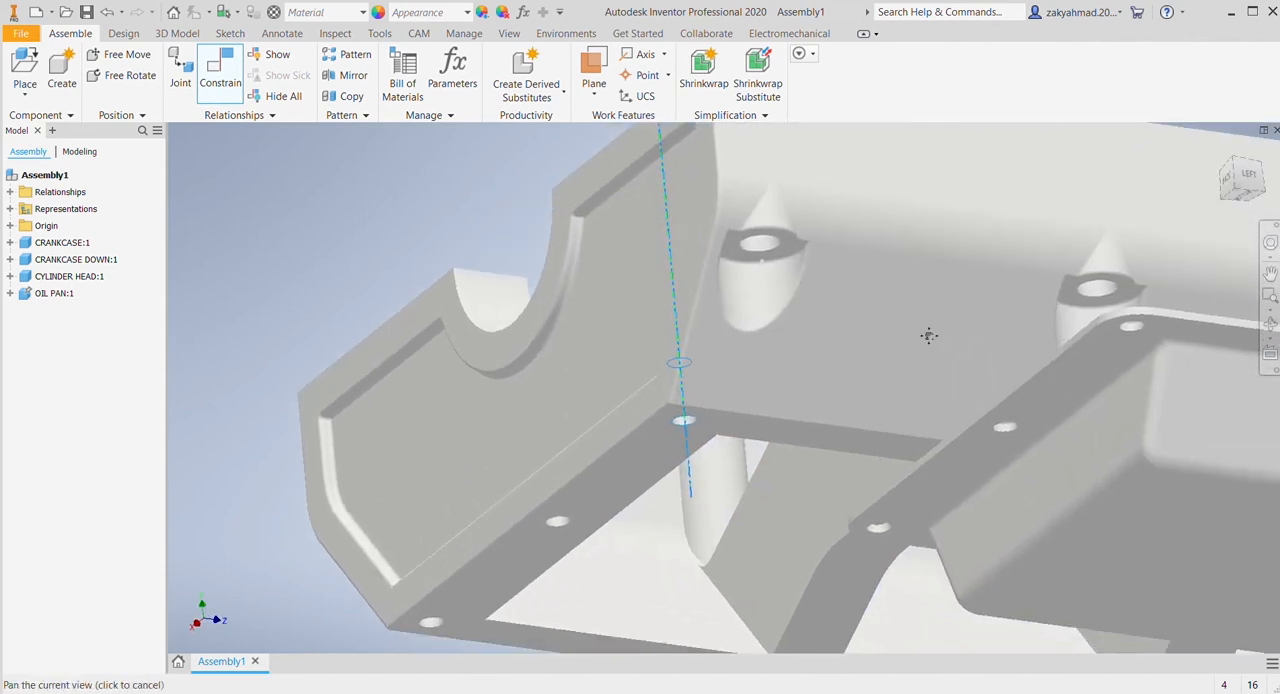
pyautogui.scroll(-3, 1035, 271)
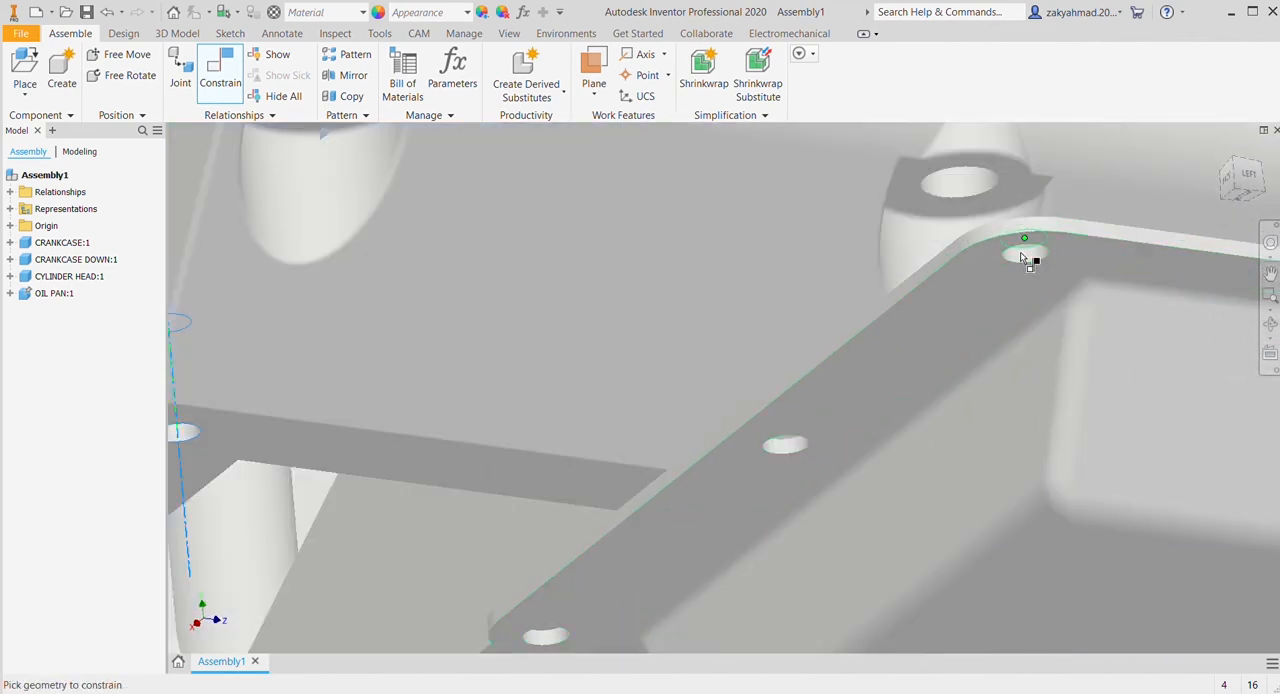
pyautogui.click(1024, 259)
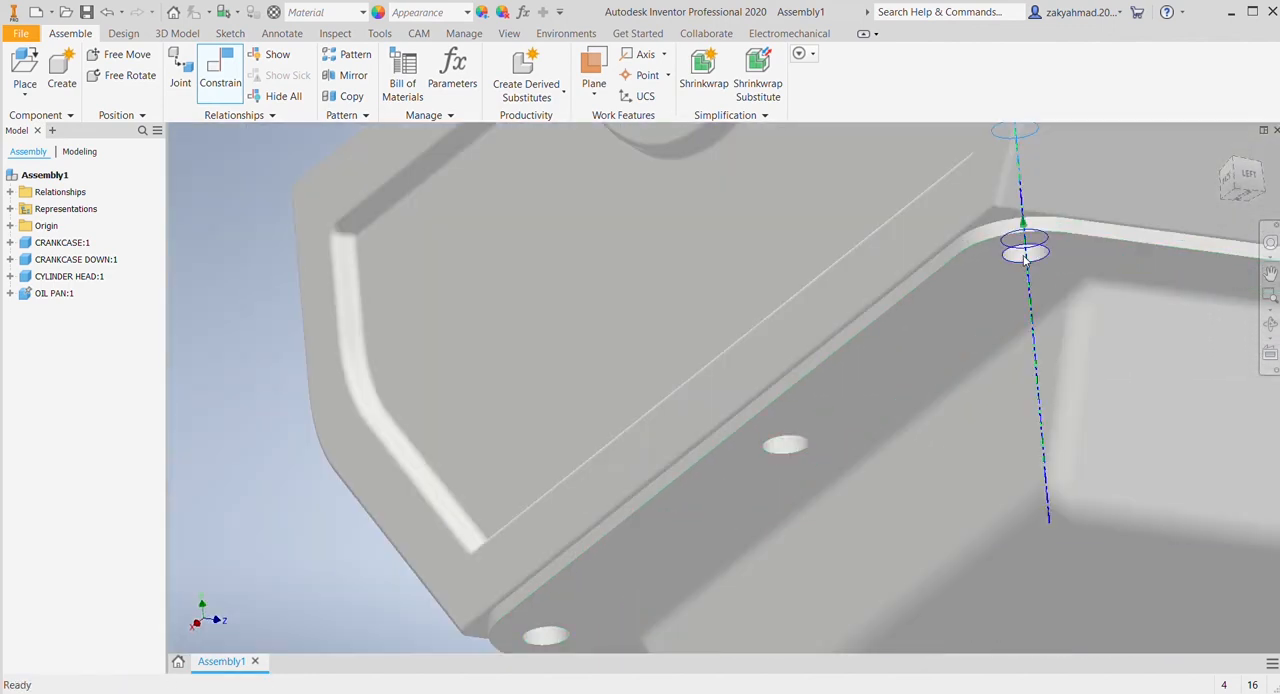
pyautogui.click(392, 299)
pyautogui.moveTo(935, 333); pyautogui.dragTo(628, 389, button='middle')
pyautogui.click(374, 302)
# Step: Swing the lower crankcase about the corner hole and constrain its next long-edge hole axis to the matching oil pan hole
pyautogui.scroll(5, 860, 355)
pyautogui.moveTo(866, 357); pyautogui.dragTo(706, 332, button='middle')
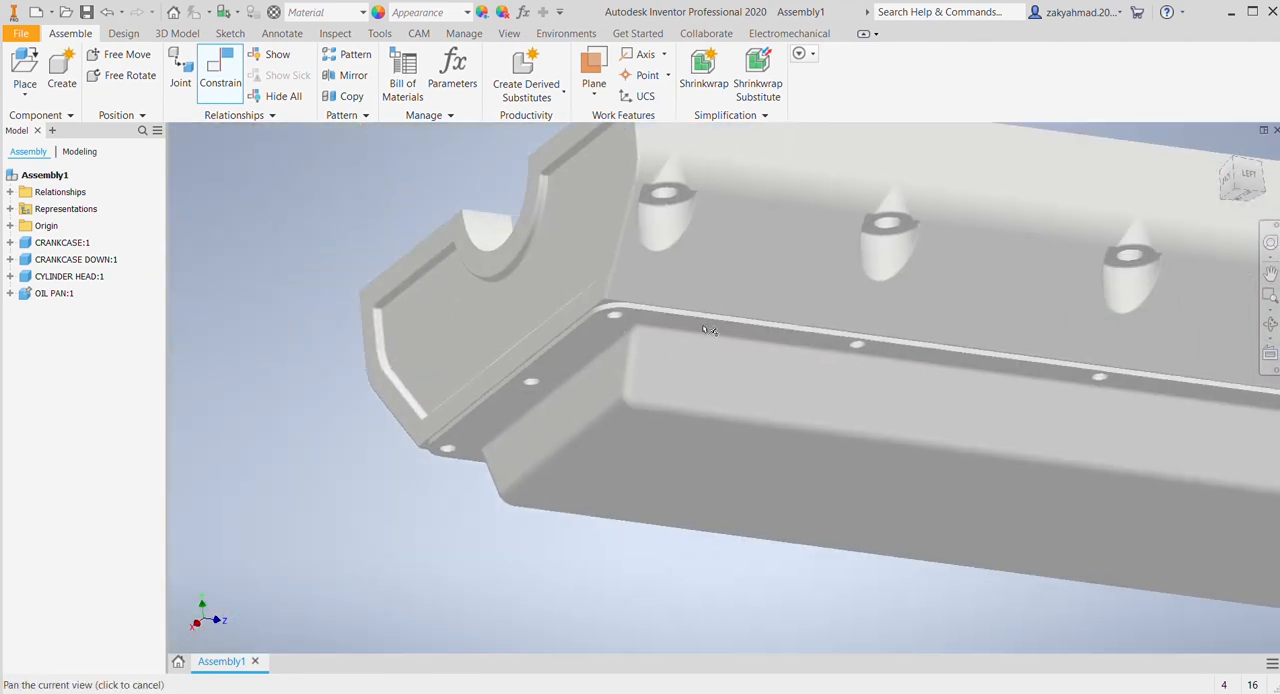
pyautogui.moveTo(1028, 296); pyautogui.dragTo(1042, 230)
pyautogui.click(343, 177)
pyautogui.click(220, 70)
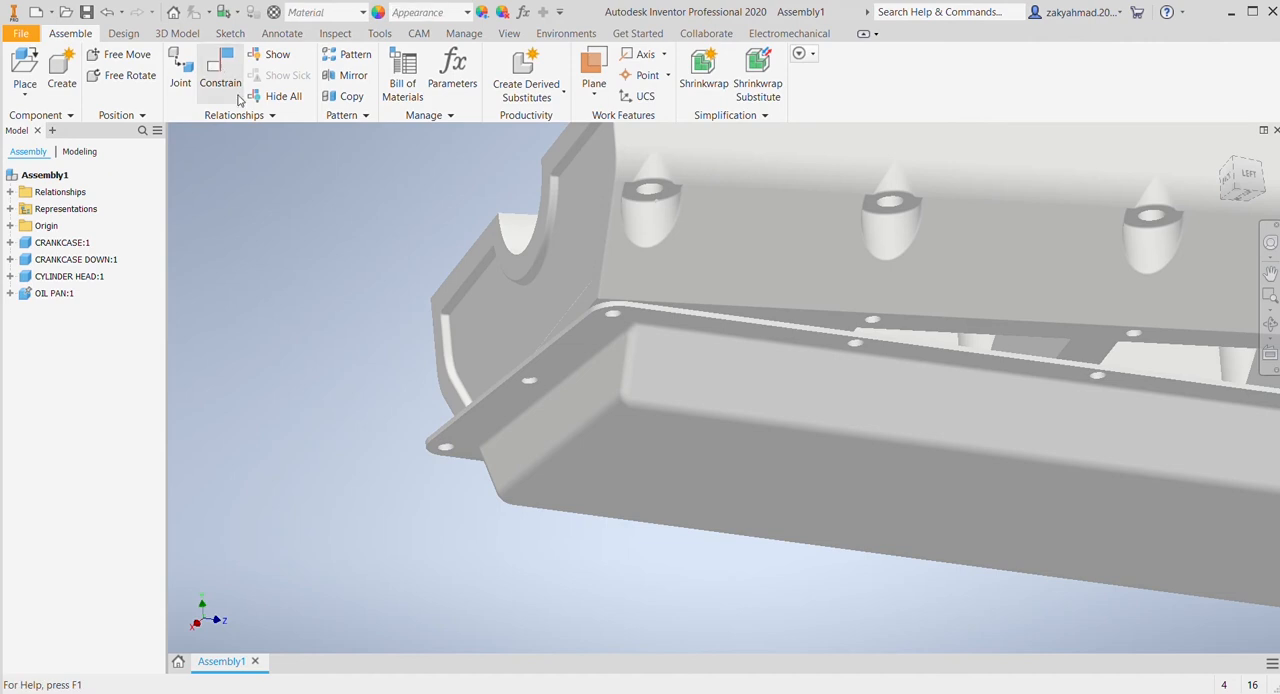
pyautogui.scroll(-5, 880, 370)
pyautogui.scroll(-3, 878, 370)
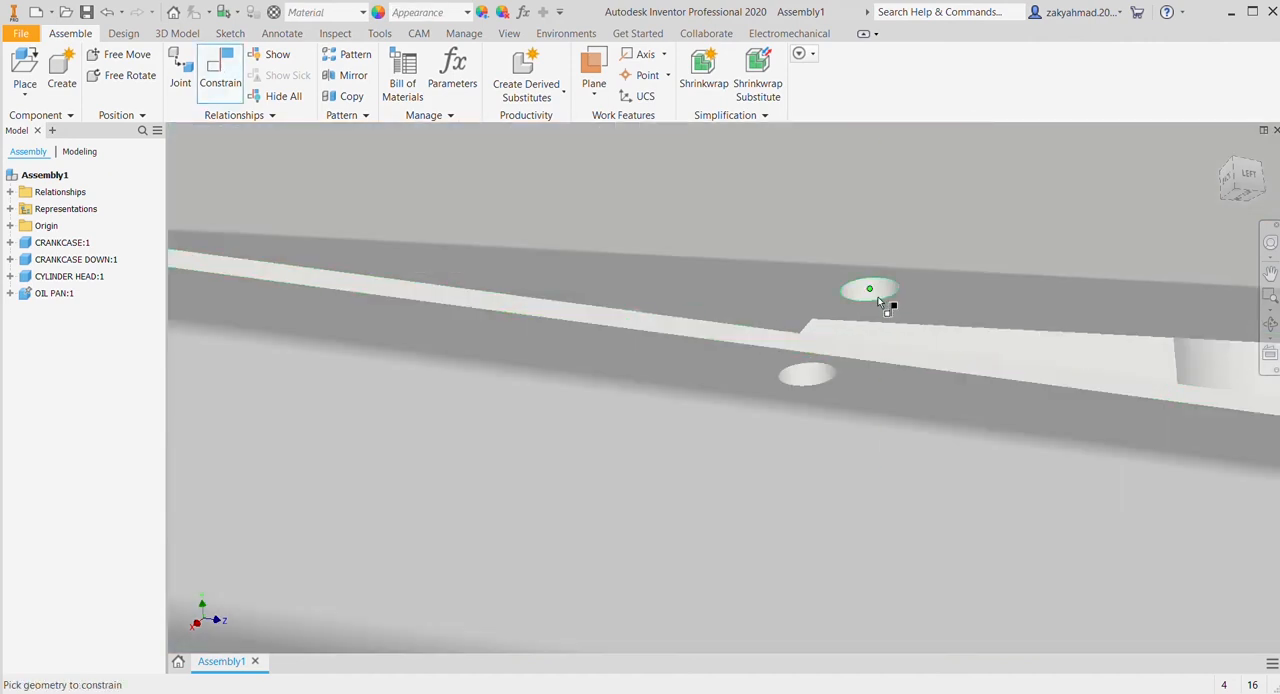
pyautogui.click(809, 378)
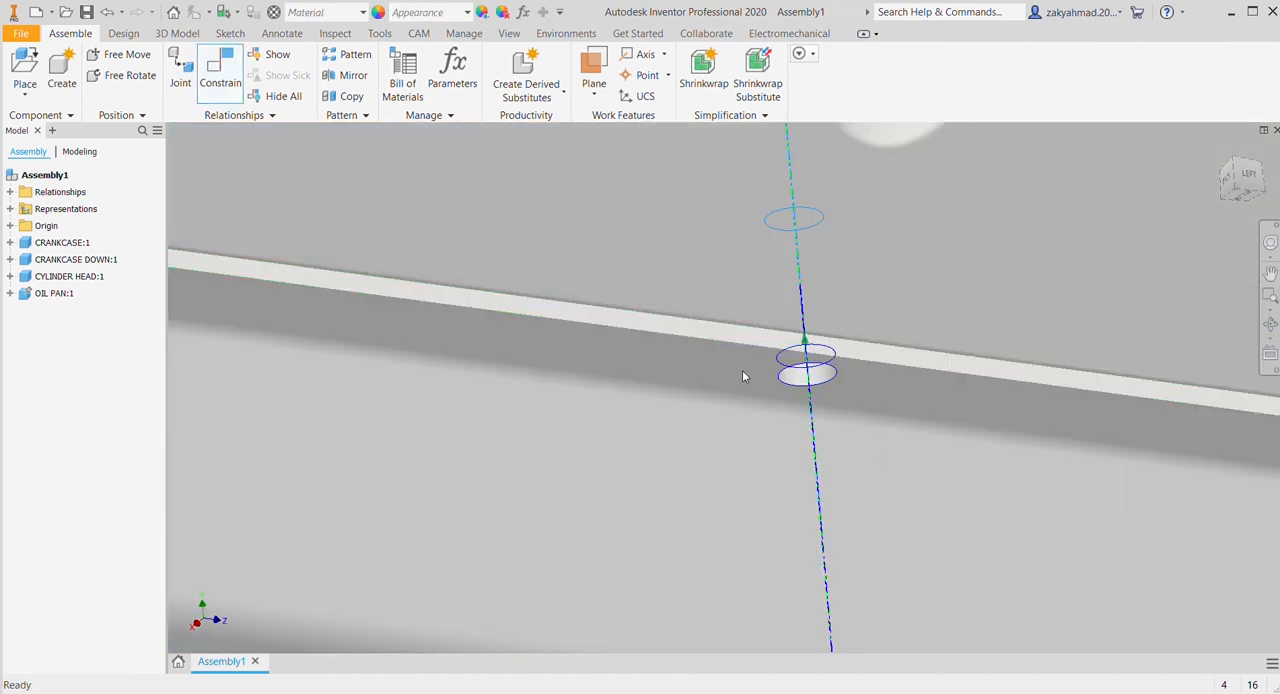
pyautogui.scroll(10, 800, 360)
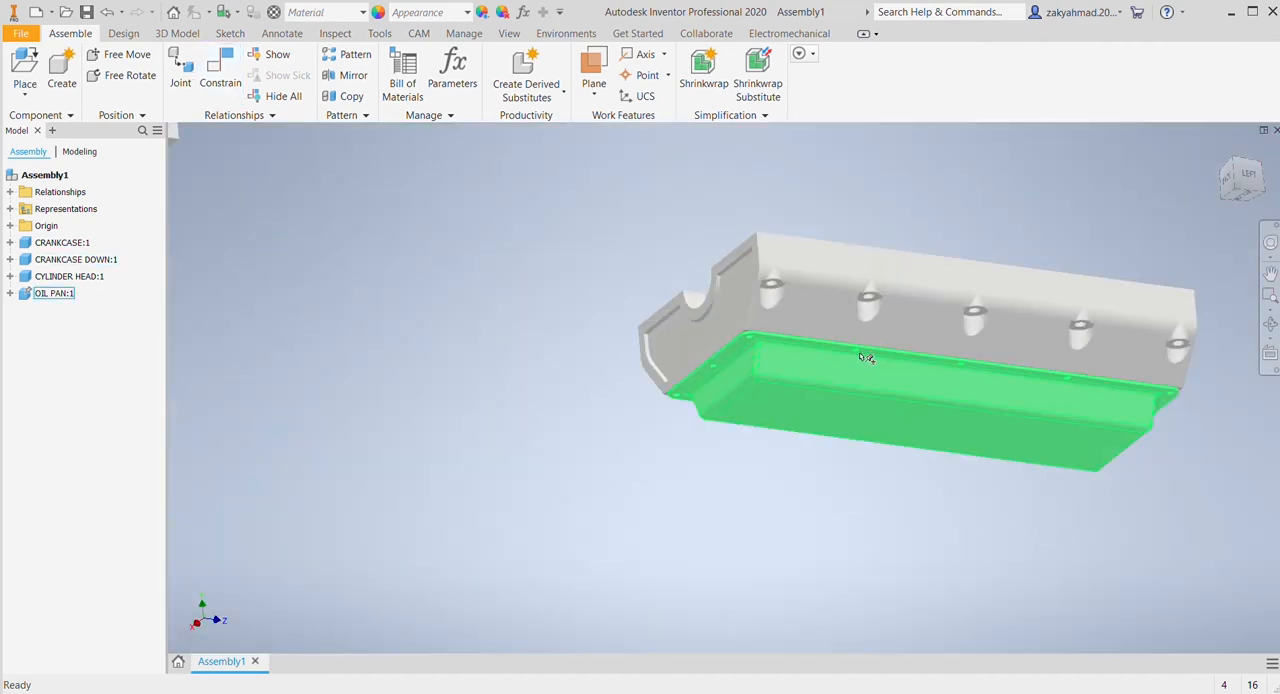
# Step: Move the cylinder head aside and bring the crankcase next to the lower crankcase and oil pan
pyautogui.click(783, 330)
pyautogui.scroll(4, 947, 267)
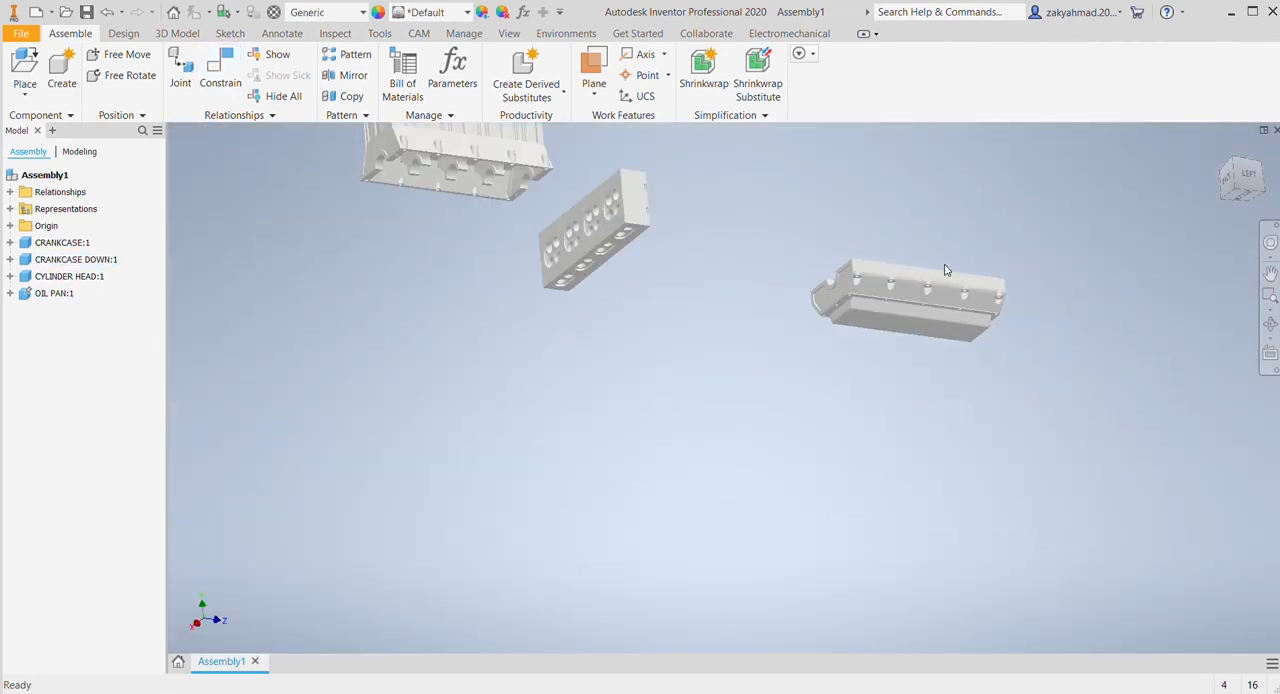
pyautogui.moveTo(914, 321); pyautogui.dragTo(797, 466, button='middle')
pyautogui.moveTo(496, 365); pyautogui.dragTo(679, 260)
pyautogui.moveTo(430, 315); pyautogui.dragTo(970, 364)
pyautogui.moveTo(914, 486); pyautogui.dragTo(845, 466, button='middle')
pyautogui.keyDown('shift'); pyautogui.moveTo(940, 442); pyautogui.dragTo(874, 437, button='middle'); pyautogui.keyUp('shift')
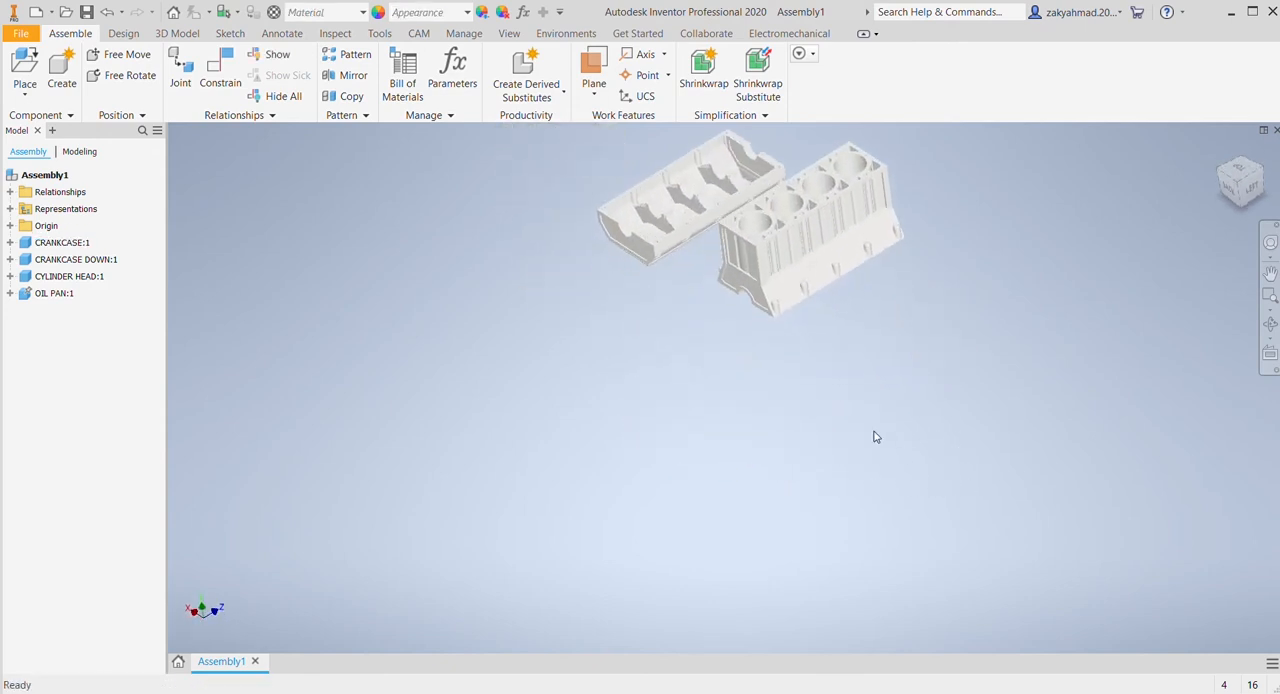
pyautogui.moveTo(826, 290); pyautogui.dragTo(933, 552, button='middle')
pyautogui.moveTo(915, 504); pyautogui.dragTo(857, 336, button='middle')
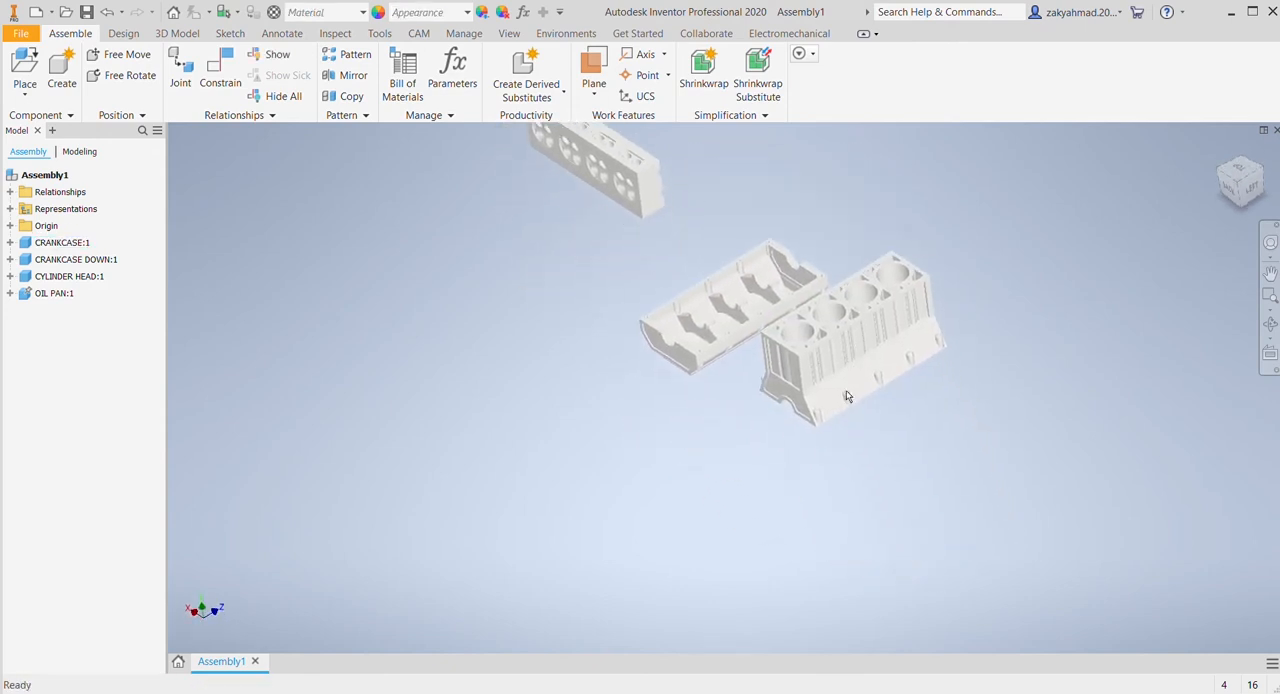
pyautogui.keyDown('shift'); pyautogui.moveTo(846, 396); pyautogui.dragTo(822, 310, button='middle'); pyautogui.keyUp('shift')
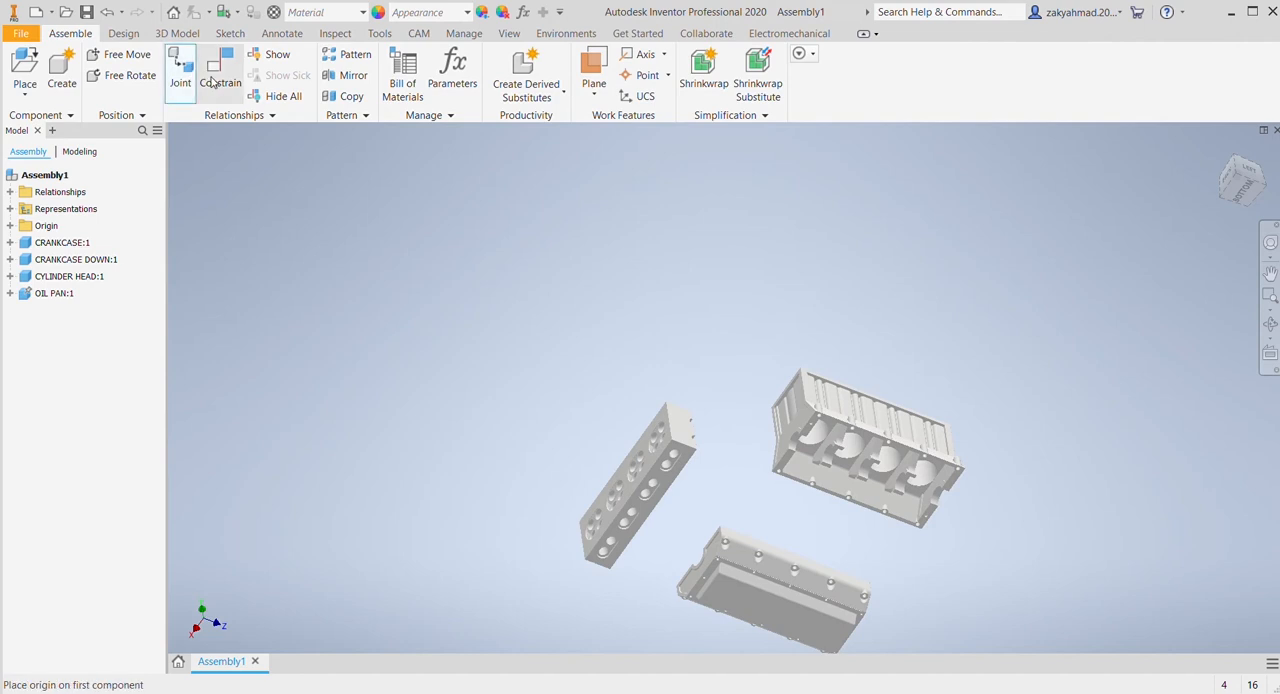
# Step: Mate the bottom face of the crankcase with the top face of the lower crankcase
pyautogui.click(241, 84)
pyautogui.scroll(-8, 814, 323)
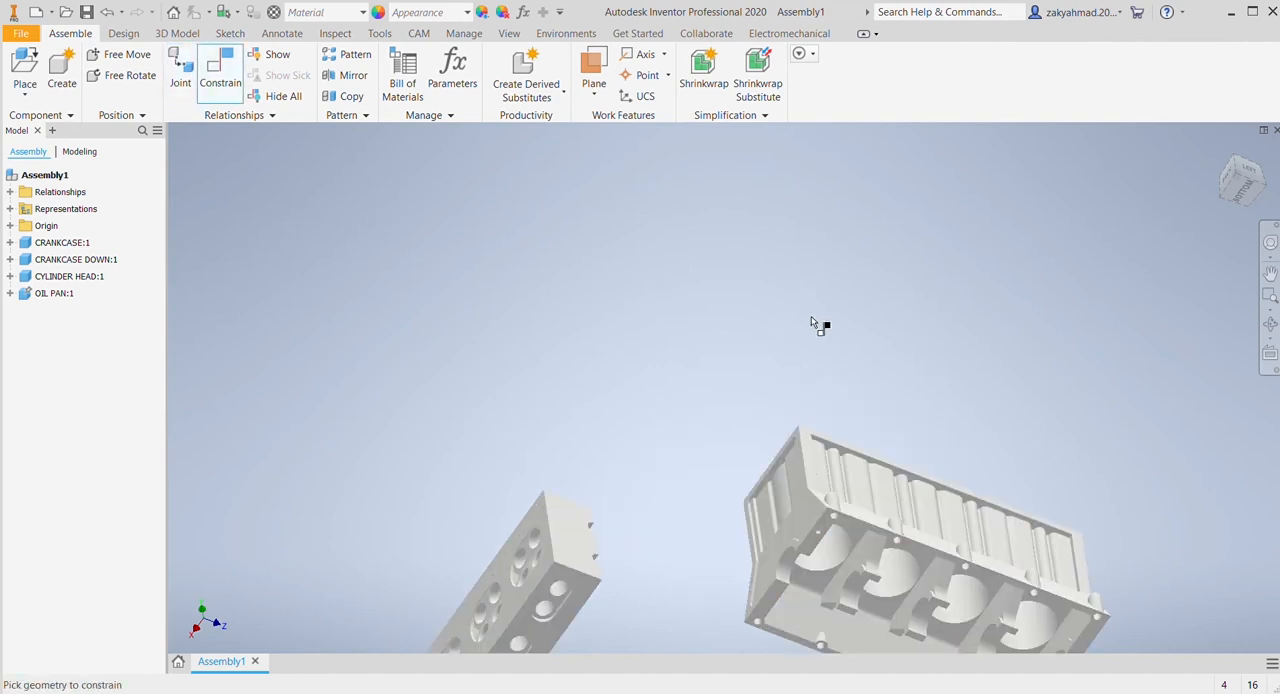
pyautogui.scroll(-5, 762, 388)
pyautogui.click(718, 343)
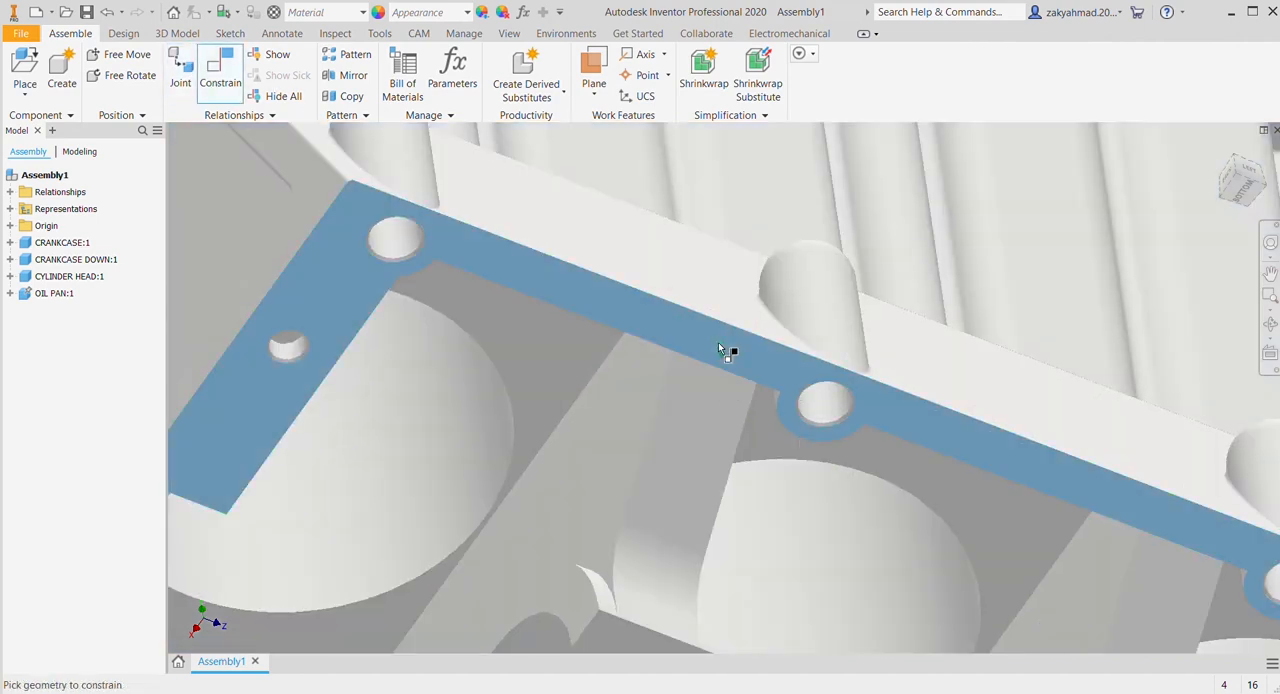
pyautogui.scroll(6, 799, 429)
pyautogui.moveTo(804, 417); pyautogui.dragTo(793, 206, button='middle')
pyautogui.keyDown('shift'); pyautogui.moveTo(698, 470); pyautogui.dragTo(689, 524, button='middle'); pyautogui.keyUp('shift')
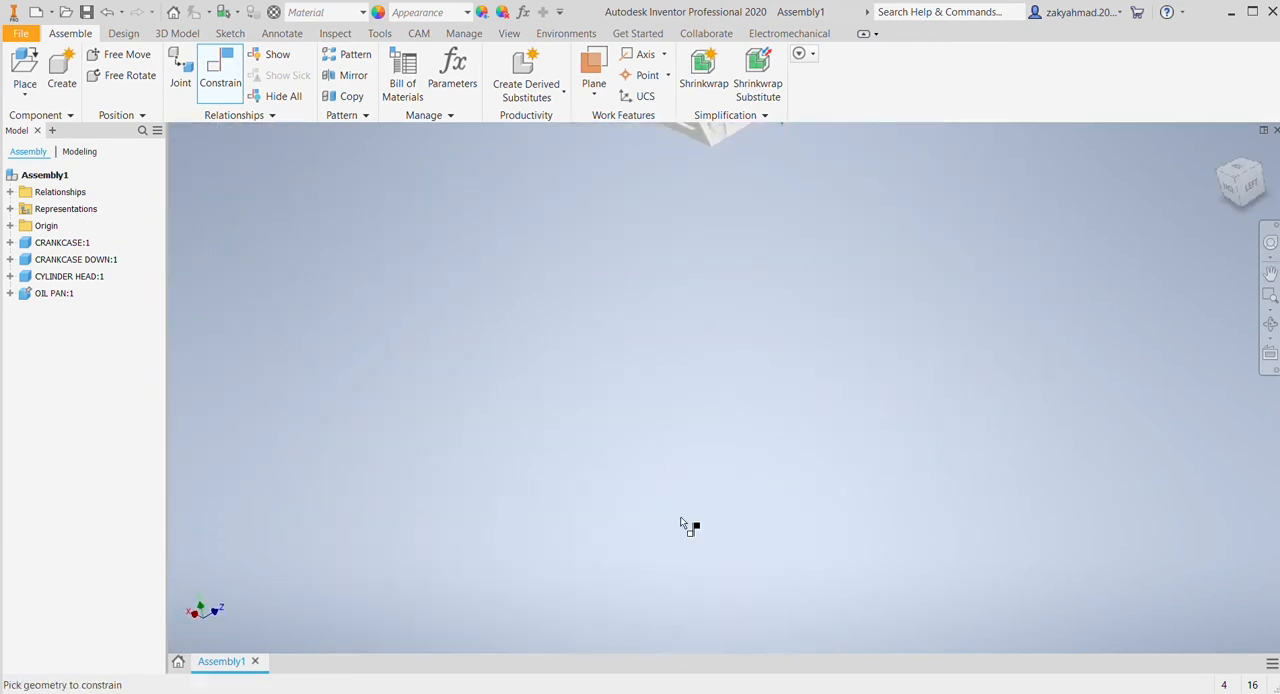
pyautogui.moveTo(549, 306); pyautogui.dragTo(811, 534, button='middle')
pyautogui.moveTo(669, 263); pyautogui.dragTo(703, 432, button='middle')
pyautogui.scroll(-4, 710, 430)
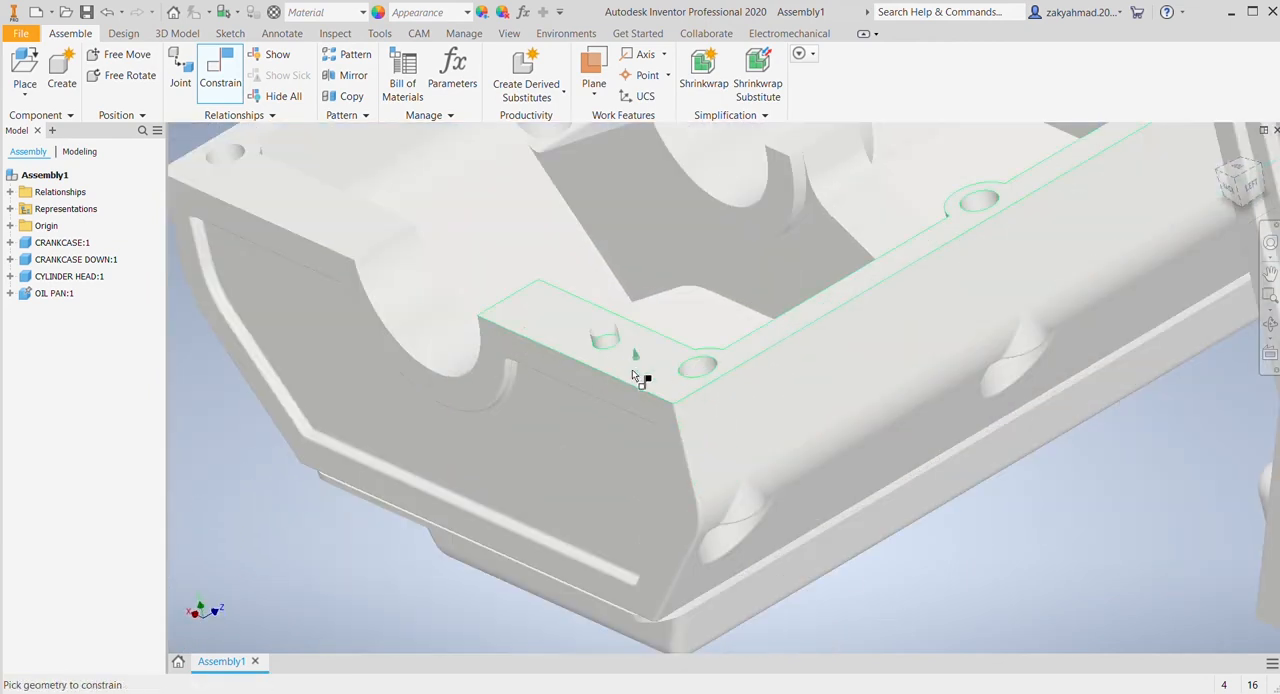
pyautogui.scroll(5, 629, 369)
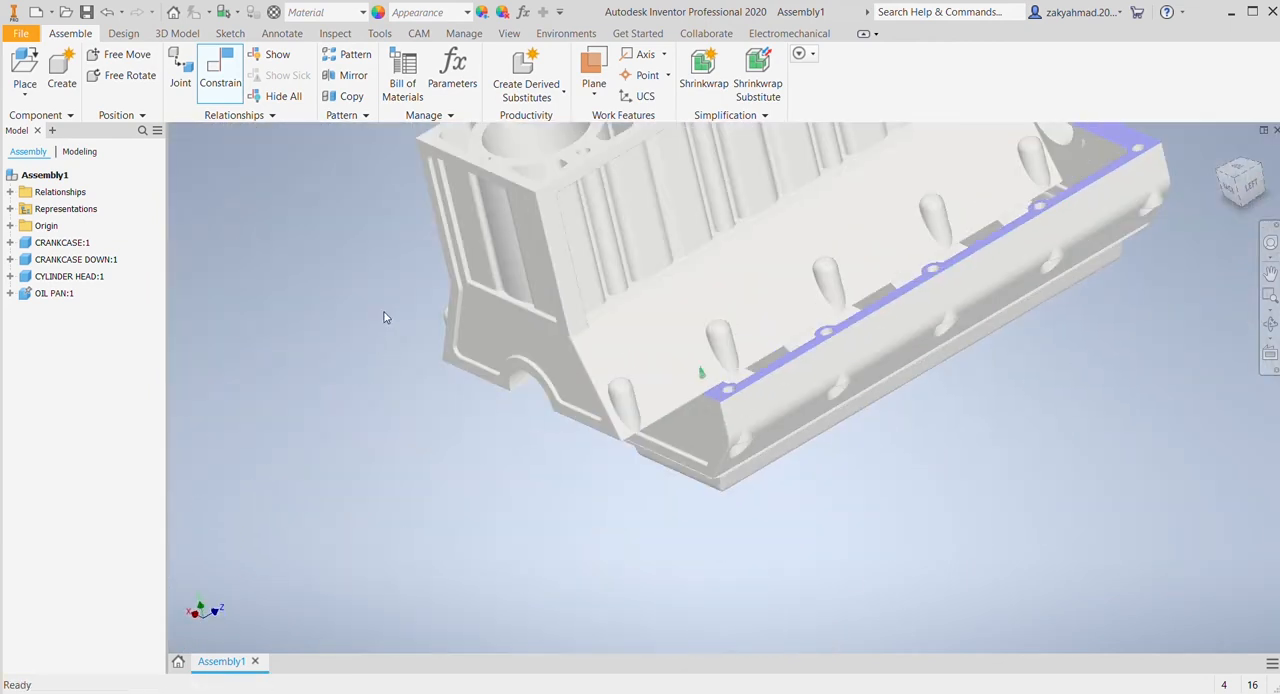
# Step: Constrain the crankcase's corner bolt hole axis to the matching lower crankcase hole, and swing the crankcase about that axis
pyautogui.press('c')
pyautogui.keyDown('shift'); pyautogui.moveTo(718, 472); pyautogui.dragTo(607, 384, button='middle'); pyautogui.keyUp('shift')
pyautogui.scroll(-6, 608, 391)
pyautogui.moveTo(605, 484); pyautogui.dragTo(595, 177, button='middle')
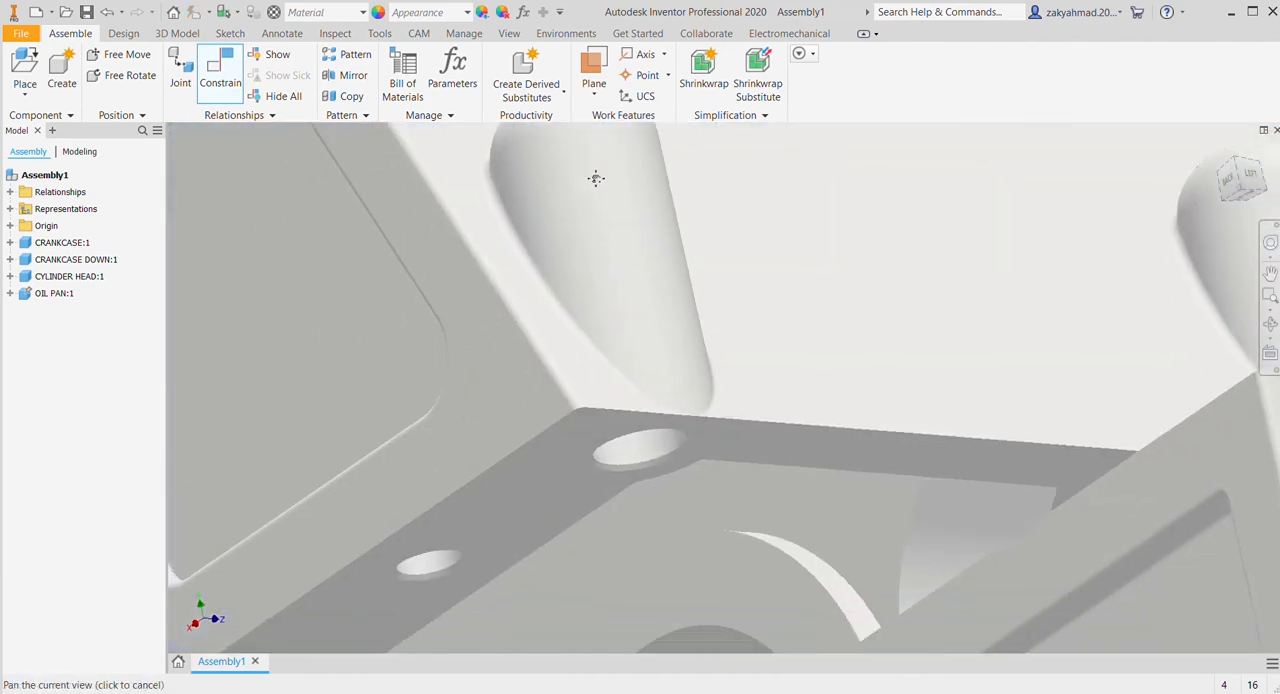
pyautogui.keyDown('shift'); pyautogui.moveTo(868, 330); pyautogui.dragTo(934, 320, button='middle'); pyautogui.keyUp('shift')
pyautogui.scroll(6, 896, 369)
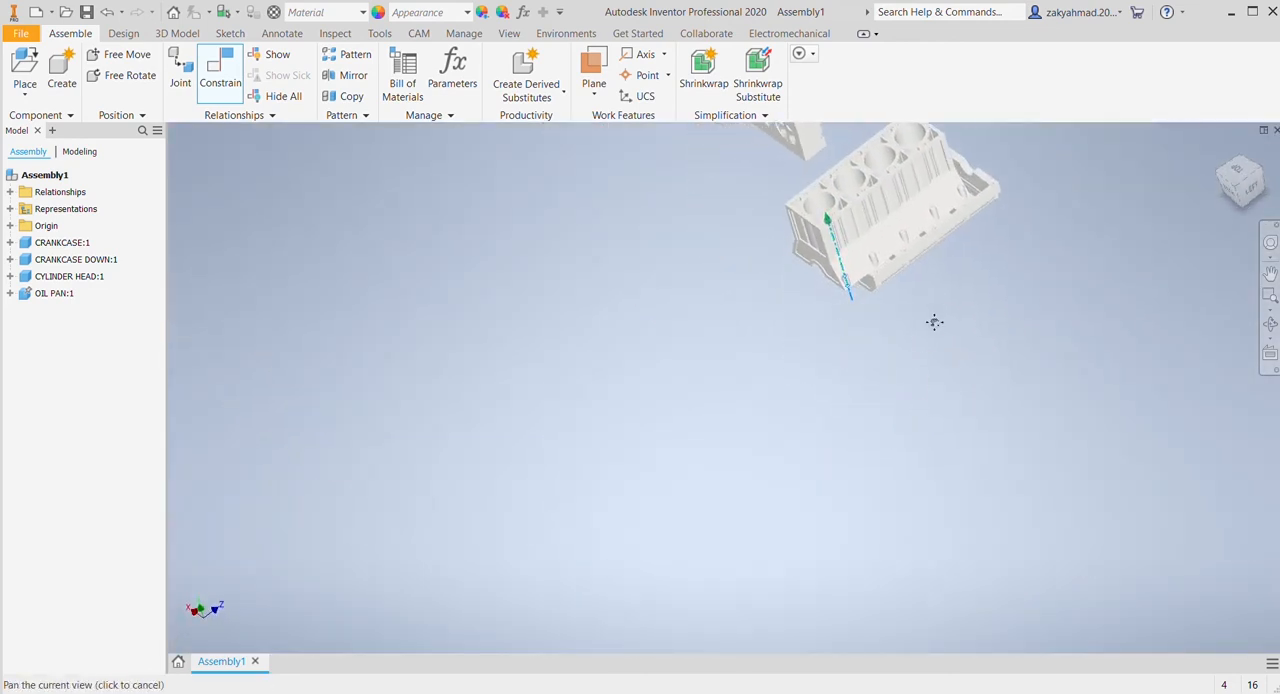
pyautogui.scroll(-8, 900, 390)
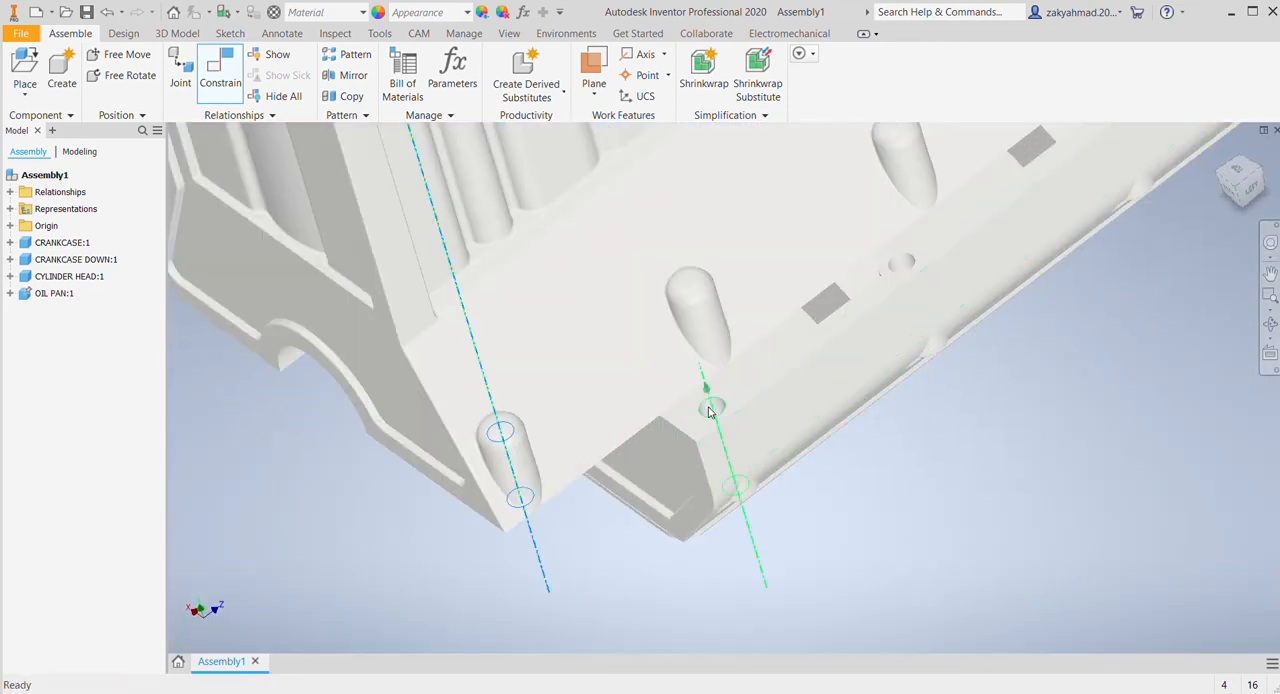
pyautogui.click(709, 410)
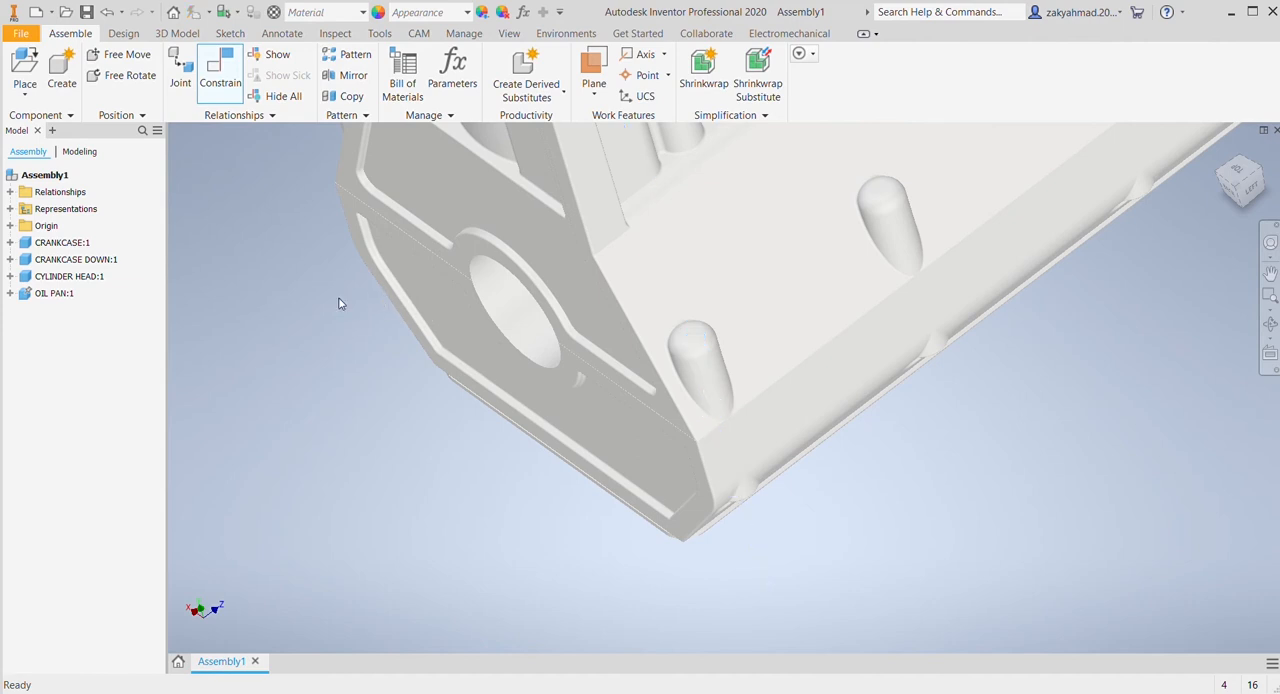
pyautogui.moveTo(803, 166); pyautogui.dragTo(820, 222)
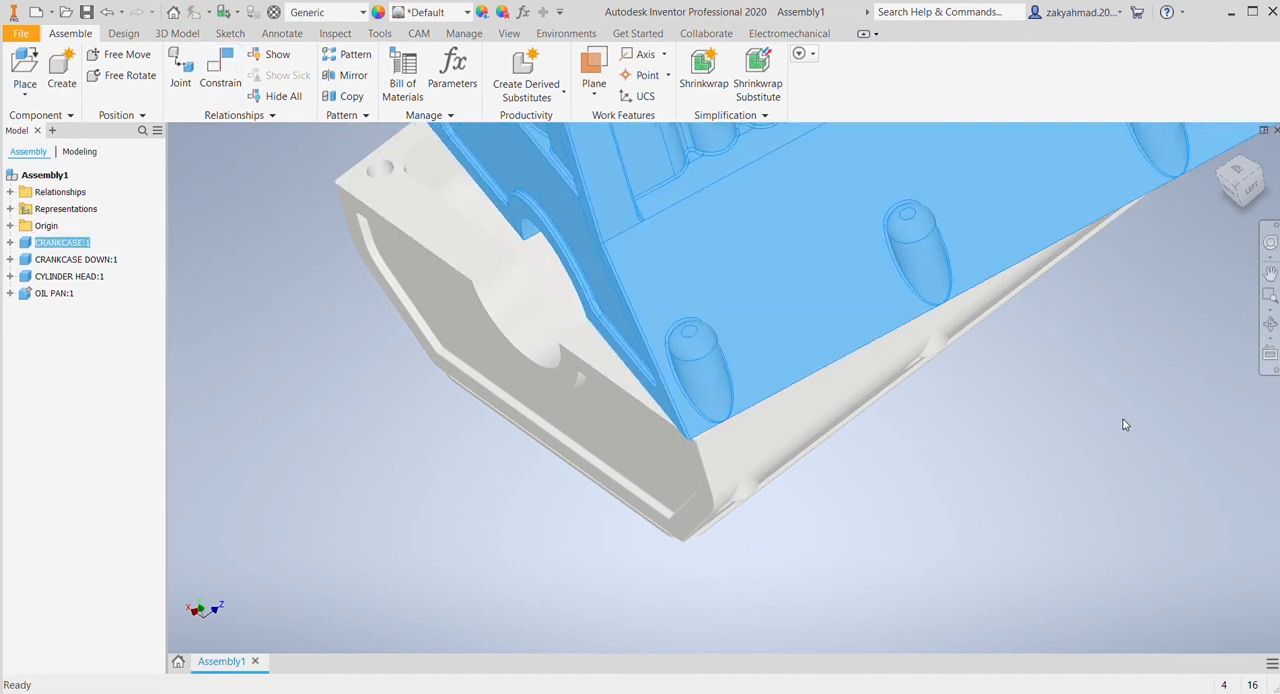
# Step: Constrain the crankcase's next long-edge bolt hole axis to the matching lower crankcase hole
pyautogui.click(220, 70)
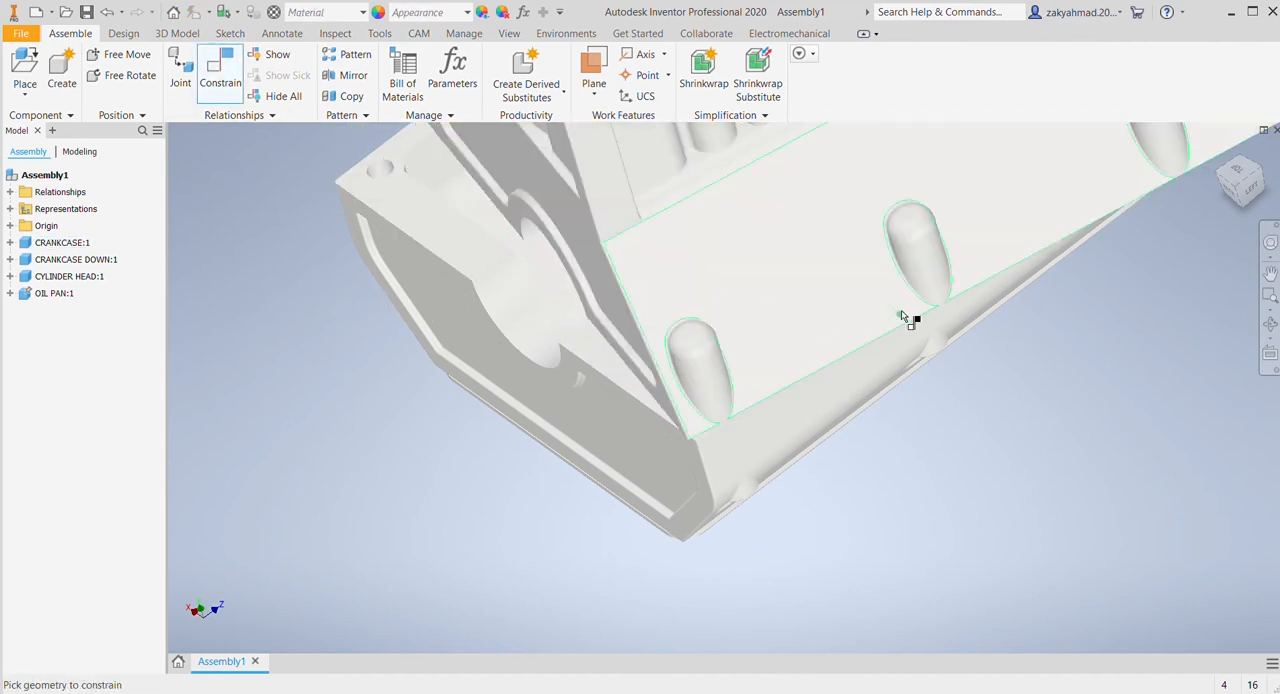
pyautogui.keyDown('shift'); pyautogui.moveTo(903, 317); pyautogui.dragTo(788, 276, button='middle'); pyautogui.keyUp('shift')
pyautogui.scroll(3, 705, 330)
pyautogui.scroll(-5, 692, 335)
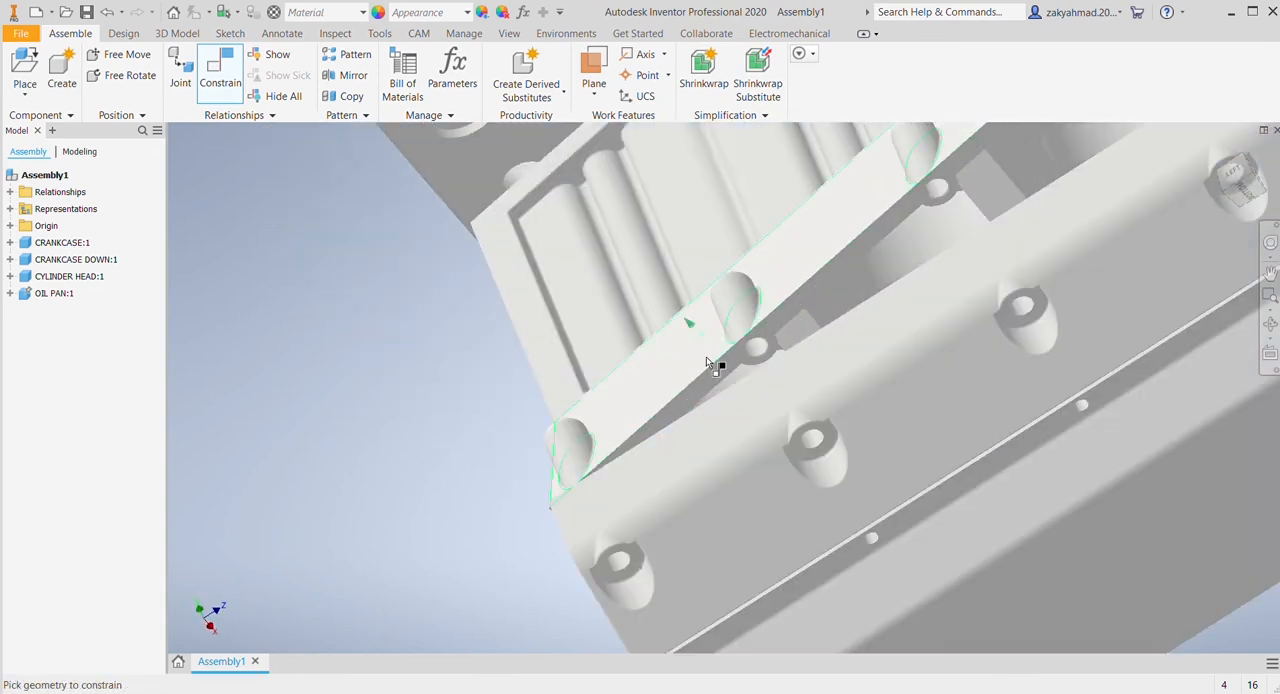
pyautogui.click(752, 354)
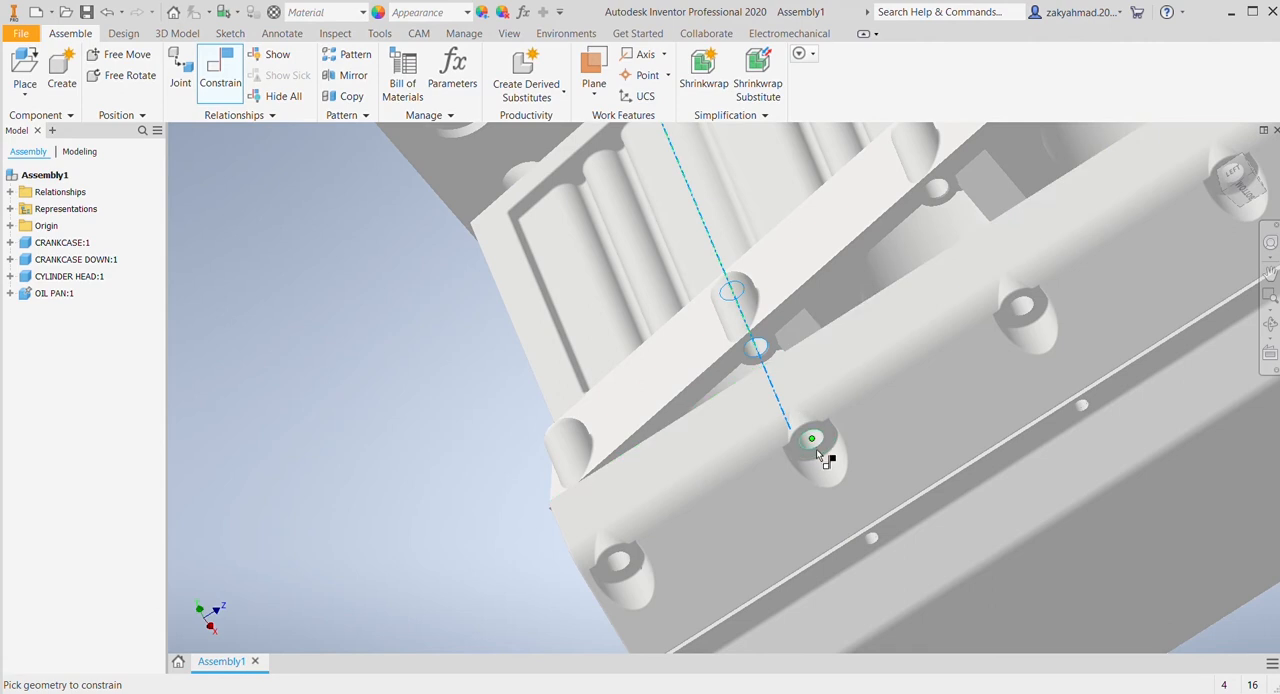
pyautogui.click(812, 441)
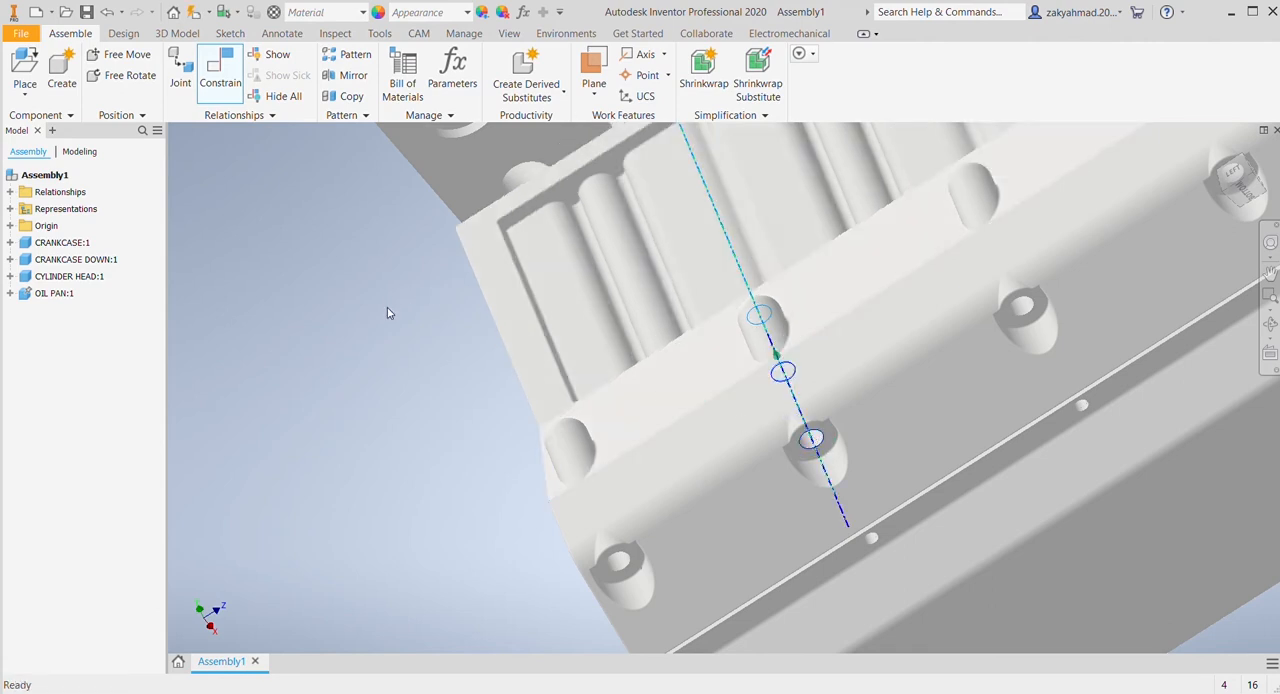
pyautogui.click(349, 314)
pyautogui.click(588, 314)
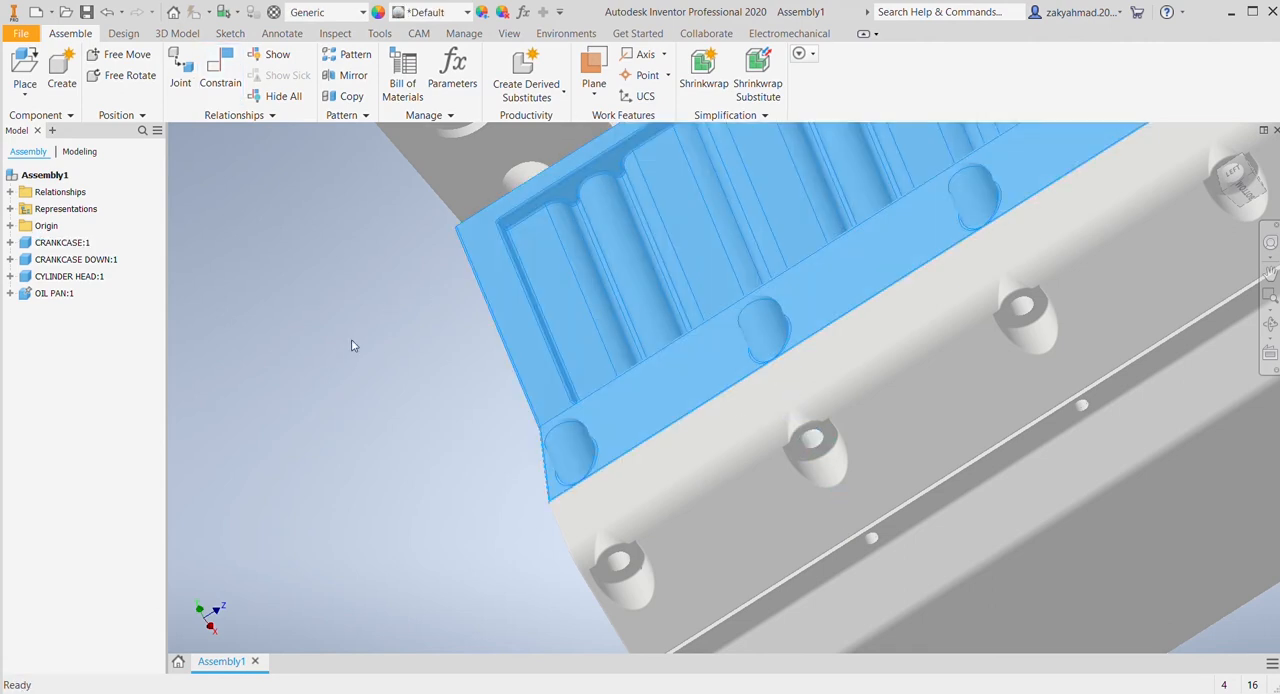
pyautogui.click(352, 340)
# Step: Free-rotate the cylinder head until its open valve side faces up and it lies roughly parallel to the crankcase
pyautogui.scroll(-5, 440, 330)
pyautogui.moveTo(547, 291); pyautogui.dragTo(793, 395, button='middle')
pyautogui.moveTo(495, 255); pyautogui.dragTo(606, 226)
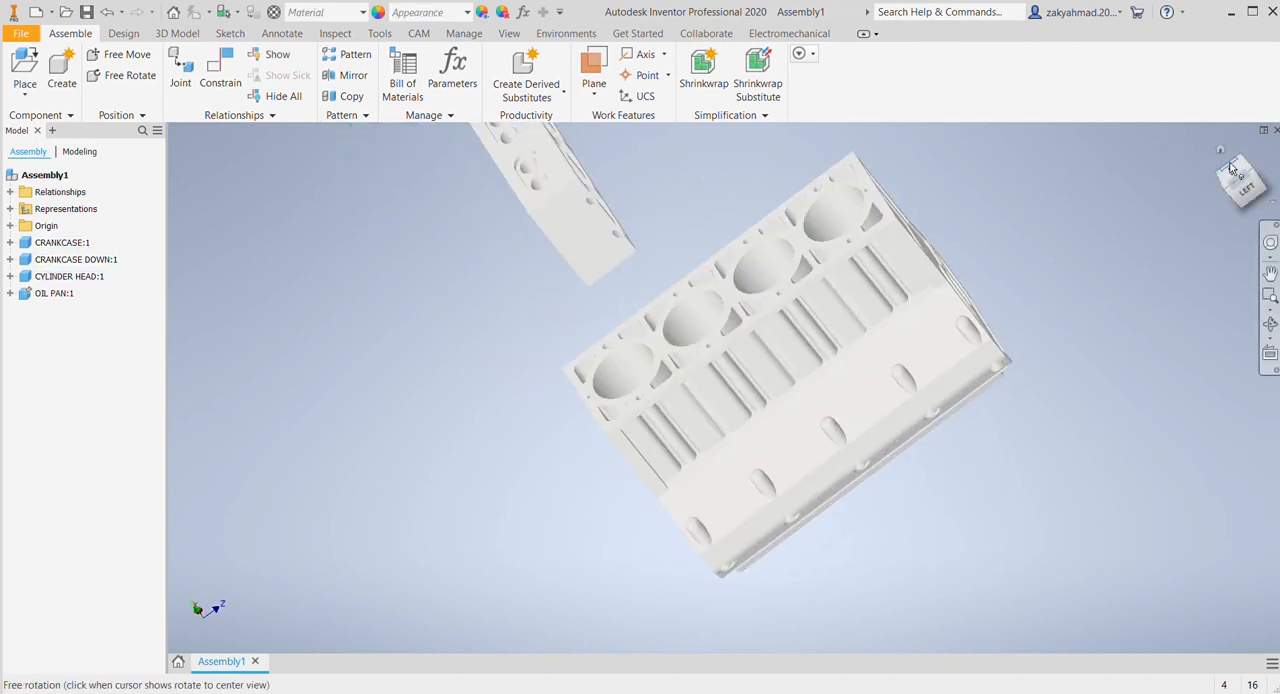
pyautogui.click(1220, 150)
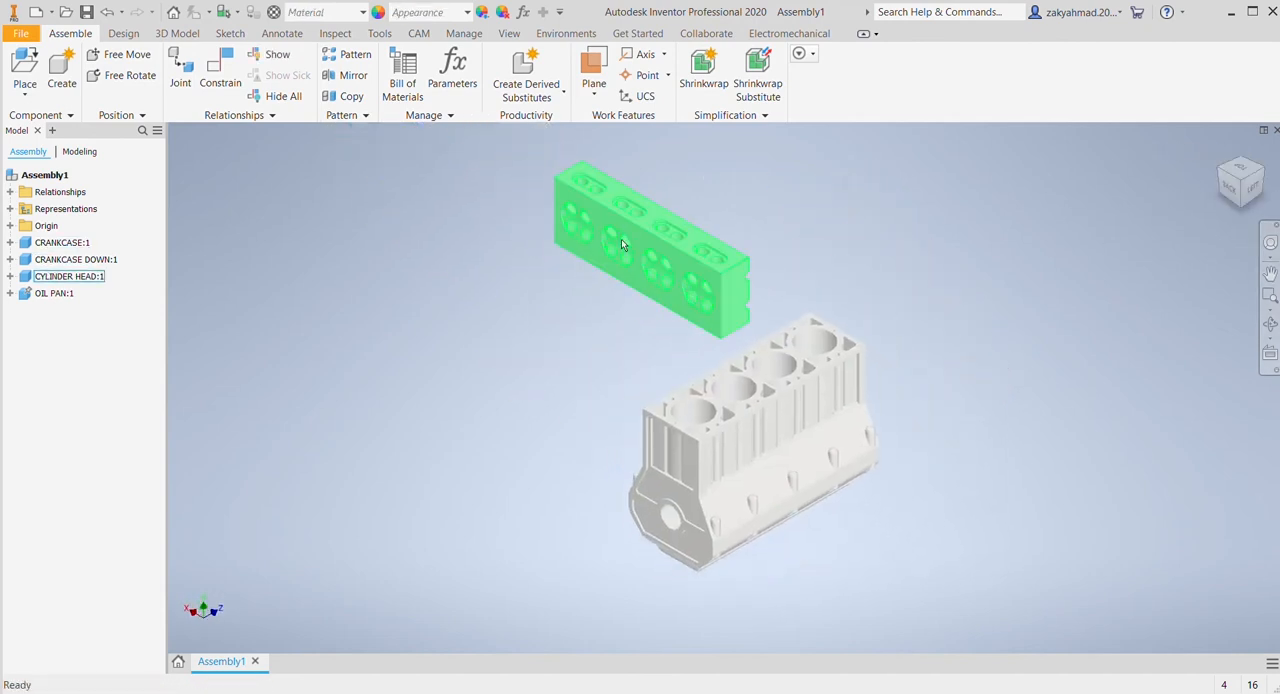
pyautogui.click(233, 90)
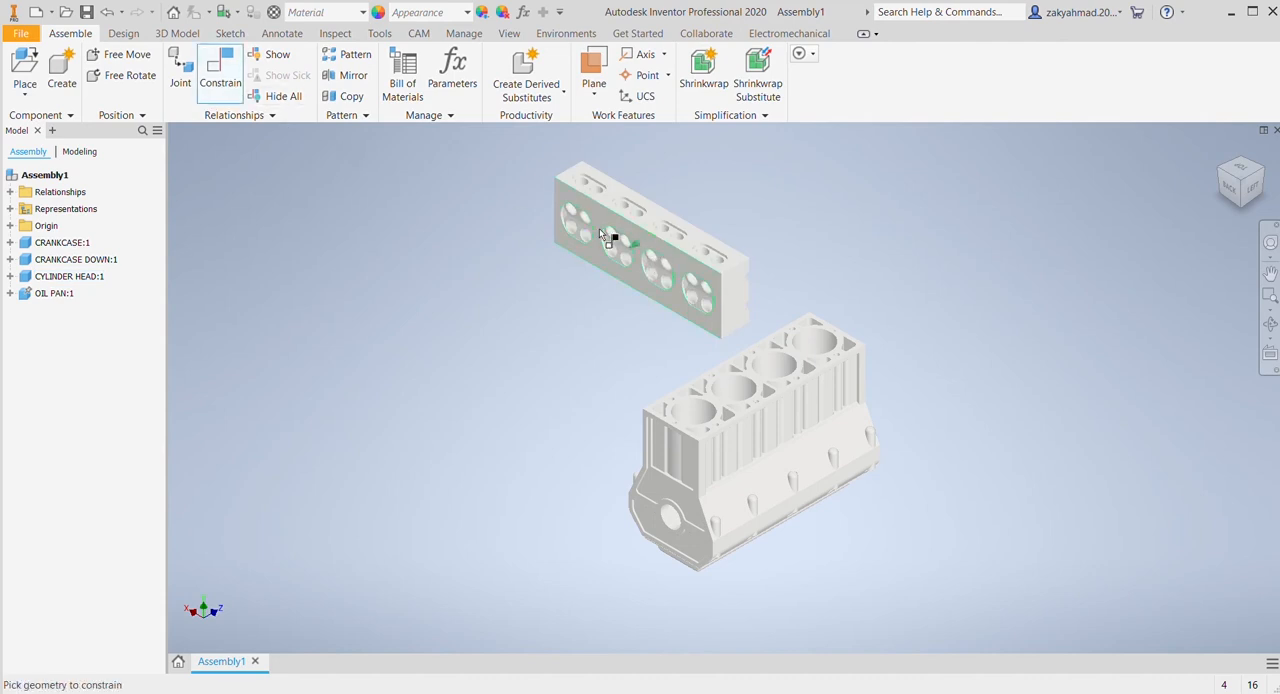
pyautogui.click(118, 75)
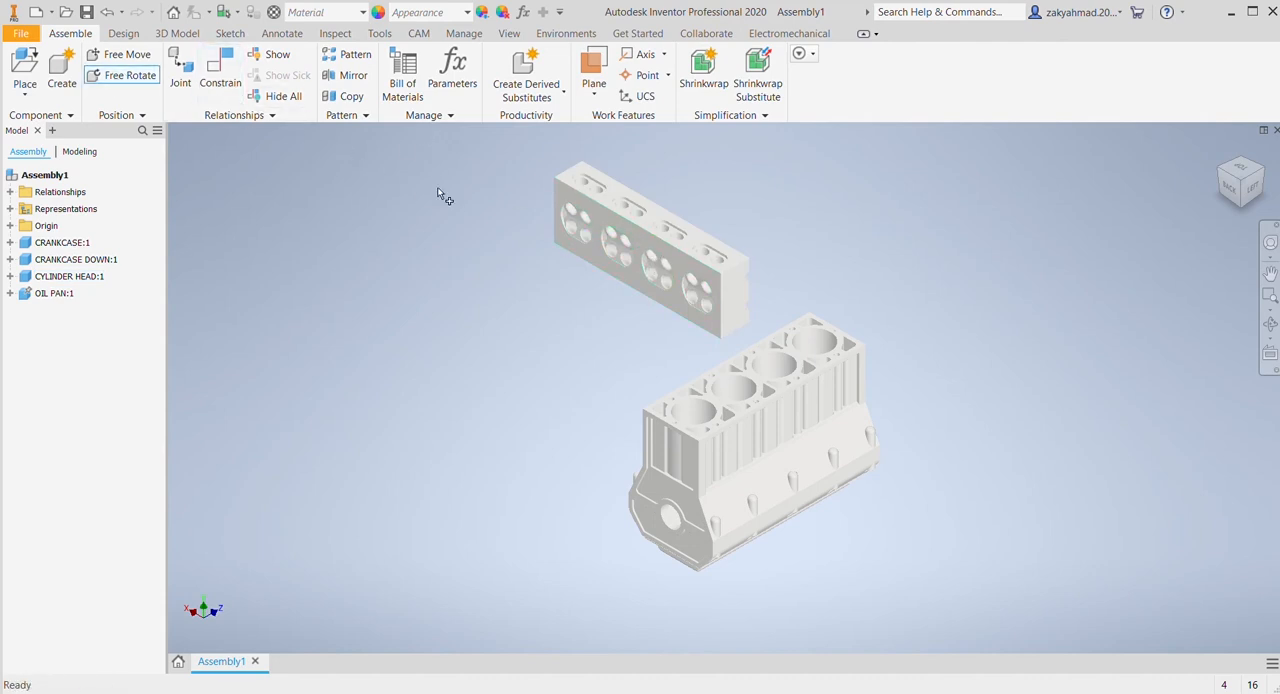
pyautogui.click(600, 196)
pyautogui.moveTo(600, 196); pyautogui.dragTo(550, 265)
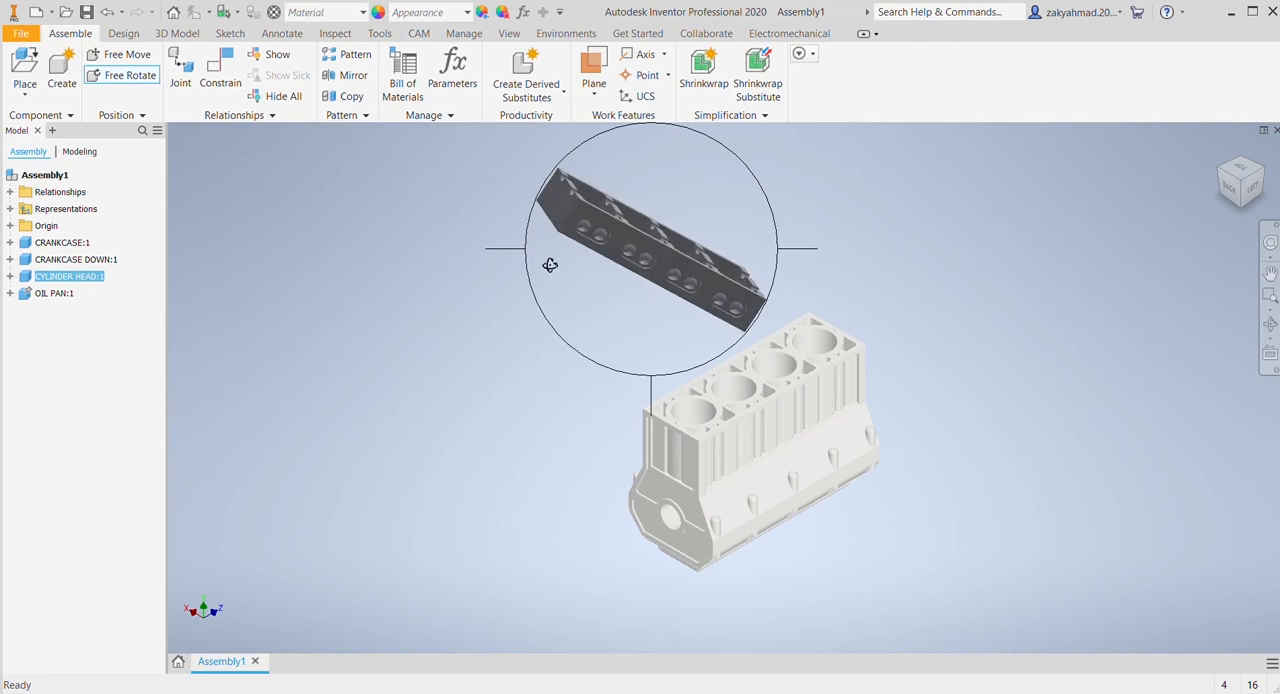
pyautogui.moveTo(526, 223); pyautogui.dragTo(698, 287)
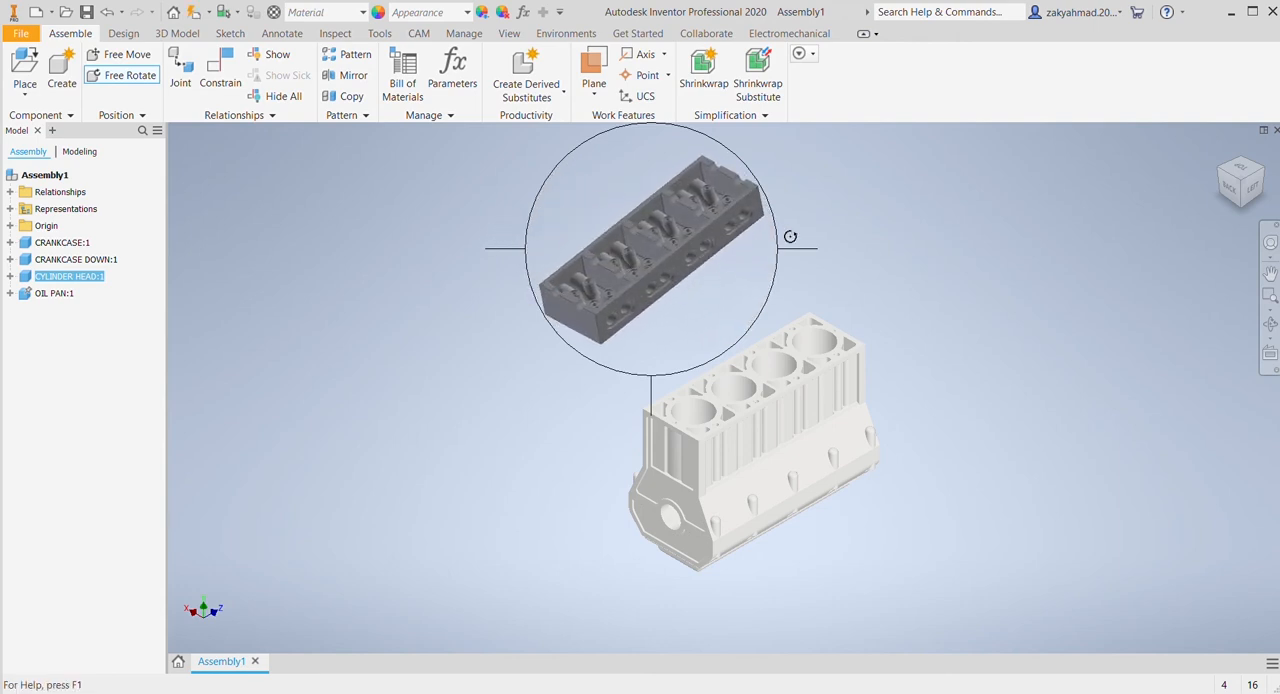
pyautogui.moveTo(790, 236); pyautogui.dragTo(689, 273)
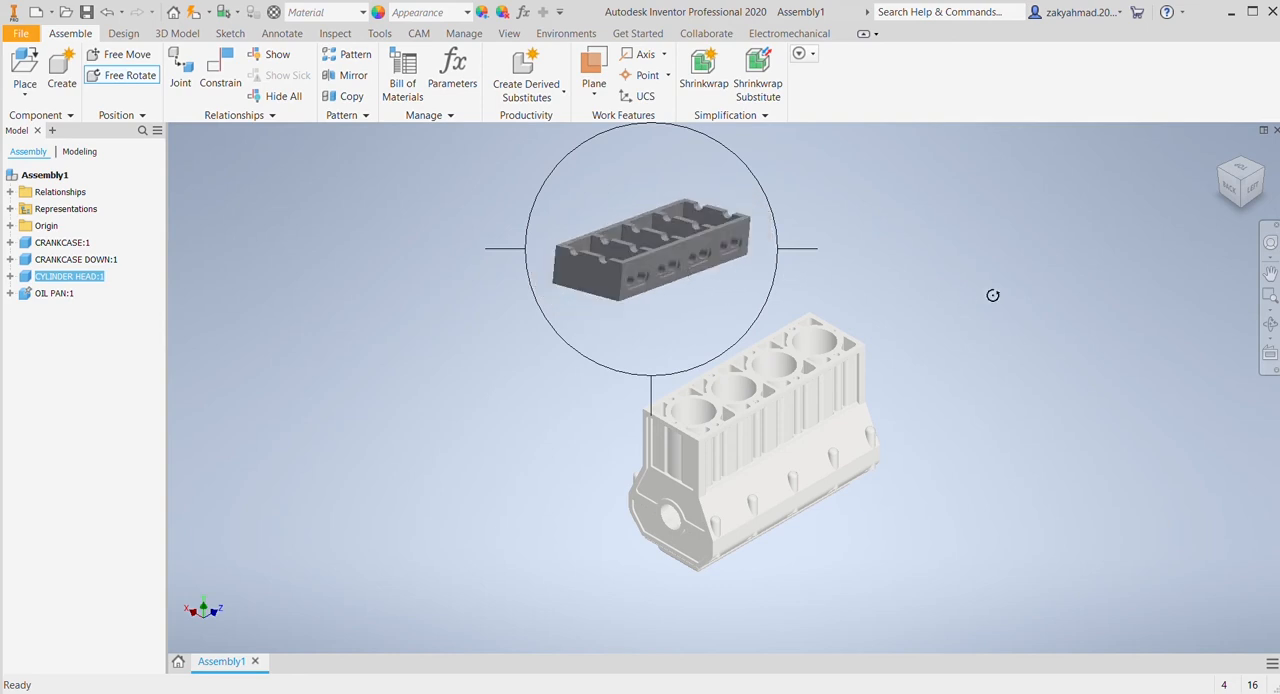
pyautogui.press('Escape')
# Step: Mate the flat bottom face of the cylinder head with the top face of the crankcase
pyautogui.click(219, 78)
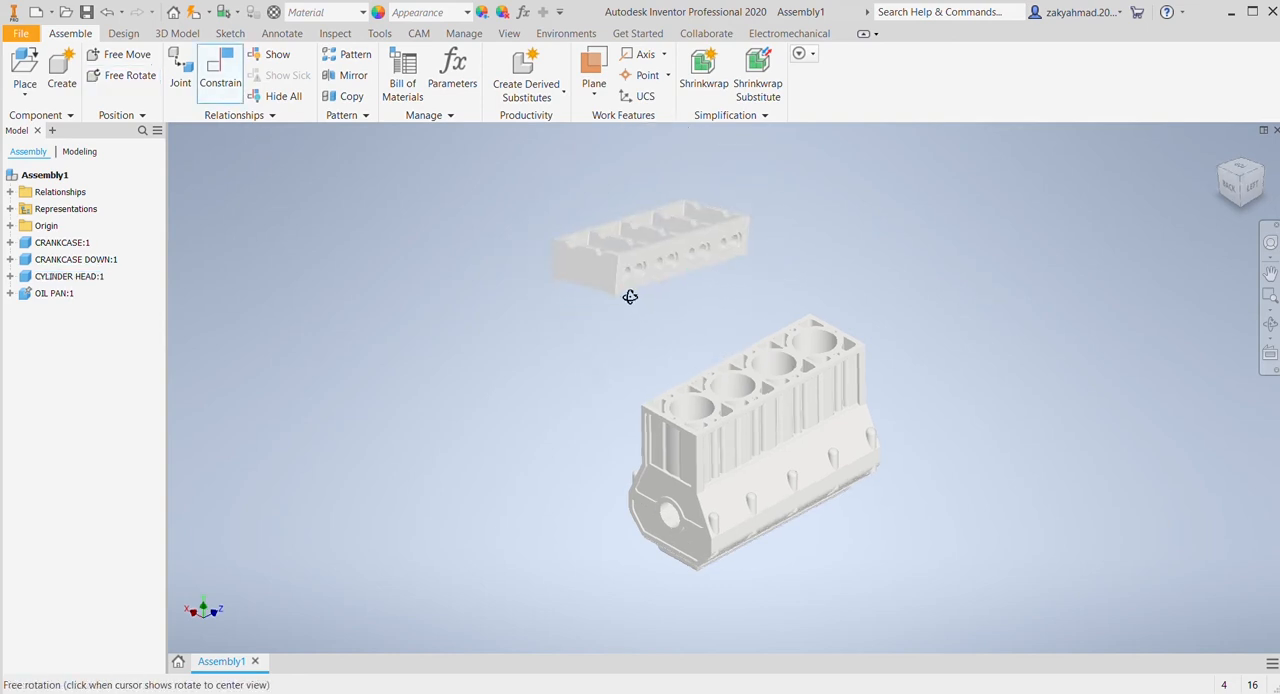
pyautogui.keyDown('shift'); pyautogui.moveTo(630, 297); pyautogui.dragTo(623, 254, button='middle'); pyautogui.keyUp('shift')
pyautogui.scroll(-5, 610, 185)
pyautogui.click(732, 166)
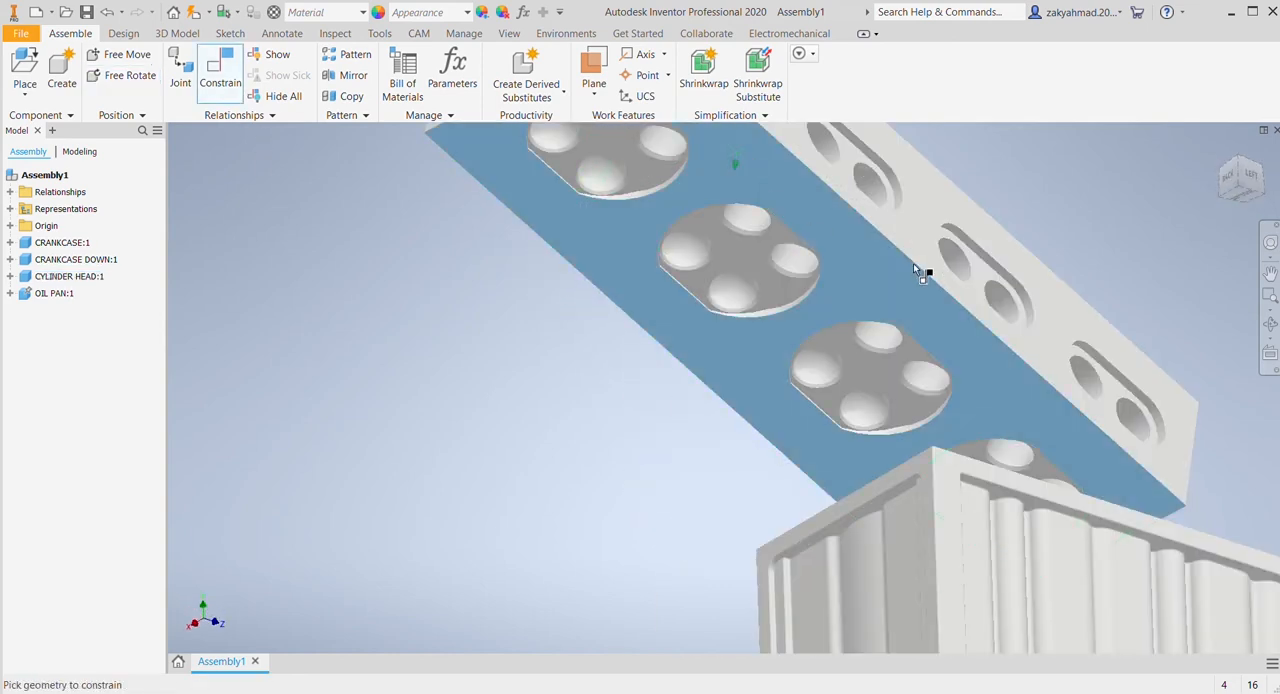
pyautogui.keyDown('shift'); pyautogui.moveTo(920, 271); pyautogui.dragTo(914, 549, button='middle'); pyautogui.keyUp('shift')
pyautogui.click(912, 516)
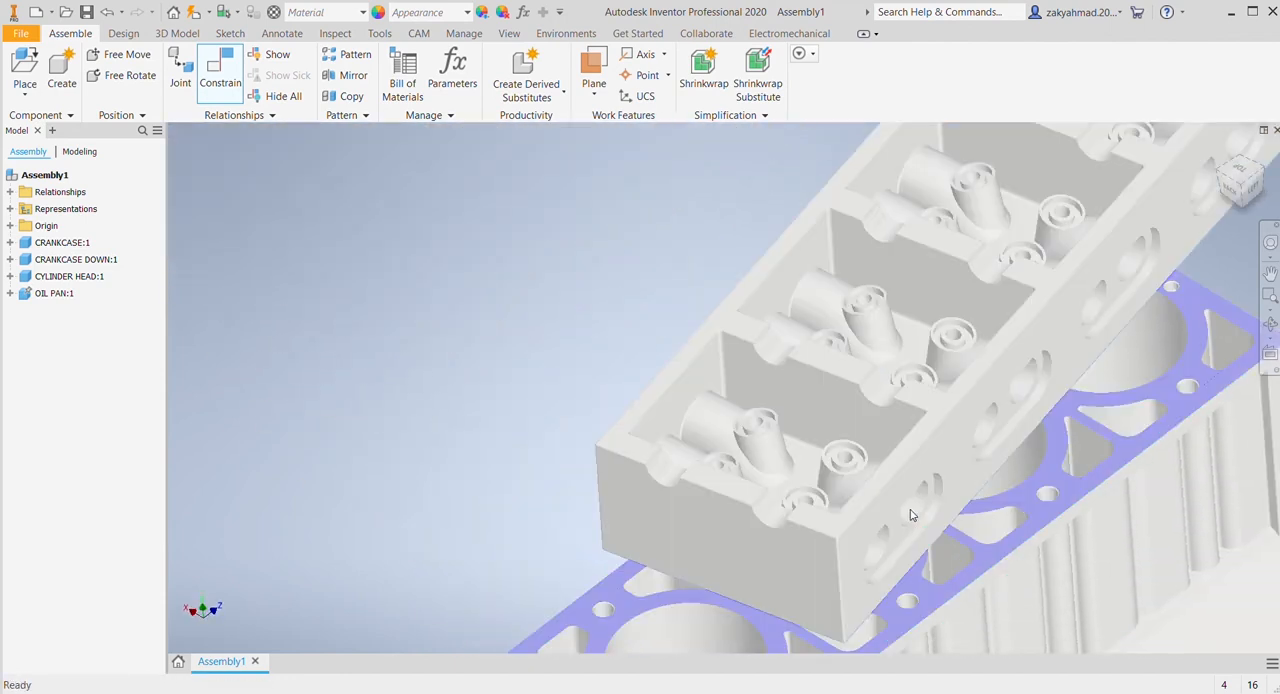
# Step: Constrain the cylinder head's short end face flush with the front end face of the crankcase
pyautogui.scroll(5, 909, 514)
pyautogui.moveTo(838, 484); pyautogui.dragTo(816, 400, button='middle')
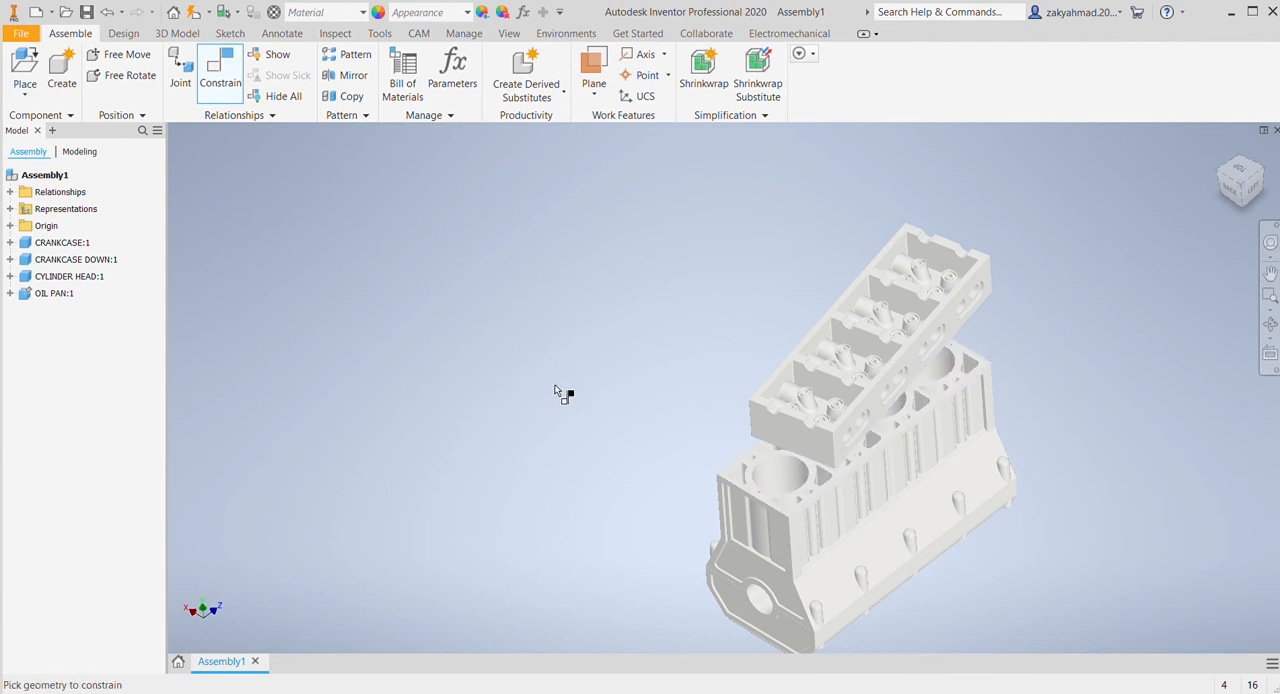
pyautogui.scroll(-4, 597, 380)
pyautogui.moveTo(882, 474); pyautogui.dragTo(836, 288, button='middle')
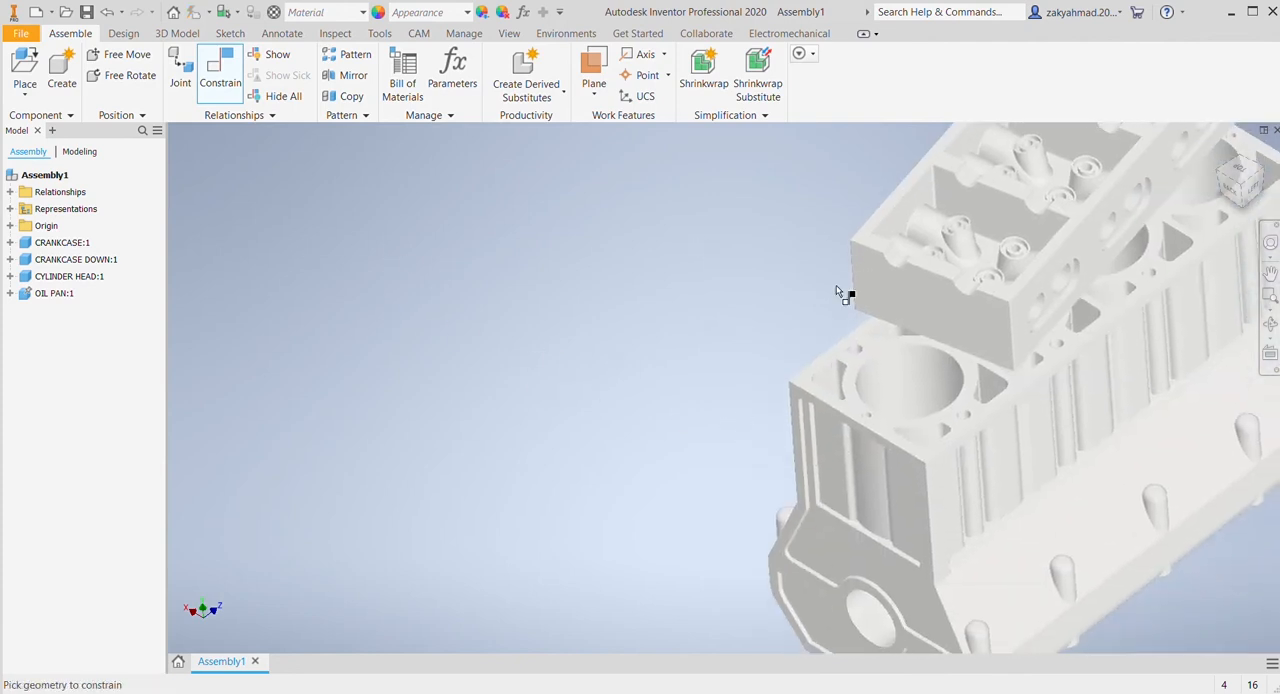
pyautogui.click(907, 313)
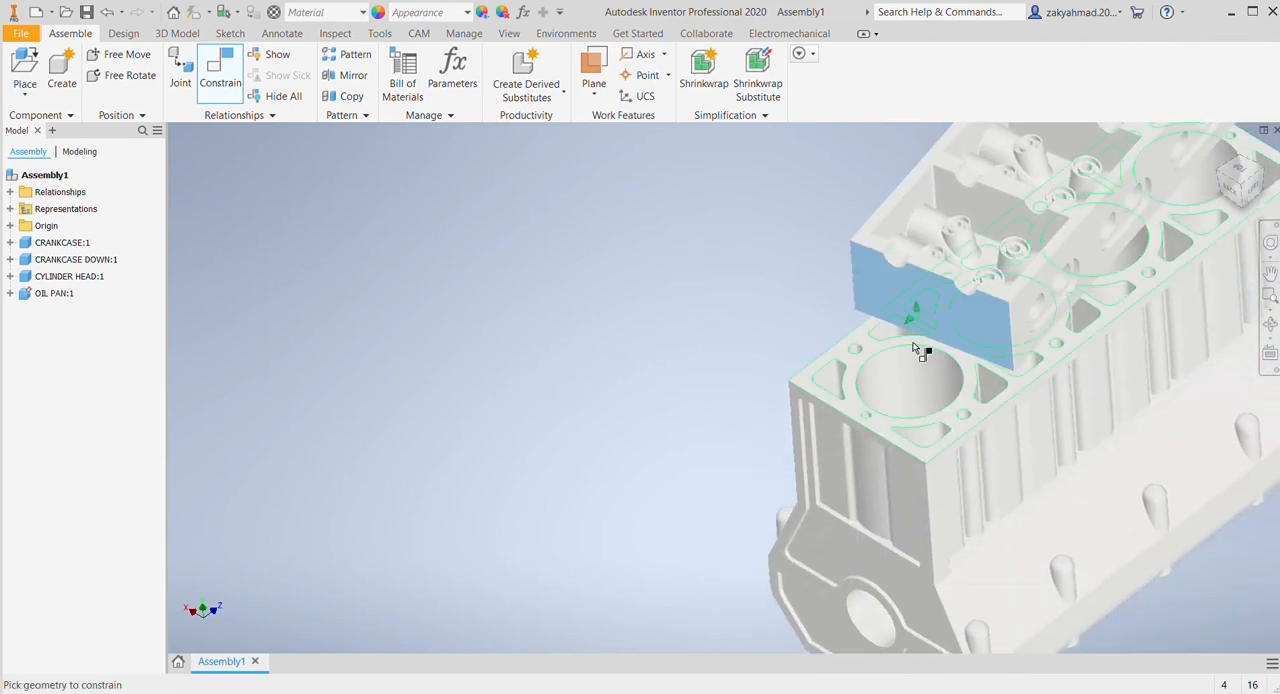
pyautogui.click(916, 474)
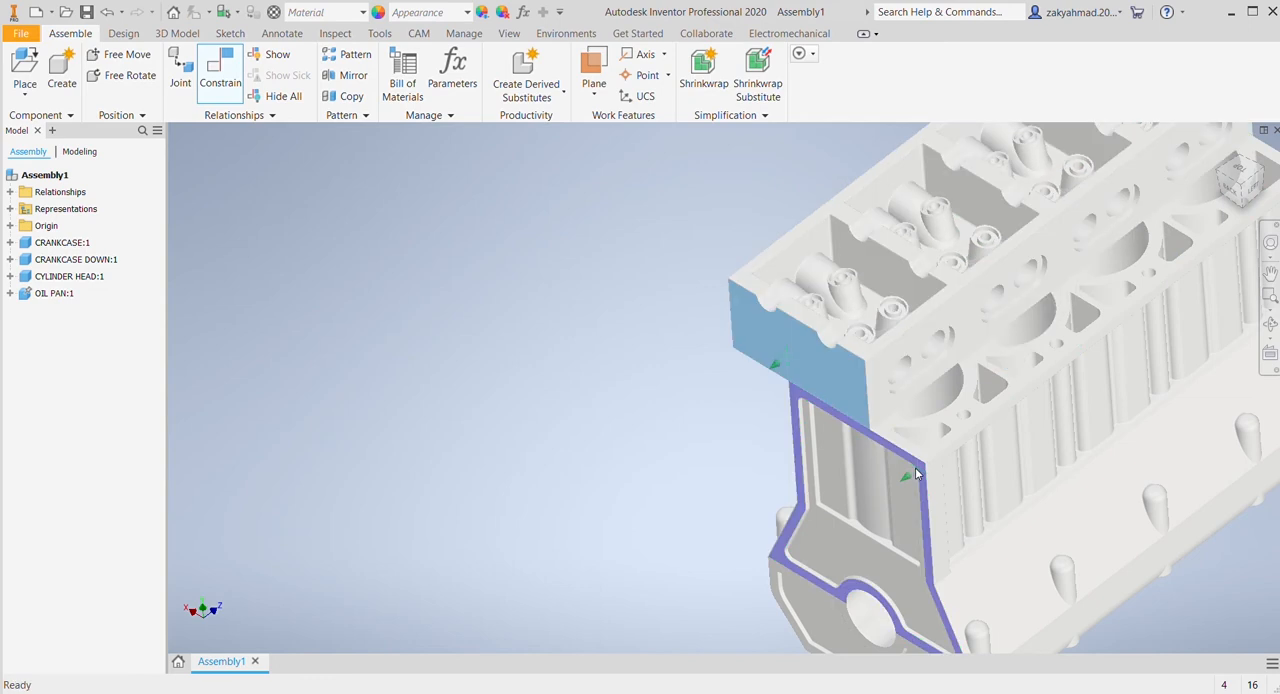
pyautogui.click(376, 332)
# Step: Constrain the cylinder head's long side face with the port openings flush with the crankcase's upper side face
pyautogui.click(873, 373)
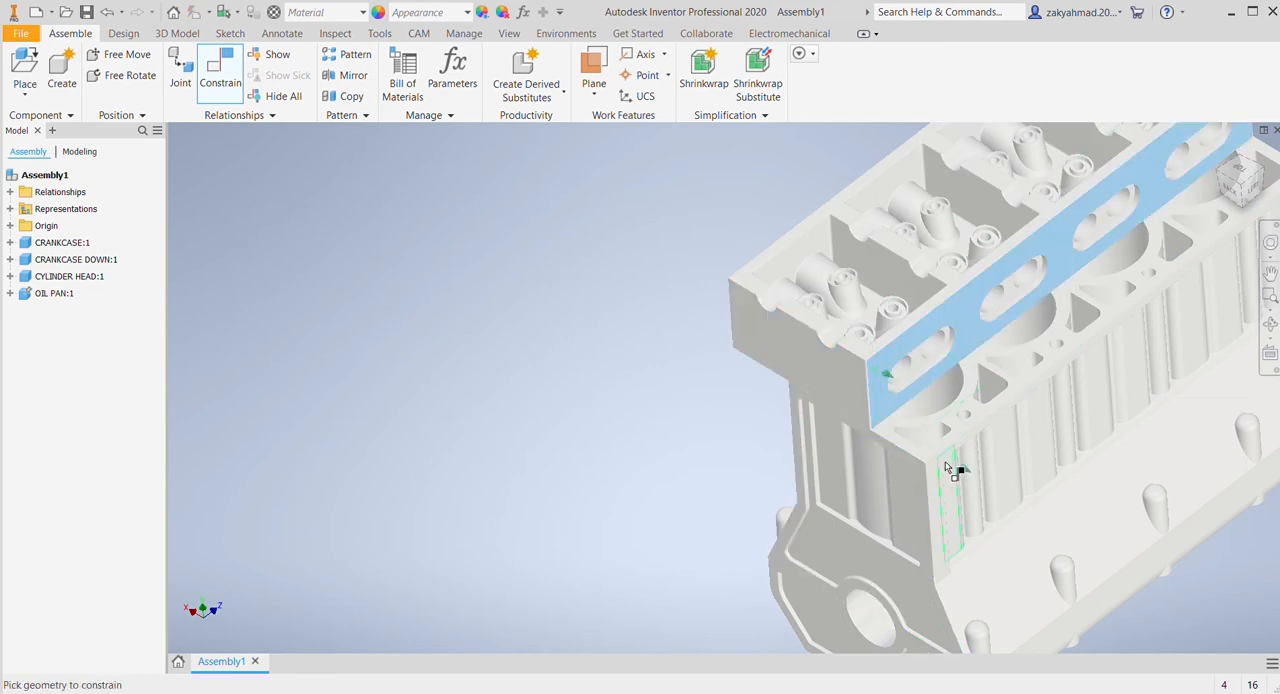
pyautogui.scroll(5, 950, 462)
pyautogui.click(918, 483)
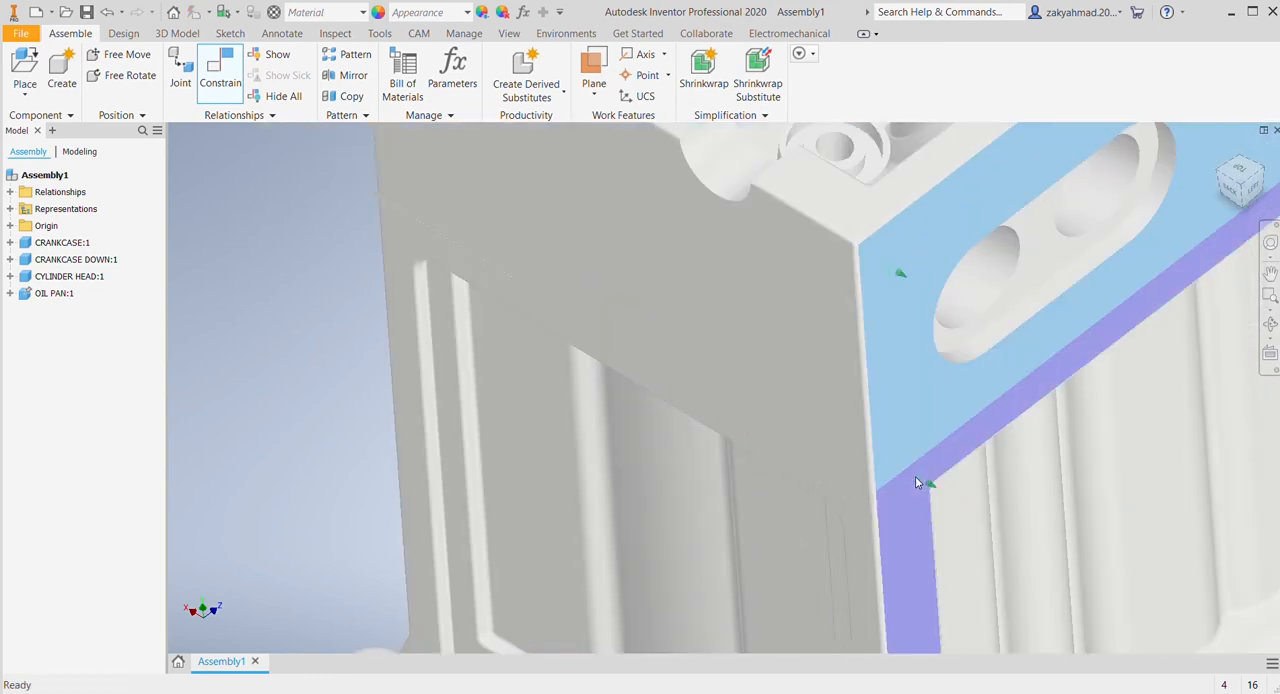
pyautogui.click(363, 311)
pyautogui.scroll(-5, 615, 370)
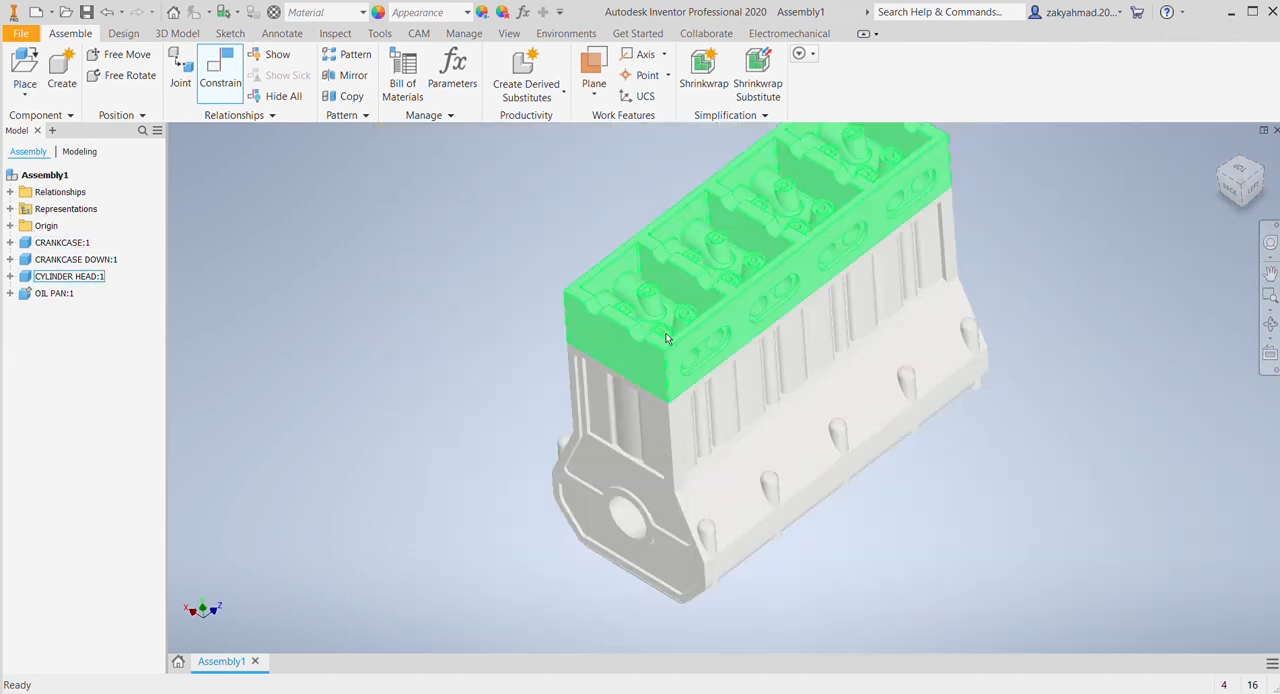
pyautogui.click(640, 345)
pyautogui.click(1035, 488)
pyautogui.scroll(-2, 1003, 516)
pyautogui.moveTo(1000, 517); pyautogui.dragTo(982, 515, button='middle')
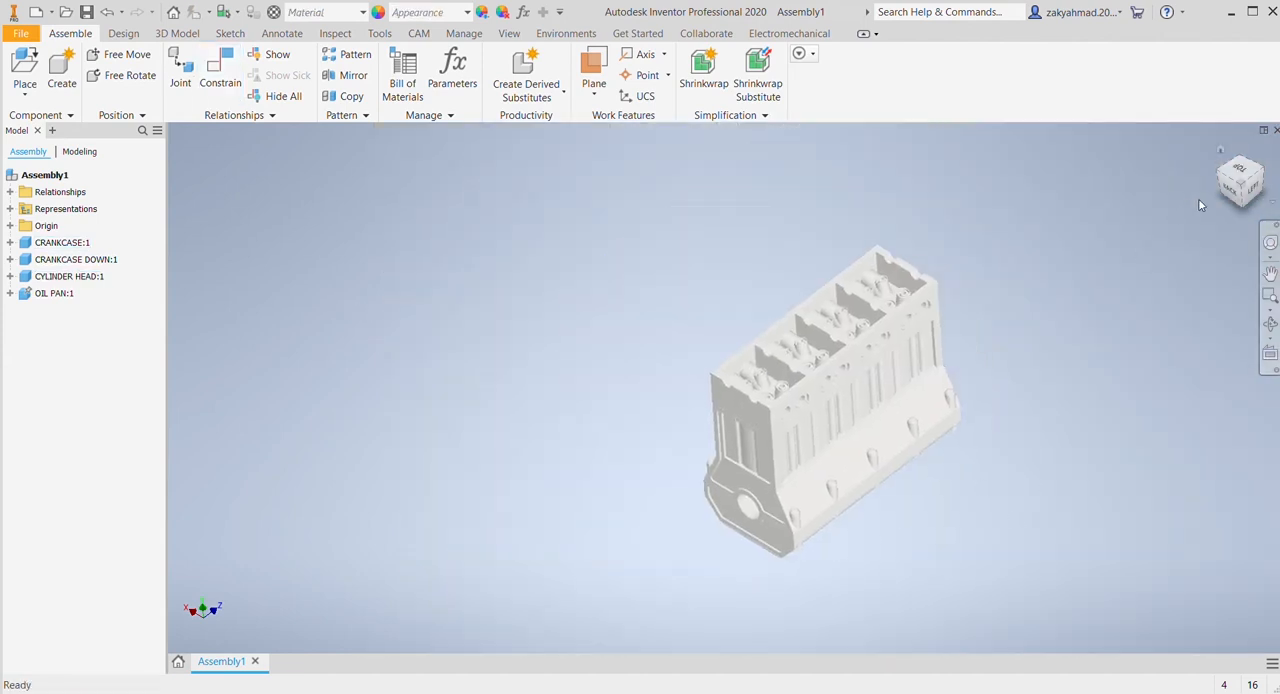
# Step: Place the connecting rod, its bearing cap, the piston and the piston pin beside the engine block
pyautogui.click(1226, 160)
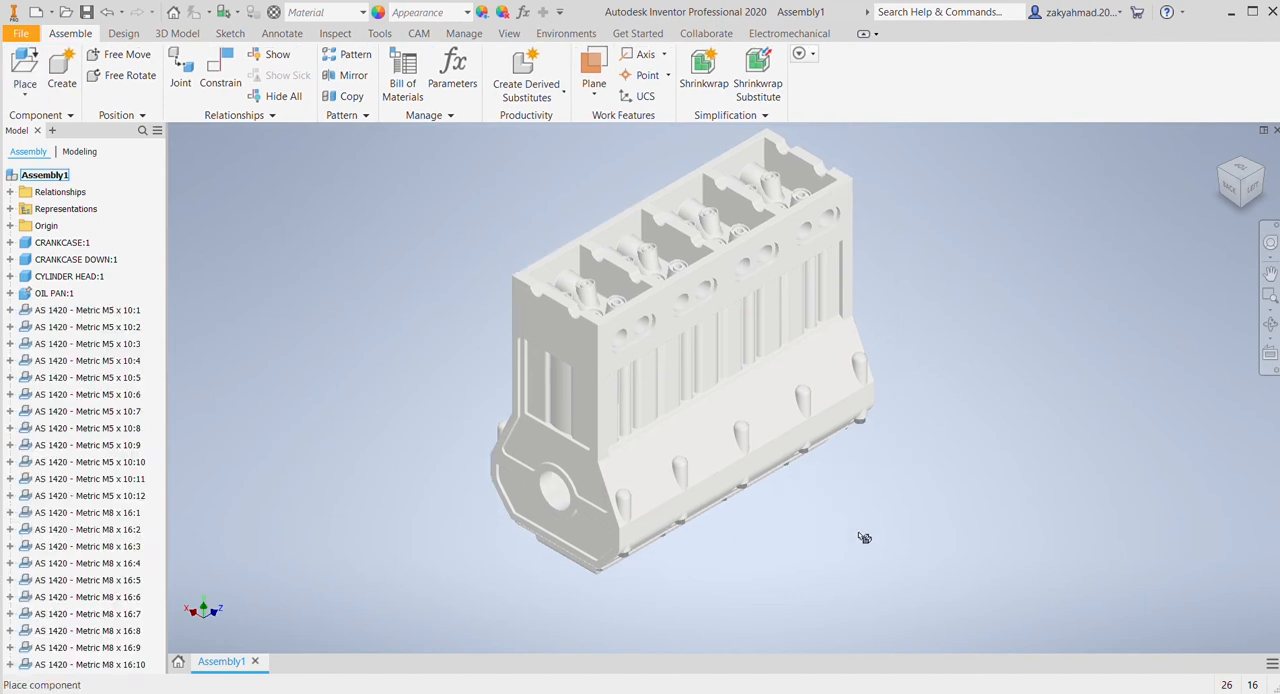
pyautogui.click(361, 395)
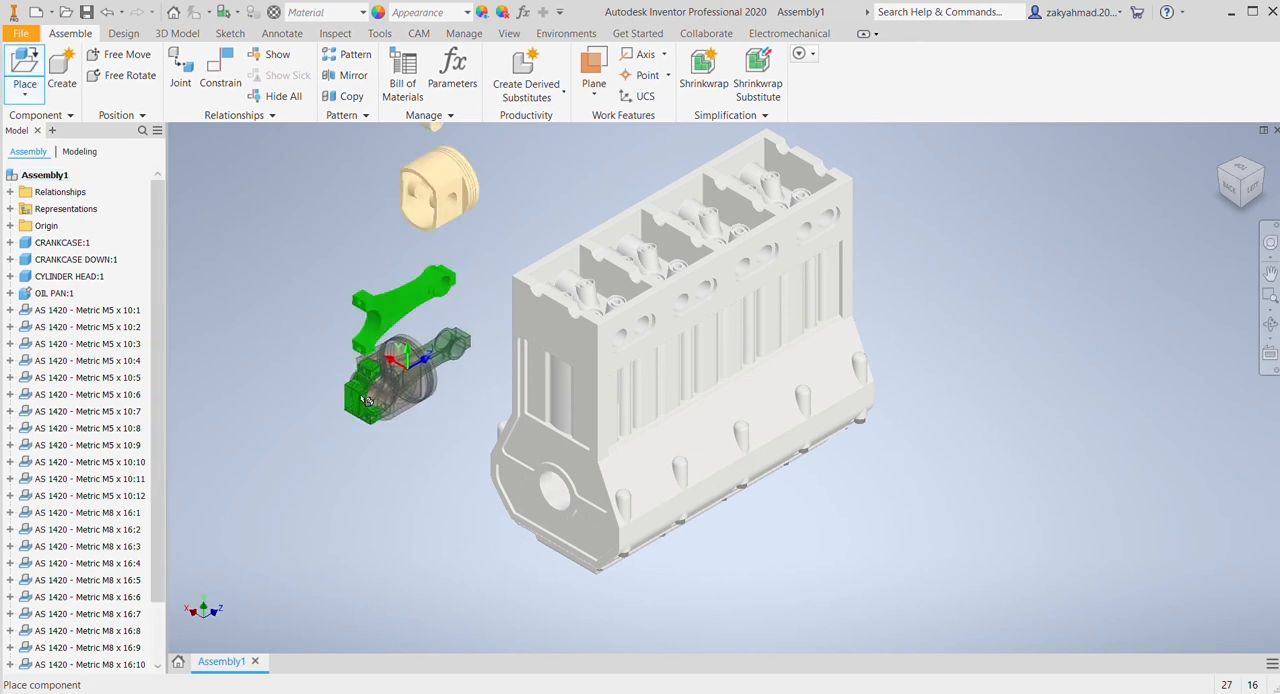
pyautogui.press('Escape')
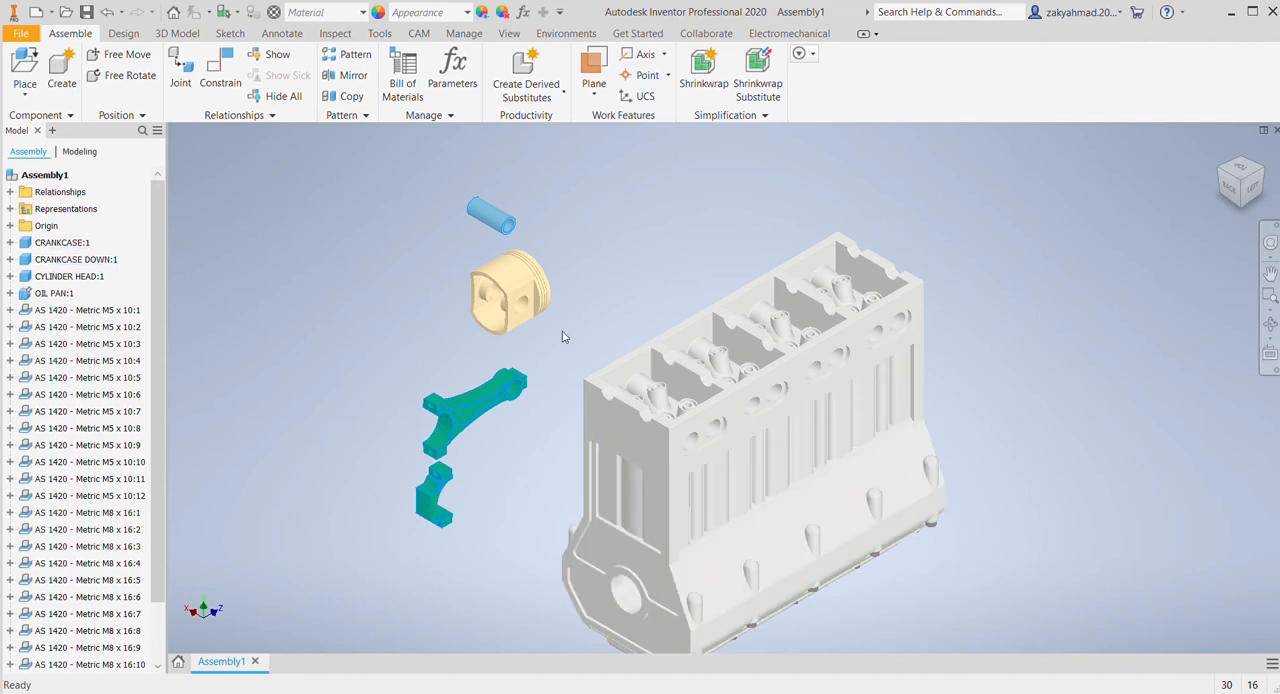
pyautogui.moveTo(279, 149); pyautogui.dragTo(645, 580)
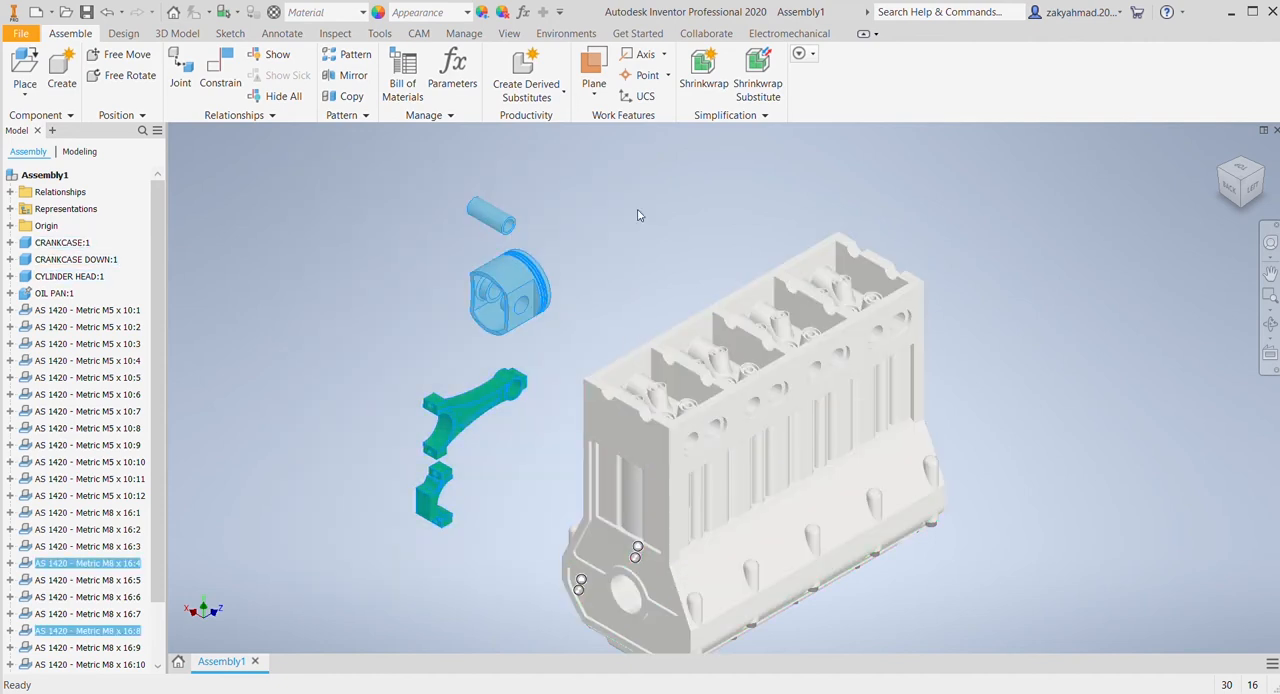
pyautogui.click(480, 12)
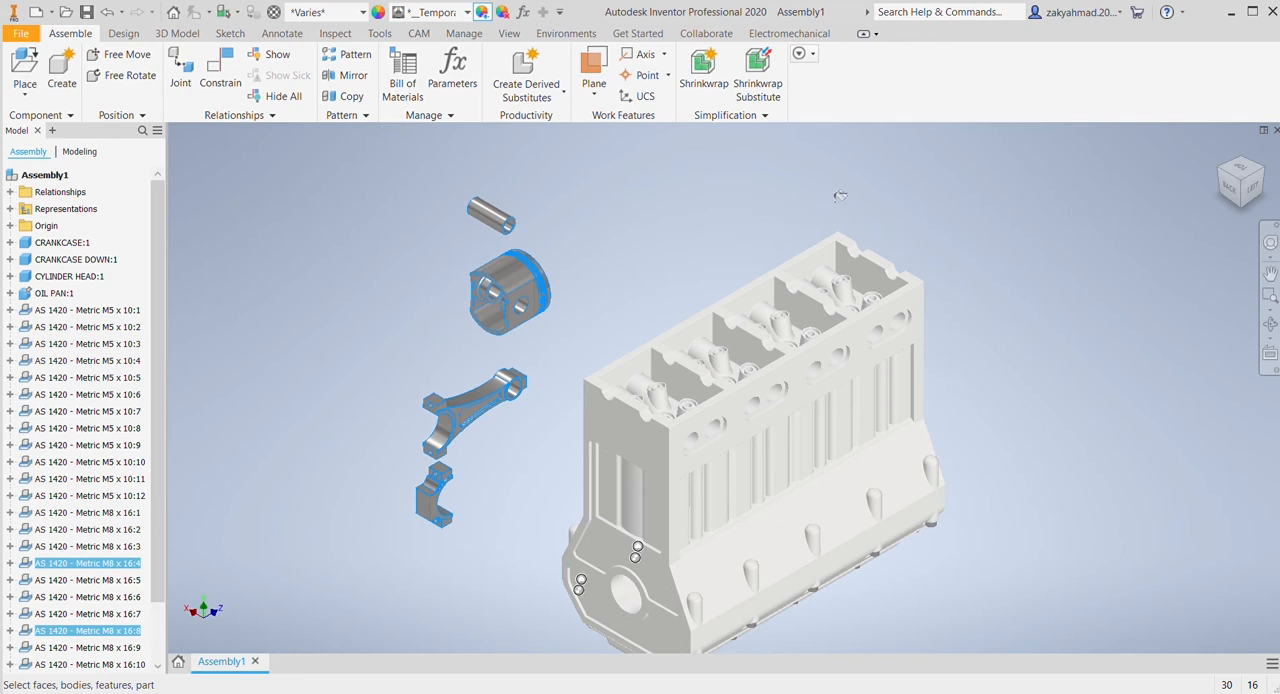
pyautogui.click(834, 360)
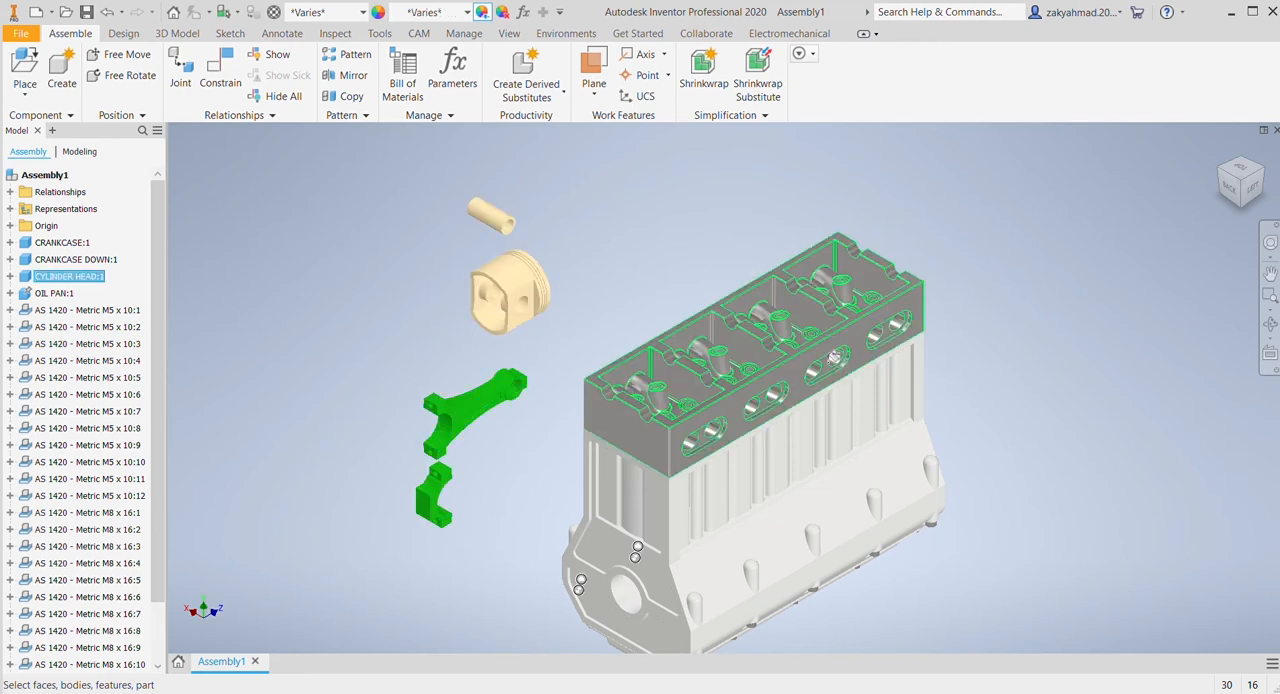
pyautogui.click(888, 227)
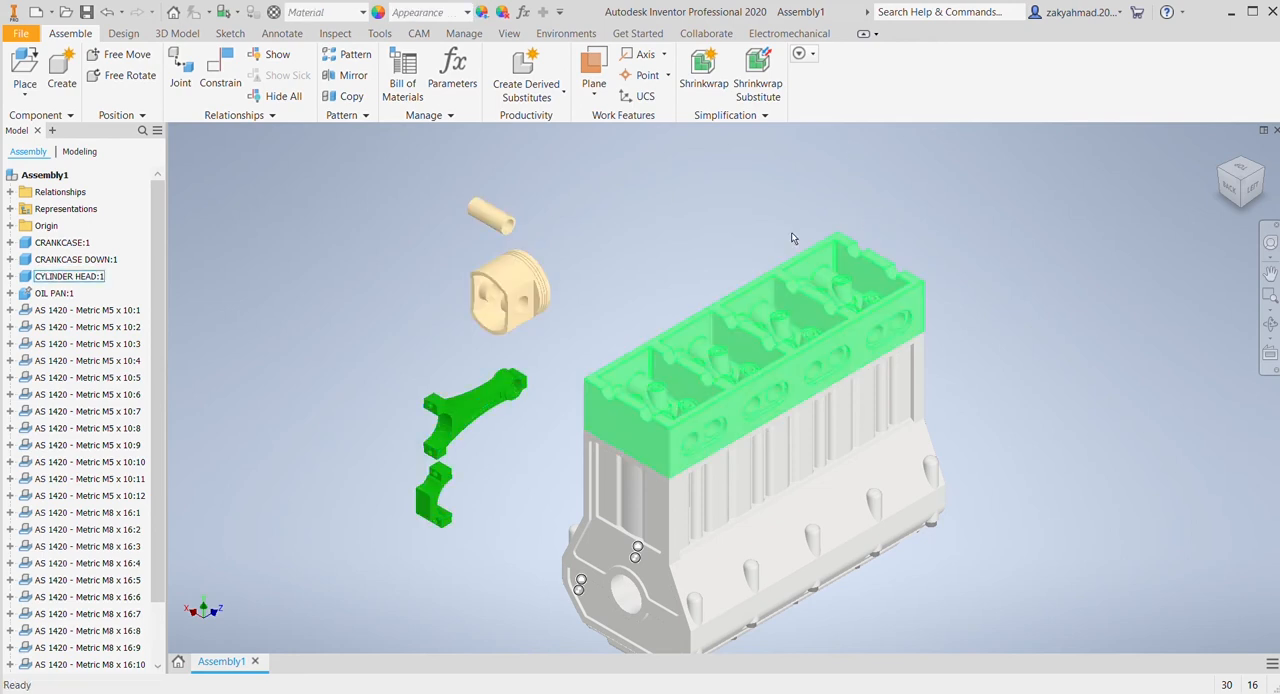
# Step: Select the piston parts together with the engine block and adjust their appearance to a uniform light grey
pyautogui.moveTo(406, 174); pyautogui.dragTo(1000, 628)
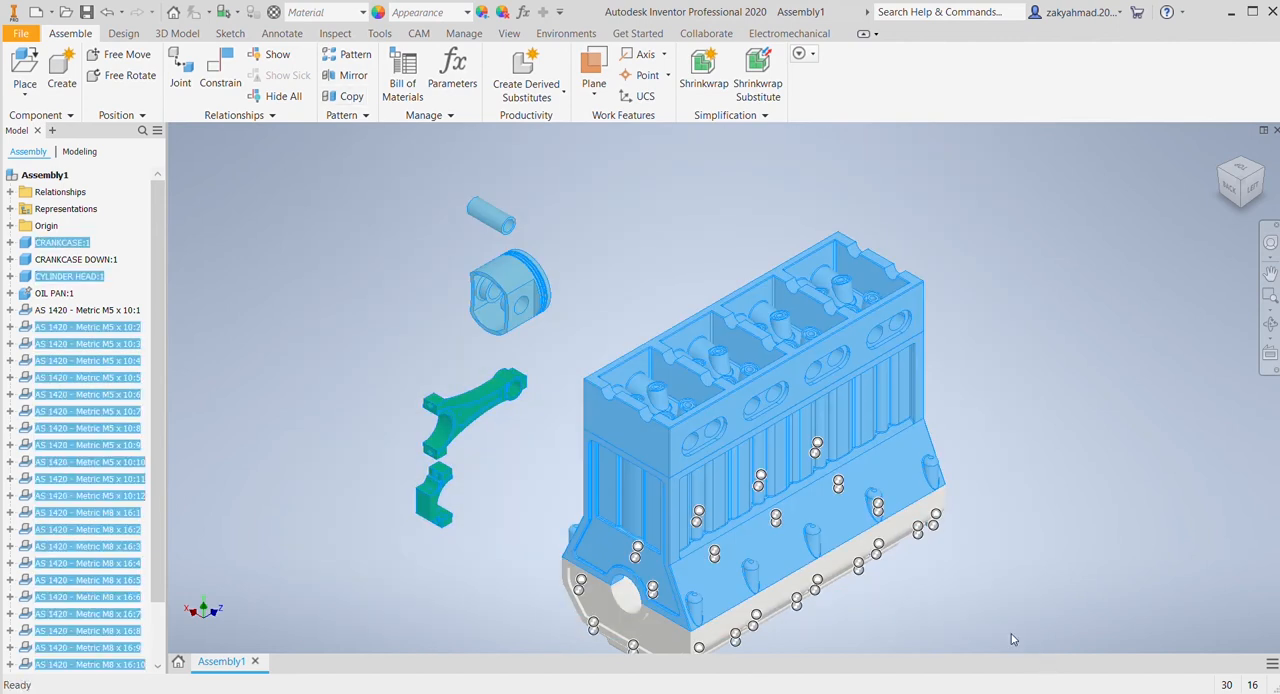
pyautogui.click(483, 12)
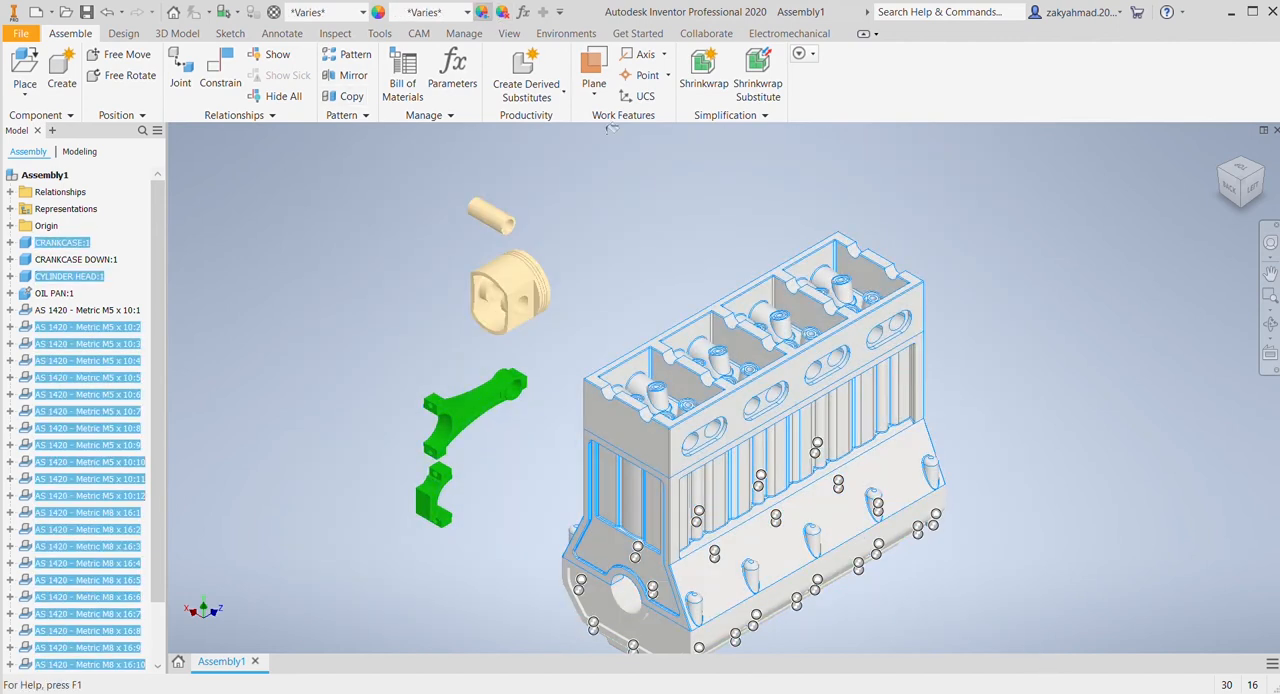
pyautogui.click(838, 229)
# Step: Free-rotate the bearing cap so its two bolt faces point up towards the connecting rod
pyautogui.scroll(-5, 579, 267)
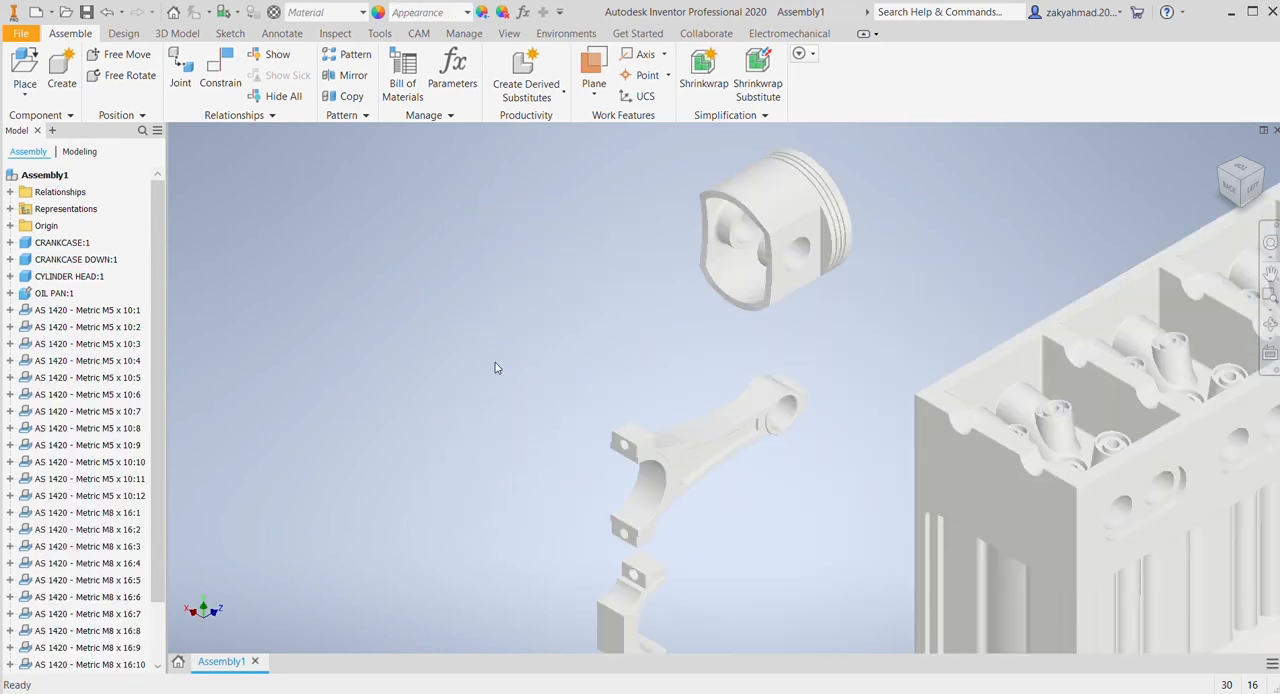
pyautogui.click(220, 72)
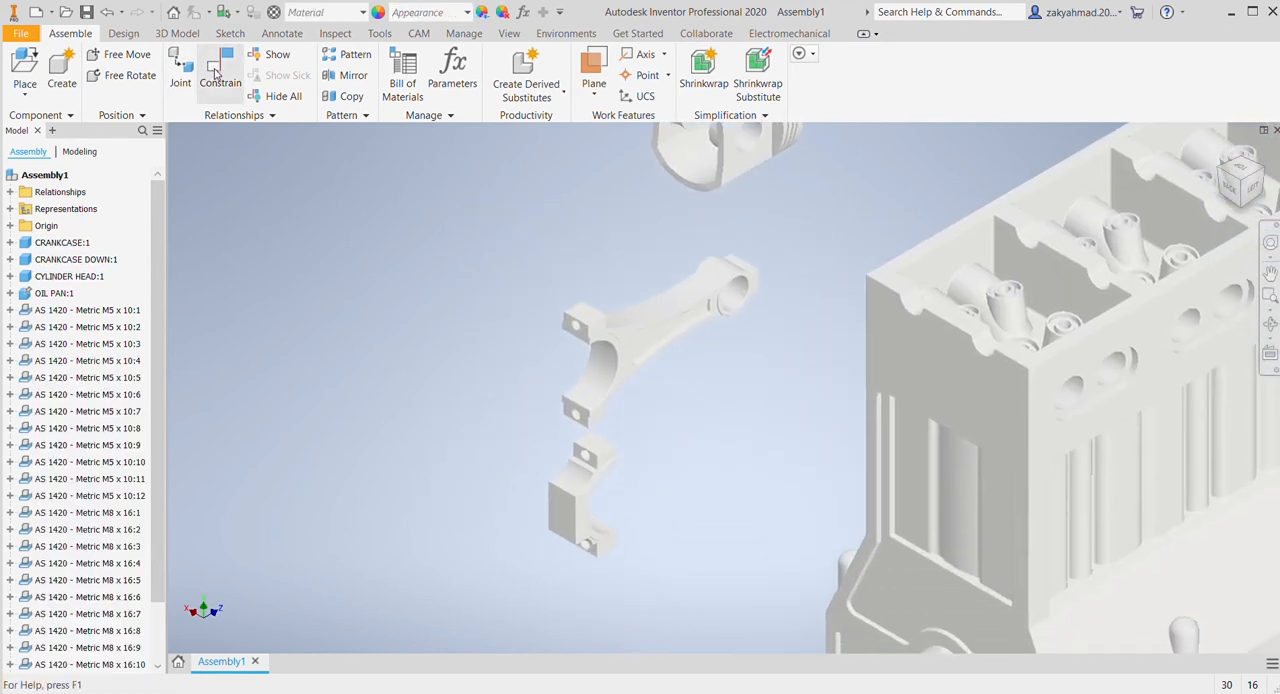
pyautogui.scroll(-3, 540, 350)
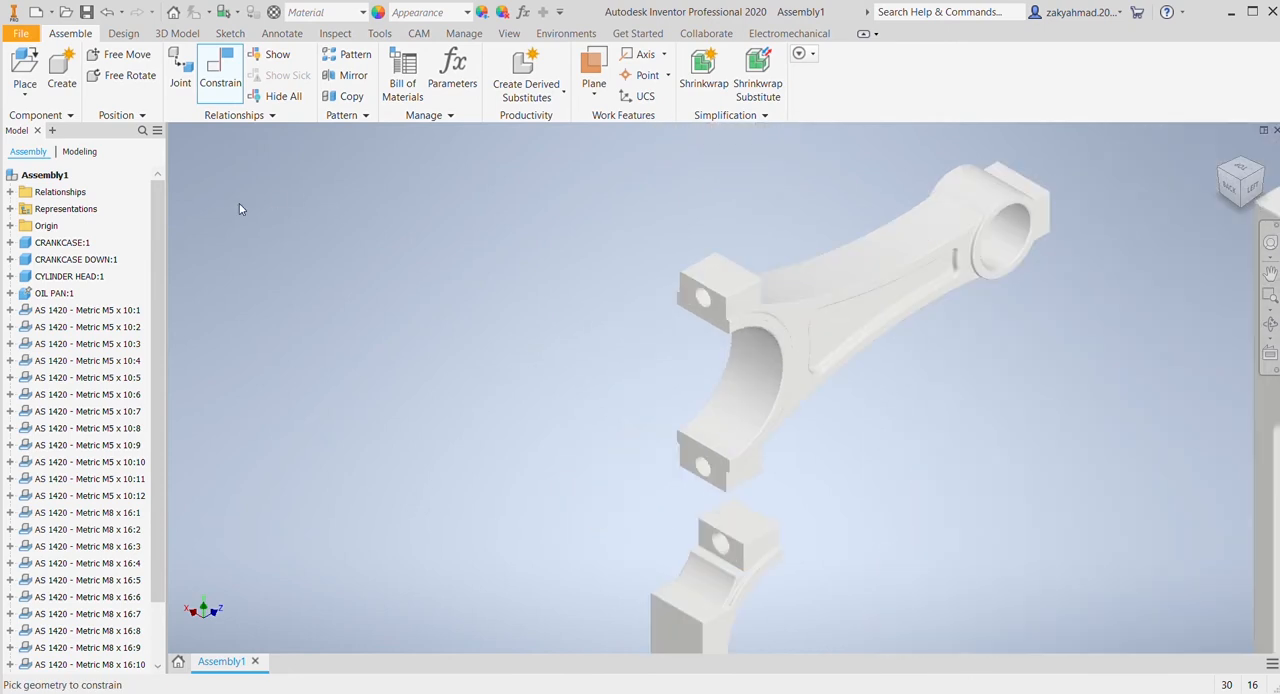
pyautogui.moveTo(685, 361); pyautogui.dragTo(584, 239, button='middle')
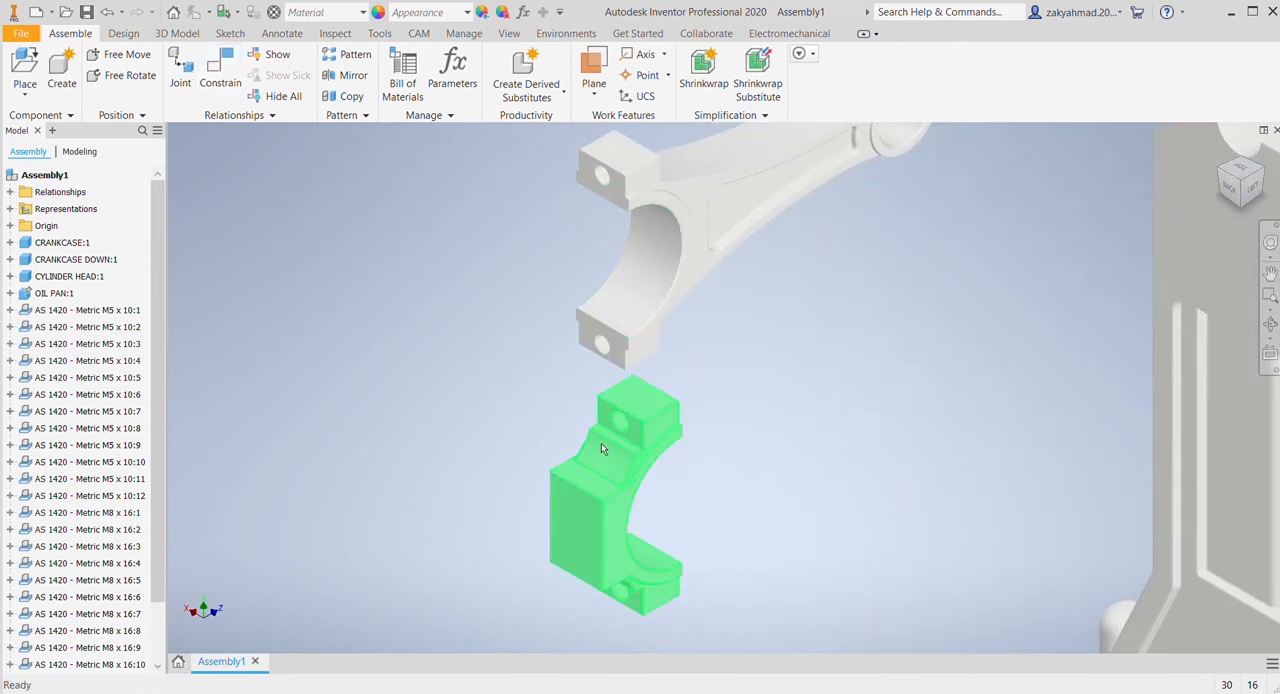
pyautogui.click(138, 81)
pyautogui.click(613, 490)
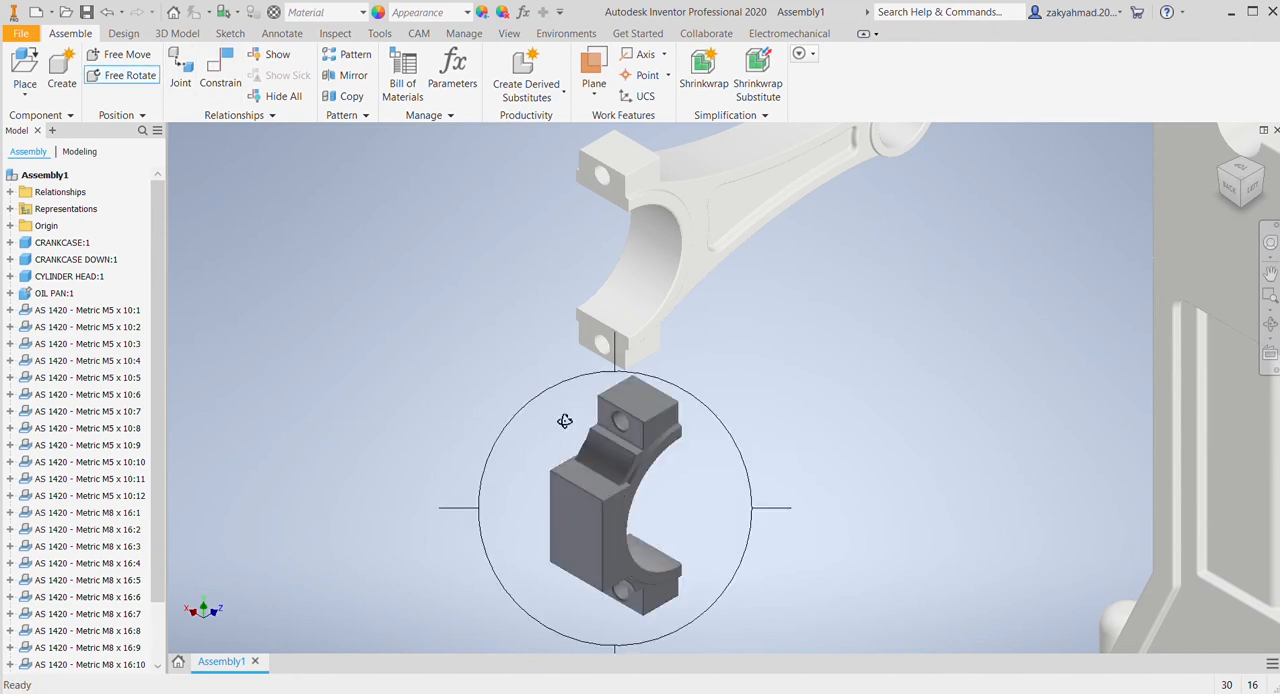
pyautogui.moveTo(563, 420); pyautogui.dragTo(659, 458)
pyautogui.moveTo(786, 502); pyautogui.dragTo(618, 558)
# Step: Free-rotate the connecting rod so its open big end points down towards the bearing cap
pyautogui.click(716, 235)
pyautogui.moveTo(588, 192); pyautogui.dragTo(805, 238)
pyautogui.press('Escape')
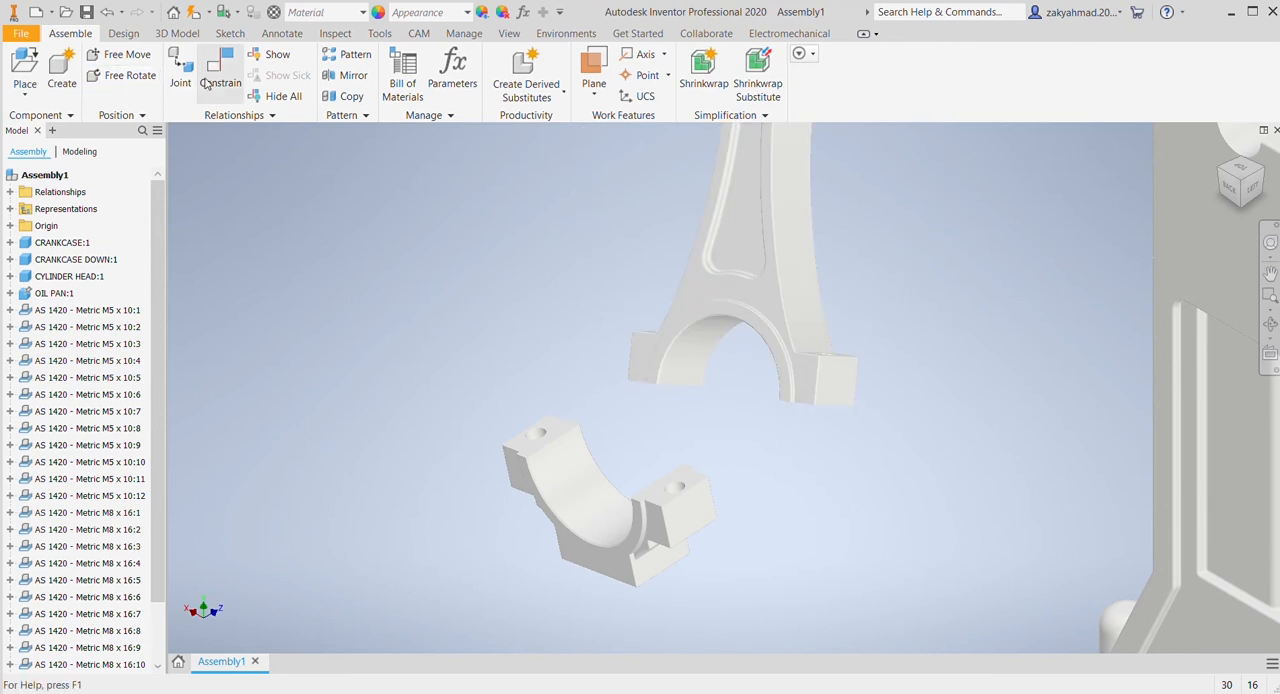
# Step: Mate the bearing cap's bolt face with the matching split face of the connecting rod's big end
pyautogui.click(220, 80)
pyautogui.click(551, 427)
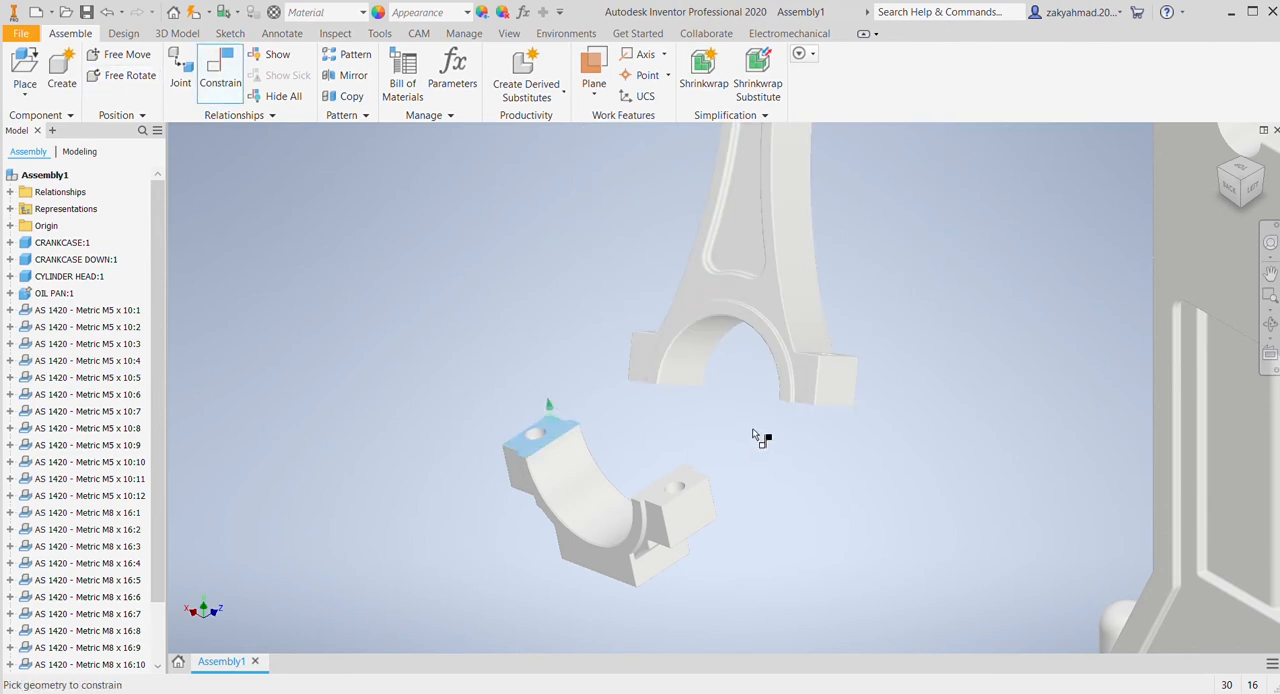
pyautogui.keyDown('shift'); pyautogui.moveTo(760, 437); pyautogui.dragTo(669, 291, button='middle'); pyautogui.keyUp('shift')
pyautogui.click(682, 301)
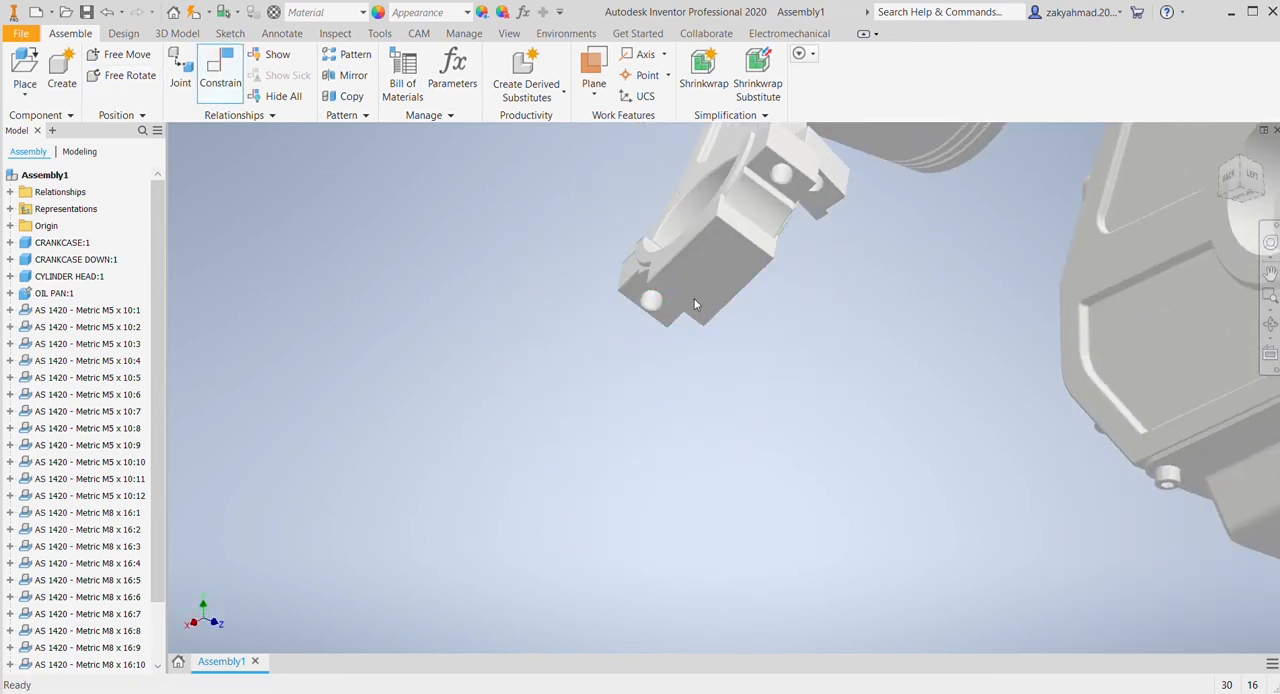
# Step: Constrain the axis of one bearing cap bolt hole to the matching bolt hole axis of the connecting rod
pyautogui.moveTo(825, 331); pyautogui.dragTo(815, 474, button='middle')
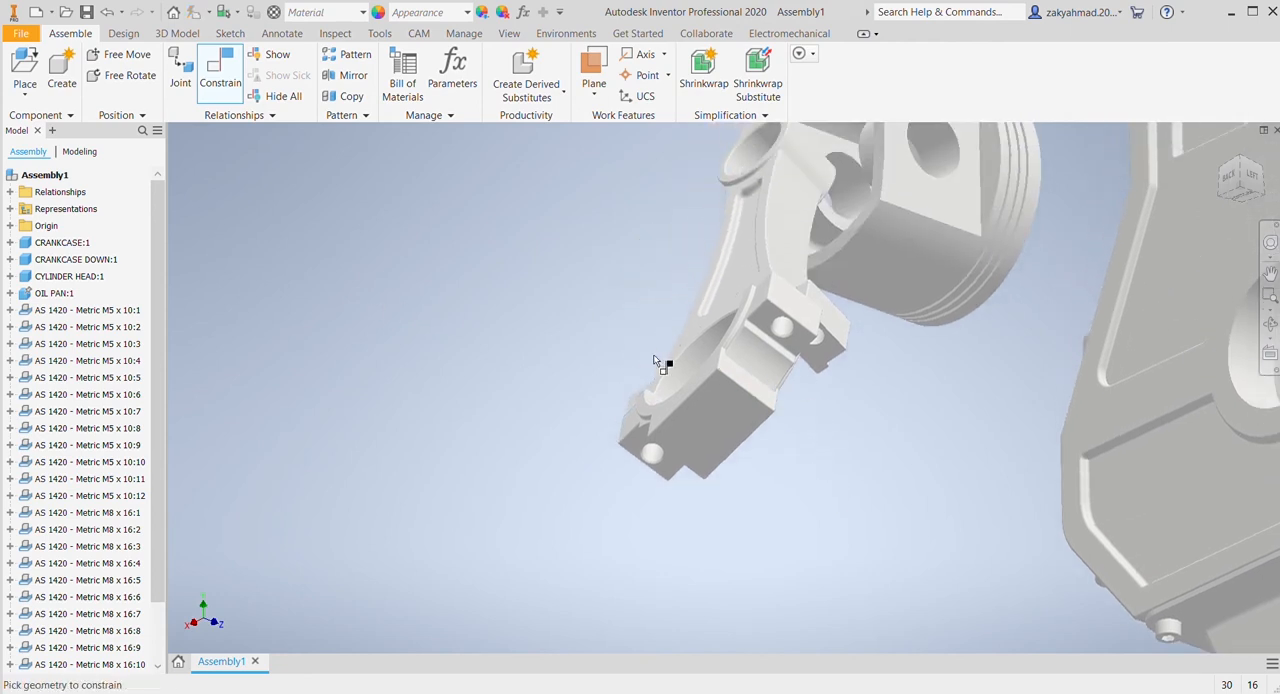
pyautogui.click(781, 333)
pyautogui.scroll(2, 831, 354)
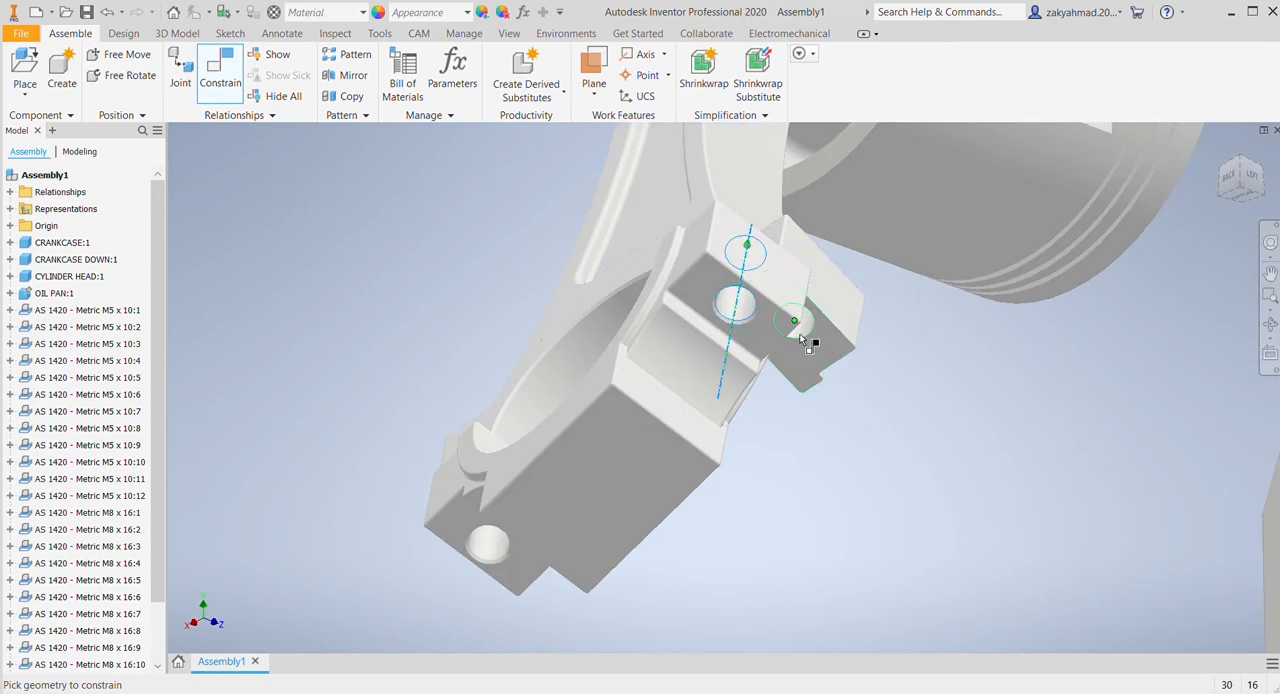
pyautogui.click(800, 335)
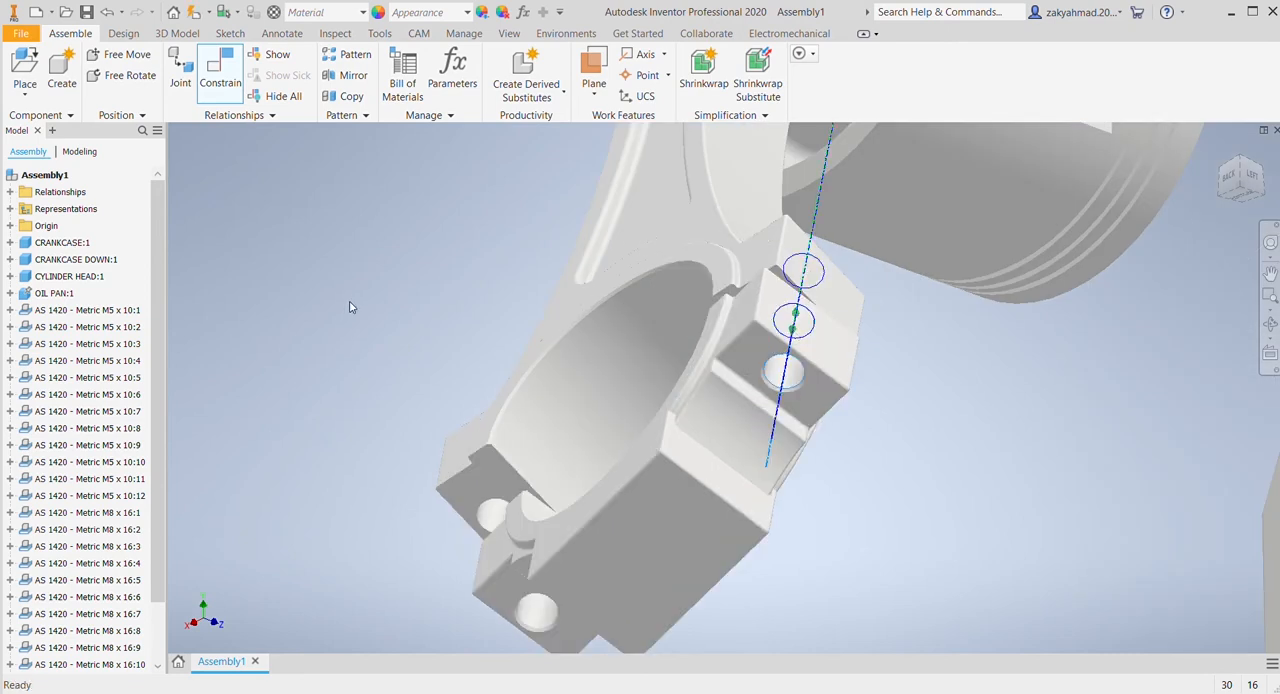
pyautogui.click(376, 307)
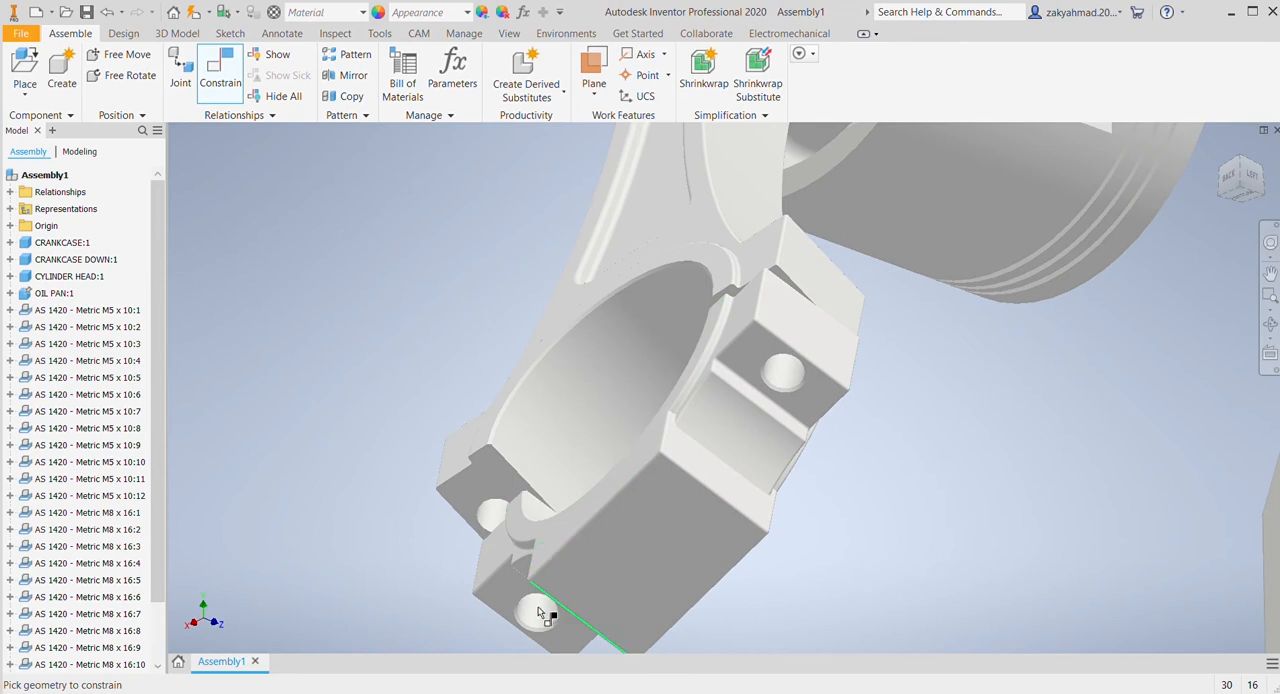
# Step: Constrain the axes of the second pair of bolt holes on the bearing cap and connecting rod
pyautogui.click(491, 519)
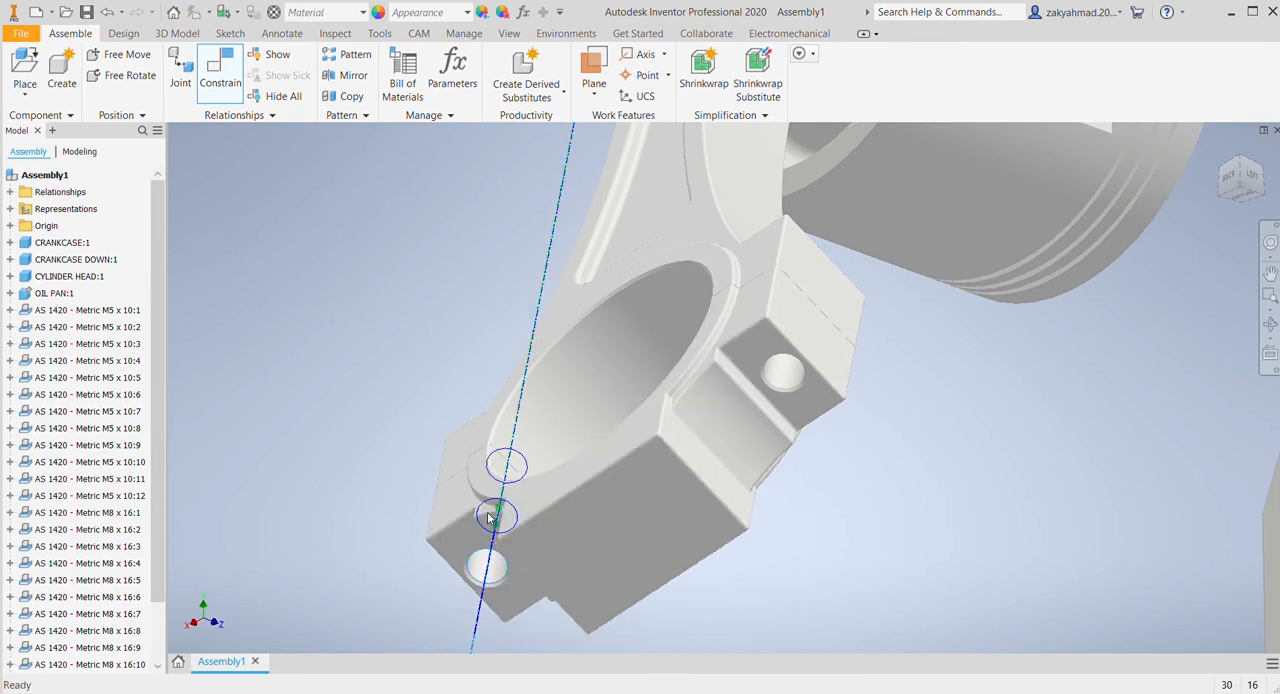
pyautogui.click(275, 306)
pyautogui.moveTo(736, 457); pyautogui.dragTo(762, 485)
pyautogui.scroll(3, 985, 461)
pyautogui.moveTo(942, 518); pyautogui.dragTo(918, 529, button='middle')
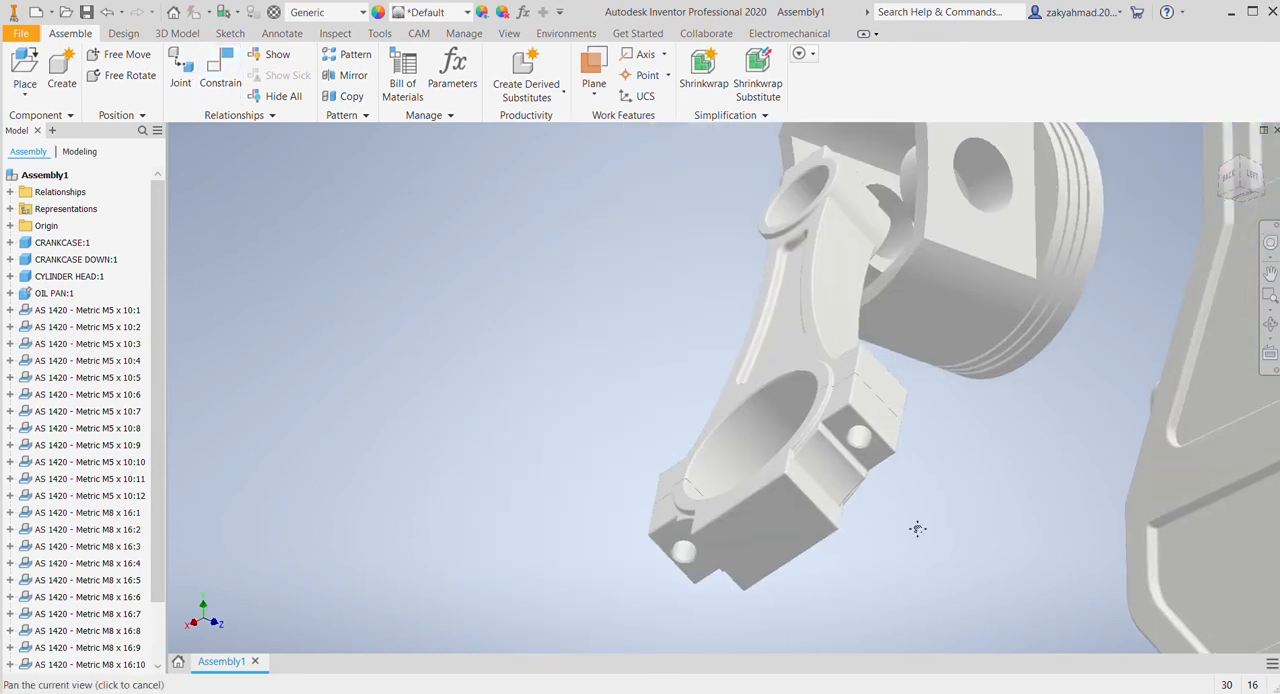
pyautogui.scroll(3, 892, 409)
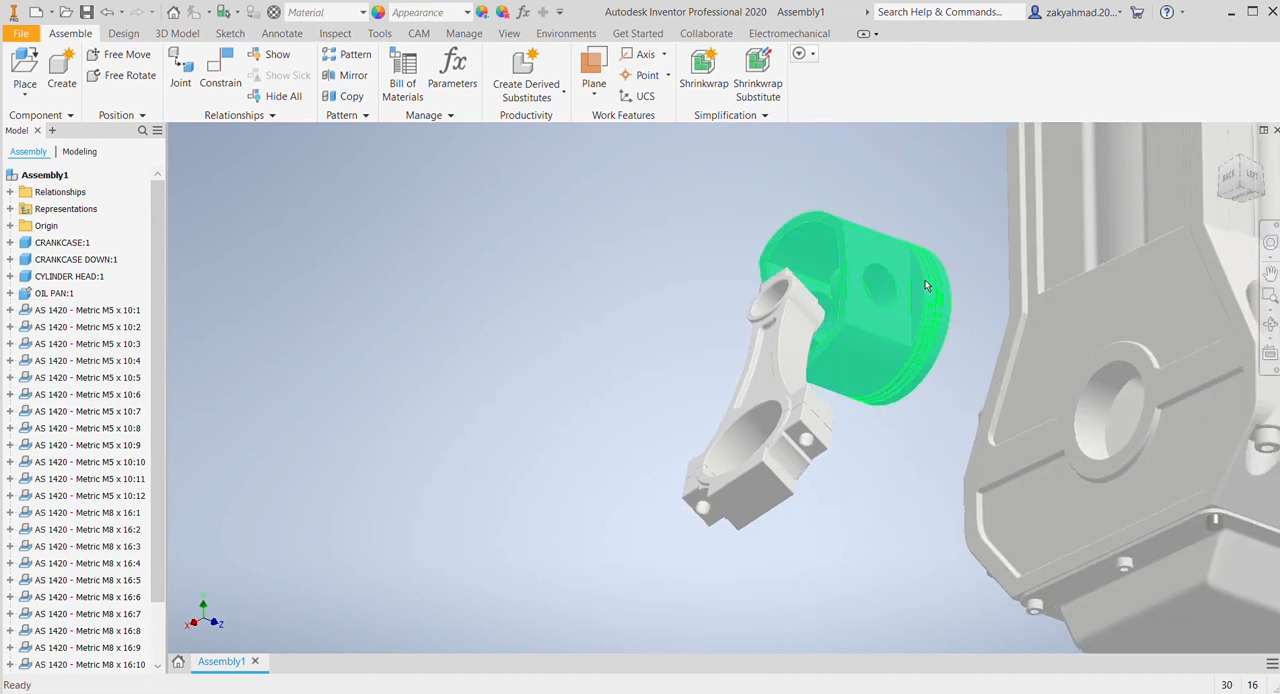
# Step: Reposition the piston and the connecting rod so they stand side by side, clear of each other
pyautogui.moveTo(925, 286); pyautogui.dragTo(720, 161)
pyautogui.keyDown('shift'); pyautogui.moveTo(908, 260); pyautogui.dragTo(893, 422, button='middle'); pyautogui.keyUp('shift')
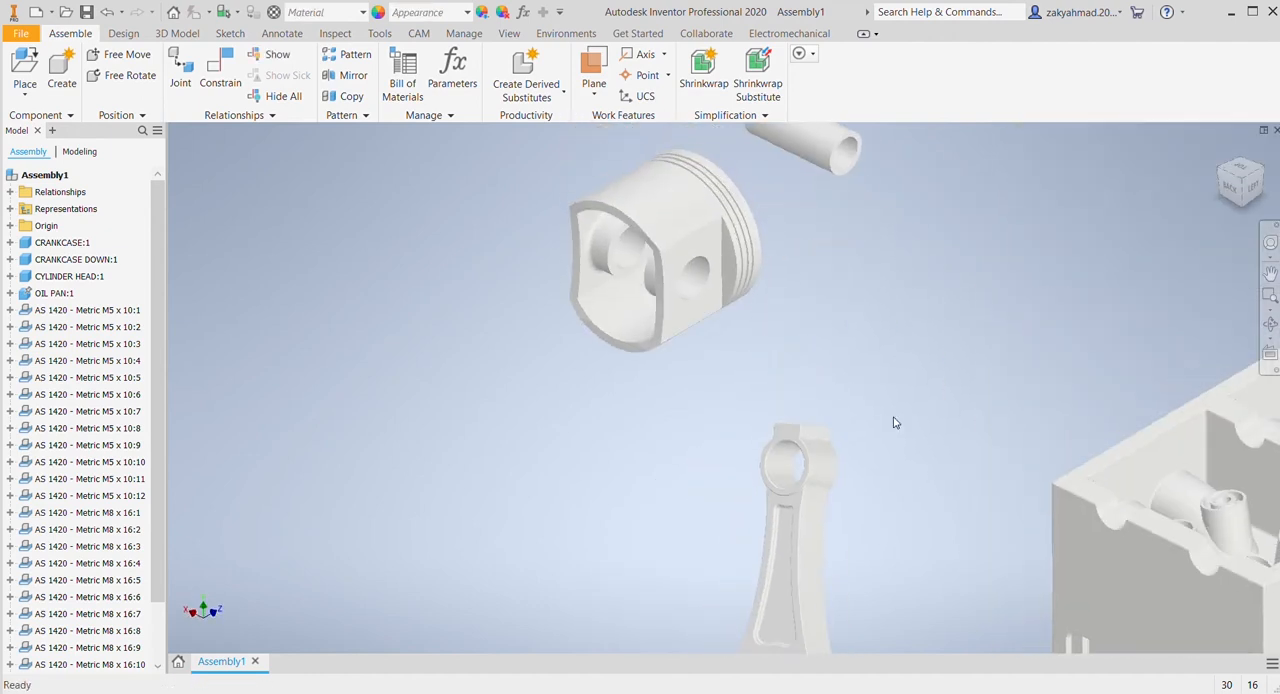
pyautogui.moveTo(791, 534); pyautogui.dragTo(480, 245)
pyautogui.scroll(2, 840, 452)
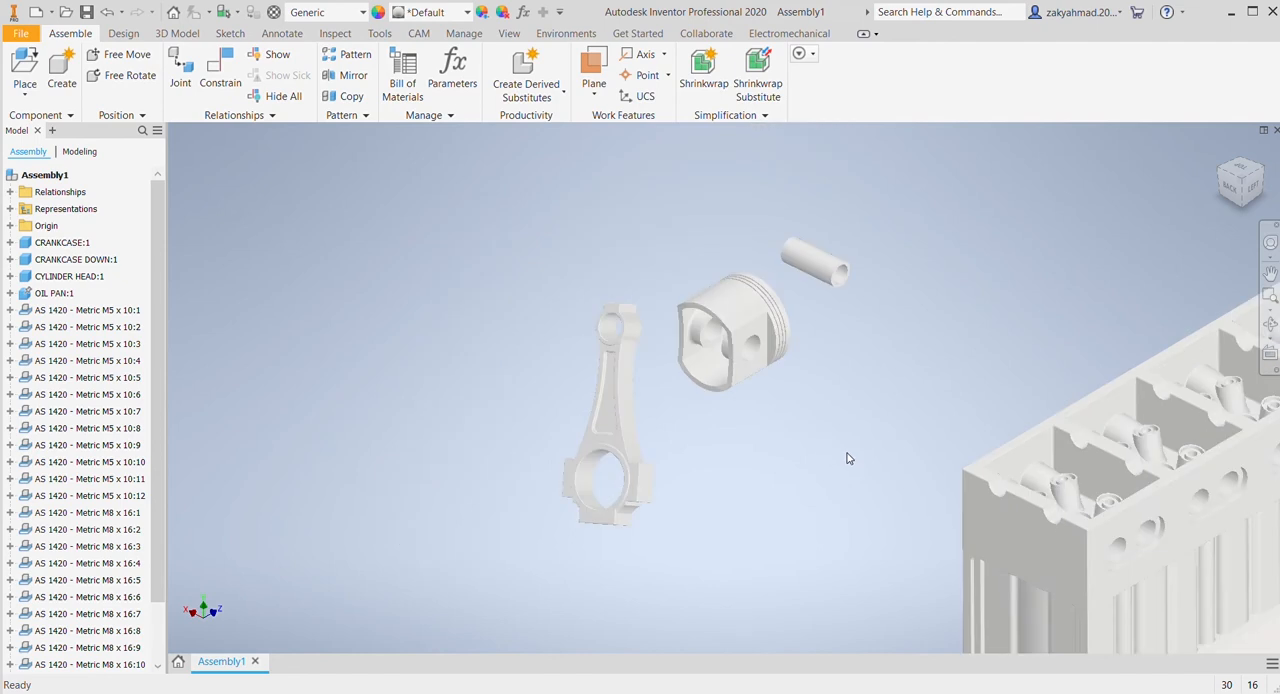
# Step: Select the connecting rod with its cap and free-rotate them so the small-end bore roughly parallels the piston's pin bore
pyautogui.click(849, 458)
pyautogui.moveTo(461, 245); pyautogui.dragTo(705, 580)
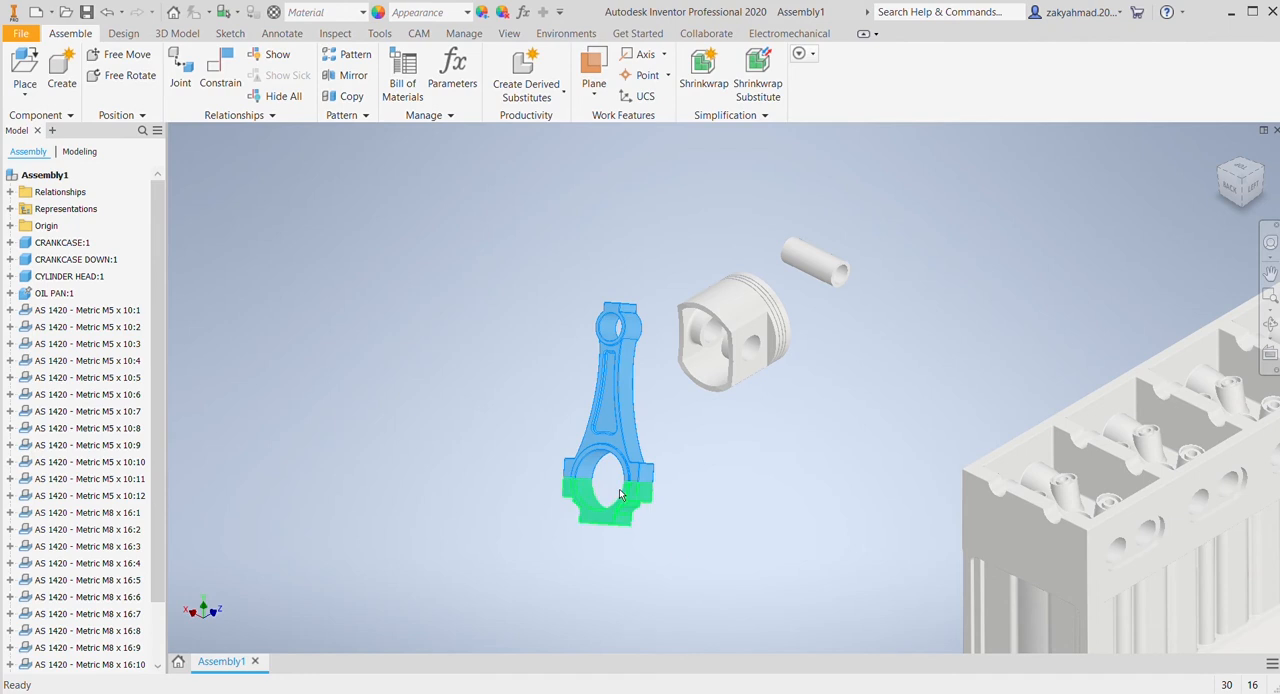
pyautogui.click(146, 75)
pyautogui.moveTo(610, 488); pyautogui.dragTo(595, 530)
pyautogui.click(894, 430)
pyautogui.moveTo(633, 418); pyautogui.dragTo(666, 436)
pyautogui.click(725, 511)
pyautogui.click(842, 481)
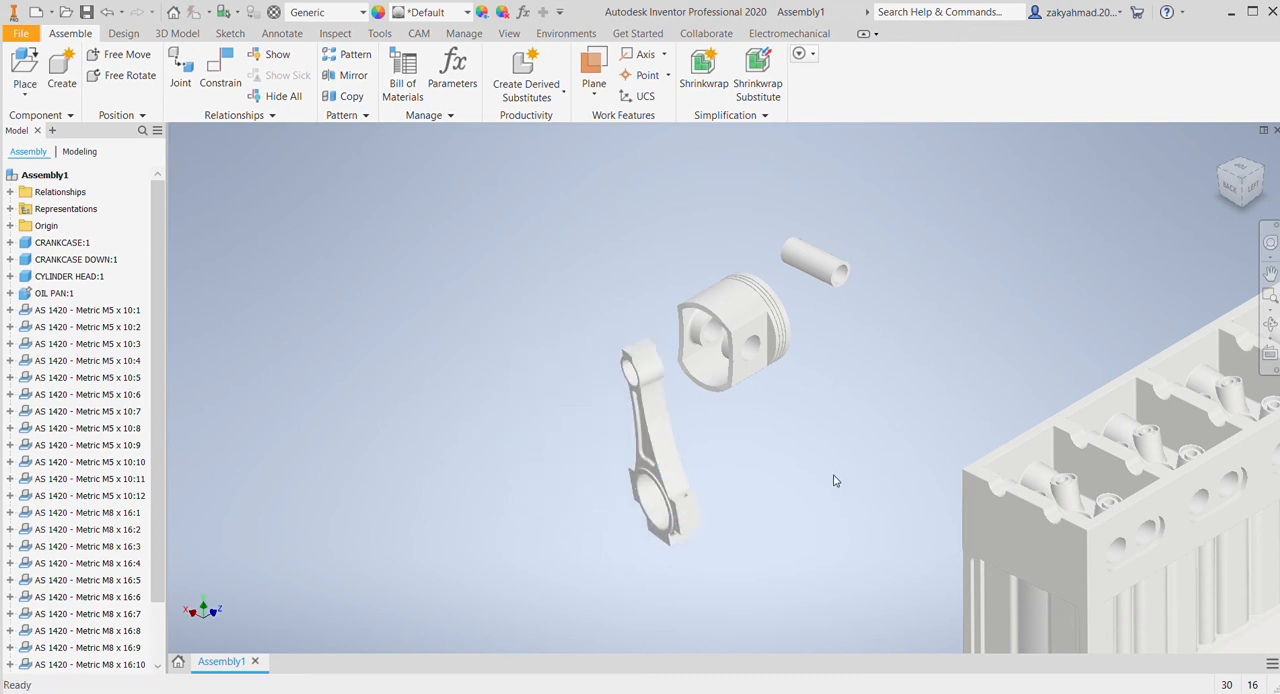
pyautogui.scroll(3, 834, 481)
pyautogui.scroll(-4, 811, 481)
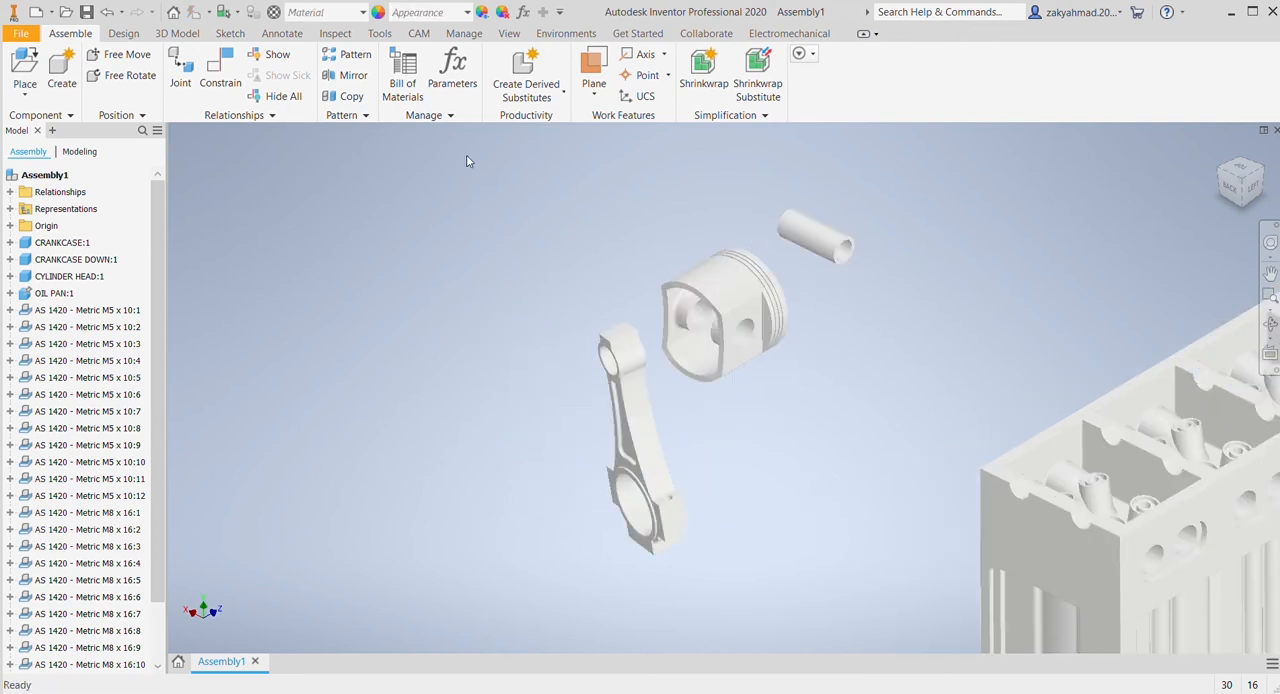
# Step: Mate the piston pin's axis with the axis of the piston's pin bore
pyautogui.click(220, 68)
pyautogui.scroll(-3, 805, 282)
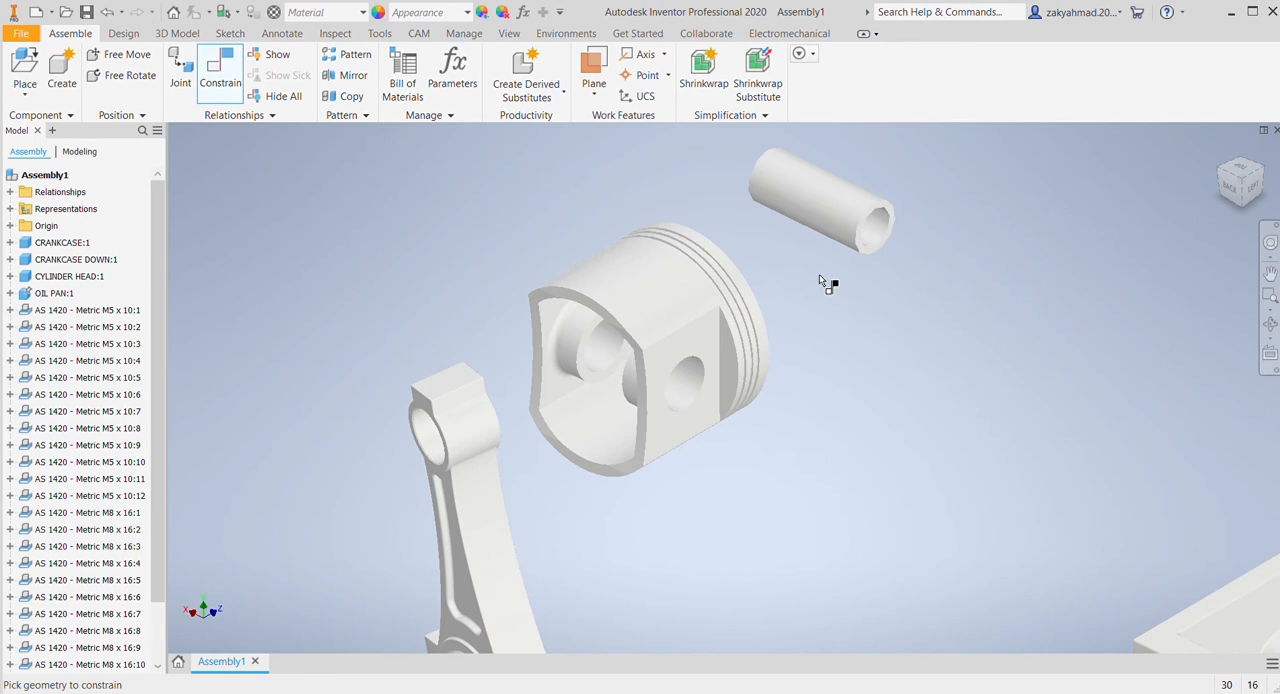
pyautogui.click(872, 230)
pyautogui.click(681, 394)
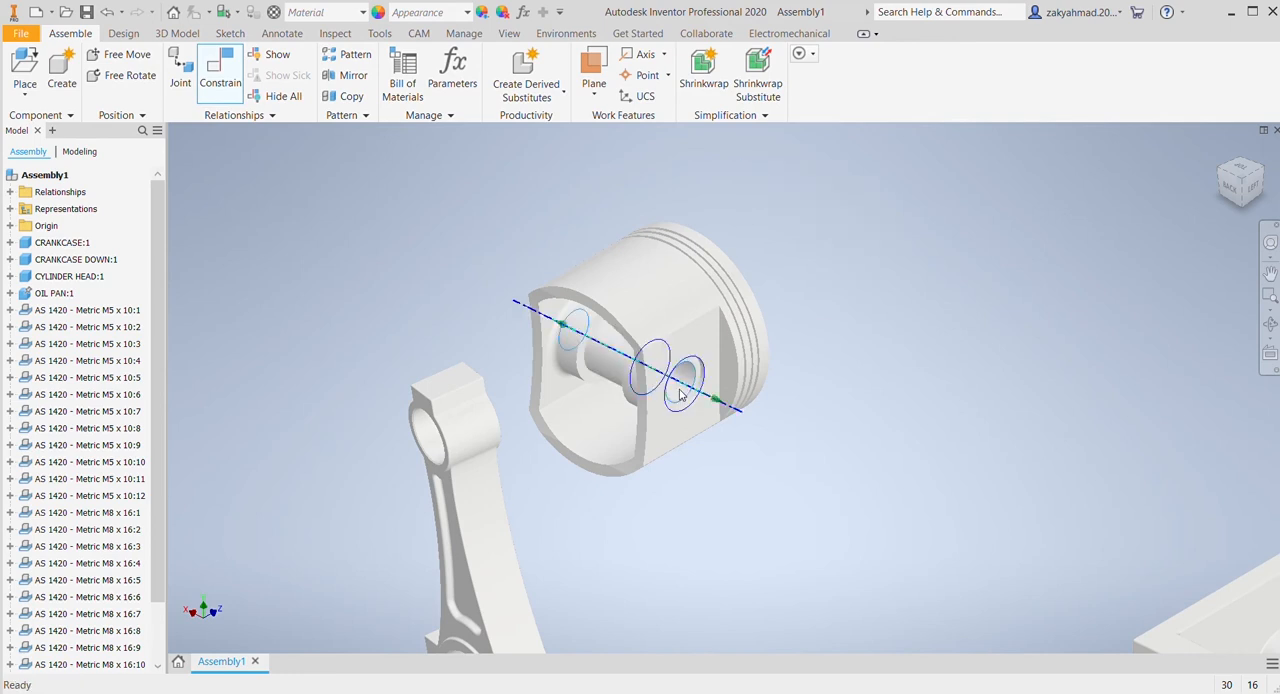
pyautogui.click(261, 305)
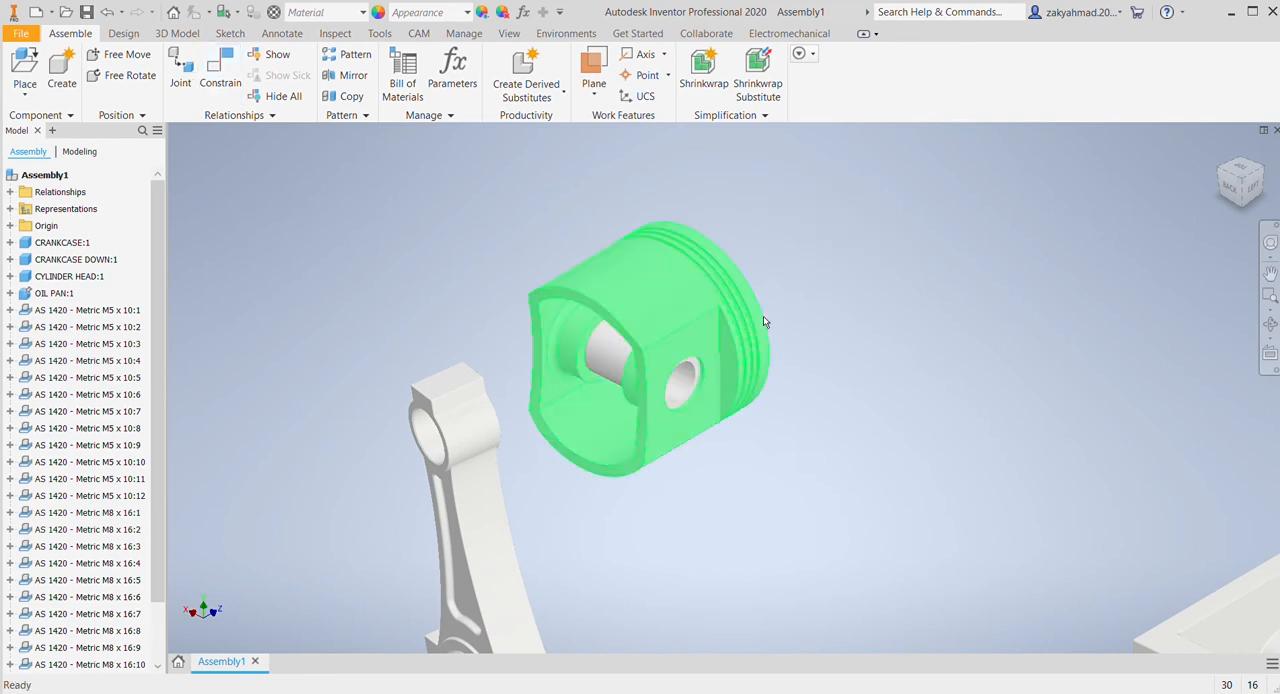
# Step: Constrain the piston pin's end face flush with the piston's flat side face around the pin bore
pyautogui.moveTo(1232, 190); pyautogui.dragTo(1277, 198)
pyautogui.moveTo(977, 366); pyautogui.dragTo(831, 307, button='middle')
pyautogui.scroll(-3, 832, 308)
pyautogui.moveTo(1067, 410); pyautogui.dragTo(1123, 357)
pyautogui.click(226, 86)
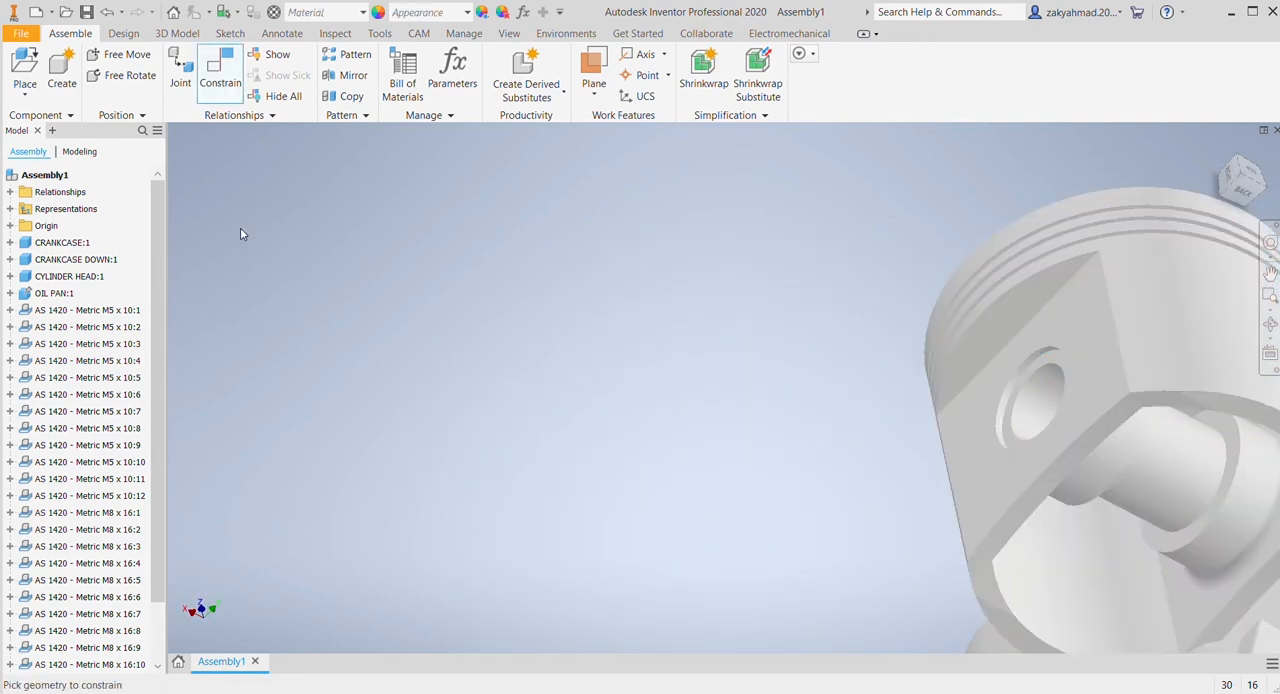
pyautogui.click(1018, 390)
pyautogui.click(1005, 368)
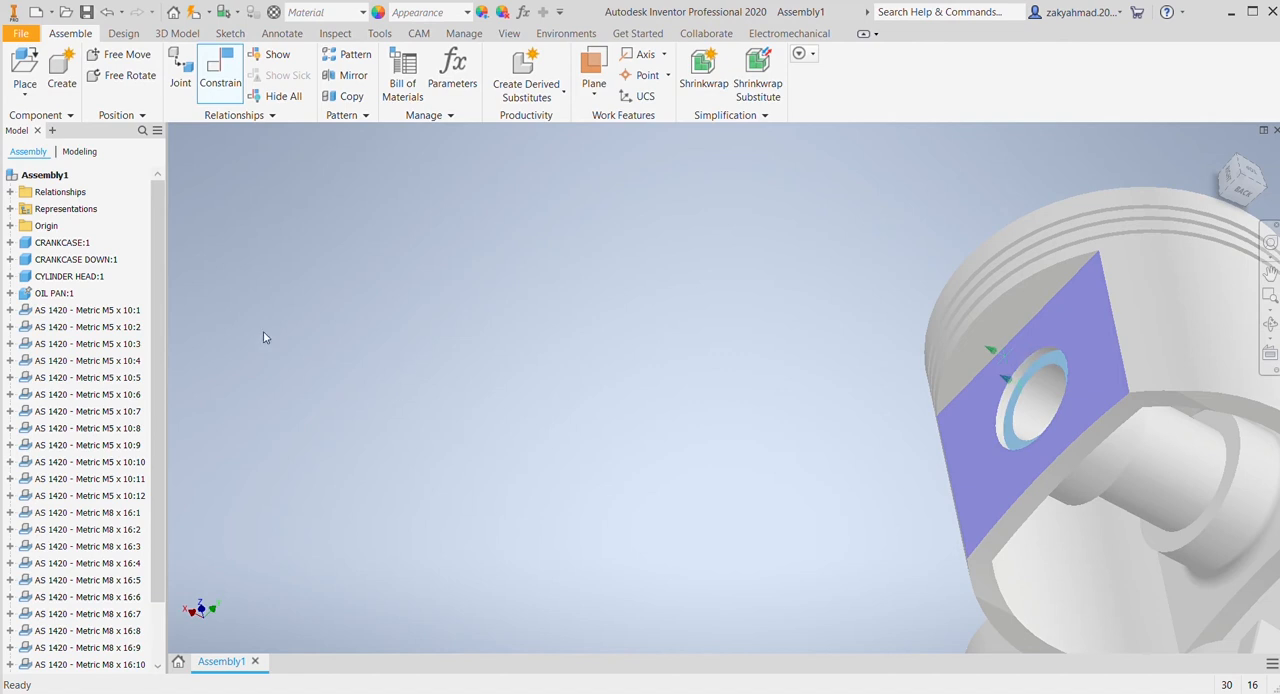
pyautogui.click(251, 301)
# Step: Move the connecting rod and the piston away from the engine block, with the piston just above the rod's small end
pyautogui.moveTo(735, 358); pyautogui.dragTo(537, 232, button='middle')
pyautogui.scroll(3, 672, 291)
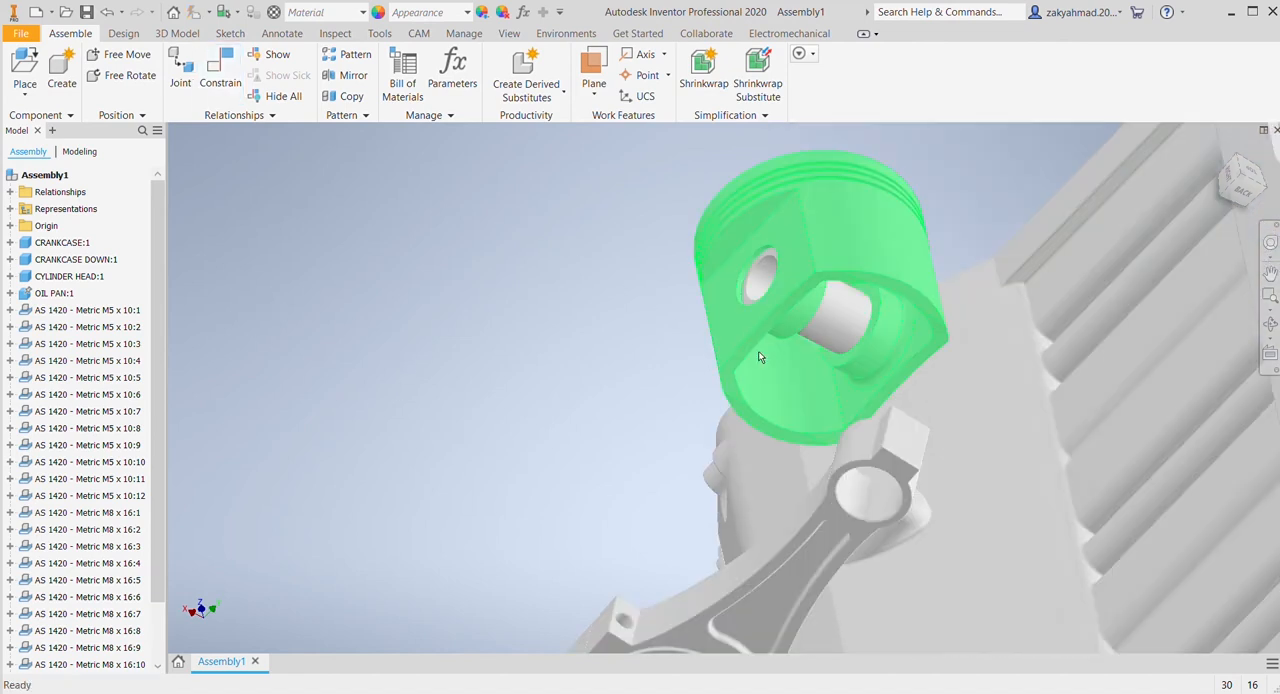
pyautogui.scroll(2, 757, 354)
pyautogui.moveTo(613, 266); pyautogui.dragTo(577, 254, button='middle')
pyautogui.moveTo(700, 480); pyautogui.dragTo(510, 376)
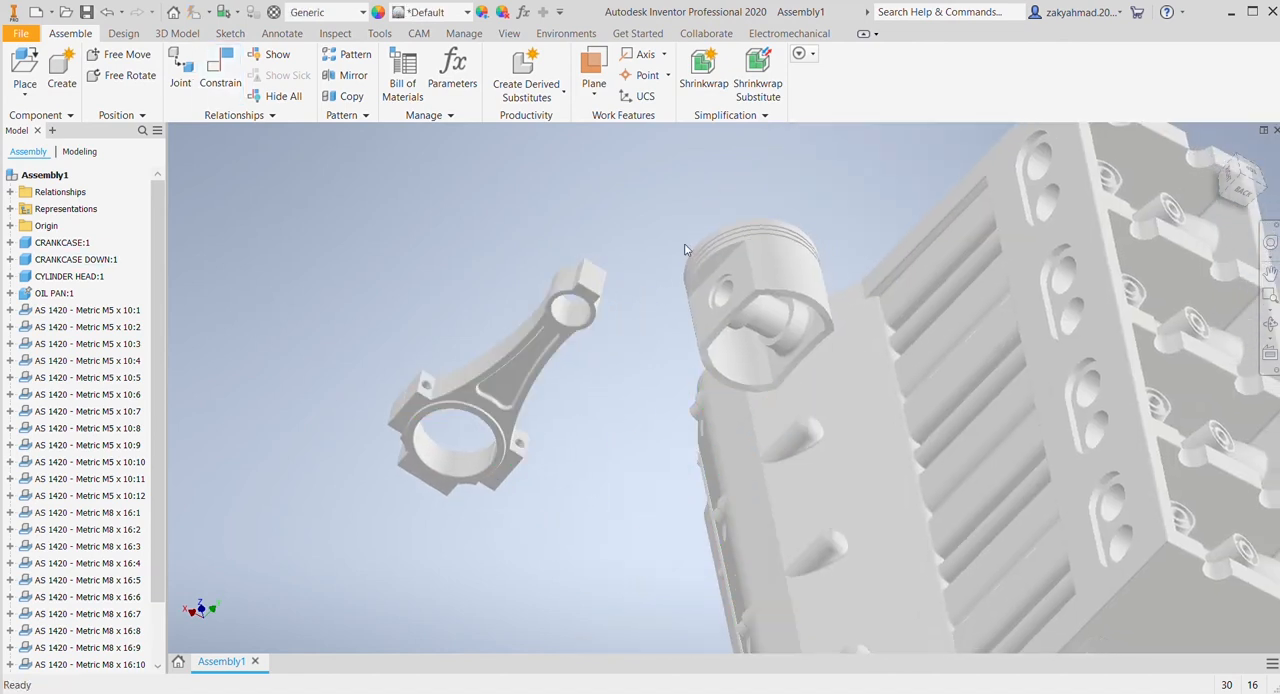
pyautogui.moveTo(759, 261); pyautogui.dragTo(630, 166)
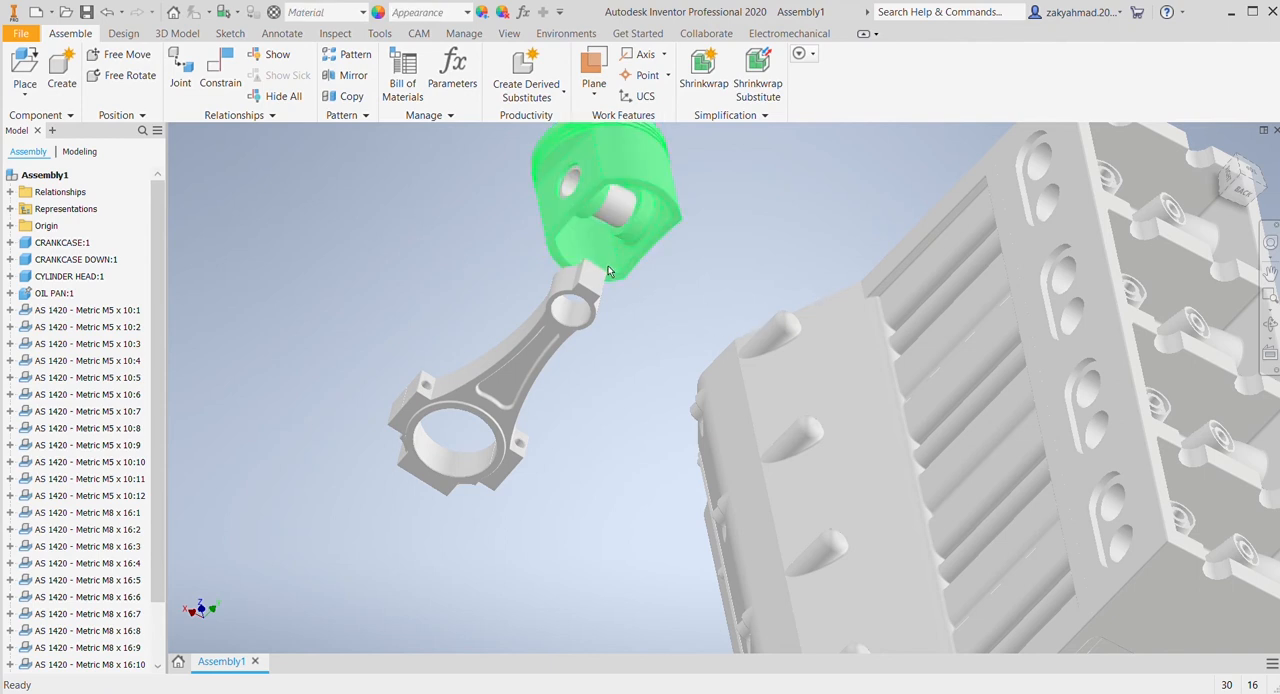
pyautogui.click(221, 76)
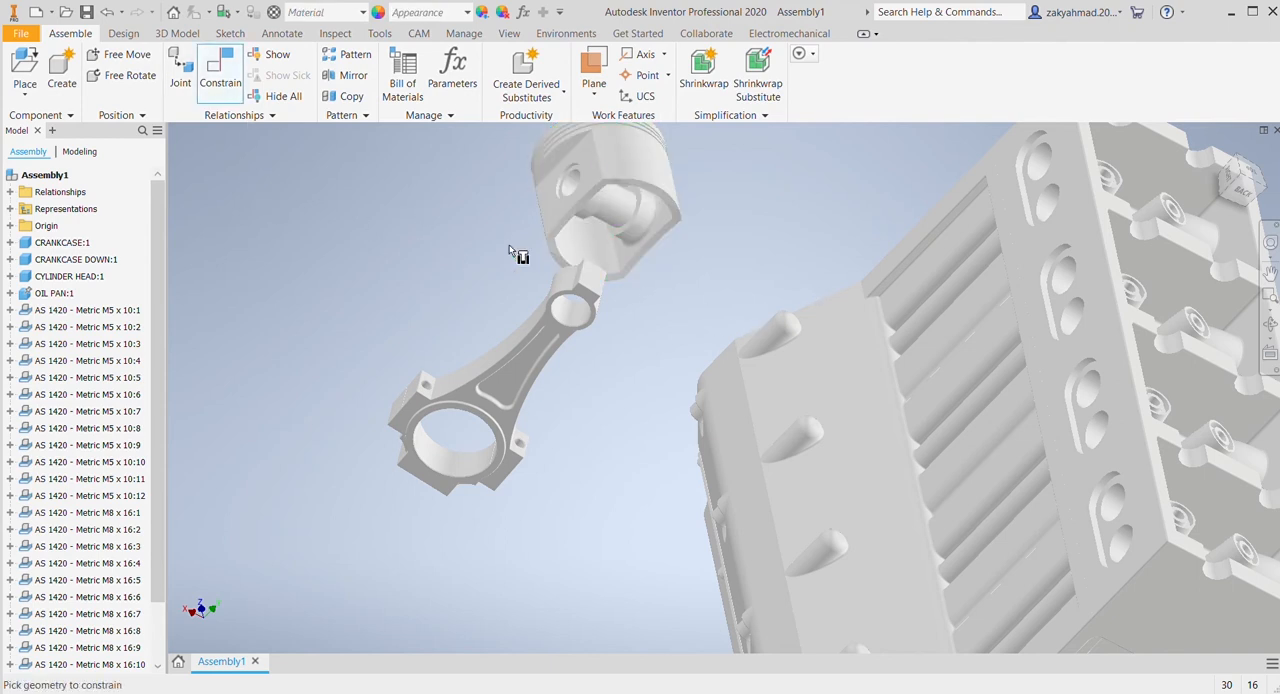
pyautogui.click(573, 185)
pyautogui.click(564, 316)
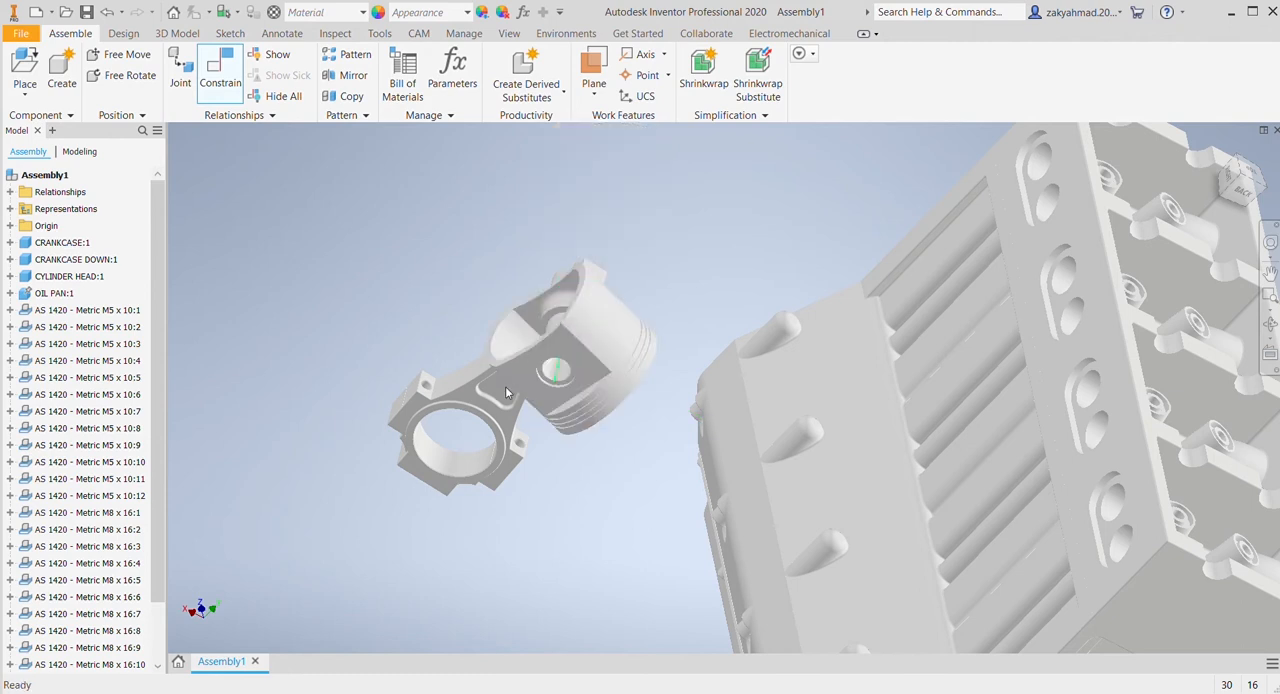
pyautogui.click(317, 298)
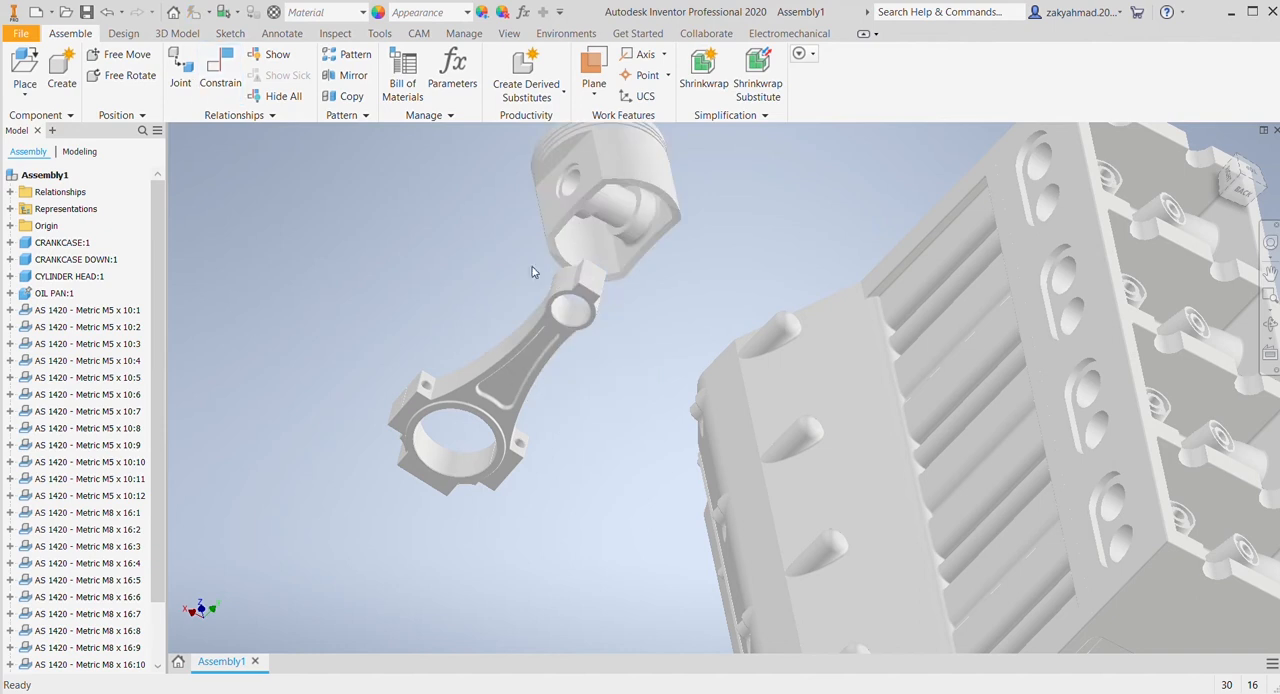
# Step: Move the piston off the connecting rod and set the two parts side by side in the isometric home view
pyautogui.moveTo(642, 185); pyautogui.dragTo(442, 210)
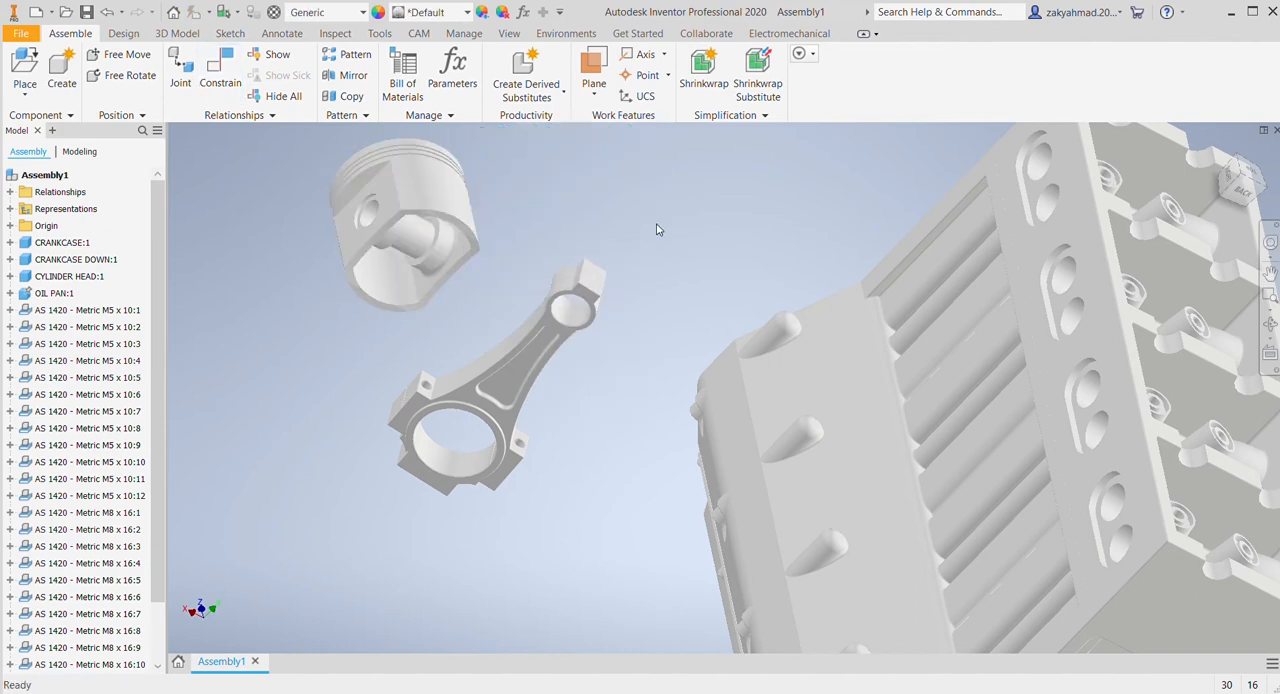
pyautogui.click(1218, 149)
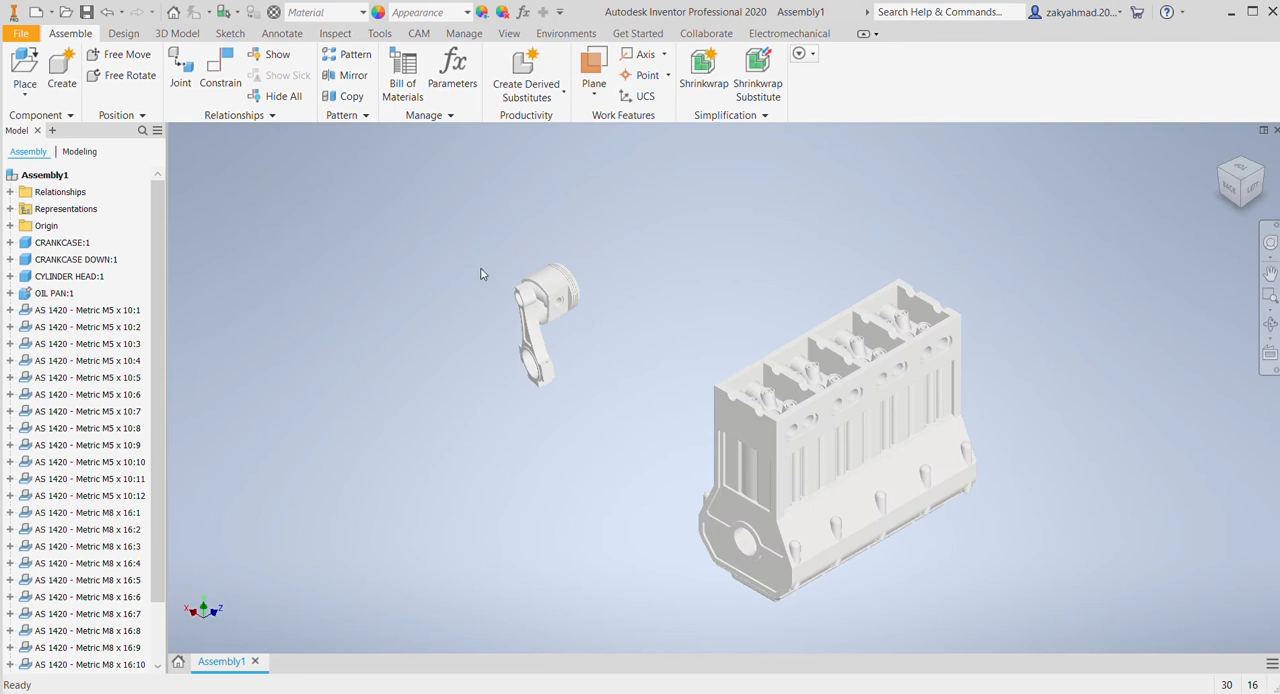
pyautogui.scroll(5, 480, 288)
pyautogui.moveTo(648, 468); pyautogui.dragTo(512, 410)
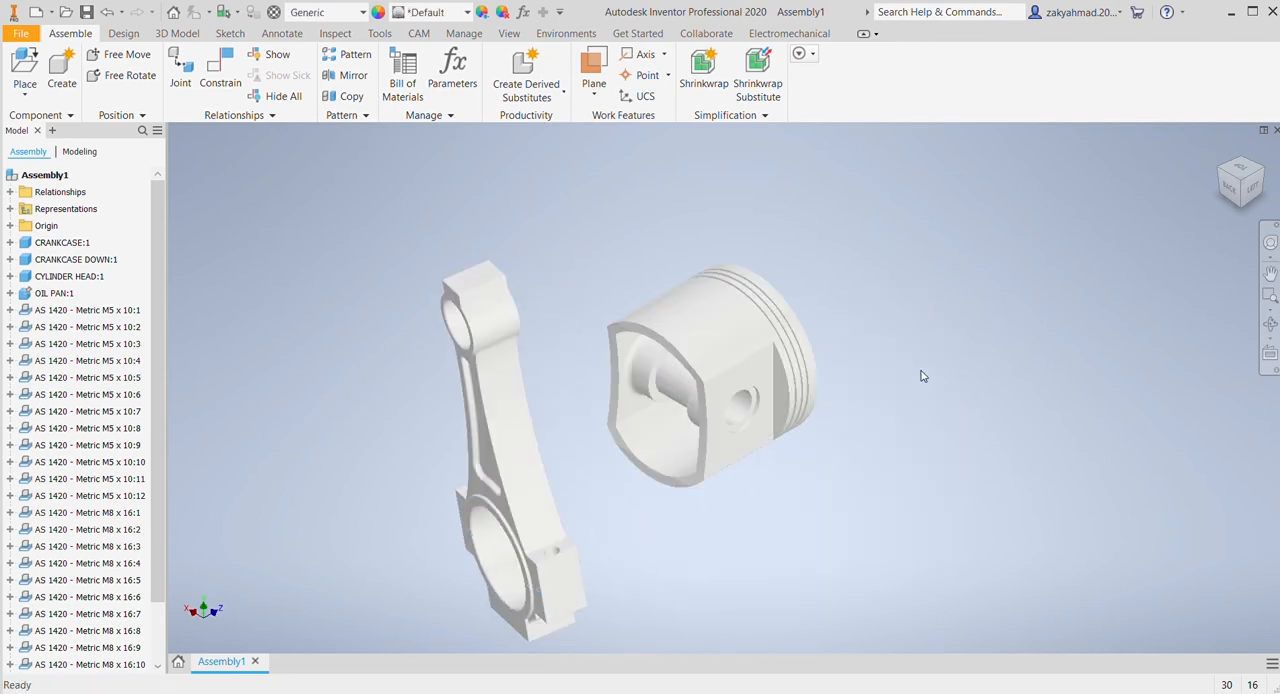
pyautogui.moveTo(679, 343); pyautogui.dragTo(648, 244)
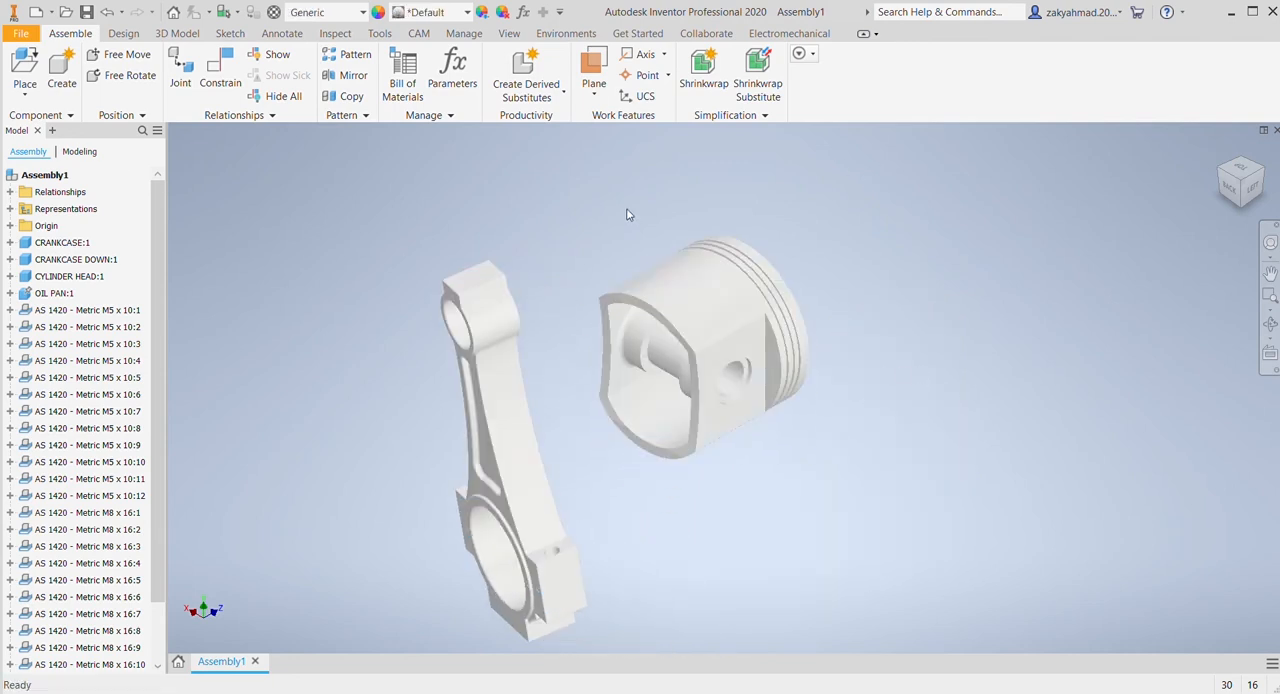
# Step: Free-rotate the piston so its open underside turns away from view and its flat pin-bore side faces forward
pyautogui.click(141, 80)
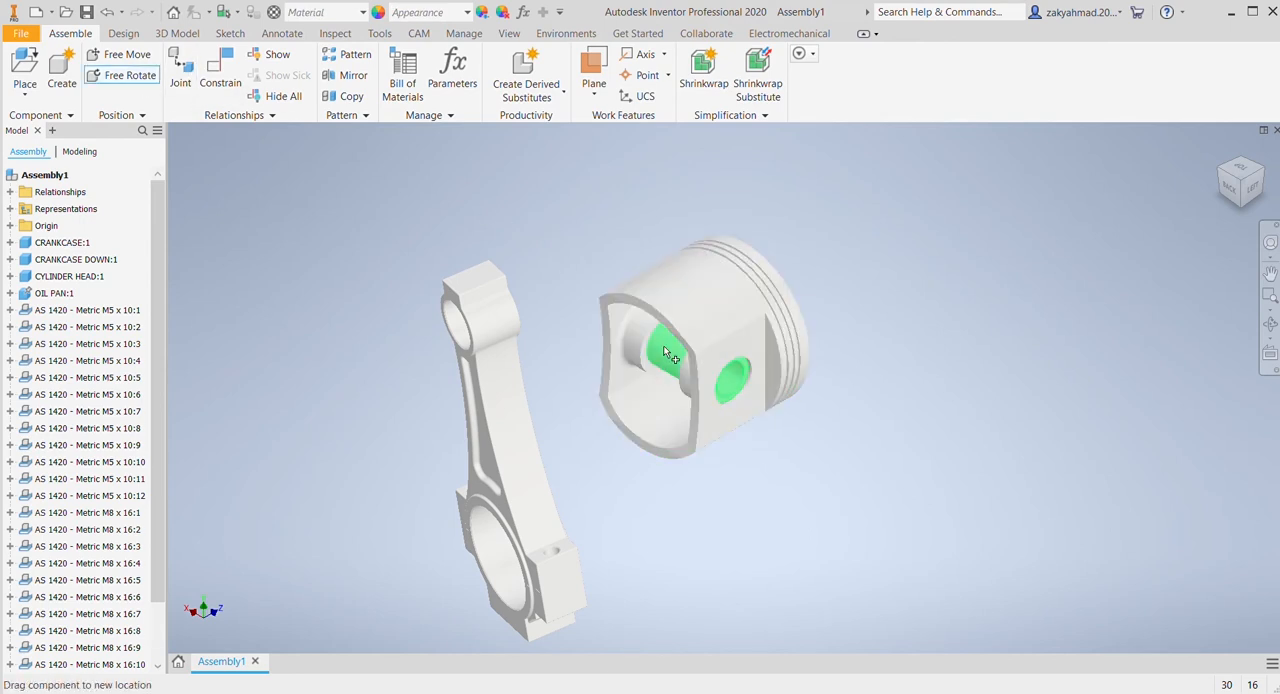
pyautogui.click(696, 313)
pyautogui.moveTo(602, 344); pyautogui.dragTo(636, 243)
pyautogui.click(1105, 308)
pyautogui.click(970, 389)
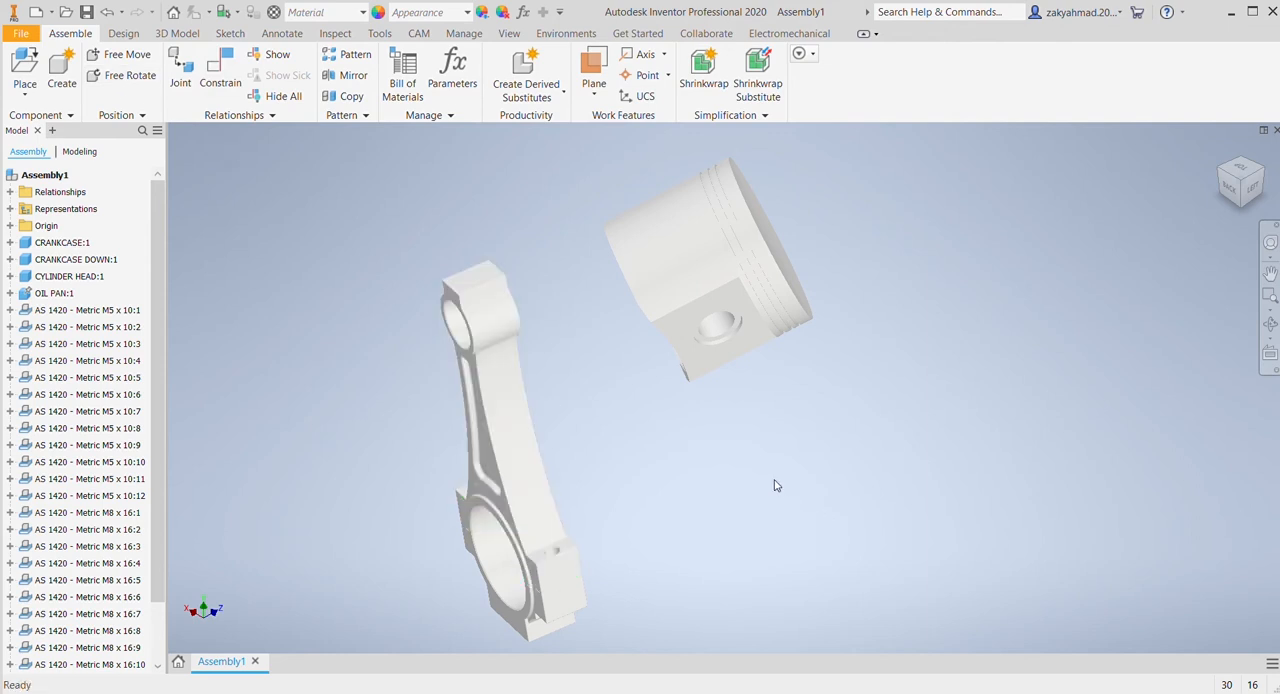
# Step: Rotate the piston upright with its crown on top and its pin bore towards the connecting rod, and shift it slightly upward
pyautogui.click(125, 75)
pyautogui.click(697, 279)
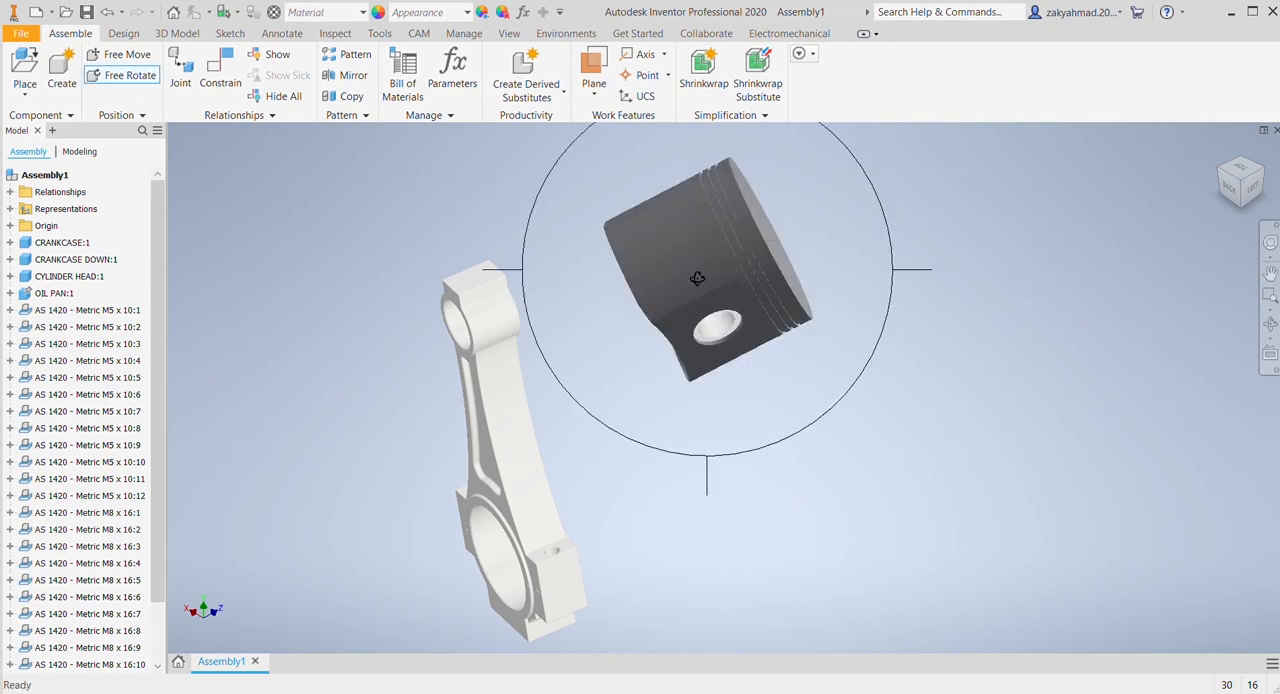
pyautogui.moveTo(786, 307); pyautogui.dragTo(693, 273)
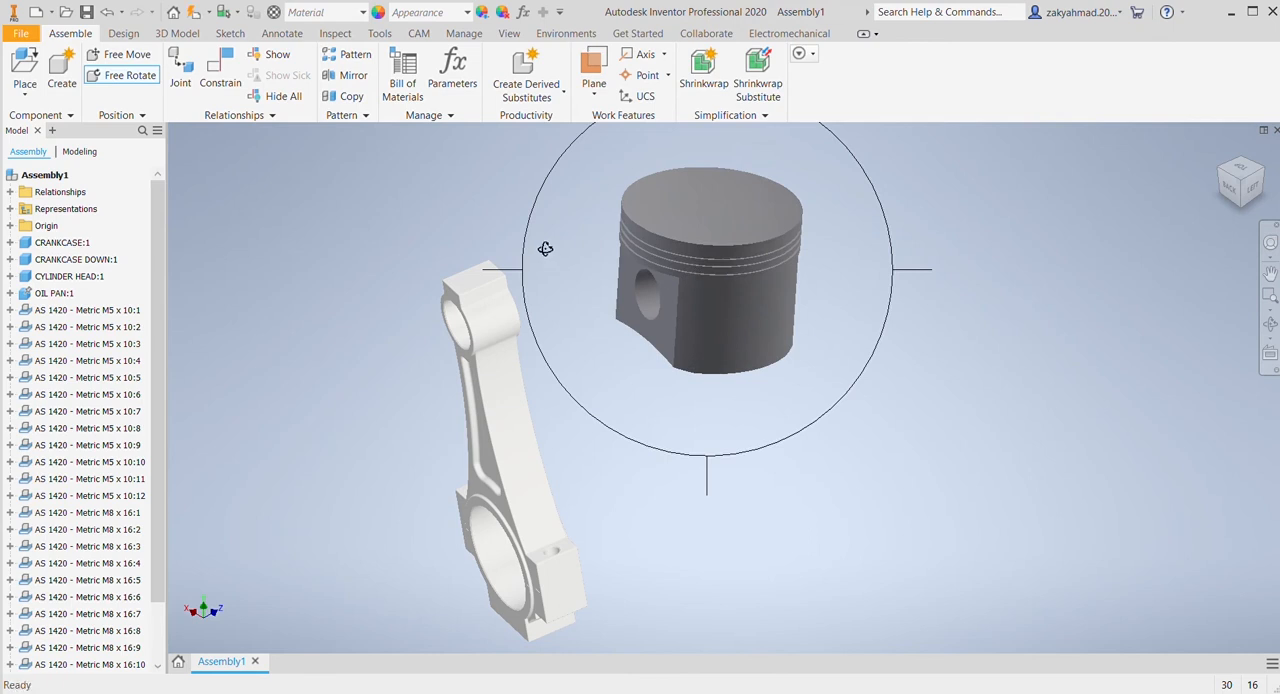
pyautogui.moveTo(545, 249)
pyautogui.mouseDown()
pyautogui.moveTo(537, 260)
pyautogui.moveTo(548, 248)
pyautogui.mouseUp()
pyautogui.moveTo(590, 343); pyautogui.dragTo(711, 351)
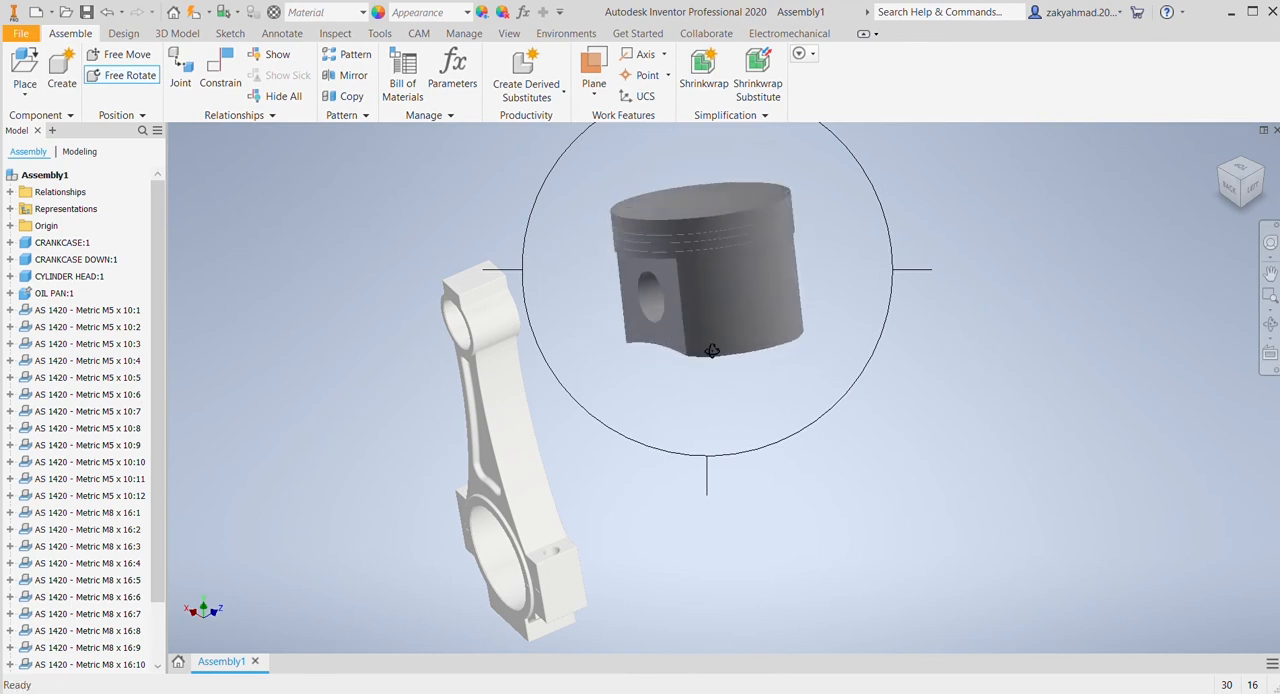
pyautogui.moveTo(469, 315); pyautogui.dragTo(600, 374)
pyautogui.press('Escape')
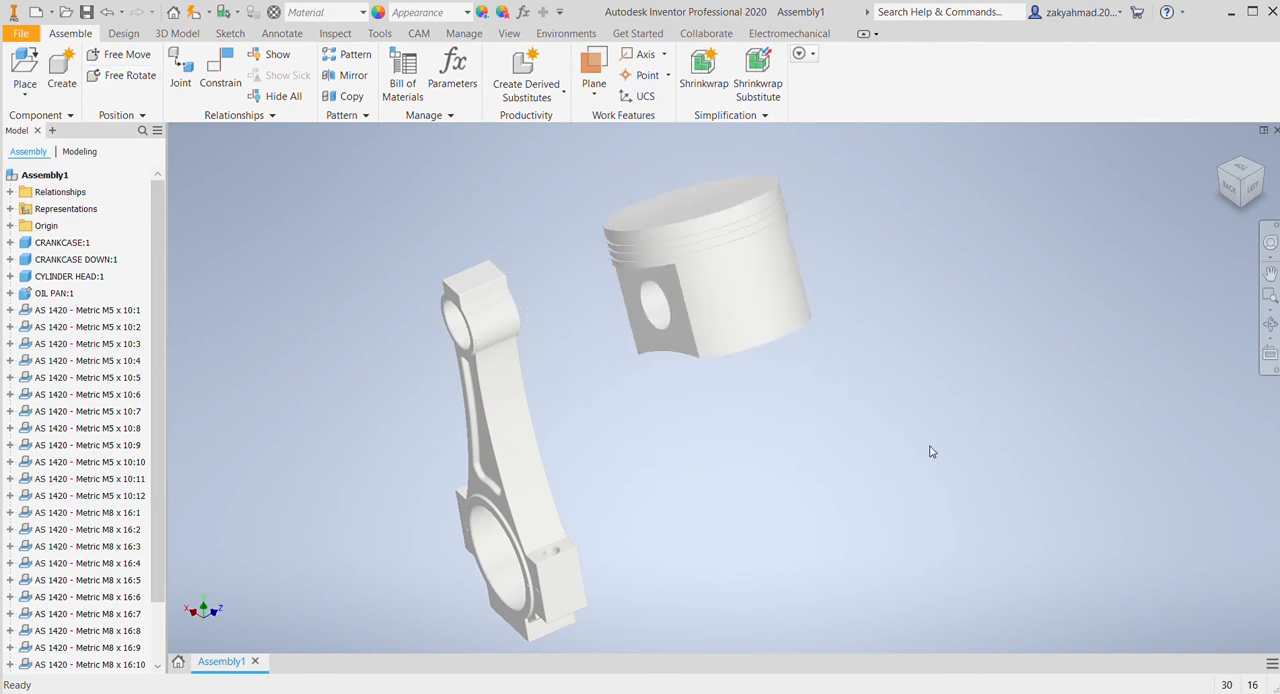
pyautogui.click(716, 280)
pyautogui.click(602, 391)
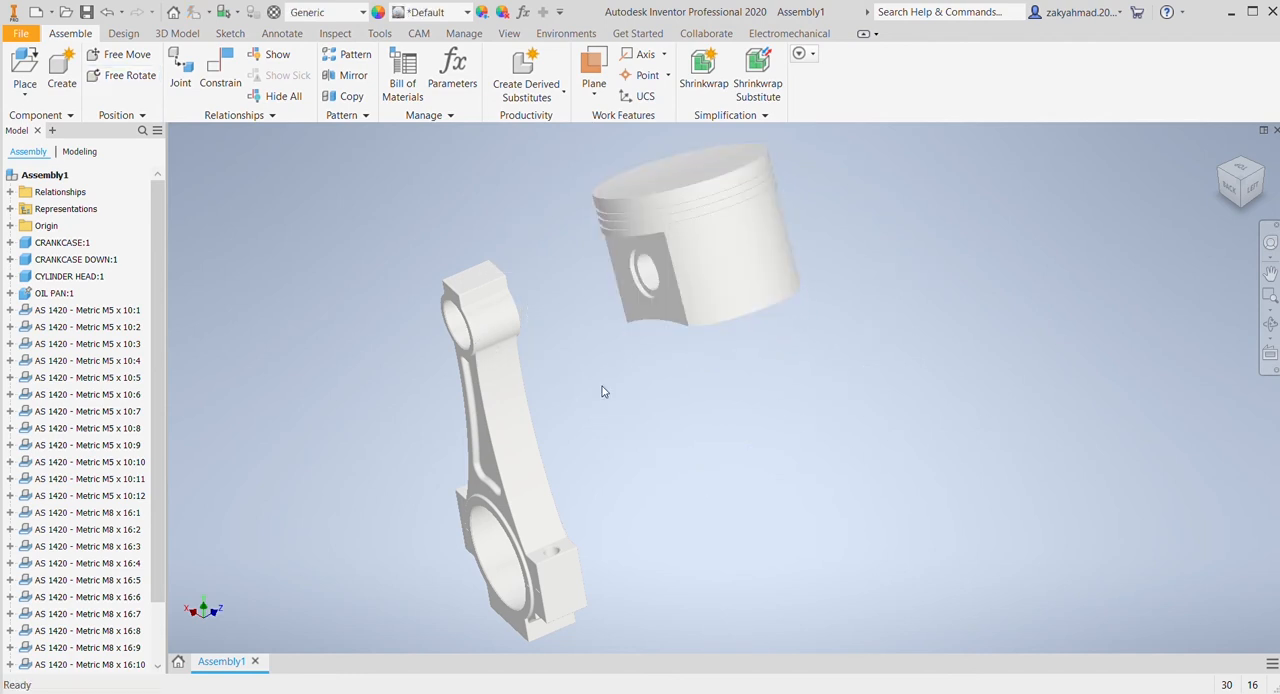
# Step: Try to constrain the piston pin's hole to the connecting rod's small-end bore, and swing the piston around to check it
pyautogui.click(220, 78)
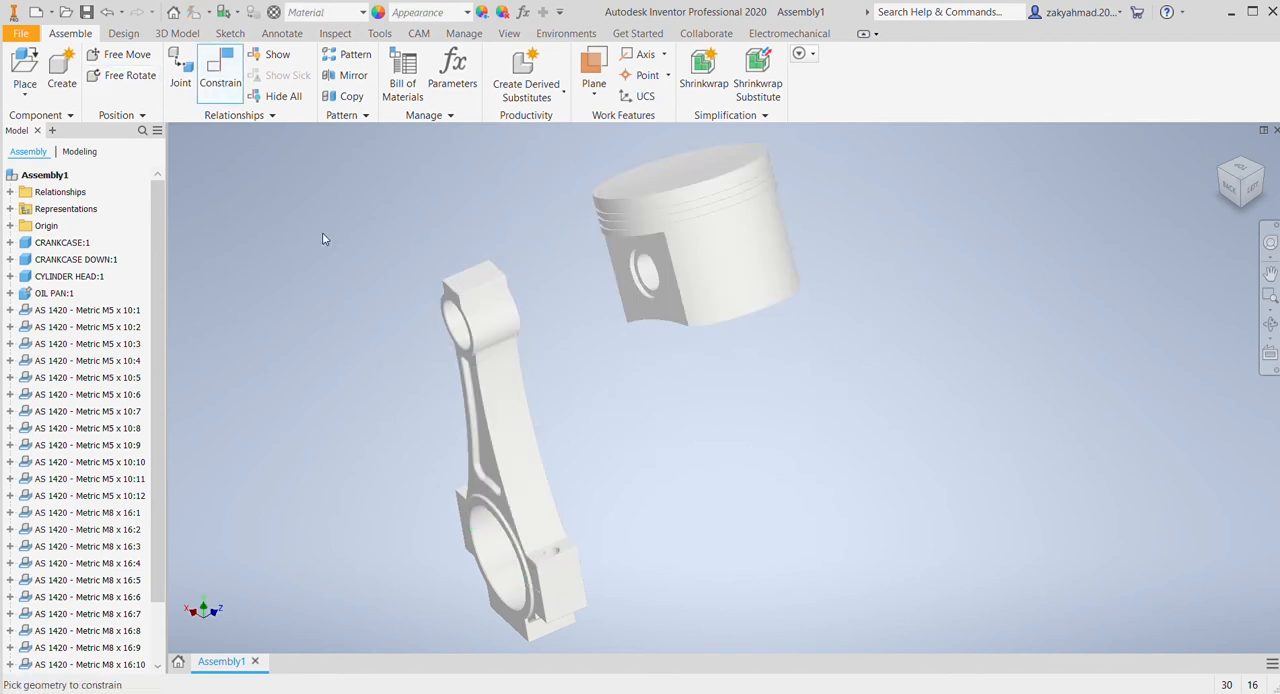
pyautogui.click(646, 276)
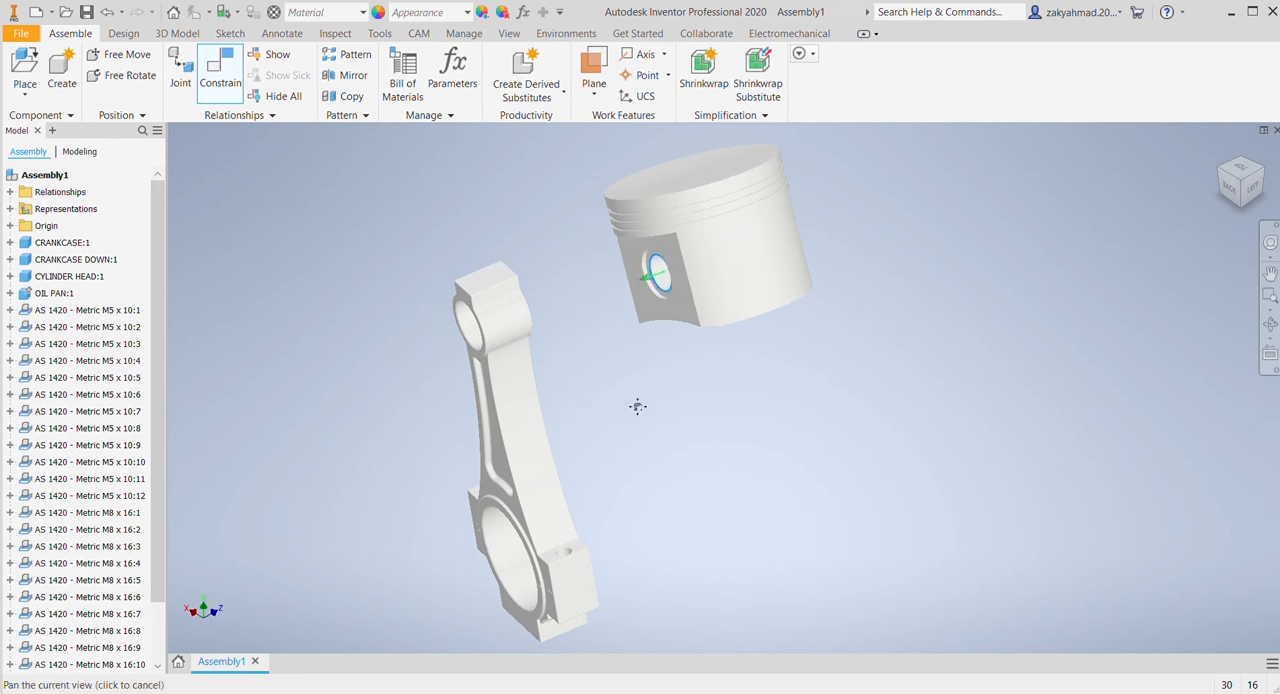
pyautogui.click(569, 340)
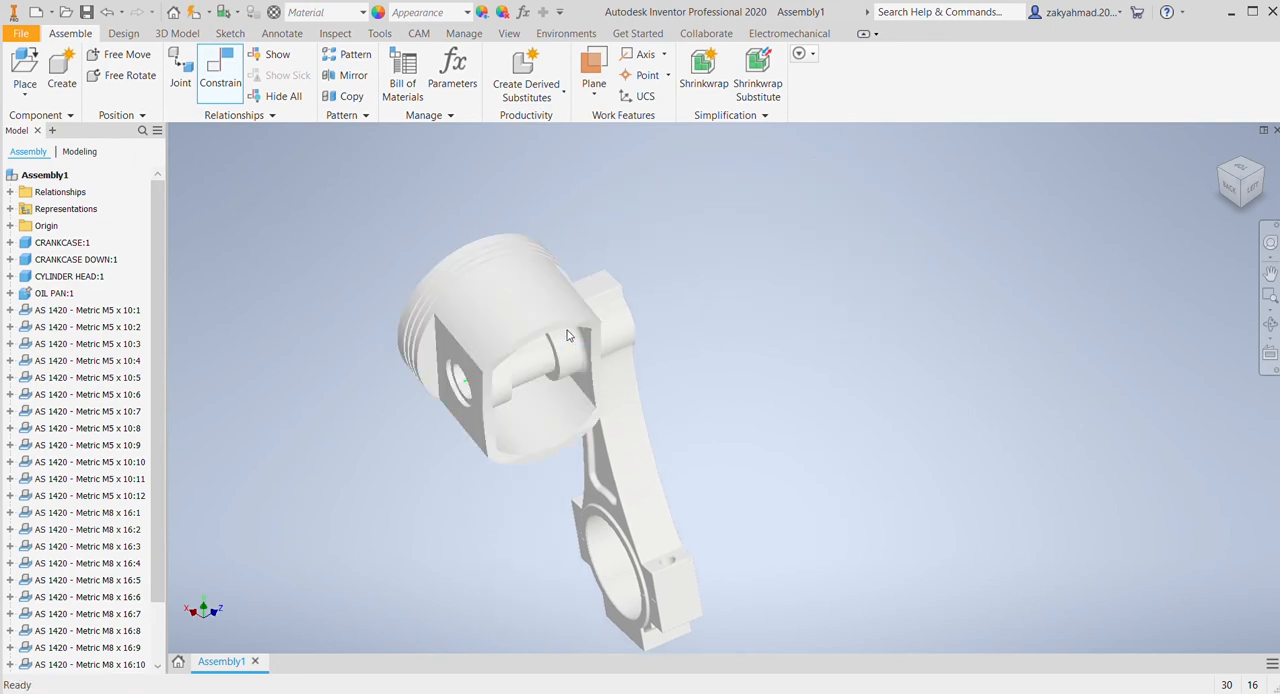
pyautogui.click(403, 253)
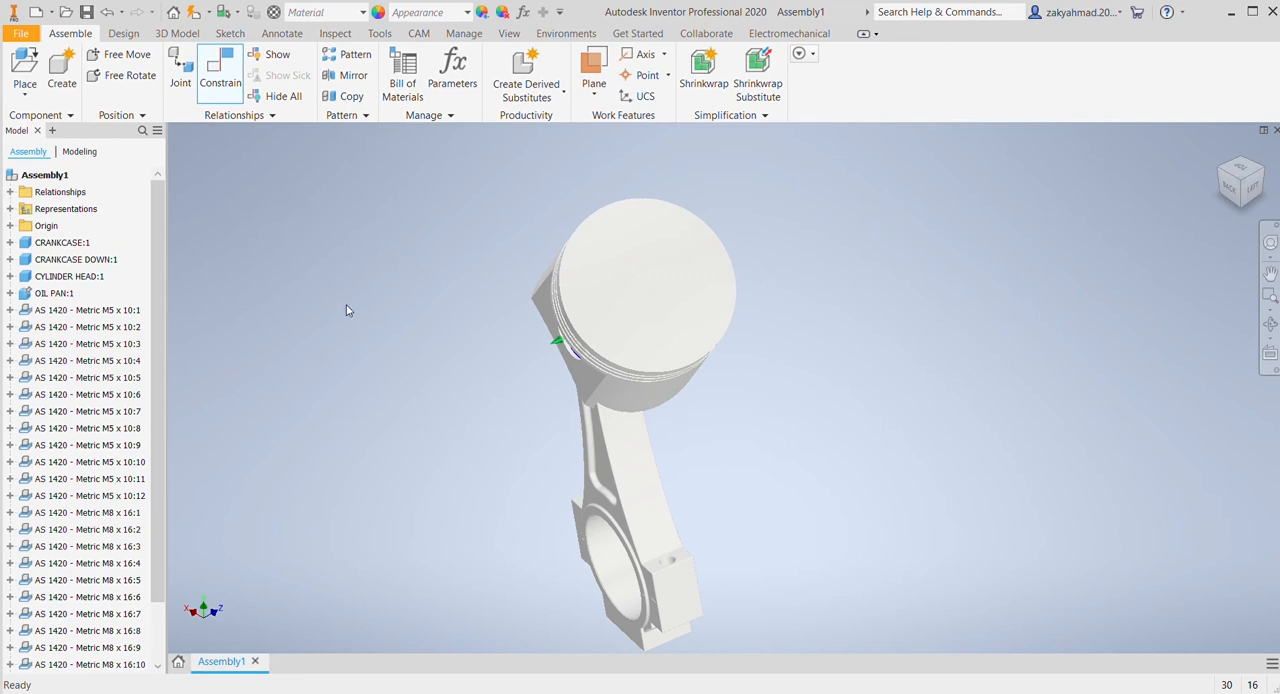
pyautogui.moveTo(625, 314); pyautogui.dragTo(634, 377)
pyautogui.click(752, 370)
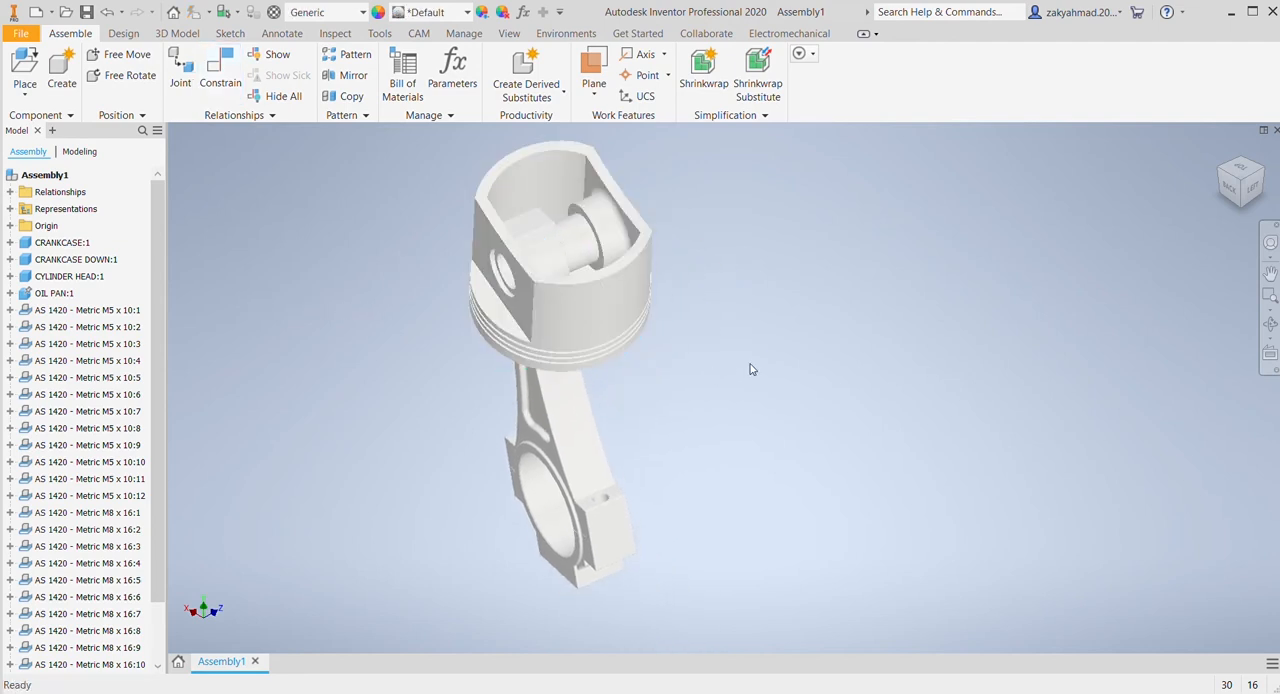
# Step: Undo the piston-to-rod constraint and the piston movements made with it
pyautogui.hotkey('ctrl', 'z')
pyautogui.hotkey('ctrl', 'z')
pyautogui.hotkey('ctrl', 'z')
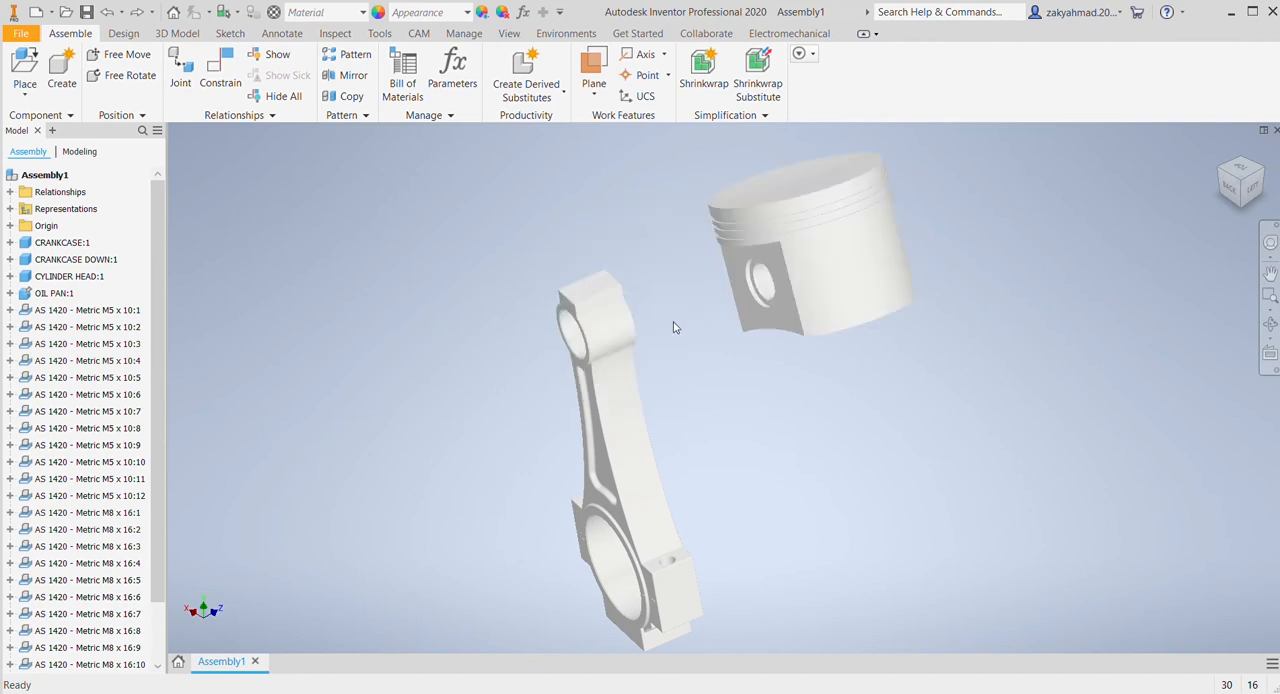
# Step: Mate the piston pin's axis with the axis of the connecting rod's small-end bore
pyautogui.click(221, 68)
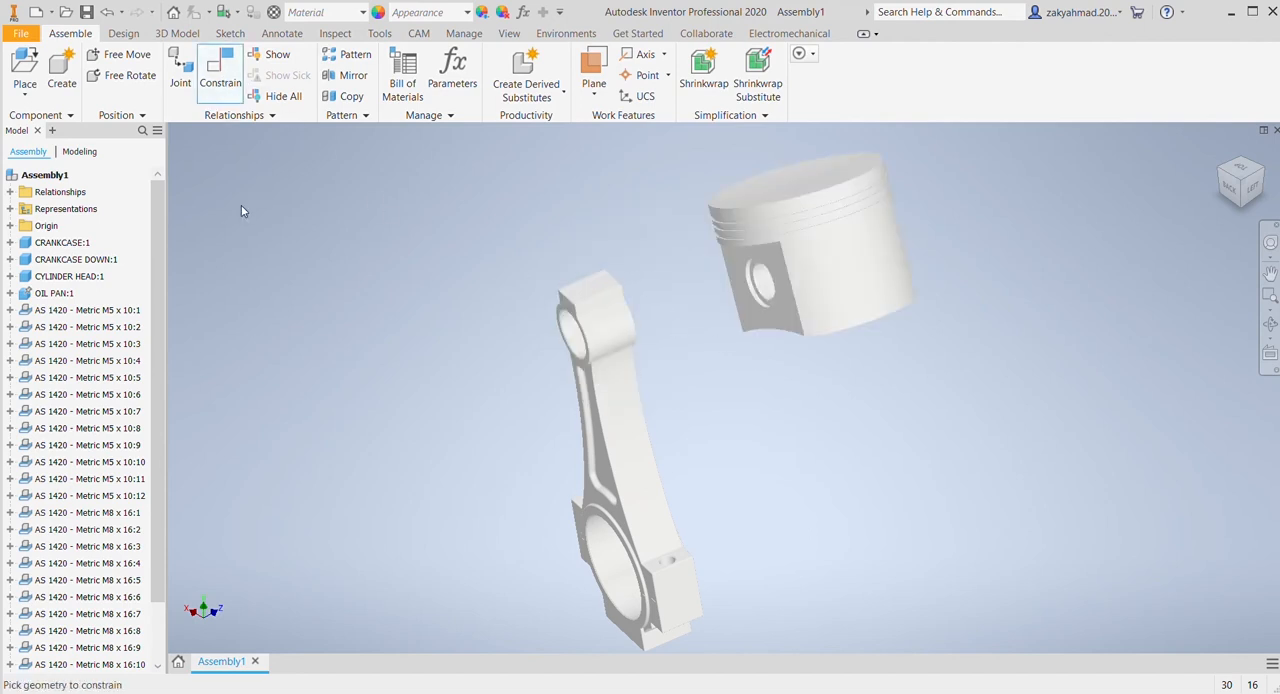
pyautogui.click(765, 283)
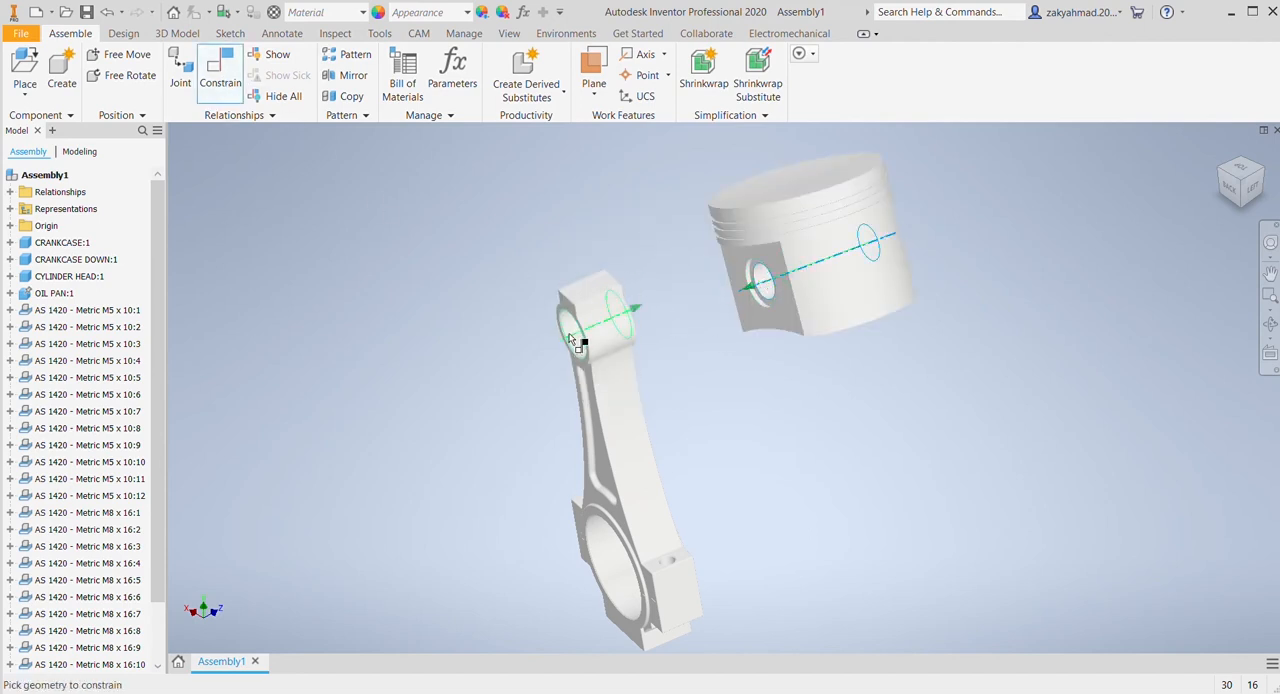
pyautogui.click(572, 337)
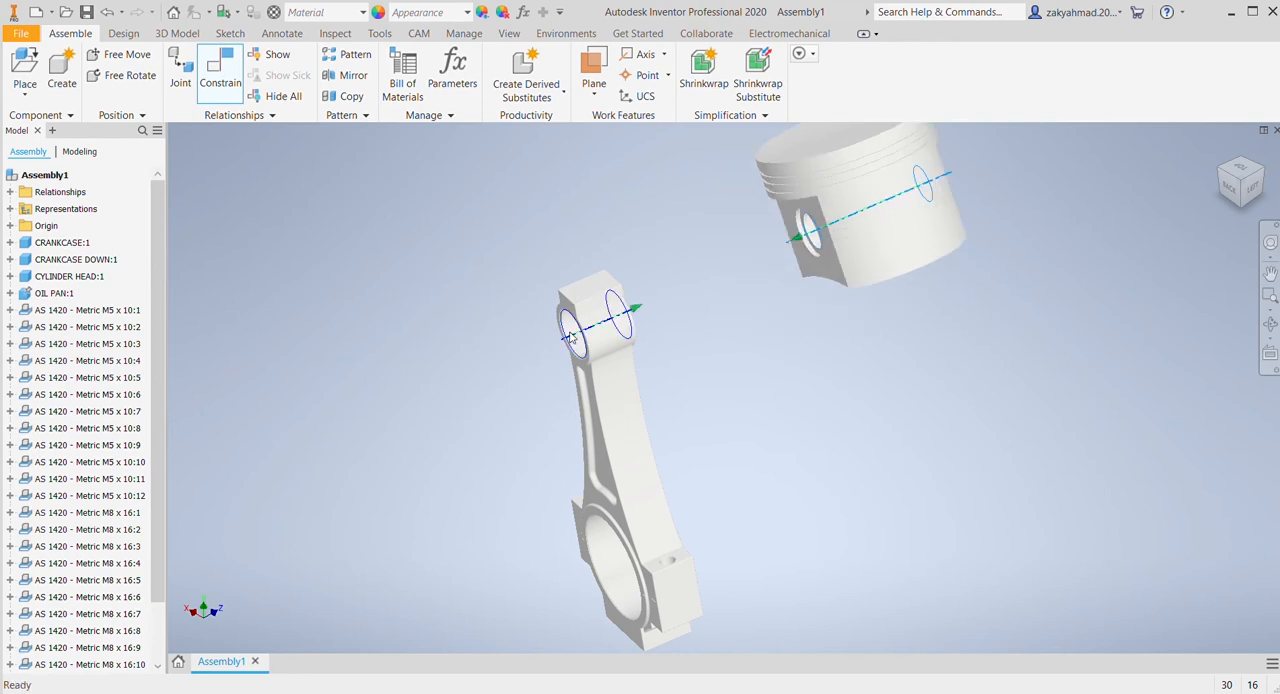
pyautogui.click(369, 296)
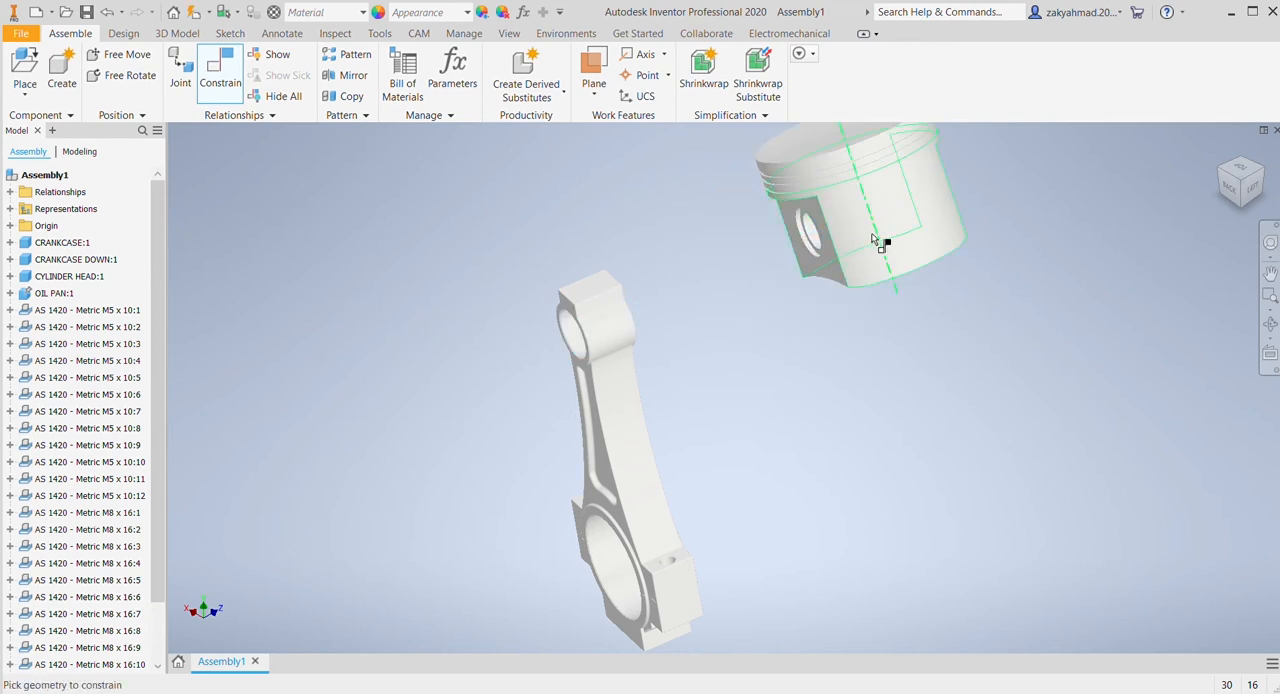
# Step: Mate the side face of the connecting rod's small end with the inner face of the pin boss inside the piston
pyautogui.moveTo(800, 210); pyautogui.dragTo(490, 158)
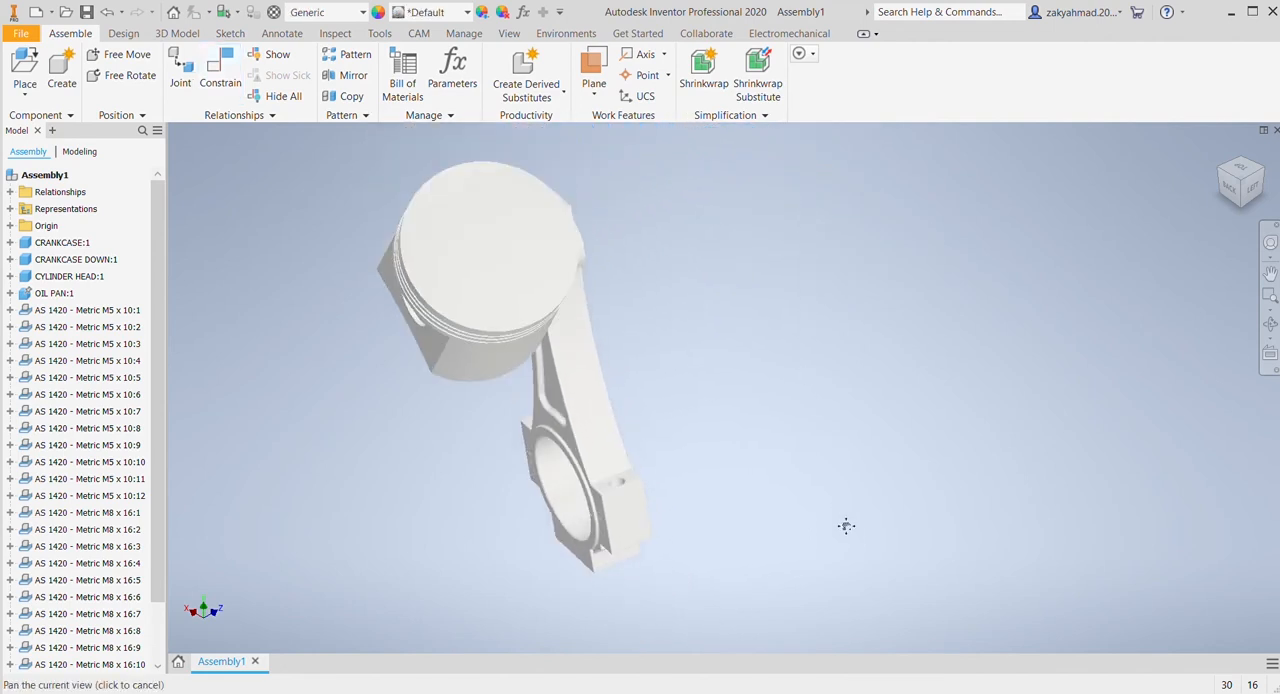
pyautogui.moveTo(487, 423); pyautogui.dragTo(400, 212)
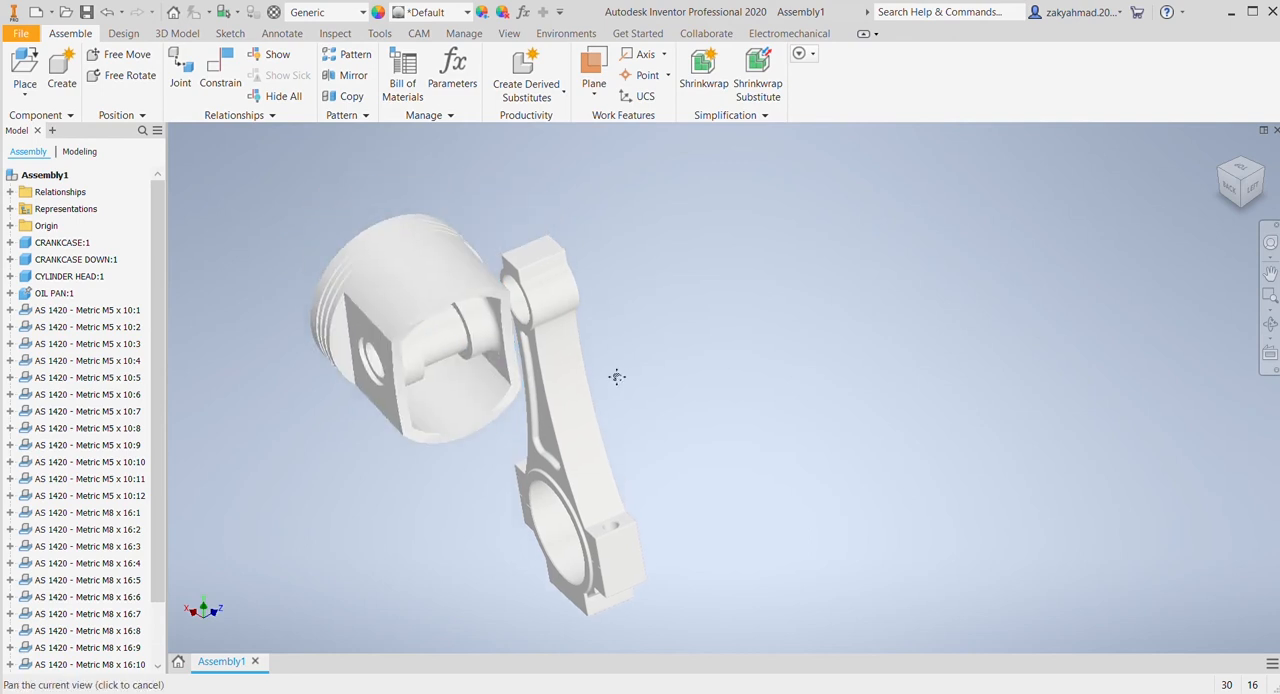
pyautogui.press('c')
pyautogui.scroll(-3, 551, 326)
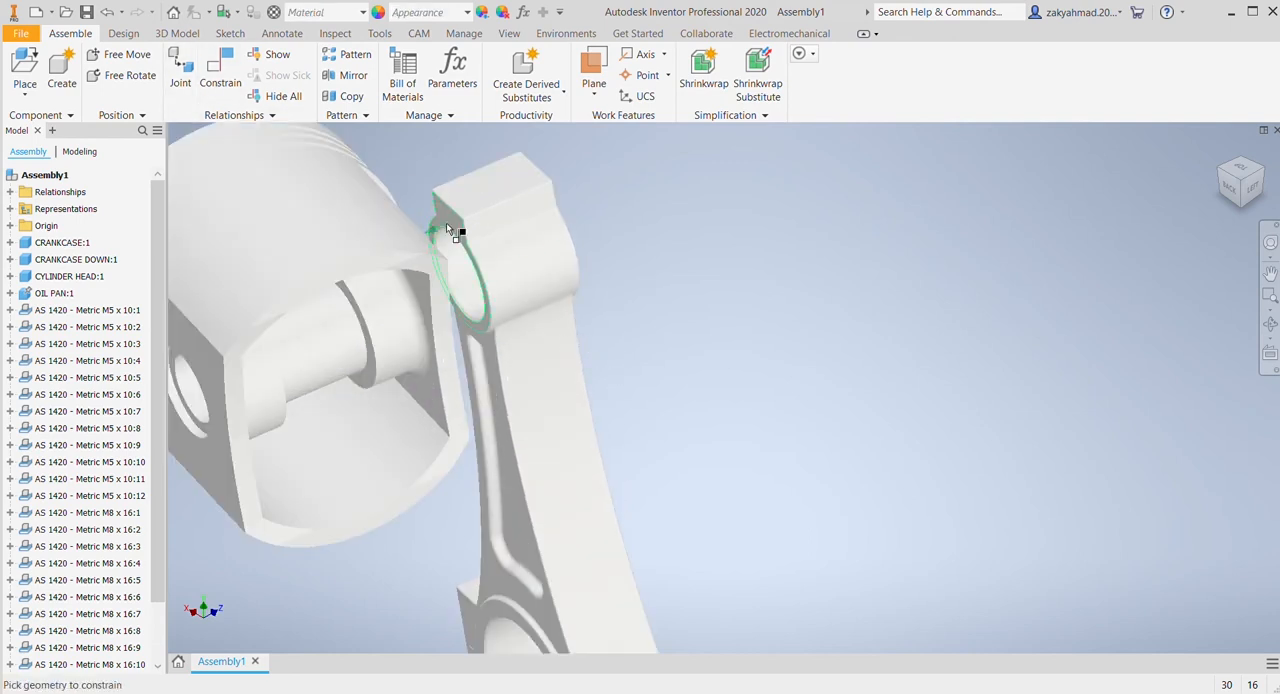
pyautogui.moveTo(673, 335); pyautogui.dragTo(867, 328, button='middle')
pyautogui.keyDown('shift'); pyautogui.moveTo(1125, 215); pyautogui.dragTo(880, 235, button='middle'); pyautogui.keyUp('shift')
pyautogui.keyDown('shift'); pyautogui.moveTo(725, 387); pyautogui.dragTo(621, 367, button='middle'); pyautogui.keyUp('shift')
pyautogui.click(410, 412)
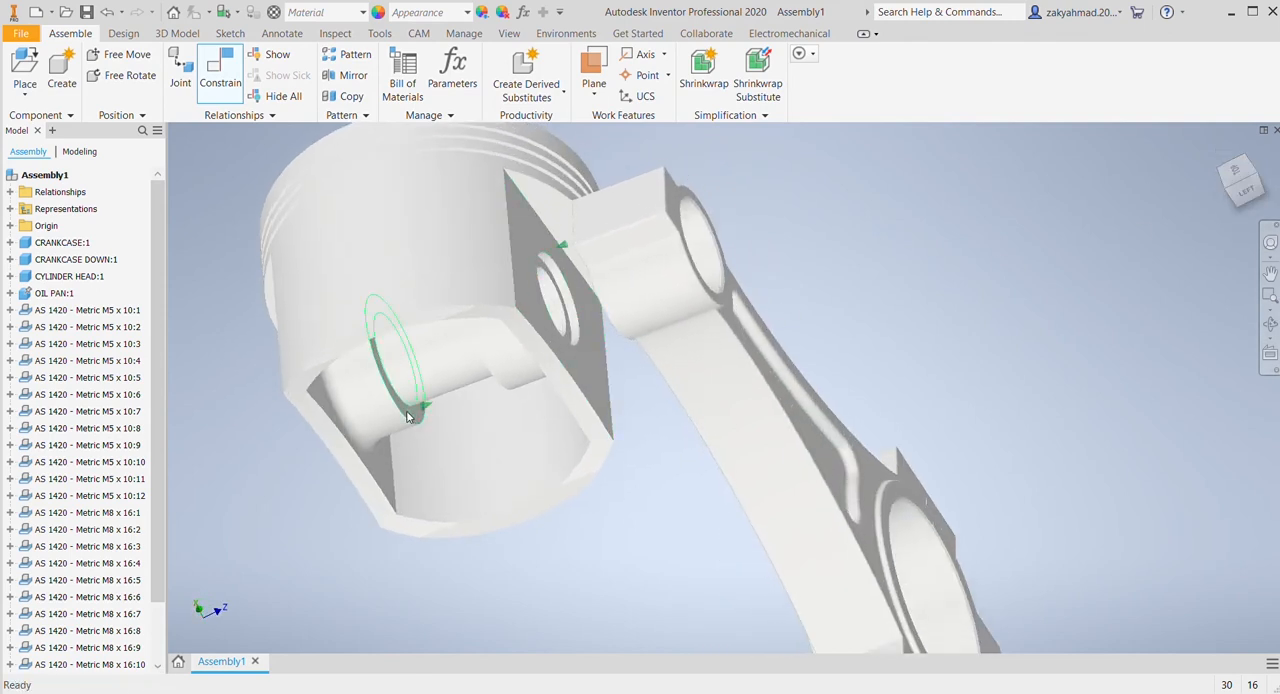
pyautogui.click(255, 302)
# Step: Swing the piston upright on the connecting rod and position the joined assembly beside the engine block
pyautogui.moveTo(848, 366); pyautogui.dragTo(886, 344, button='middle')
pyautogui.scroll(2, 886, 344)
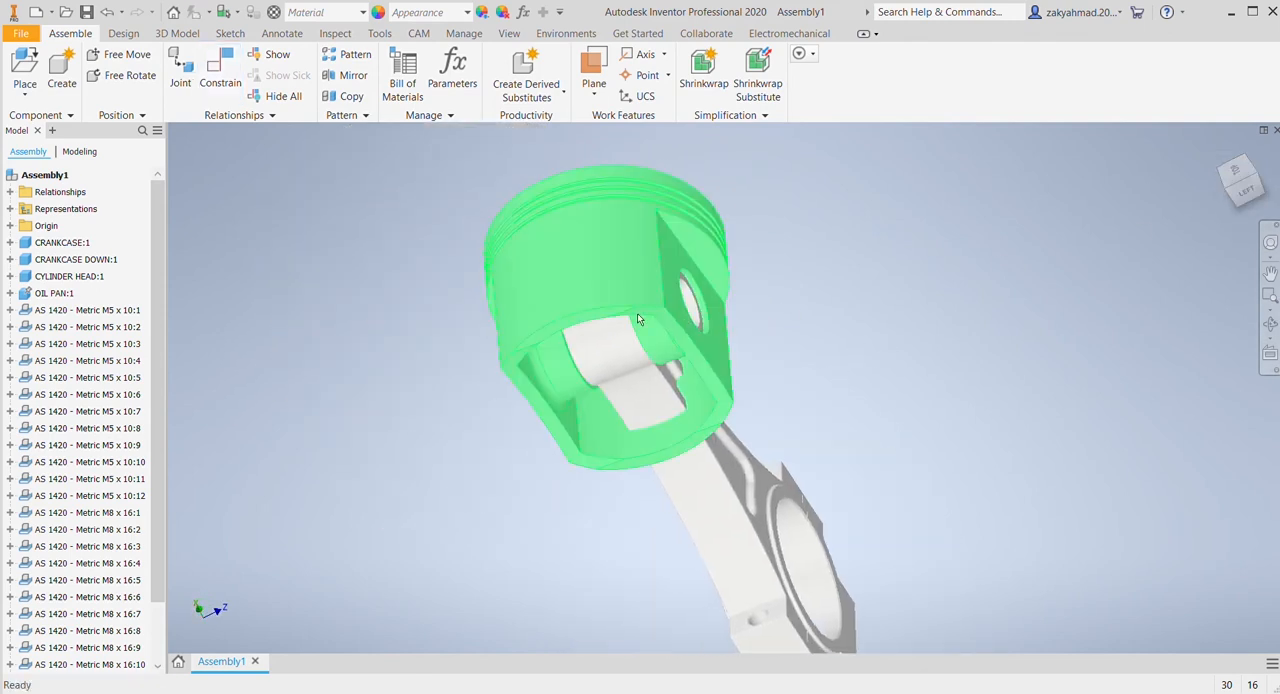
pyautogui.moveTo(637, 313); pyautogui.dragTo(658, 440)
pyautogui.scroll(3, 943, 429)
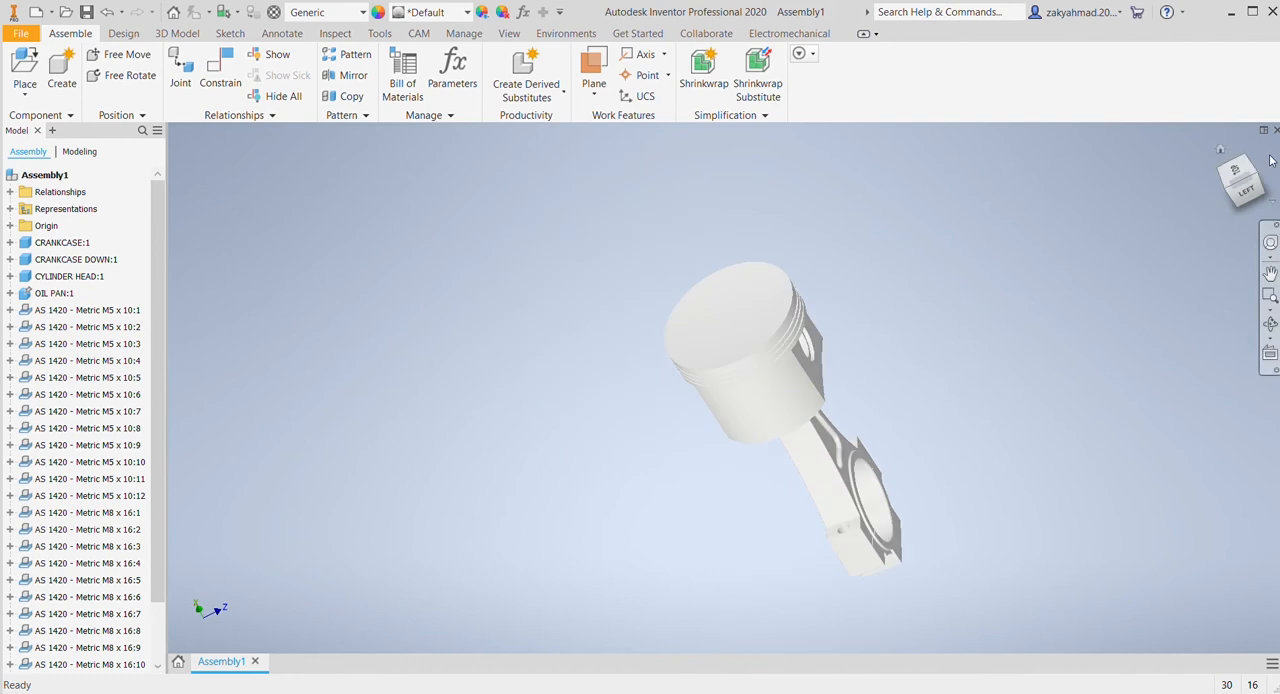
pyautogui.click(1222, 153)
pyautogui.moveTo(454, 220); pyautogui.dragTo(541, 325)
pyautogui.click(401, 183)
pyautogui.moveTo(400, 183); pyautogui.dragTo(631, 401)
pyautogui.moveTo(538, 338); pyautogui.dragTo(678, 462)
pyautogui.click(750, 393)
pyautogui.scroll(4, 754, 531)
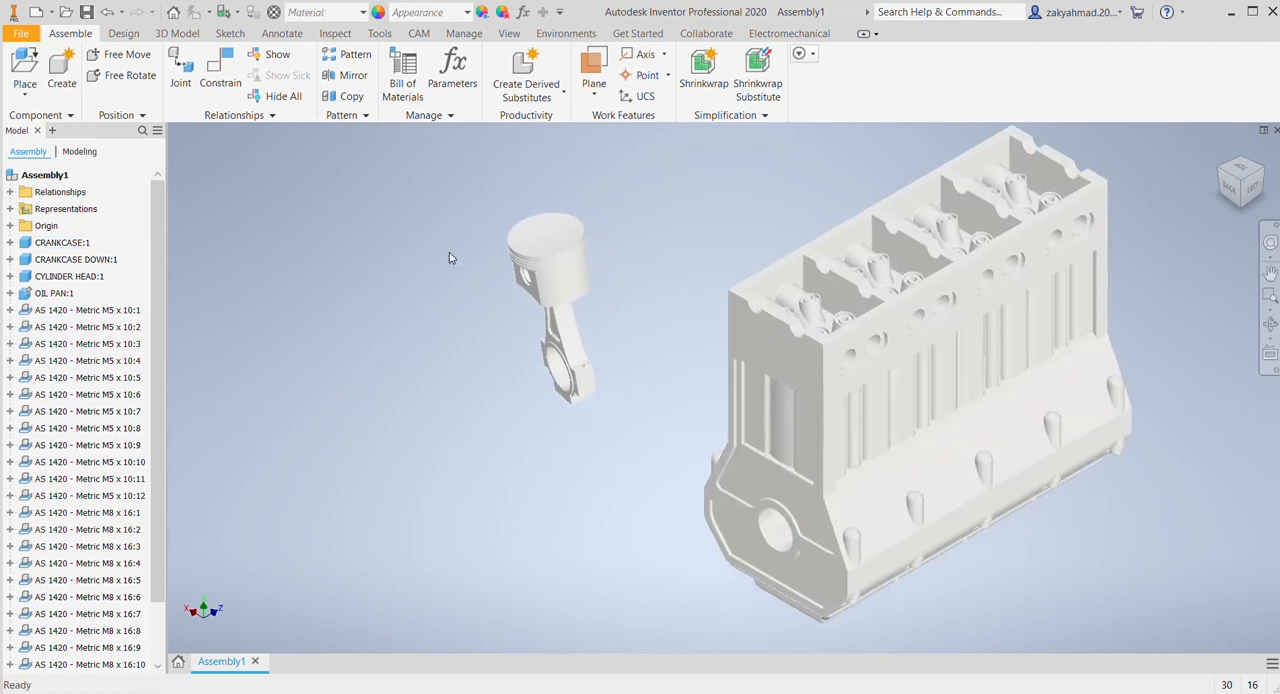
# Step: Copy the whole piston and connecting rod assembly and paste four copies of it beside the engine block
pyautogui.moveTo(430, 177); pyautogui.dragTo(694, 463)
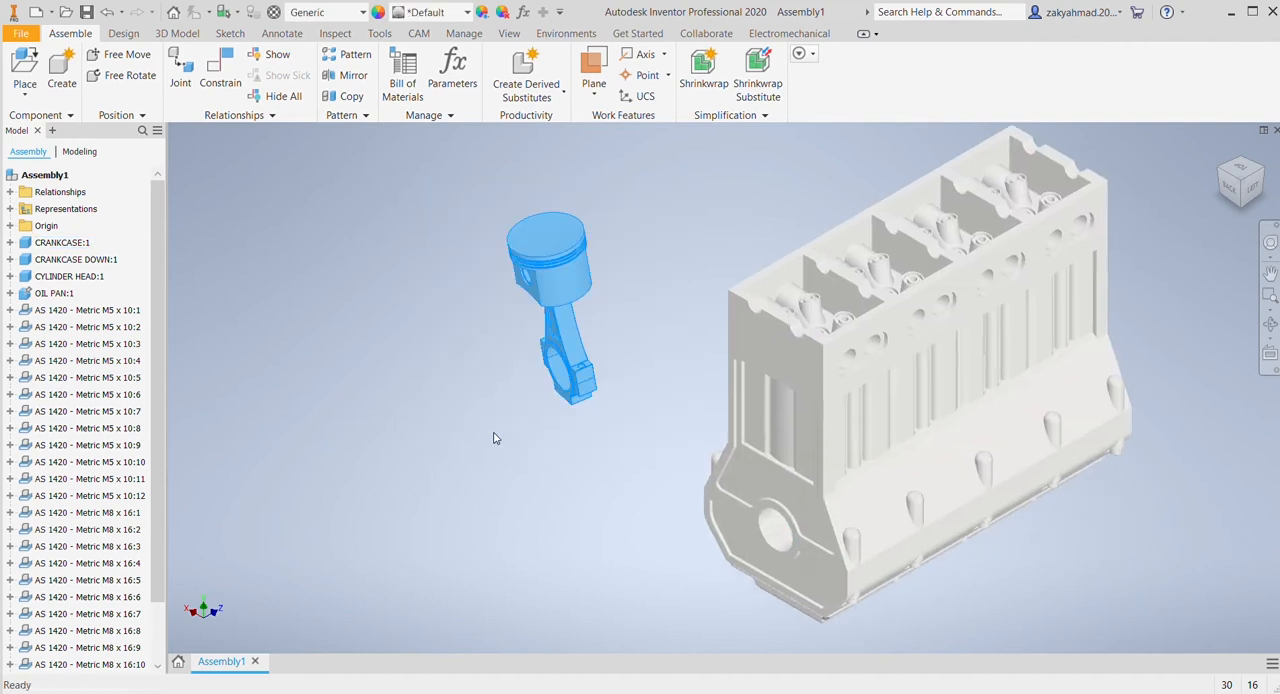
pyautogui.hotkey('ctrl', 'v')
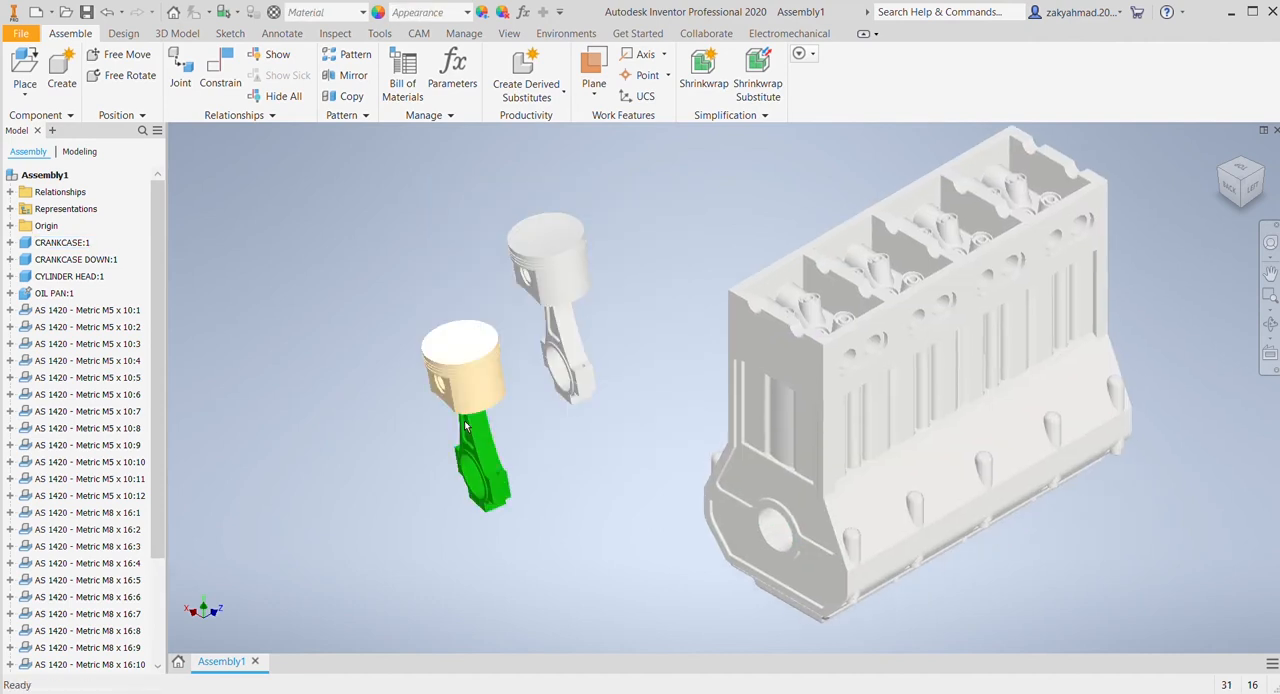
pyautogui.hotkey('ctrl', 'v')
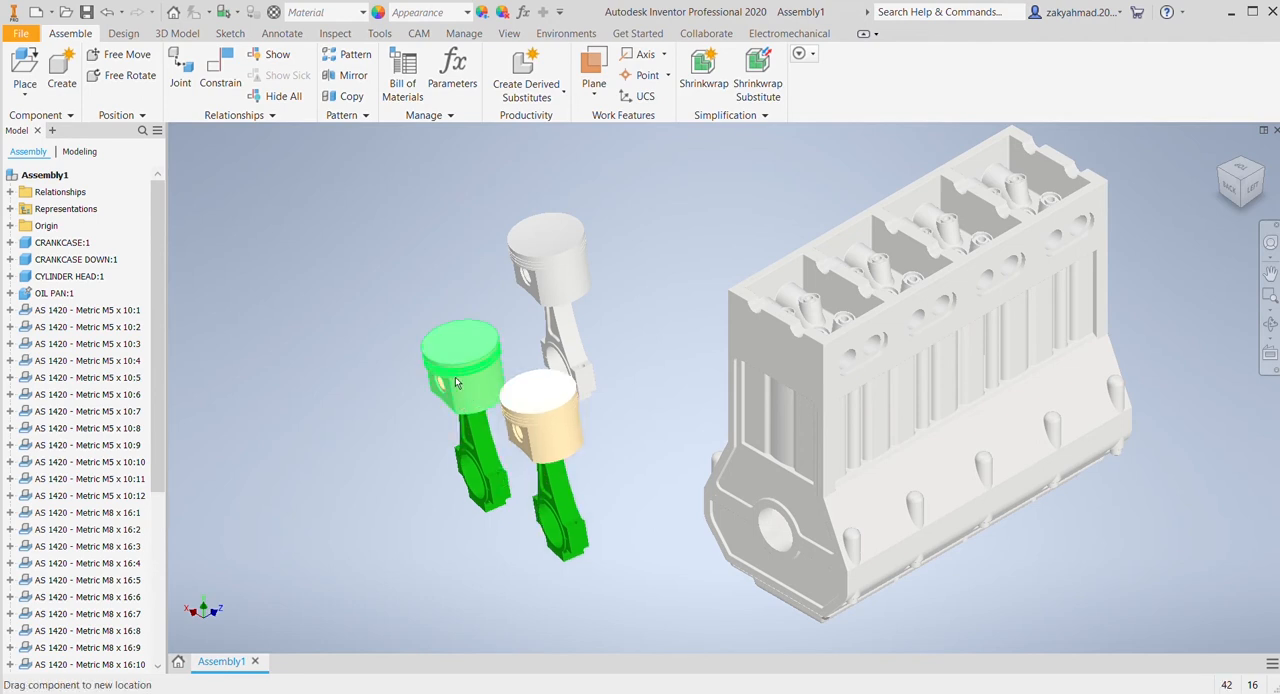
pyautogui.hotkey('ctrl', 'v')
pyautogui.click(412, 248)
pyautogui.hotkey('ctrl', 'v')
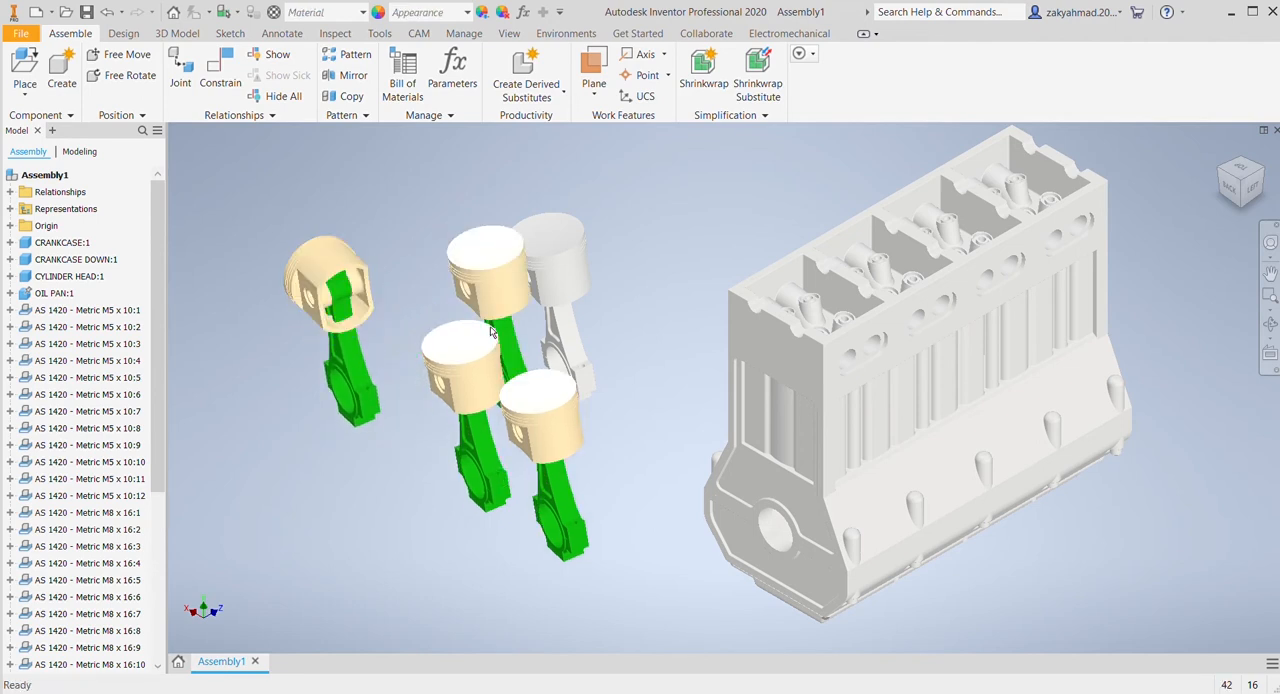
pyautogui.click(384, 167)
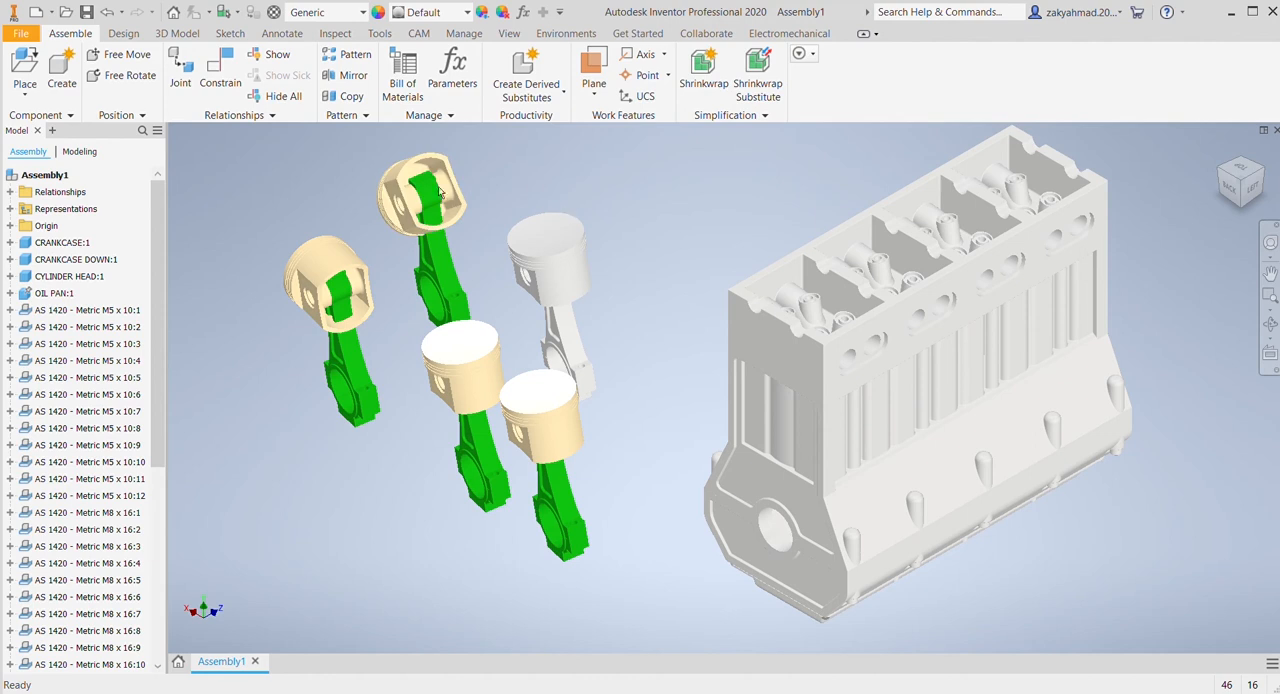
# Step: Swing the tilted pistons of the two outer copies upright on their connecting rods
pyautogui.moveTo(405, 176); pyautogui.dragTo(431, 126)
pyautogui.click(321, 266)
pyautogui.moveTo(321, 266); pyautogui.dragTo(348, 290)
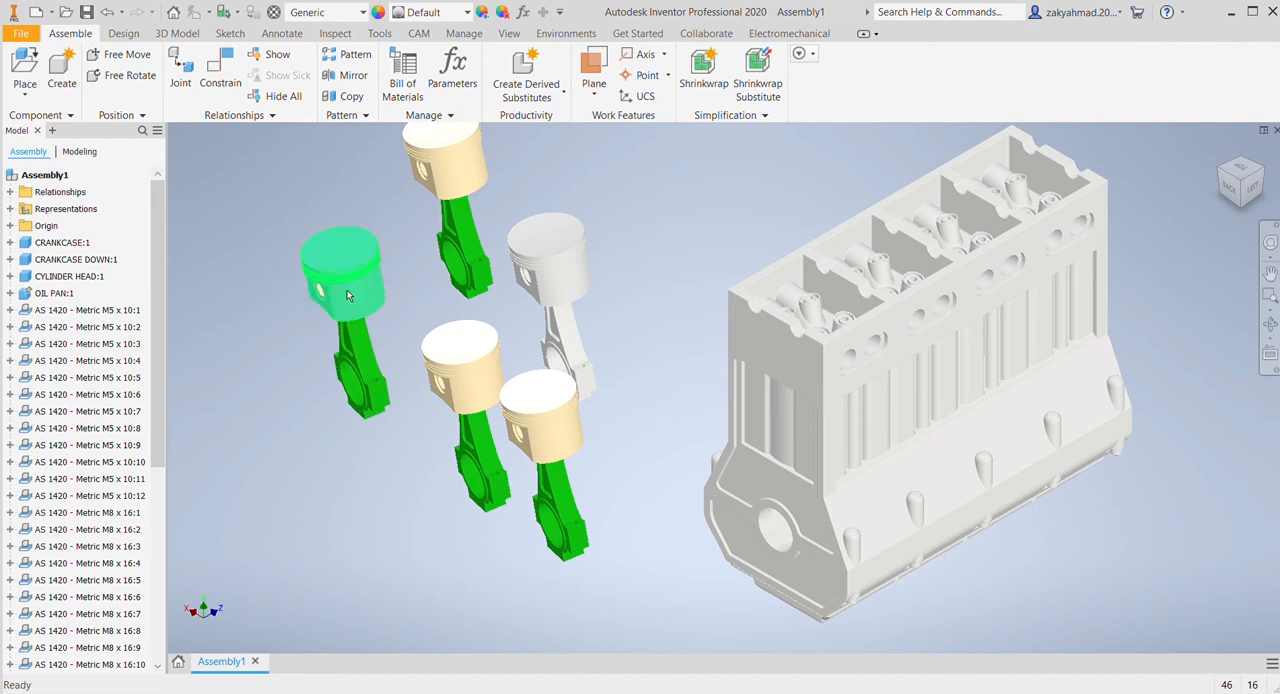
# Step: Clear the colour appearance overrides from all five piston and connecting rod assemblies
pyautogui.scroll(-3, 440, 276)
pyautogui.moveTo(318, 145); pyautogui.dragTo(606, 541)
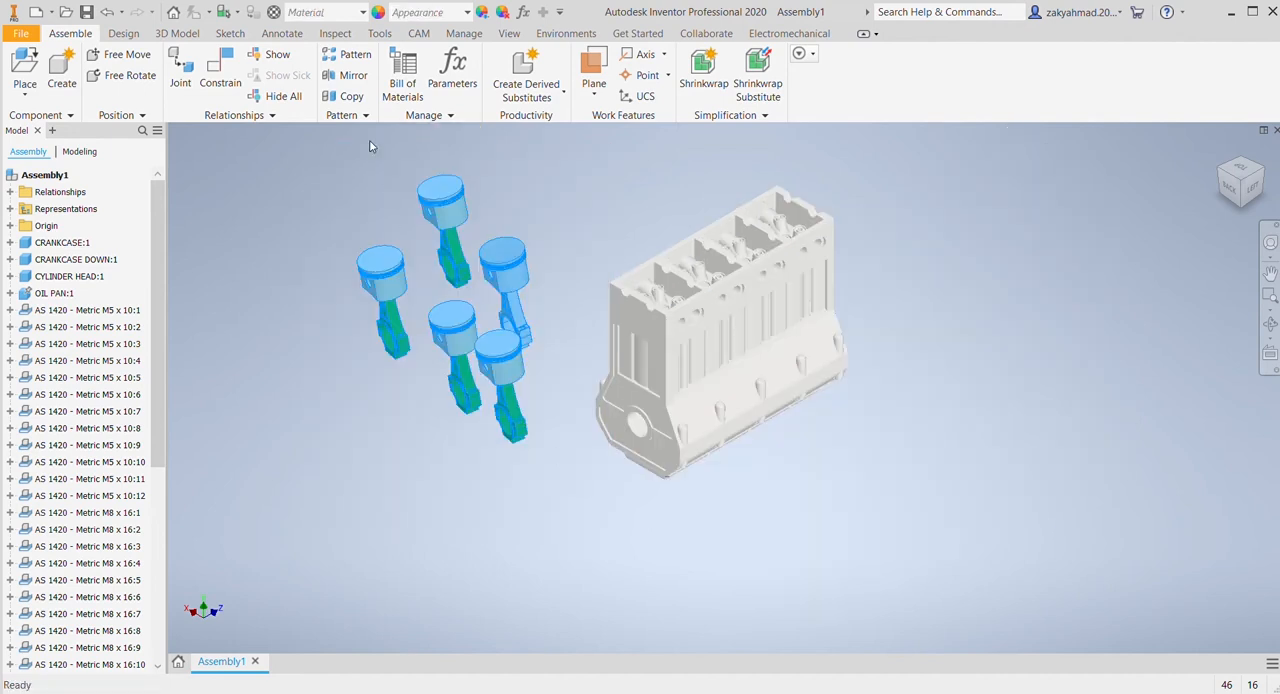
pyautogui.click(482, 14)
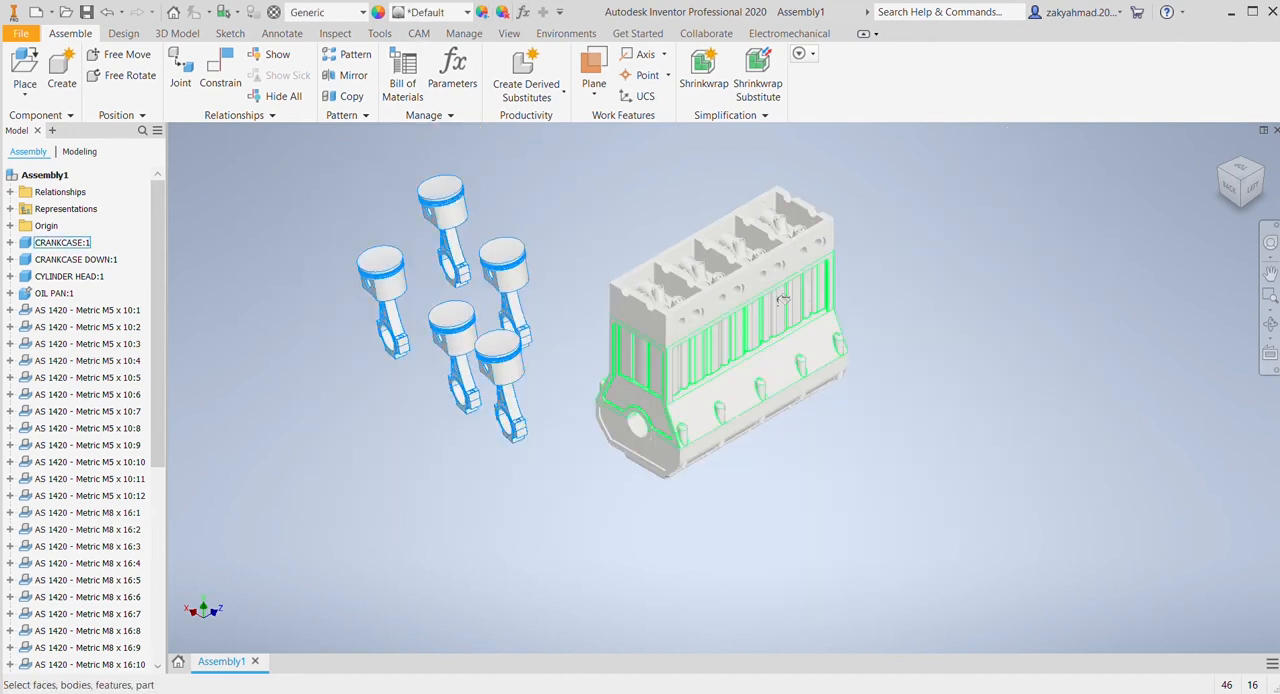
pyautogui.press('Escape')
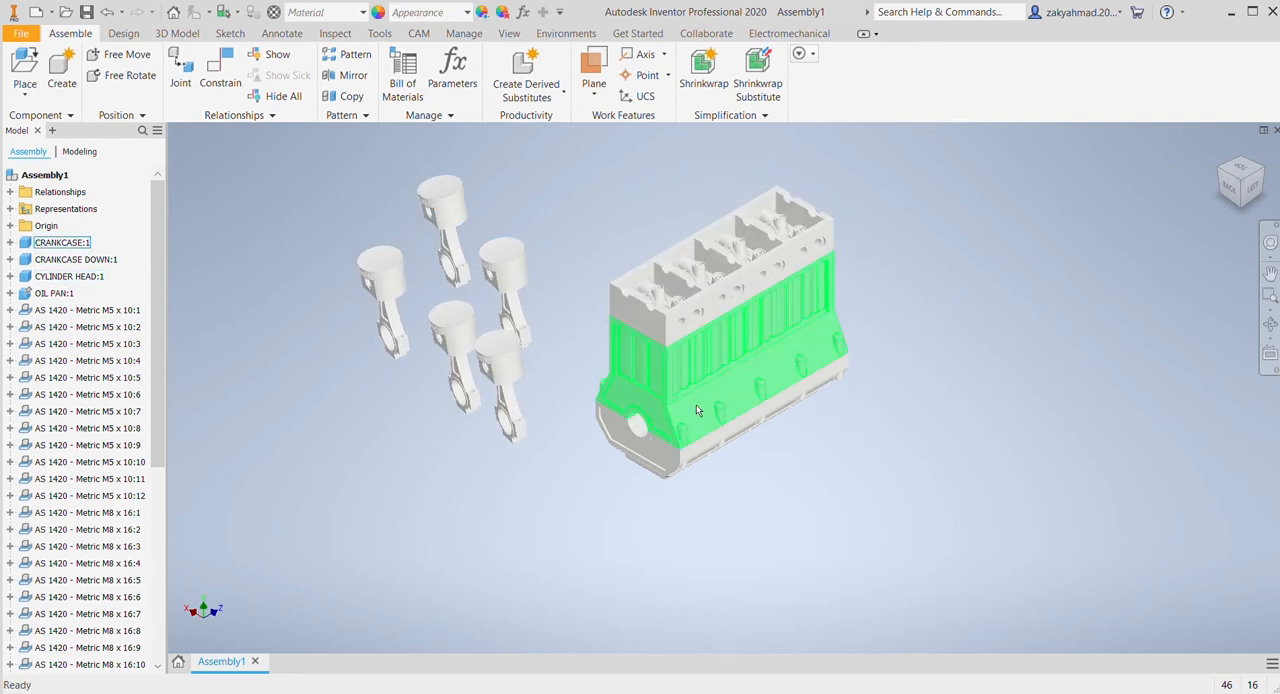
# Step: Hide the CRANKCASE:1 part to expose the inside of the engine block
pyautogui.click(724, 363)
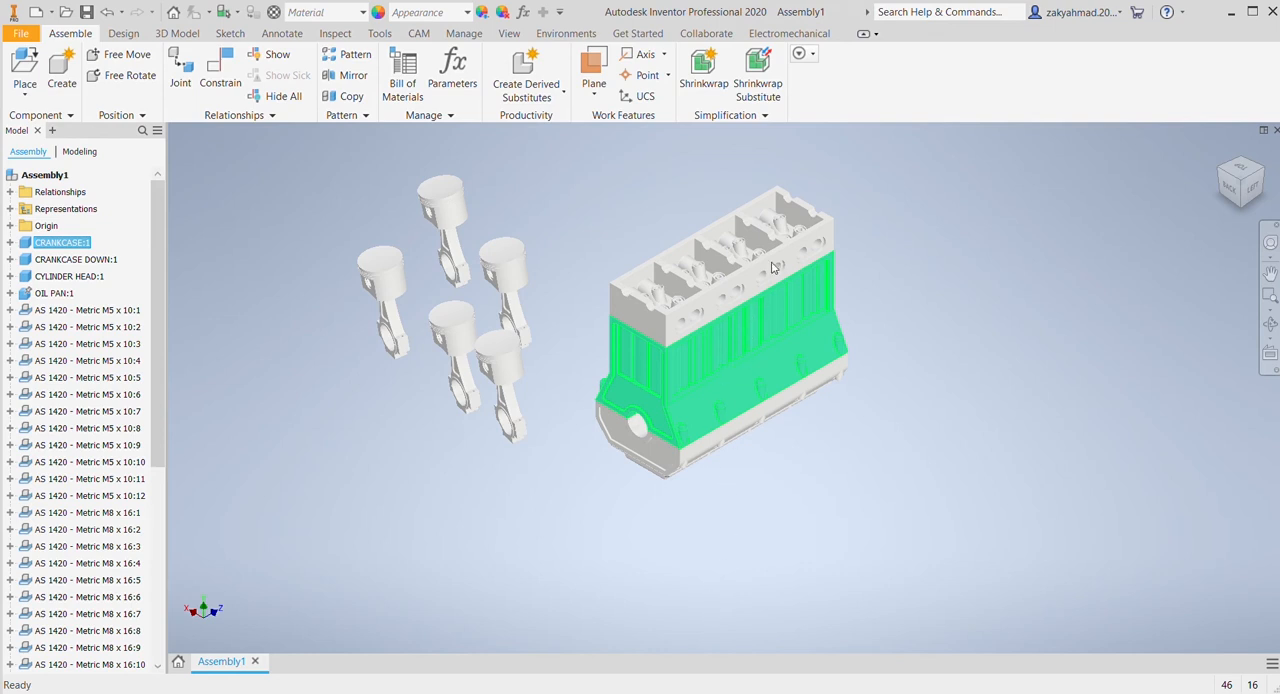
pyautogui.hotkey('alt', 'v')
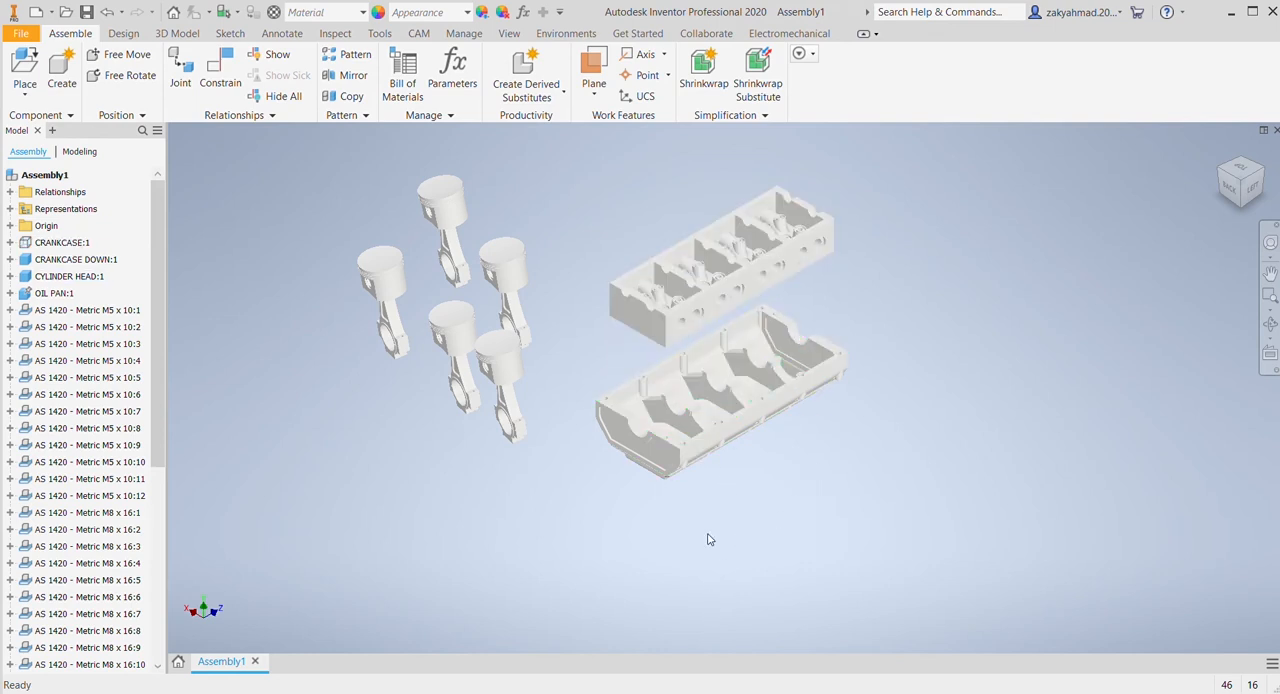
# Step: Place one crankshaft component in the open space beside the lower crankcase and oil pan
pyautogui.scroll(5, 708, 540)
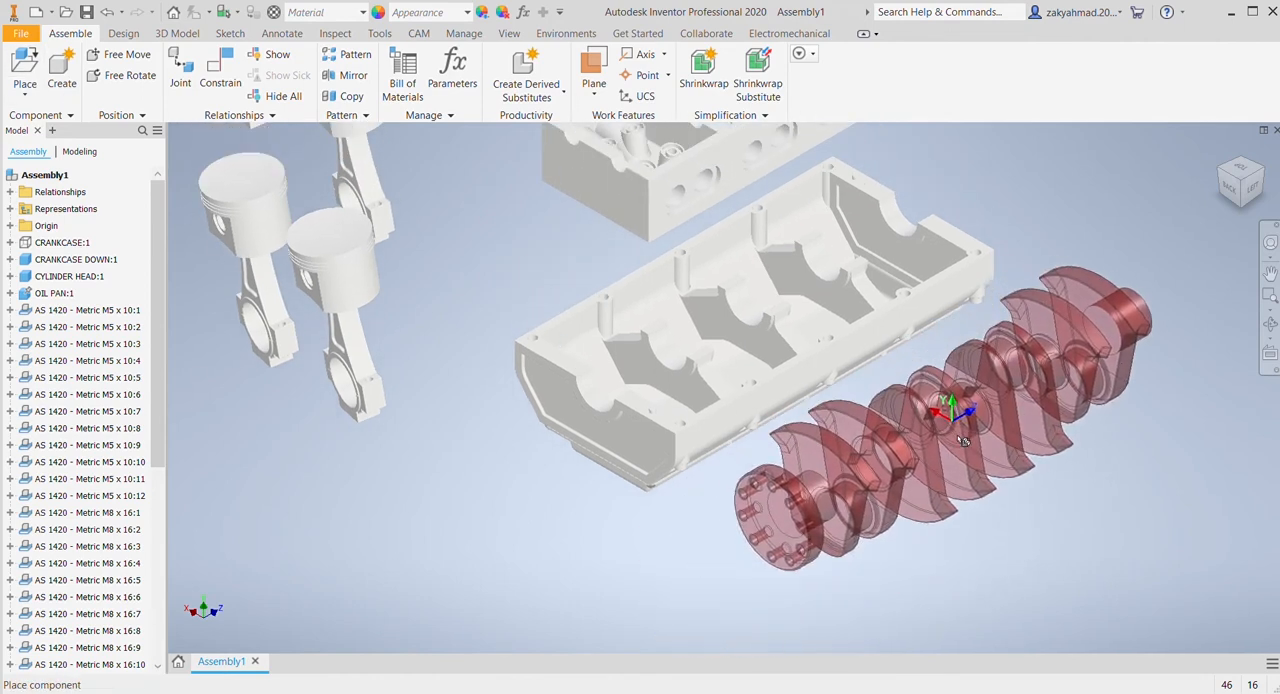
pyautogui.click(985, 455)
pyautogui.press('Escape')
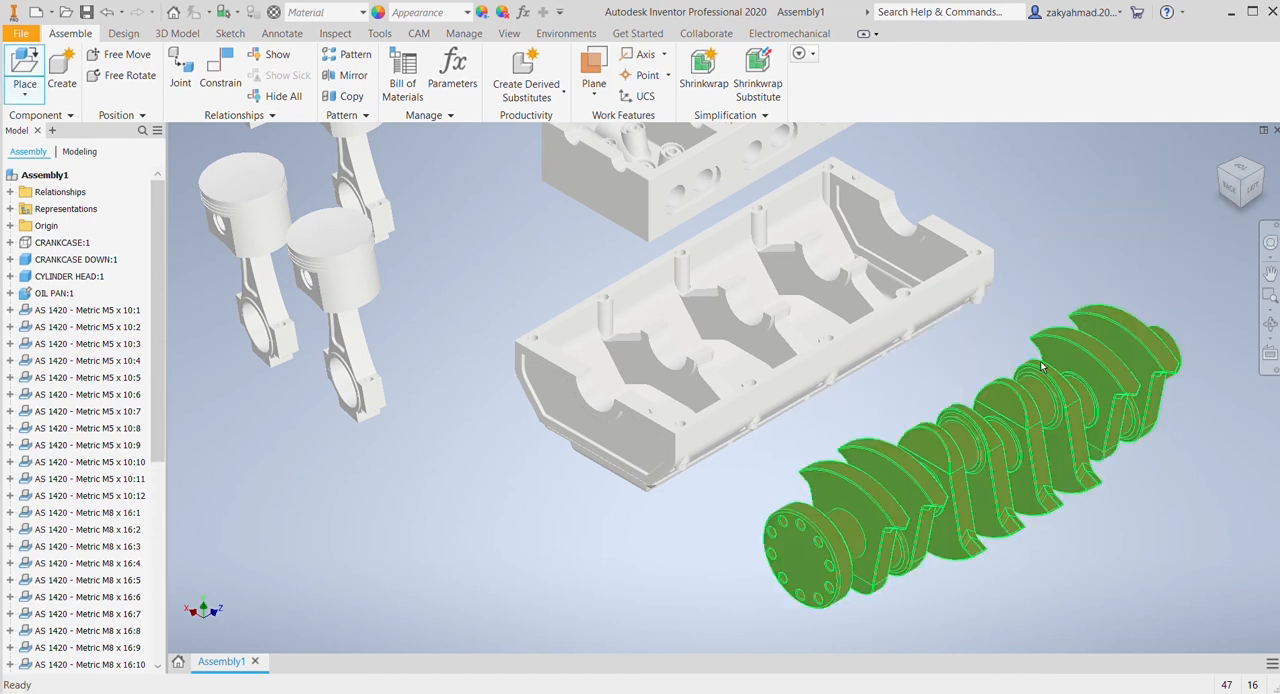
pyautogui.click(903, 445)
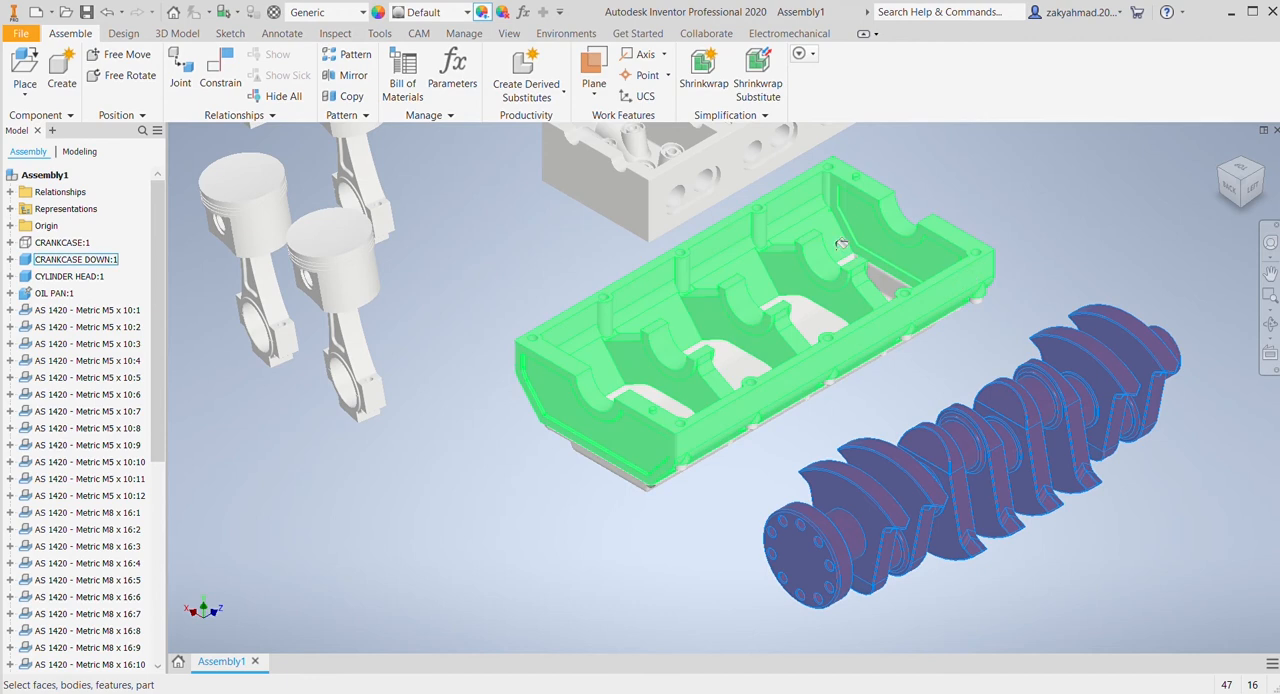
pyautogui.press('Escape')
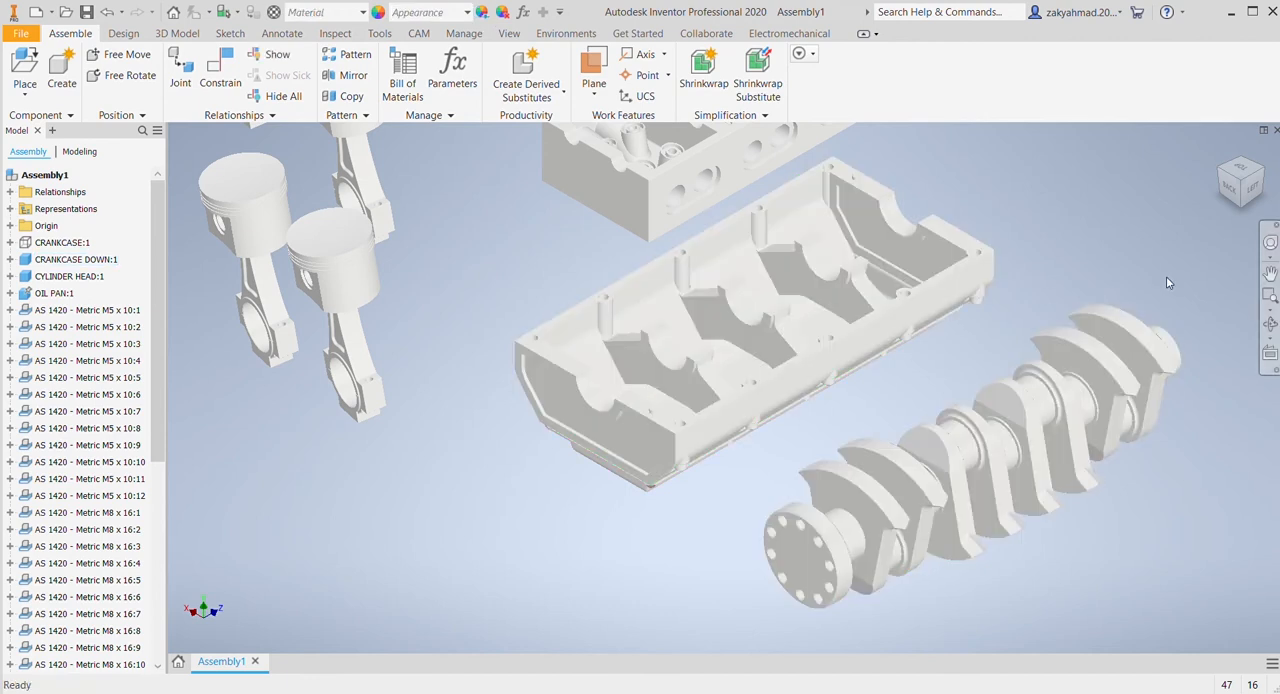
# Step: Constrain the crankshaft's main journal to the bearing axis of CRANKCASE DOWN:1
pyautogui.moveTo(1135, 279); pyautogui.dragTo(1066, 250, button='middle')
pyautogui.click(220, 72)
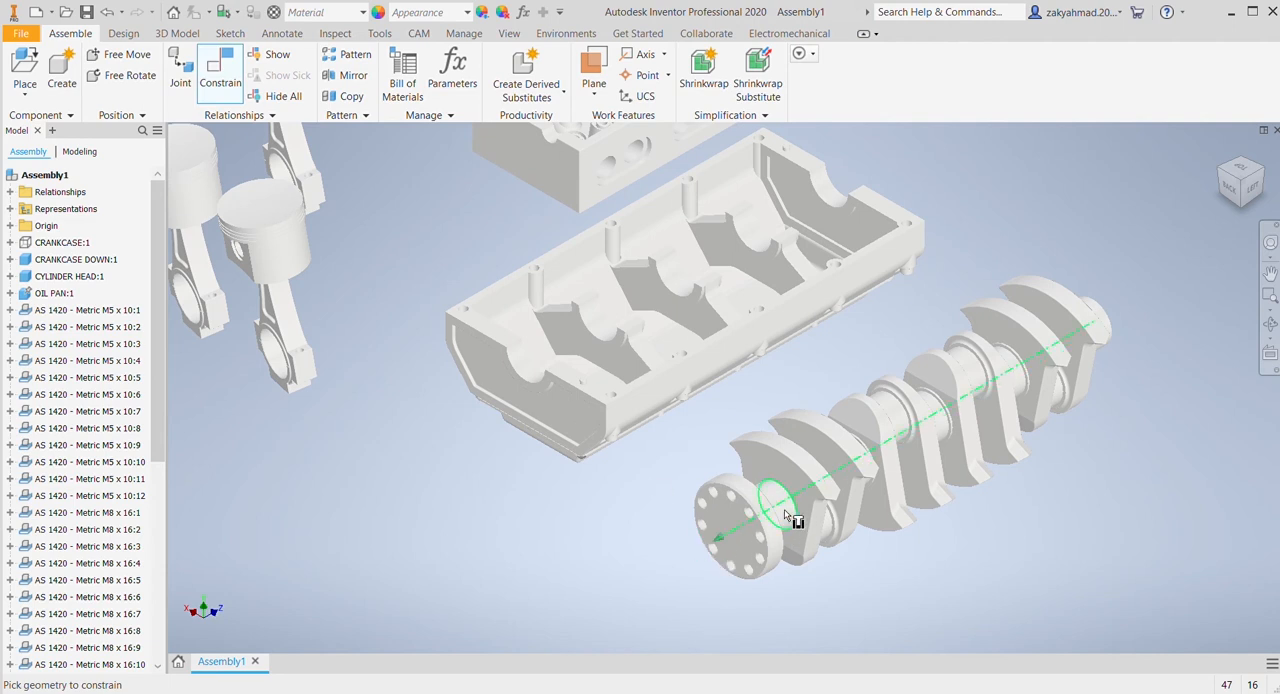
pyautogui.click(536, 368)
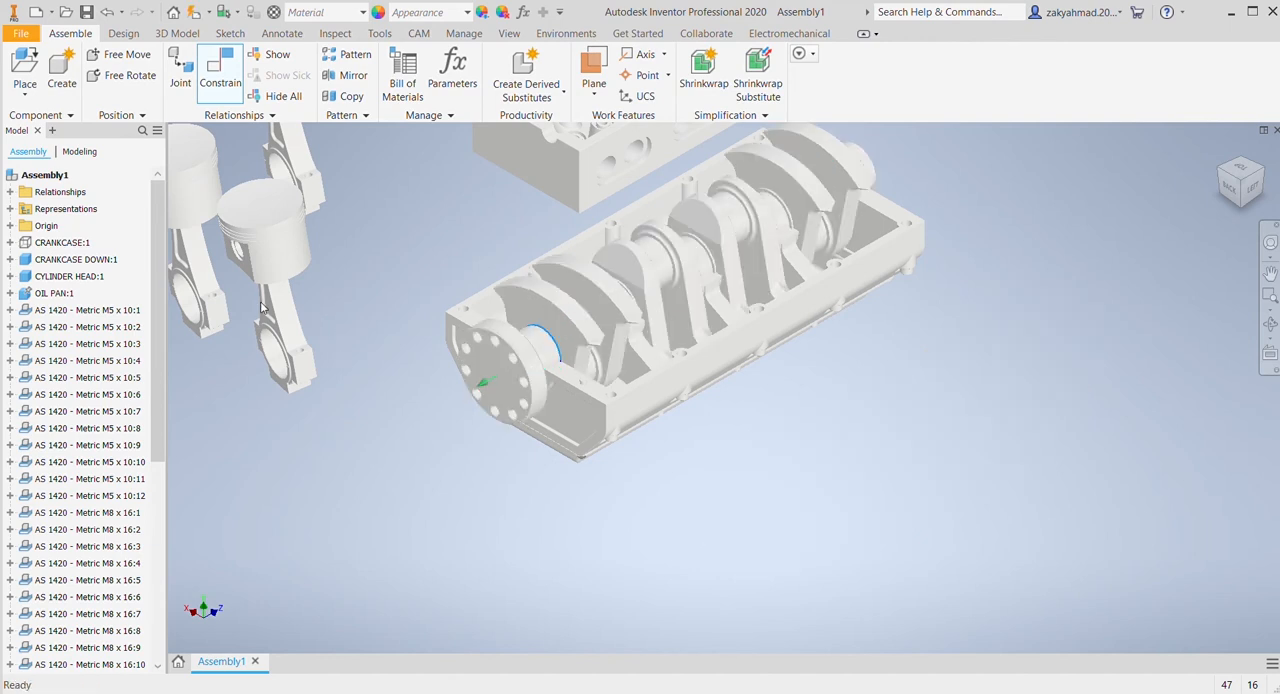
# Step: Hide CYLINDER HEAD:1 and make CRANKCASE:1 visible again around the crankshaft
pyautogui.moveTo(502, 364); pyautogui.dragTo(520, 390)
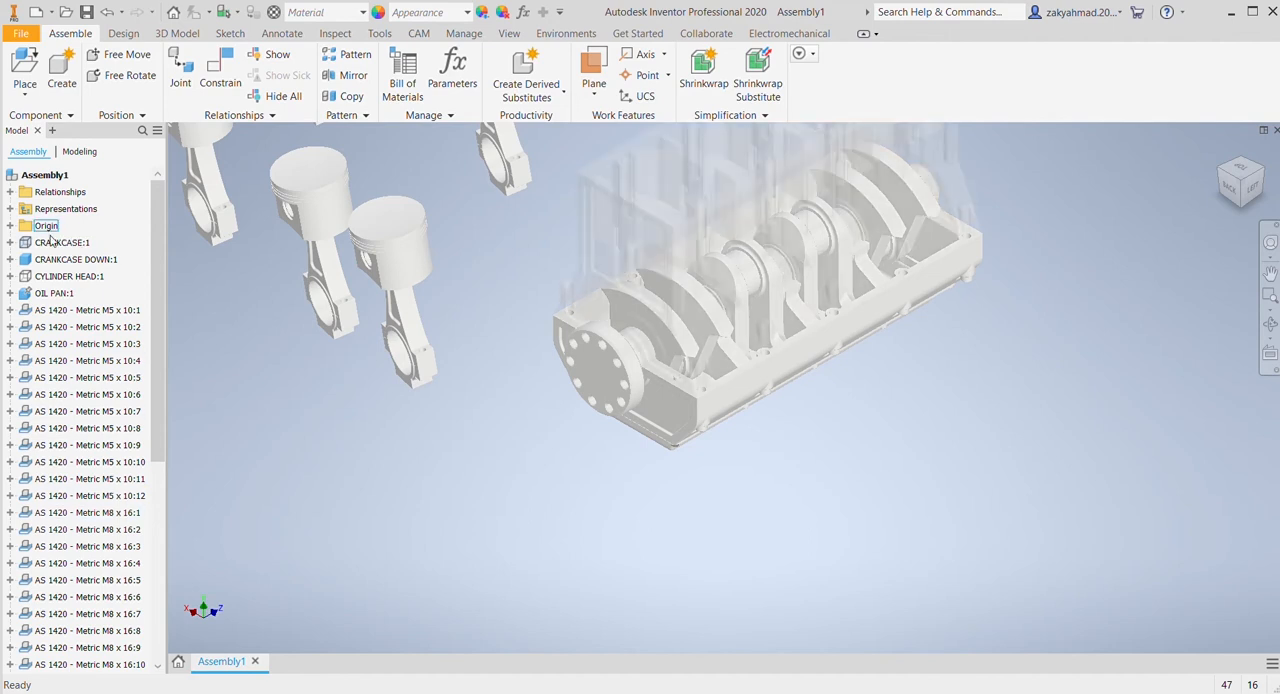
pyautogui.click(430, 296)
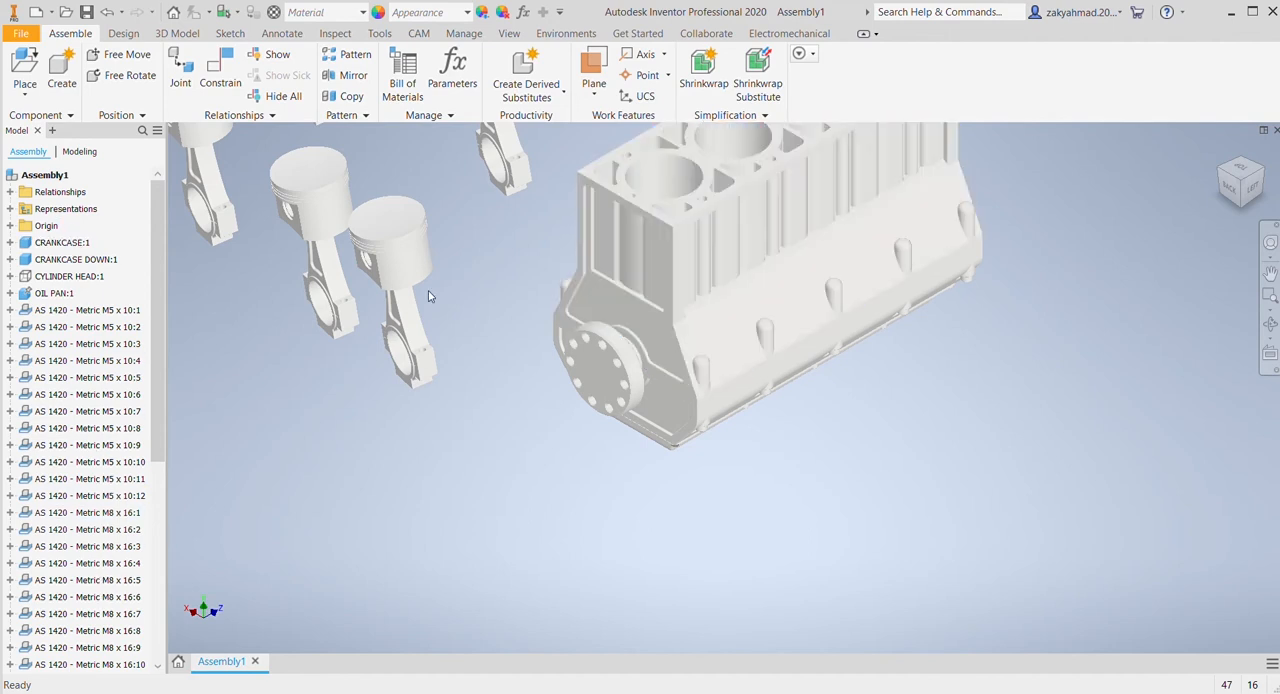
pyautogui.moveTo(497, 278); pyautogui.dragTo(443, 486, button='middle')
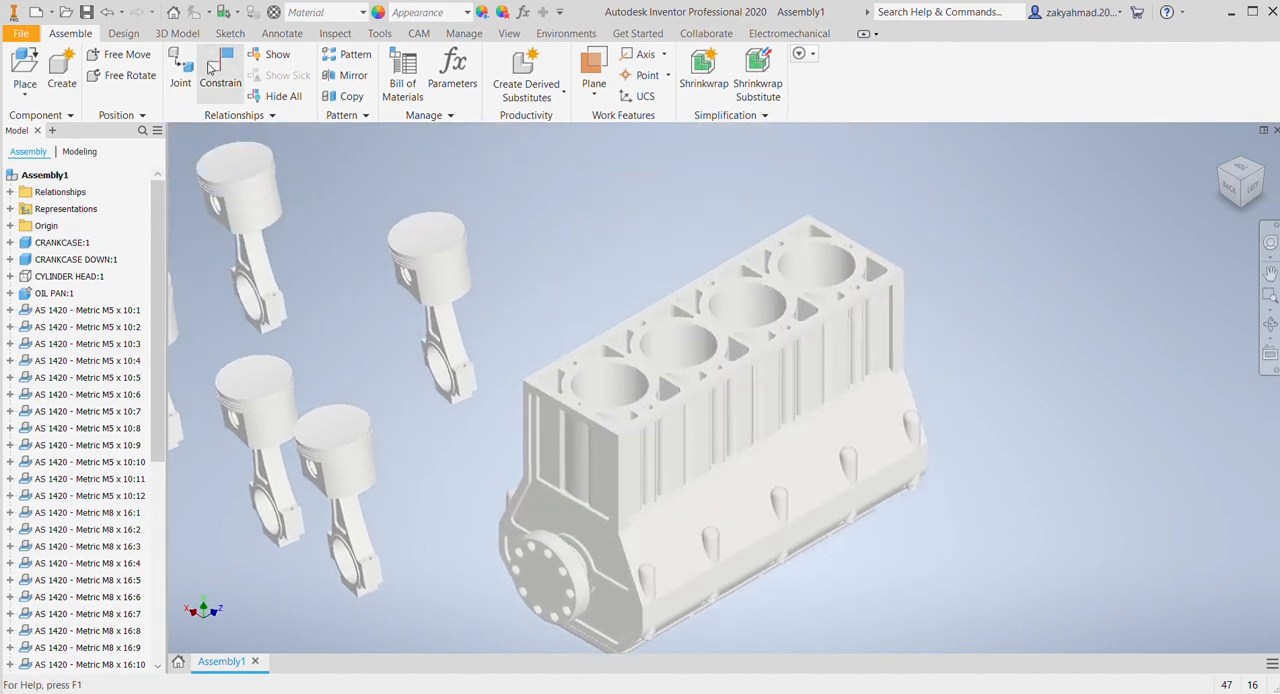
# Step: Constrain the nearest piston's axis to the axis of the first cylinder bore, at the crankshaft flange end
pyautogui.click(208, 65)
pyautogui.moveTo(542, 204); pyautogui.dragTo(638, 216, button='middle')
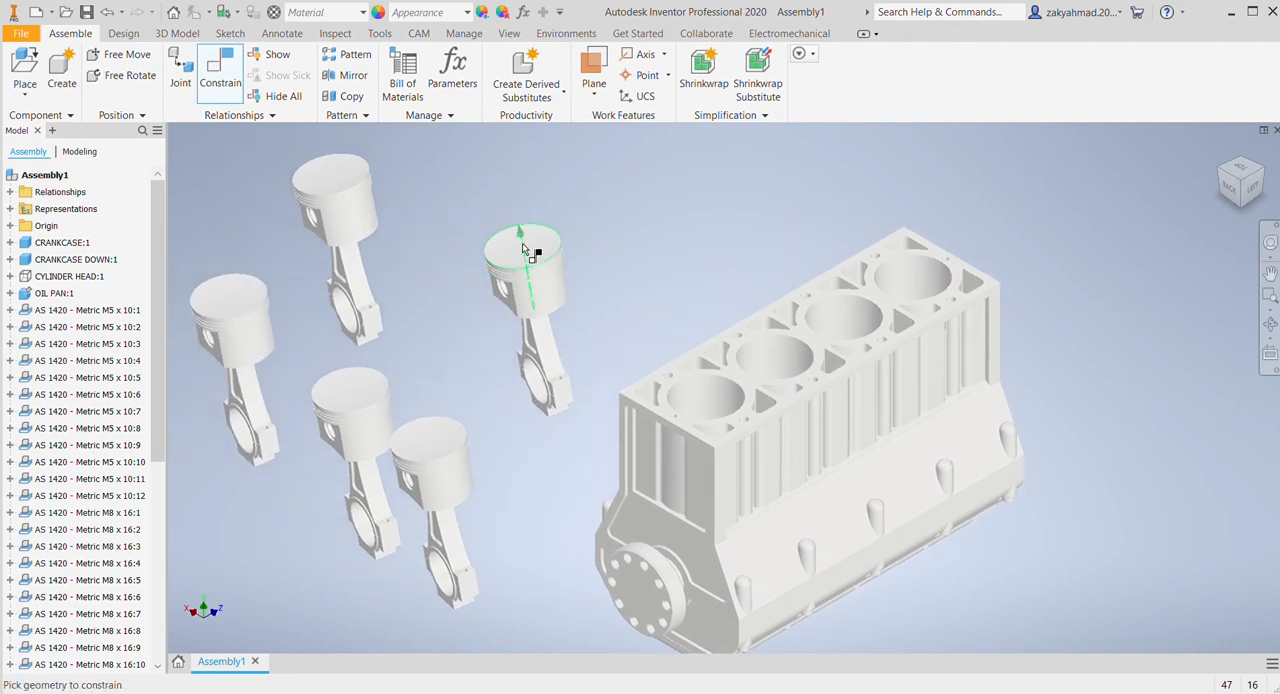
pyautogui.click(715, 410)
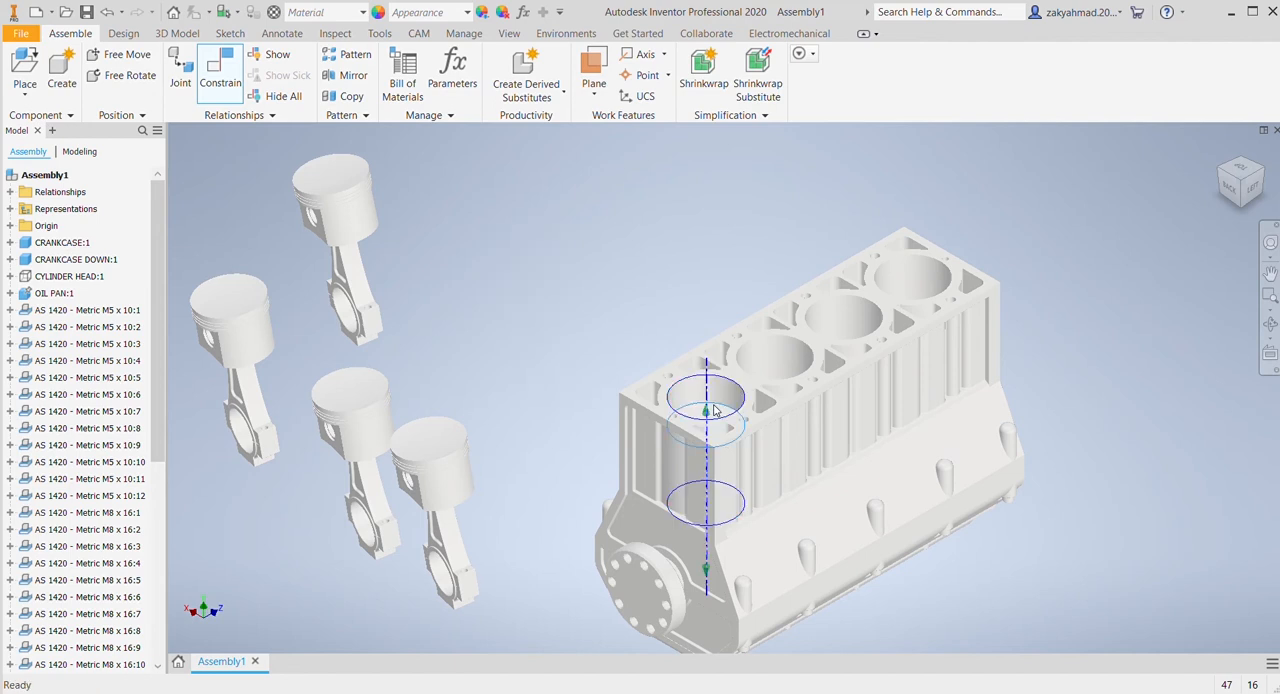
pyautogui.click(336, 308)
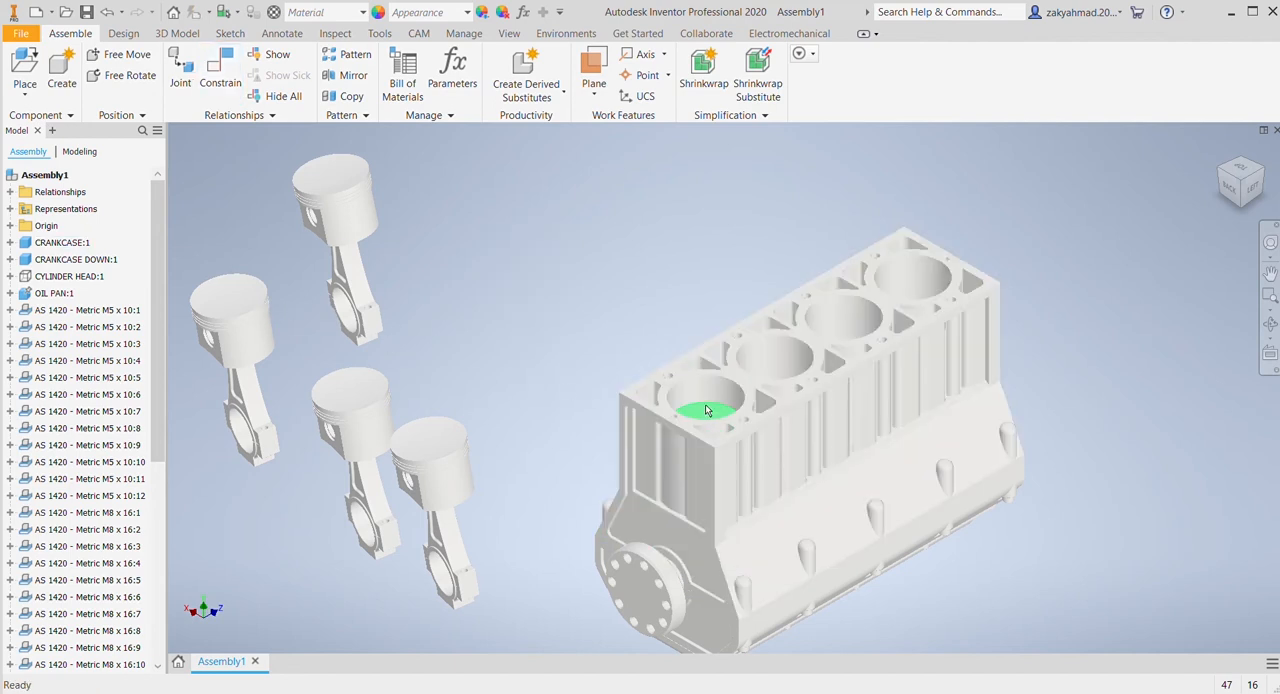
# Step: Raise the fitted piston partly out of the first bore and move one loose piston assembly closer to the block
pyautogui.moveTo(709, 409); pyautogui.dragTo(772, 307)
pyautogui.click(595, 276)
pyautogui.moveTo(709, 340); pyautogui.dragTo(665, 272)
pyautogui.click(665, 272)
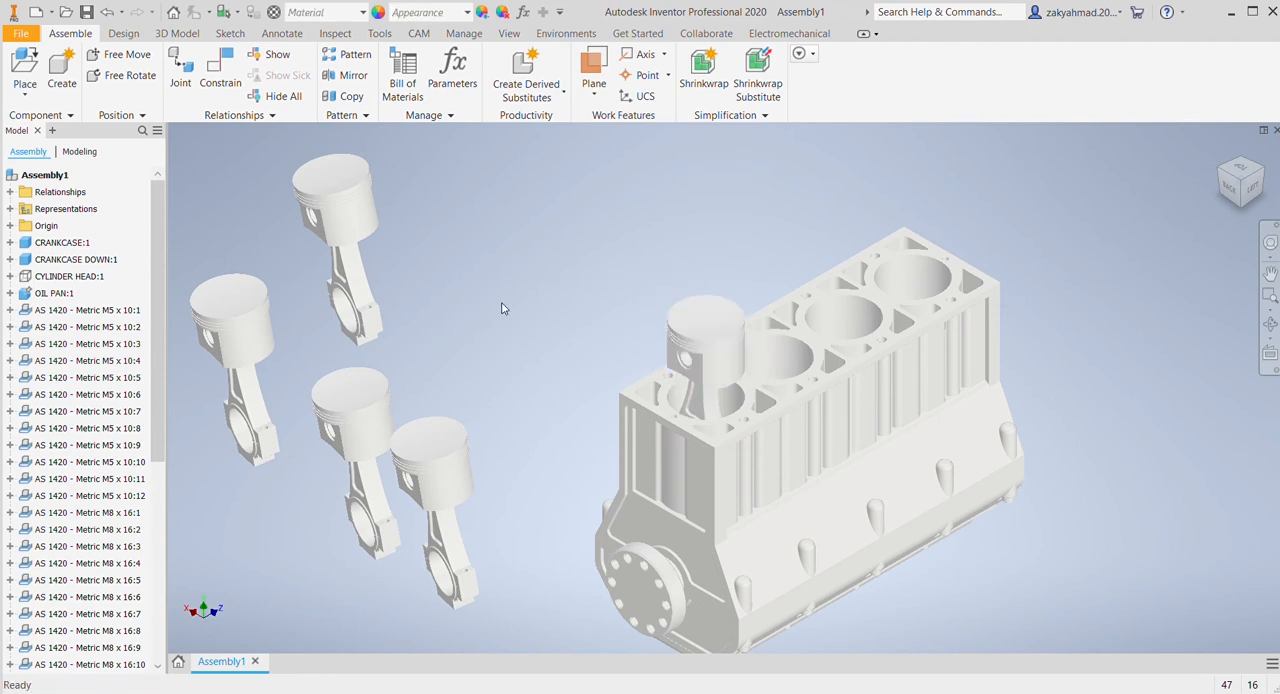
pyautogui.moveTo(383, 398); pyautogui.dragTo(578, 250)
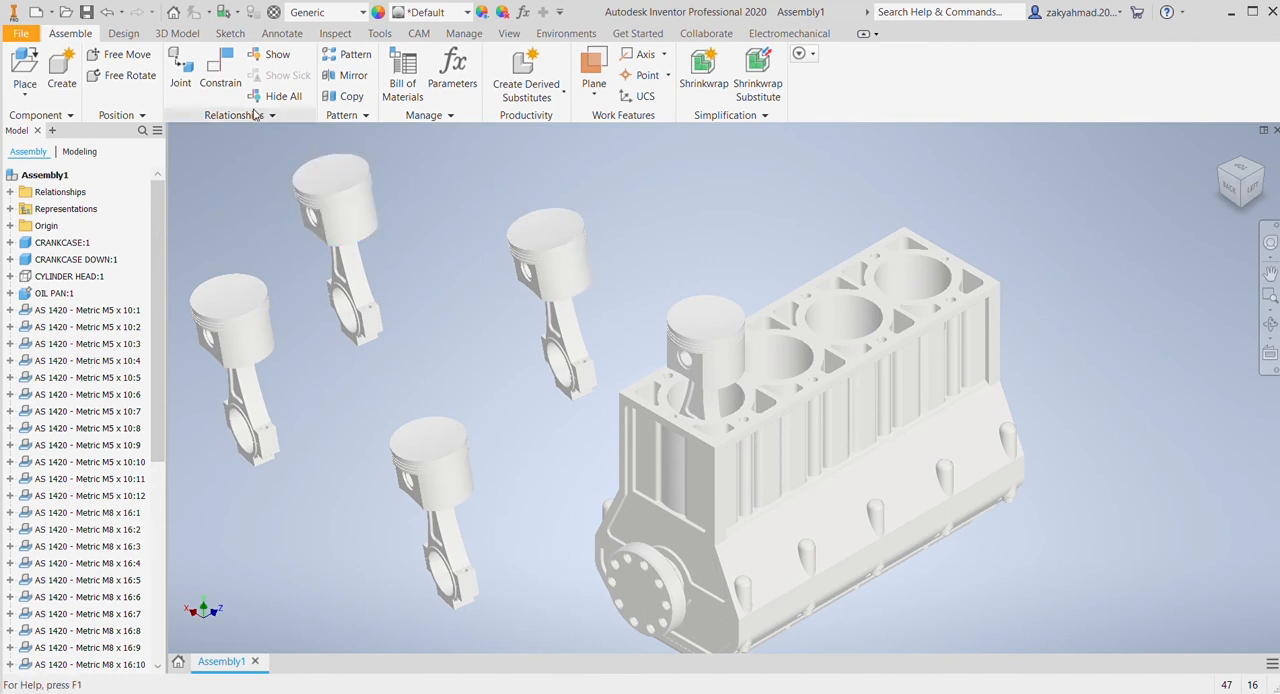
# Step: Hide CRANKCASE:1 to expose the crankshaft and the fitted piston's connecting rod
pyautogui.click(220, 72)
pyautogui.press('Escape')
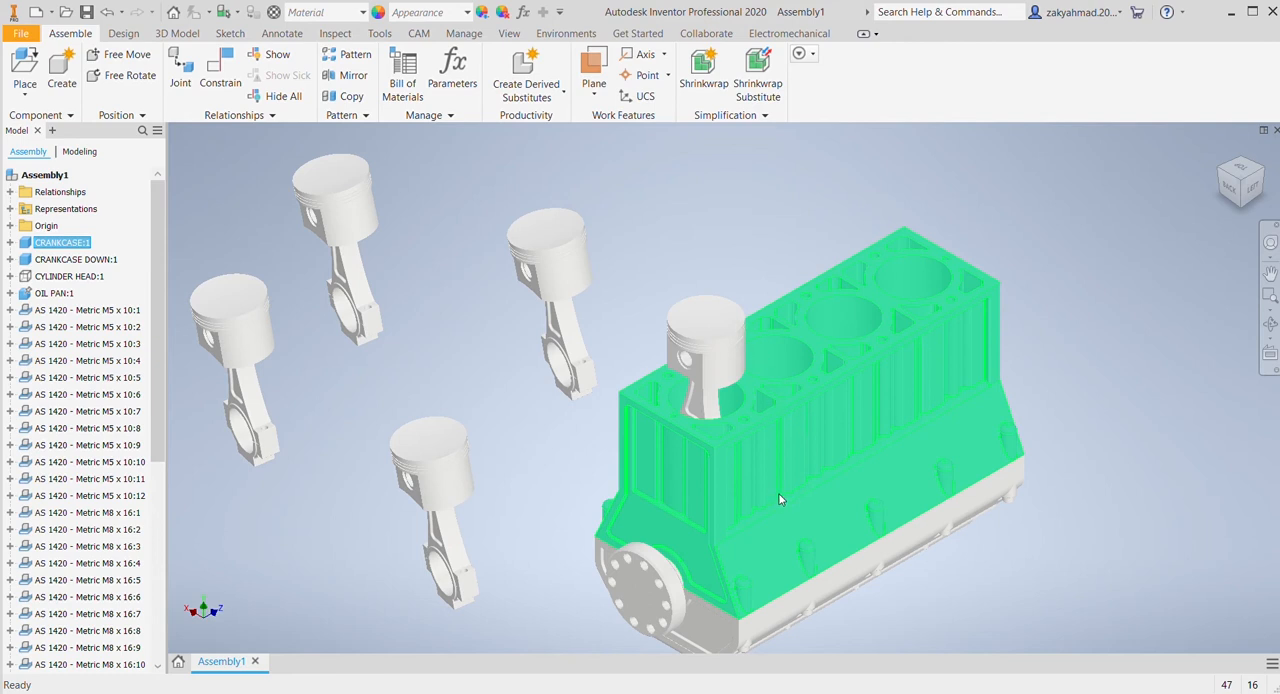
pyautogui.hotkey('alt', 'v')
pyautogui.moveTo(802, 271); pyautogui.dragTo(763, 233, button='middle')
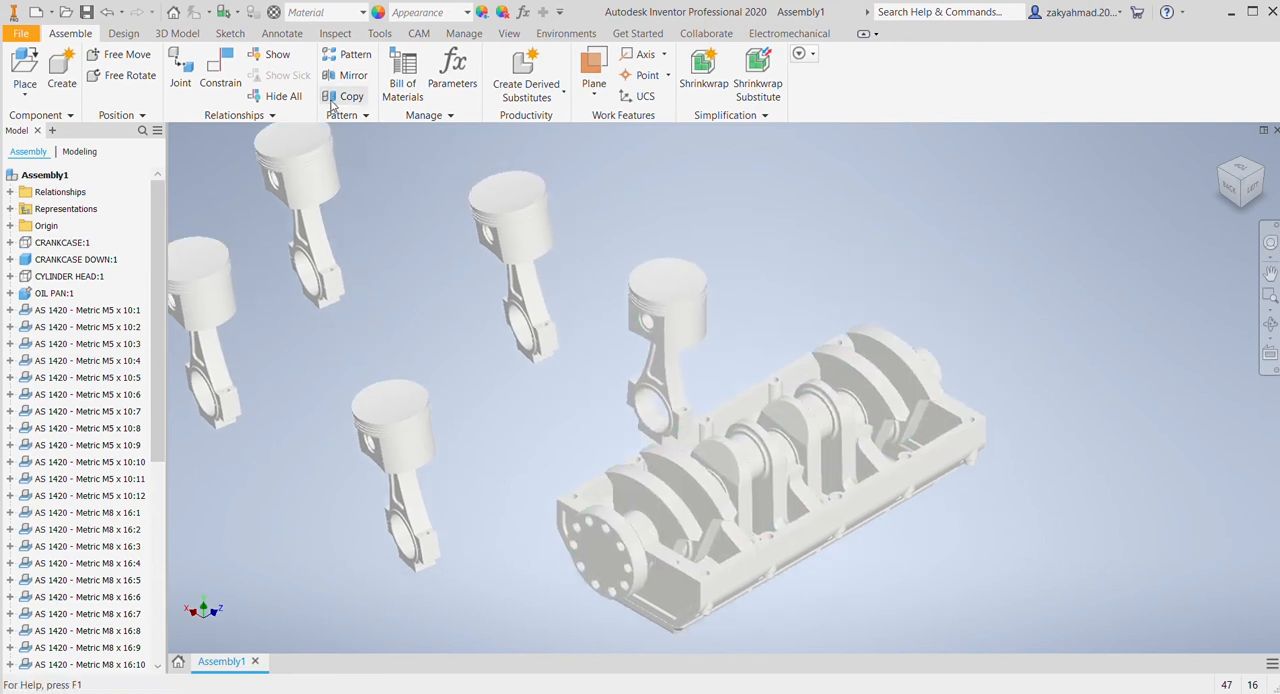
# Step: Constrain the connecting rod's big-end bore to the first crankpin axis of the crankshaft
pyautogui.click(220, 68)
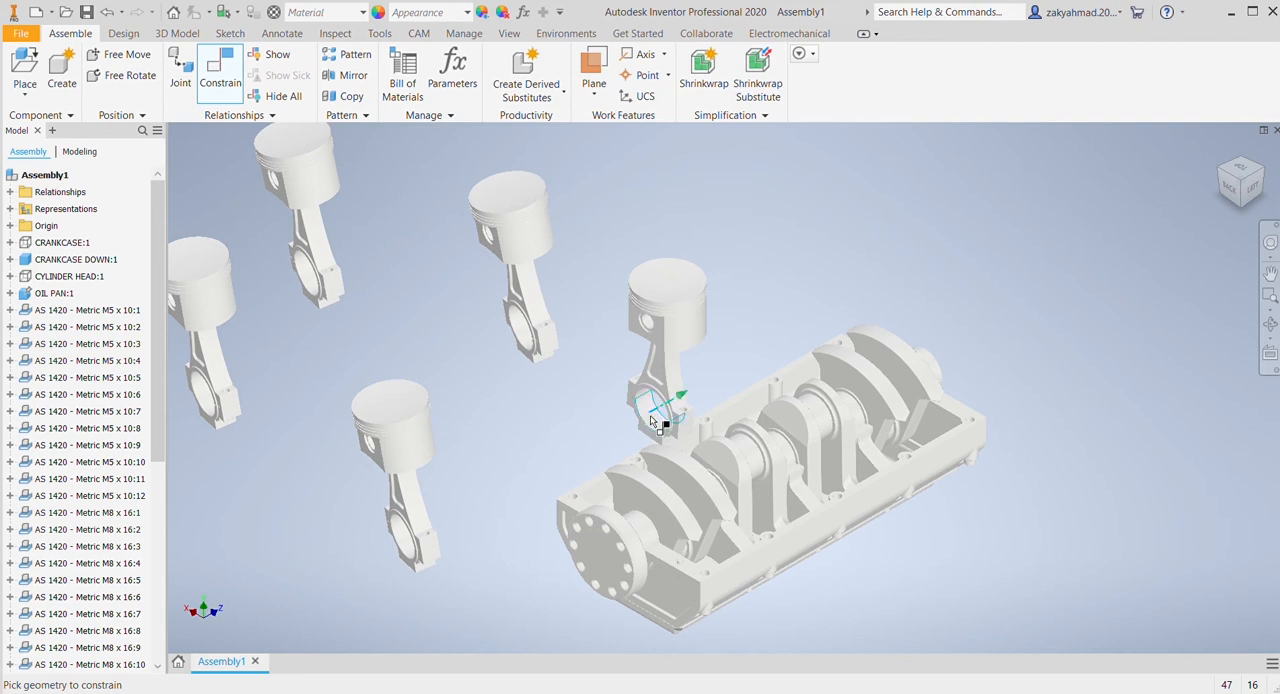
pyautogui.keyDown('shift'); pyautogui.moveTo(651, 420); pyautogui.dragTo(725, 510, button='middle'); pyautogui.keyUp('shift')
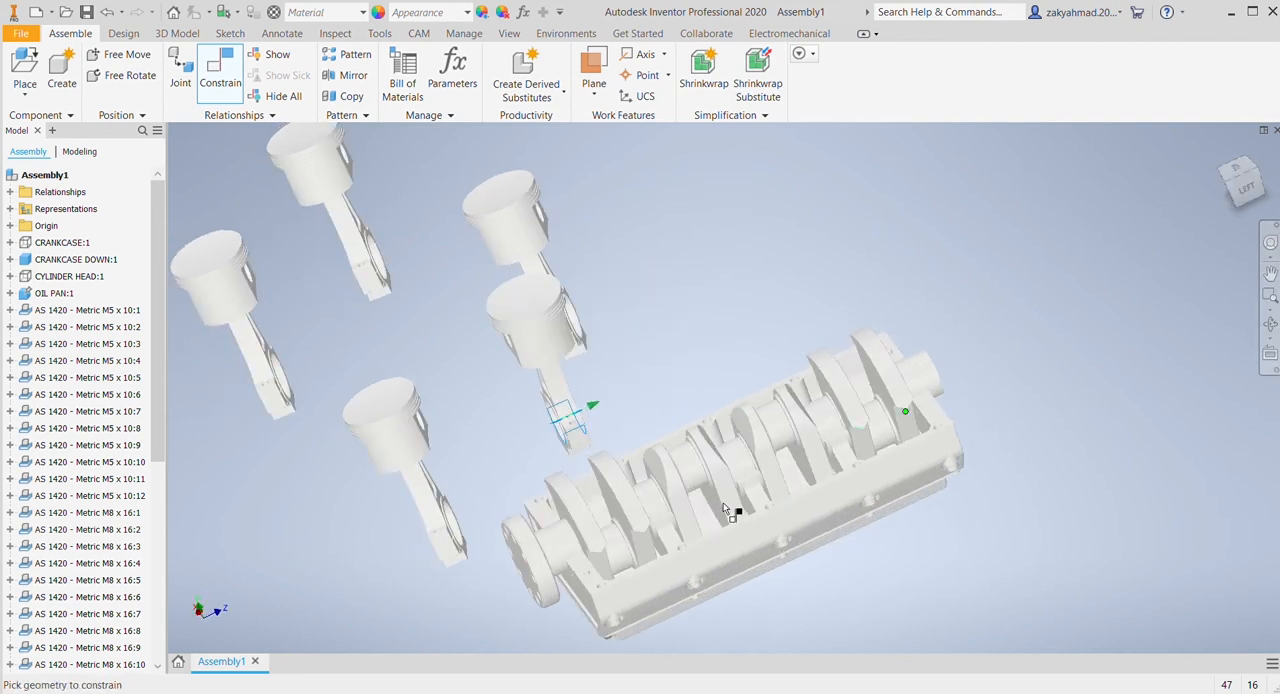
pyautogui.click(619, 558)
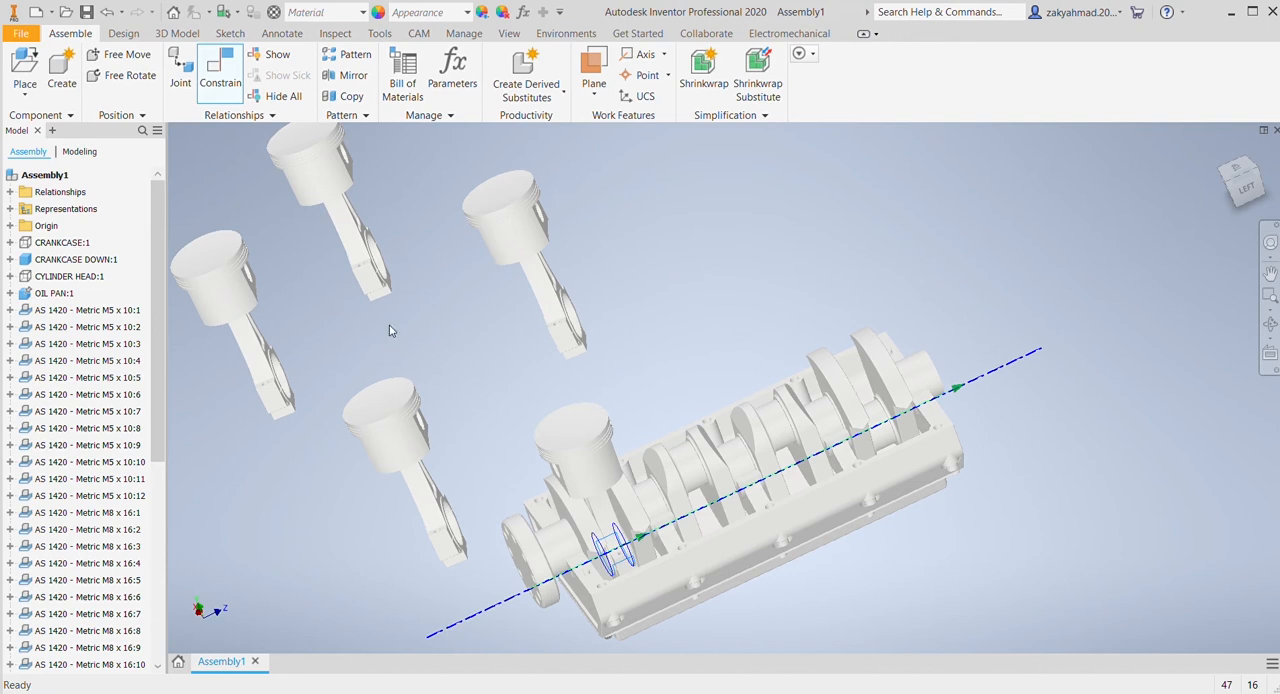
pyautogui.click(368, 300)
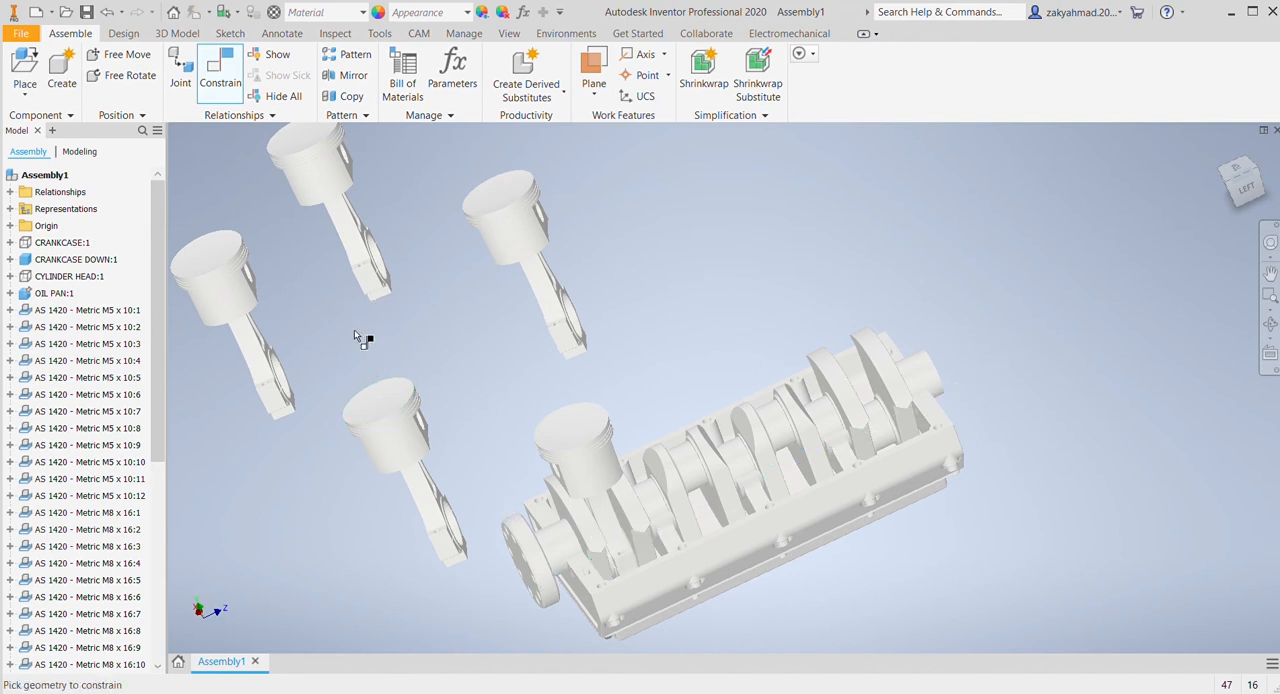
pyautogui.press('Escape')
# Step: Turn the crankshaft with the attached connecting rod to test how the first piston moves
pyautogui.scroll(-2, 490, 514)
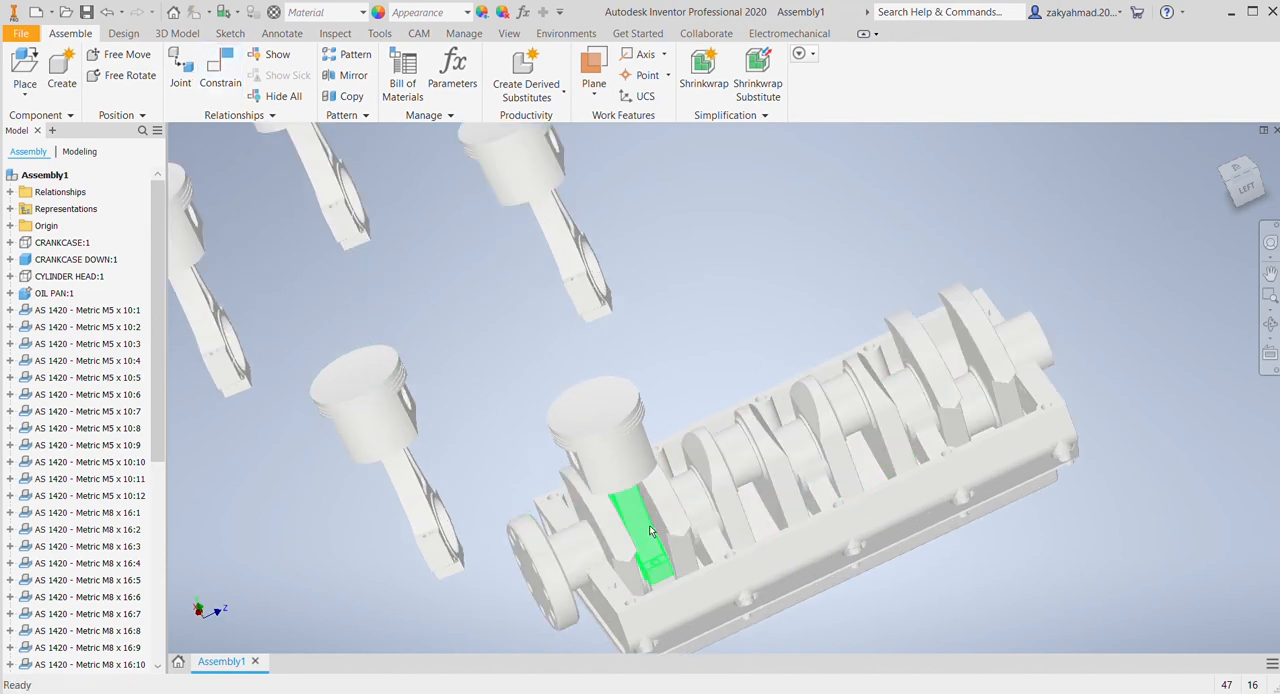
pyautogui.moveTo(651, 532); pyautogui.dragTo(645, 483)
pyautogui.moveTo(527, 559); pyautogui.dragTo(534, 516)
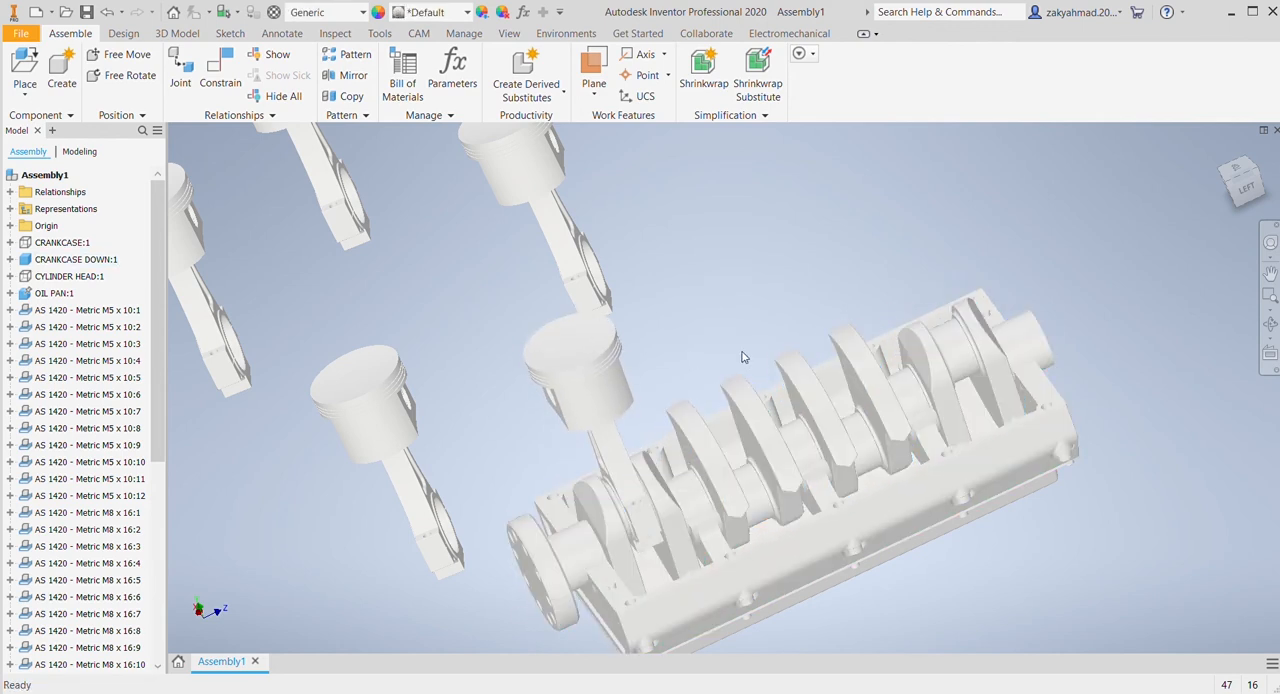
# Step: Return to the isometric view and make CRANKCASE:1 visible again
pyautogui.scroll(-3, 751, 358)
pyautogui.click(1221, 153)
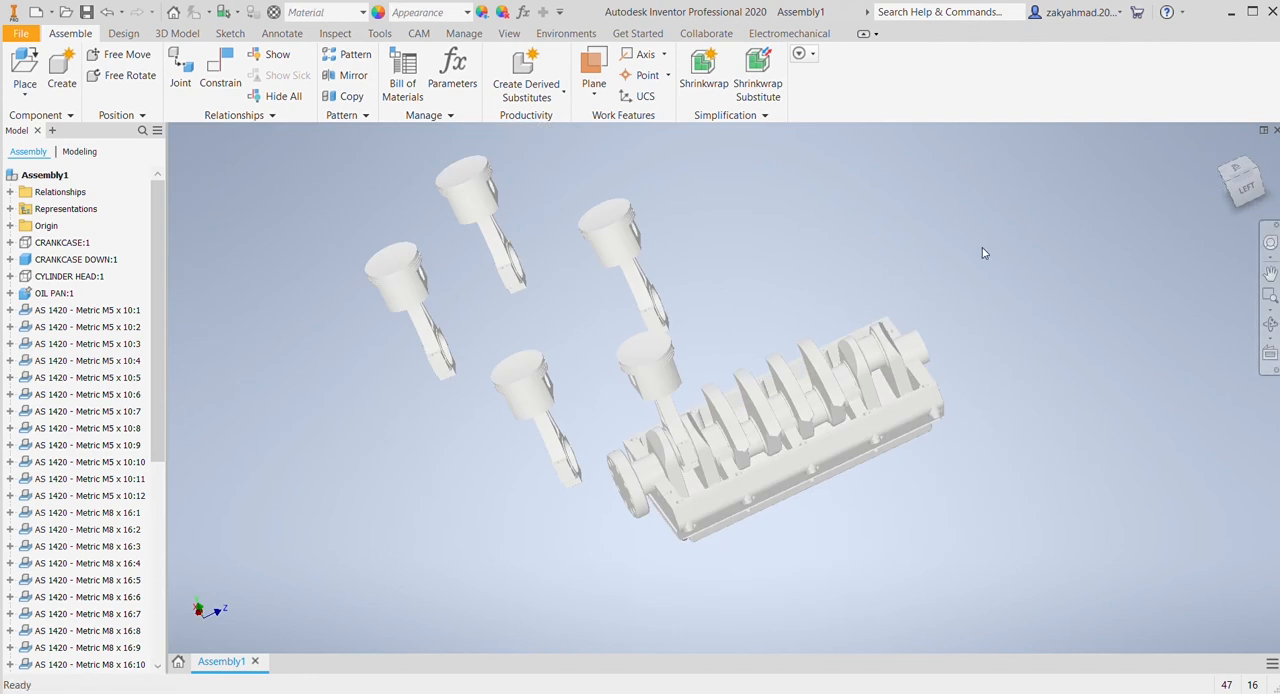
pyautogui.click(1215, 147)
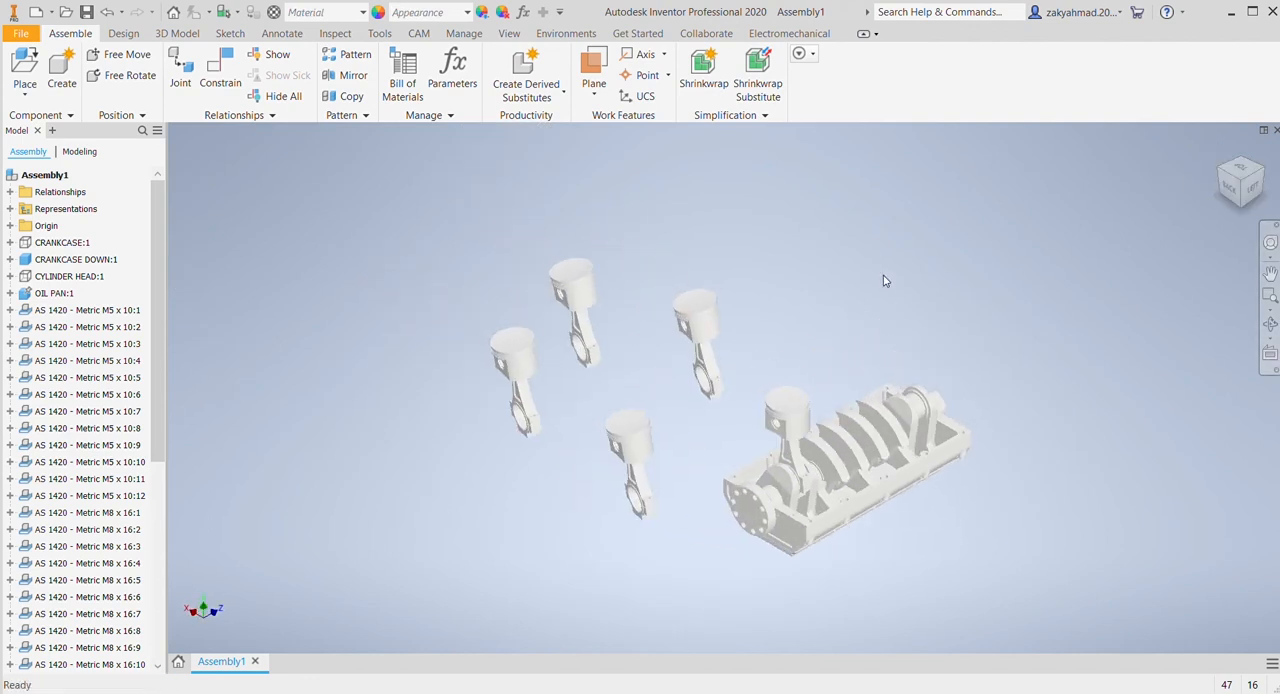
# Step: Constrain three more piston assemblies to the axes of the second, third and fourth cylinder bores
pyautogui.click(219, 72)
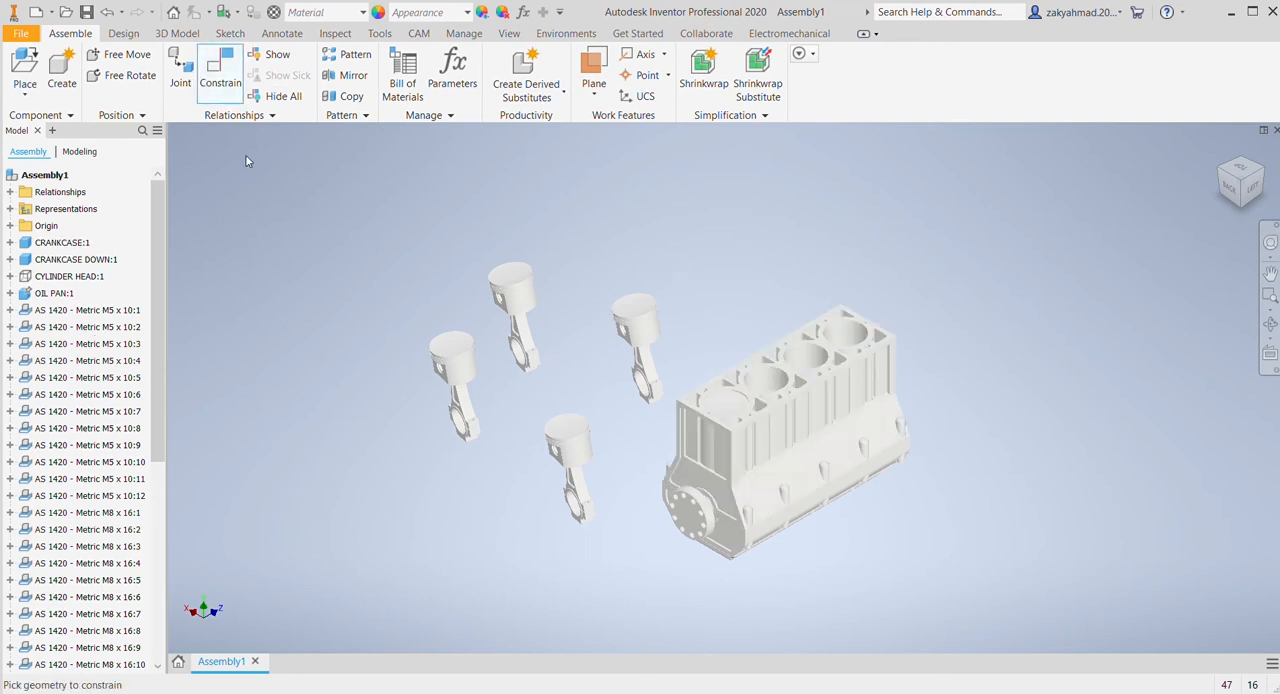
pyautogui.click(635, 312)
pyautogui.click(766, 386)
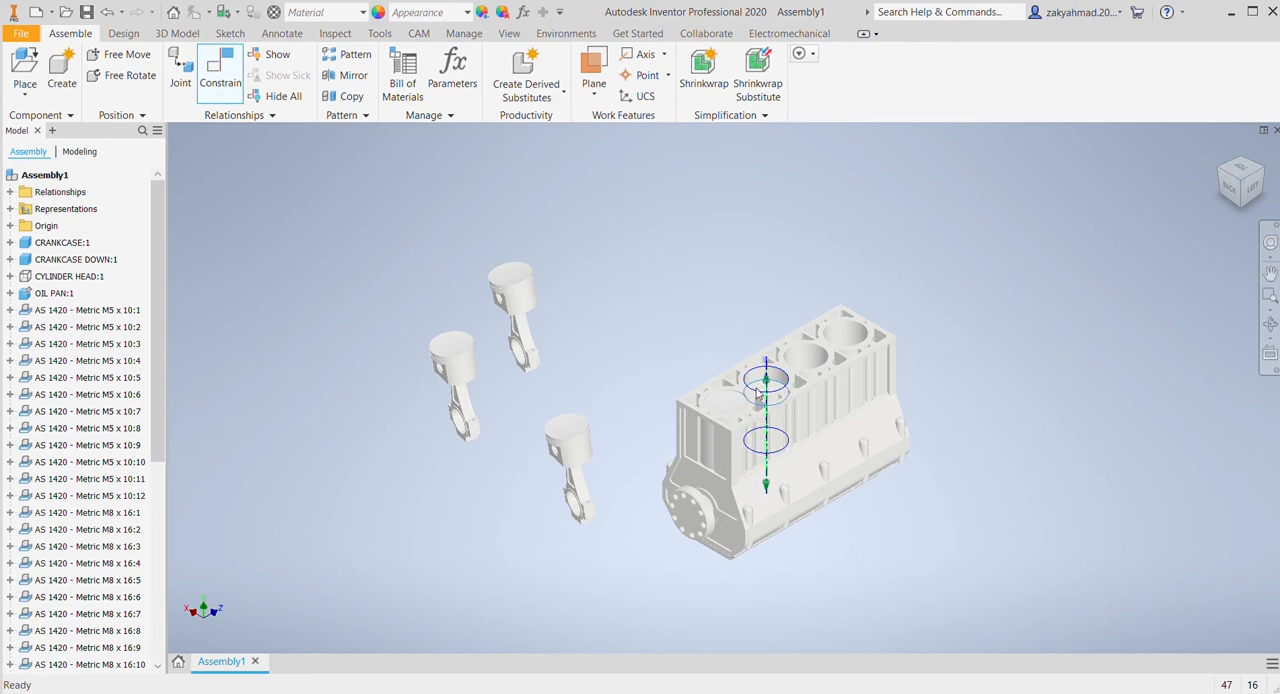
pyautogui.click(400, 309)
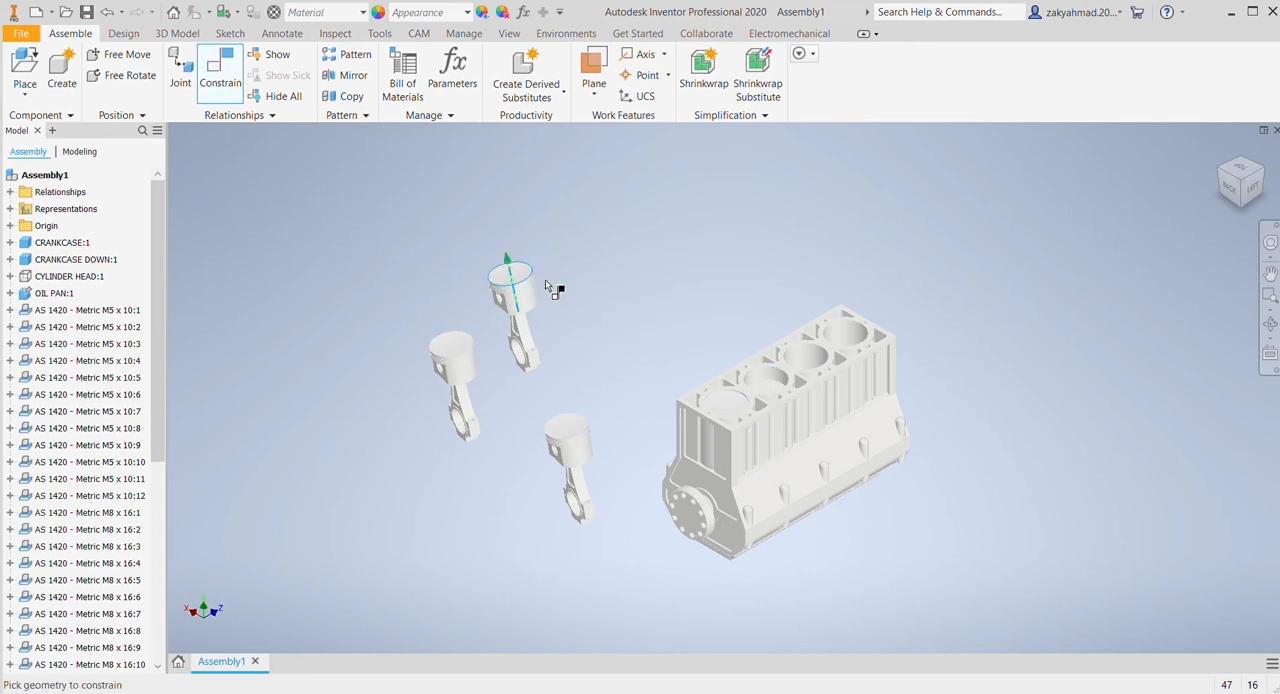
pyautogui.click(808, 360)
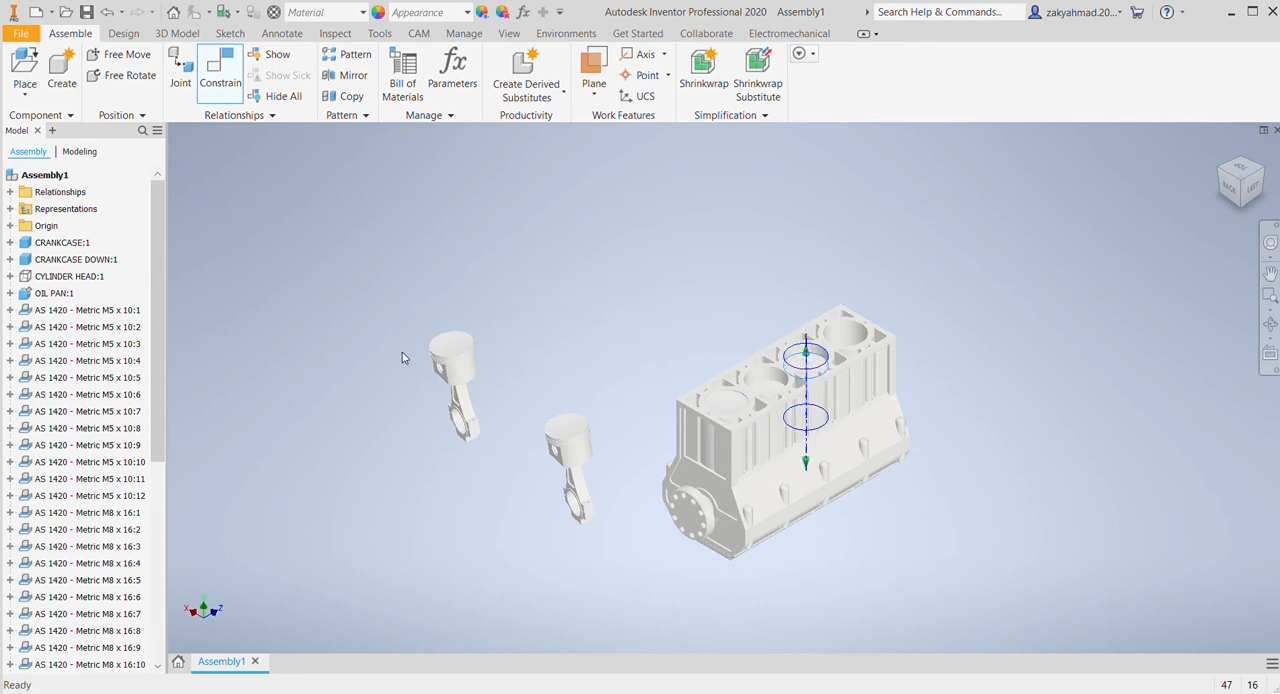
pyautogui.click(378, 303)
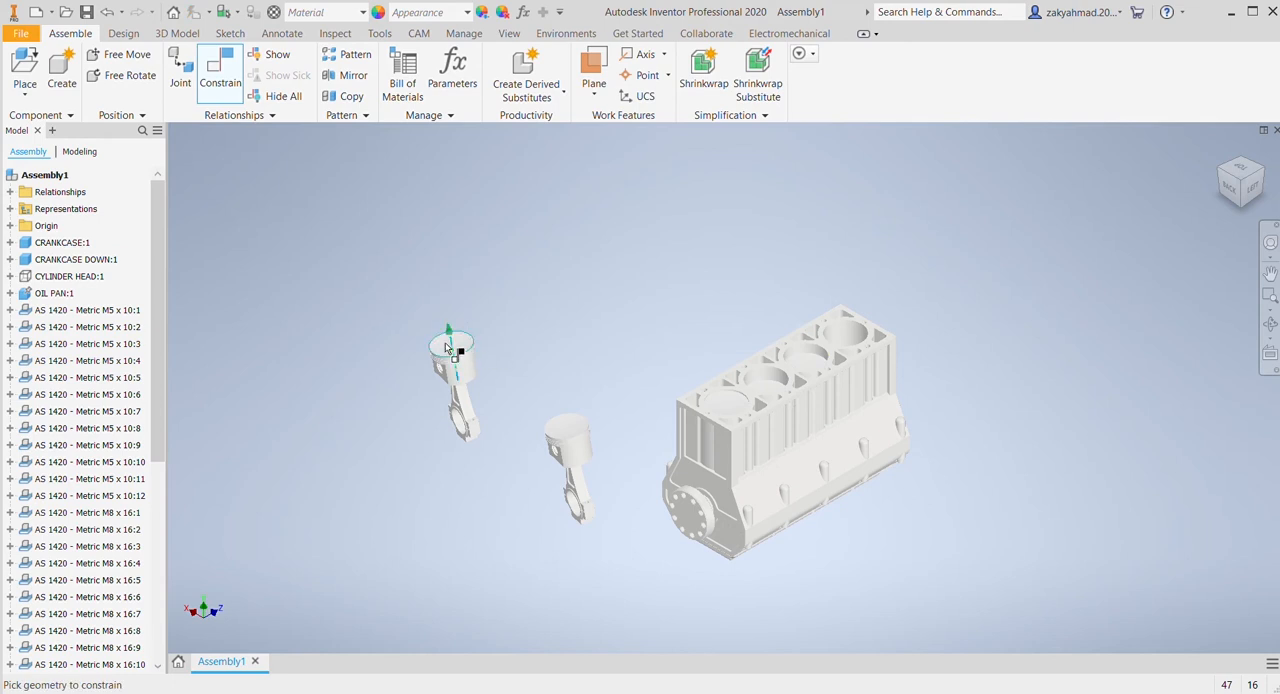
pyautogui.click(836, 342)
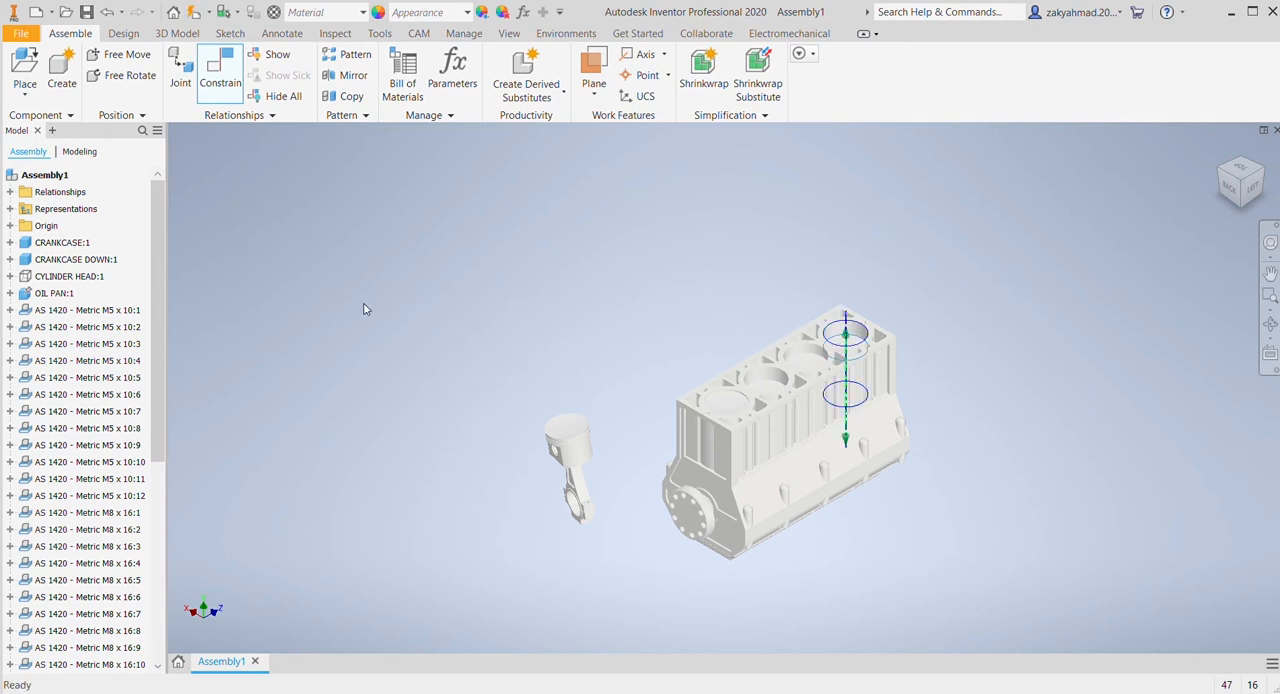
pyautogui.press('Escape')
# Step: Delete the whole spare fifth piston and connecting rod assembly beside the engine block
pyautogui.moveTo(572, 452); pyautogui.dragTo(583, 371)
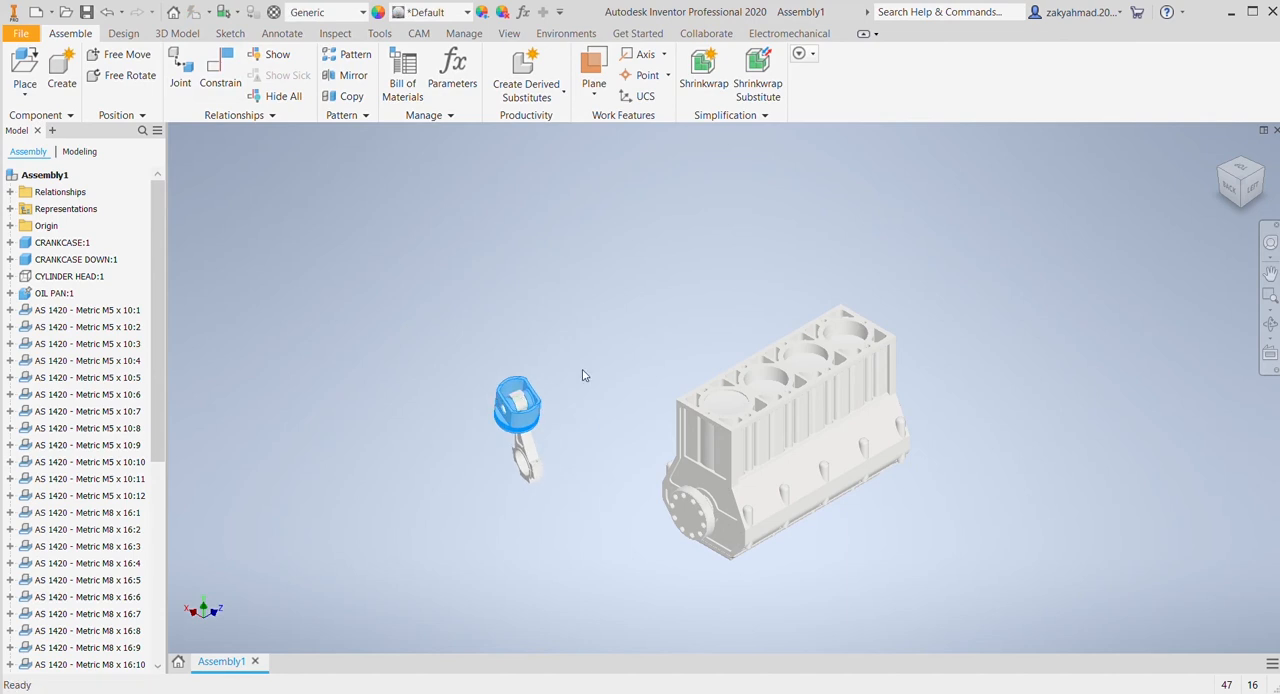
pyautogui.moveTo(389, 329); pyautogui.dragTo(668, 593)
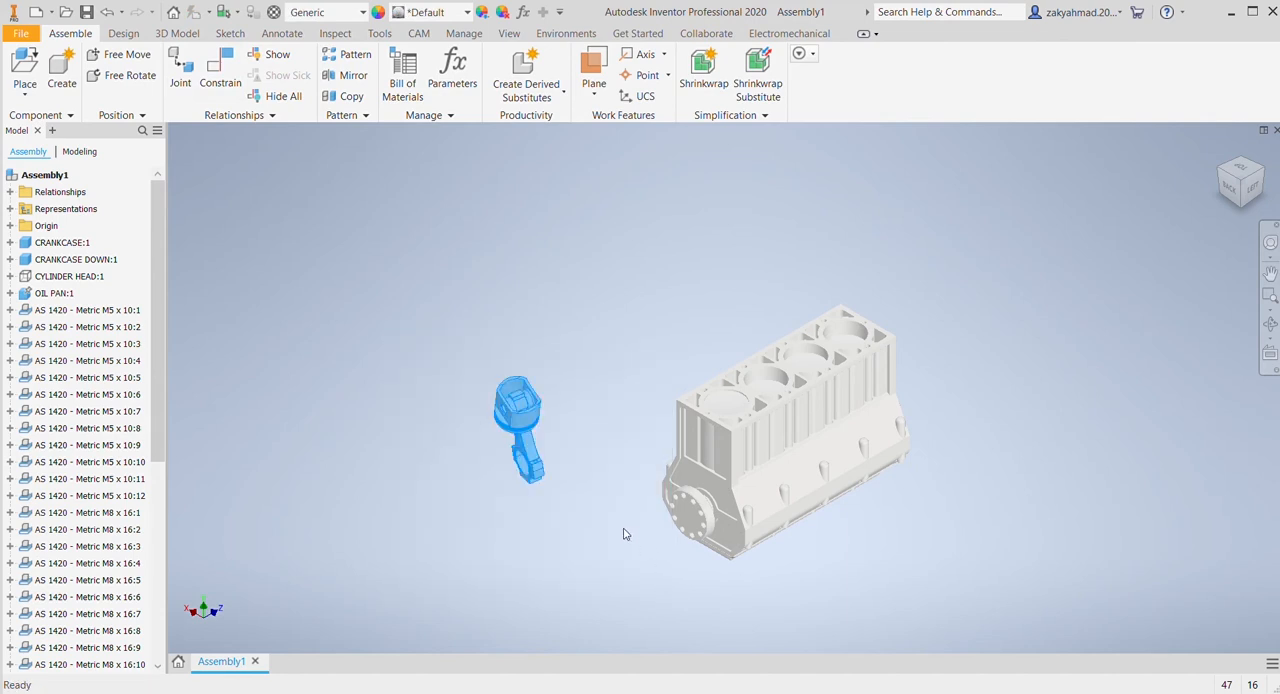
pyautogui.press('Delete')
# Step: Hide CRANKCASE:1 to expose the four pistons and the crankshaft
pyautogui.moveTo(763, 477); pyautogui.dragTo(679, 427, button='middle')
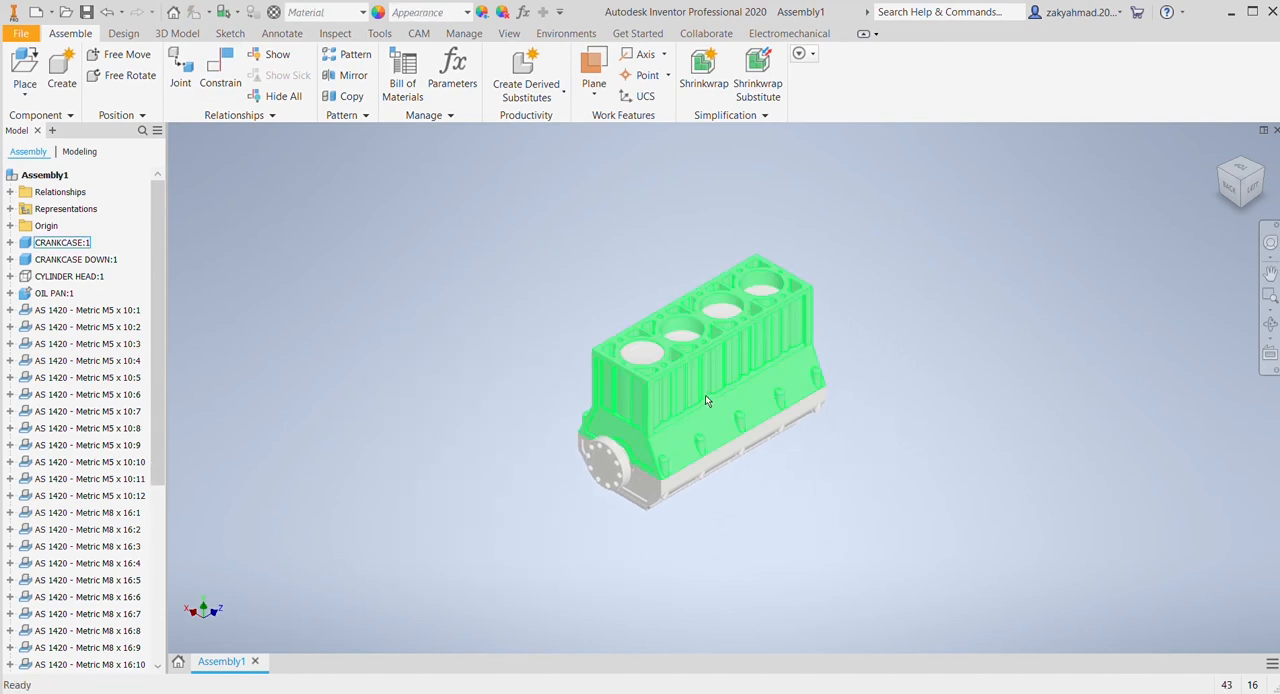
pyautogui.click(606, 460)
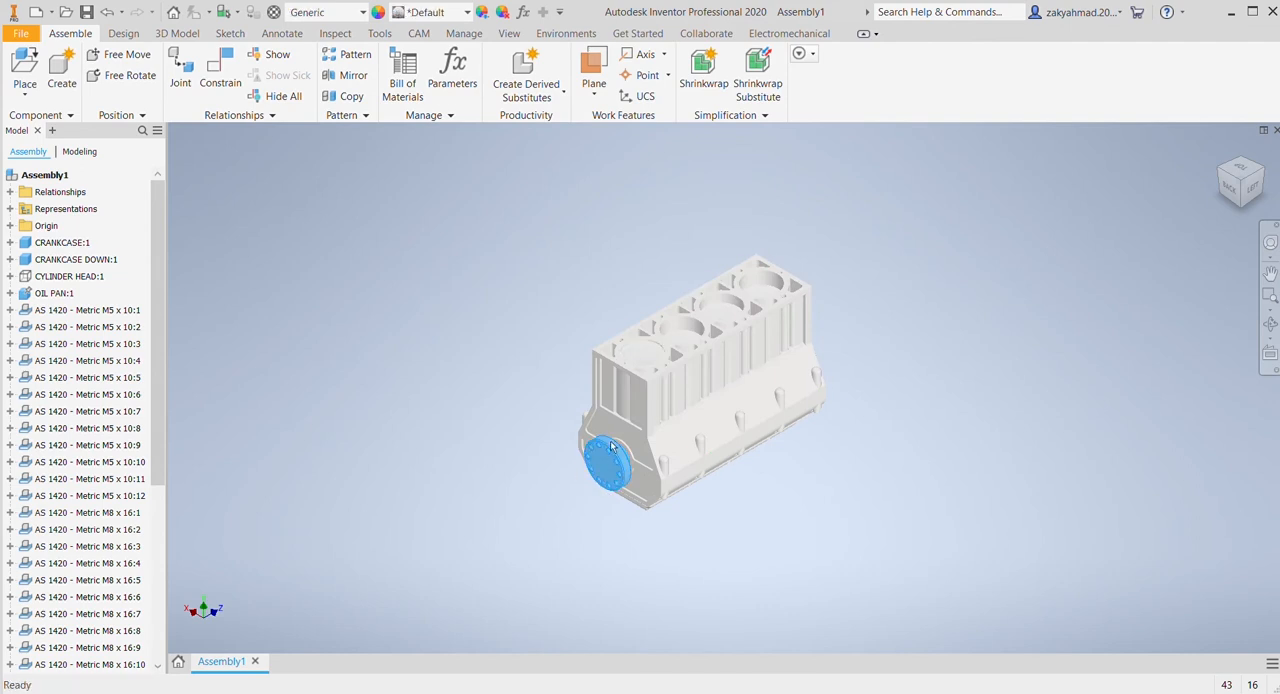
pyautogui.click(685, 396)
pyautogui.hotkey('alt', 'v')
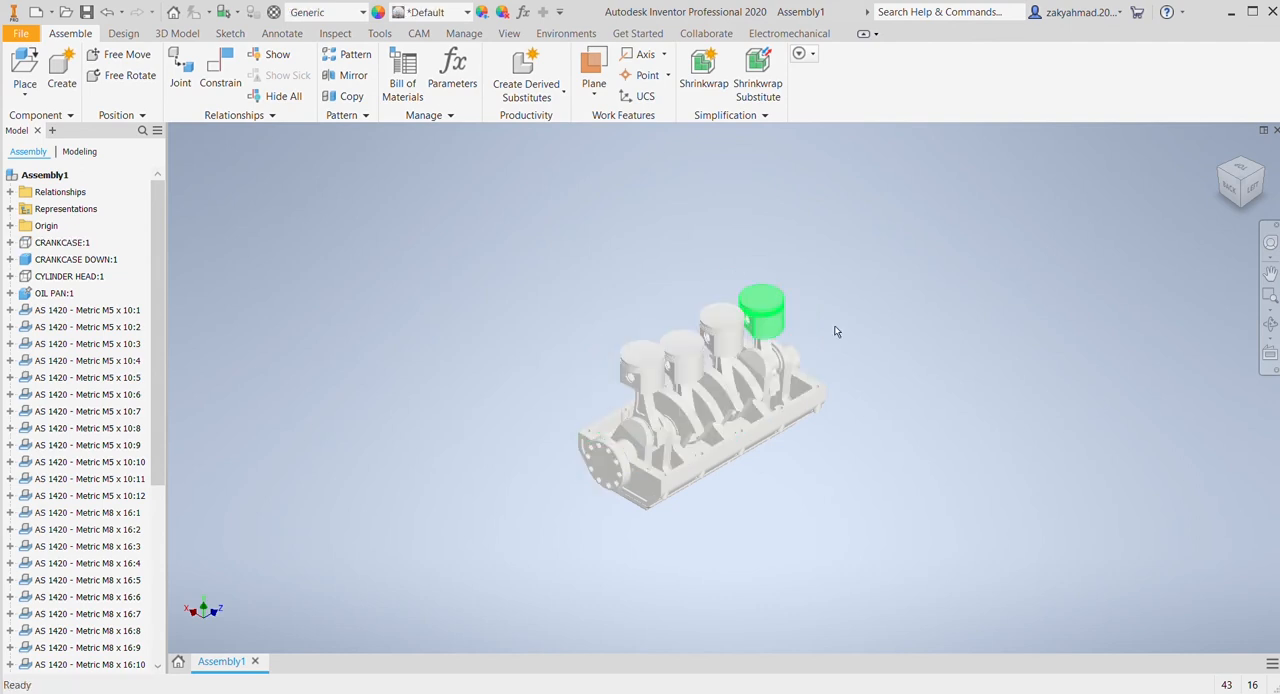
# Step: Raise the second piston assembly from the flange end so its connecting rod's lower bore clears the crankshaft
pyautogui.scroll(-5, 932, 354)
pyautogui.moveTo(786, 362); pyautogui.dragTo(1115, 250, button='middle')
pyautogui.moveTo(1003, 360); pyautogui.dragTo(1140, 295, button='middle')
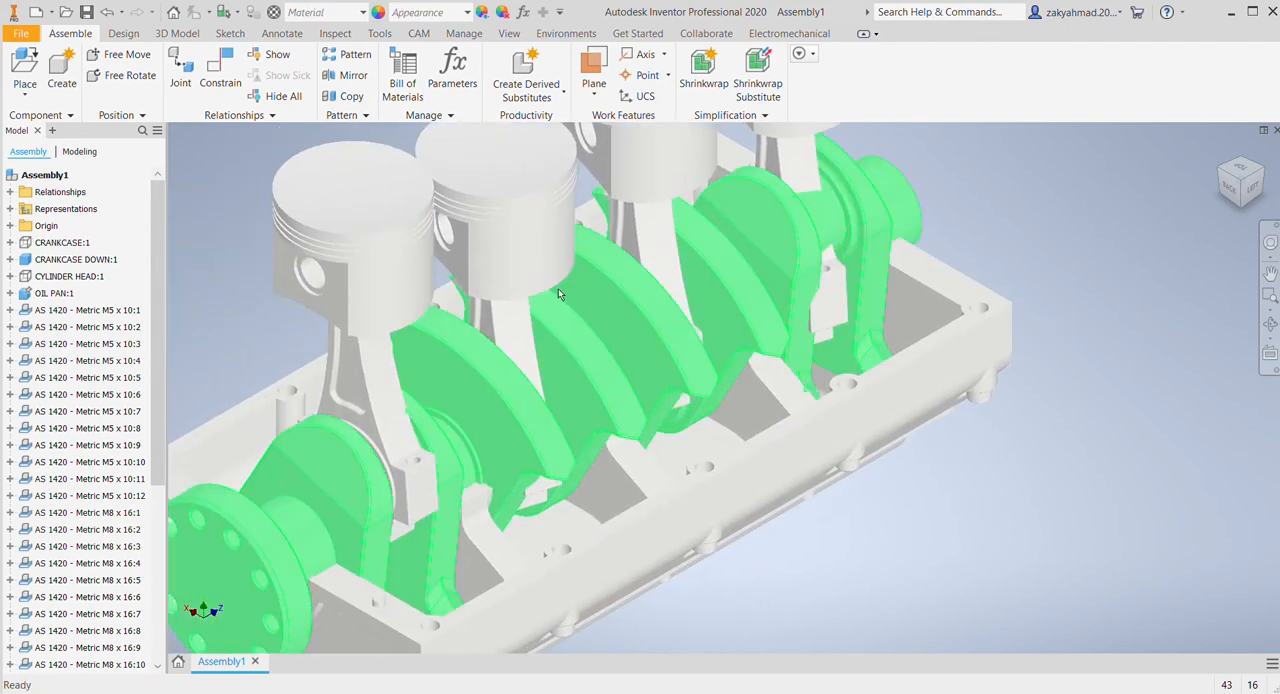
pyautogui.moveTo(511, 234); pyautogui.dragTo(513, 128)
pyautogui.moveTo(1003, 455); pyautogui.dragTo(966, 474)
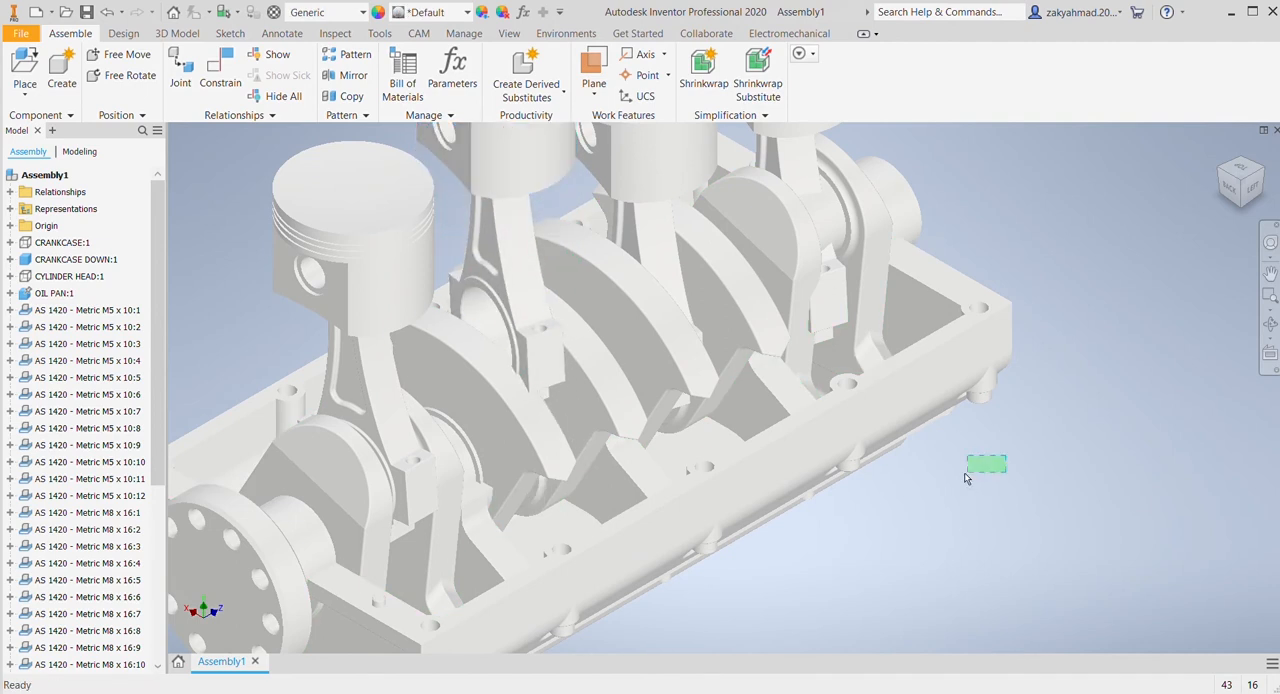
pyautogui.moveTo(941, 422); pyautogui.dragTo(831, 502, button='middle')
pyautogui.click(397, 229)
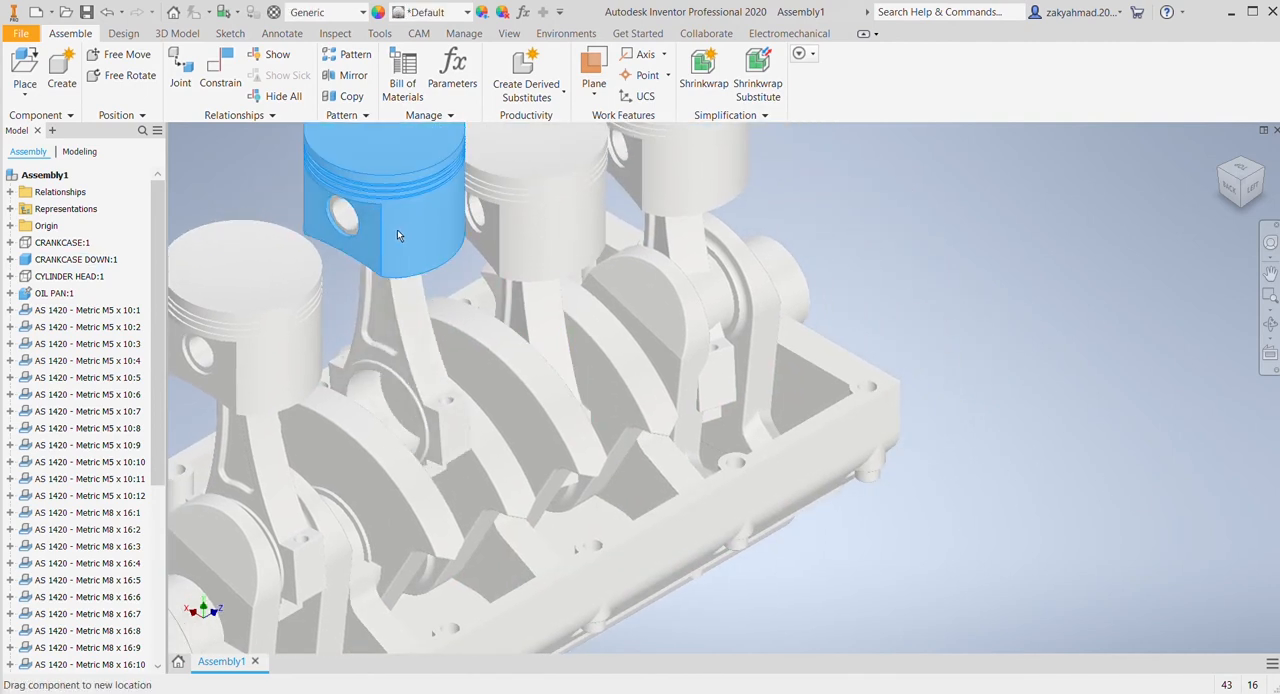
pyautogui.press('Escape')
# Step: Constrain the lower bore of the second piston's connecting rod to the axis of its crankpin on the crankshaft
pyautogui.click(220, 75)
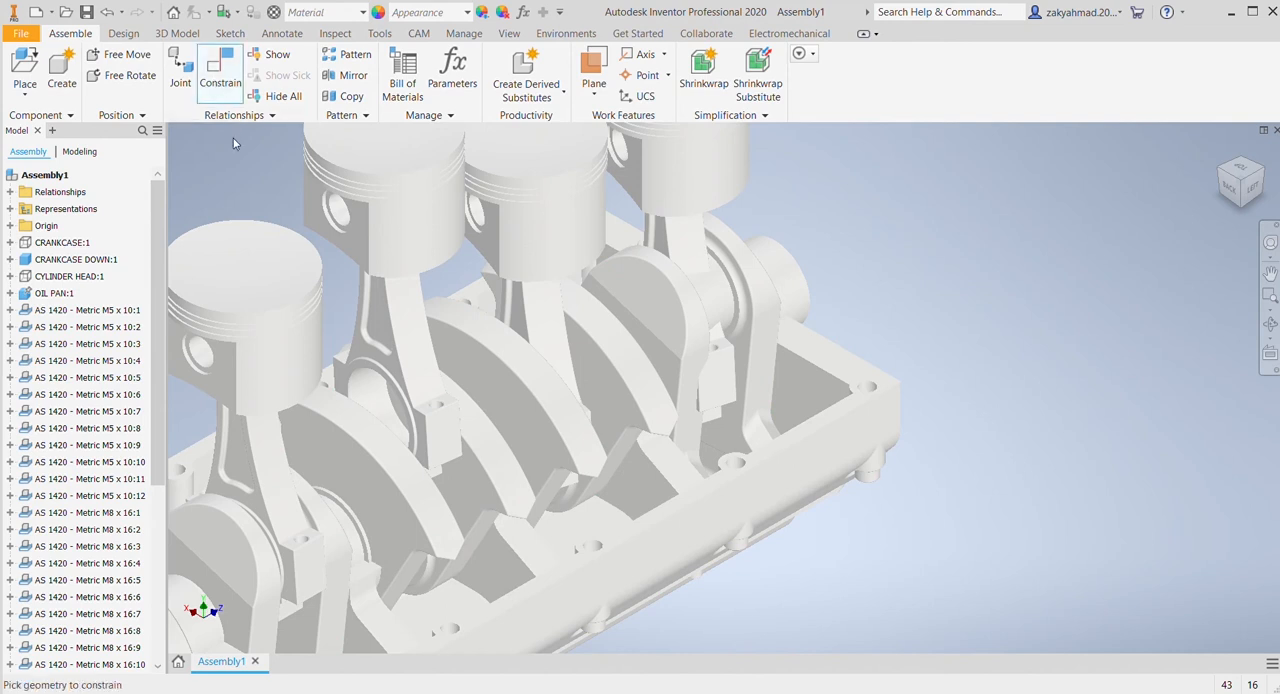
pyautogui.scroll(-3, 643, 363)
pyautogui.scroll(2, 655, 382)
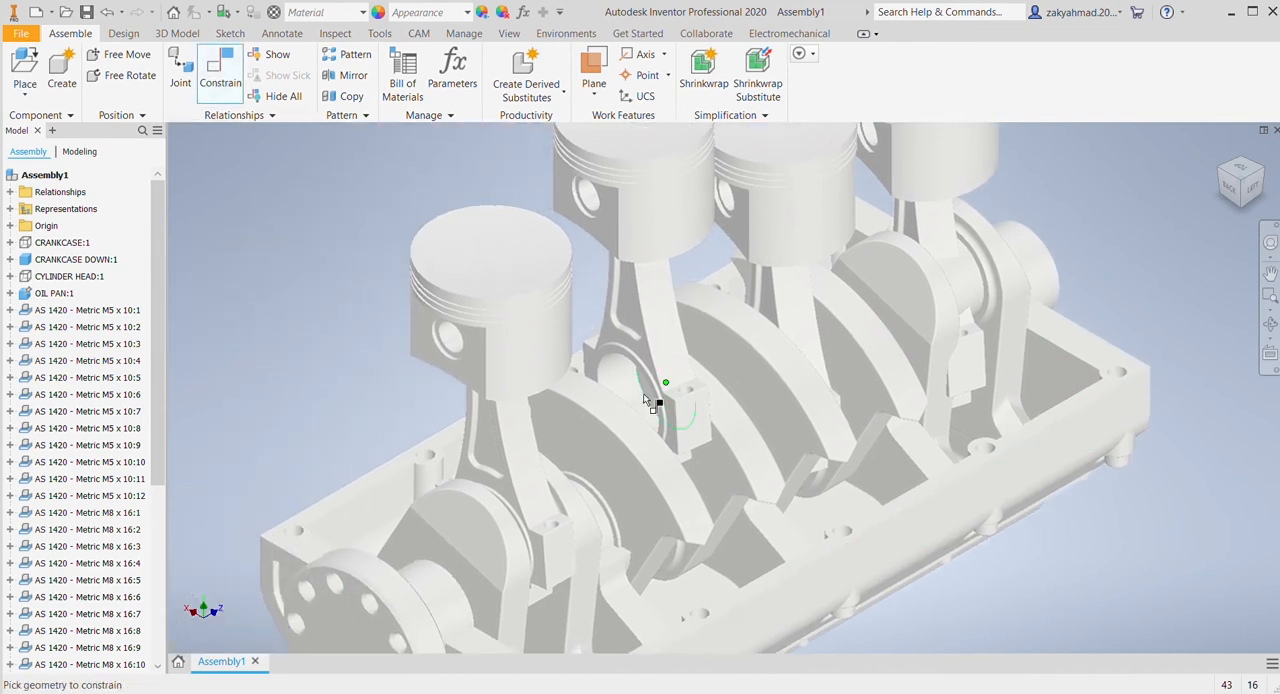
pyautogui.scroll(4, 640, 395)
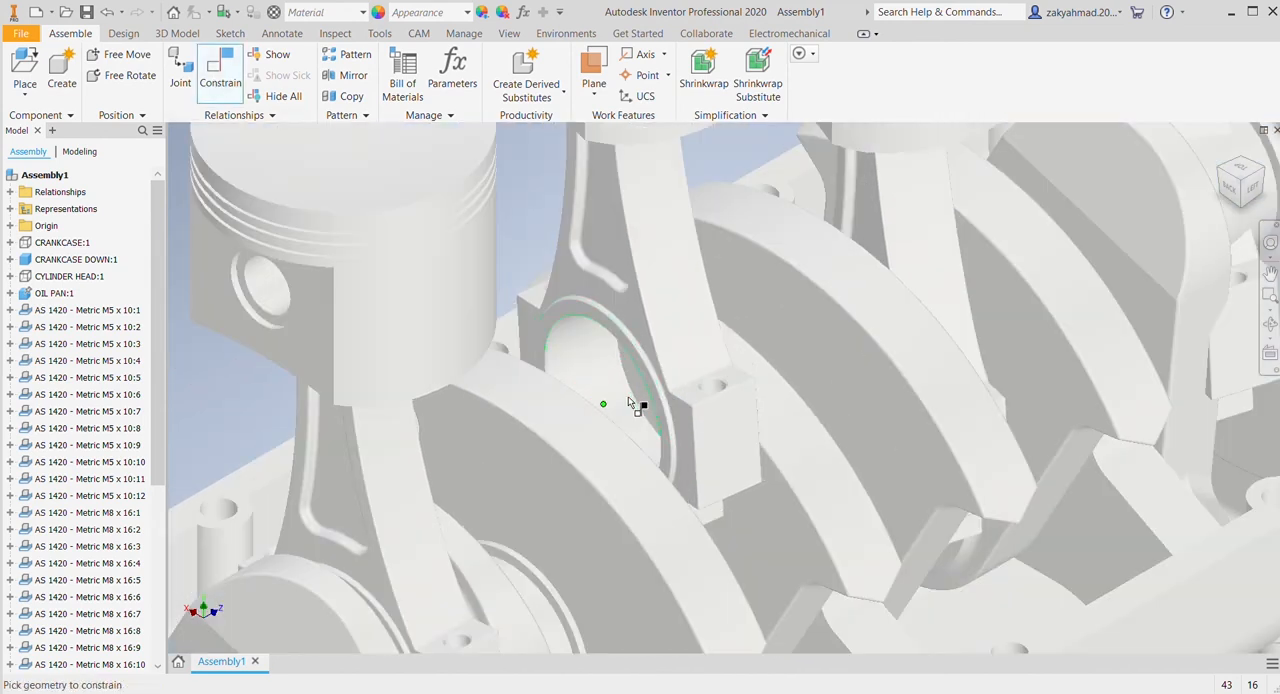
pyautogui.click(575, 337)
pyautogui.moveTo(834, 500); pyautogui.dragTo(634, 292, button='middle')
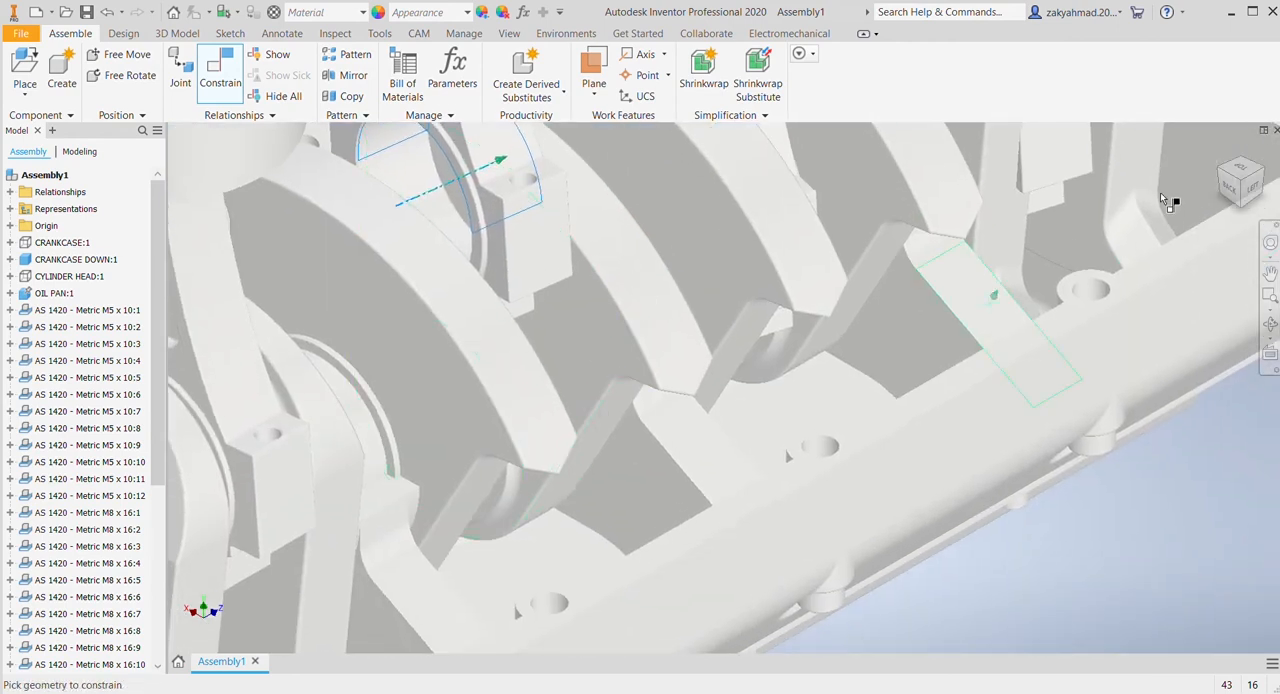
pyautogui.moveTo(1241, 188); pyautogui.dragTo(1208, 174)
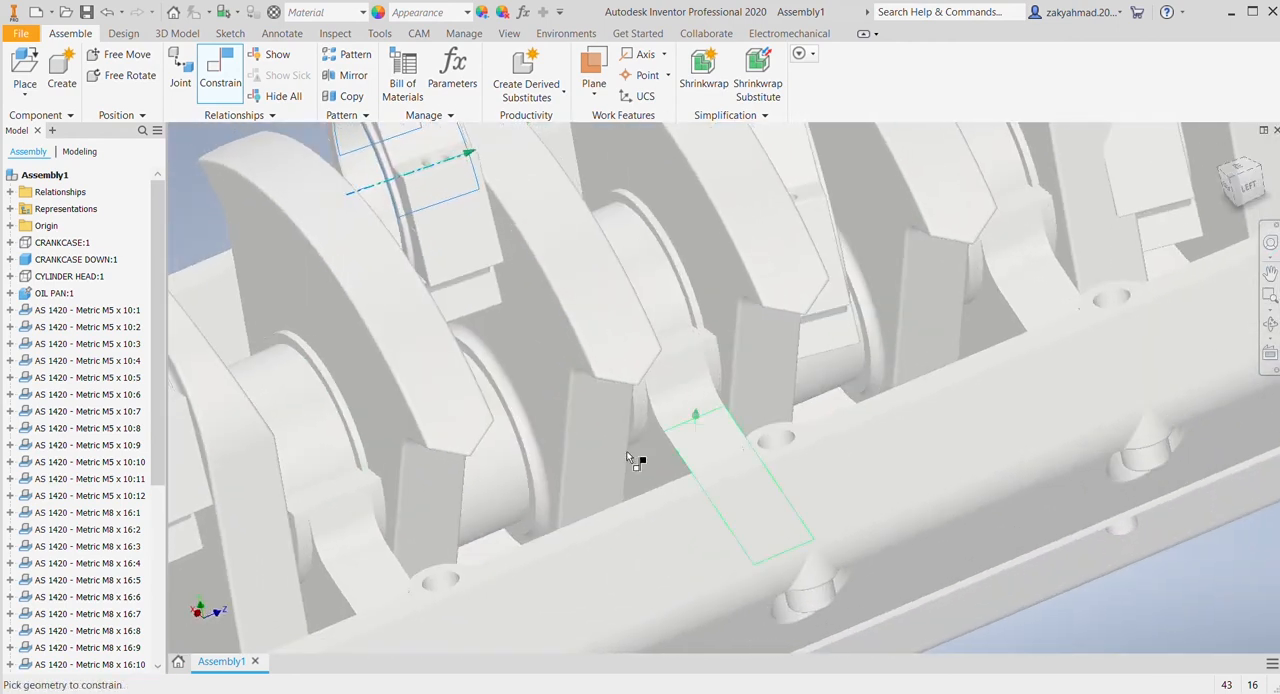
pyautogui.click(478, 484)
pyautogui.click(381, 308)
pyautogui.scroll(-3, 689, 430)
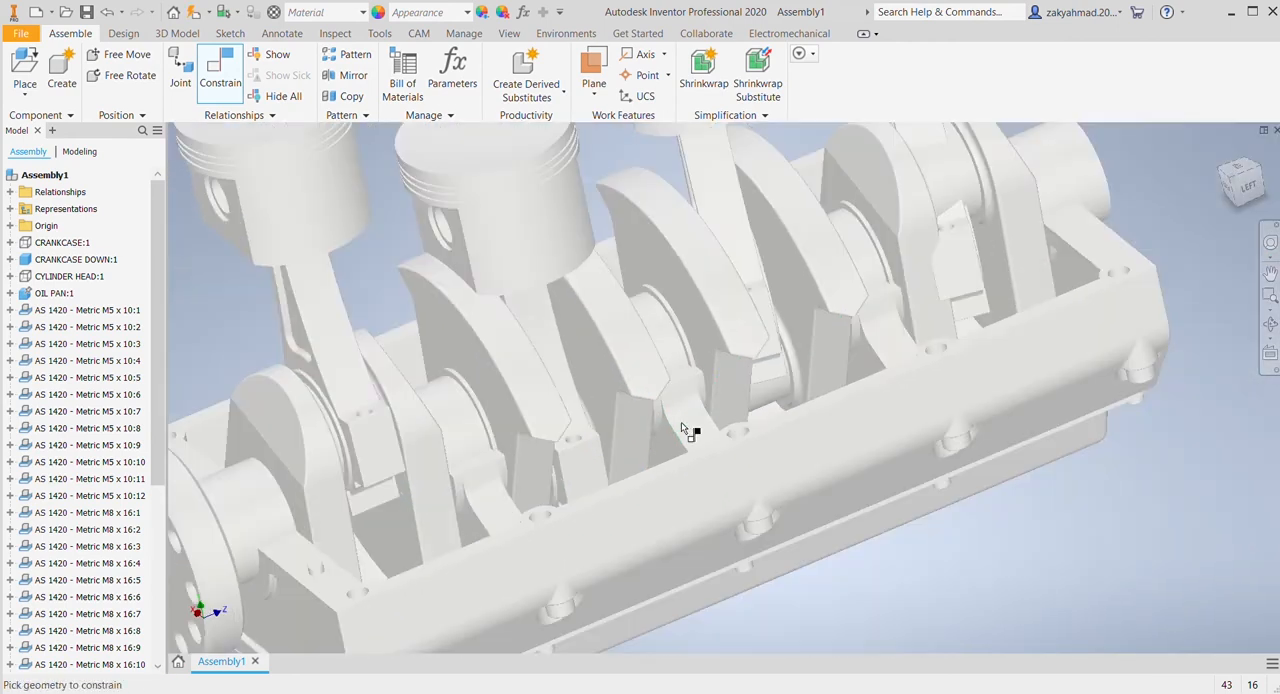
pyautogui.moveTo(690, 432); pyautogui.dragTo(774, 640, button='middle')
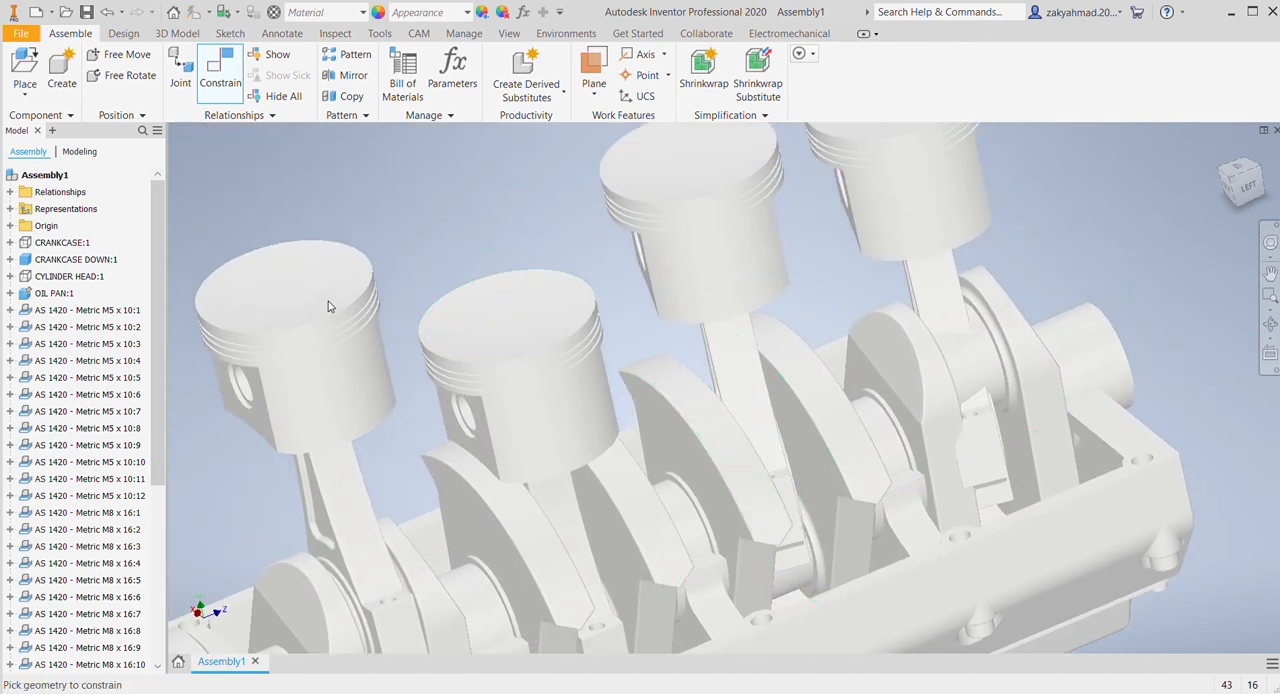
pyautogui.press('Escape')
pyautogui.moveTo(757, 266)
pyautogui.mouseDown()
pyautogui.moveTo(786, 255)
pyautogui.moveTo(772, 258)
pyautogui.mouseUp()
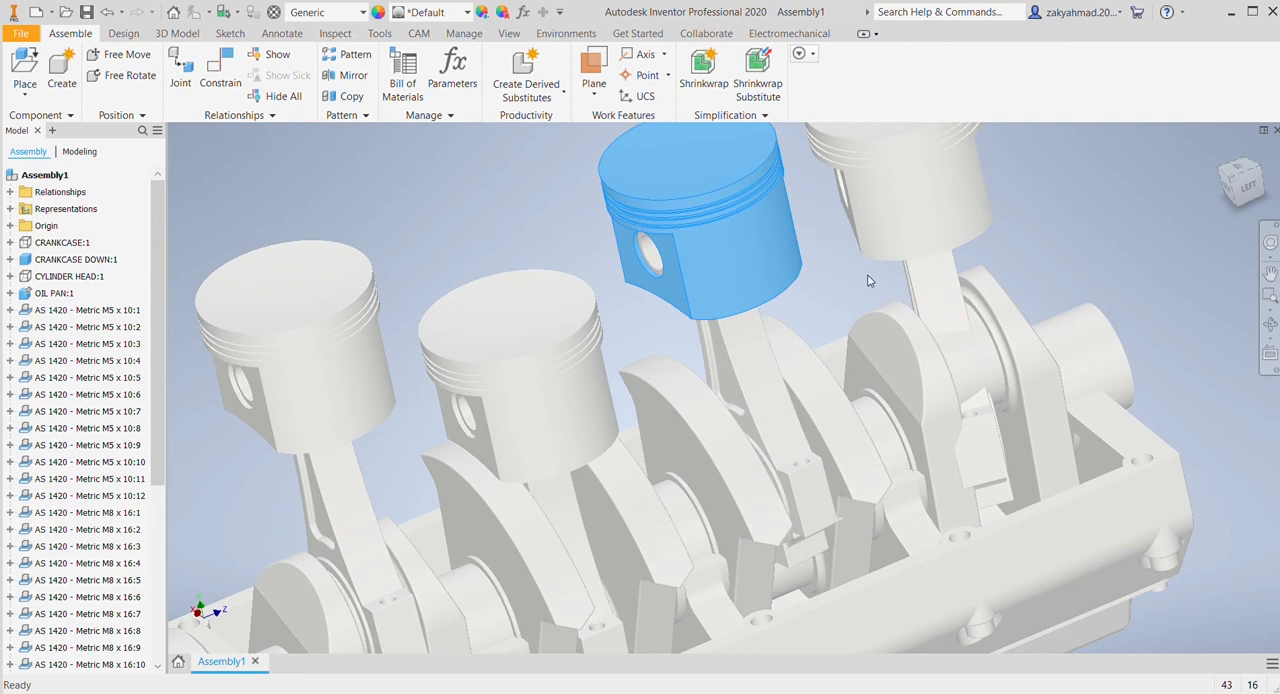
pyautogui.click(220, 70)
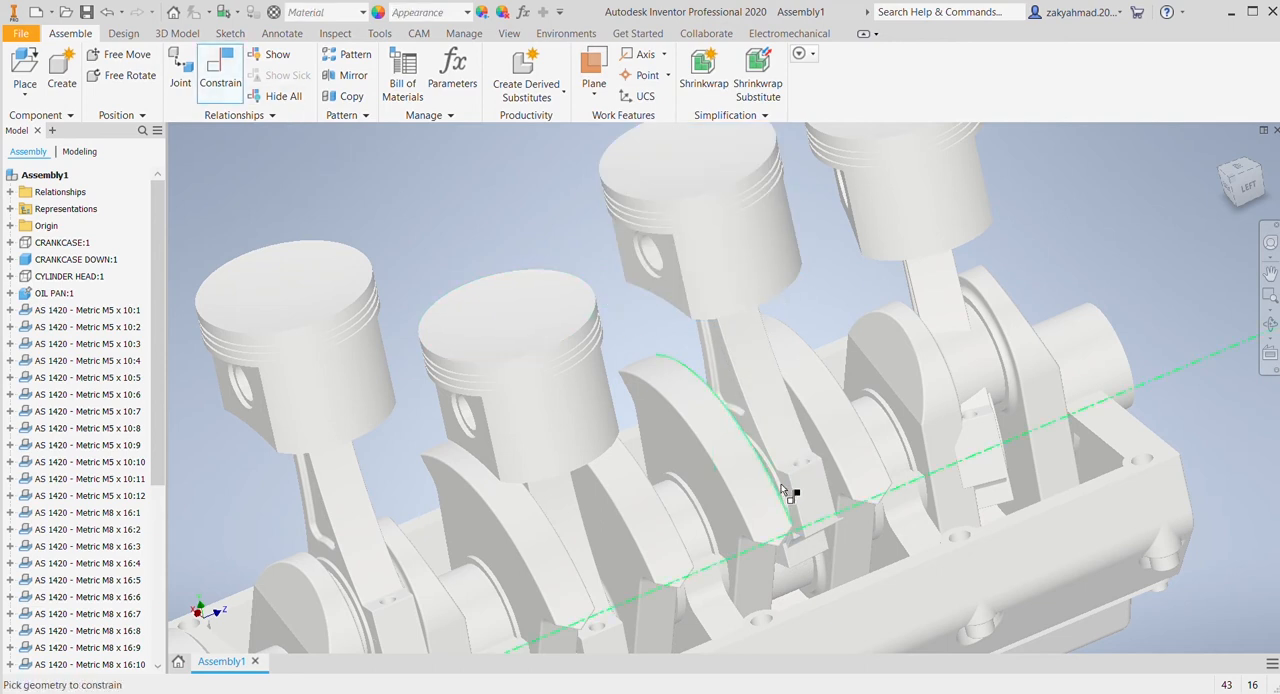
pyautogui.scroll(-3, 805, 480)
pyautogui.scroll(5, 765, 440)
pyautogui.scroll(-4, 783, 394)
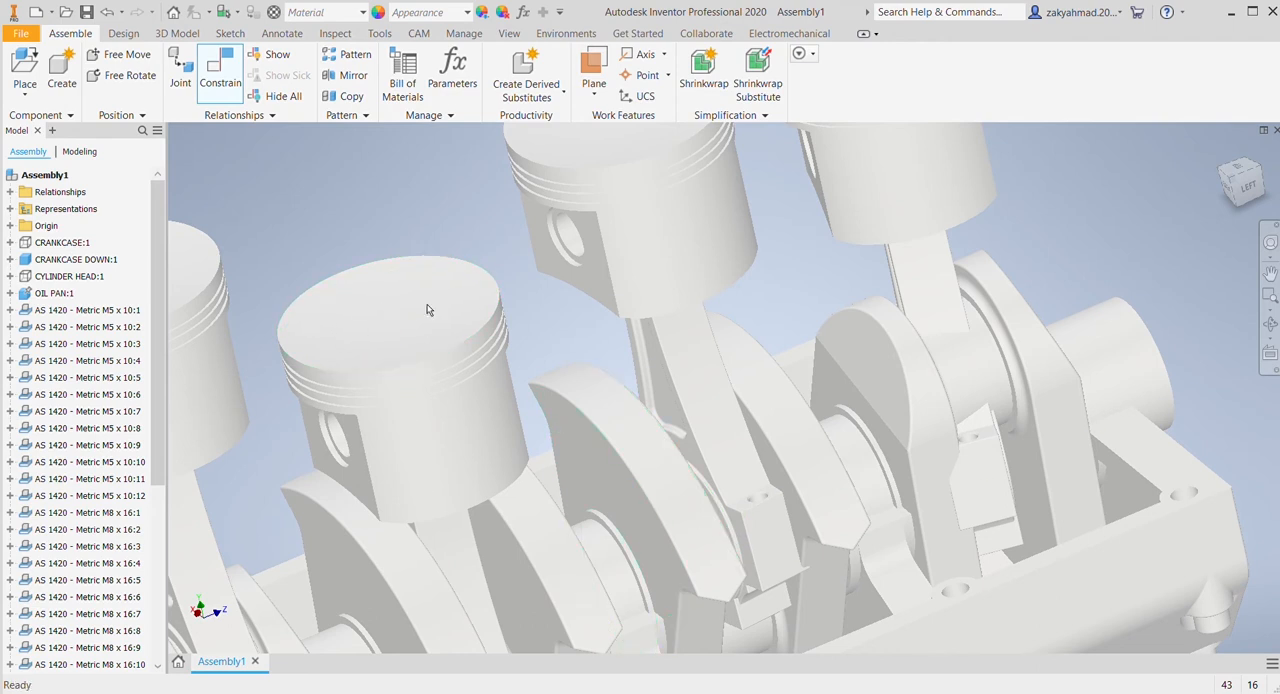
pyautogui.press('Escape')
# Step: Raise the third piston assembly and constrain its connecting rod bore to the axis of the third crankpin
pyautogui.click(675, 350)
pyautogui.moveTo(630, 243); pyautogui.dragTo(622, 121)
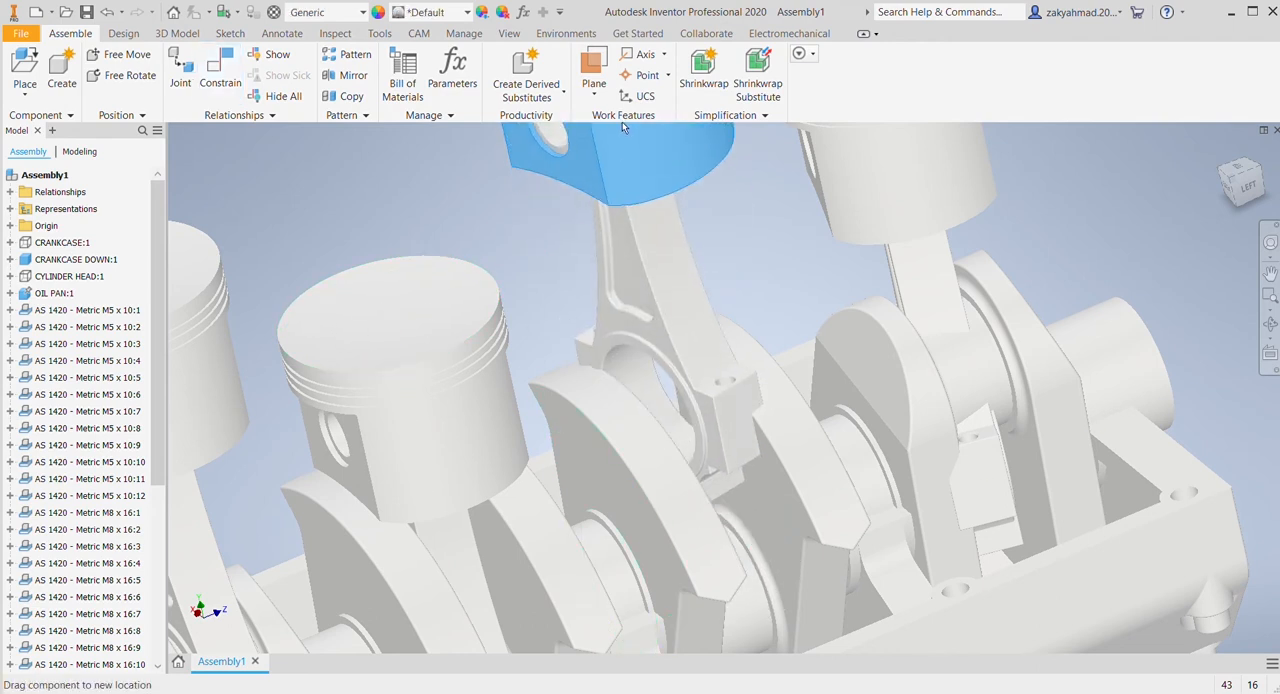
pyautogui.click(219, 68)
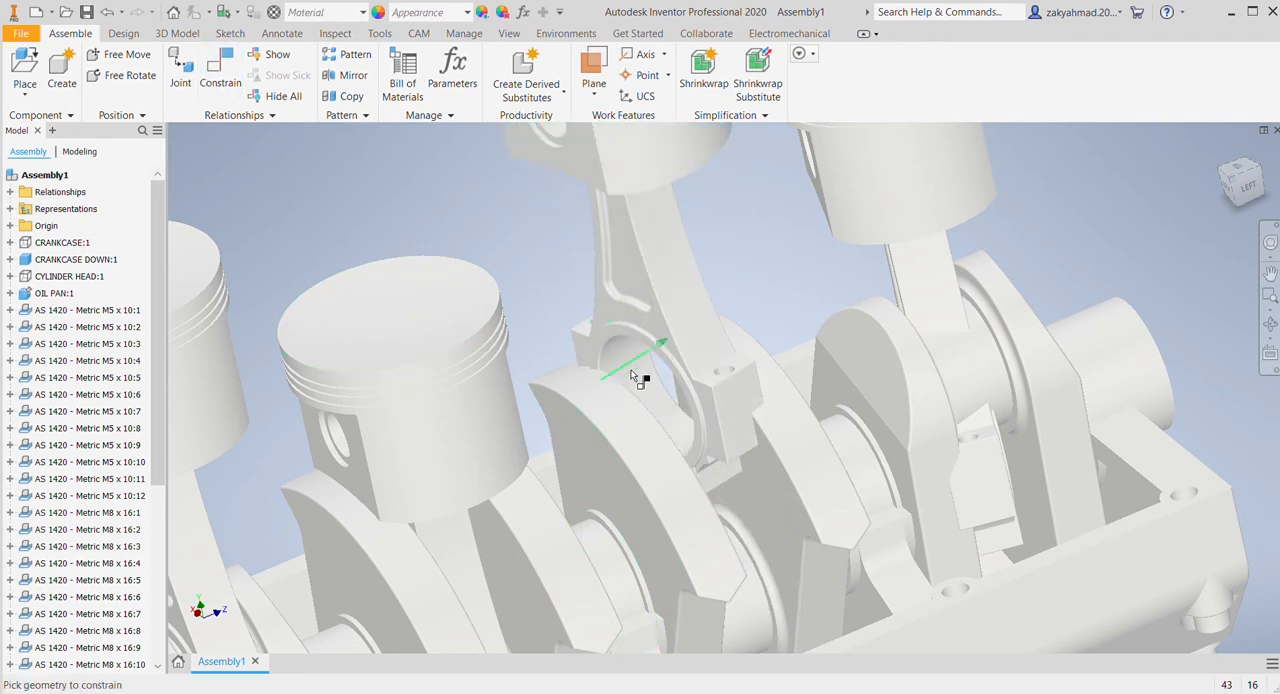
pyautogui.click(637, 376)
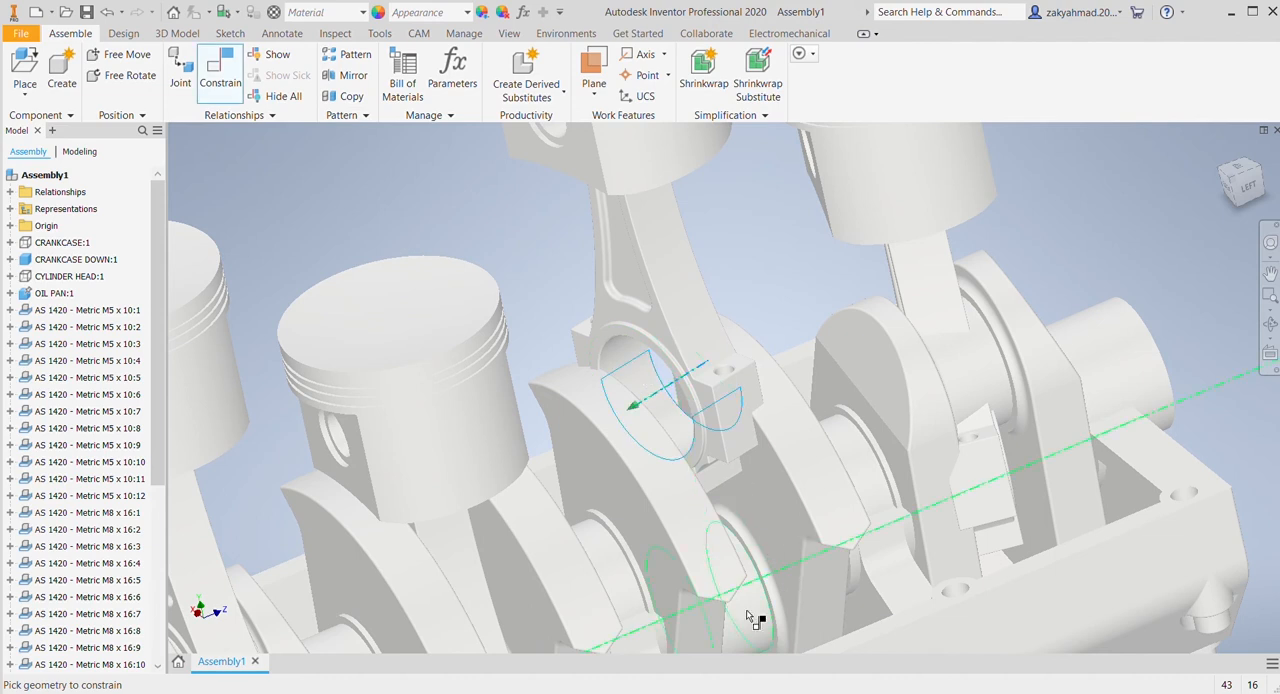
pyautogui.click(748, 614)
pyautogui.click(448, 310)
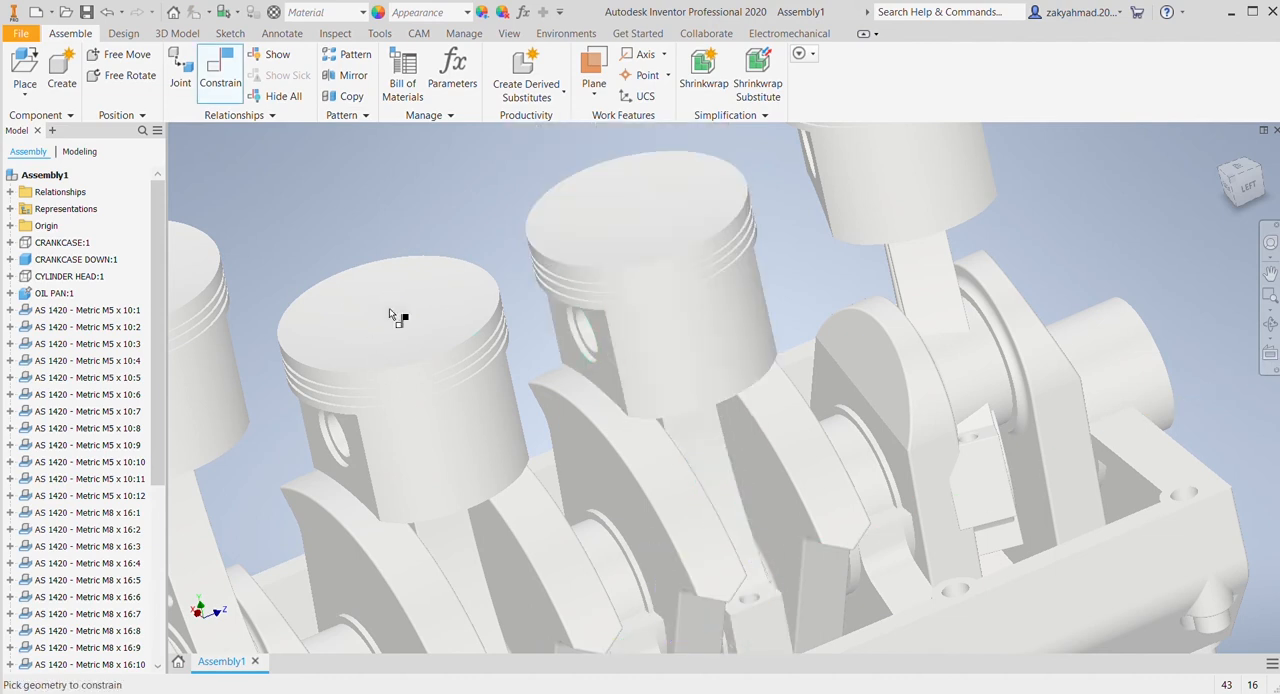
pyautogui.click(408, 308)
# Step: Raise the fourth piston assembly and constrain its connecting rod bore to the axis of the fourth crankpin
pyautogui.moveTo(865, 203); pyautogui.dragTo(880, 14)
pyautogui.click(222, 84)
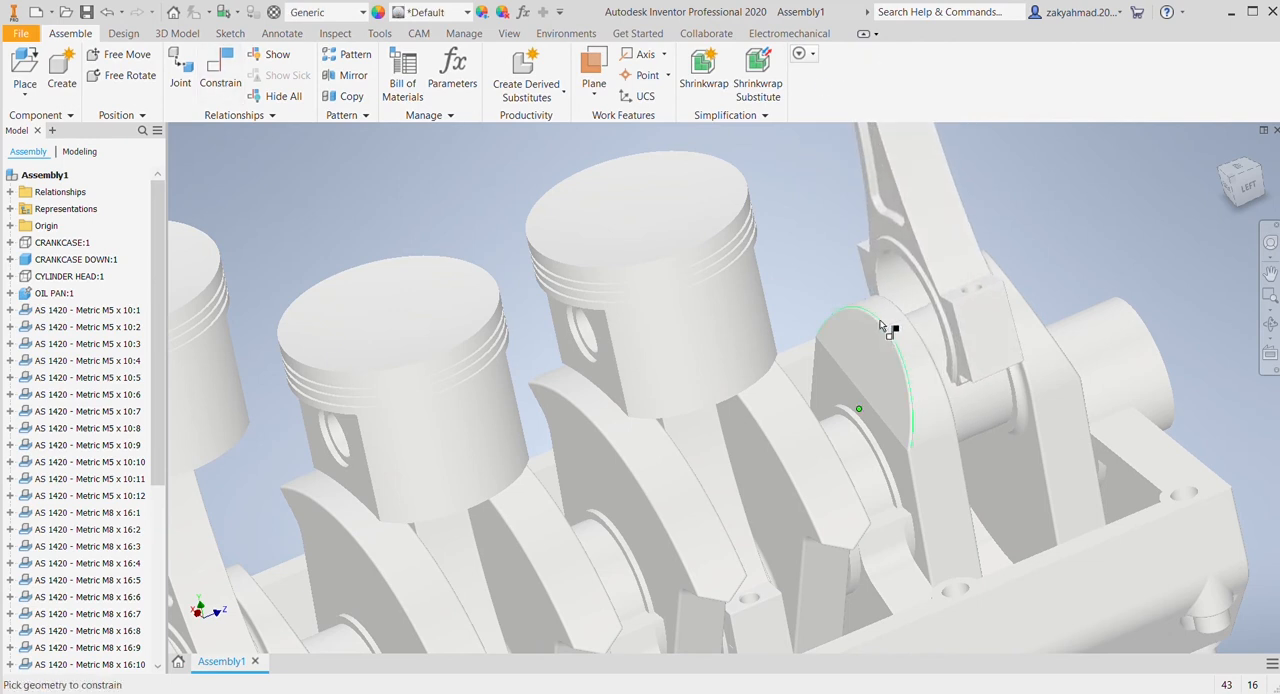
pyautogui.click(917, 307)
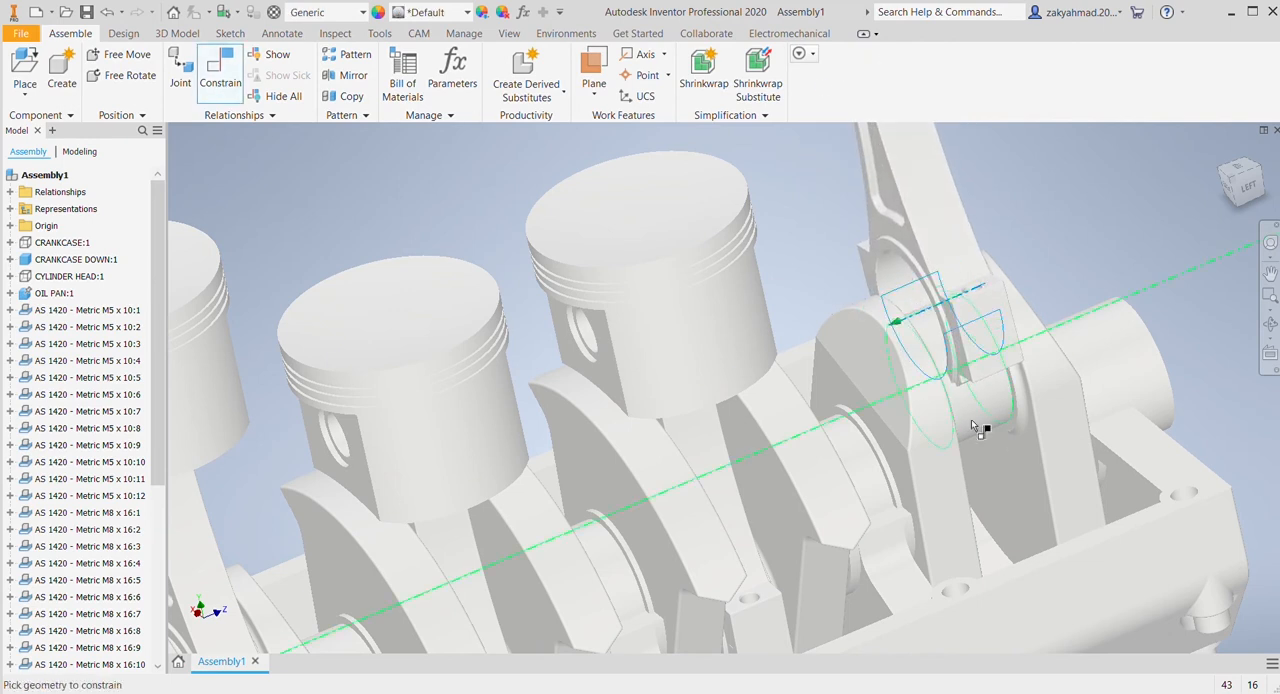
pyautogui.click(970, 425)
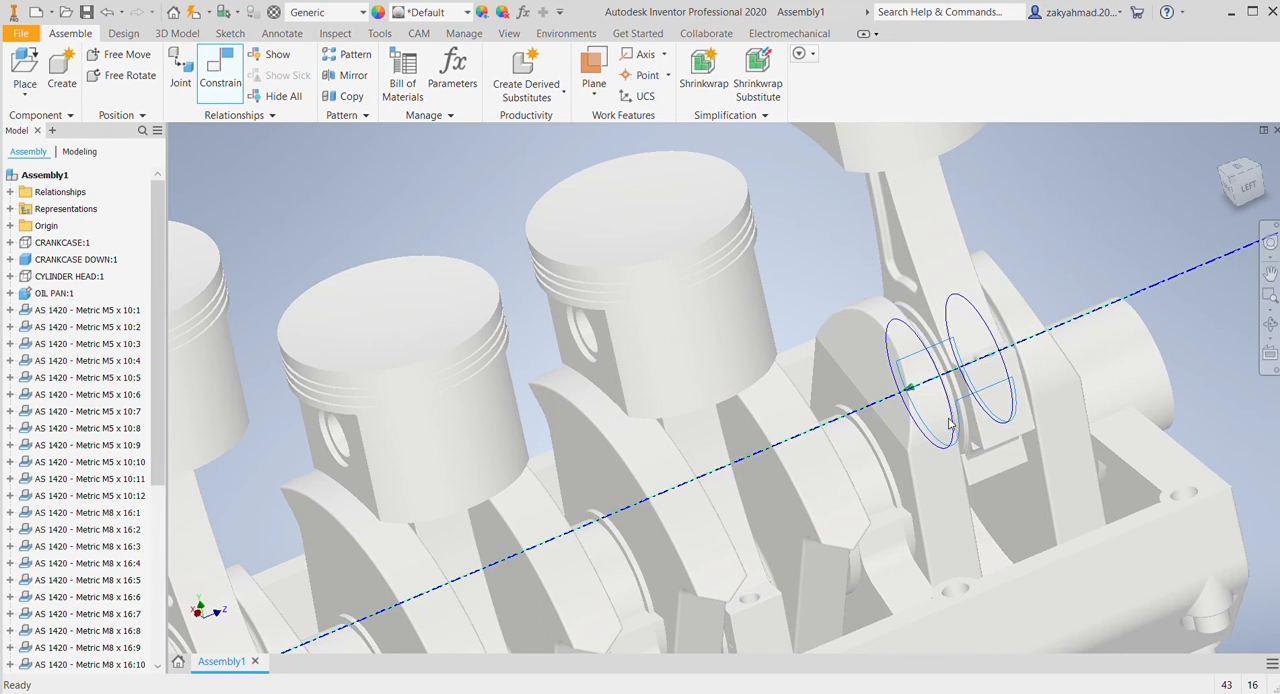
pyautogui.click(281, 300)
# Step: Make CRANKCASE:1 visible again, turn the crankshaft by its flange and return to the isometric view
pyautogui.scroll(5, 803, 289)
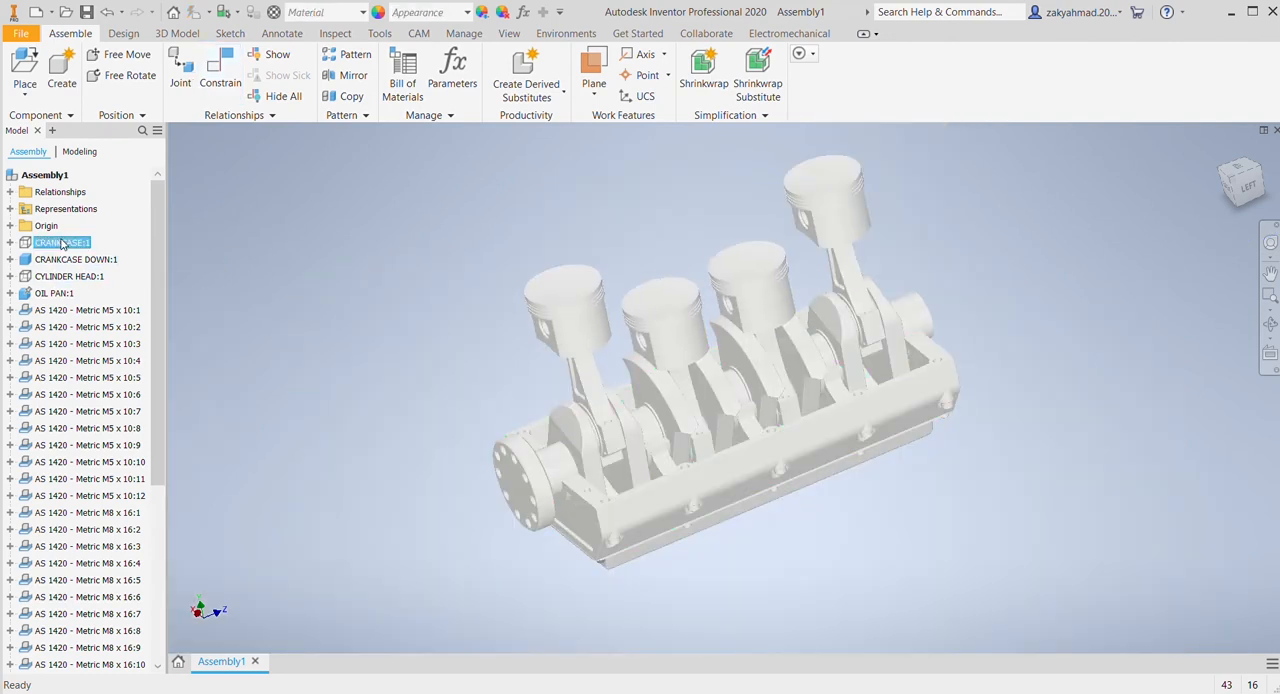
pyautogui.click(108, 525)
pyautogui.moveTo(422, 386); pyautogui.dragTo(476, 396, button='middle')
pyautogui.moveTo(583, 486); pyautogui.dragTo(632, 500)
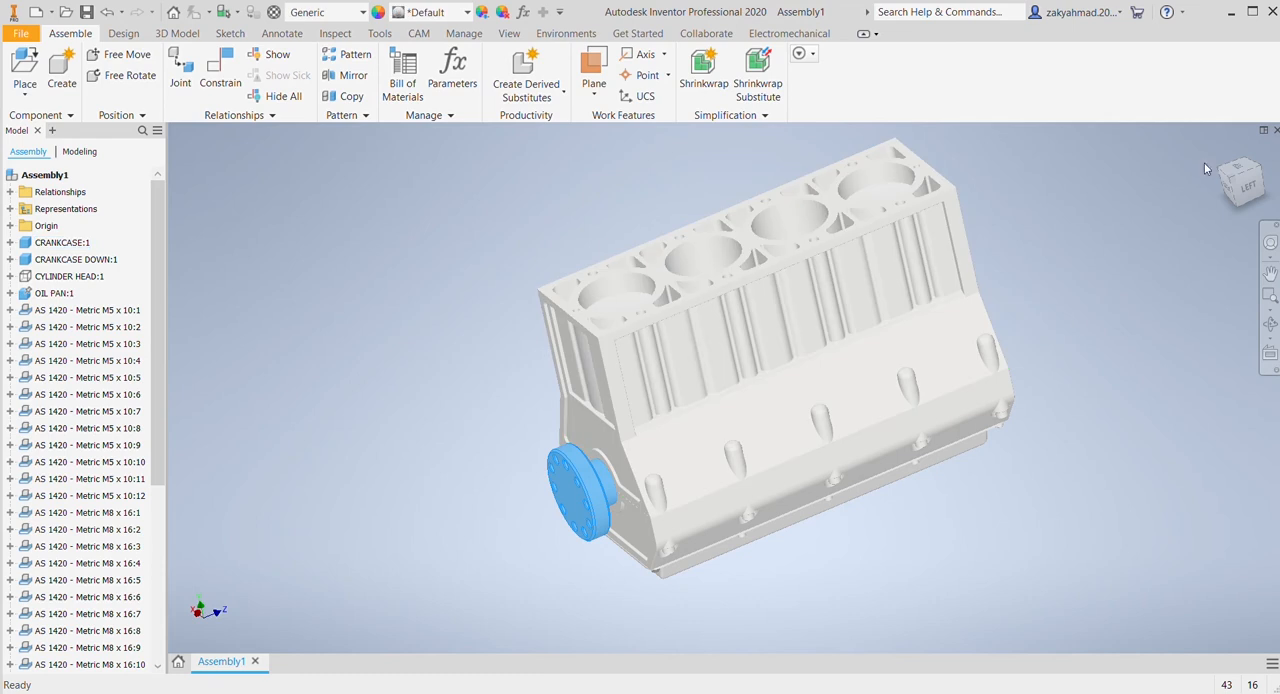
pyautogui.click(1232, 174)
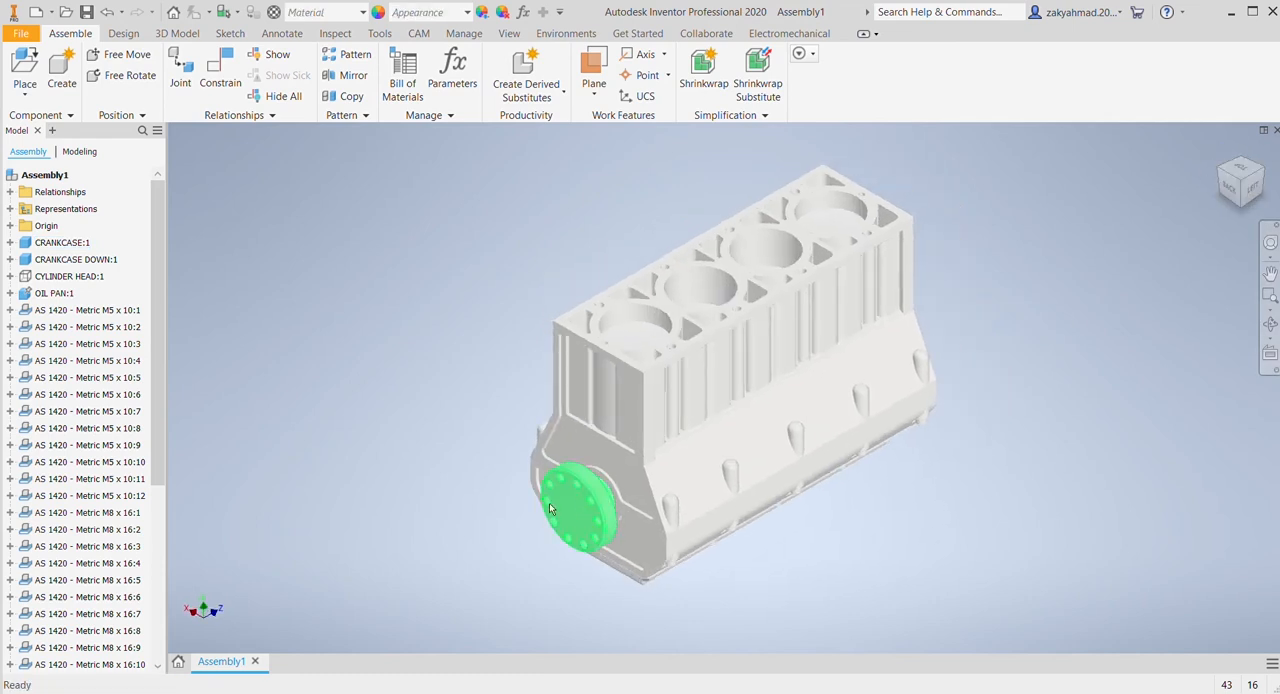
# Step: Rotate the crankshaft by its flange to check how the pistons travel in the cylinder bores
pyautogui.moveTo(549, 503)
pyautogui.mouseDown()
pyautogui.moveTo(594, 484)
pyautogui.moveTo(567, 516)
pyautogui.moveTo(622, 530)
pyautogui.moveTo(567, 491)
pyautogui.moveTo(617, 567)
pyautogui.moveTo(557, 510)
pyautogui.moveTo(594, 560)
pyautogui.moveTo(563, 512)
pyautogui.mouseUp()
pyautogui.click(1082, 428)
pyautogui.moveTo(1082, 428); pyautogui.dragTo(1039, 441, button='middle')
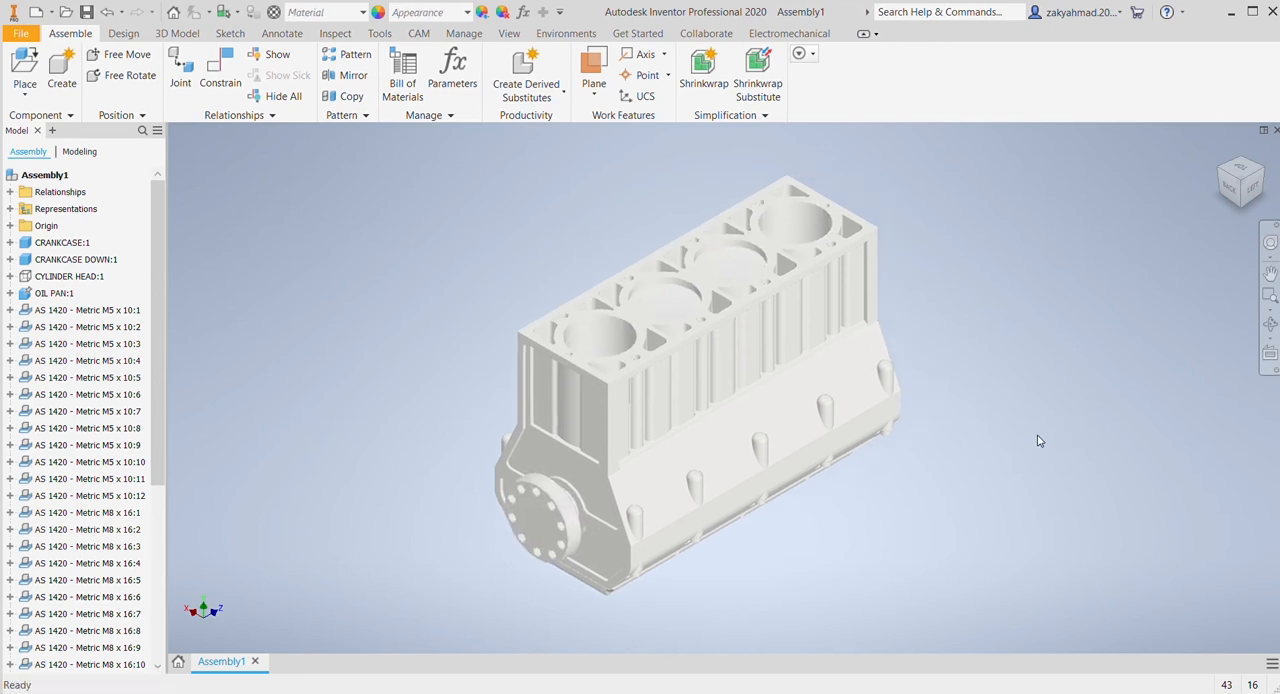
# Step: Make CYLINDER HEAD:1 visible on top of the crankcase and turn the crankshaft by its flange
pyautogui.click(53, 280)
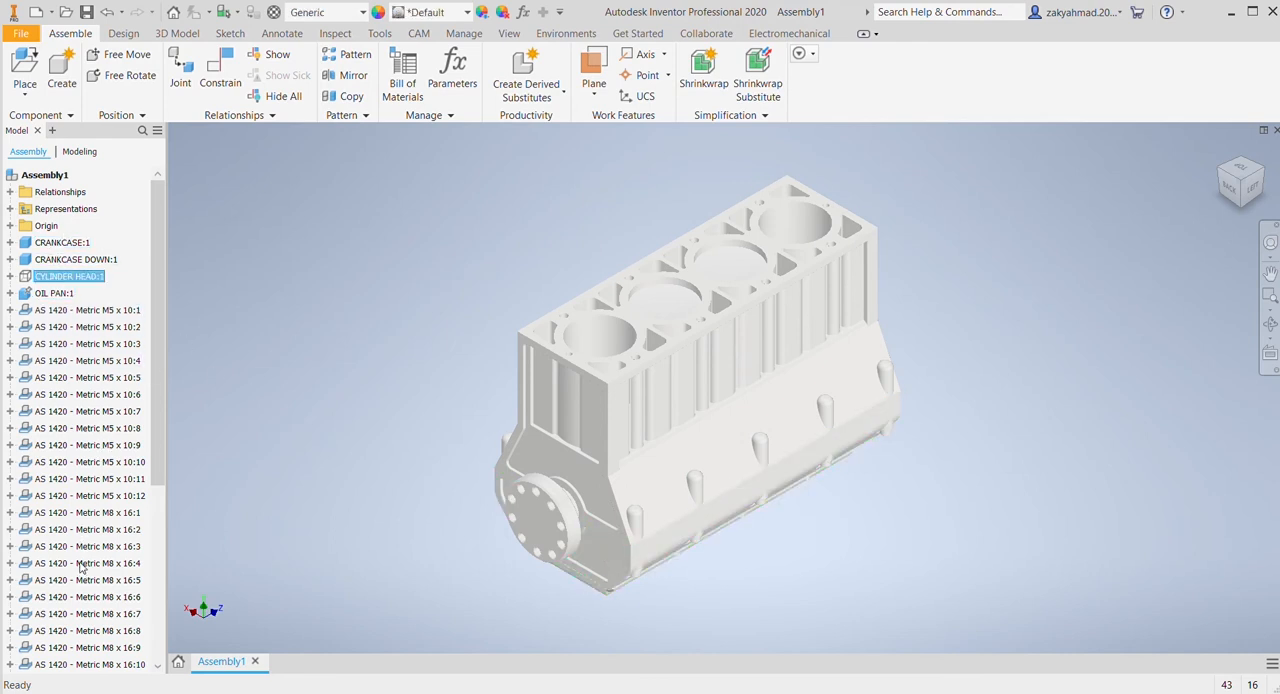
pyautogui.hotkey('alt', 'v')
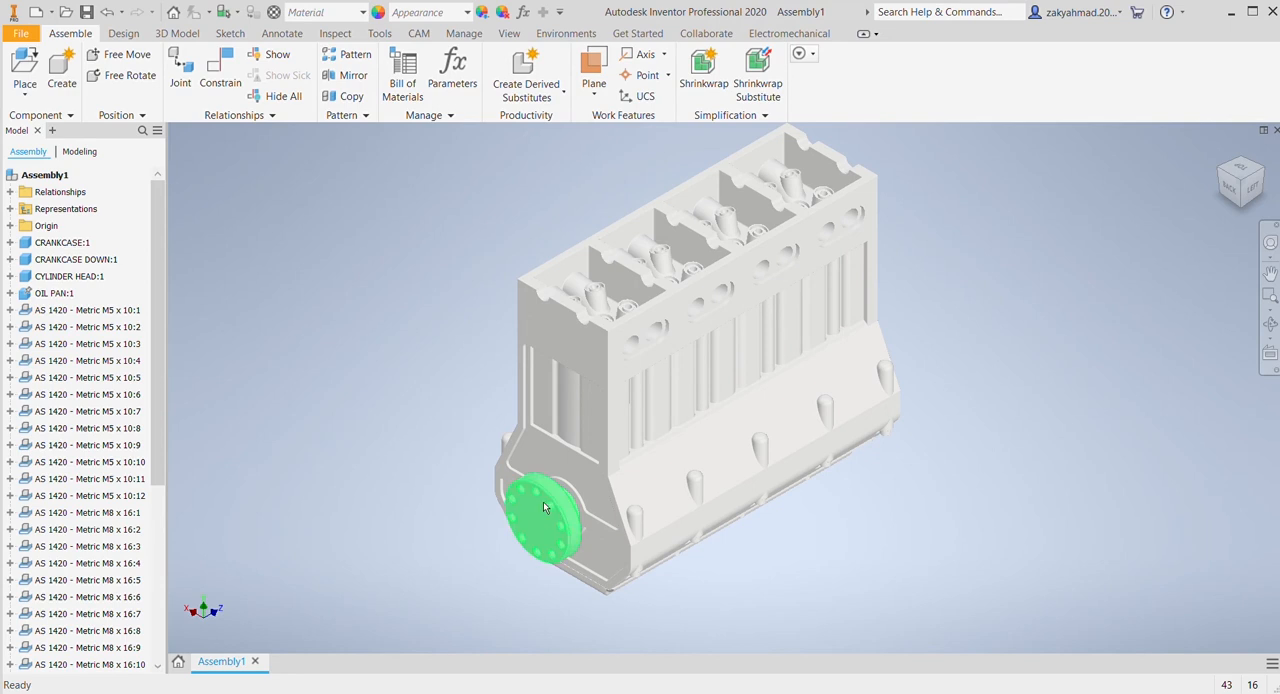
pyautogui.moveTo(544, 504); pyautogui.dragTo(499, 522)
pyautogui.click(391, 309)
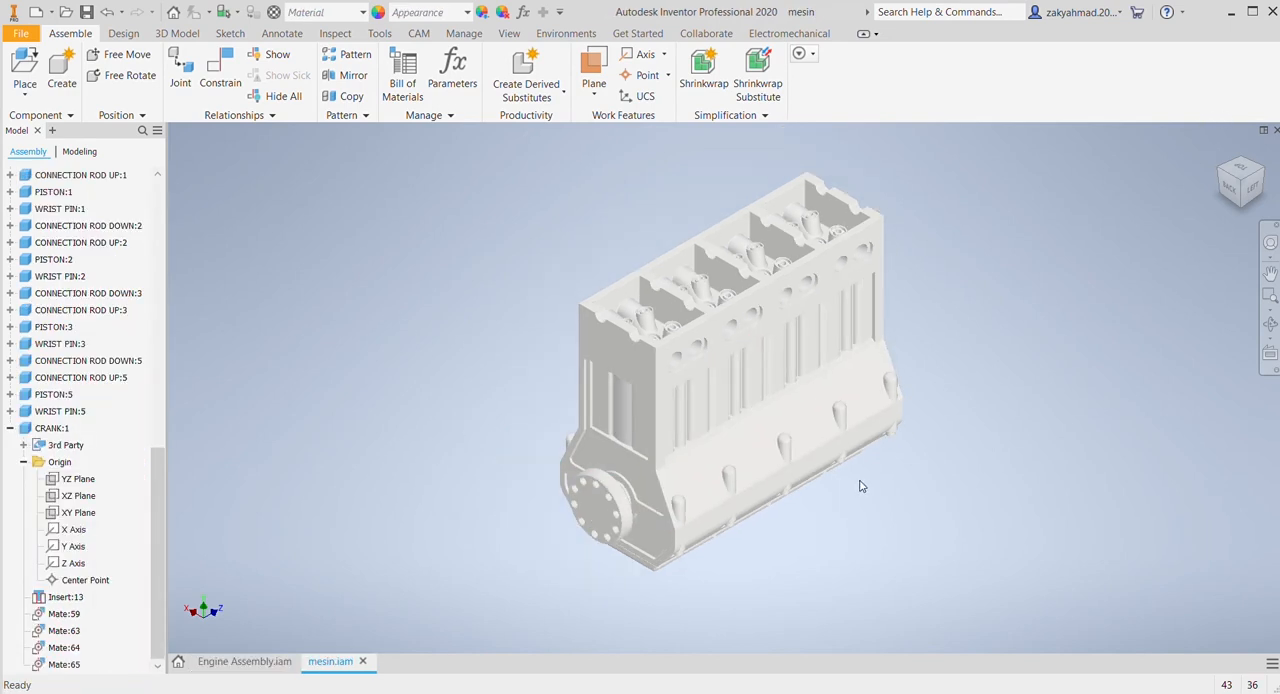
# Step: Place two copies of the CAMSHAFT component side by side next to the cylinder head
pyautogui.scroll(-3, 620, 222)
pyautogui.moveTo(694, 230); pyautogui.dragTo(452, 238, button='middle')
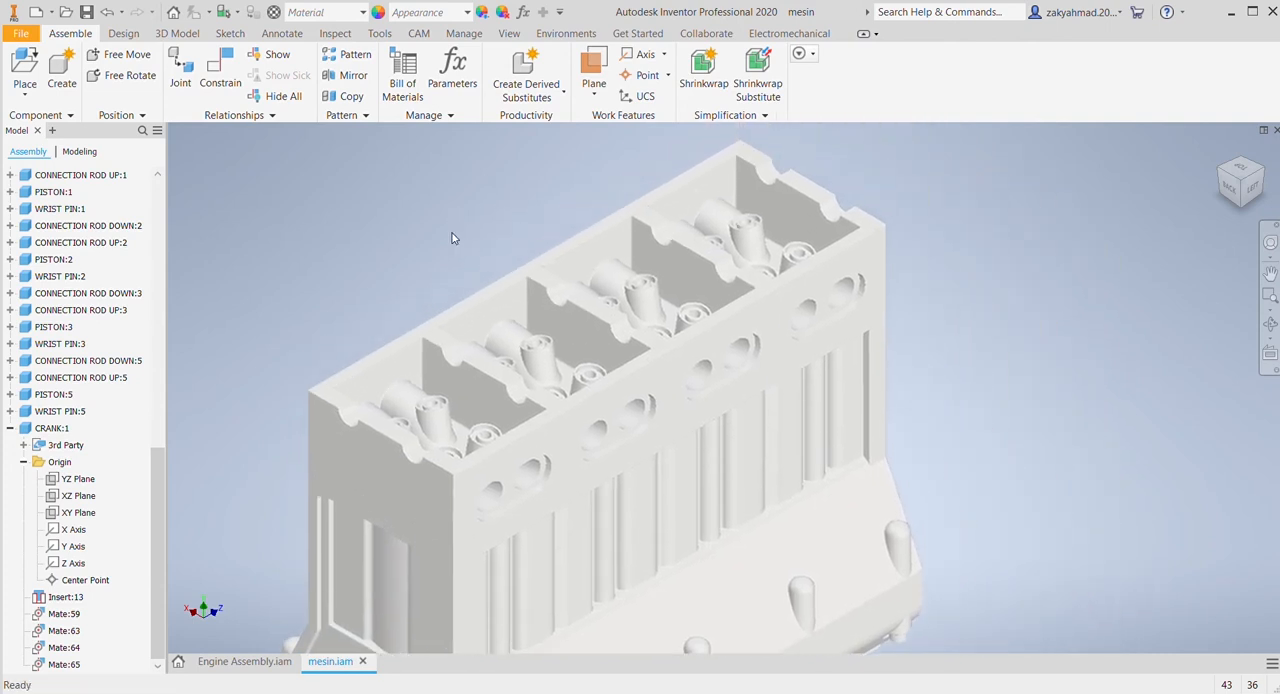
pyautogui.click(24, 70)
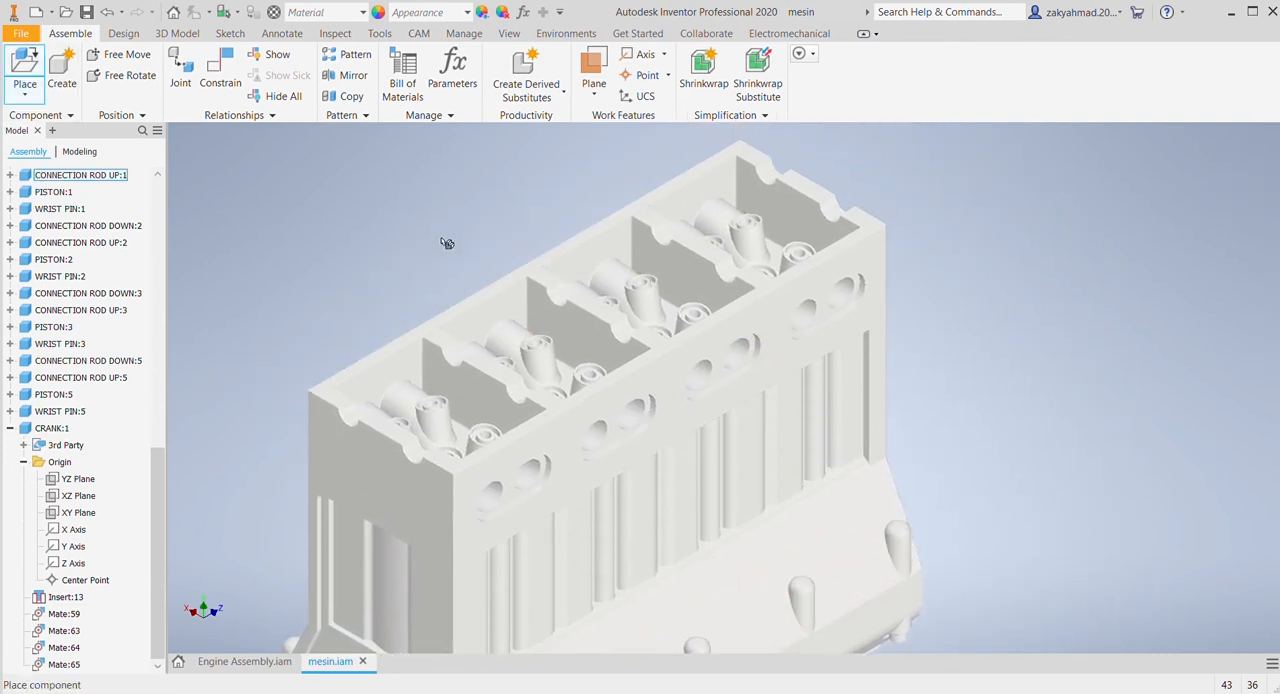
pyautogui.scroll(-3, 400, 225)
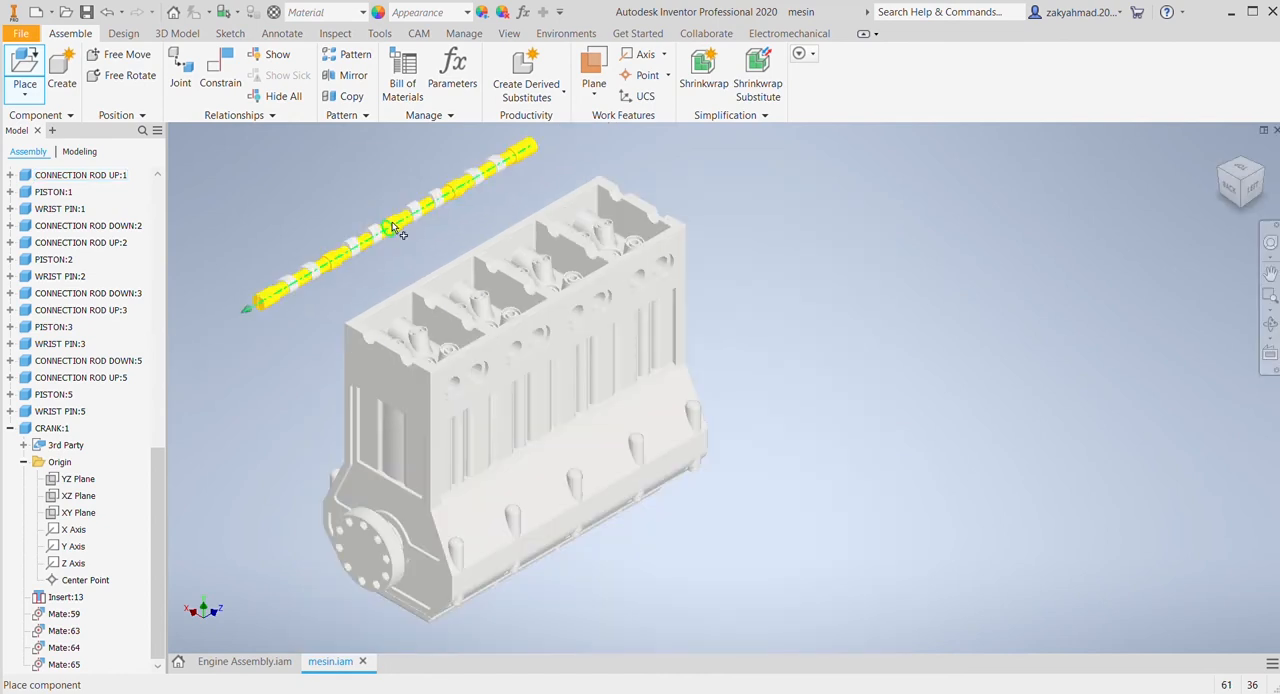
pyautogui.click(416, 238)
pyautogui.click(420, 240)
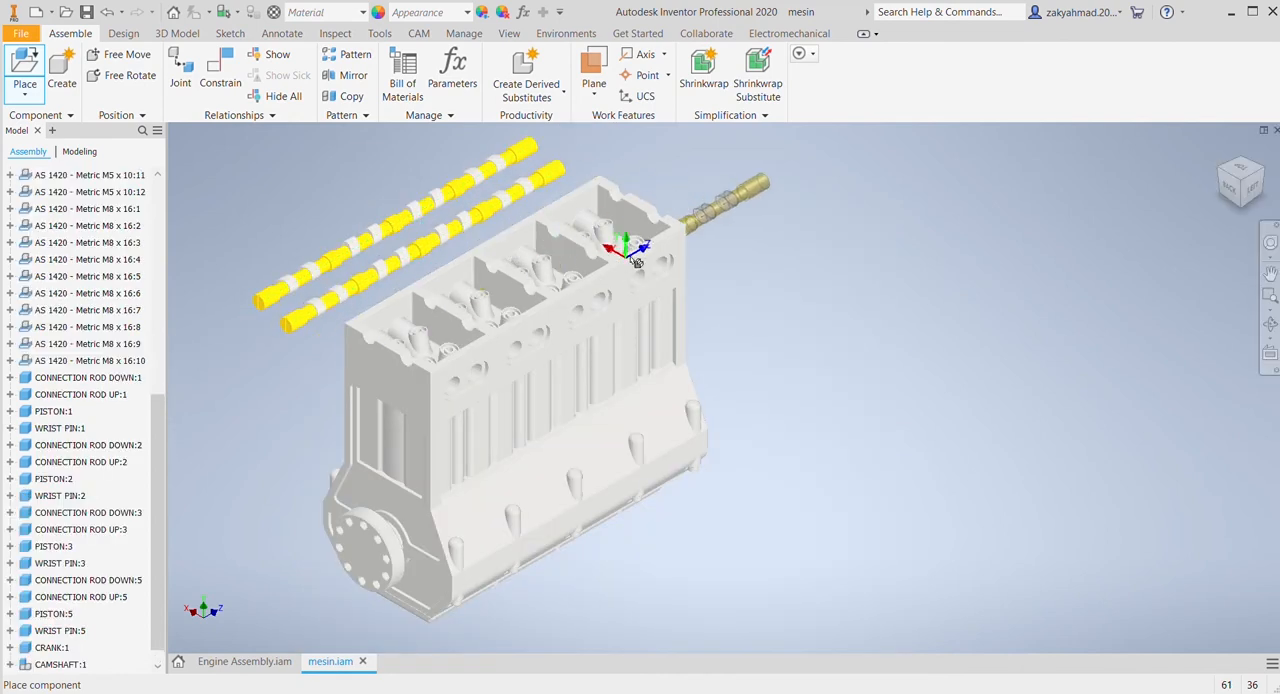
pyautogui.press('Escape')
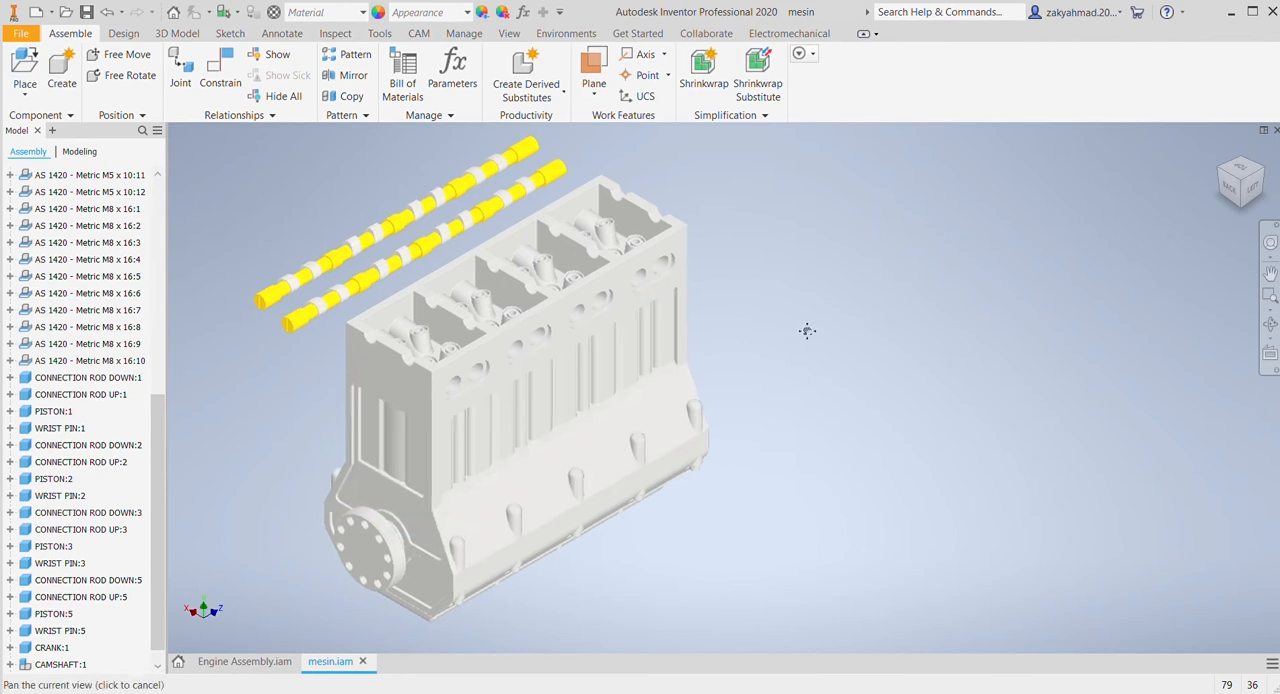
# Step: Mate the axes of both camshafts with the two rows of bearing saddles on top of the cylinder head
pyautogui.scroll(5, 458, 308)
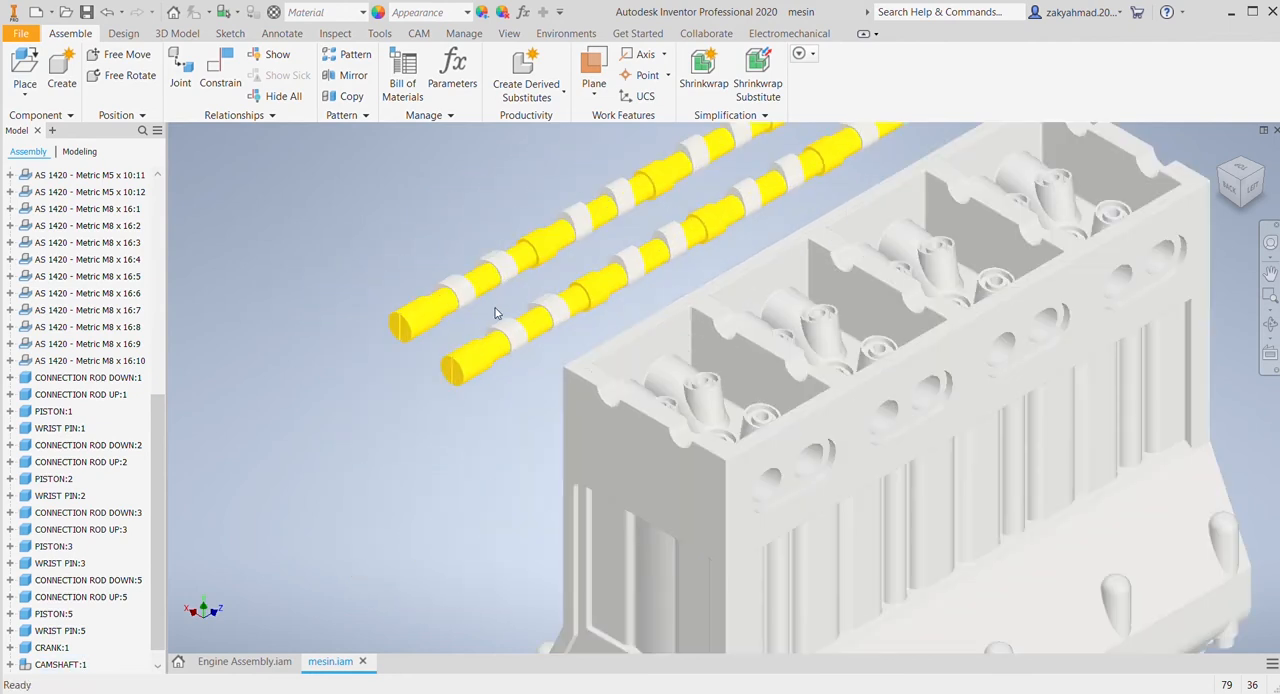
pyautogui.moveTo(376, 253); pyautogui.dragTo(313, 296, button='middle')
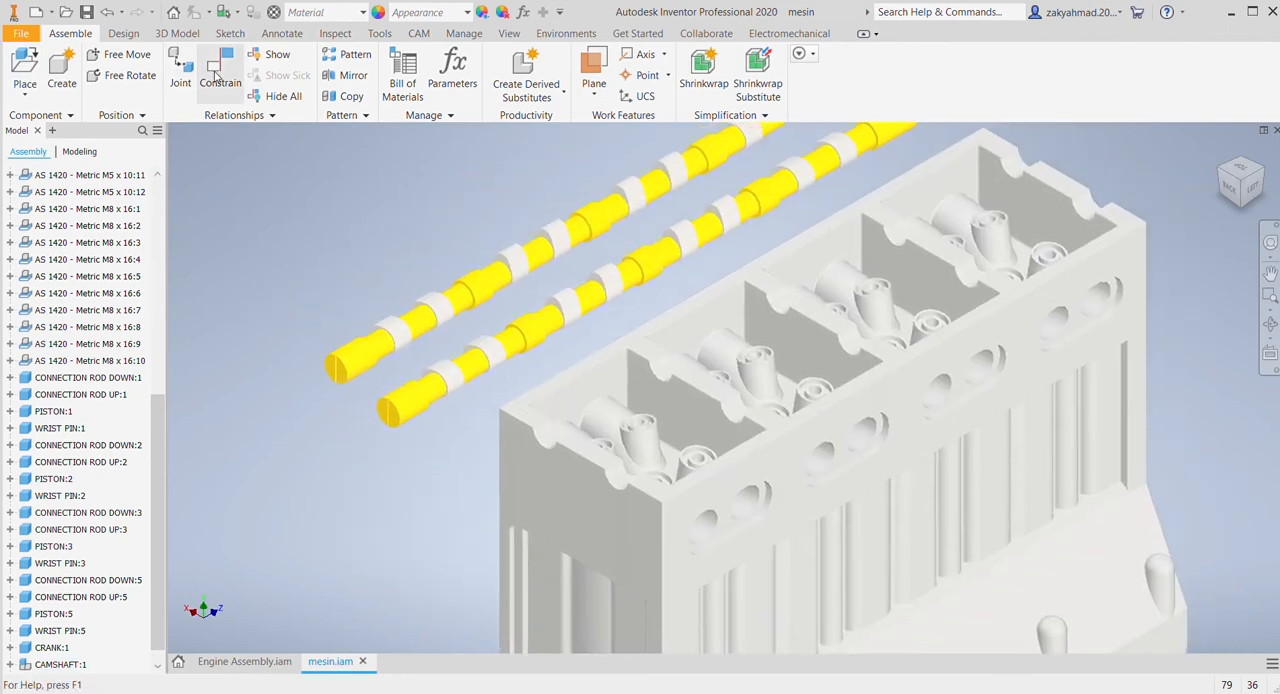
pyautogui.click(216, 77)
pyautogui.moveTo(366, 378); pyautogui.dragTo(466, 391, button='middle')
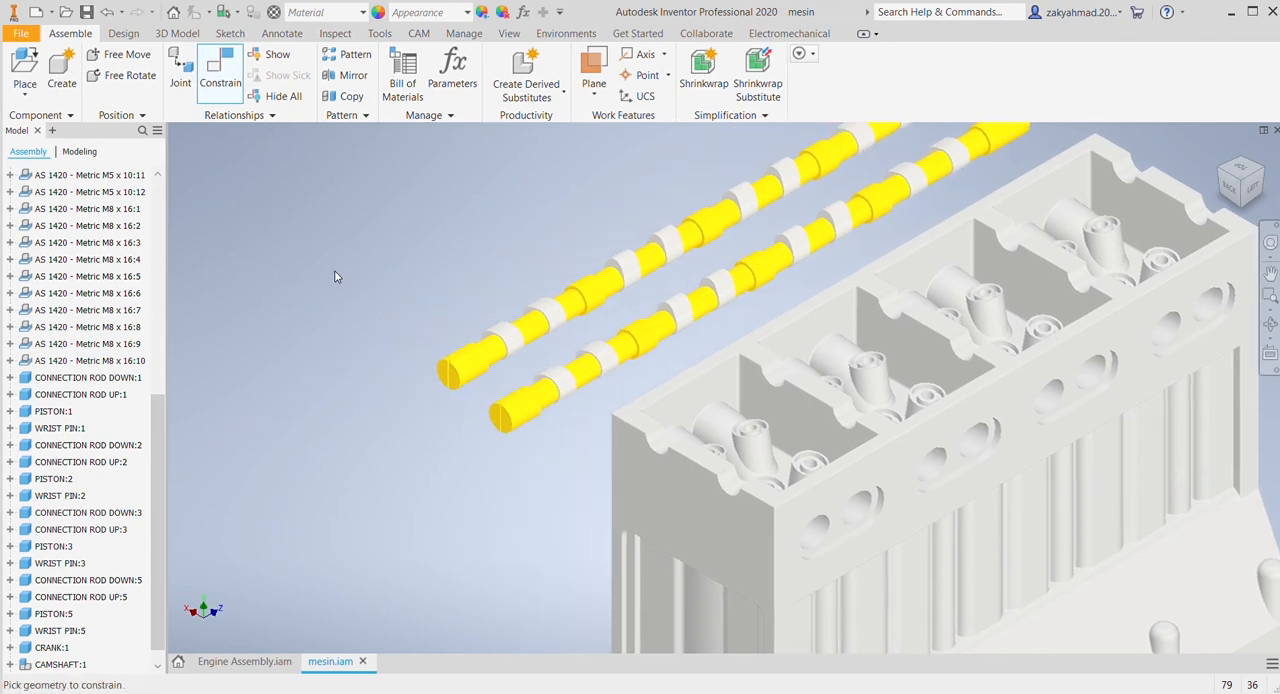
pyautogui.click(468, 370)
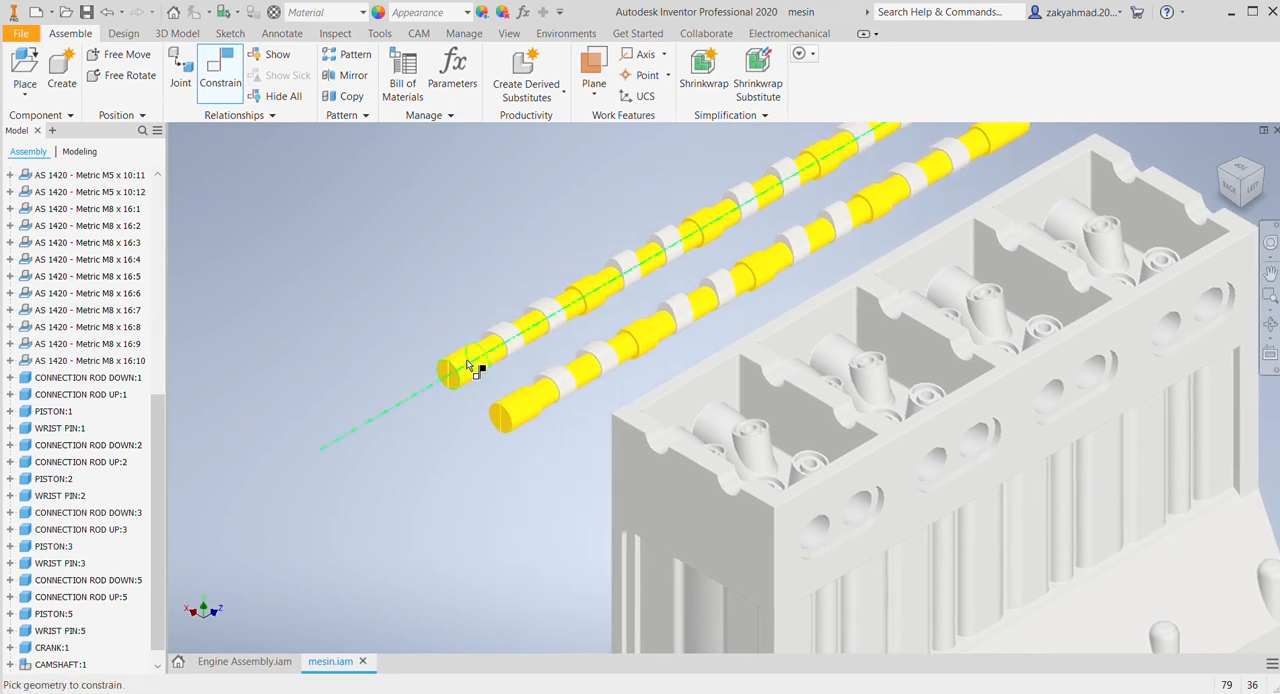
pyautogui.click(655, 447)
pyautogui.click(506, 416)
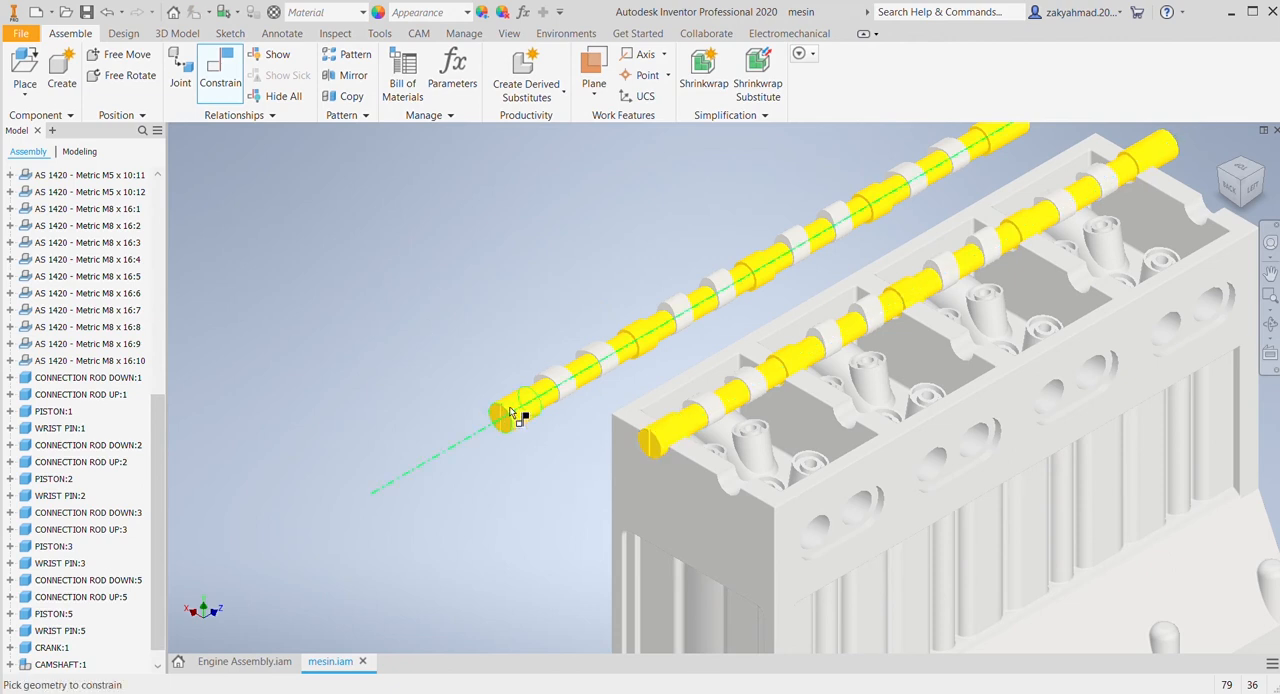
pyautogui.click(731, 486)
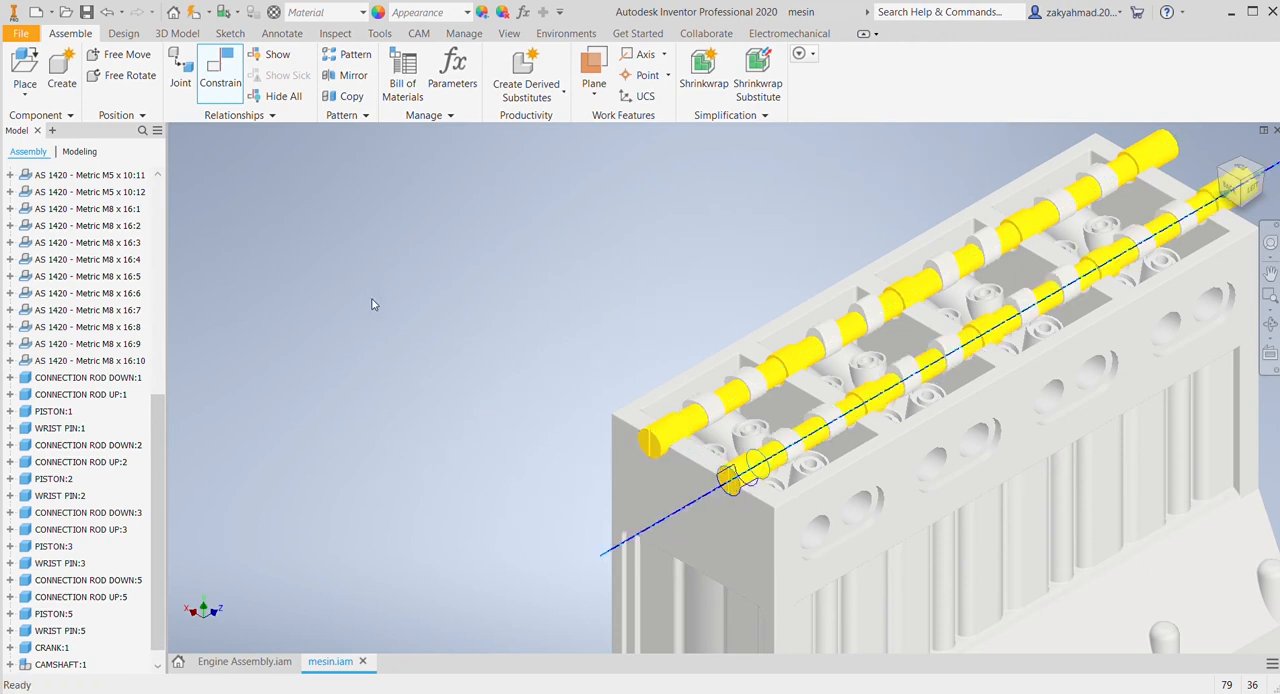
# Step: Mate the end journal's shoulder face of each camshaft with the inner face of the cylinder head's end wall
pyautogui.click(1264, 176)
pyautogui.scroll(8, 677, 240)
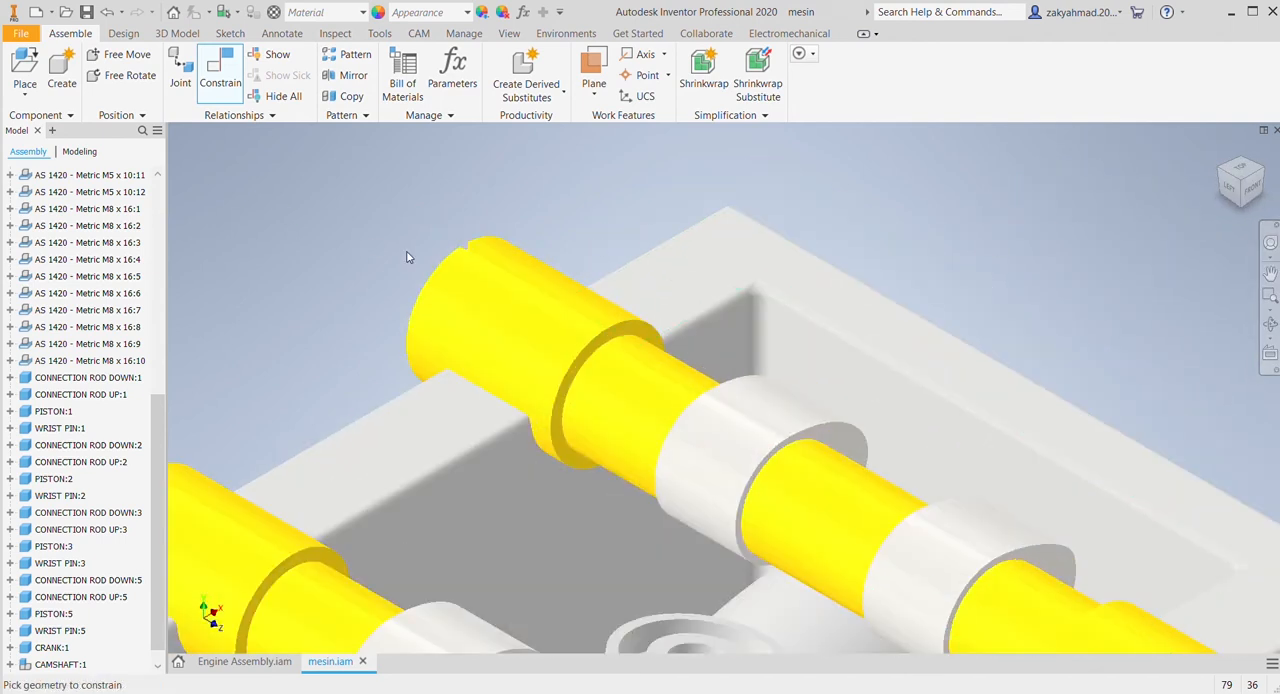
pyautogui.click(631, 337)
pyautogui.click(705, 339)
pyautogui.scroll(-3, 743, 277)
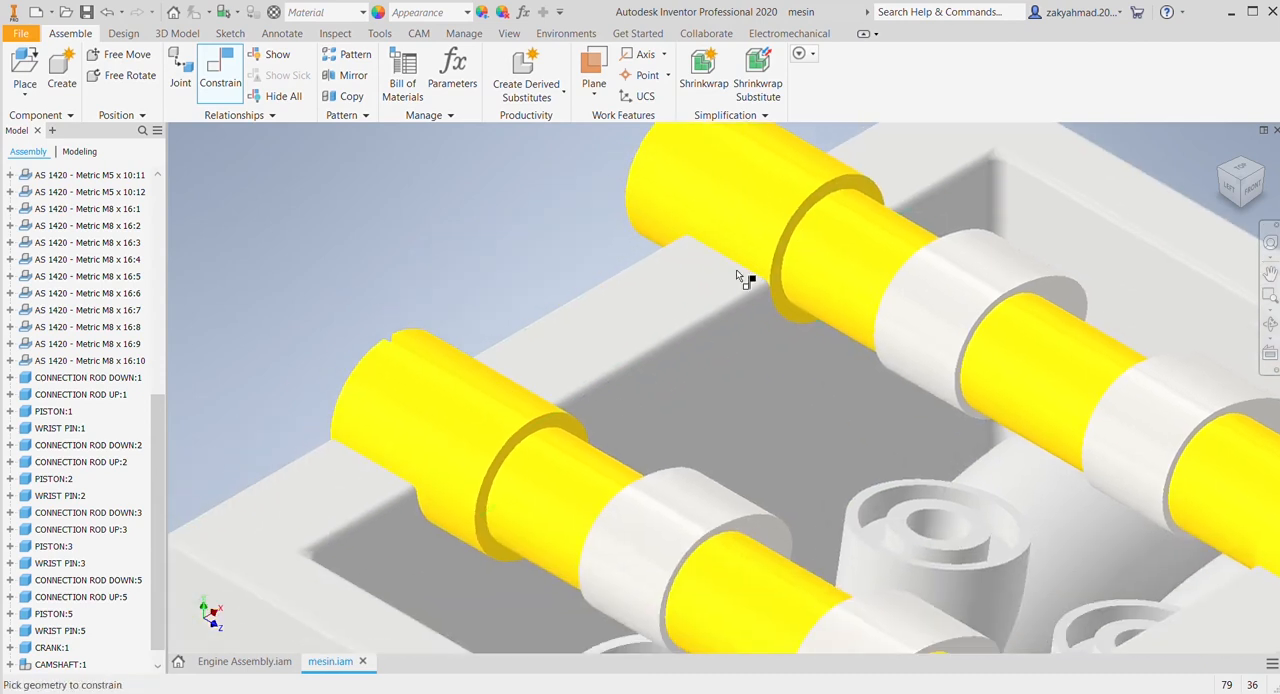
pyautogui.scroll(2, 612, 409)
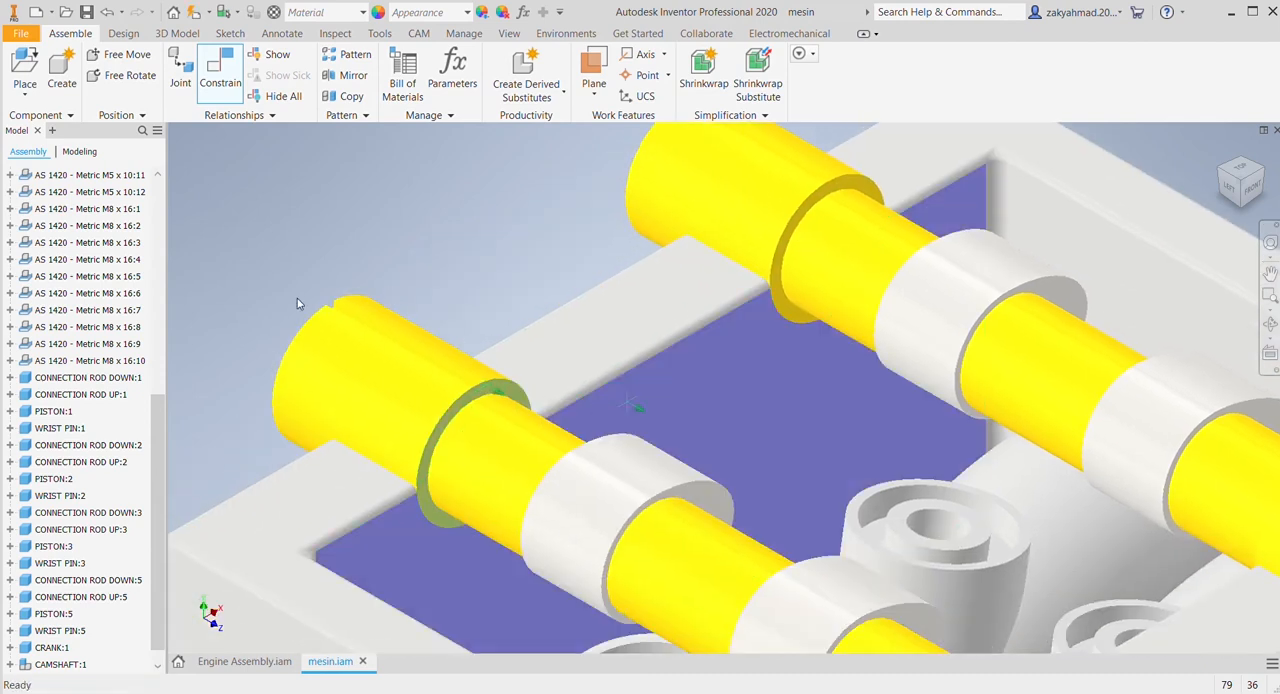
pyautogui.scroll(-5, 297, 303)
# Step: Add an angle constraint between the end slot face of the first camshaft and the top face of the cylinder head
pyautogui.click(1224, 152)
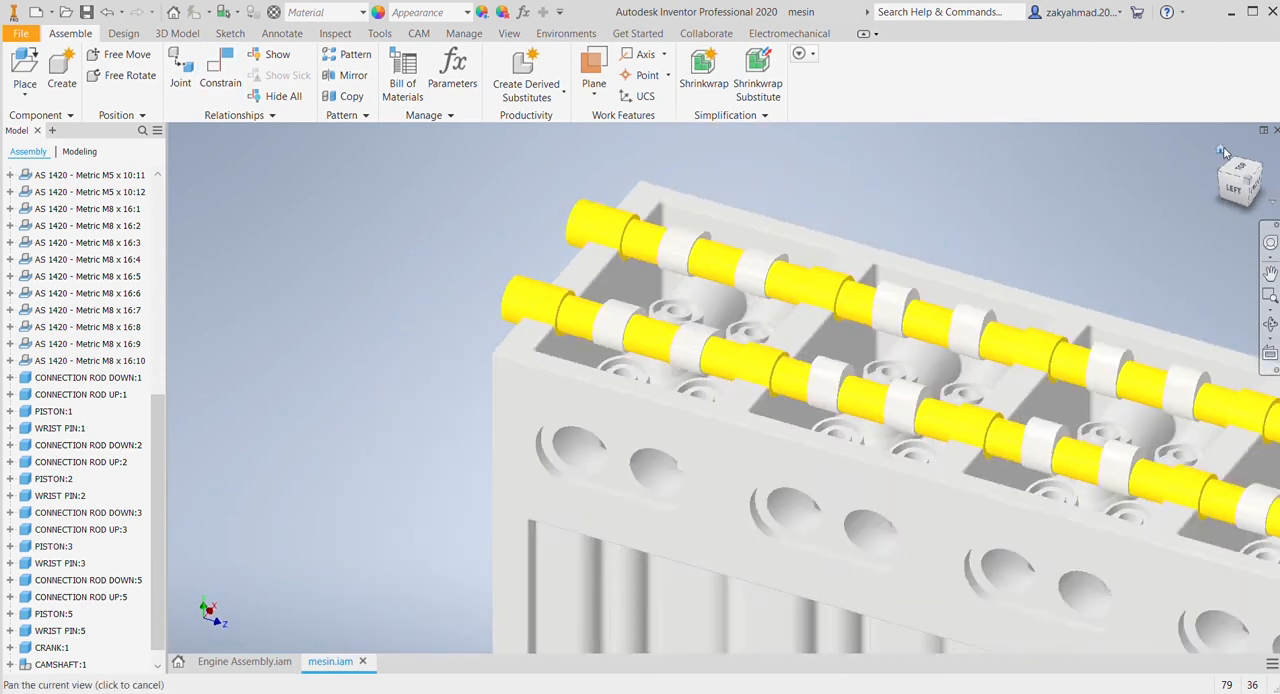
pyautogui.scroll(5, 528, 346)
pyautogui.moveTo(545, 317); pyautogui.dragTo(384, 440, button='middle')
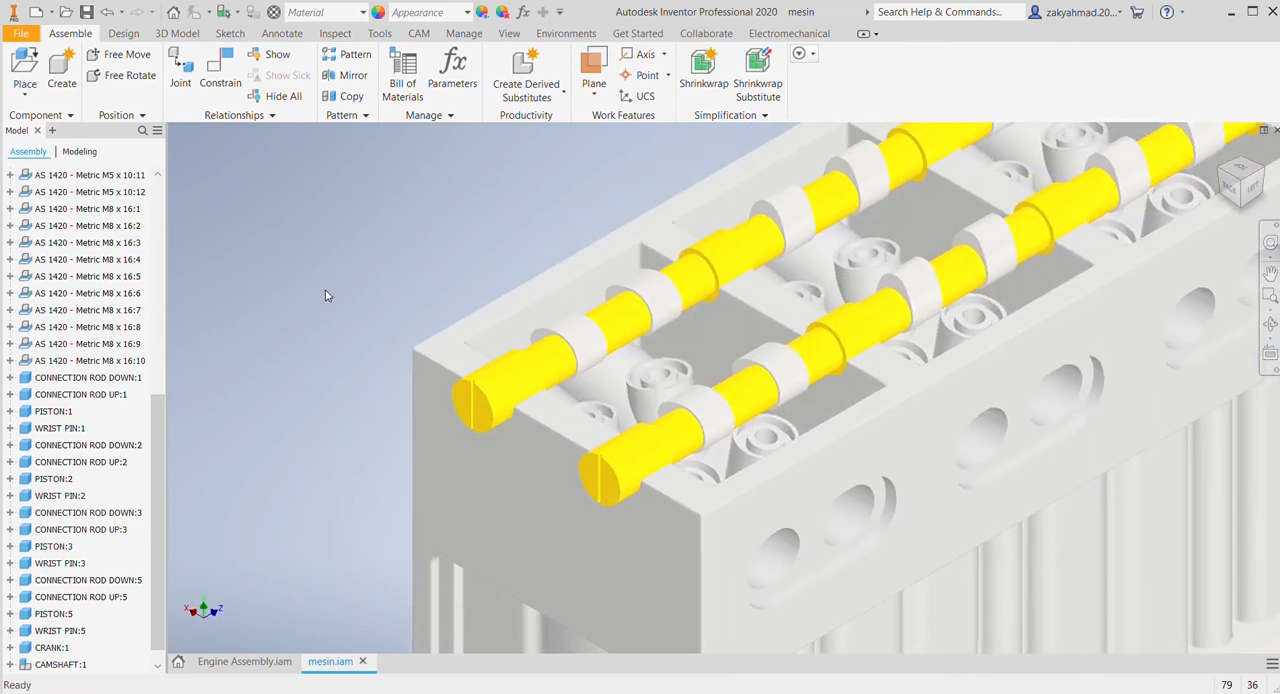
pyautogui.click(220, 72)
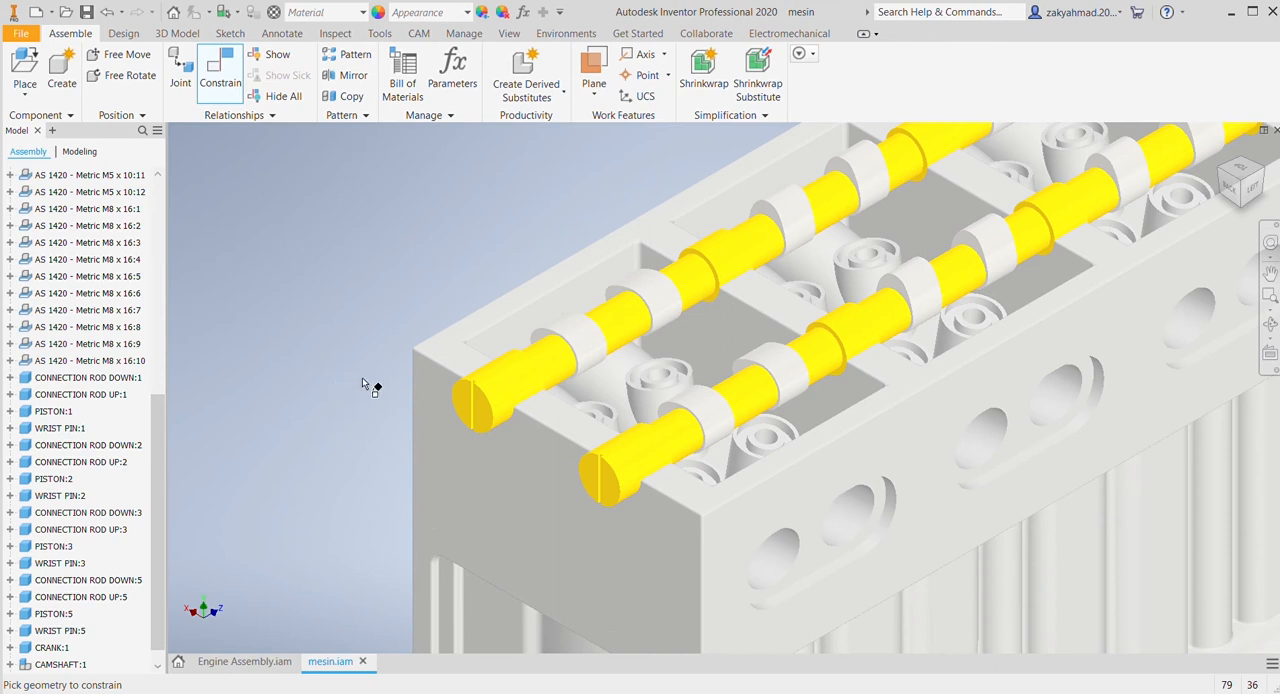
pyautogui.scroll(3, 365, 385)
pyautogui.scroll(3, 654, 410)
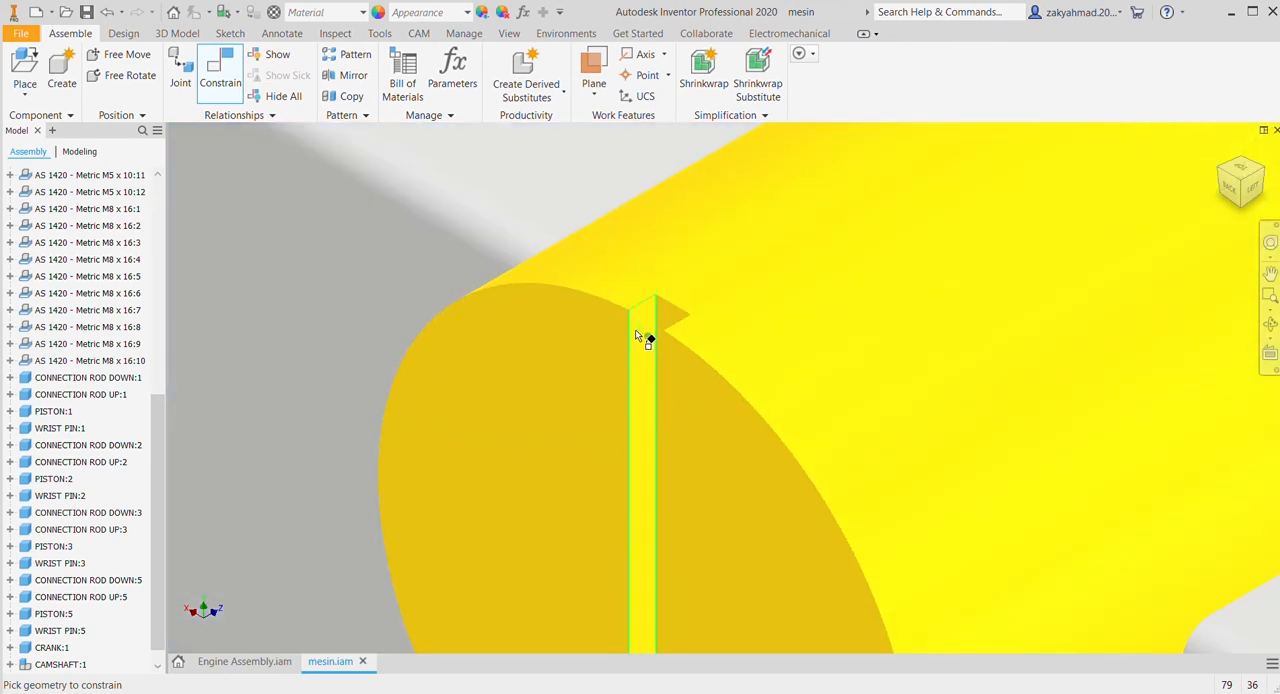
pyautogui.scroll(-3, 718, 386)
pyautogui.click(995, 467)
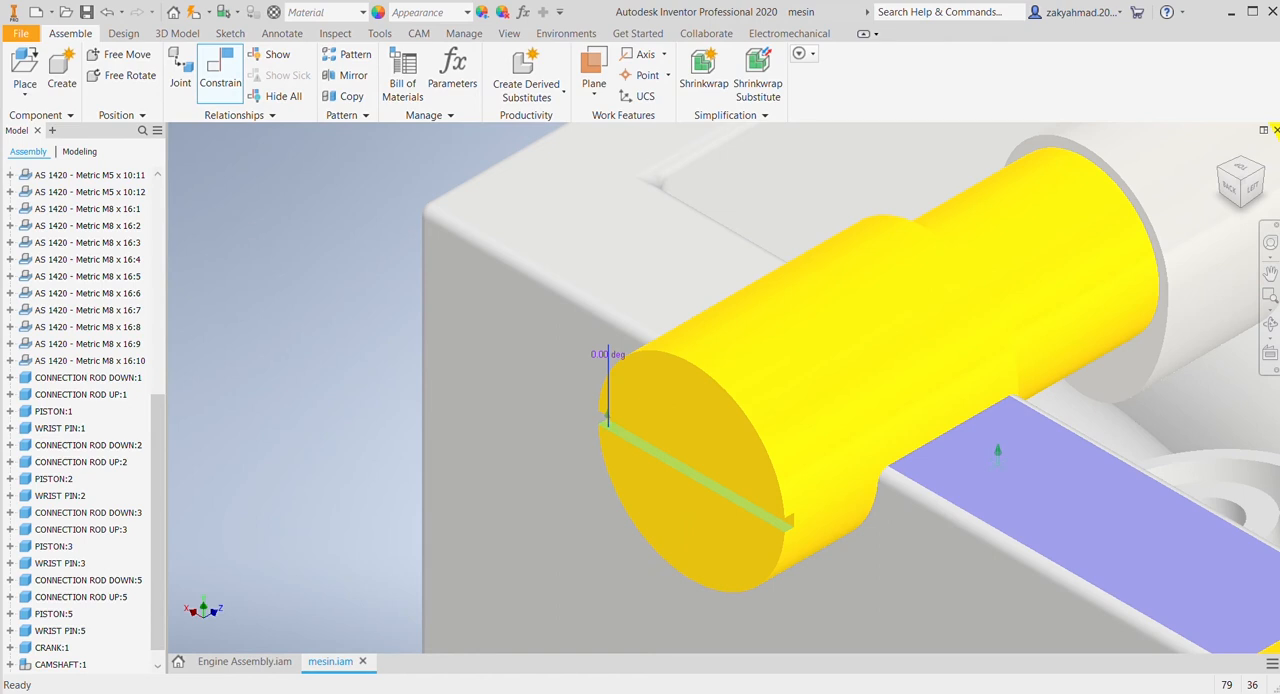
pyautogui.click(392, 298)
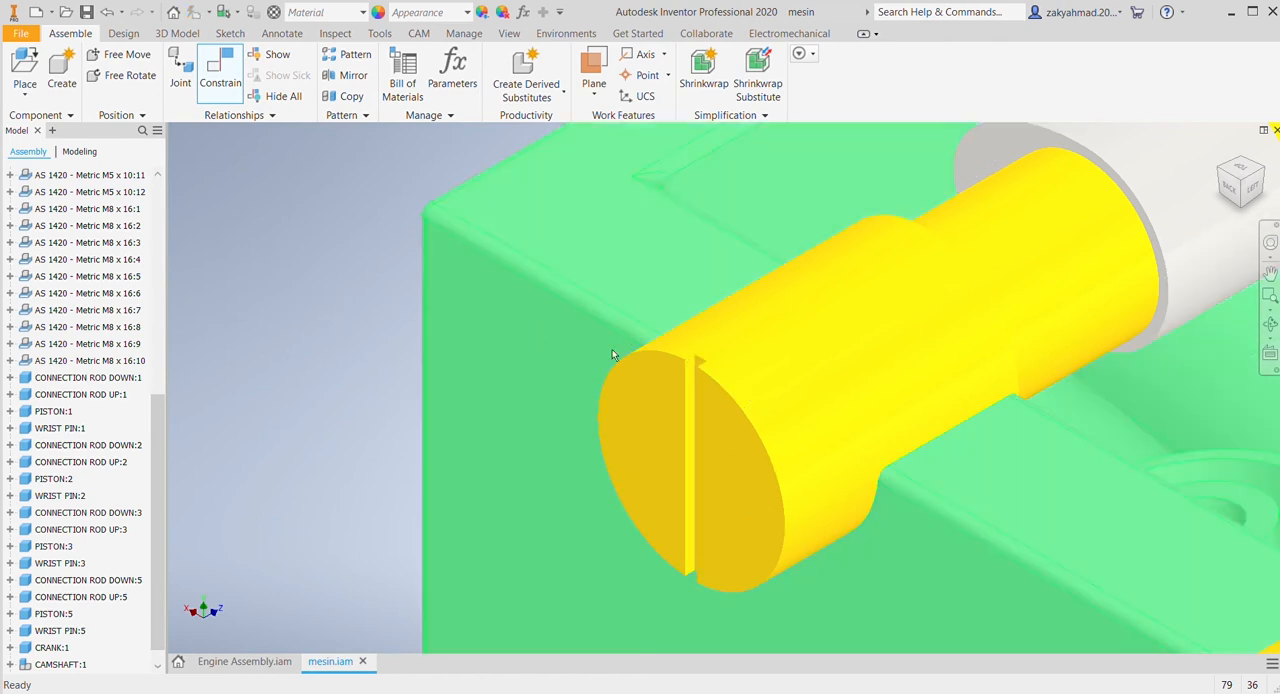
# Step: Examine how both camshafts sit in the cylinder head, including their end slots, and look over the whole engine
pyautogui.scroll(4, 670, 358)
pyautogui.scroll(2, 1072, 434)
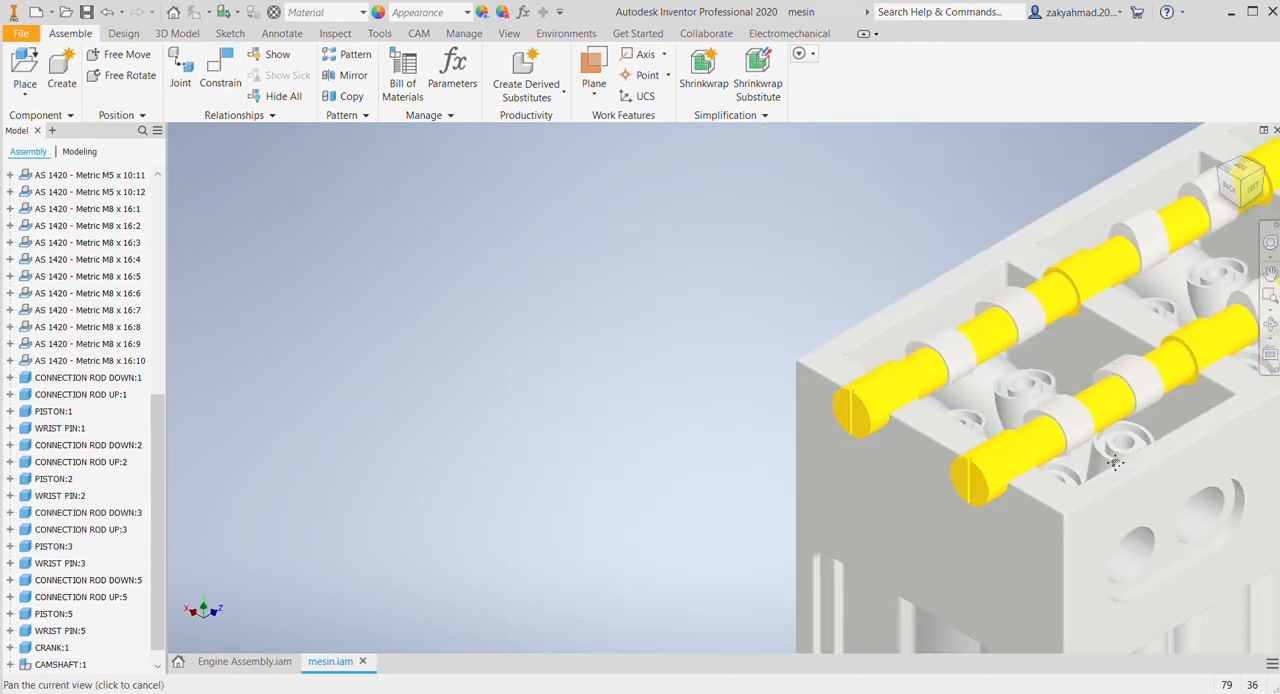
pyautogui.moveTo(1126, 465); pyautogui.dragTo(934, 391, button='middle')
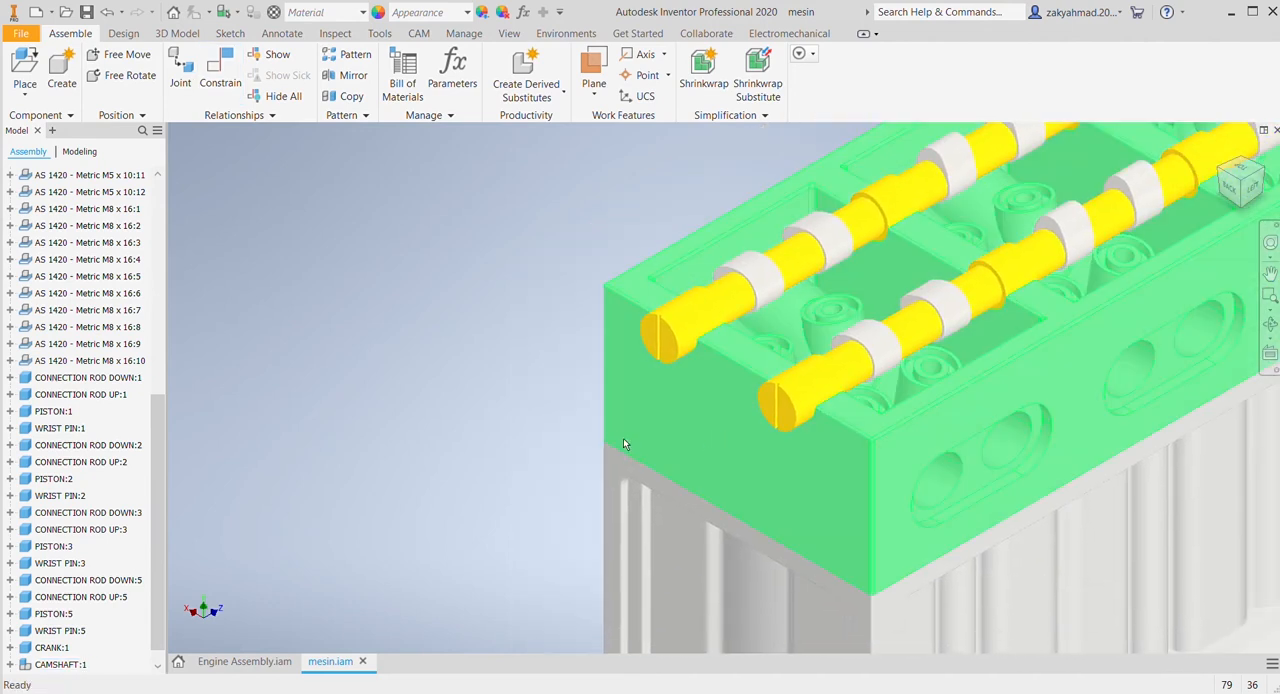
pyautogui.moveTo(623, 440); pyautogui.dragTo(420, 391, button='middle')
pyautogui.moveTo(718, 424); pyautogui.dragTo(804, 440, button='middle')
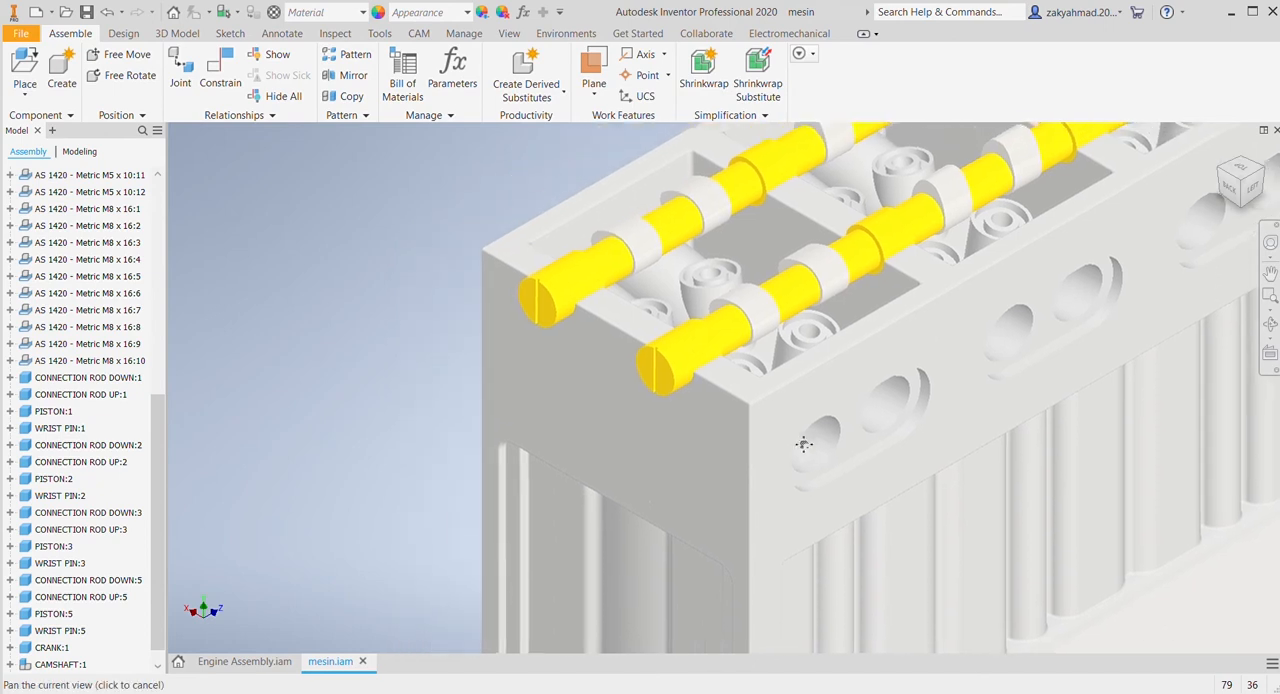
pyautogui.scroll(-3, 803, 440)
pyautogui.scroll(2, 803, 440)
pyautogui.scroll(5, 1039, 418)
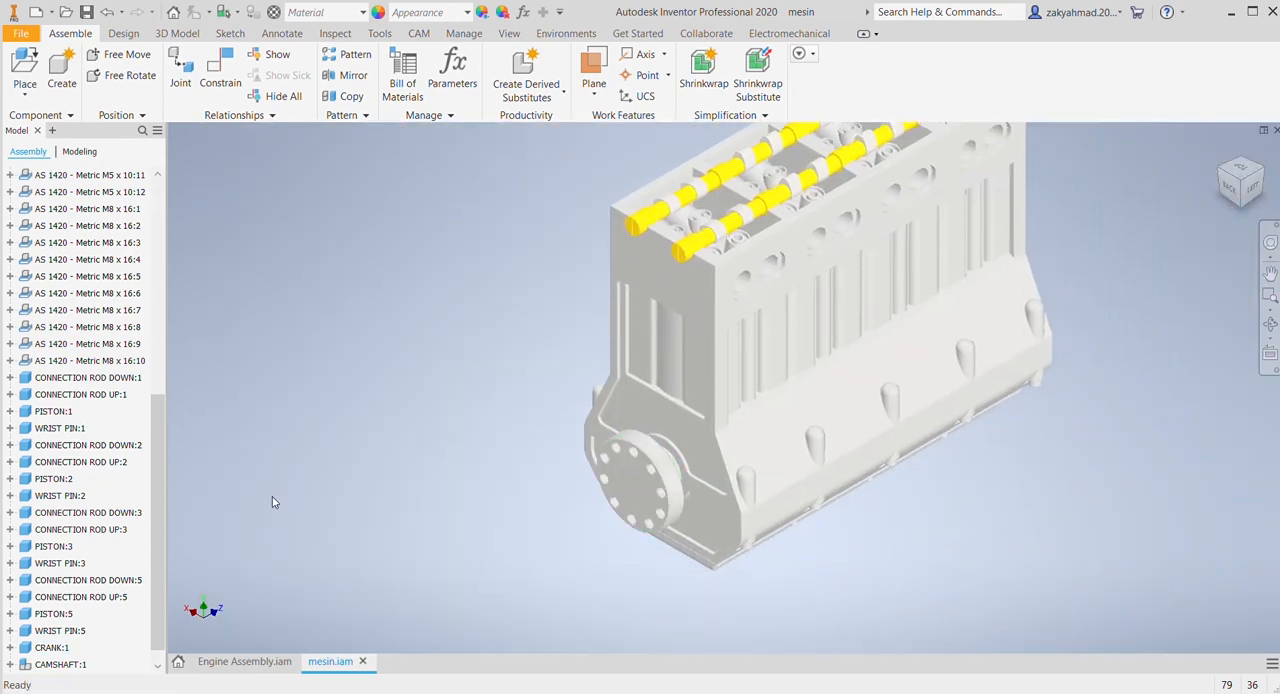
# Step: Add a 180° angle constraint between the XZ Plane of CRANK:1 and the XZ Plane of the assembly origin
pyautogui.scroll(-1, 40, 500)
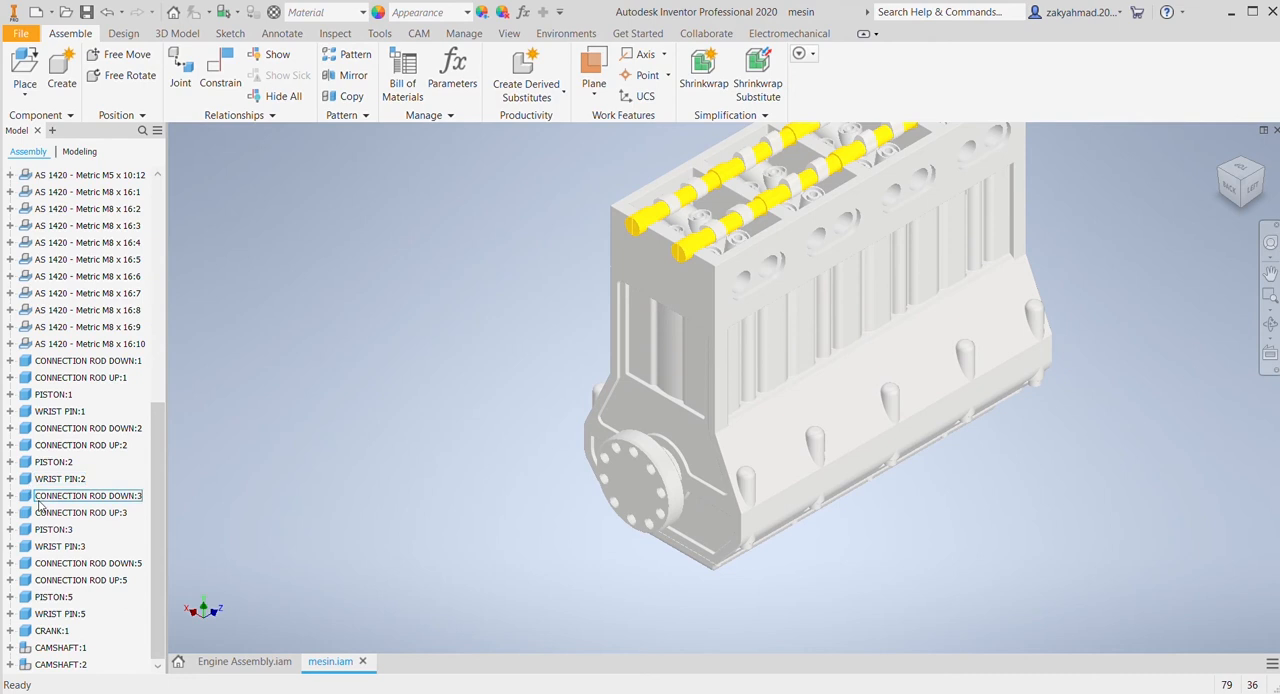
pyautogui.click(42, 631)
pyautogui.click(10, 631)
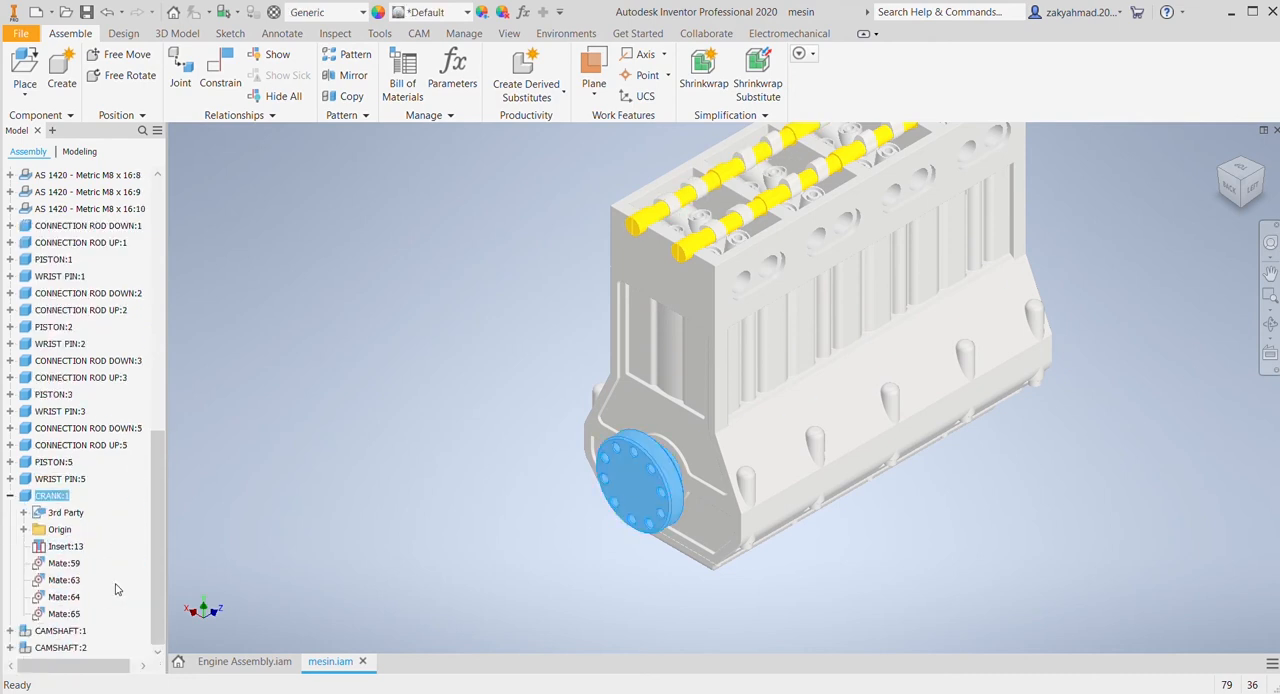
pyautogui.click(23, 529)
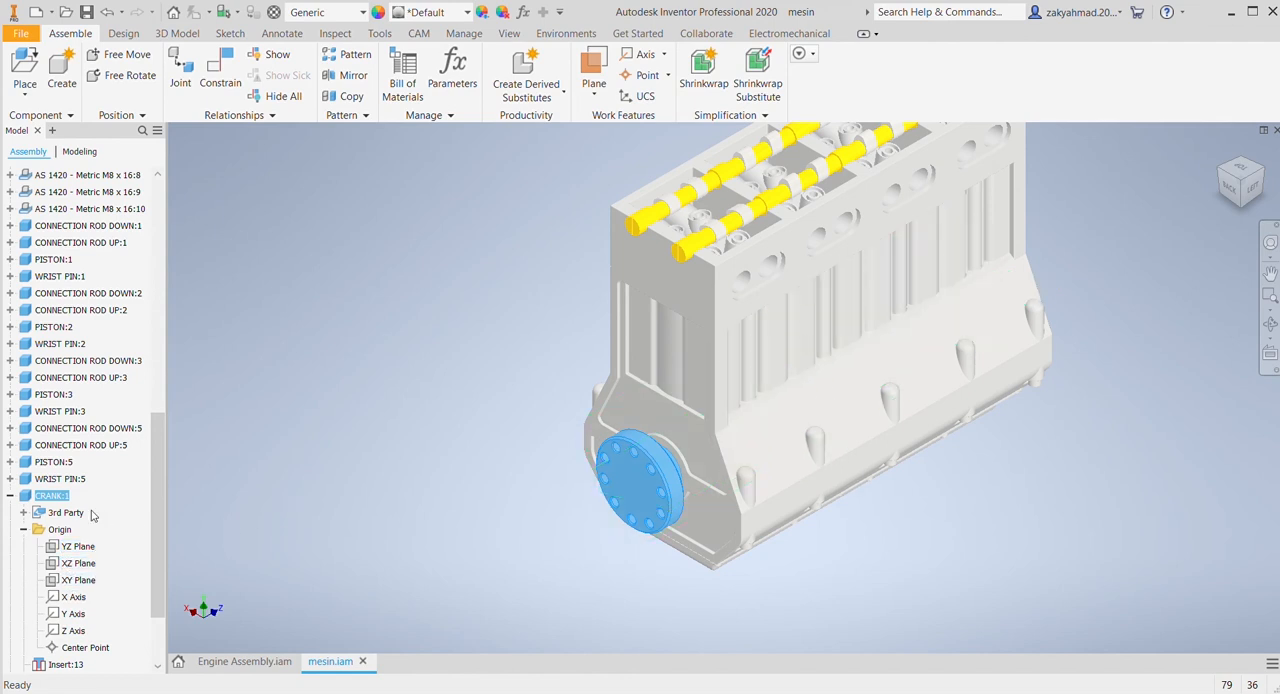
pyautogui.click(219, 72)
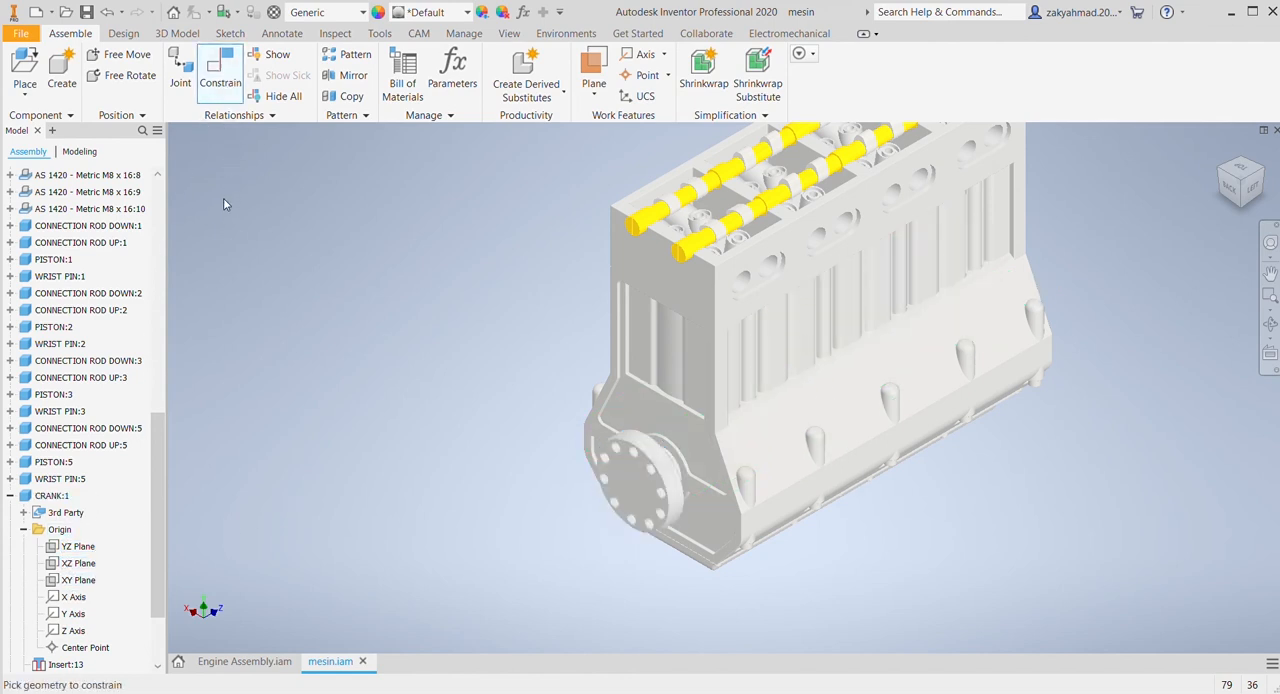
pyautogui.click(82, 565)
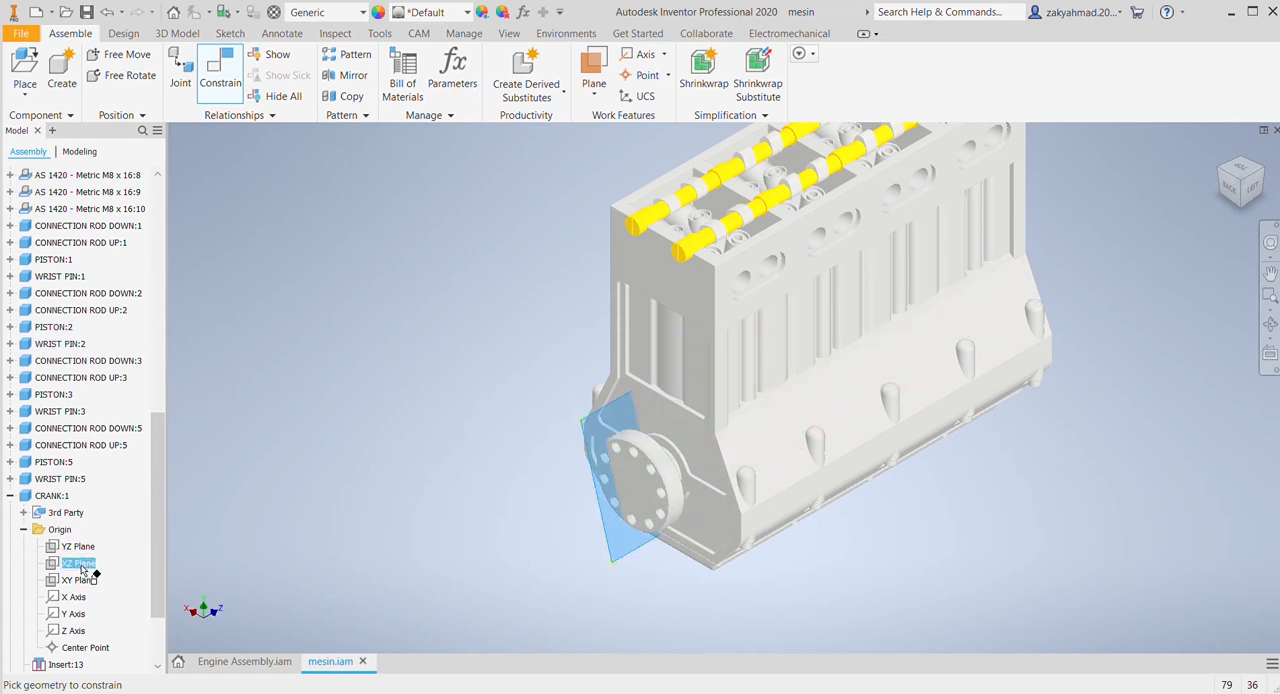
pyautogui.scroll(12, 71, 380)
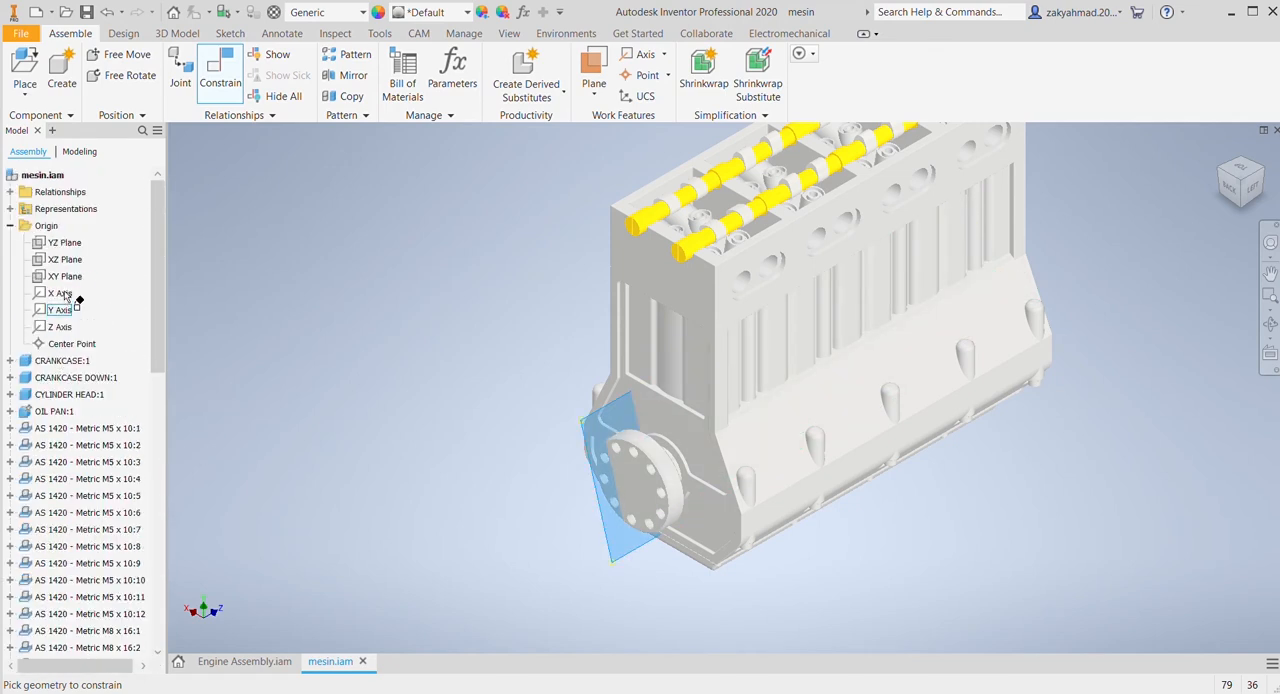
pyautogui.click(60, 260)
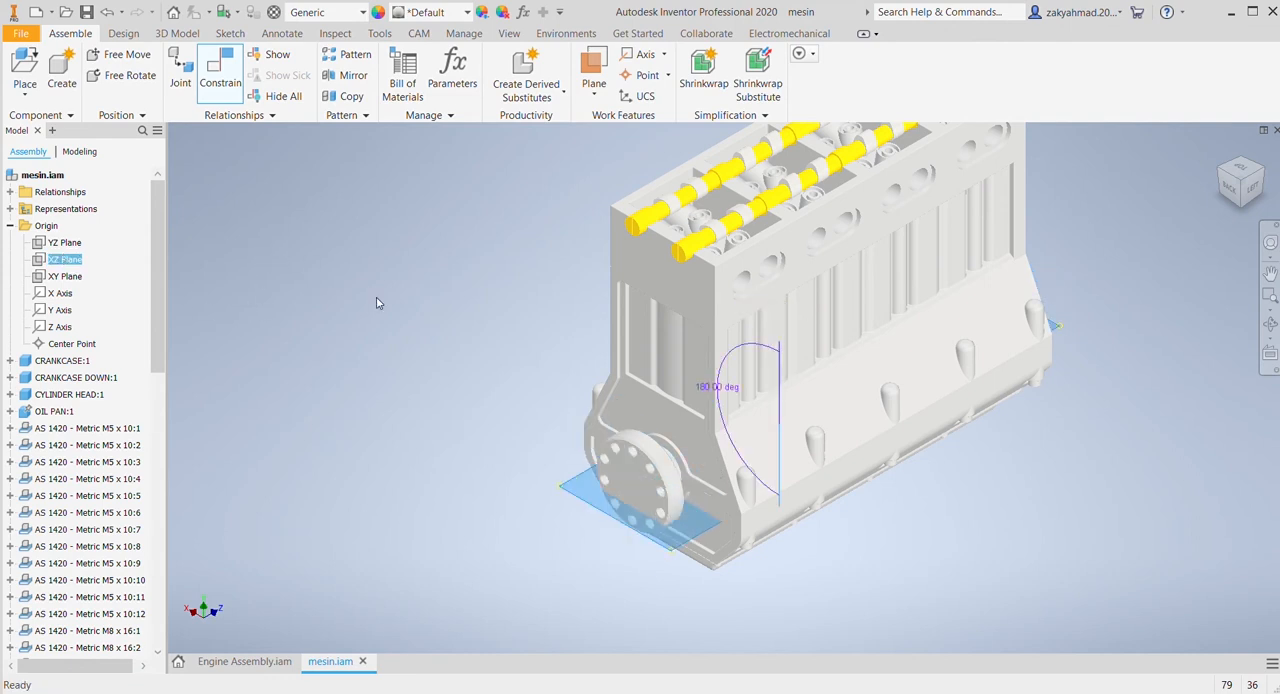
pyautogui.click(259, 340)
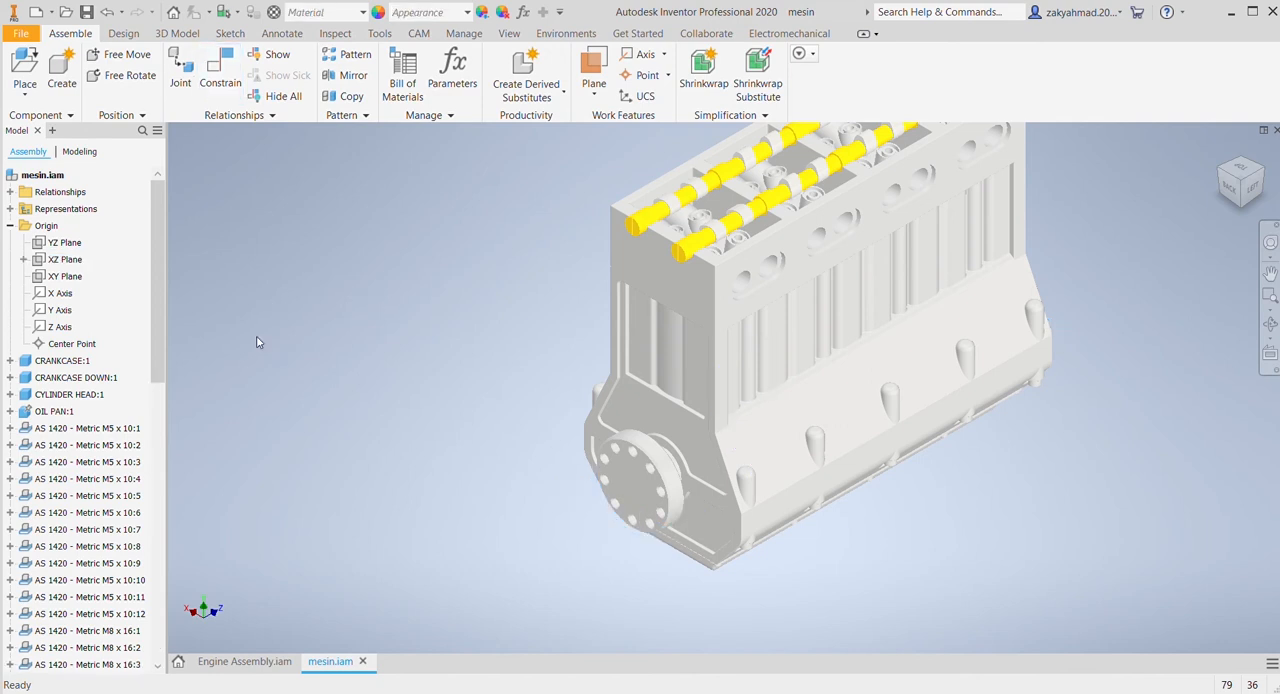
# Step: Rename the 180° angle constraint under CRANK:1 to Drive:2
pyautogui.scroll(-14, 113, 560)
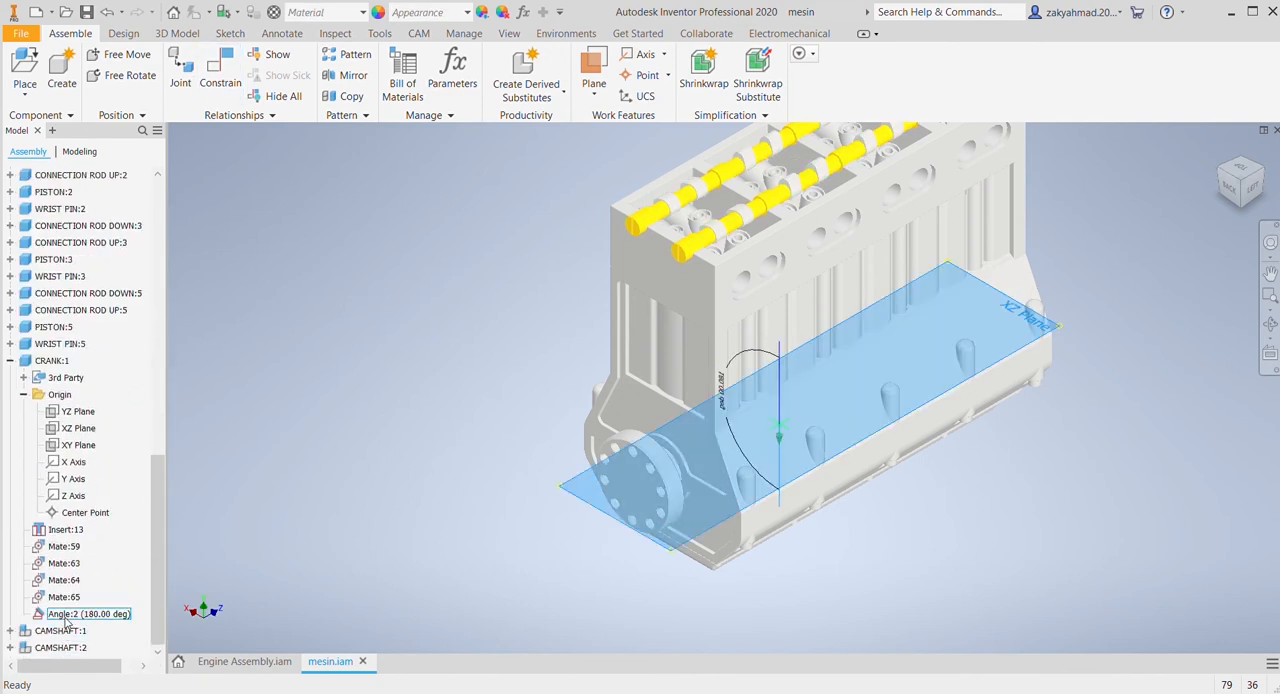
pyautogui.click(69, 616)
pyautogui.scroll(1, 57, 621)
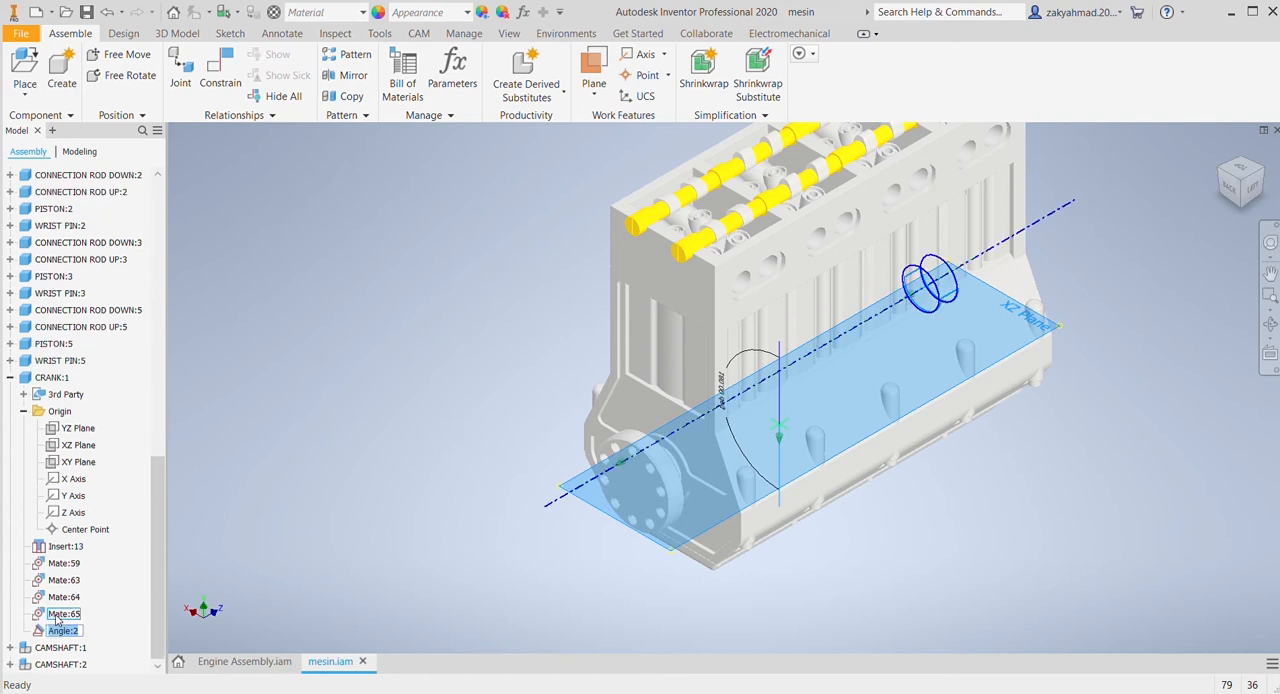
pyautogui.click(66, 633)
pyautogui.moveTo(71, 635); pyautogui.dragTo(42, 641)
pyautogui.write('Drive')
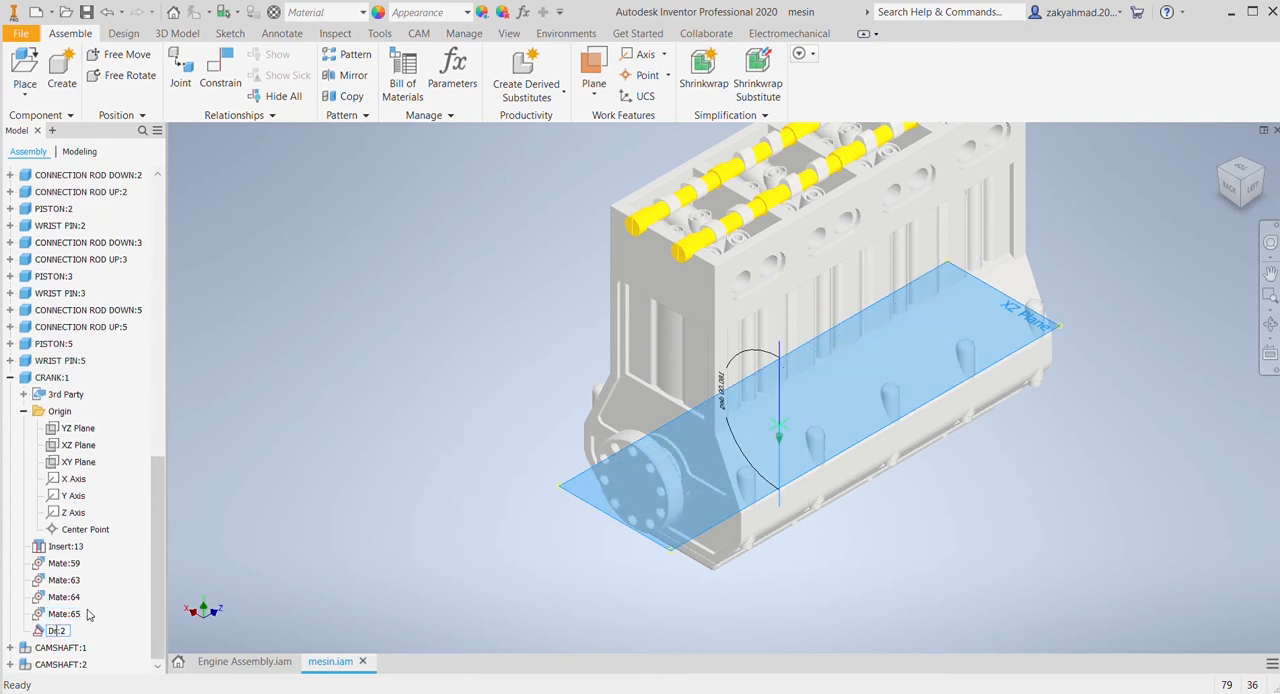
pyautogui.press('Return')
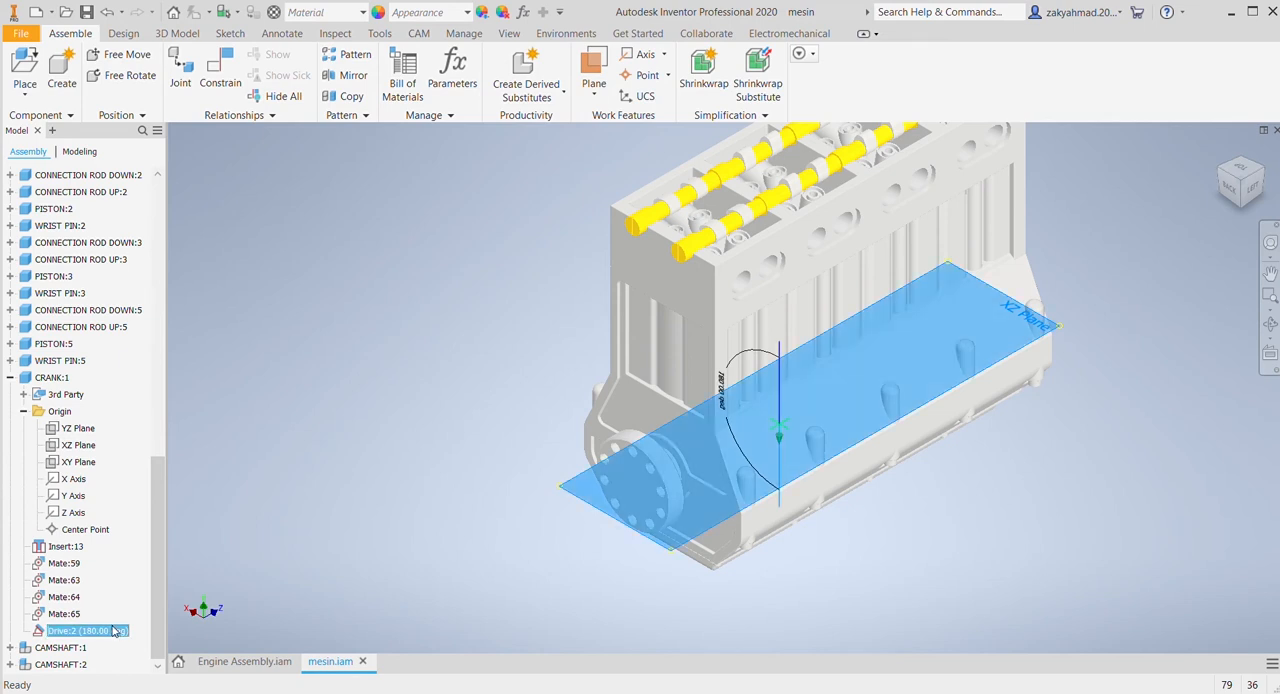
pyautogui.click(319, 533)
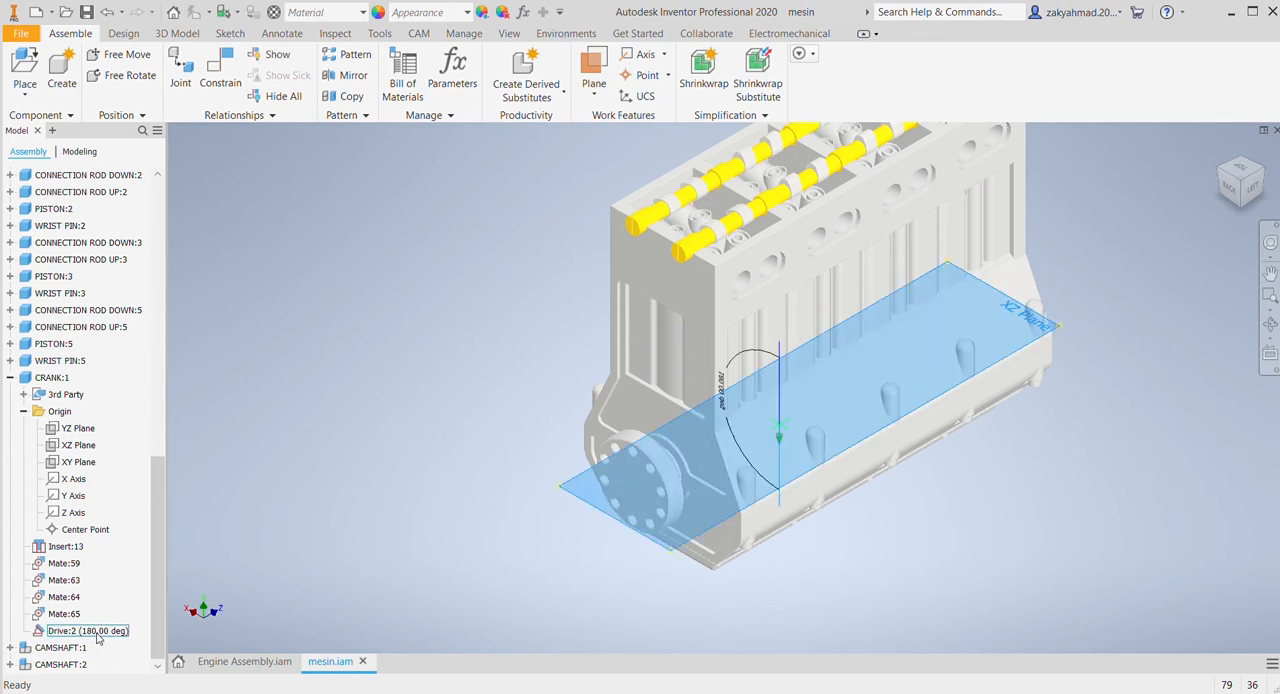
# Step: Hide the engine block between the cylinder head and the lower crankcase
pyautogui.click(97, 633)
pyautogui.click(560, 392)
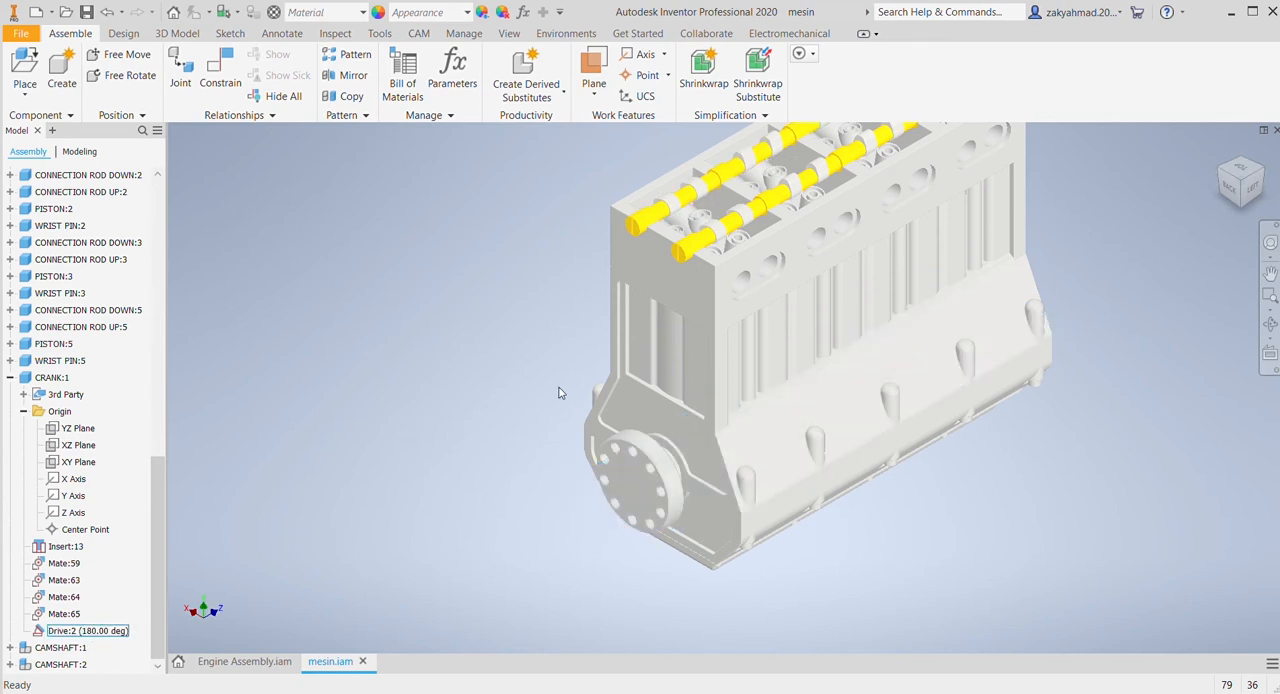
pyautogui.hotkey('alt', 'v')
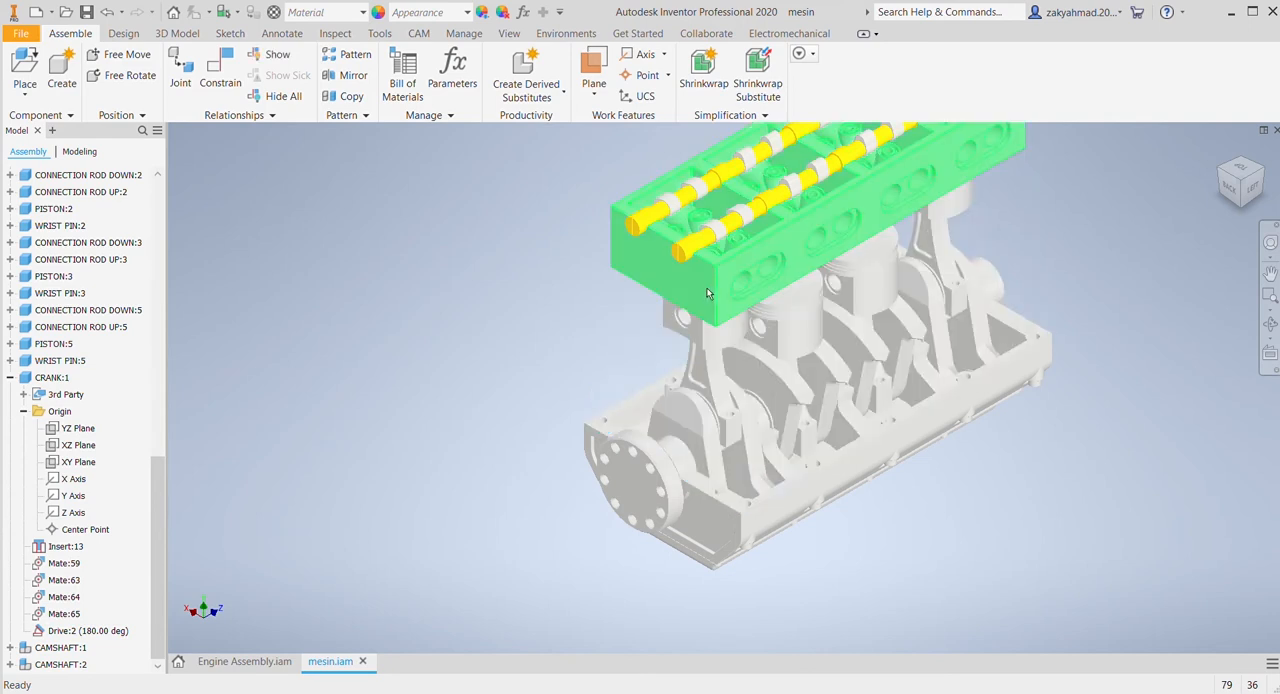
# Step: Drive the Drive:2 angle constraint of the crankshaft to 967° and examine the crank, connecting rods and pistons
pyautogui.click(86, 631)
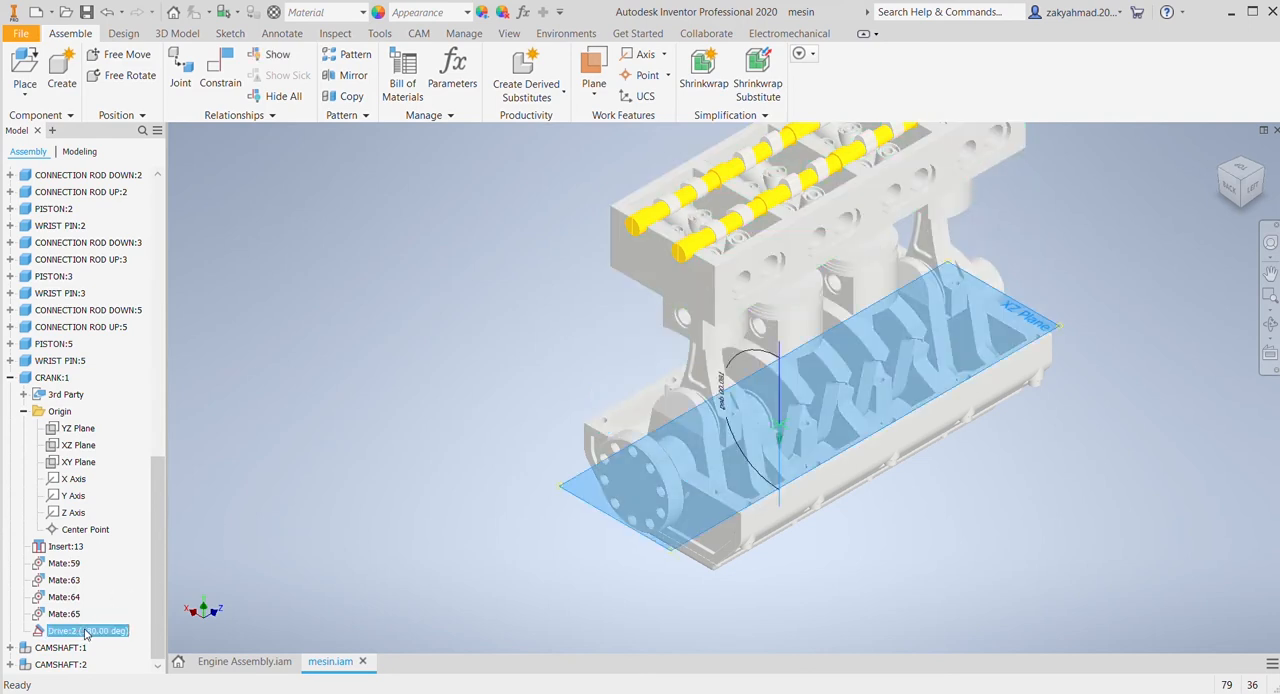
pyautogui.press('Escape')
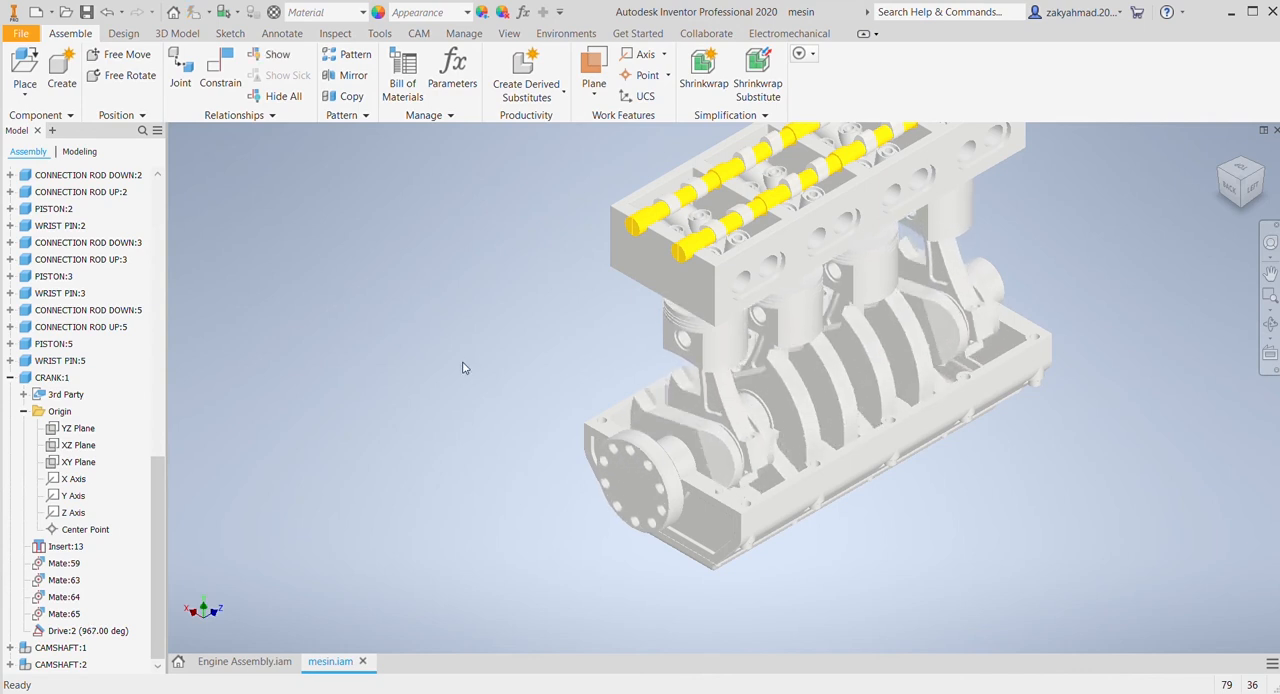
pyautogui.moveTo(529, 427); pyautogui.dragTo(461, 377, button='middle')
pyautogui.scroll(-3, 543, 377)
pyautogui.scroll(4, 858, 362)
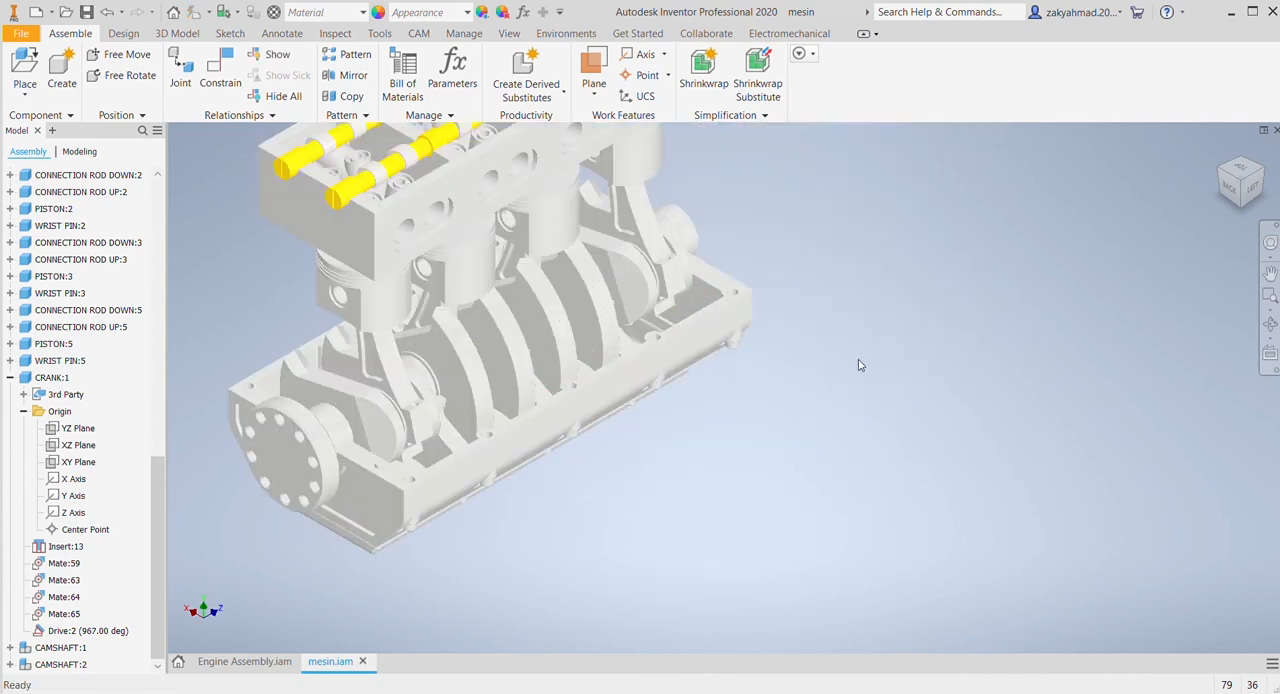
pyautogui.moveTo(826, 462); pyautogui.dragTo(1036, 515, button='middle')
pyautogui.scroll(-2, 923, 521)
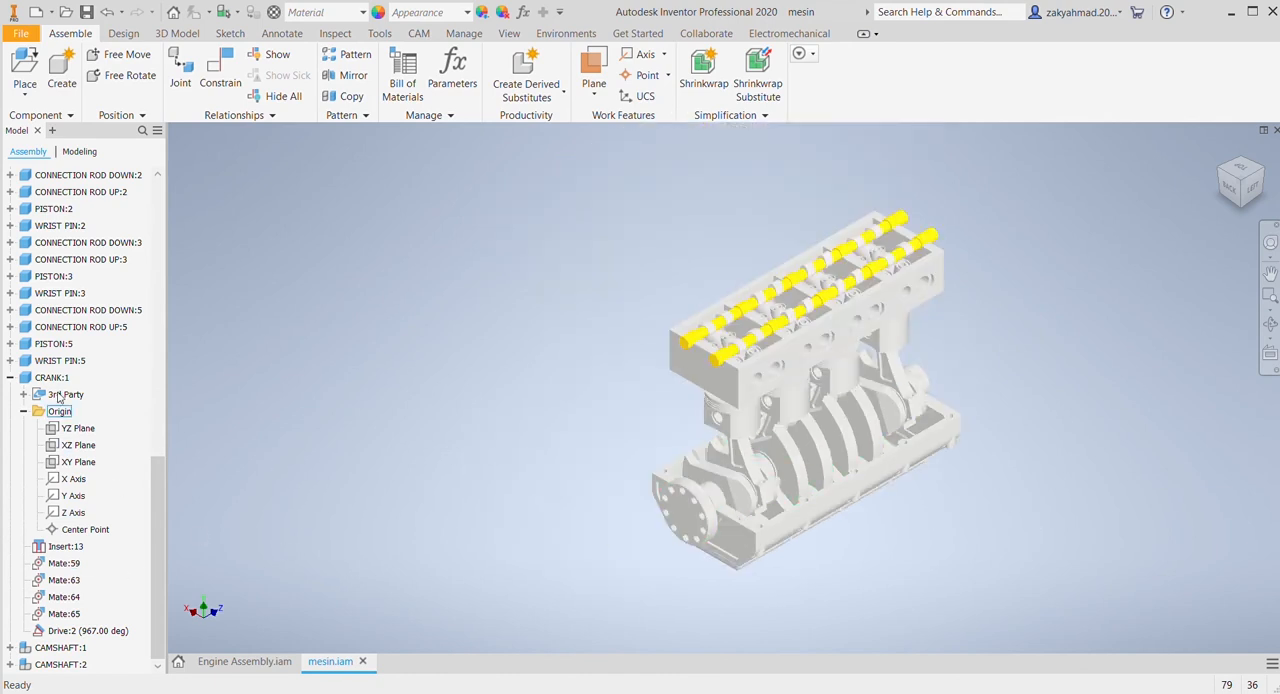
# Step: Add a rotation motion constraint with a ratio of 2.5 between the crankshaft's cylindrical face behind the flange and CAMSHAFT:1
pyautogui.scroll(4, 543, 423)
pyautogui.moveTo(520, 413); pyautogui.dragTo(425, 353, button='middle')
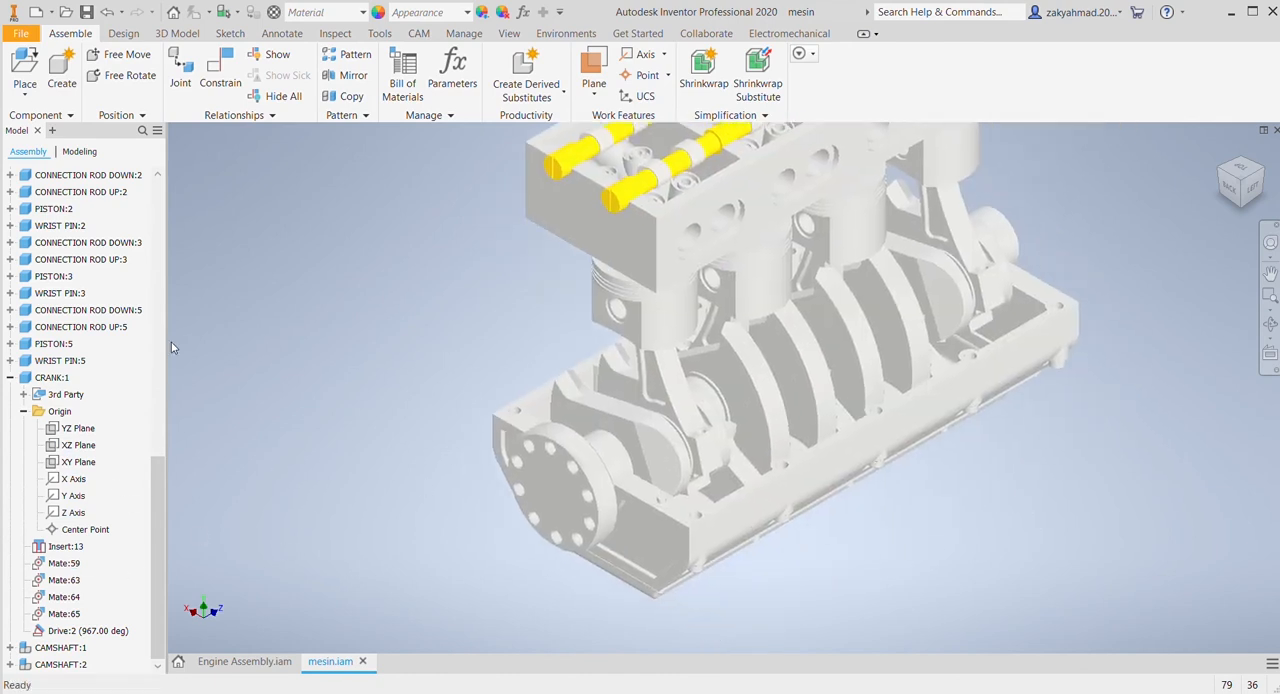
pyautogui.click(220, 70)
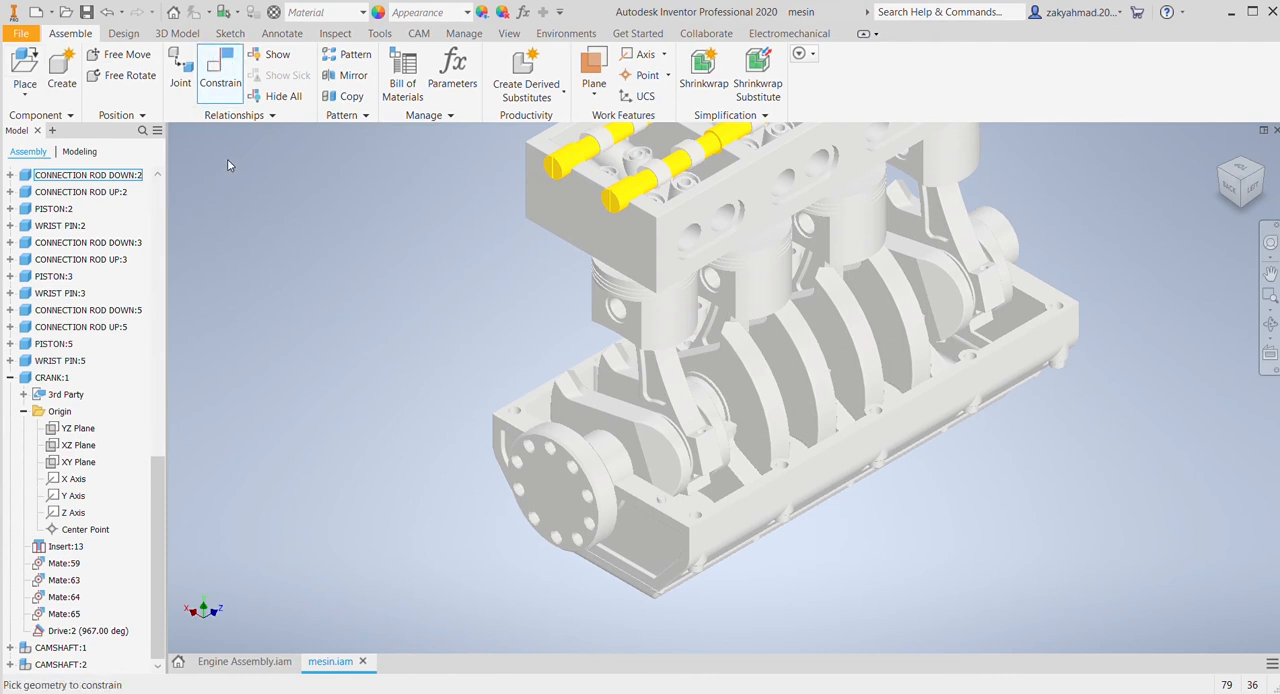
pyautogui.moveTo(518, 278); pyautogui.dragTo(562, 343, button='middle')
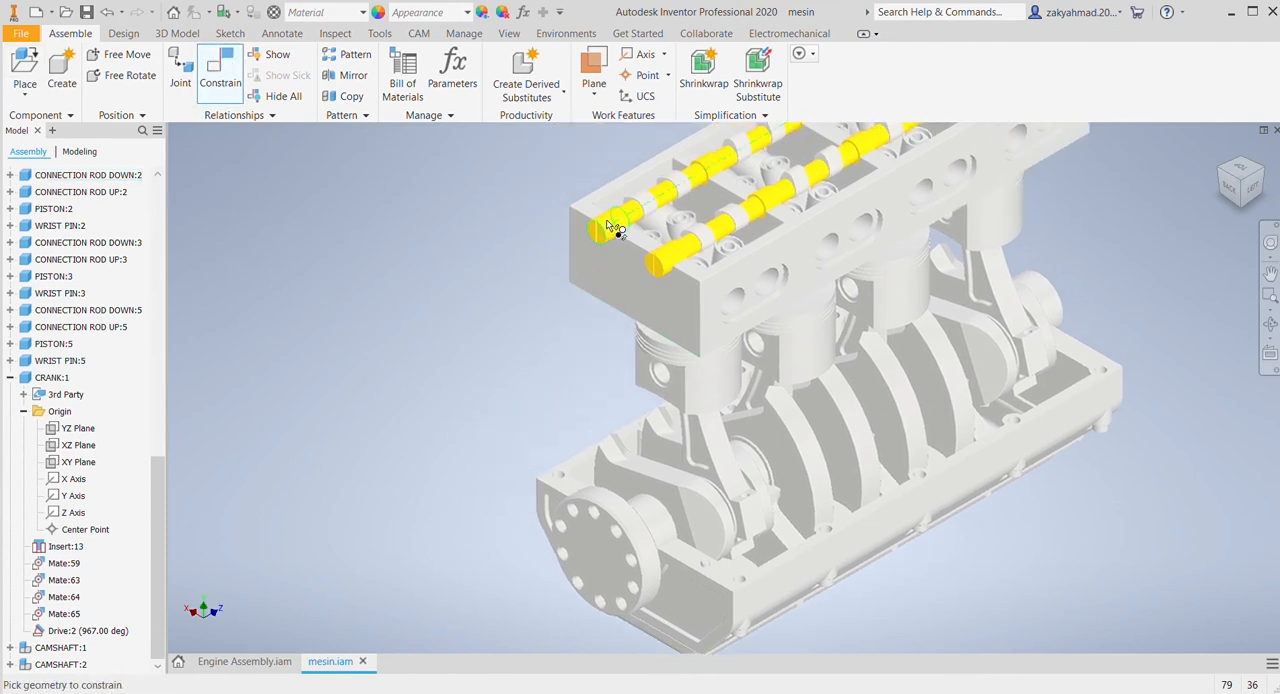
pyautogui.click(660, 535)
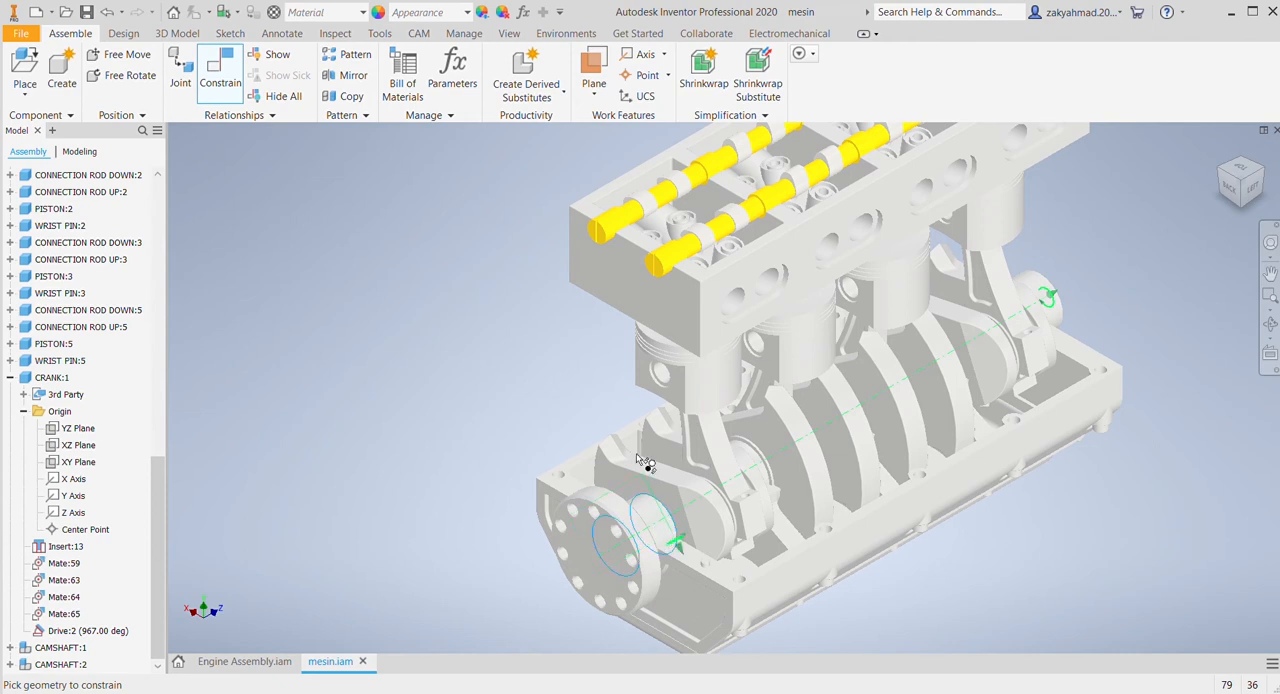
pyautogui.click(622, 224)
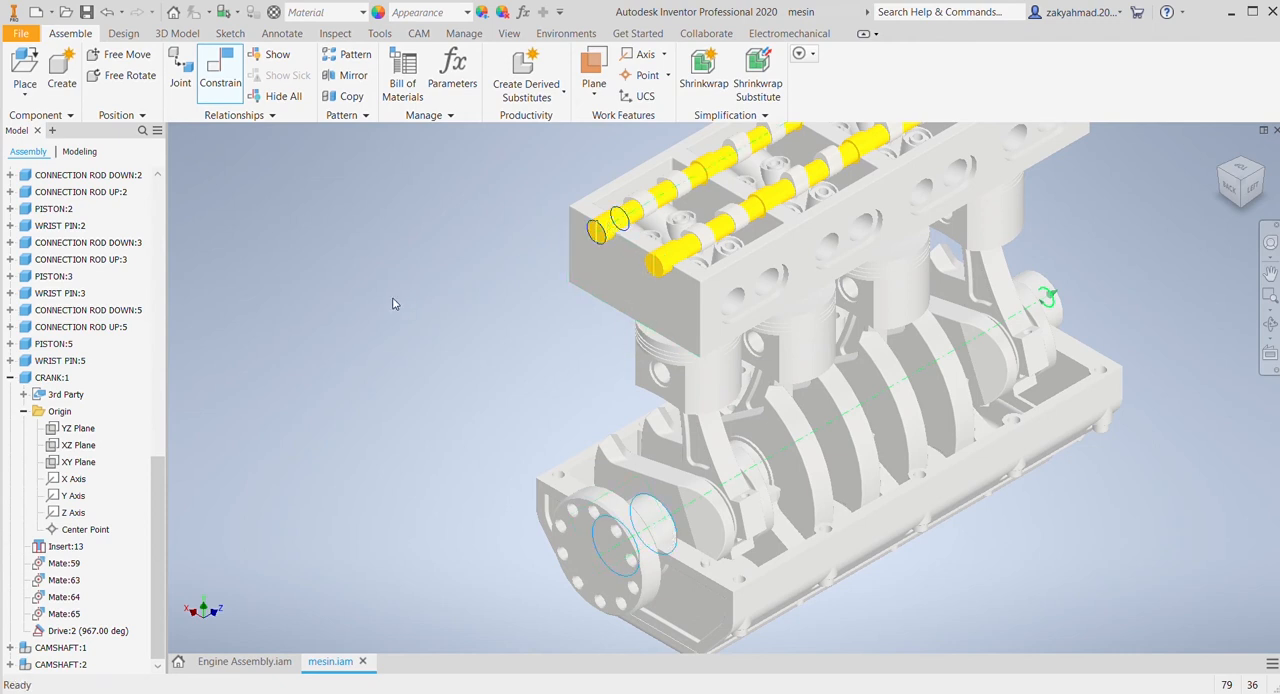
pyautogui.click(393, 299)
# Step: Add a rotation motion constraint with a ratio of 1 between the cylindrical end faces of the two camshafts
pyautogui.click(614, 222)
pyautogui.click(661, 256)
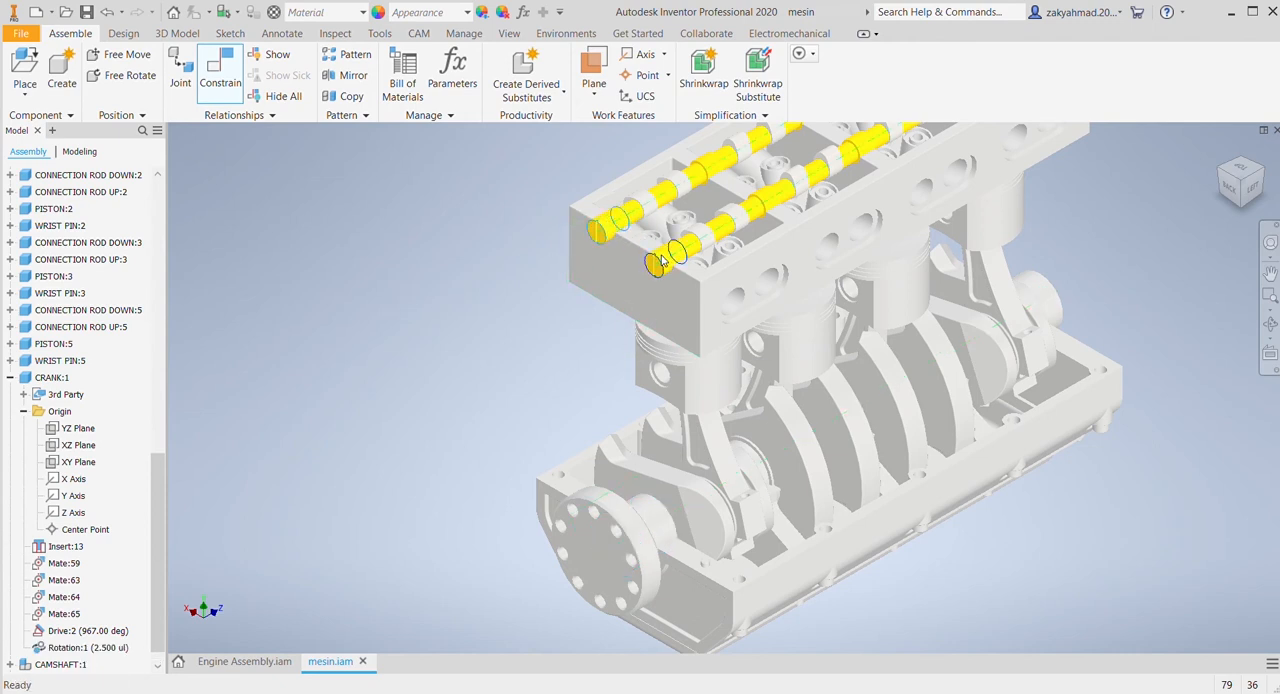
pyautogui.click(262, 301)
# Step: Delete the 270° angle constraint under CAMSHAFT:1
pyautogui.scroll(-1, 44, 500)
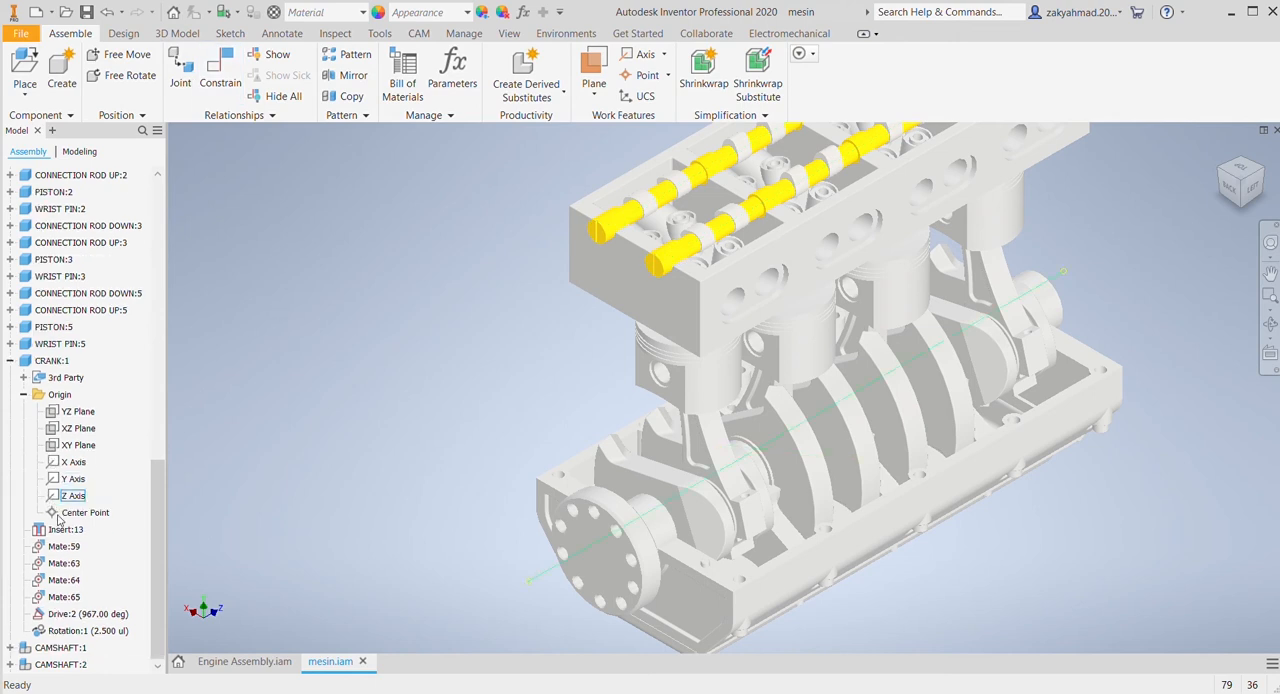
pyautogui.click(10, 647)
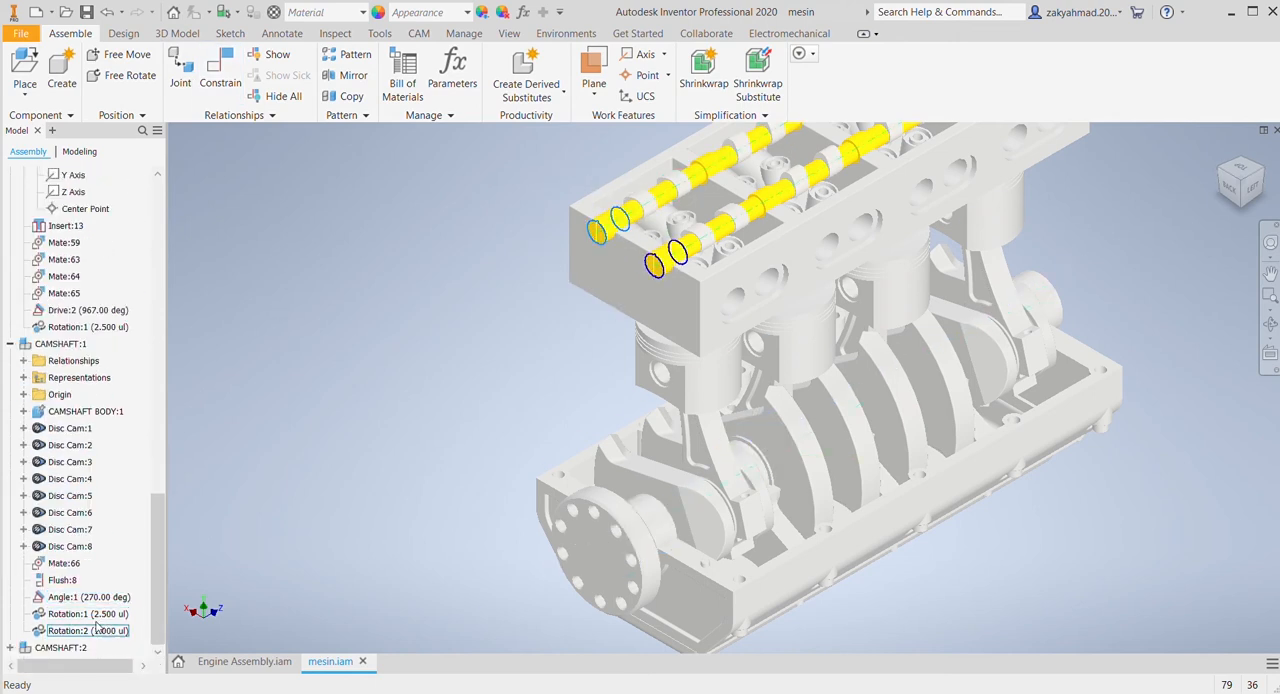
pyautogui.click(103, 602)
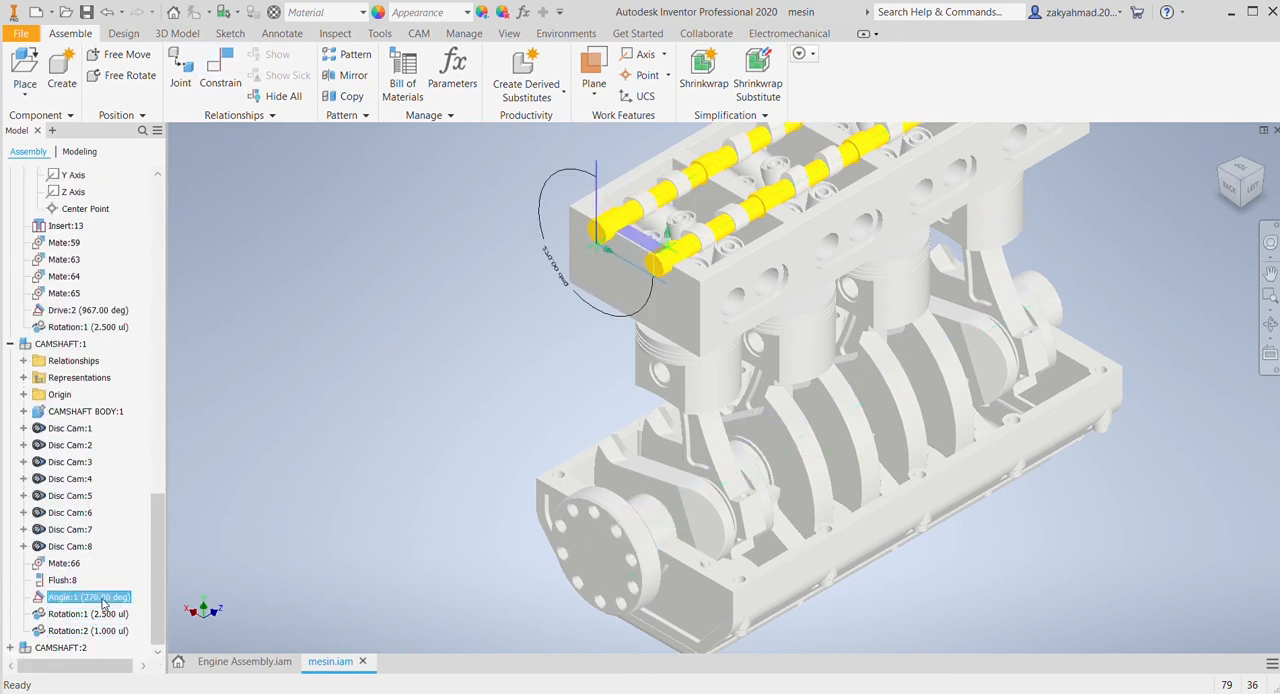
pyautogui.press('Delete')
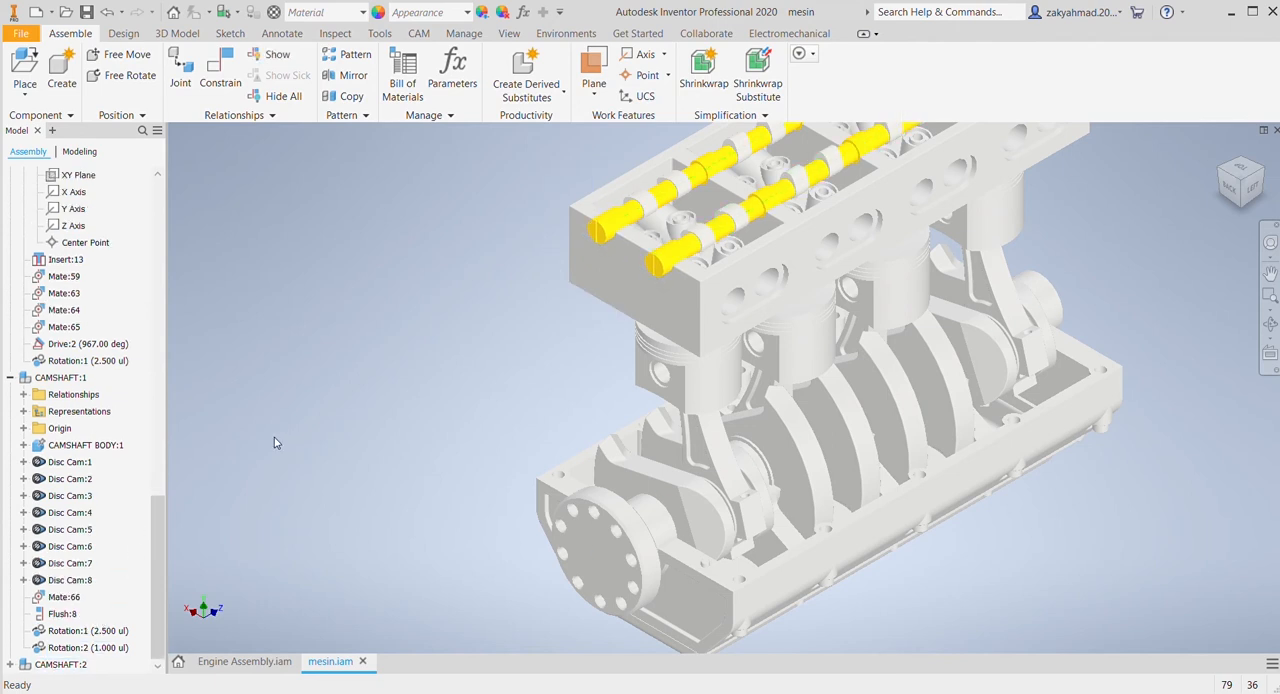
pyautogui.click(88, 345)
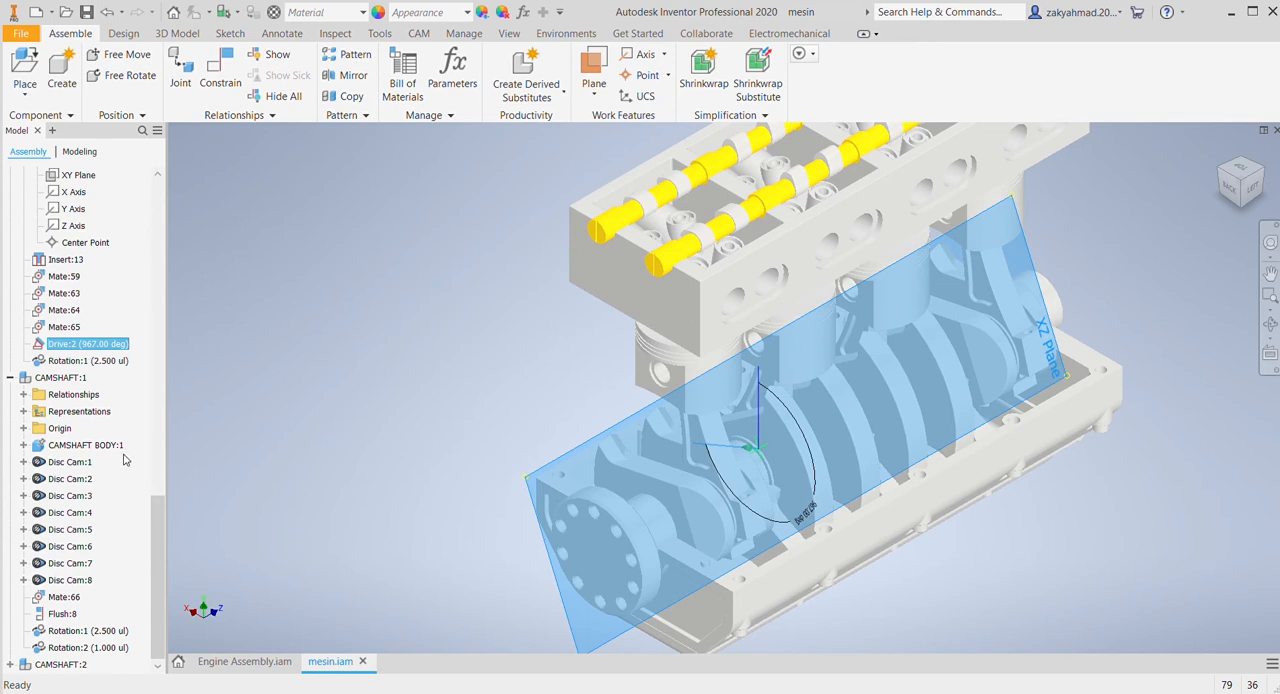
pyautogui.press('Escape')
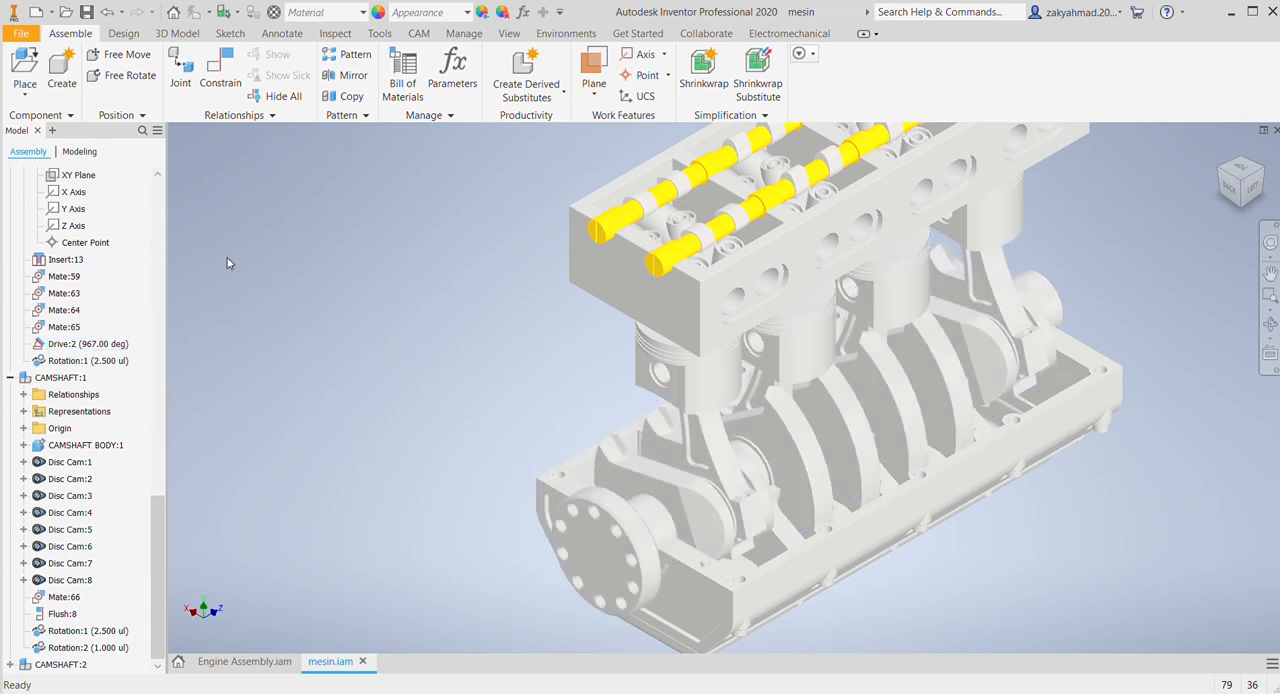
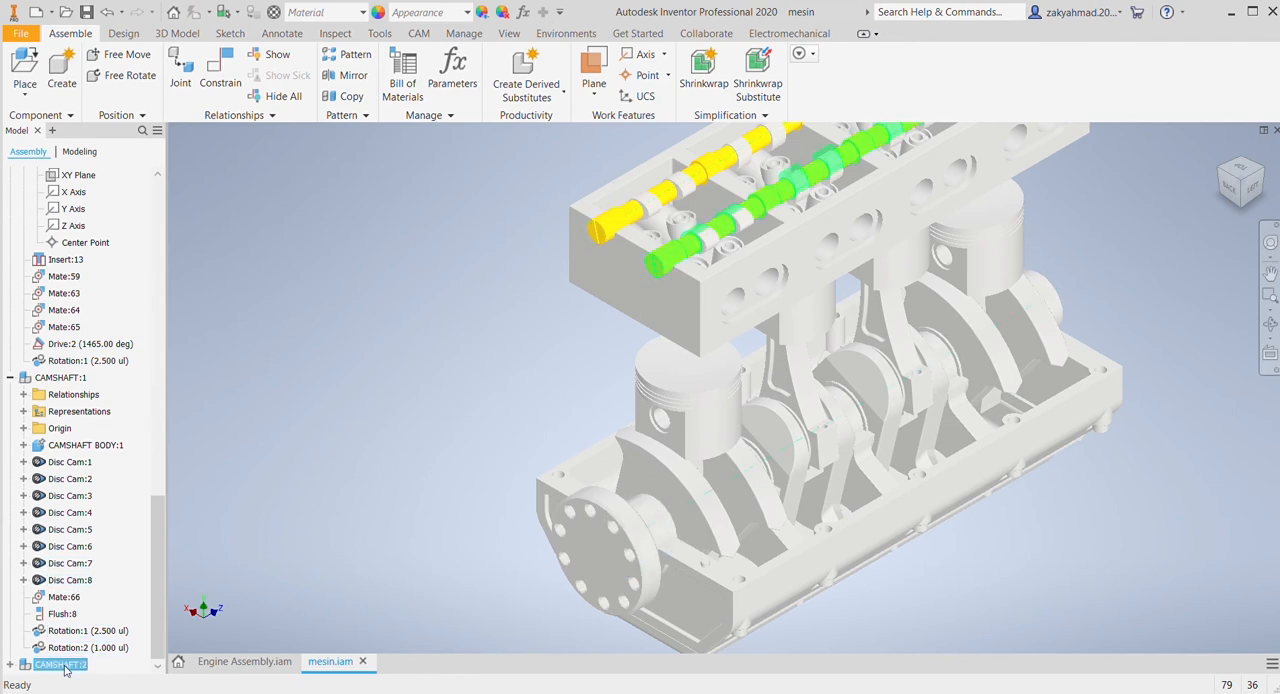
# Step: Undo the last crankshaft drive and the deletion of CAMSHAFT:1's angle constraint
pyautogui.click(62, 664)
pyautogui.click(347, 362)
pyautogui.hotkey('ctrl', 'z')
pyautogui.hotkey('ctrl', 'z')
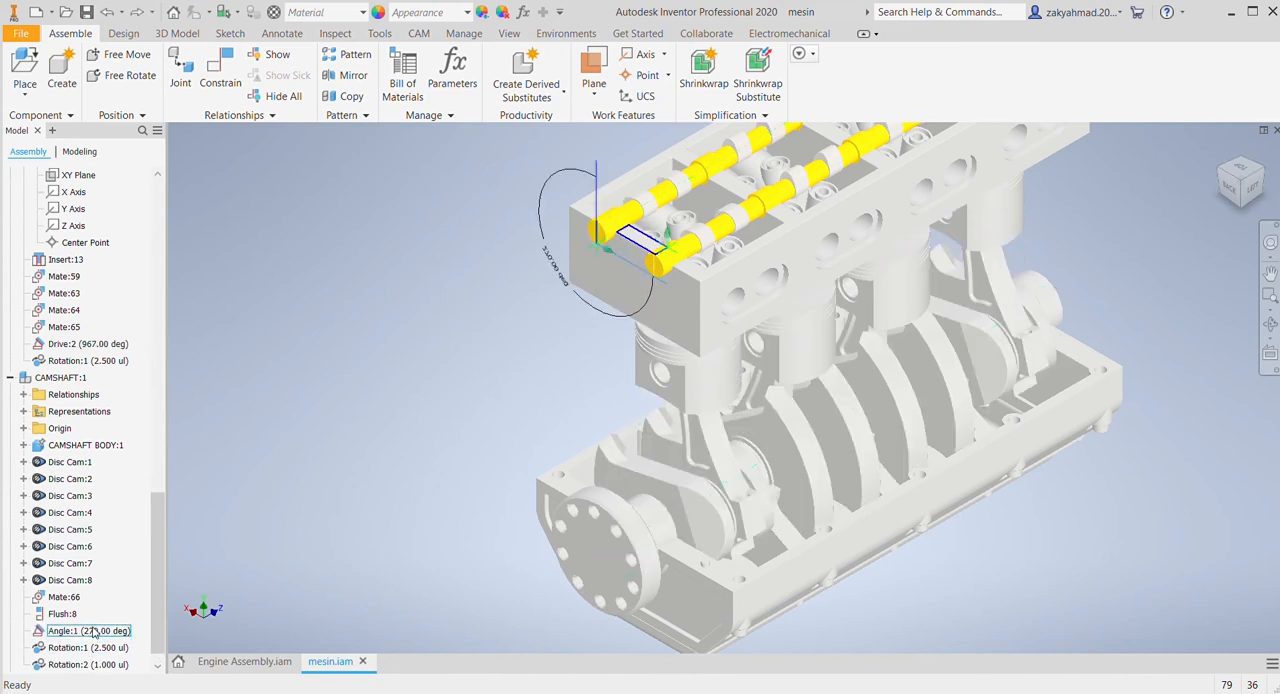
# Step: Delete the 270° Angle:1 constraint between CAMSHAFT:1 and the cylinder head
pyautogui.moveTo(360, 358); pyautogui.dragTo(320, 463, button='middle')
pyautogui.scroll(-5, 322, 461)
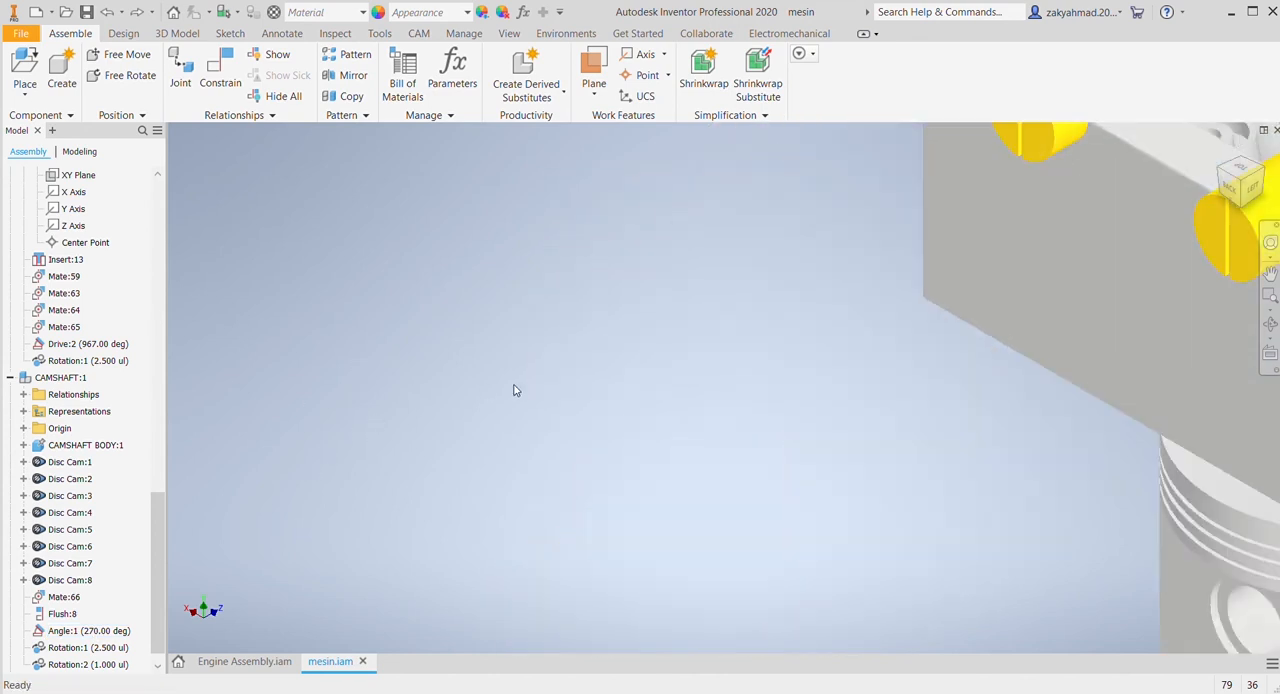
pyautogui.moveTo(750, 288); pyautogui.dragTo(369, 467, button='middle')
pyautogui.scroll(2, 368, 467)
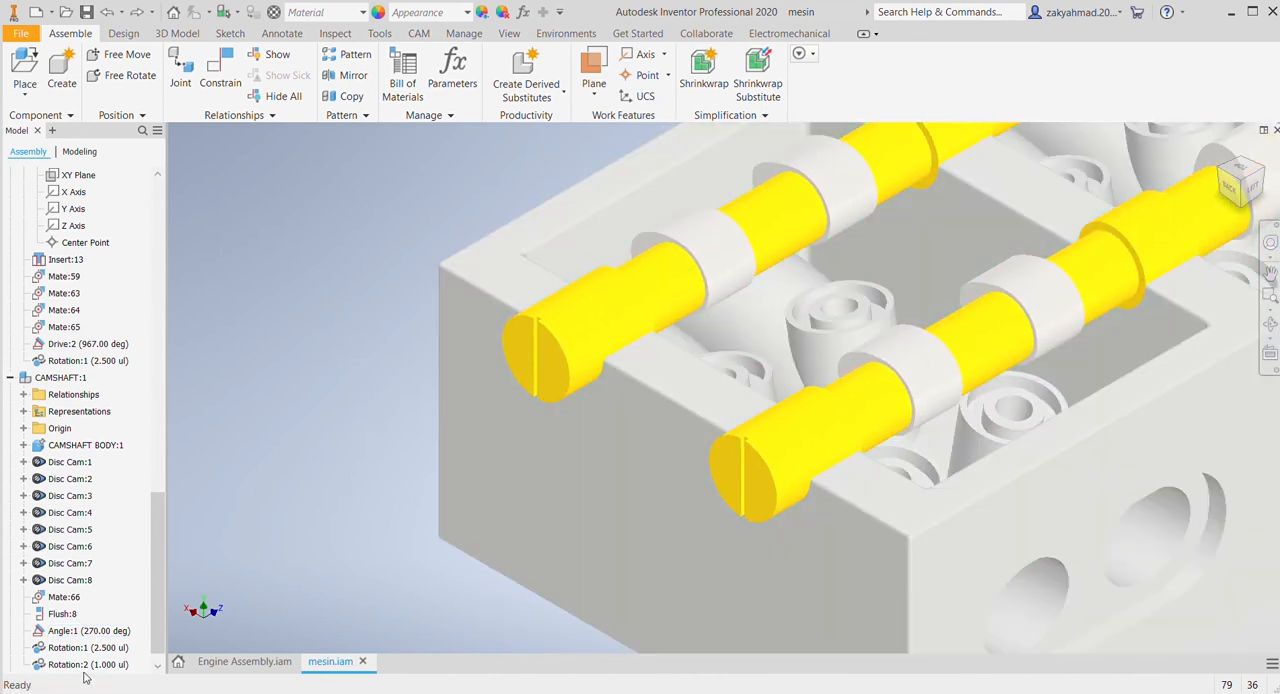
pyautogui.click(115, 634)
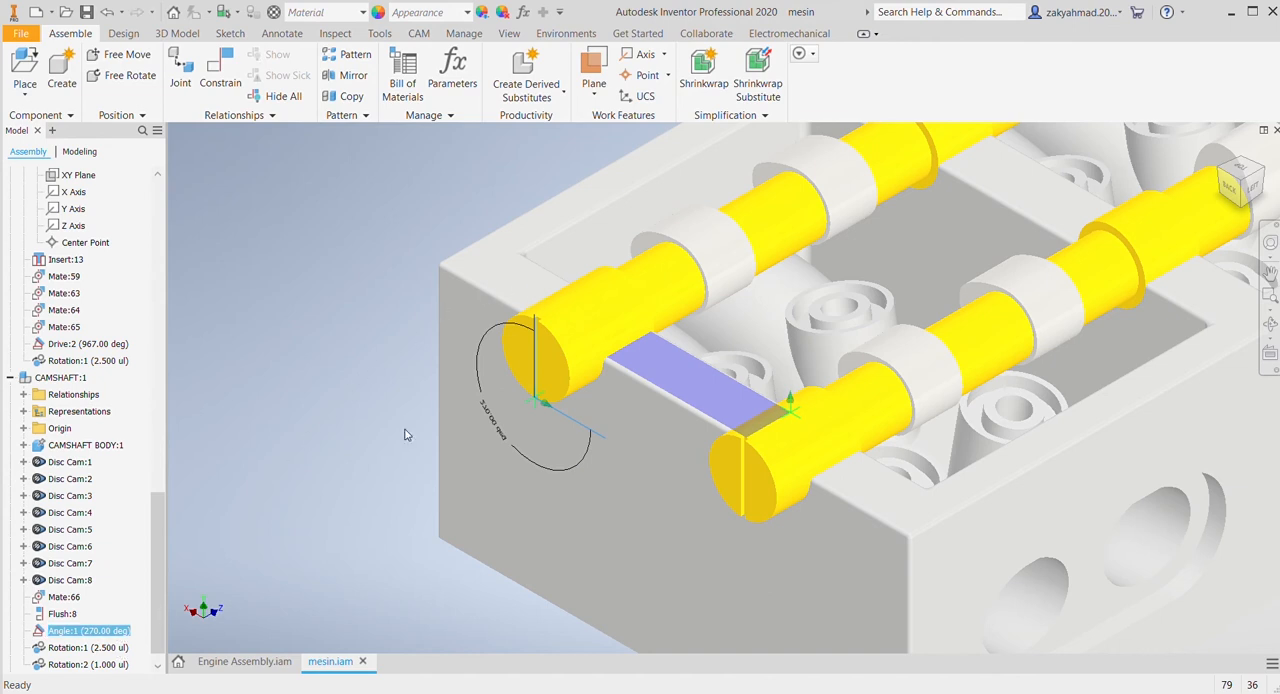
pyautogui.click(113, 631)
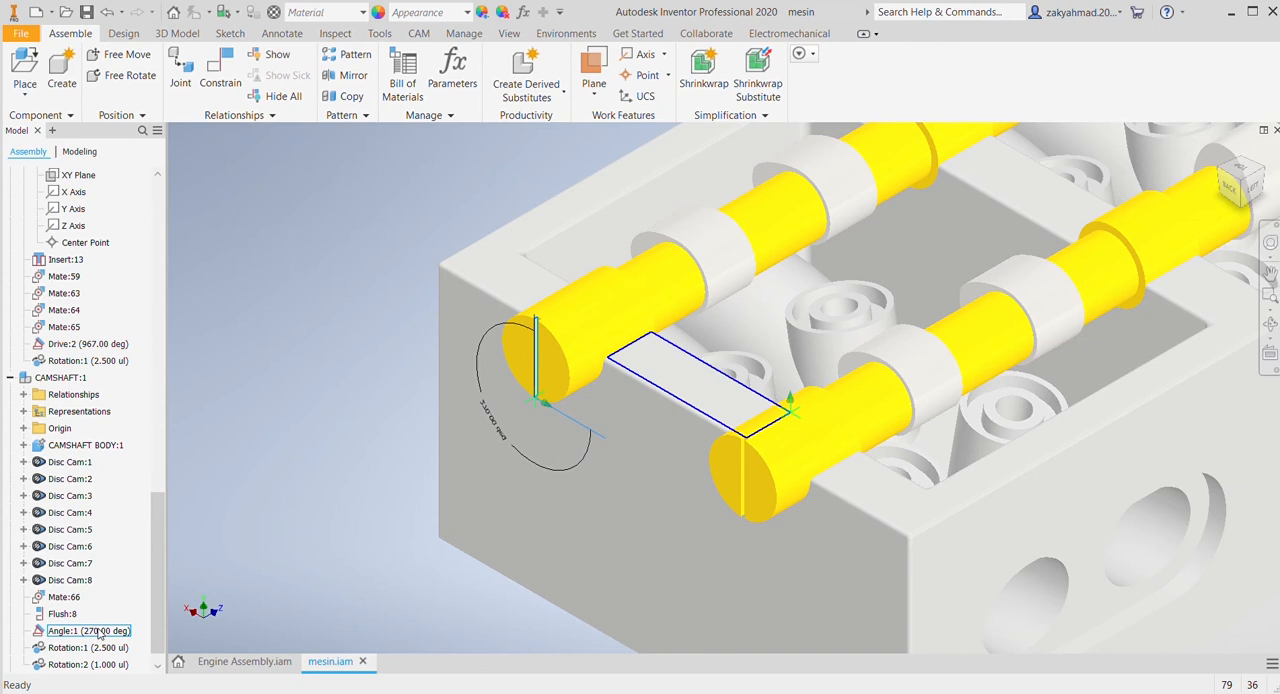
pyautogui.click(99, 636)
pyautogui.click(302, 528)
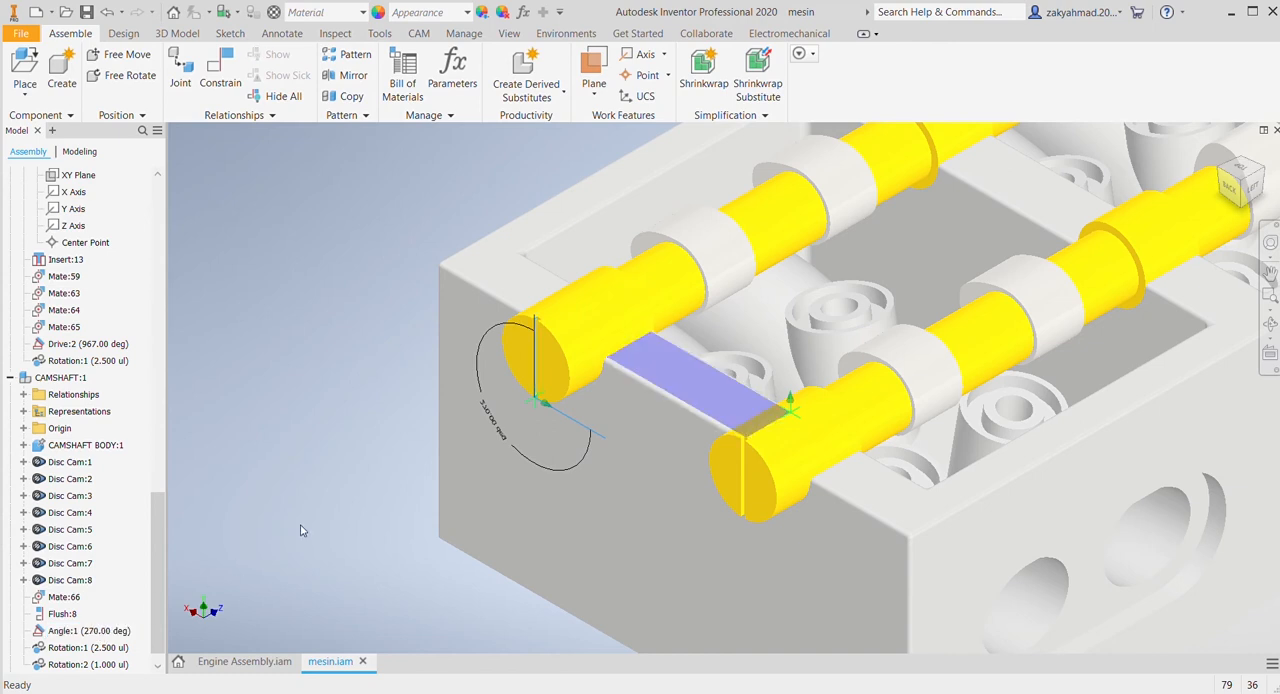
pyautogui.click(77, 630)
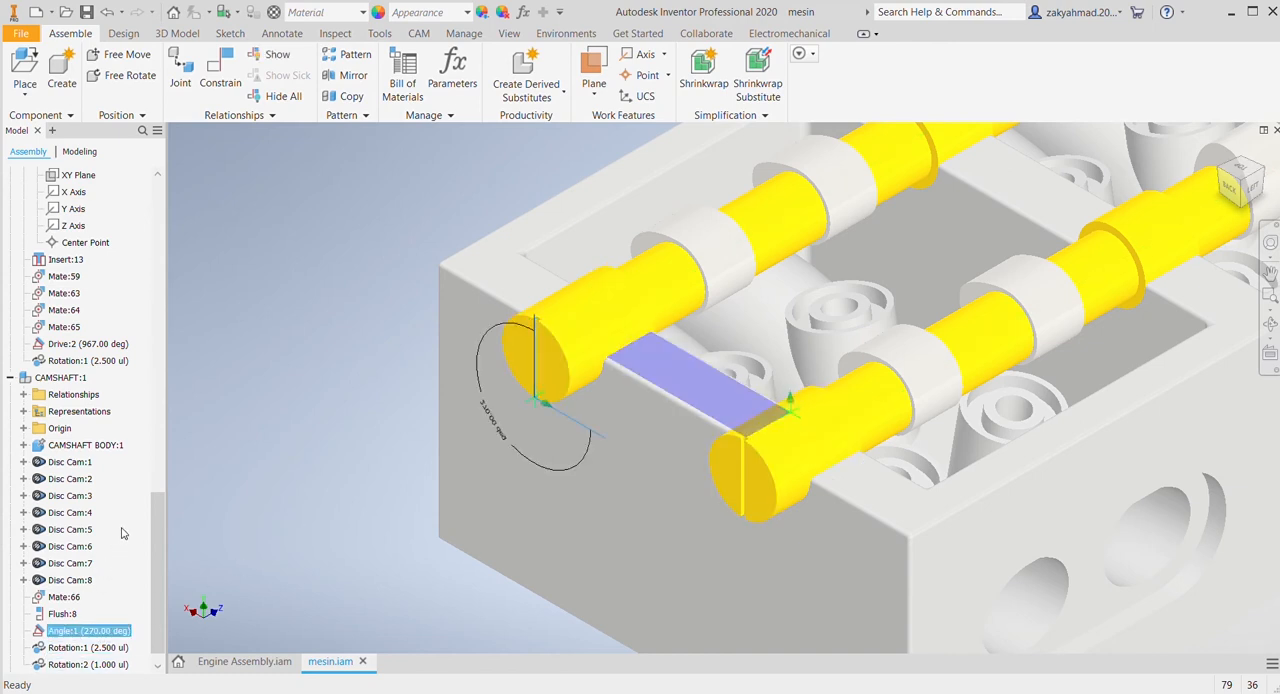
pyautogui.press('Delete')
pyautogui.press('c')
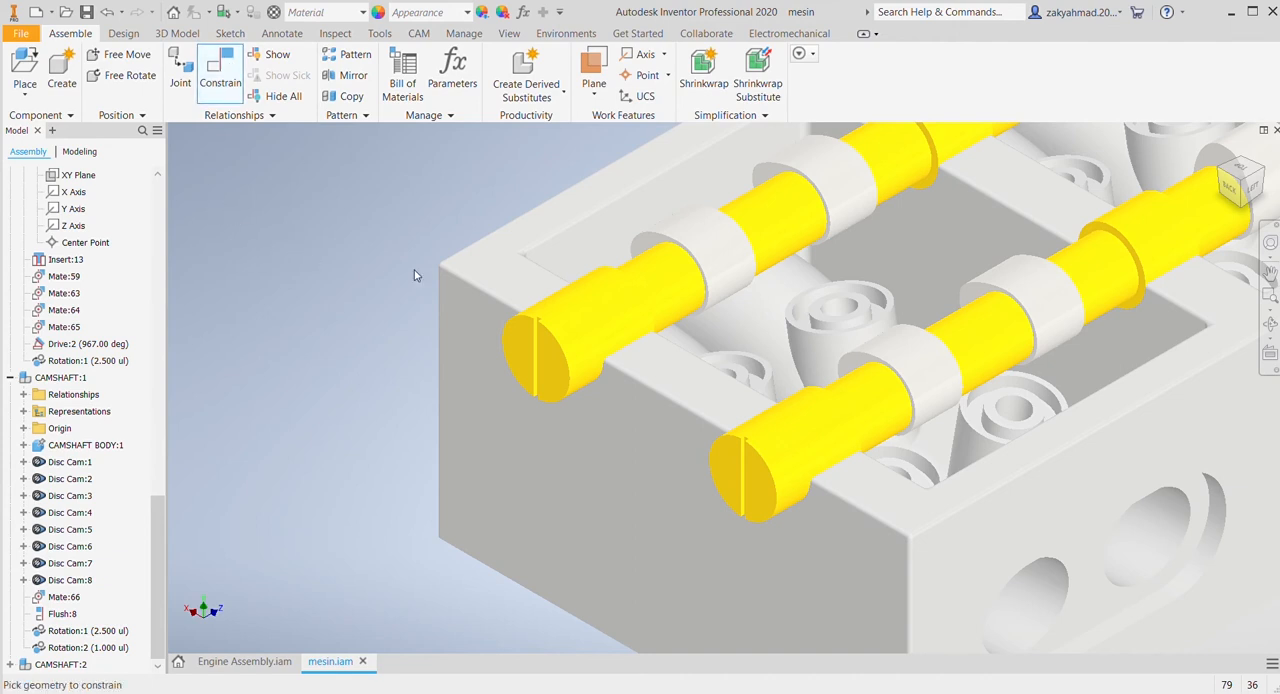
pyautogui.scroll(2, 529, 350)
pyautogui.scroll(4, 558, 300)
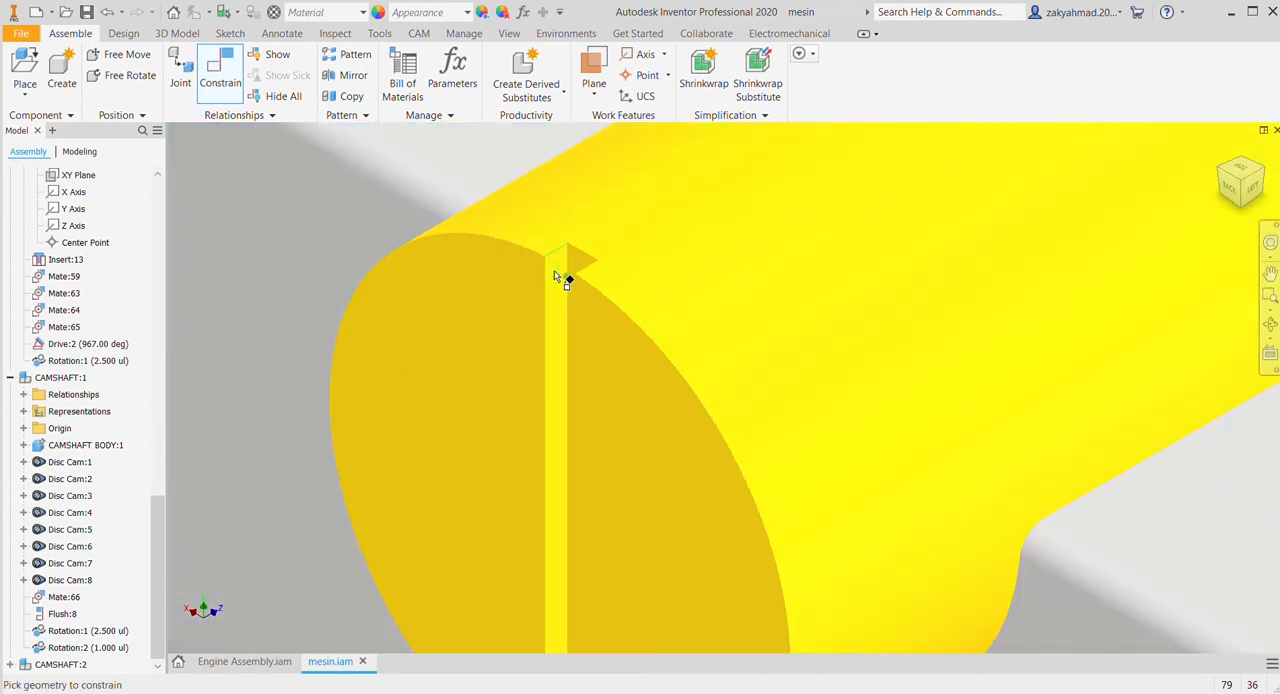
pyautogui.click(557, 277)
pyautogui.scroll(-6, 556, 265)
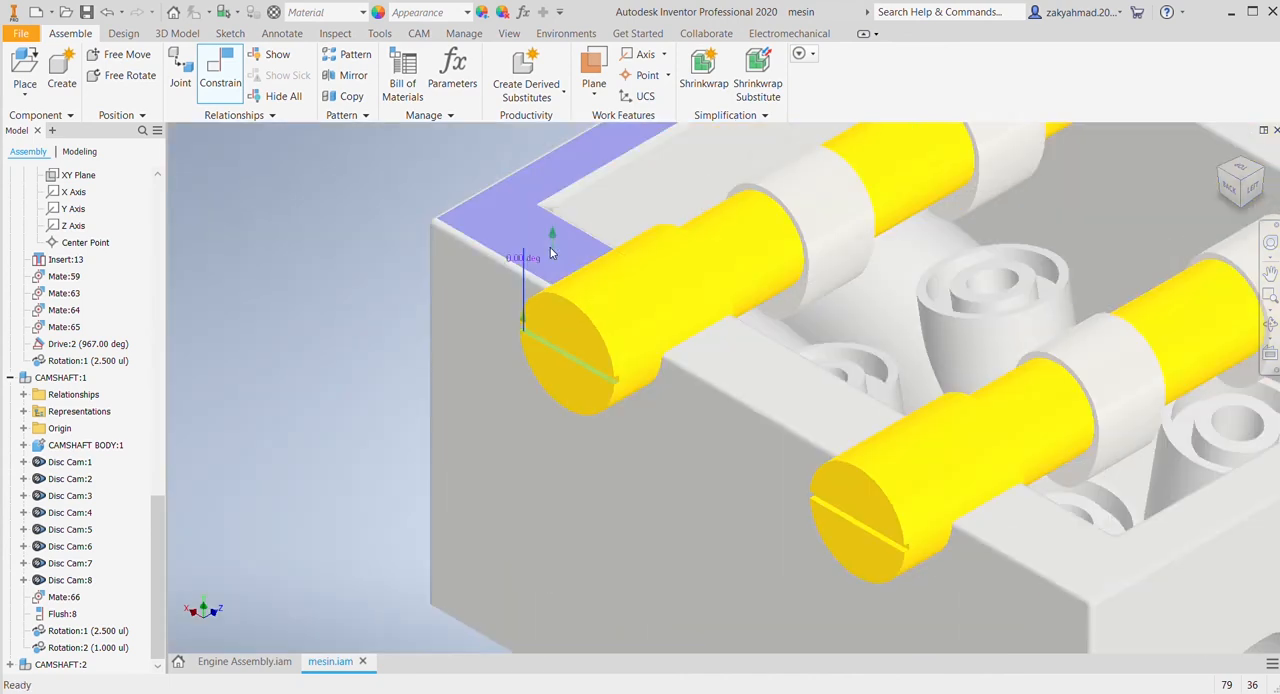
pyautogui.scroll(-2, 574, 307)
pyautogui.scroll(3, 550, 329)
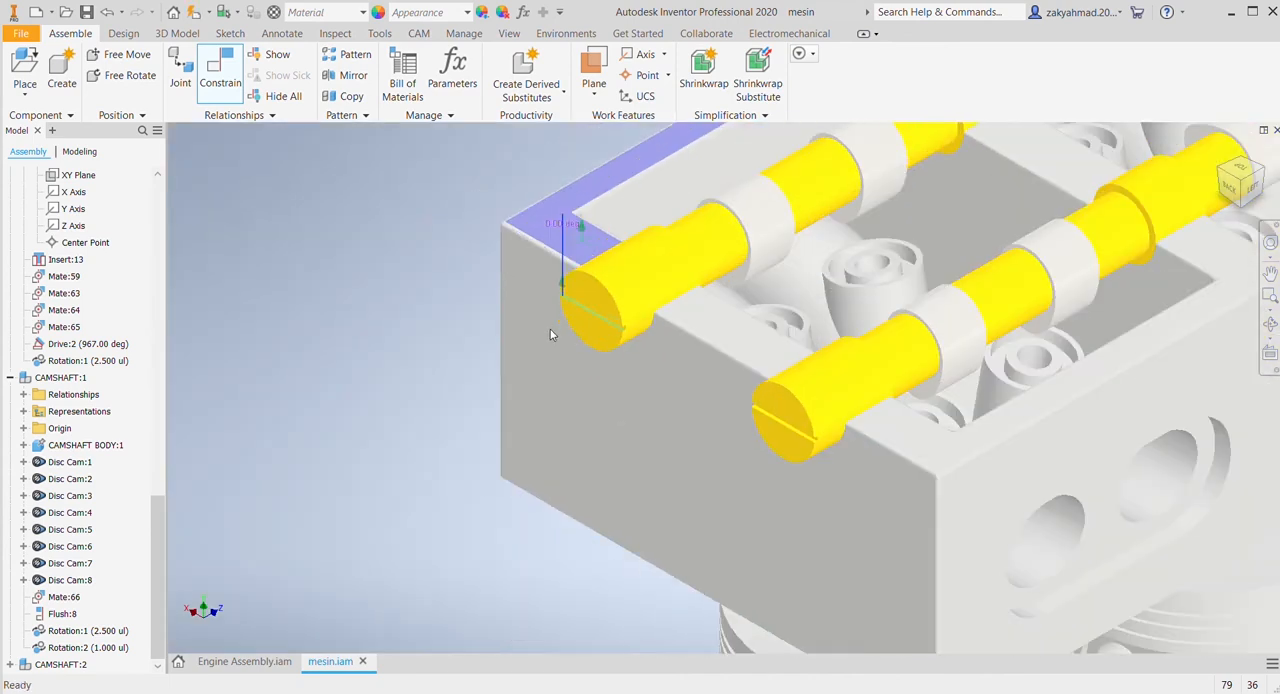
pyautogui.moveTo(550, 331); pyautogui.dragTo(449, 536, button='middle')
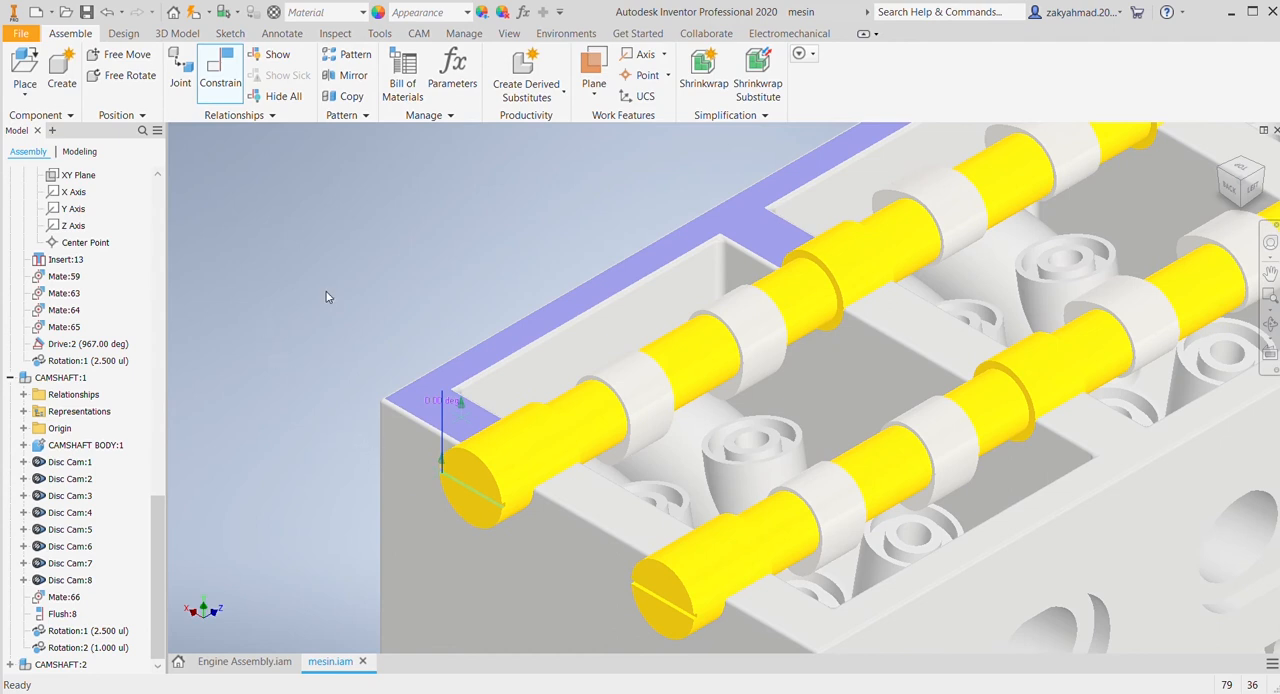
pyautogui.press('Escape')
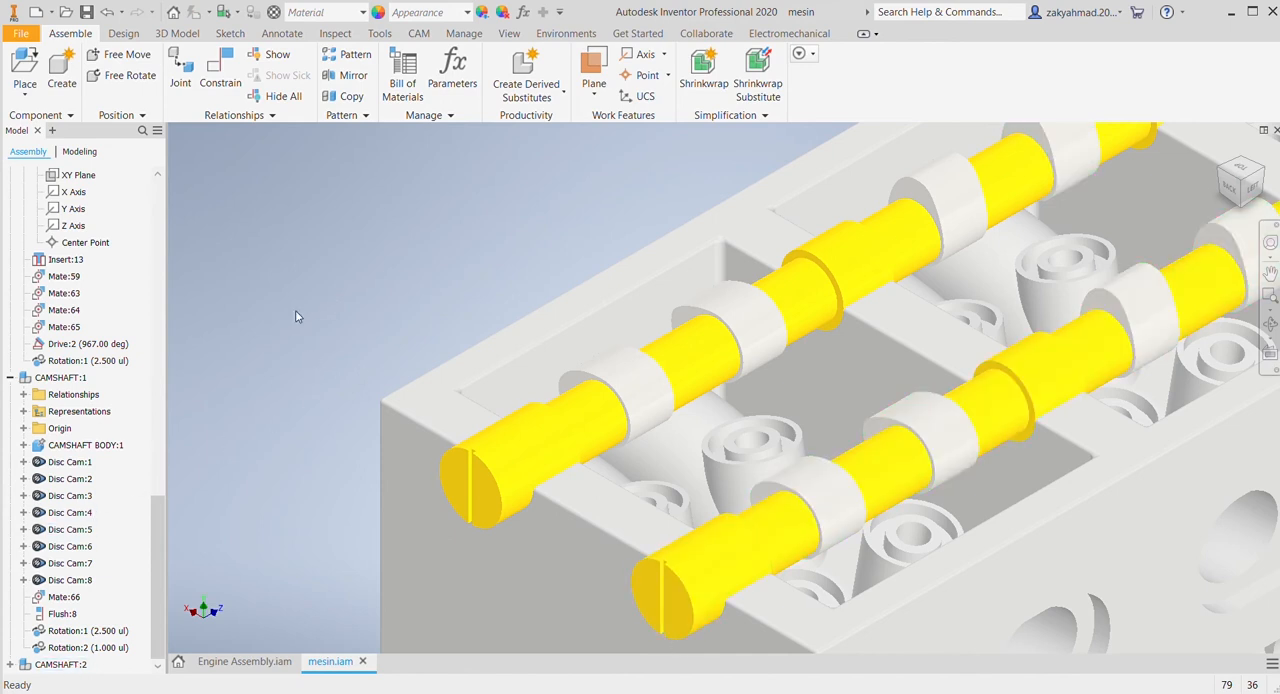
# Step: Delete the second camshaft, CAMSHAFT:2, from the assembly
pyautogui.click(60, 664)
pyautogui.press('Delete')
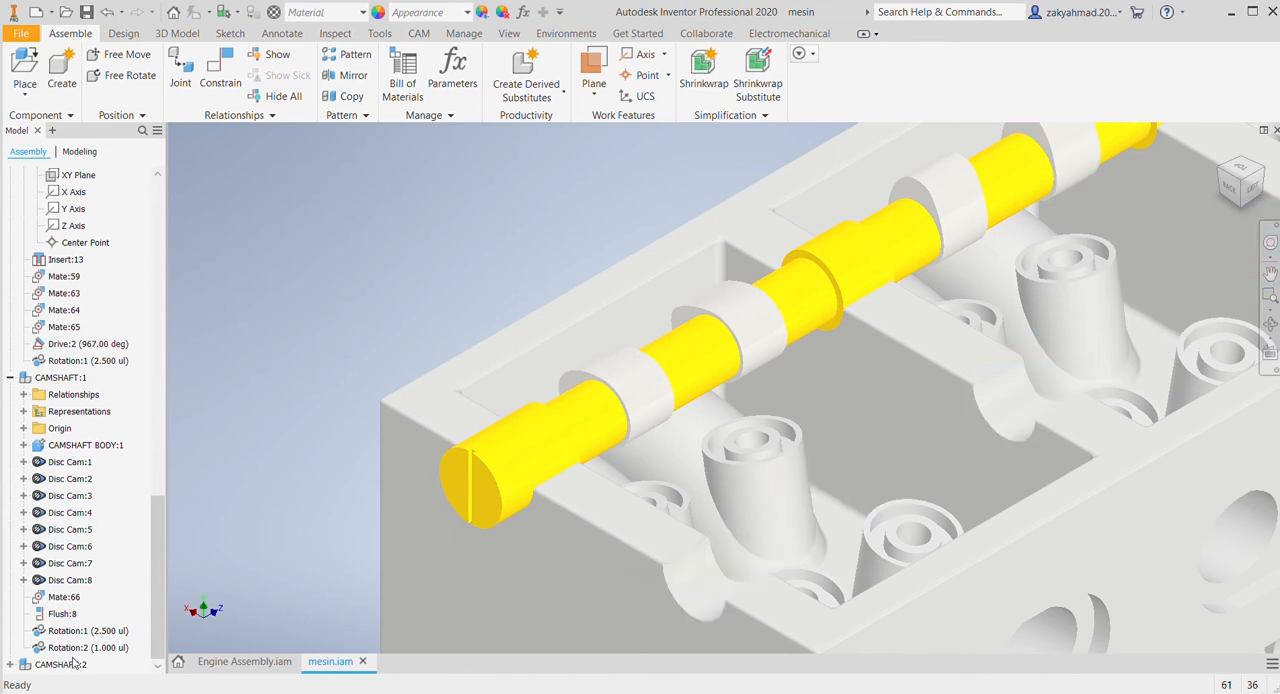
pyautogui.click(60, 664)
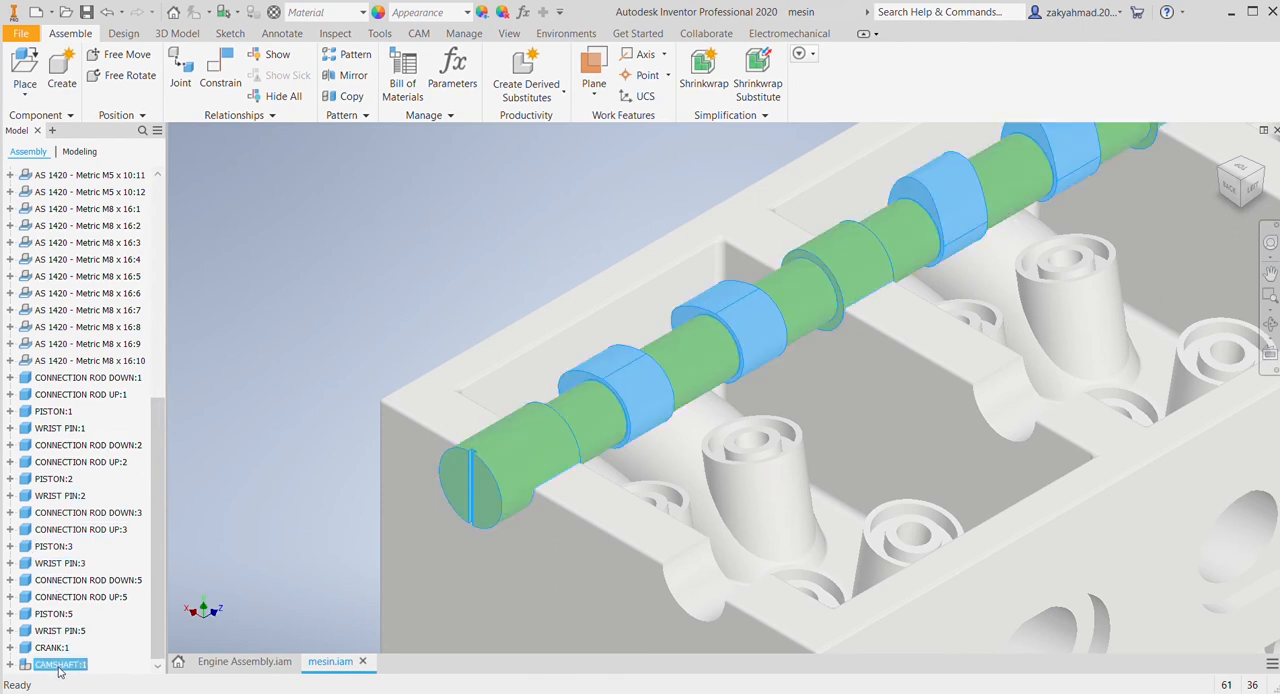
# Step: Add a 90° angle constraint between the slot in CAMSHAFT:1's end face and the upper face of the cylinder head
pyautogui.click(222, 77)
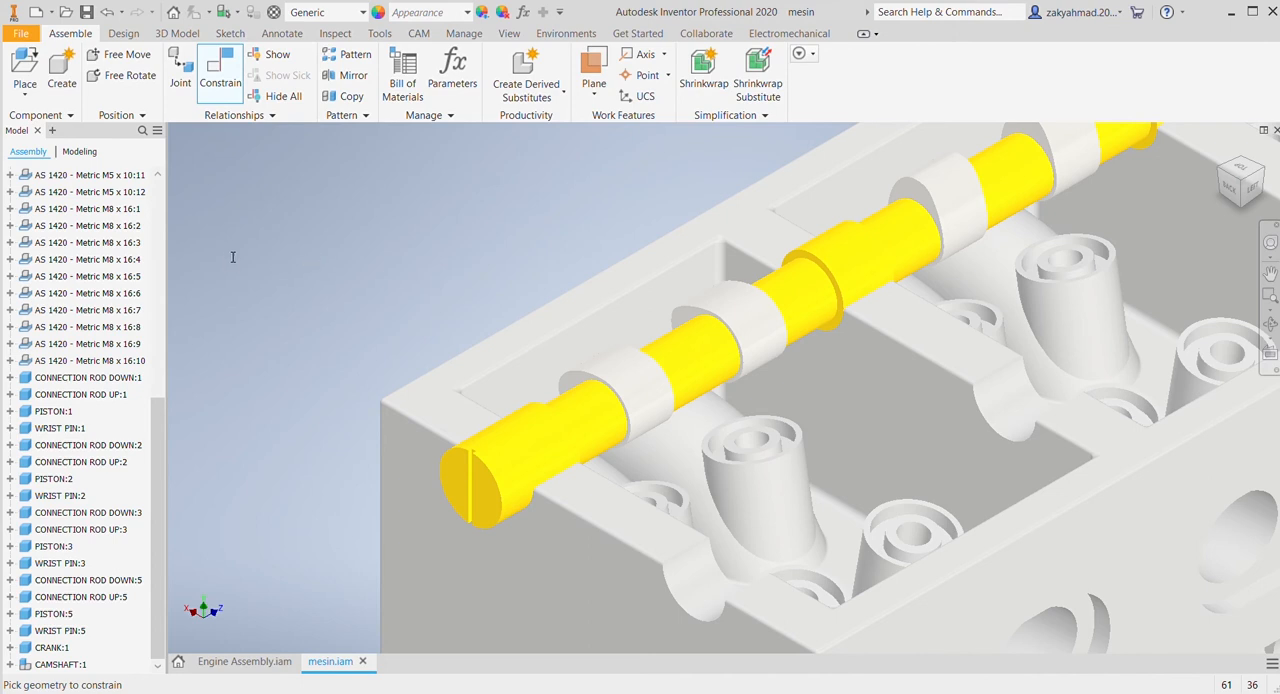
pyautogui.scroll(-5, 449, 470)
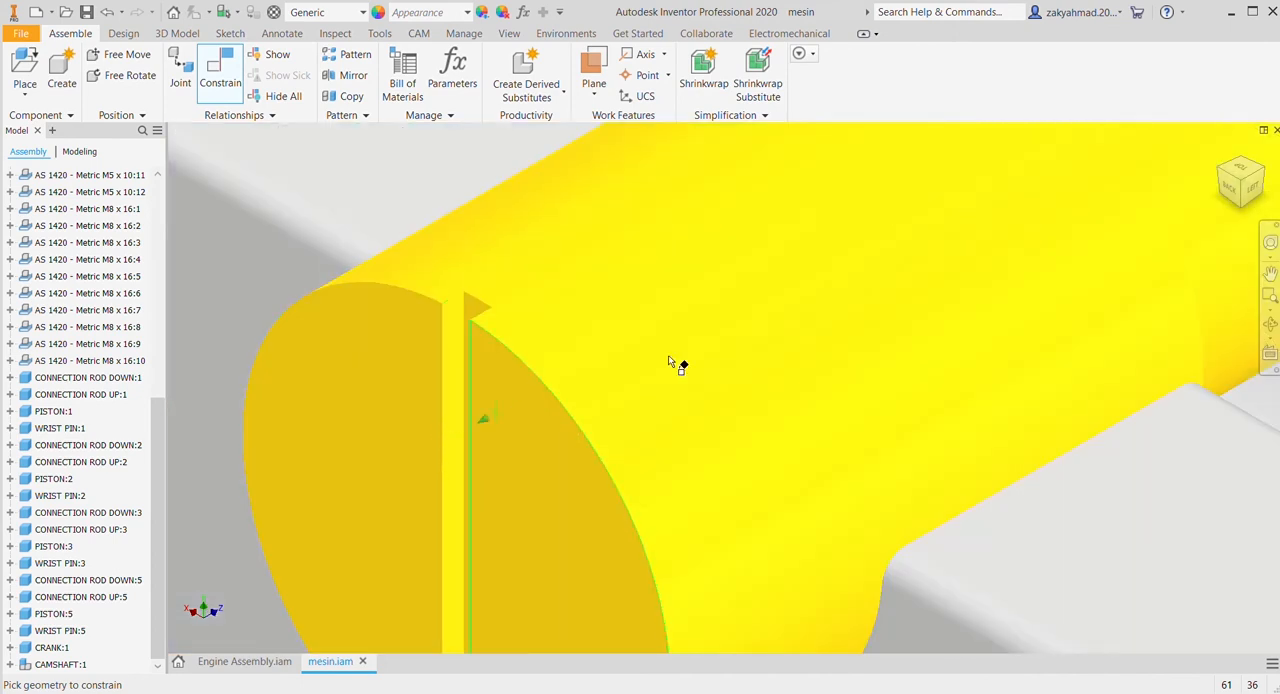
pyautogui.keyDown('shift'); pyautogui.moveTo(669, 362); pyautogui.dragTo(651, 297, button='middle'); pyautogui.keyUp('shift')
pyautogui.scroll(5, 651, 297)
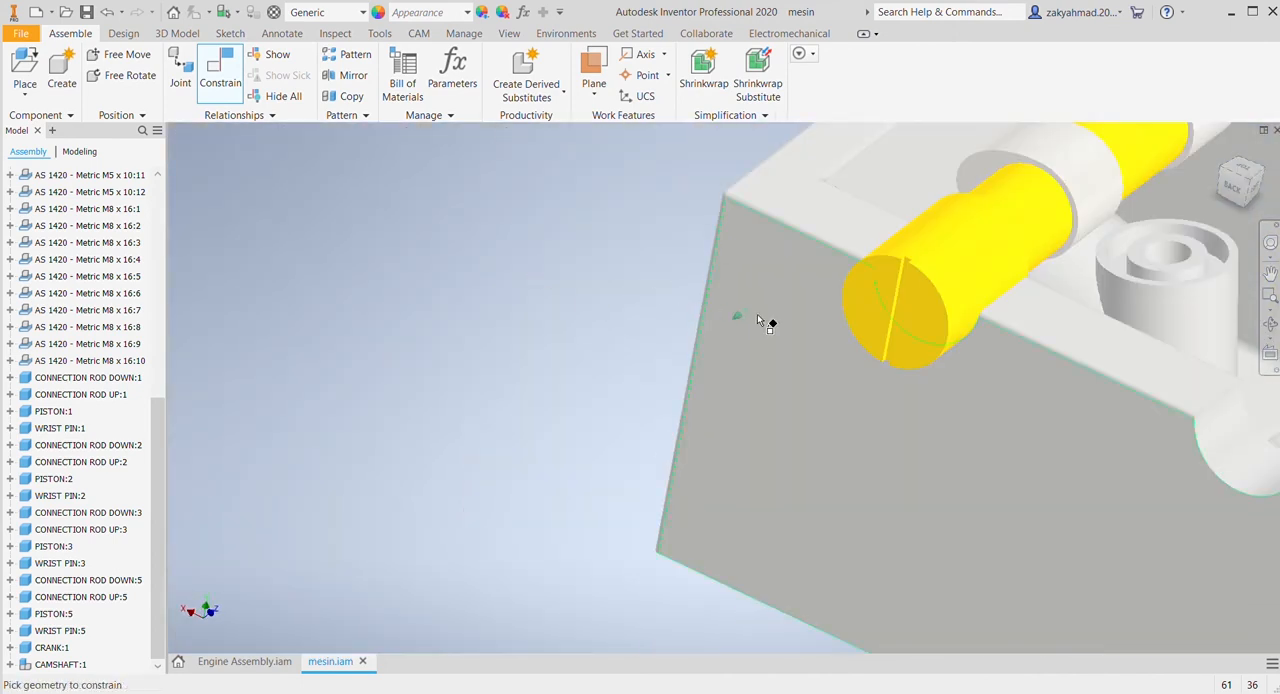
pyautogui.keyDown('shift'); pyautogui.moveTo(893, 366); pyautogui.dragTo(1000, 362, button='middle'); pyautogui.keyUp('shift')
pyautogui.scroll(-4, 1006, 360)
pyautogui.scroll(3, 849, 312)
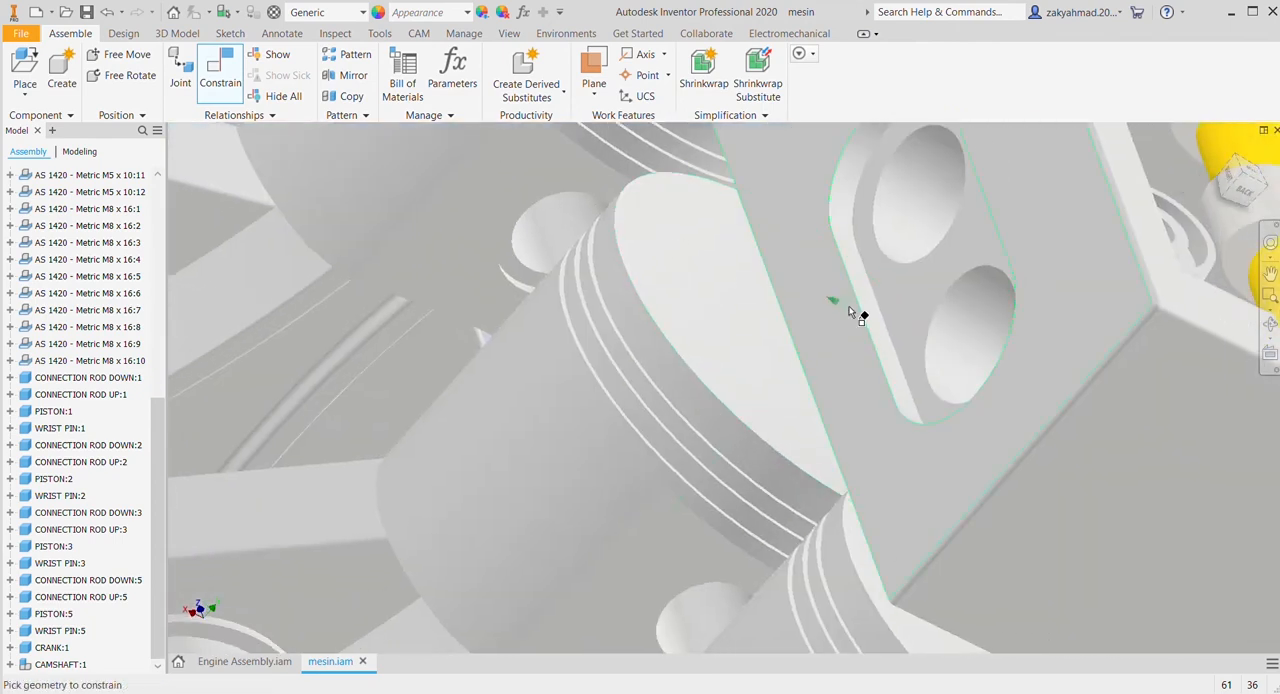
pyautogui.moveTo(1200, 425); pyautogui.dragTo(740, 294, button='middle')
pyautogui.scroll(-2, 790, 294)
pyautogui.scroll(-5, 978, 292)
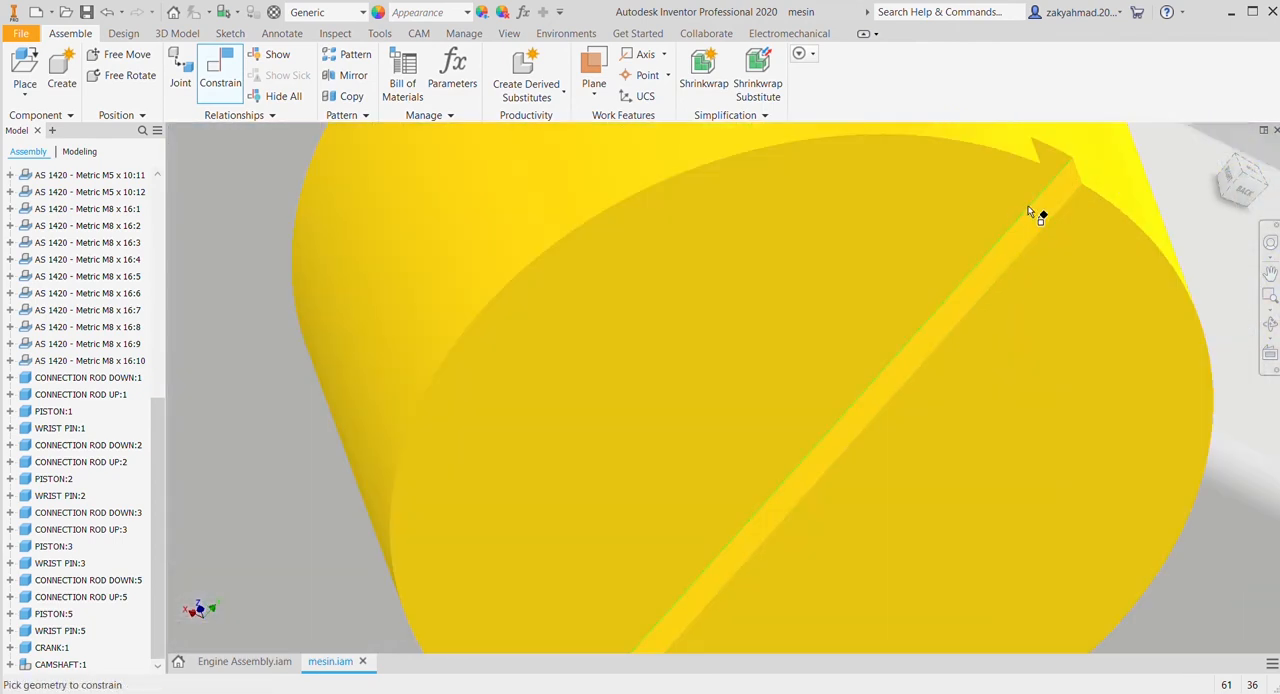
pyautogui.click(1030, 212)
pyautogui.scroll(3, 1023, 209)
pyautogui.click(1143, 277)
pyautogui.moveTo(1043, 334); pyautogui.dragTo(686, 374, button='middle')
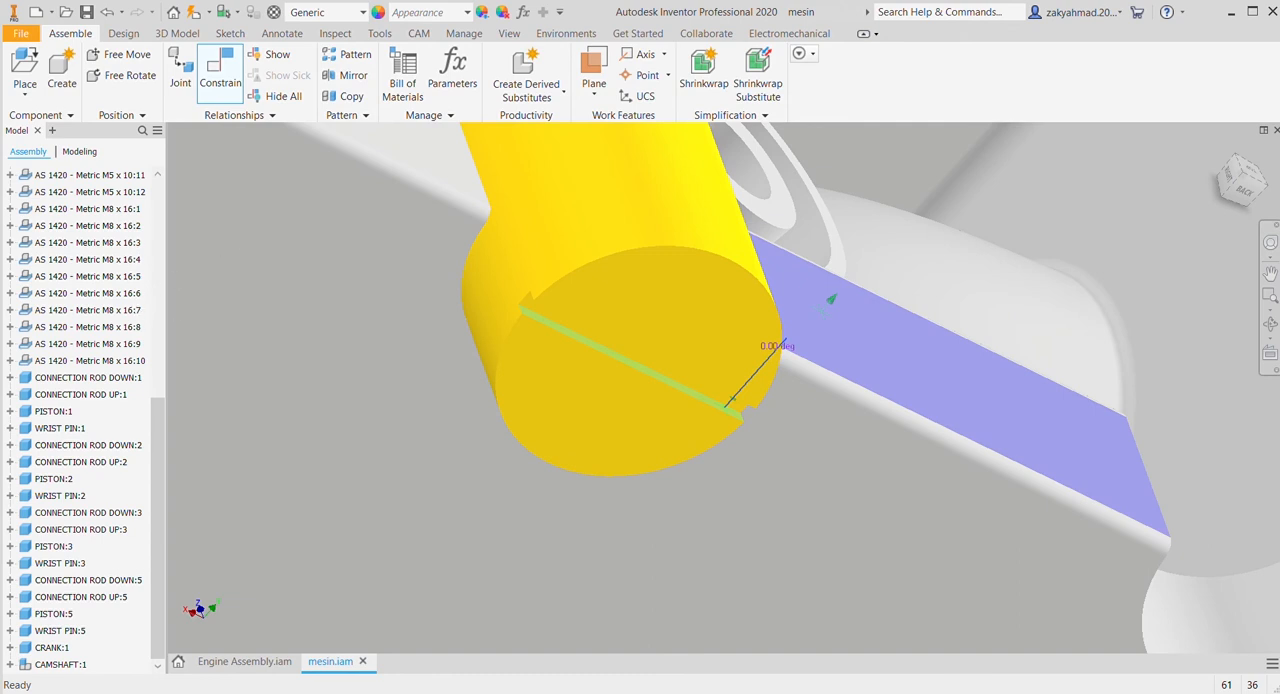
pyautogui.write('90')
pyautogui.press('Return')
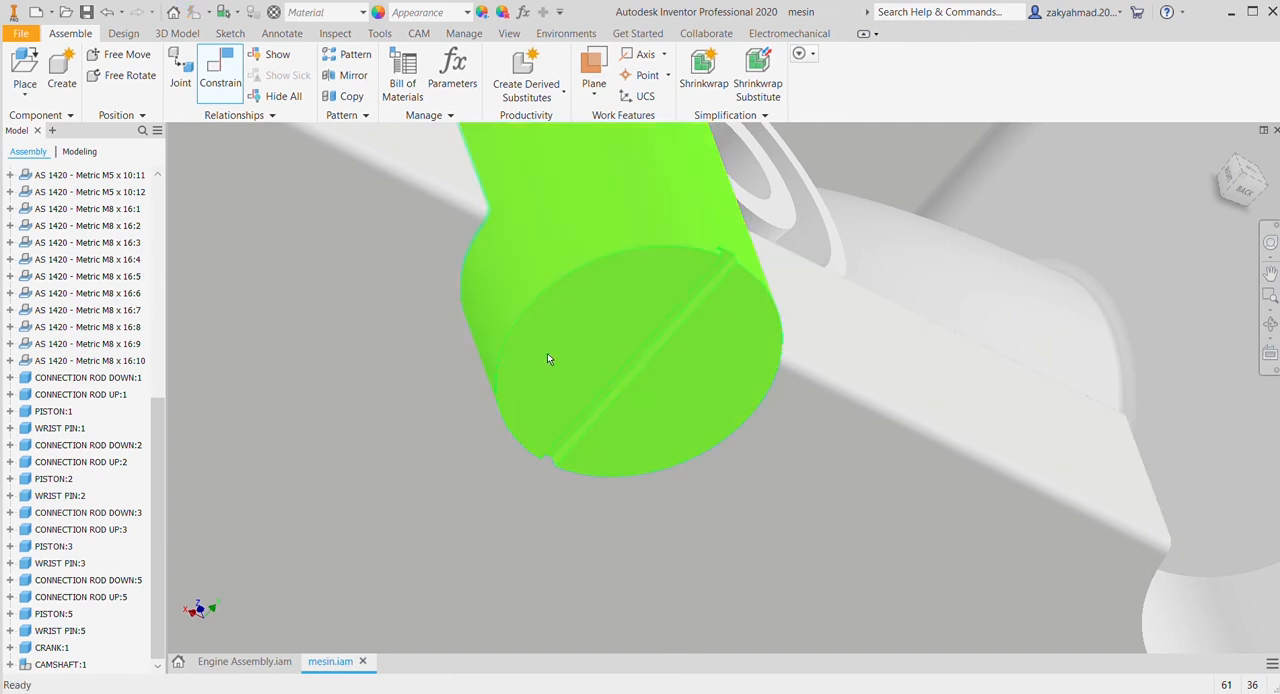
# Step: Place one new camshaft component in free space beside the cylinder head
pyautogui.scroll(4, 598, 364)
pyautogui.click(1219, 152)
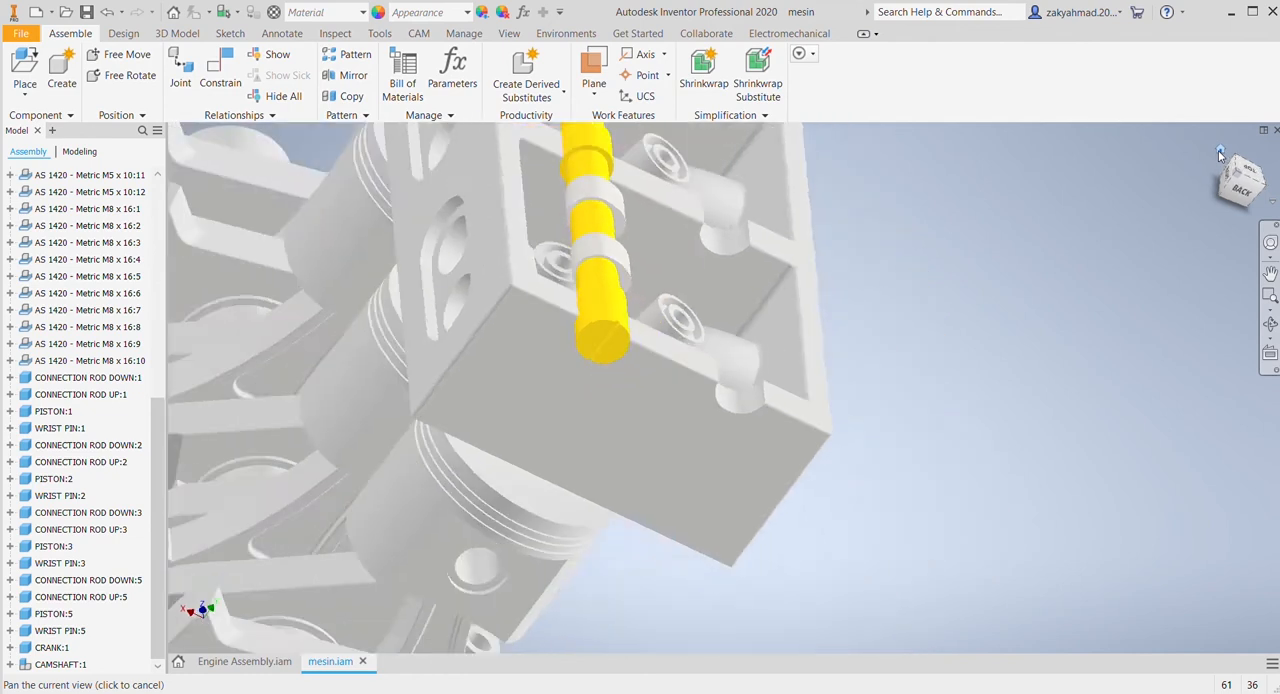
pyautogui.scroll(-5, 591, 337)
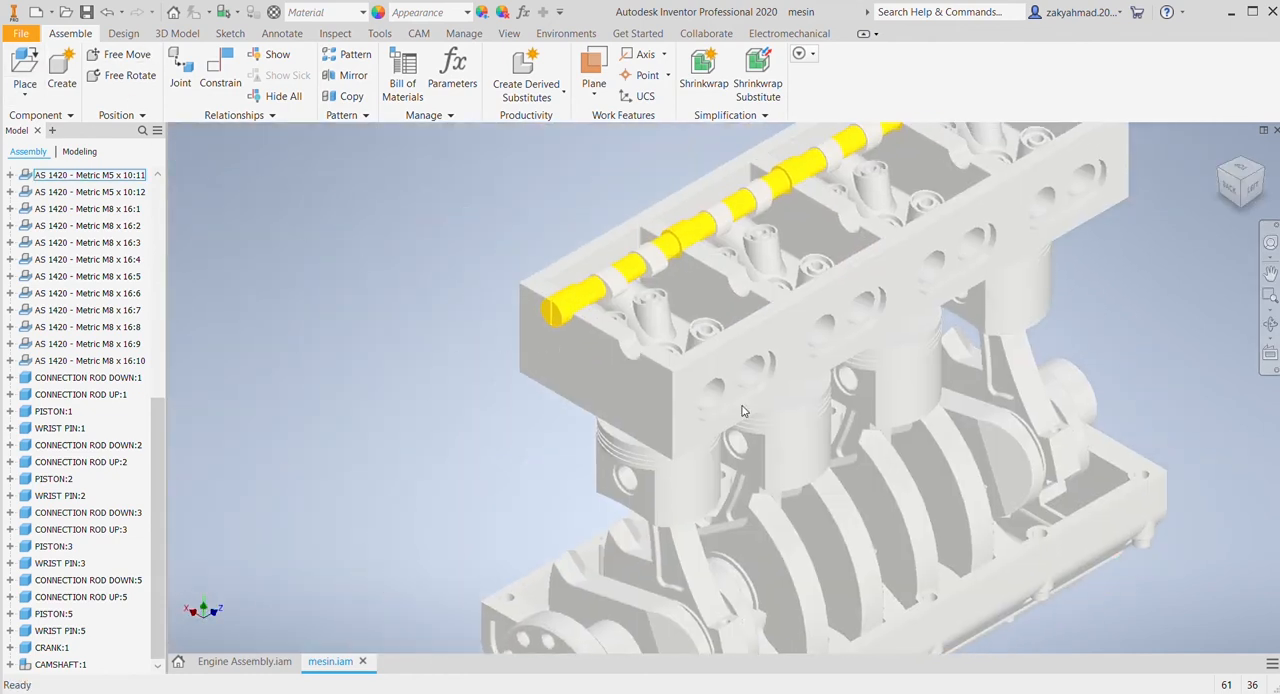
pyautogui.click(530, 212)
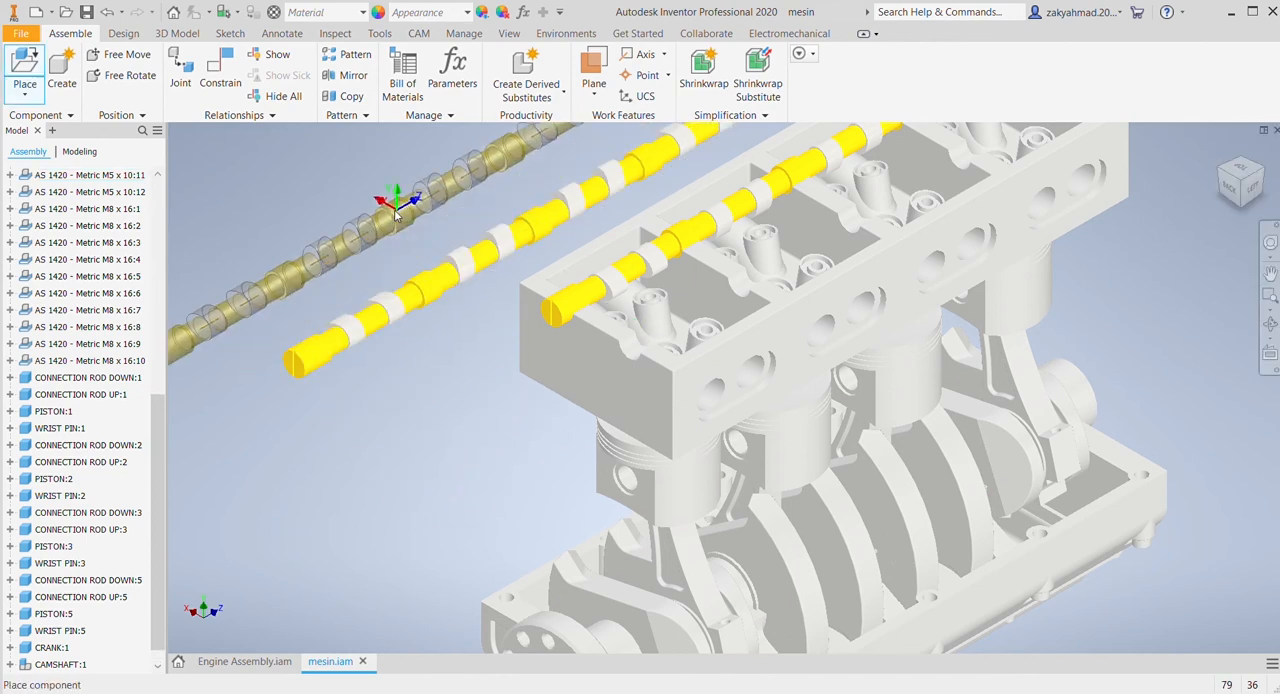
pyautogui.press('Escape')
# Step: Mate the new camshaft's axis to the axis of the empty bearing seat in the cylinder head
pyautogui.click(220, 75)
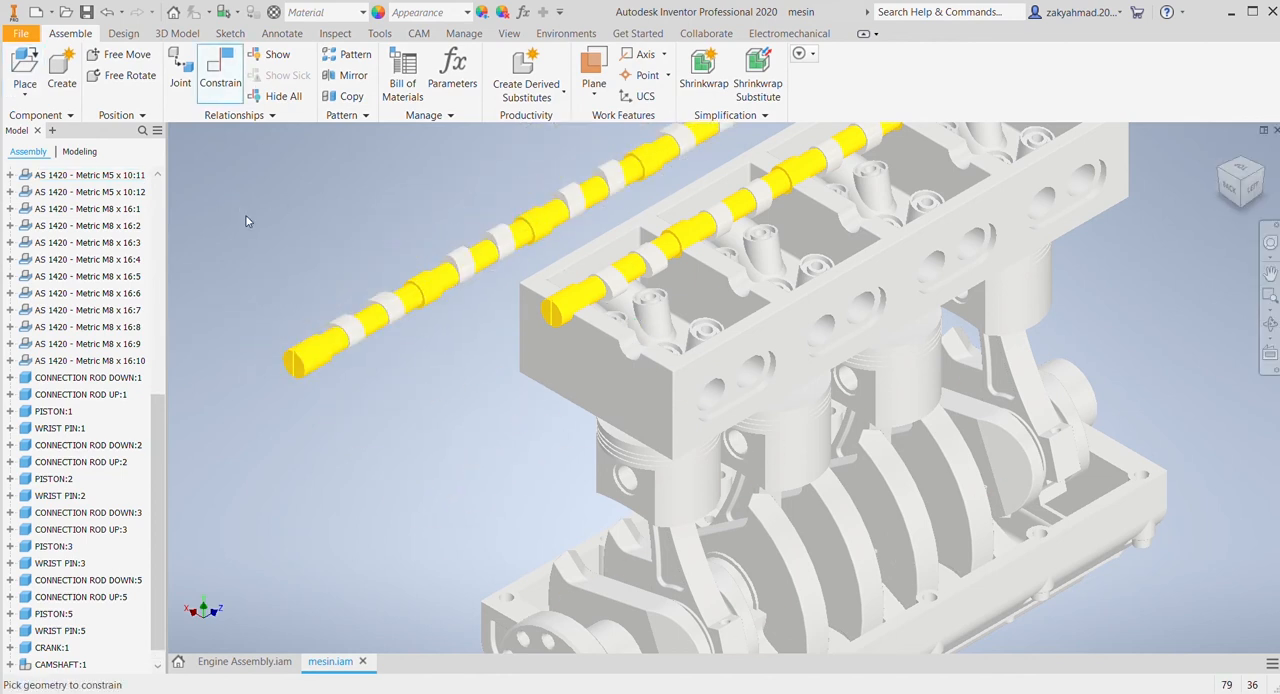
pyautogui.click(316, 352)
pyautogui.click(640, 350)
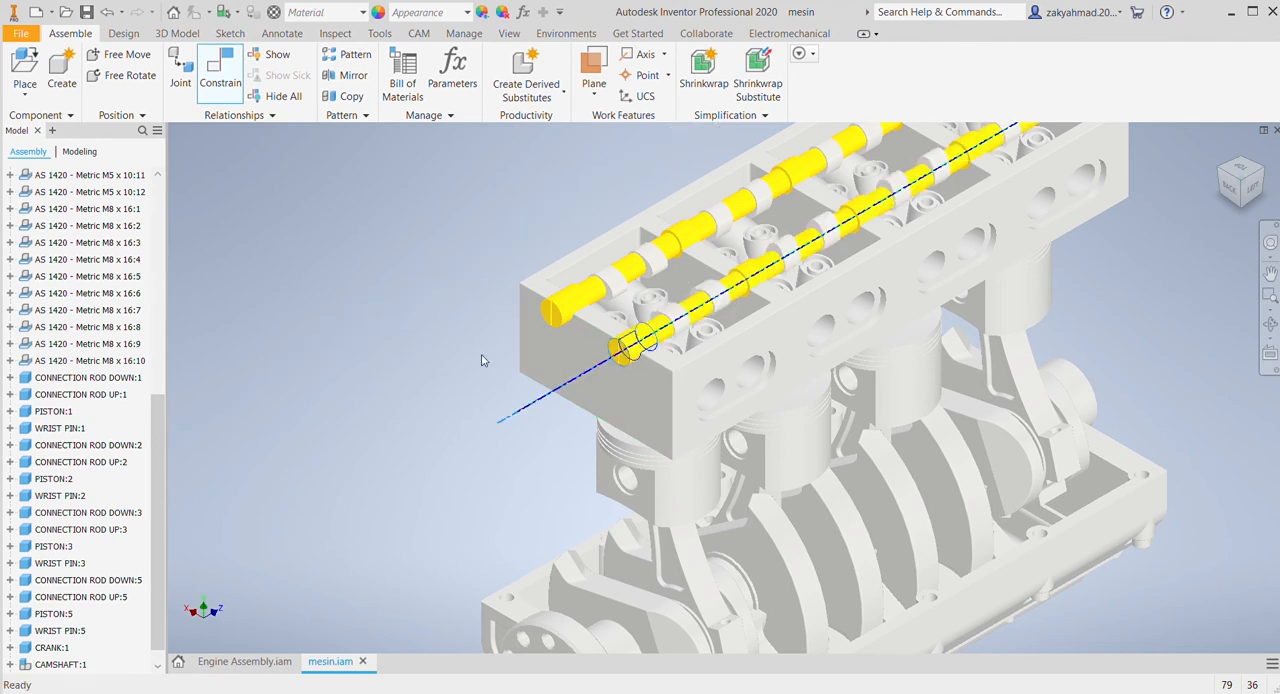
pyautogui.click(400, 295)
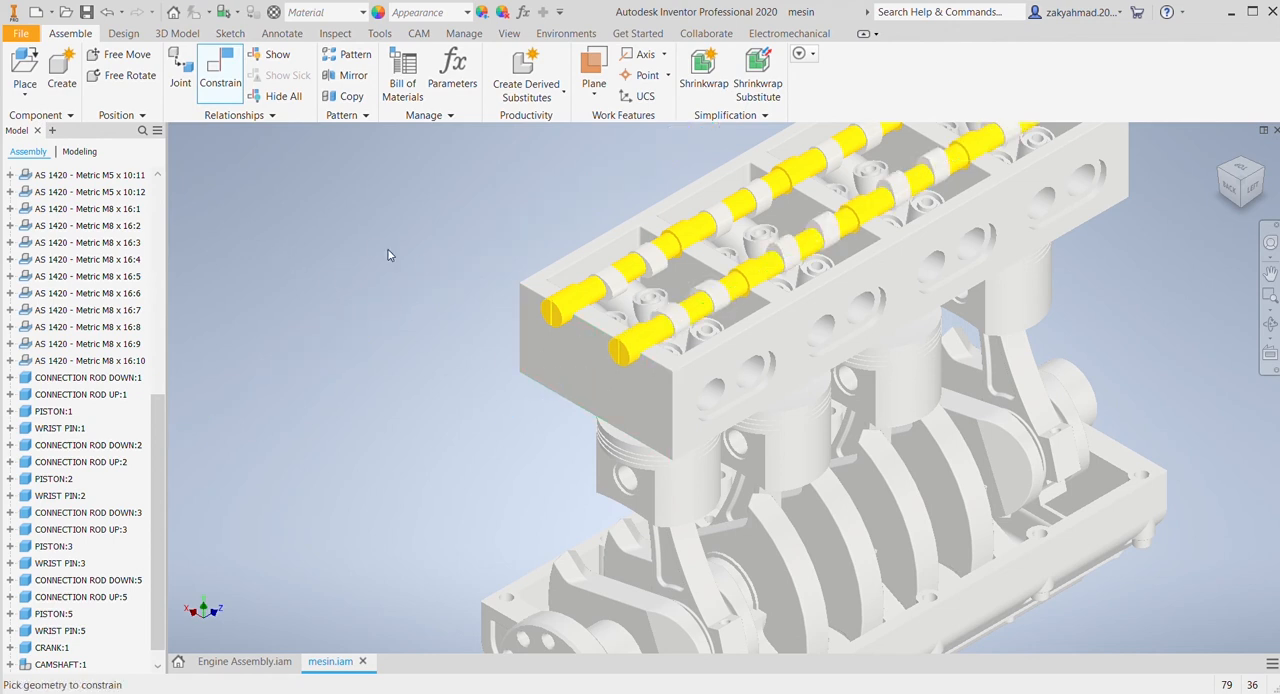
# Step: Constrain the new camshaft's first collar face to the inner face of the cylinder head's end wall
pyautogui.click(1262, 186)
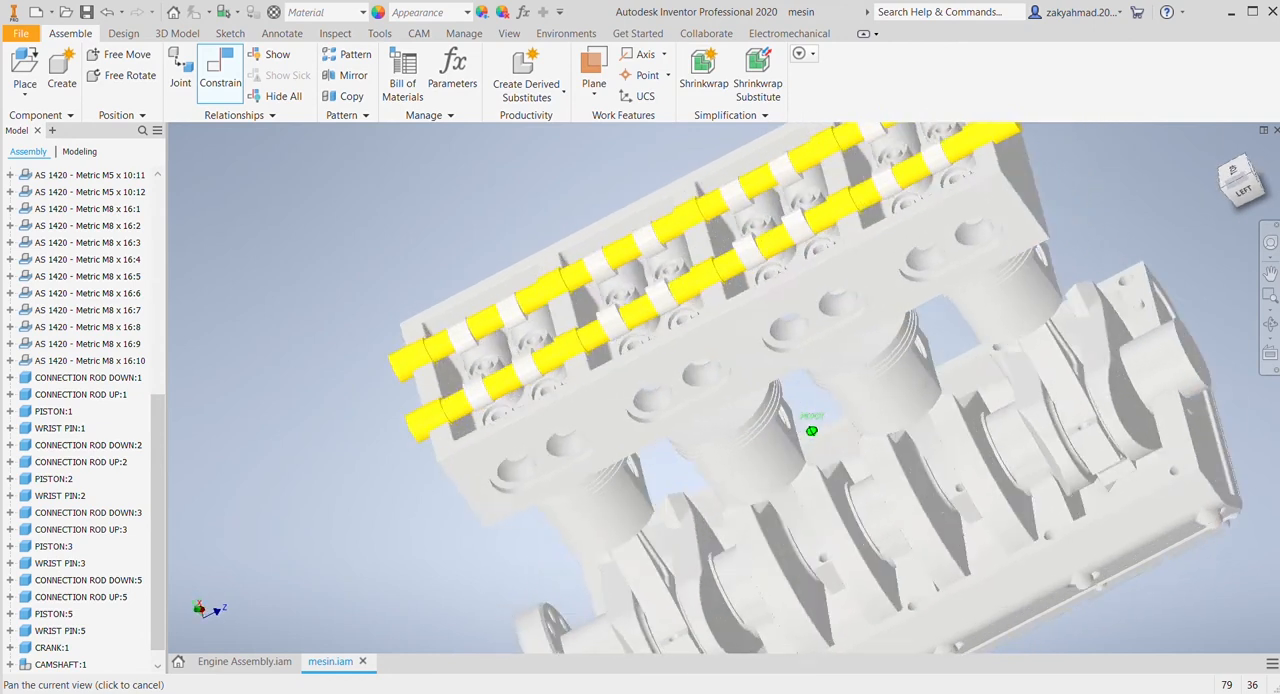
pyautogui.scroll(5, 443, 423)
pyautogui.scroll(3, 532, 446)
pyautogui.click(481, 545)
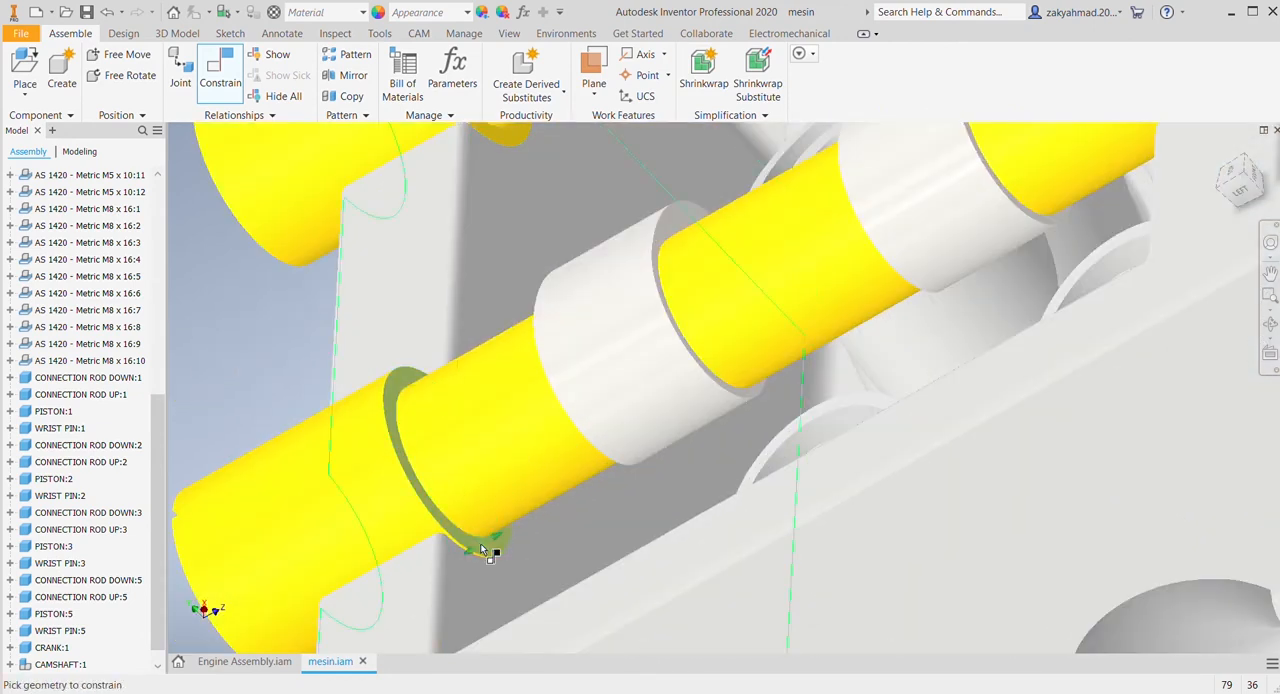
pyautogui.click(500, 558)
pyautogui.click(272, 313)
pyautogui.scroll(-3, 590, 428)
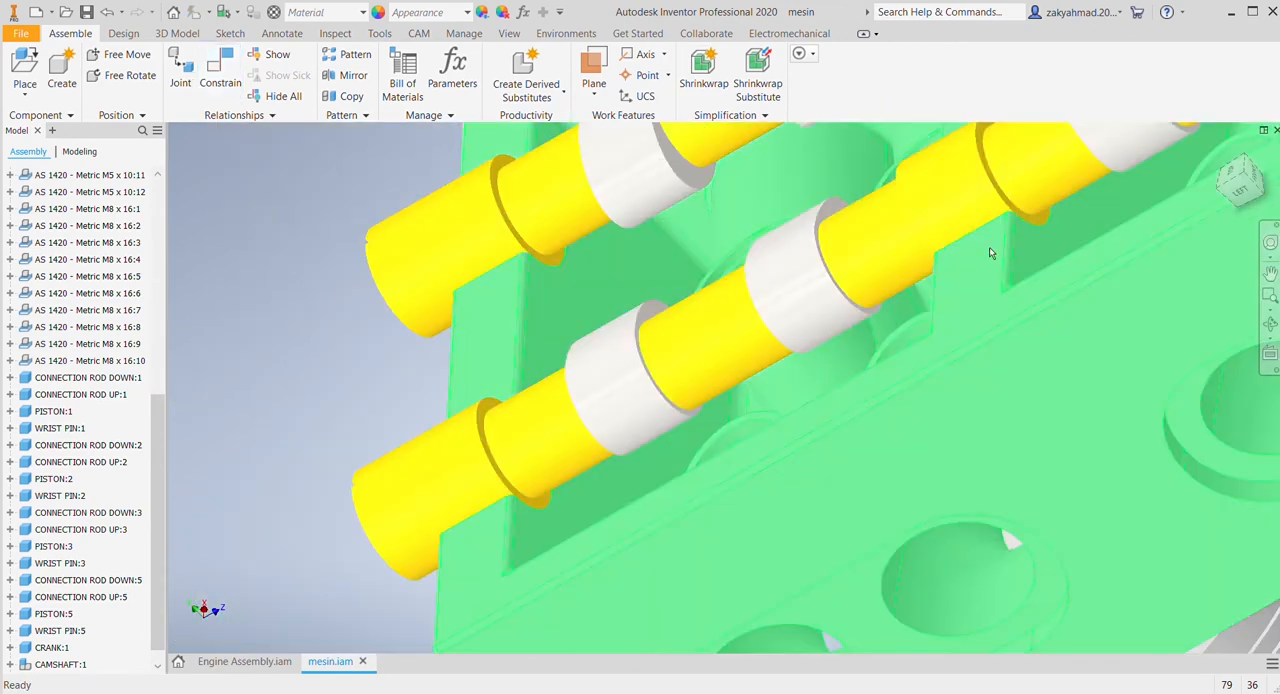
# Step: Examine the end slots and cam lobes of both camshafts to compare their orientation
pyautogui.moveTo(1241, 175); pyautogui.dragTo(1220, 152)
pyautogui.click(1220, 151)
pyautogui.scroll(5, 674, 380)
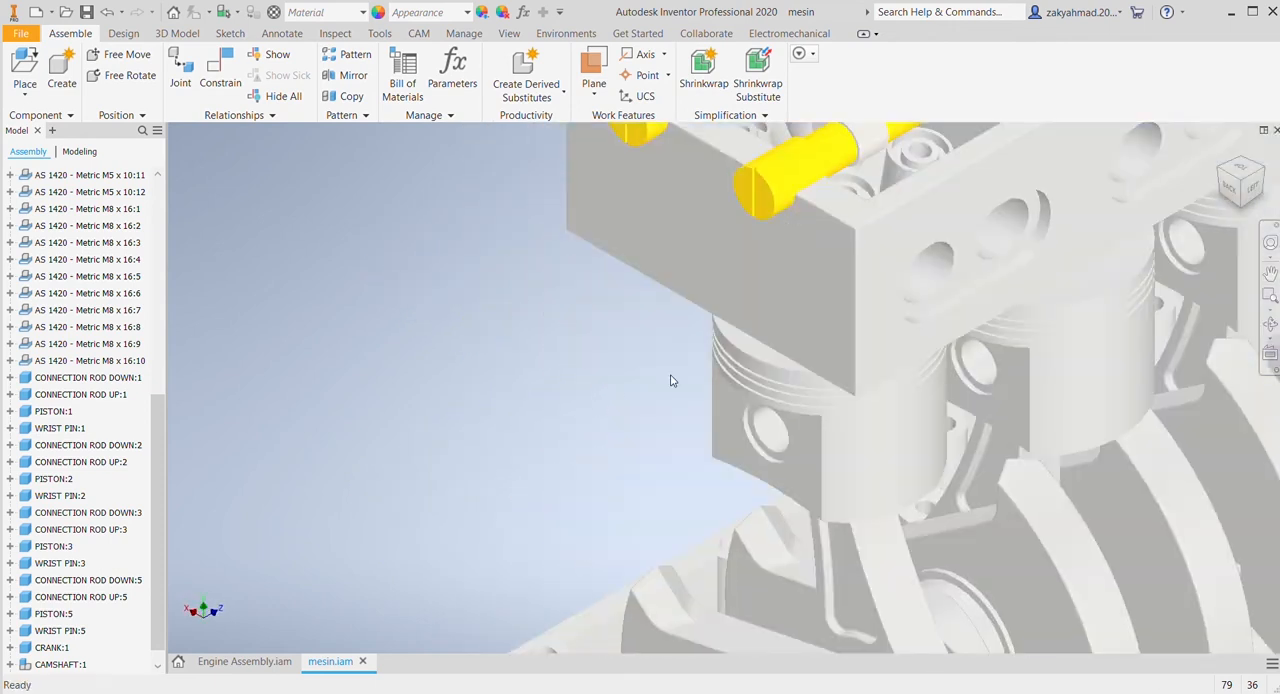
pyautogui.moveTo(752, 305); pyautogui.dragTo(671, 522, button='middle')
pyautogui.scroll(3, 532, 417)
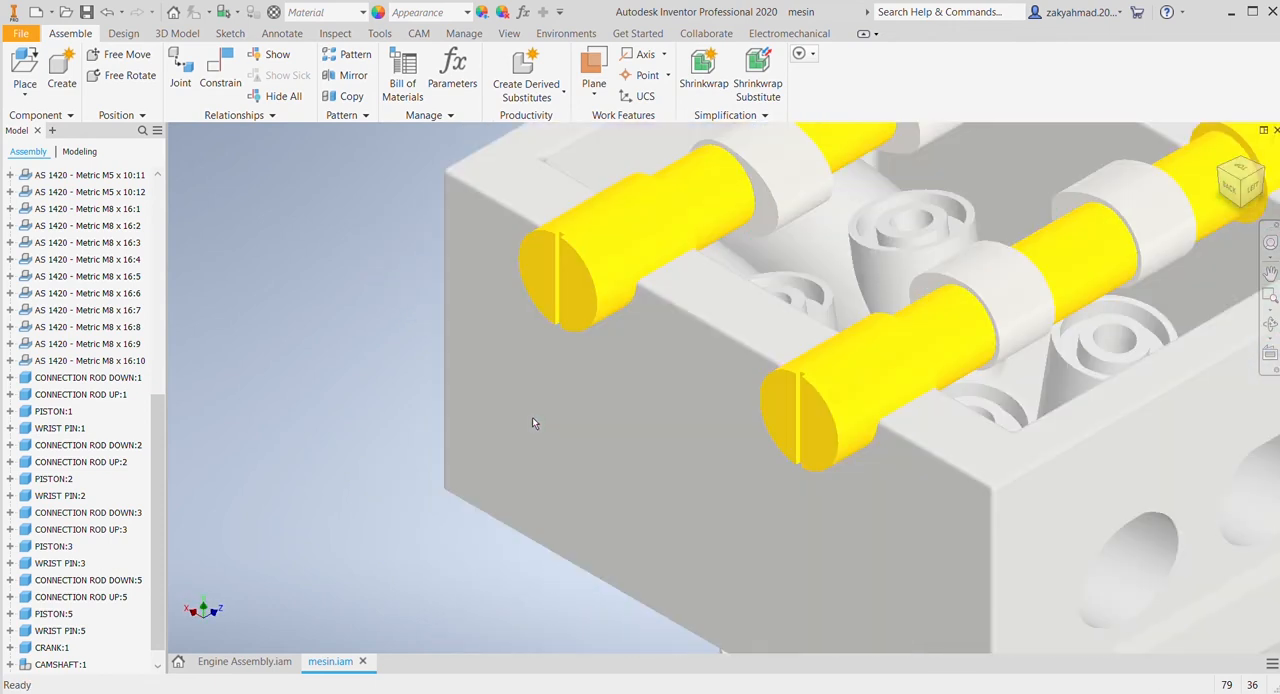
pyautogui.moveTo(673, 419); pyautogui.dragTo(578, 457, button='middle')
pyautogui.click(866, 309)
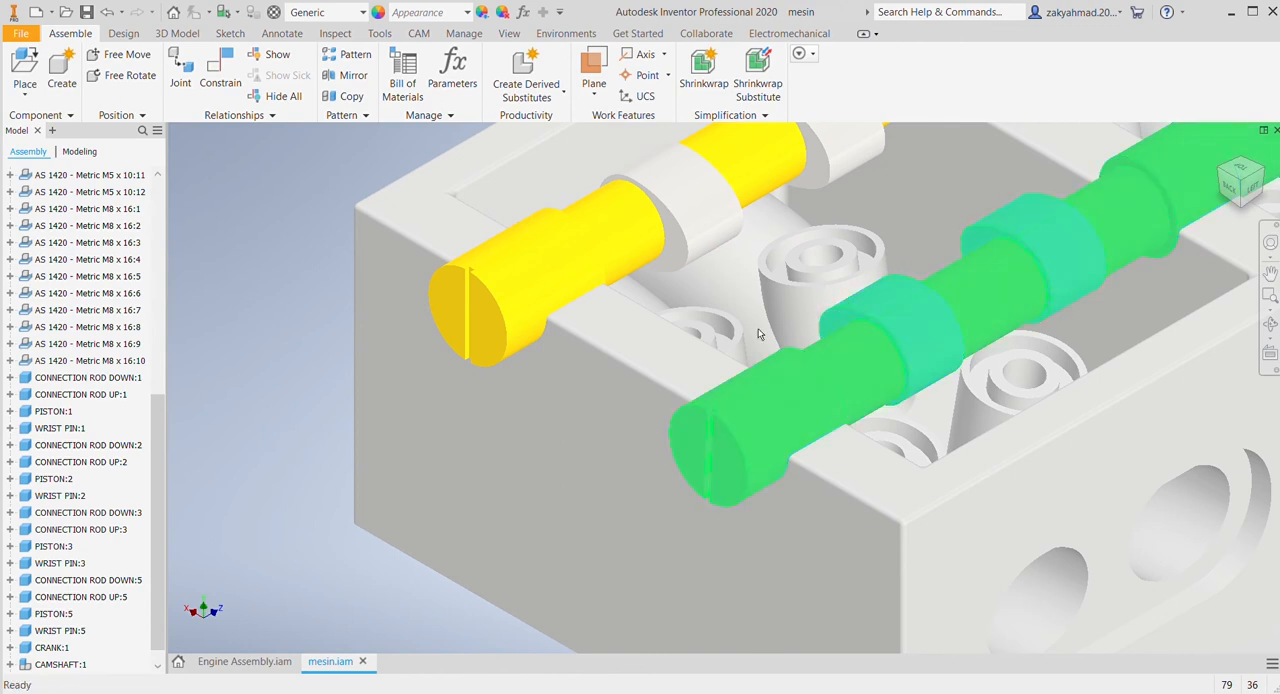
pyautogui.click(306, 316)
pyautogui.scroll(-2, 441, 468)
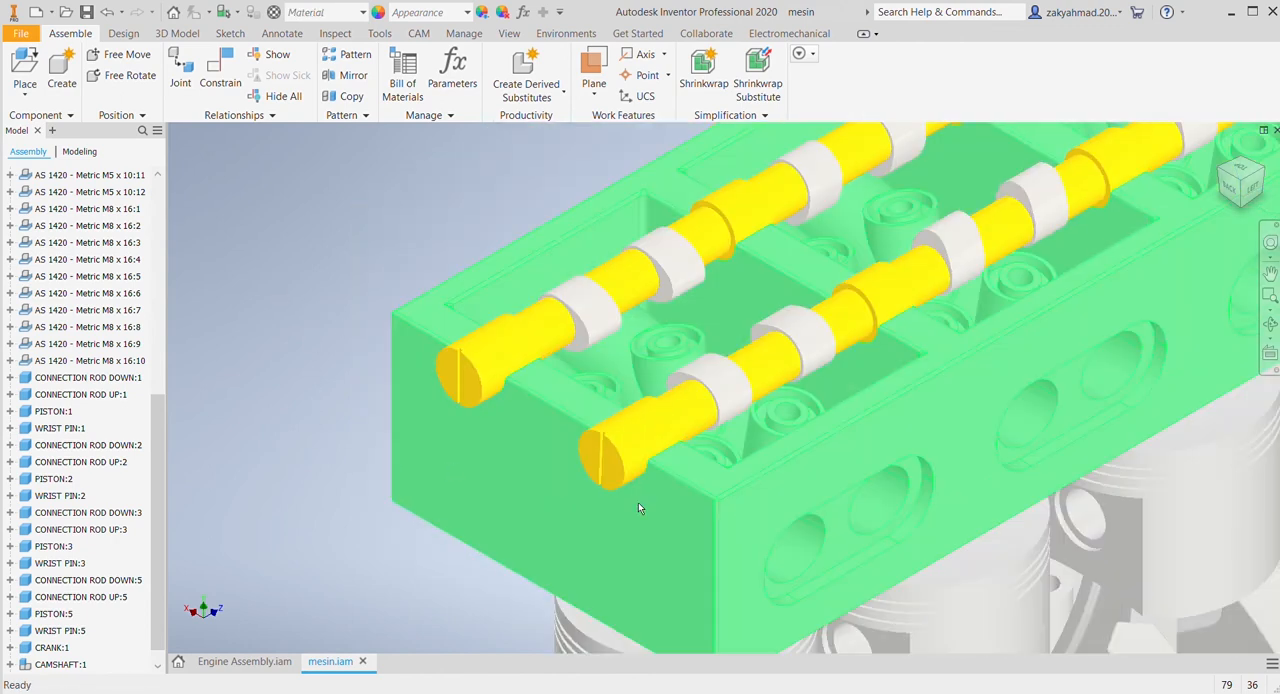
# Step: Apply a 270° angle constraint between the new camshaft's end slot face and the adjacent top face of the cylinder head
pyautogui.scroll(-4, 700, 493)
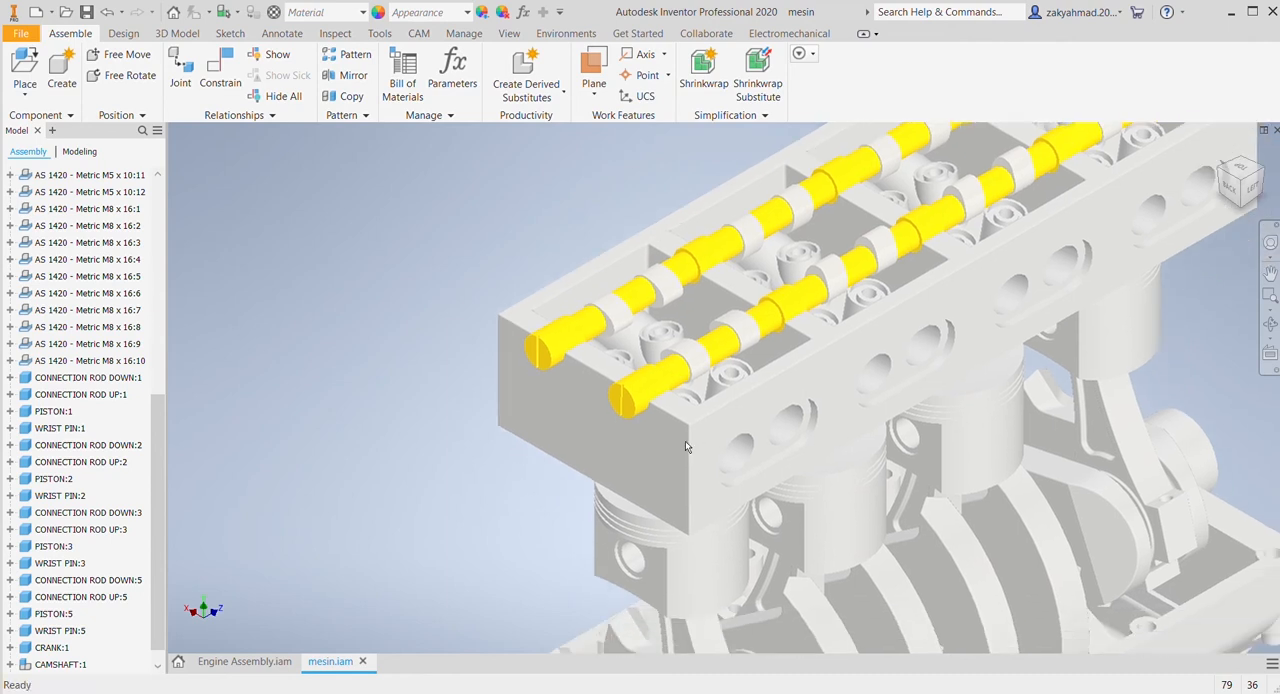
pyautogui.click(220, 72)
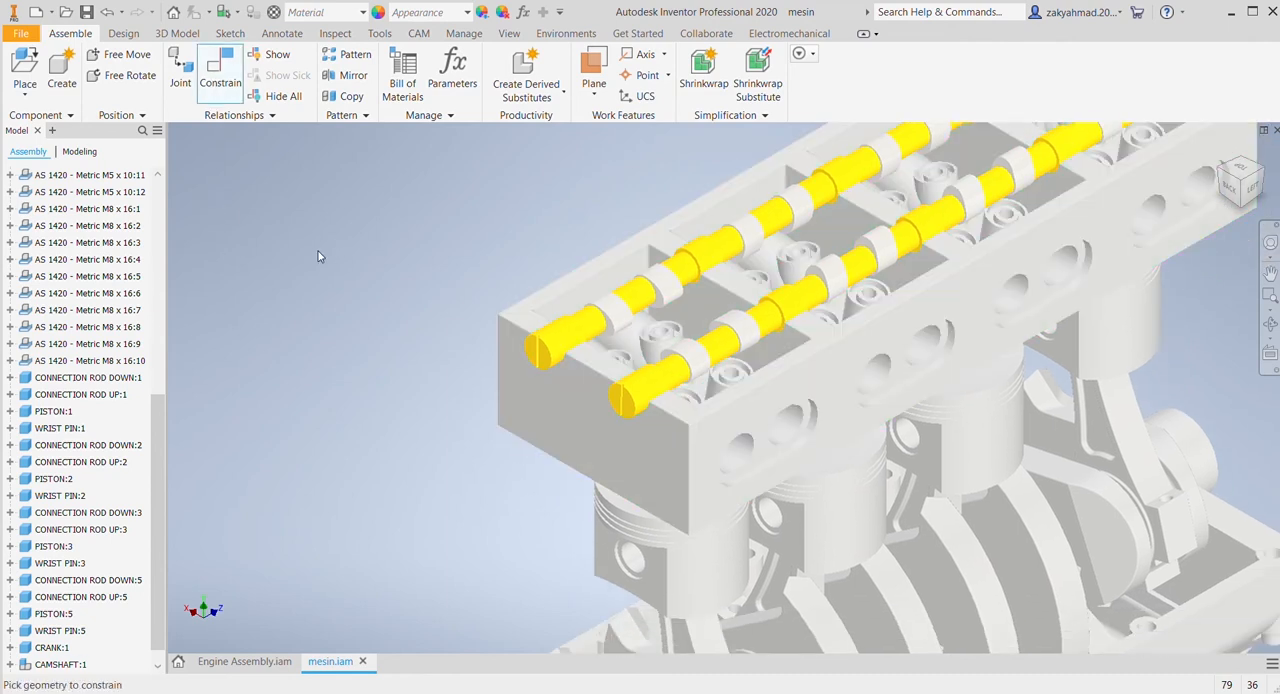
pyautogui.scroll(5, 608, 392)
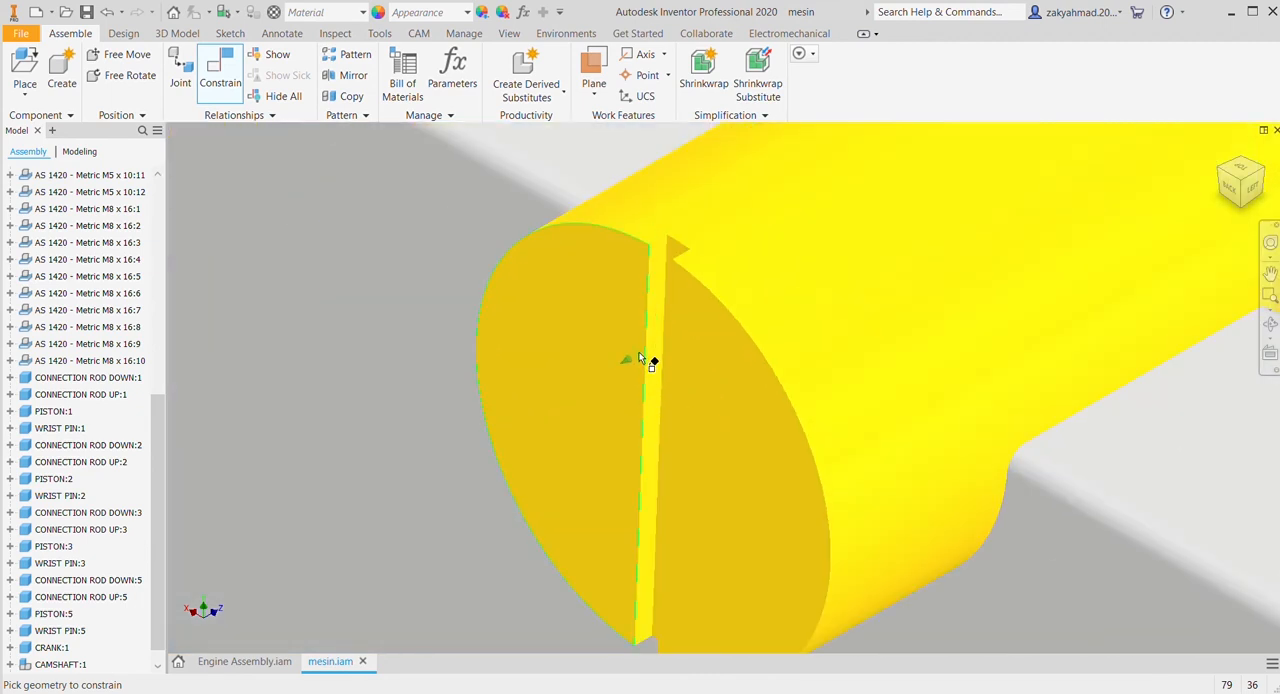
pyautogui.click(657, 363)
pyautogui.scroll(-5, 614, 290)
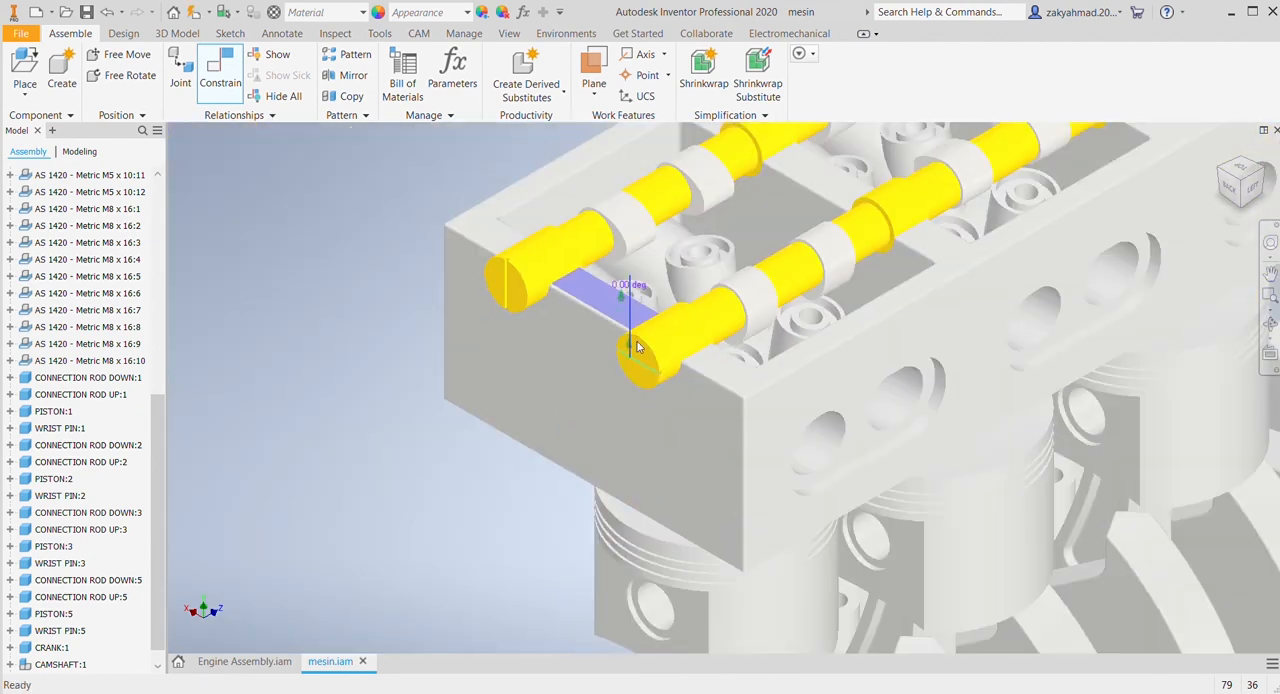
pyautogui.moveTo(637, 347); pyautogui.dragTo(697, 408, button='middle')
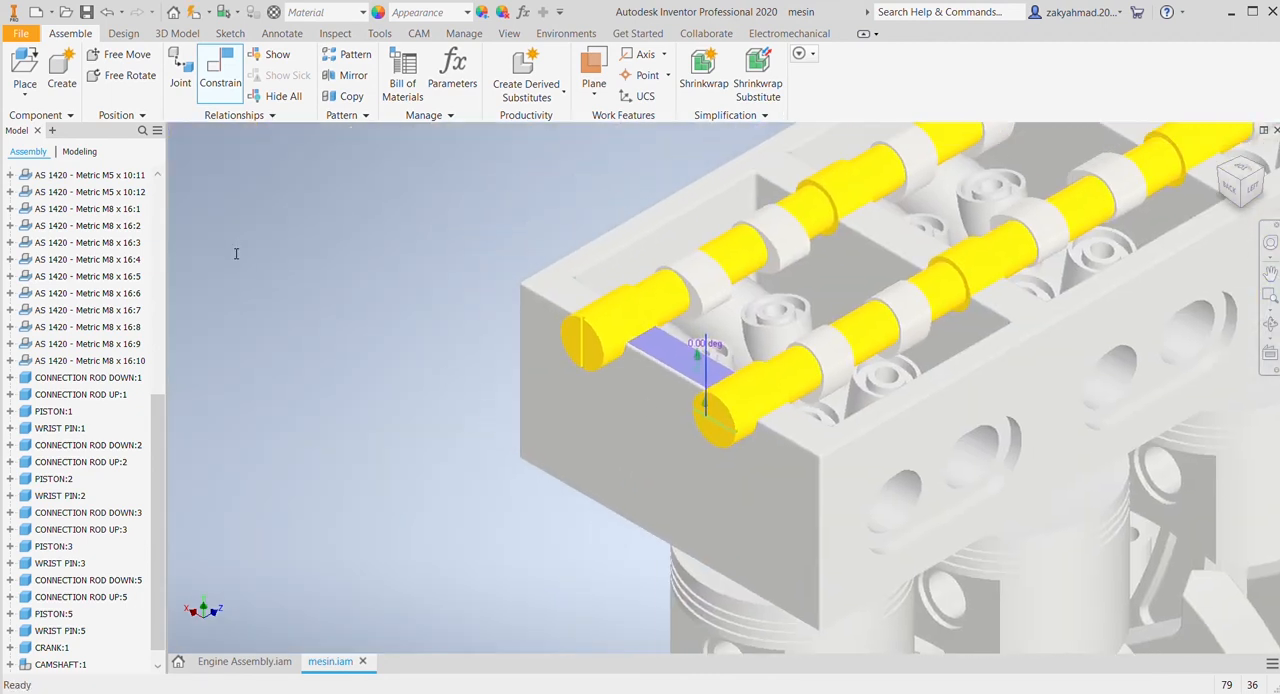
pyautogui.write('90')
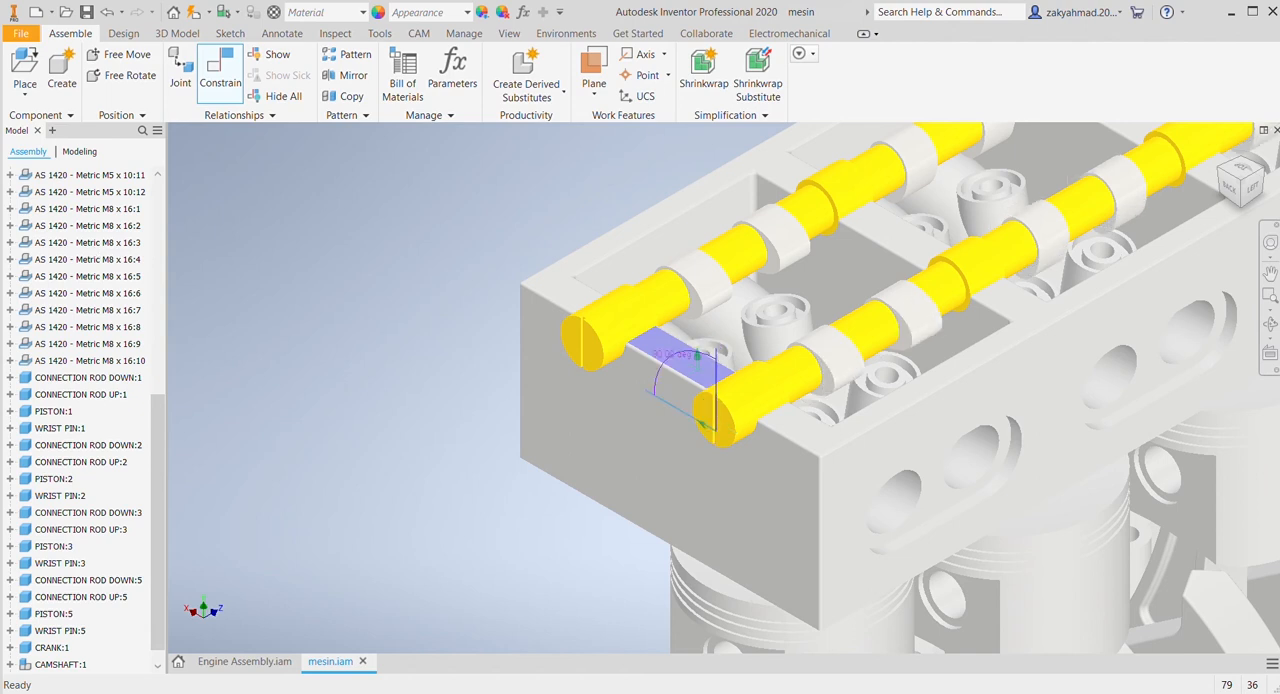
pyautogui.write('270')
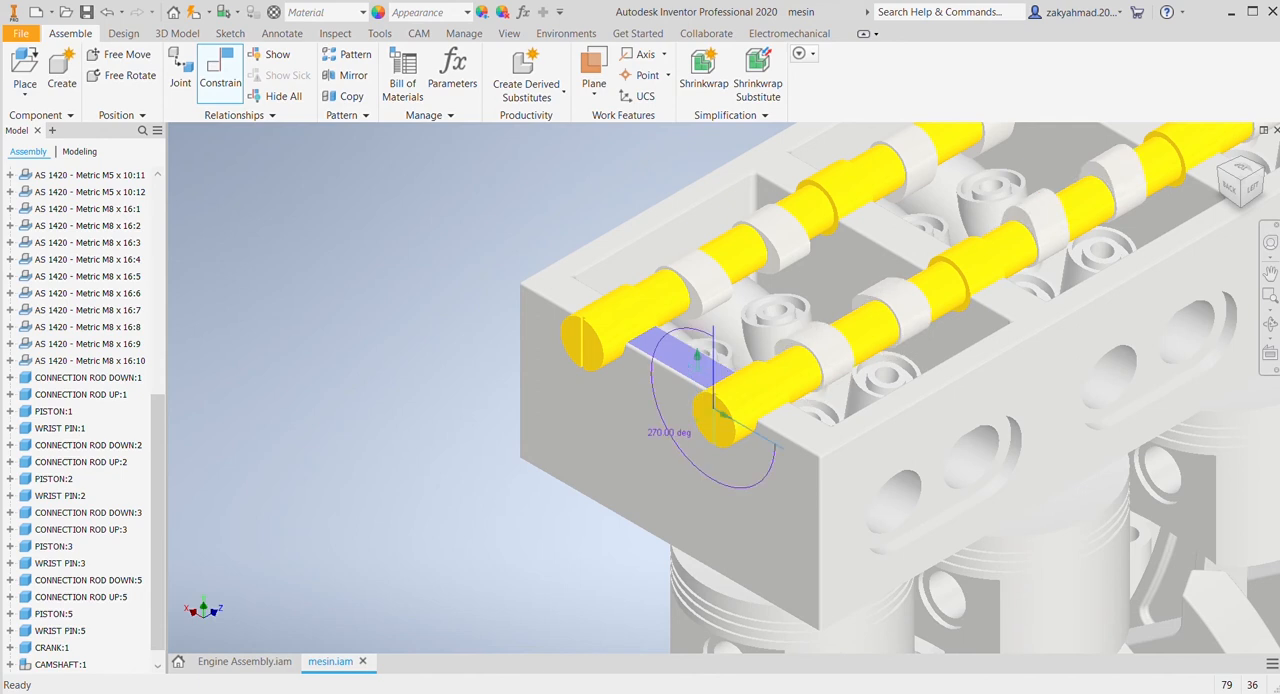
pyautogui.click(280, 303)
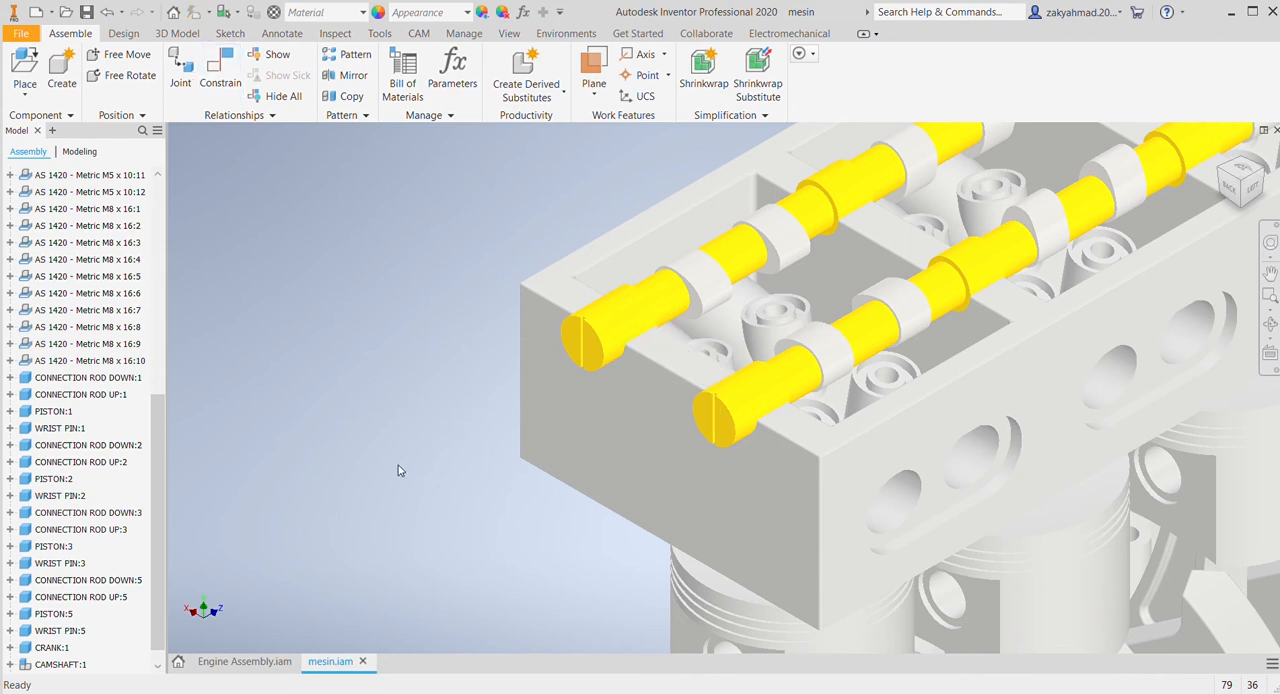
# Step: Examine the drive, rotation and angle constraints attached to the crankshaft and both camshafts
pyautogui.scroll(3, 411, 460)
pyautogui.scroll(3, 392, 440)
pyautogui.moveTo(395, 439); pyautogui.dragTo(418, 267, button='middle')
pyautogui.scroll(-1, 20, 655)
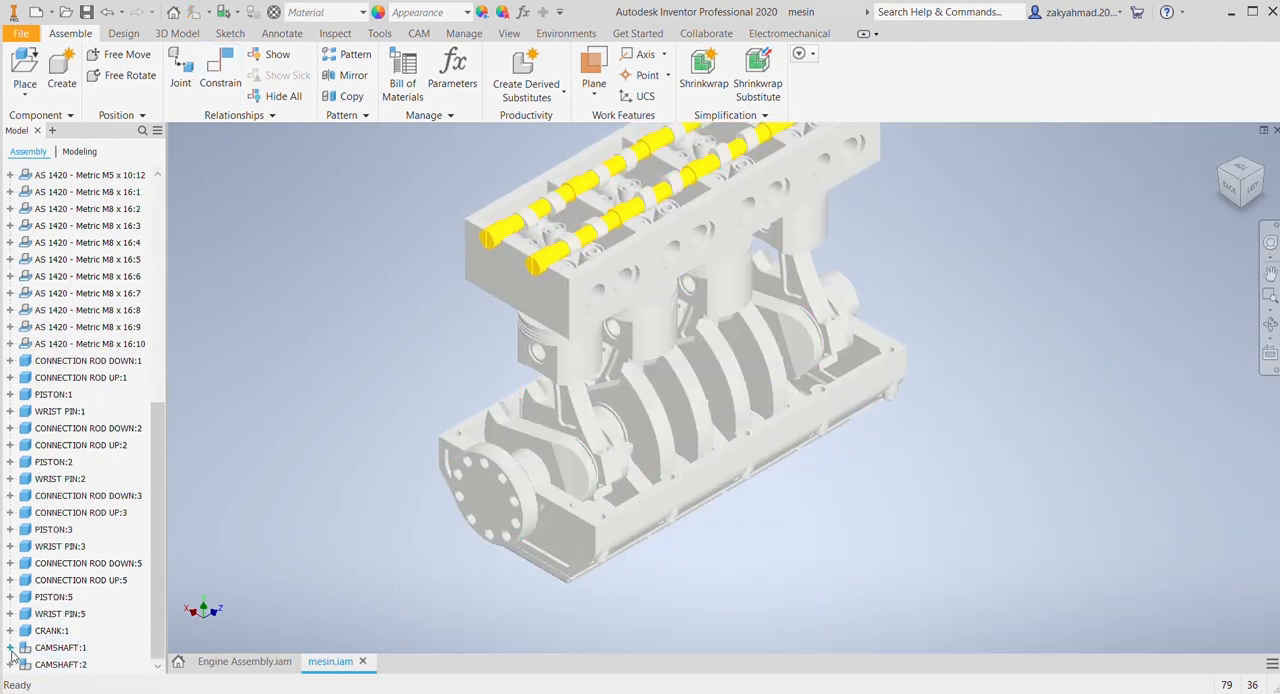
pyautogui.click(10, 631)
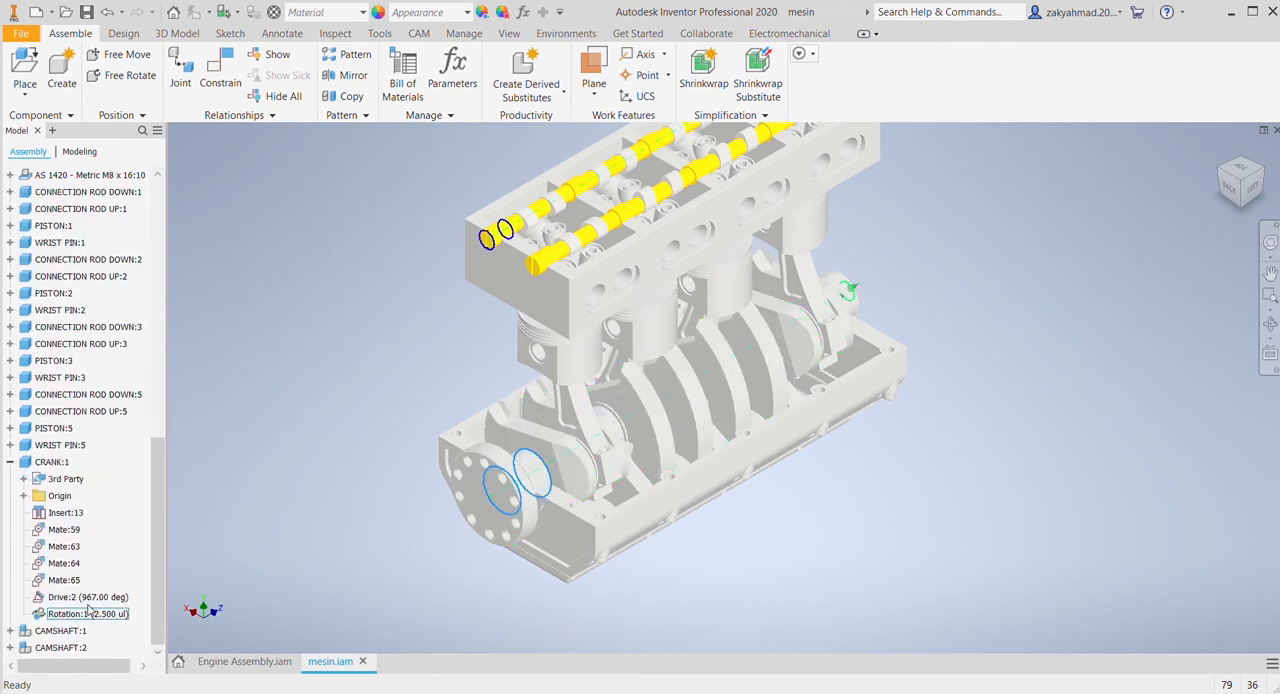
pyautogui.click(93, 598)
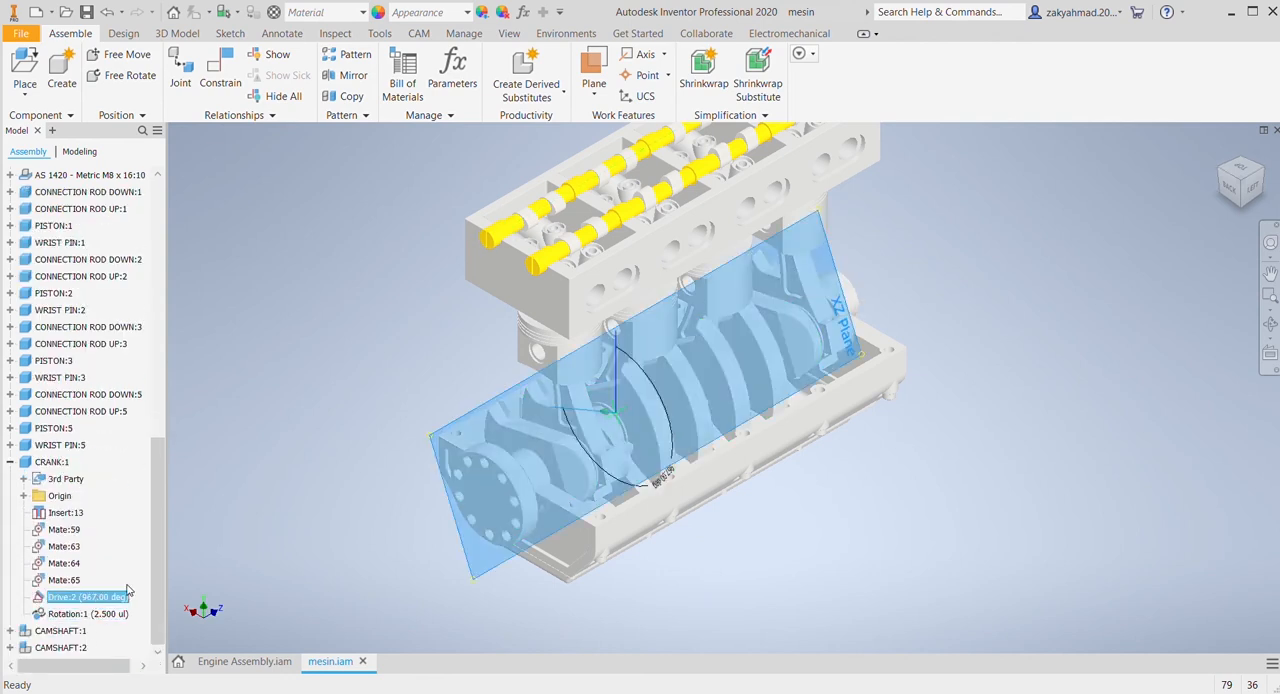
pyautogui.click(173, 571)
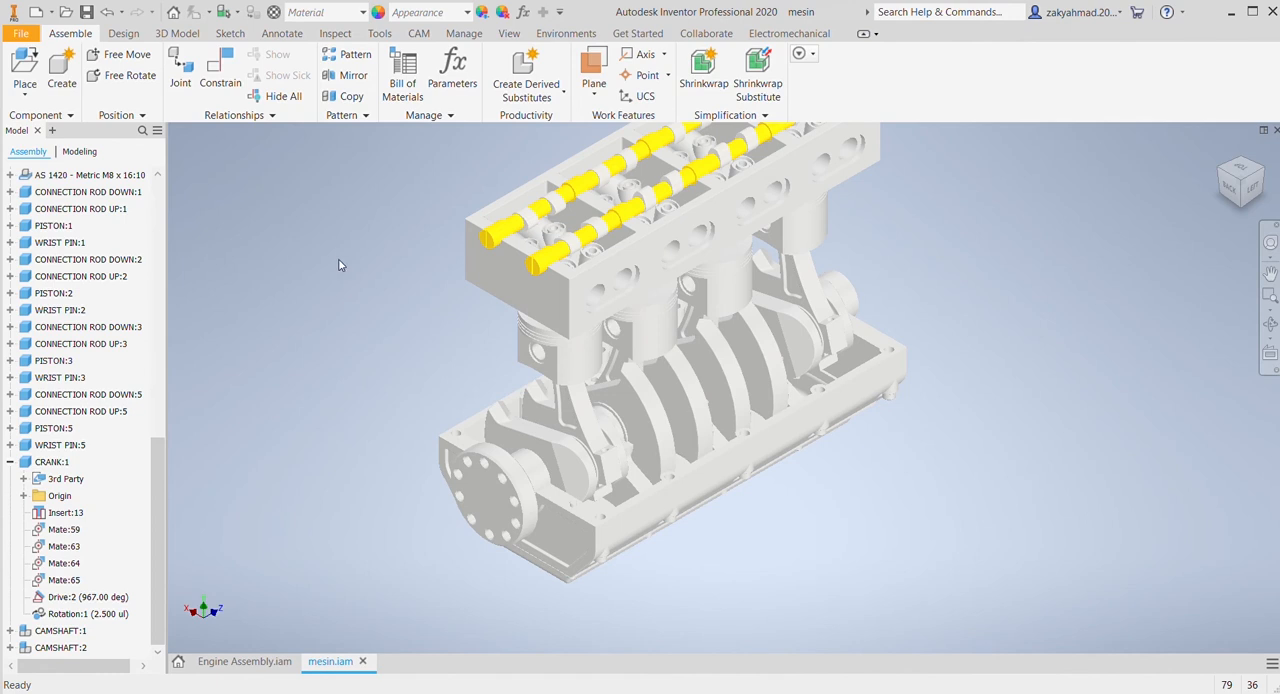
pyautogui.click(10, 631)
pyautogui.click(10, 659)
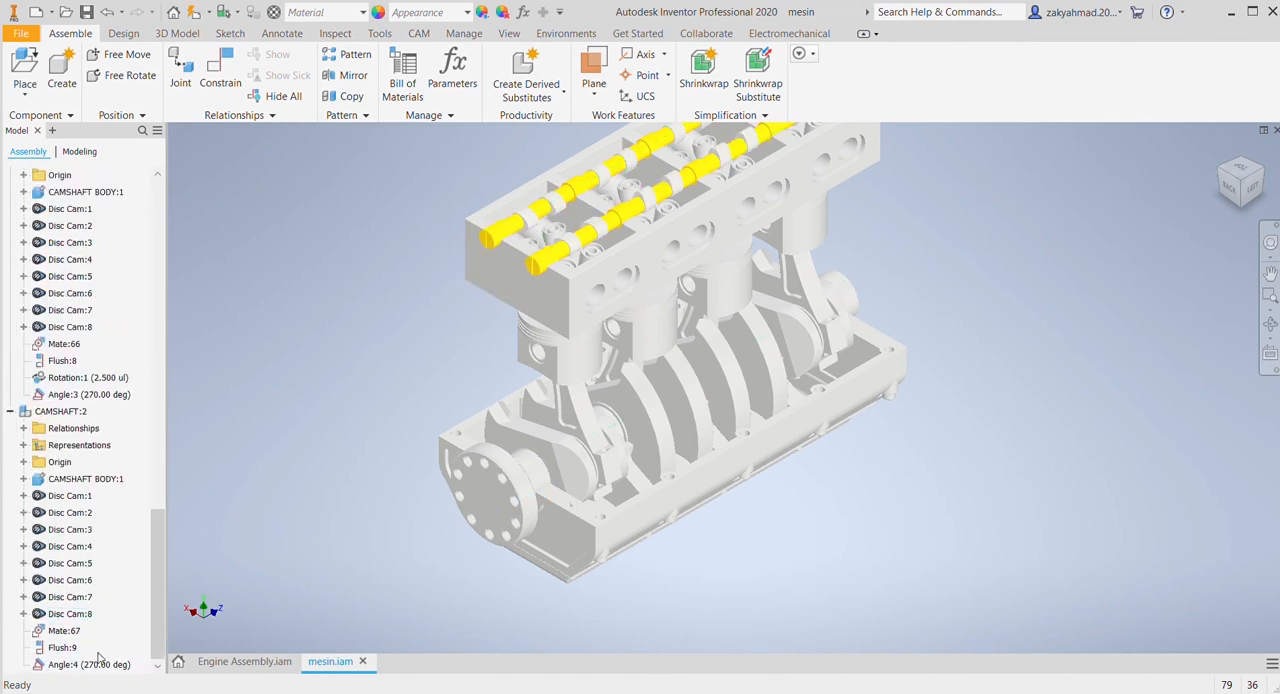
pyautogui.click(78, 666)
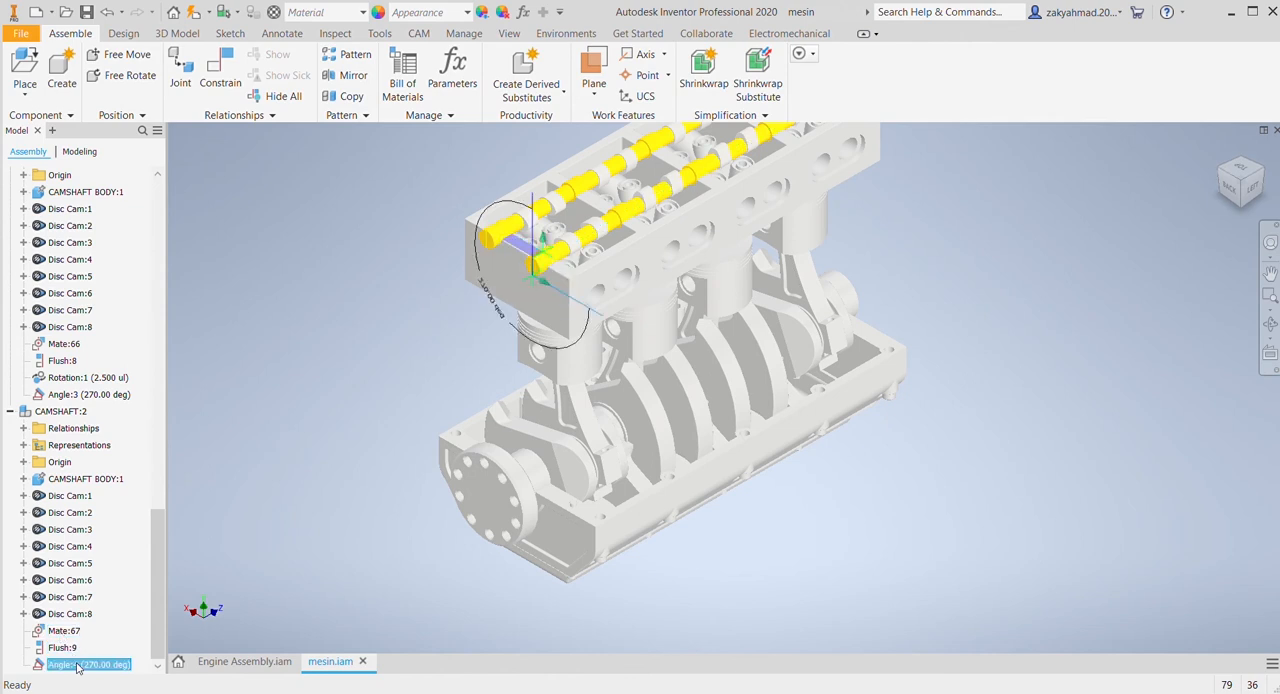
pyautogui.press('Escape')
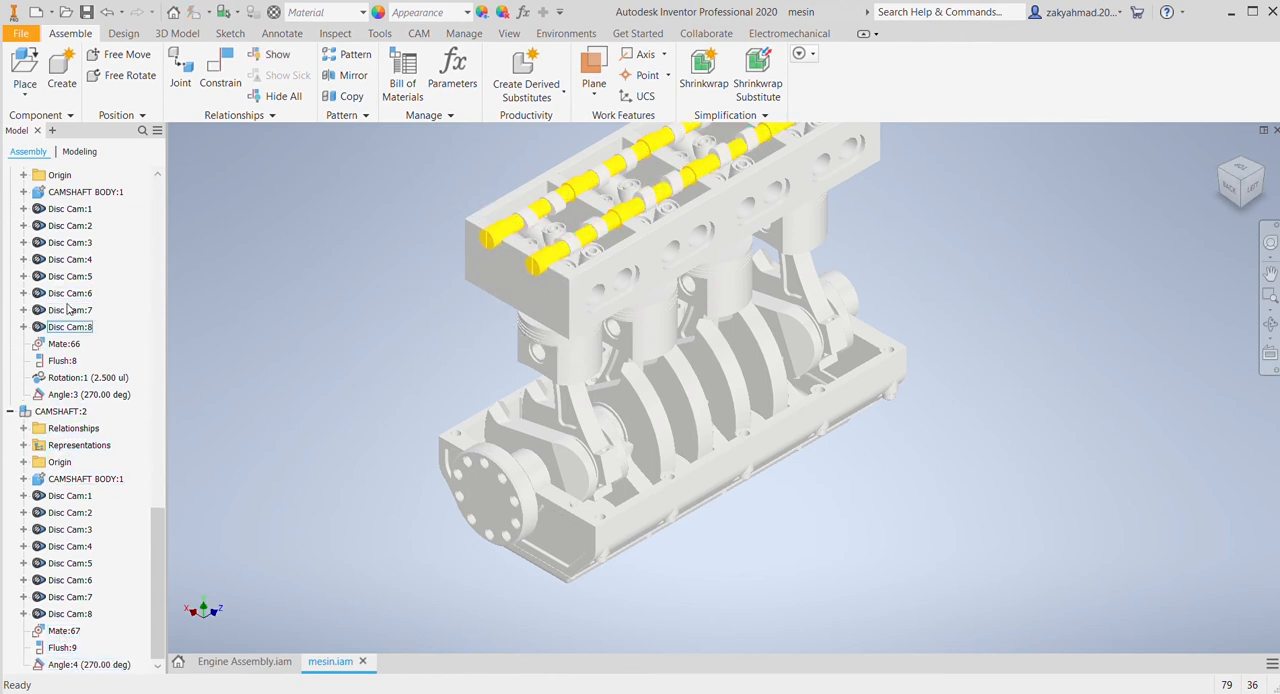
# Step: Delete the 270° angle constraints from both camshafts
pyautogui.click(90, 396)
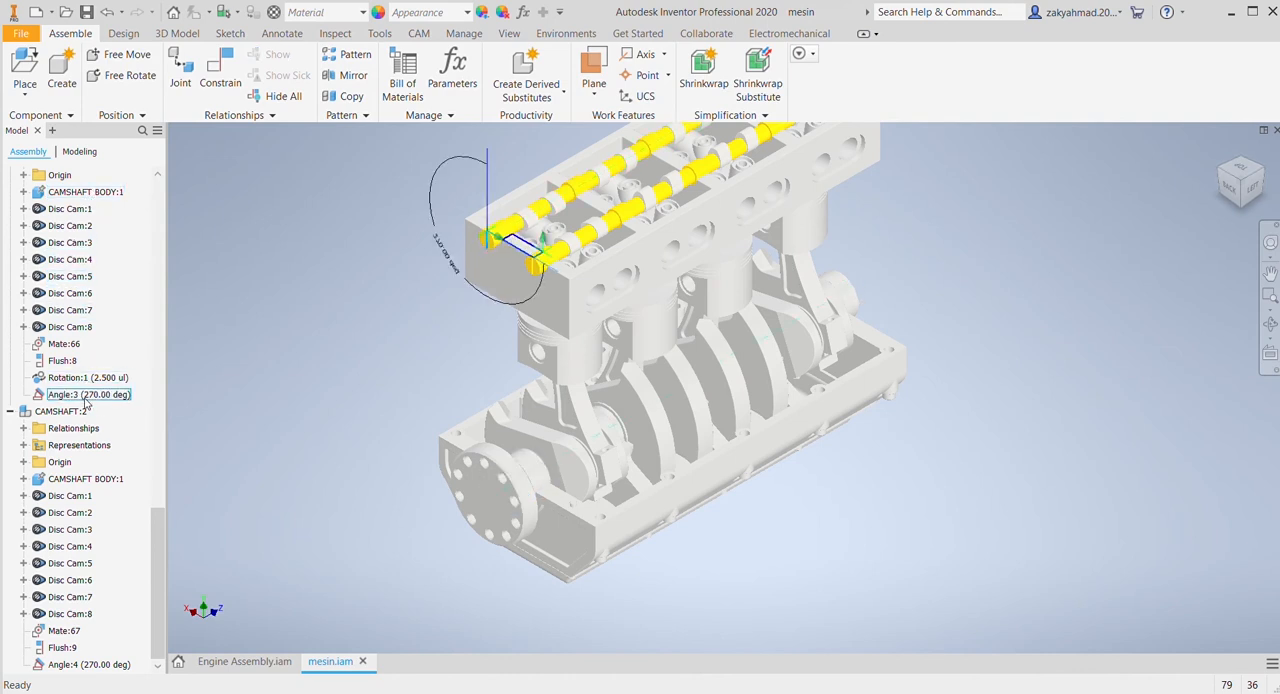
pyautogui.press('Delete')
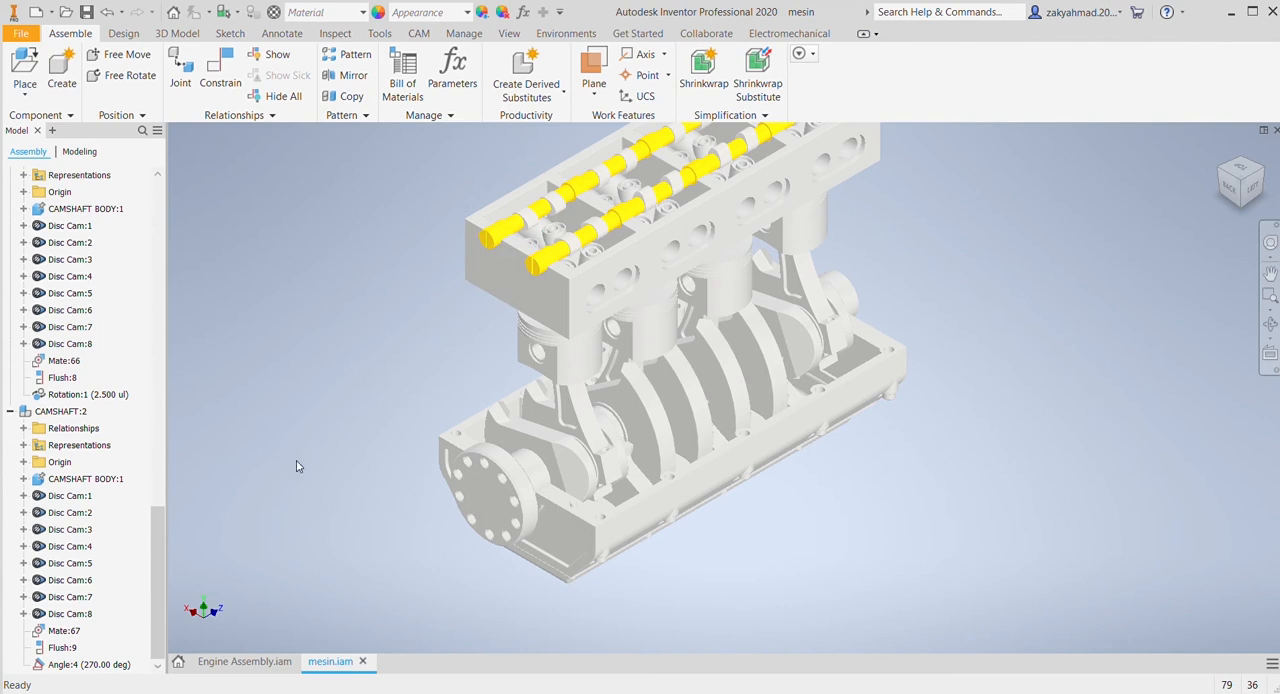
pyautogui.click(95, 662)
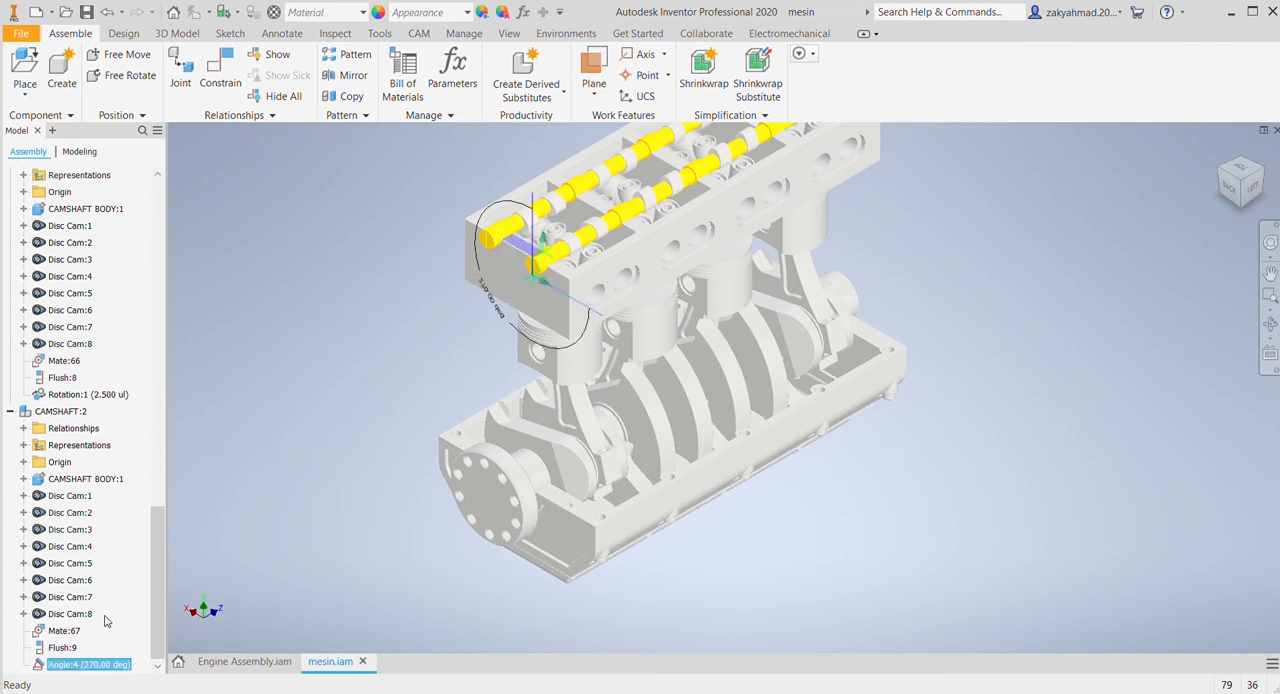
pyautogui.press('Delete')
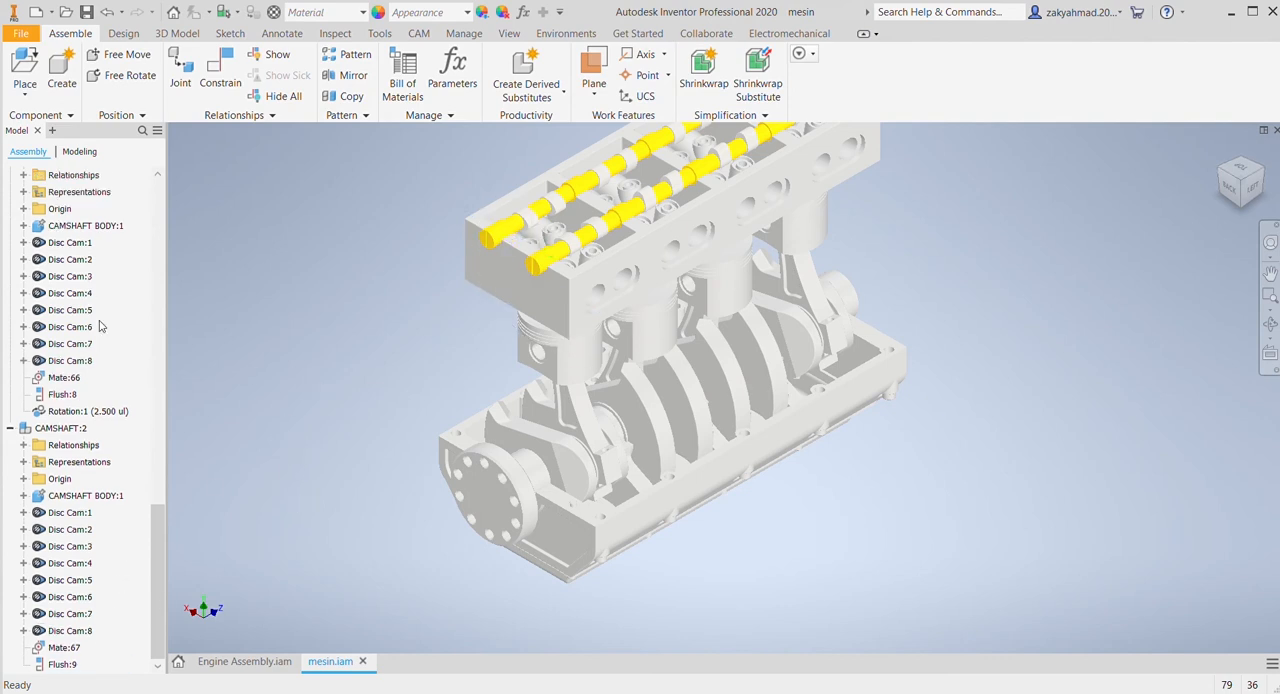
# Step: Delete the crankshaft's drive constraint and turn the crankshaft by hand
pyautogui.scroll(5, 66, 400)
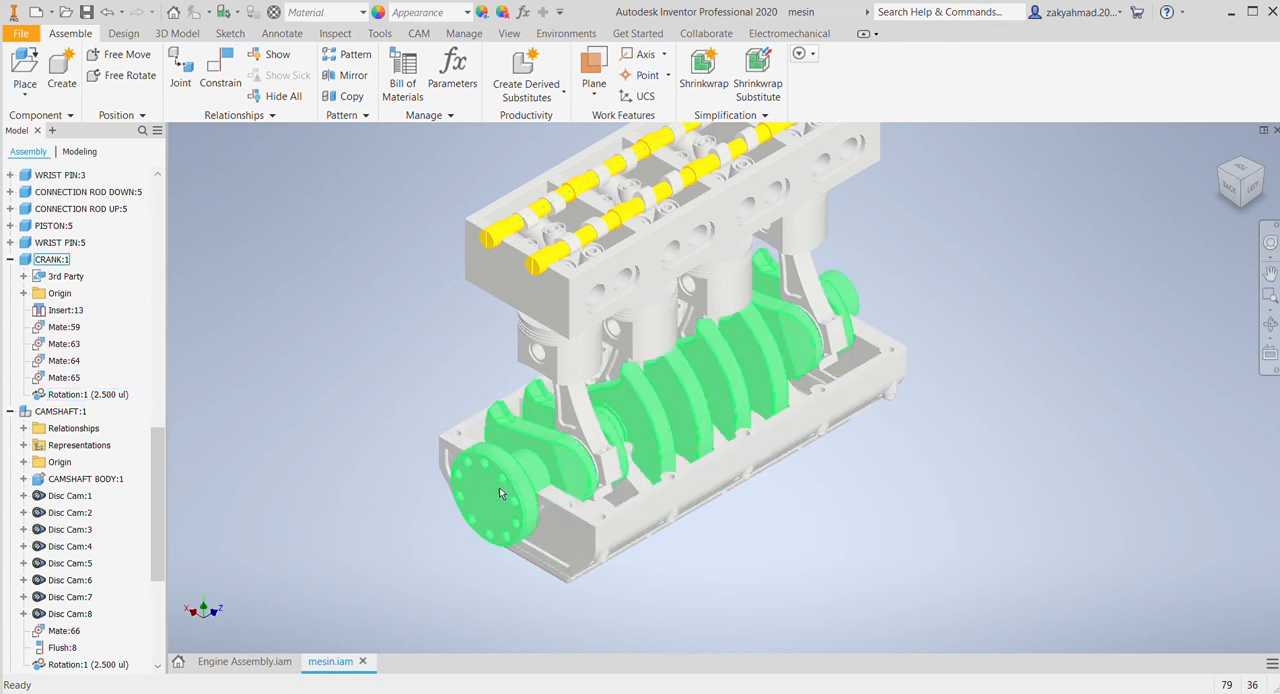
pyautogui.moveTo(480, 495); pyautogui.dragTo(456, 445)
pyautogui.click(371, 394)
# Step: Try to link the two camshafts with a rotation constraint, and turn the crankshaft to test the motion
pyautogui.click(220, 70)
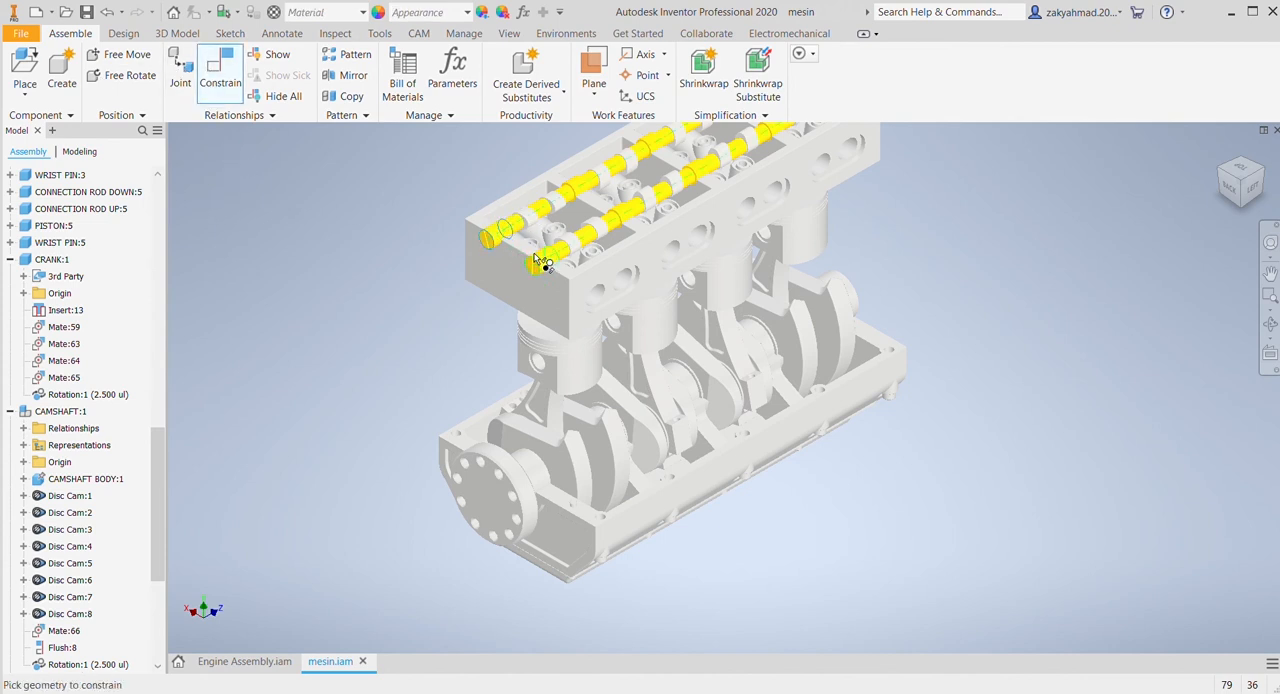
pyautogui.press('Escape')
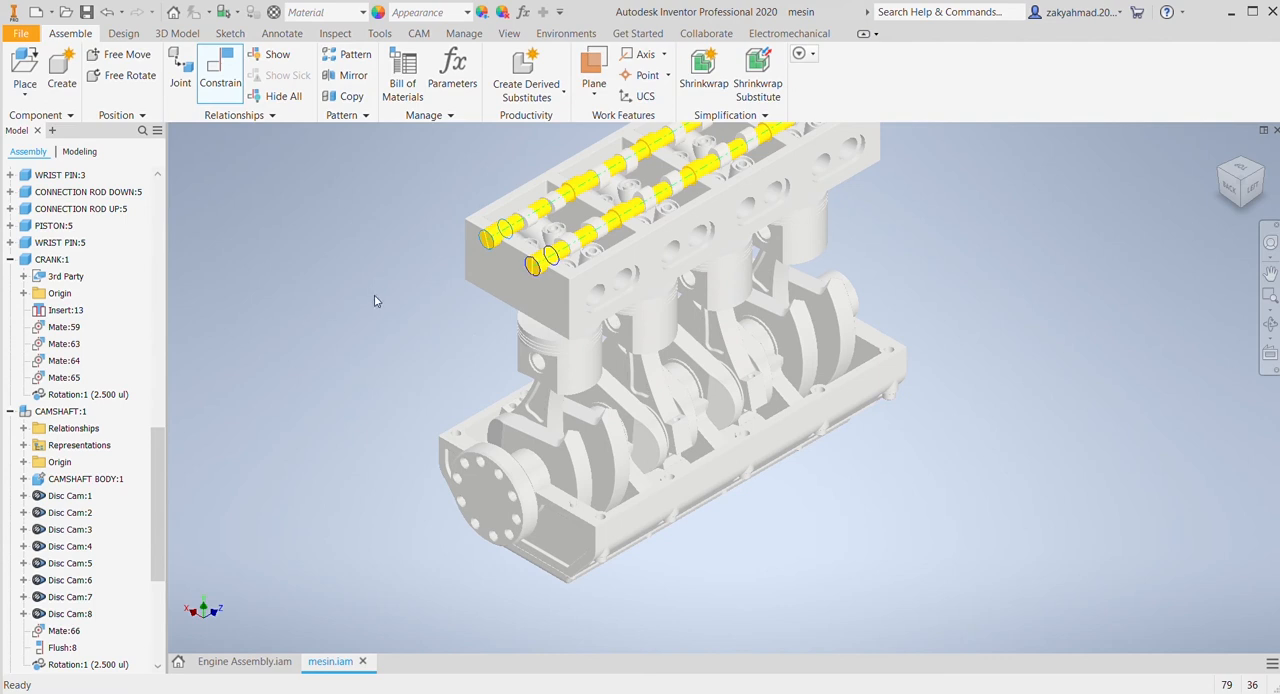
pyautogui.click(474, 450)
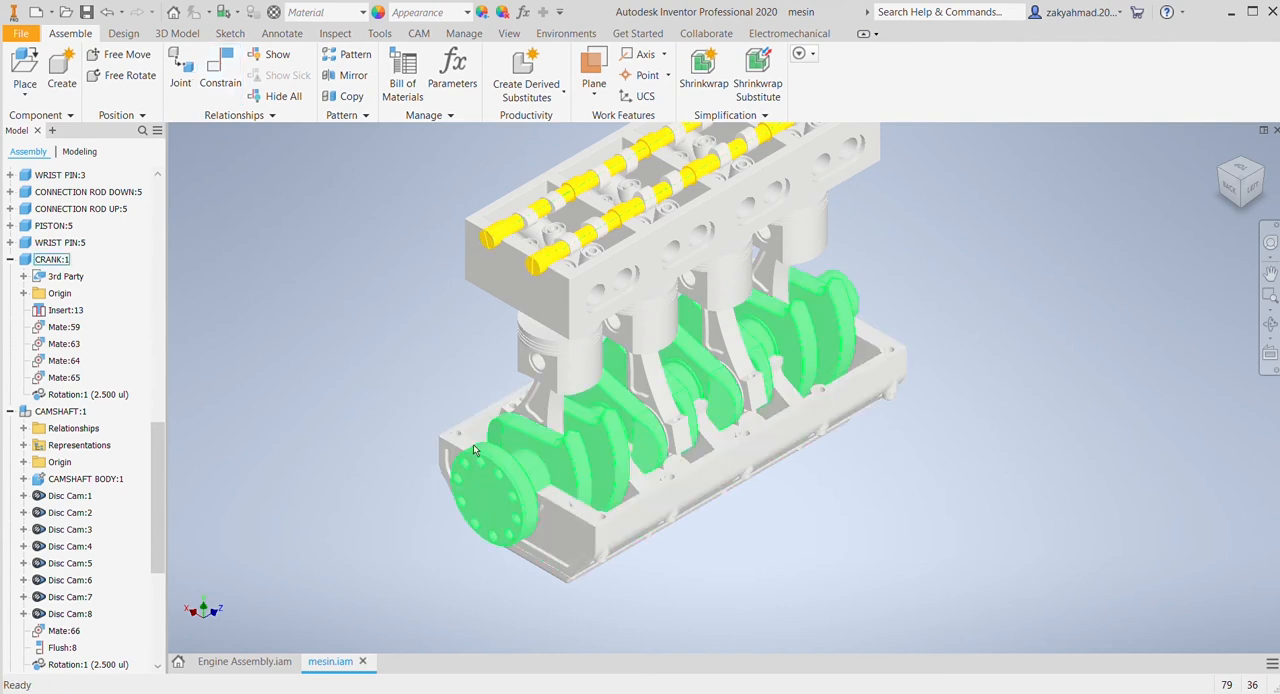
pyautogui.moveTo(474, 450); pyautogui.dragTo(475, 485)
pyautogui.click(354, 394)
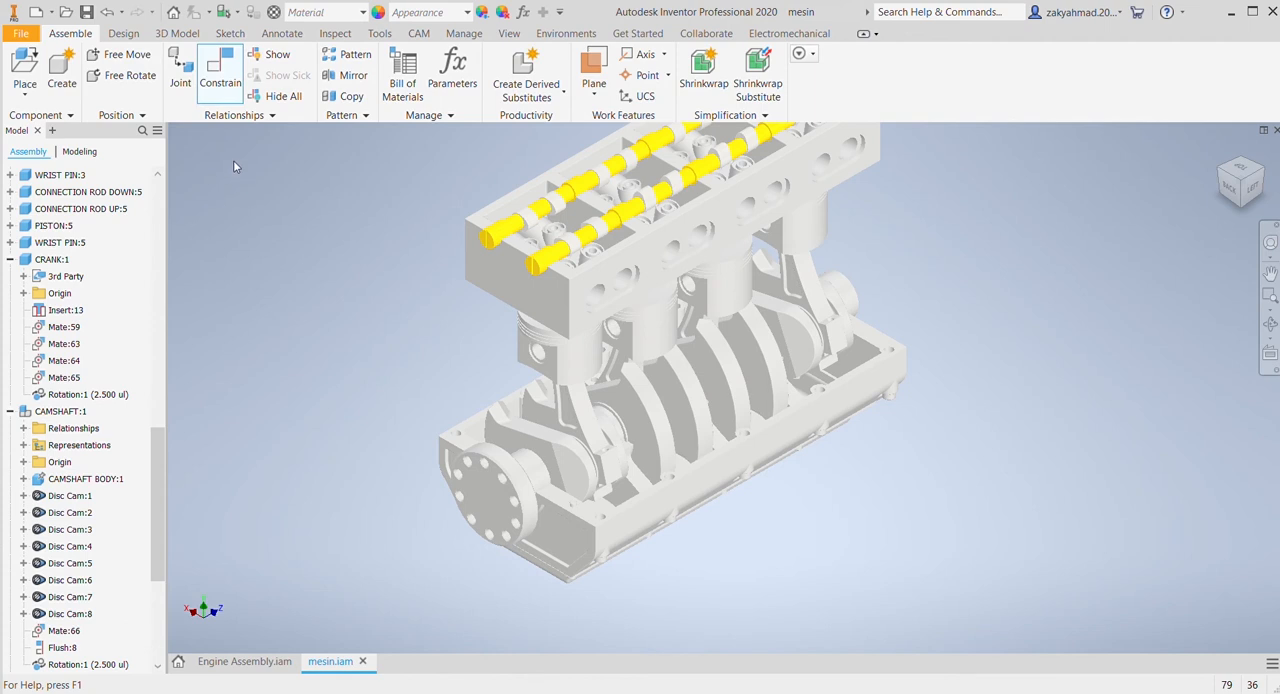
# Step: Apply a rotation constraint between the cylindrical end journals of both camshafts and turn the crankshaft to test the linkage
pyautogui.click(499, 237)
pyautogui.click(542, 262)
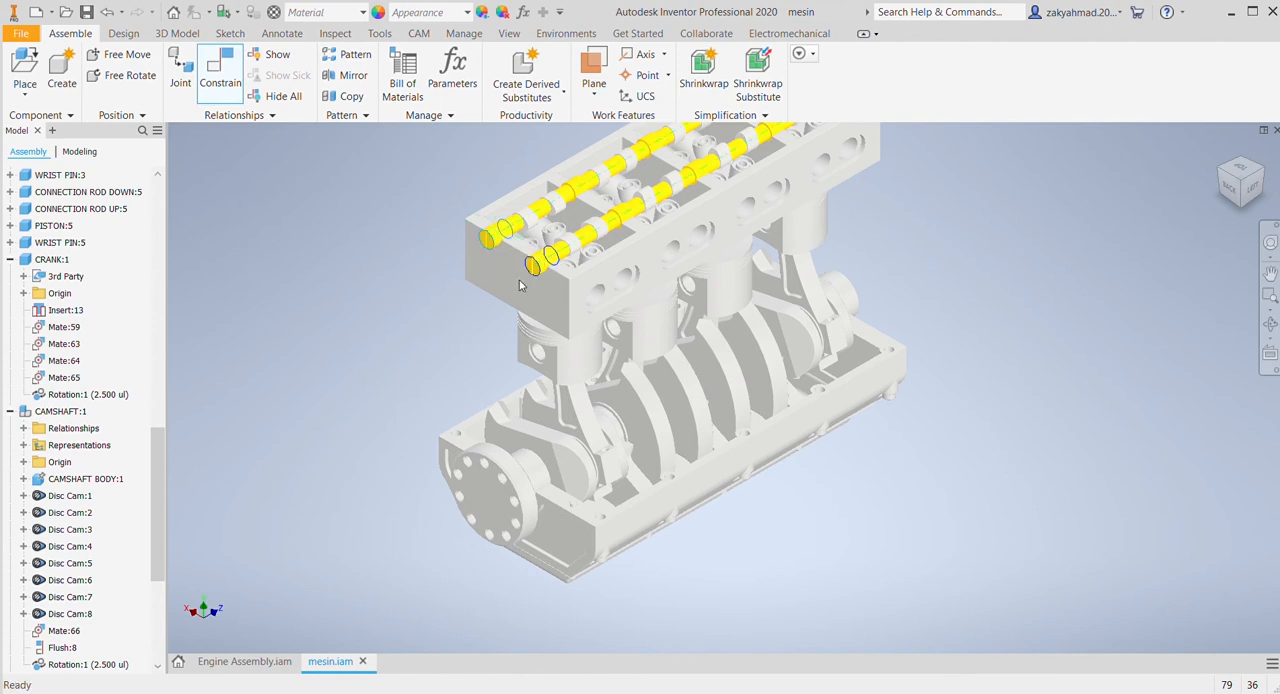
pyautogui.click(252, 297)
pyautogui.moveTo(508, 463)
pyautogui.mouseDown()
pyautogui.moveTo(490, 467)
pyautogui.moveTo(495, 483)
pyautogui.mouseUp()
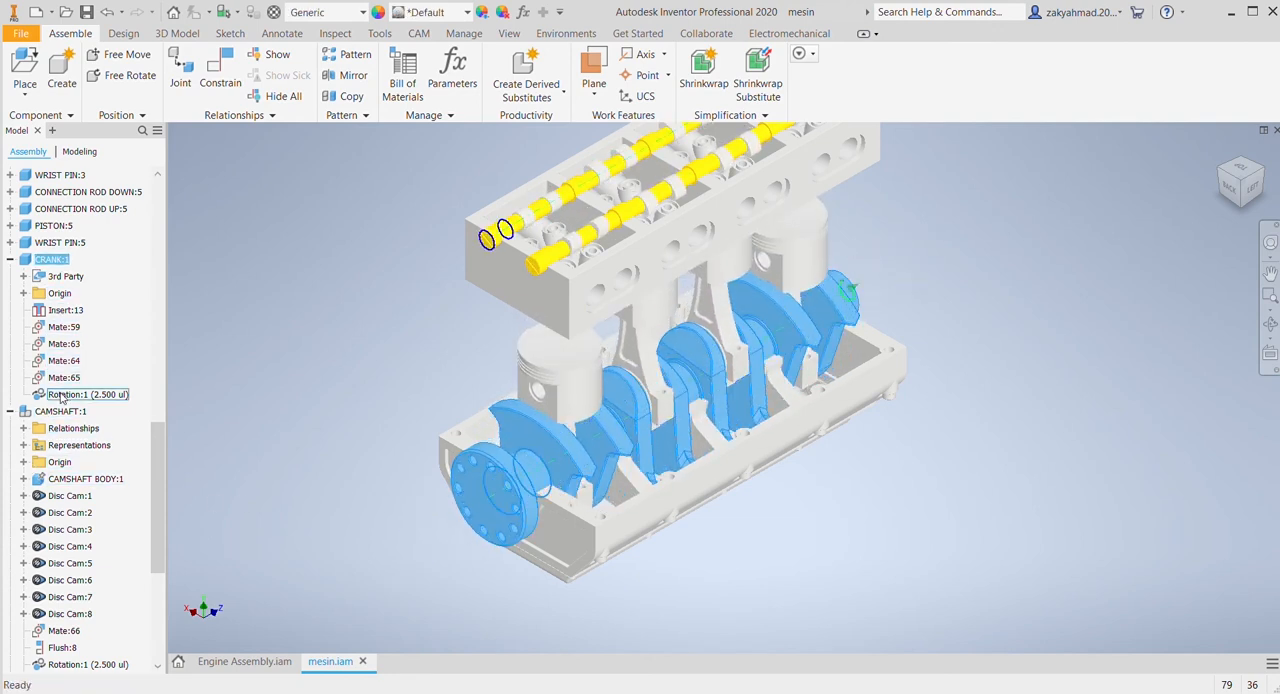
pyautogui.press('Escape')
# Step: Apply a 180° angle constraint between the crankshaft's XZ plane and the assembly's origin XZ plane
pyautogui.click(23, 293)
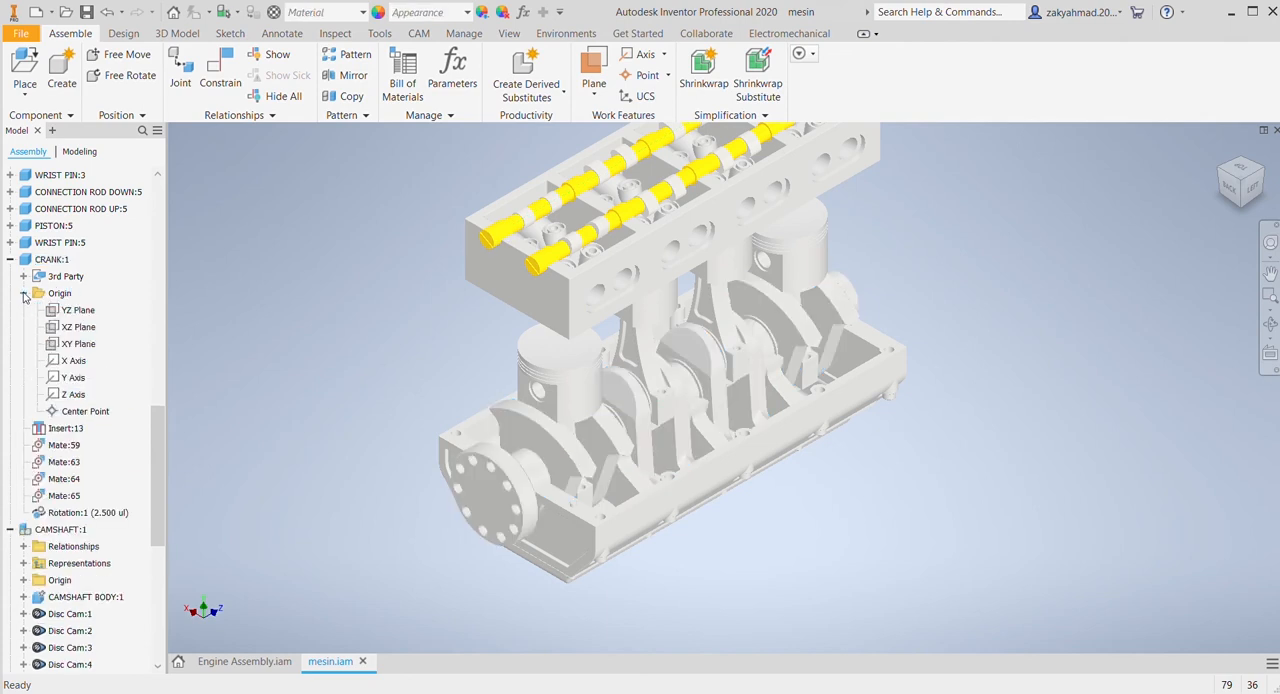
pyautogui.click(220, 80)
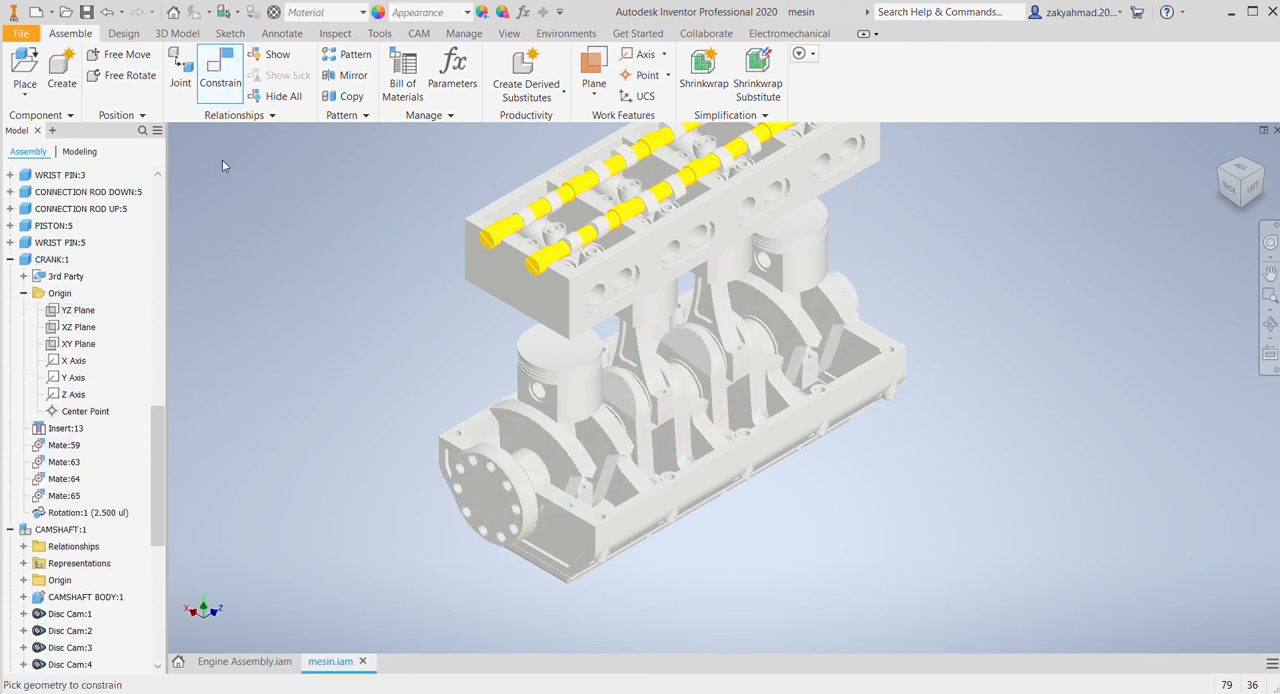
pyautogui.click(79, 328)
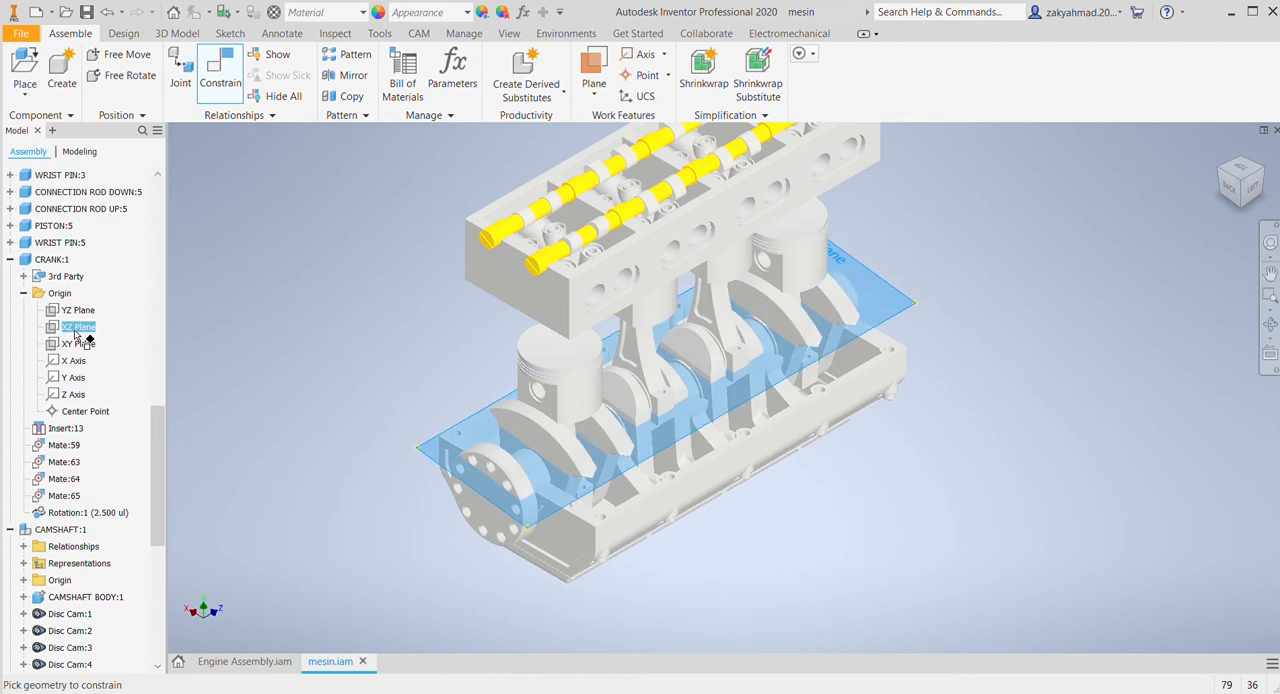
pyautogui.scroll(15, 62, 268)
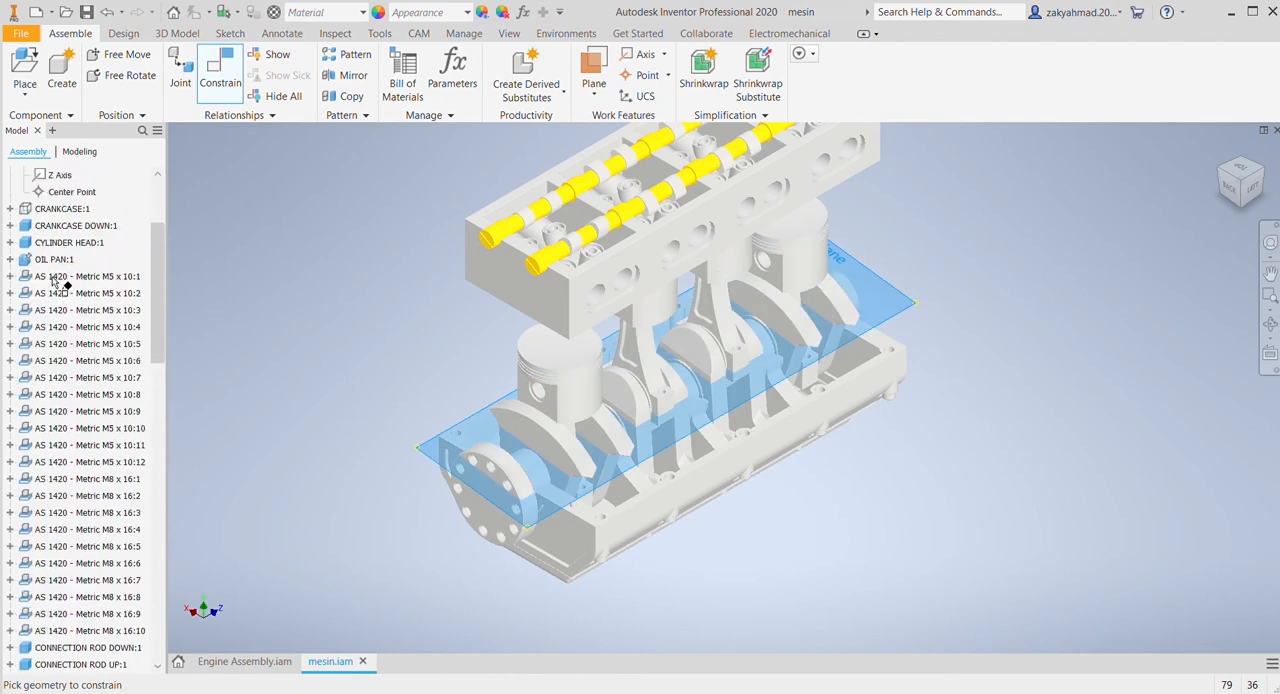
pyautogui.click(65, 260)
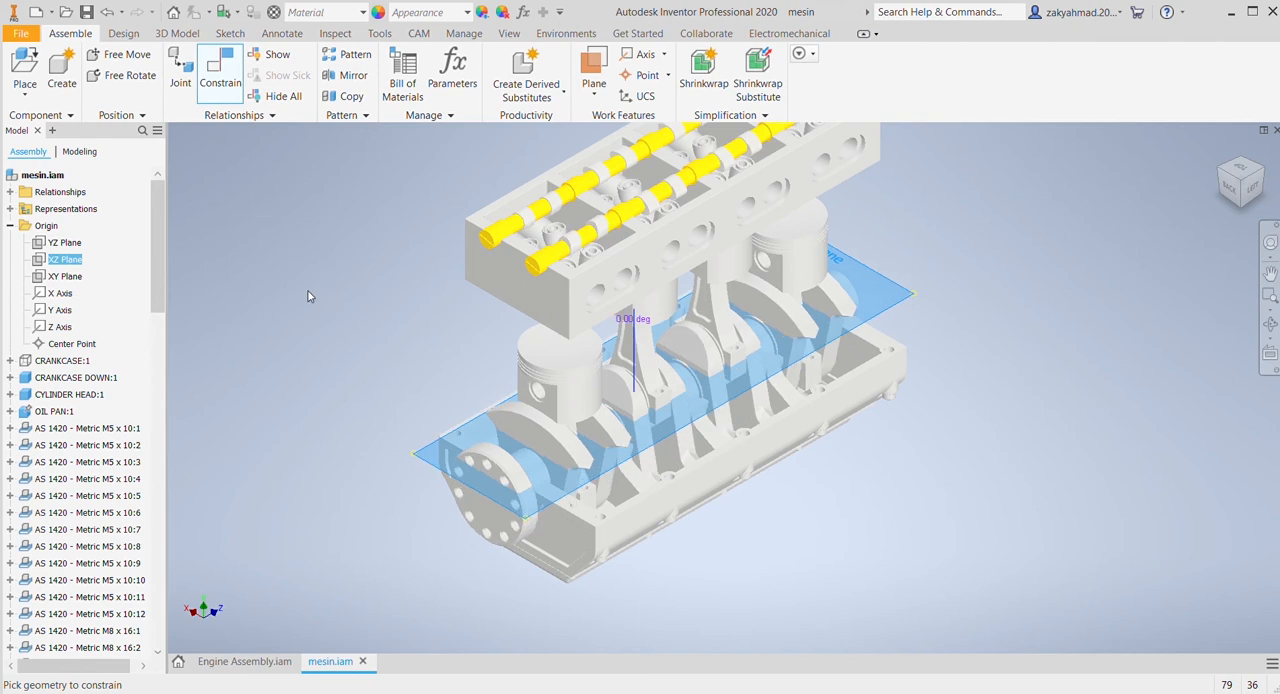
pyautogui.write('180')
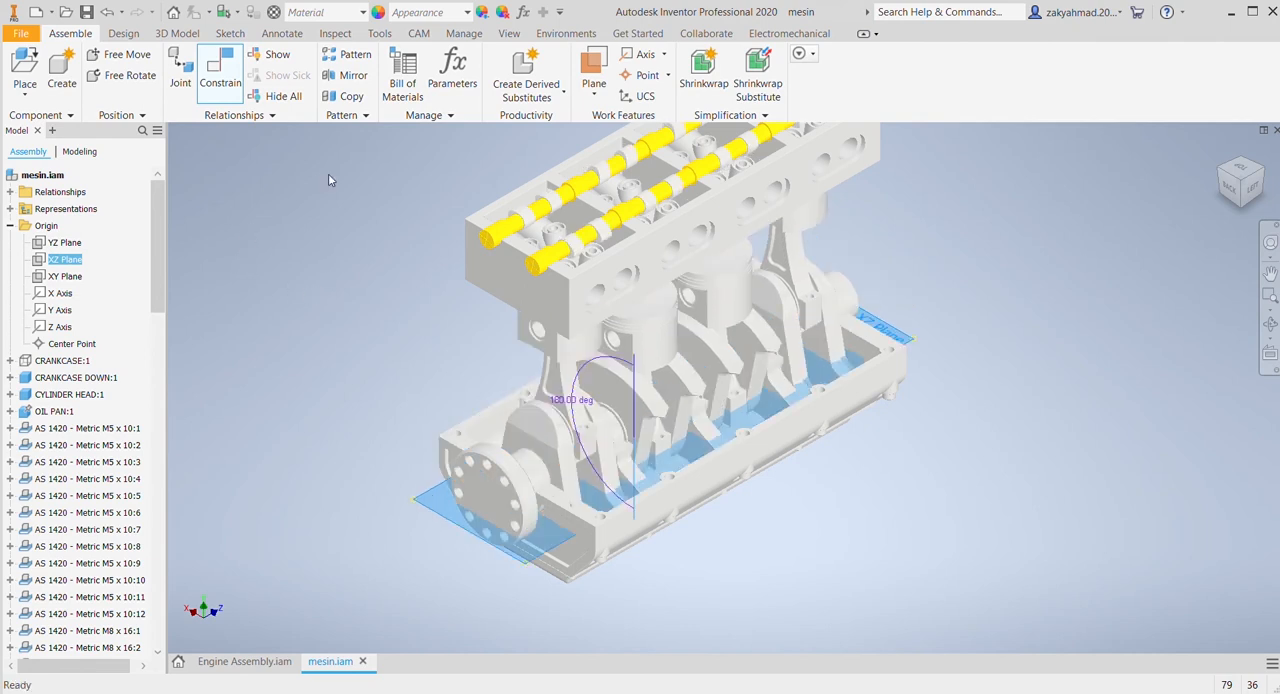
pyautogui.press('Return')
# Step: Rename the crankshaft's 180° angle constraint to Drive:1
pyautogui.scroll(-12, 90, 490)
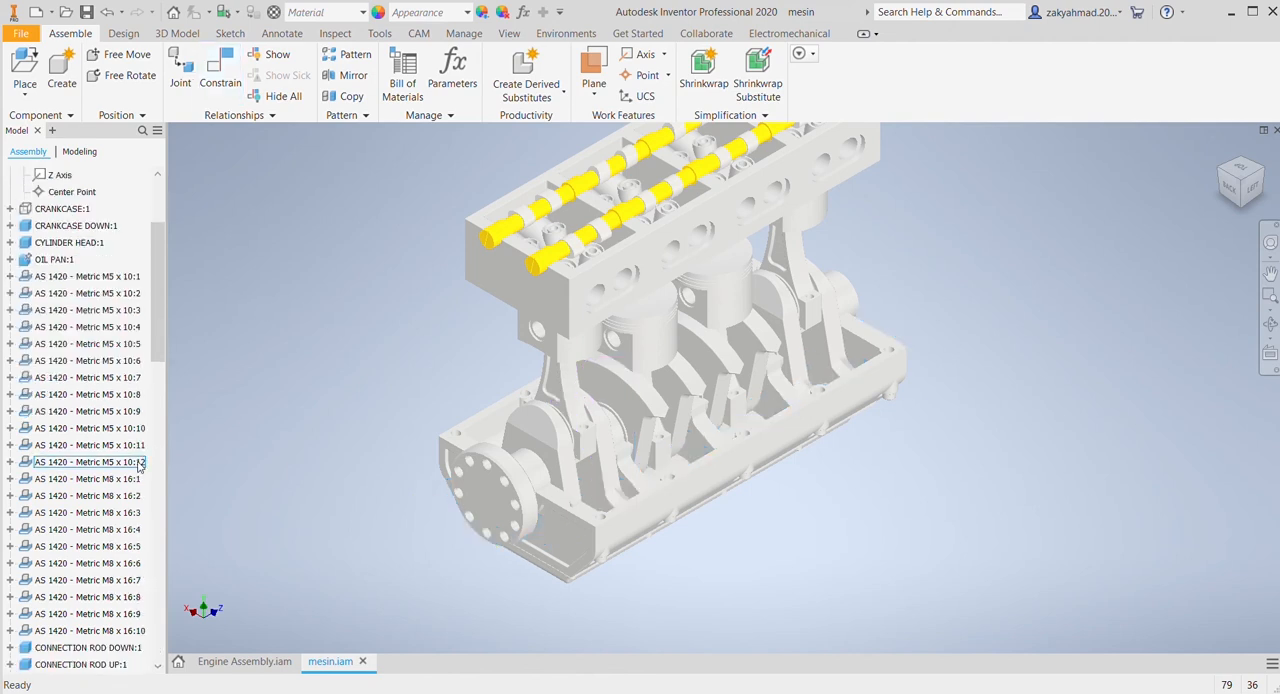
pyautogui.scroll(-3, 97, 530)
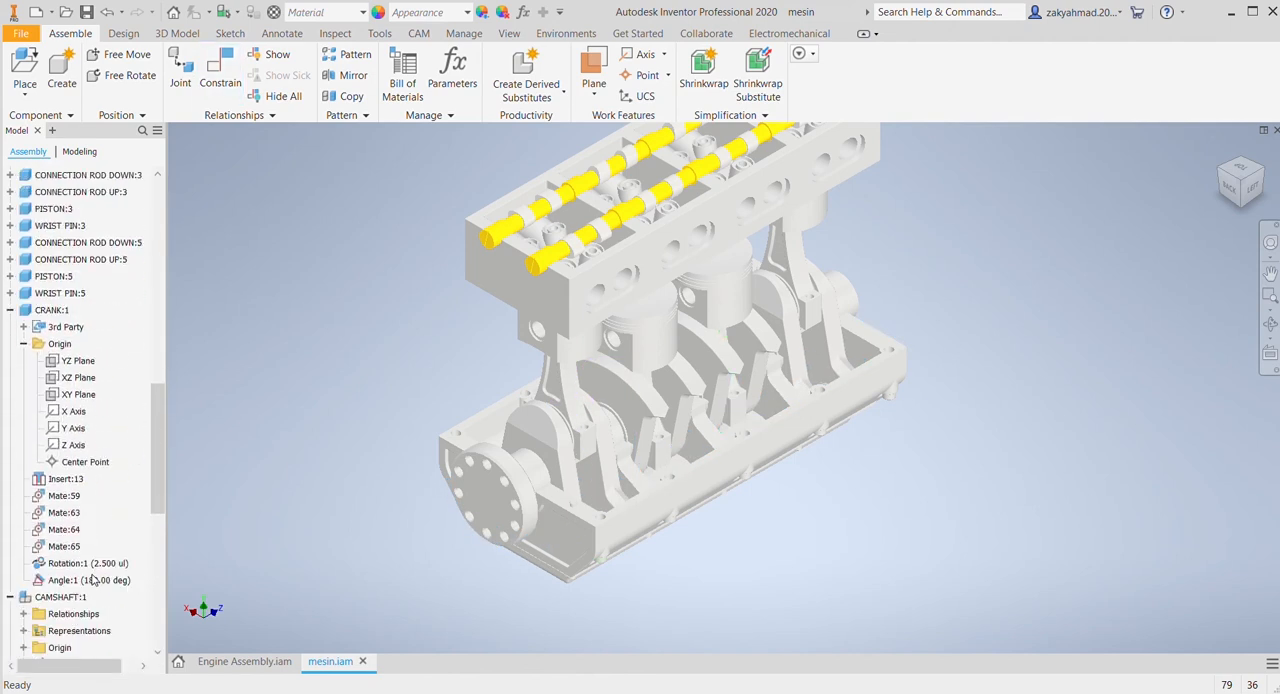
pyautogui.click(80, 564)
pyautogui.click(84, 581)
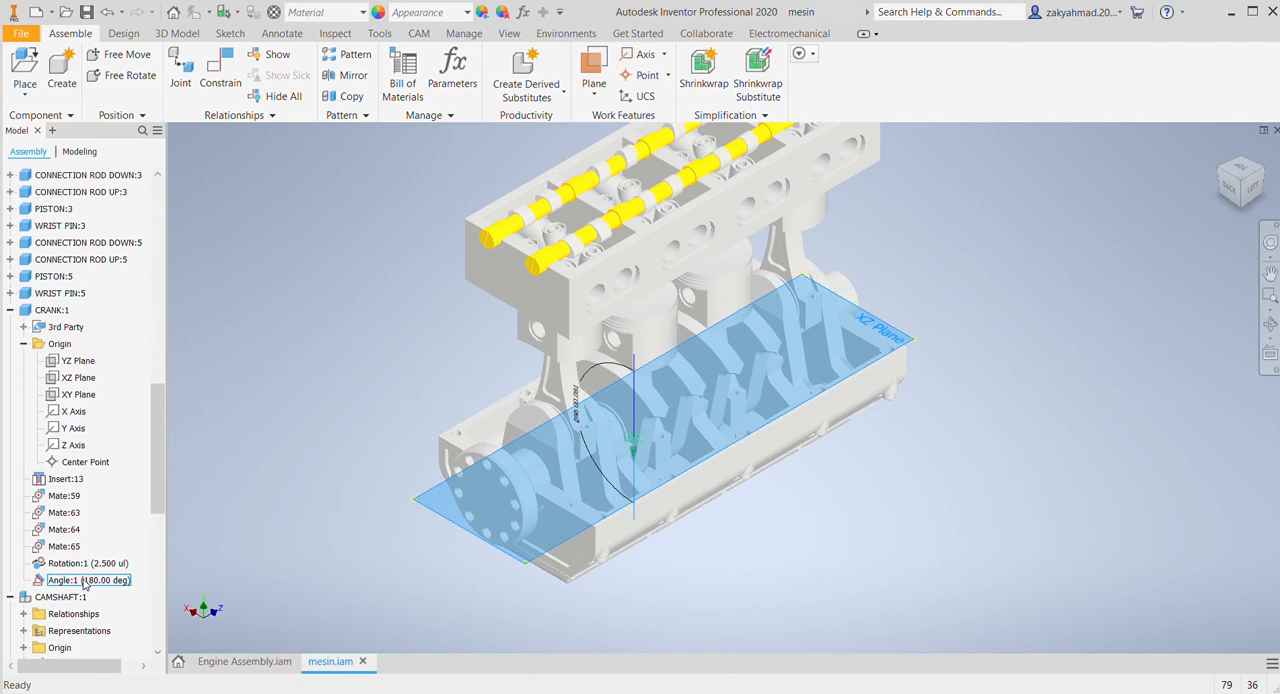
pyautogui.click(69, 582)
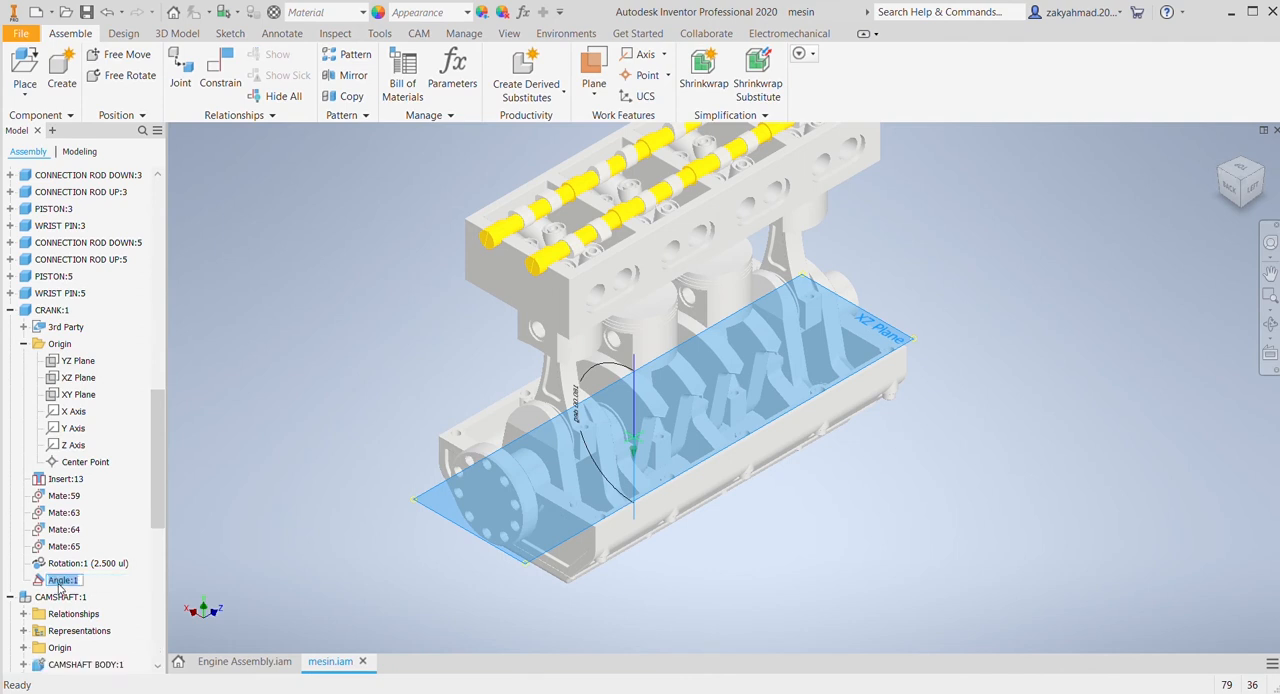
pyautogui.moveTo(70, 587); pyautogui.dragTo(38, 589)
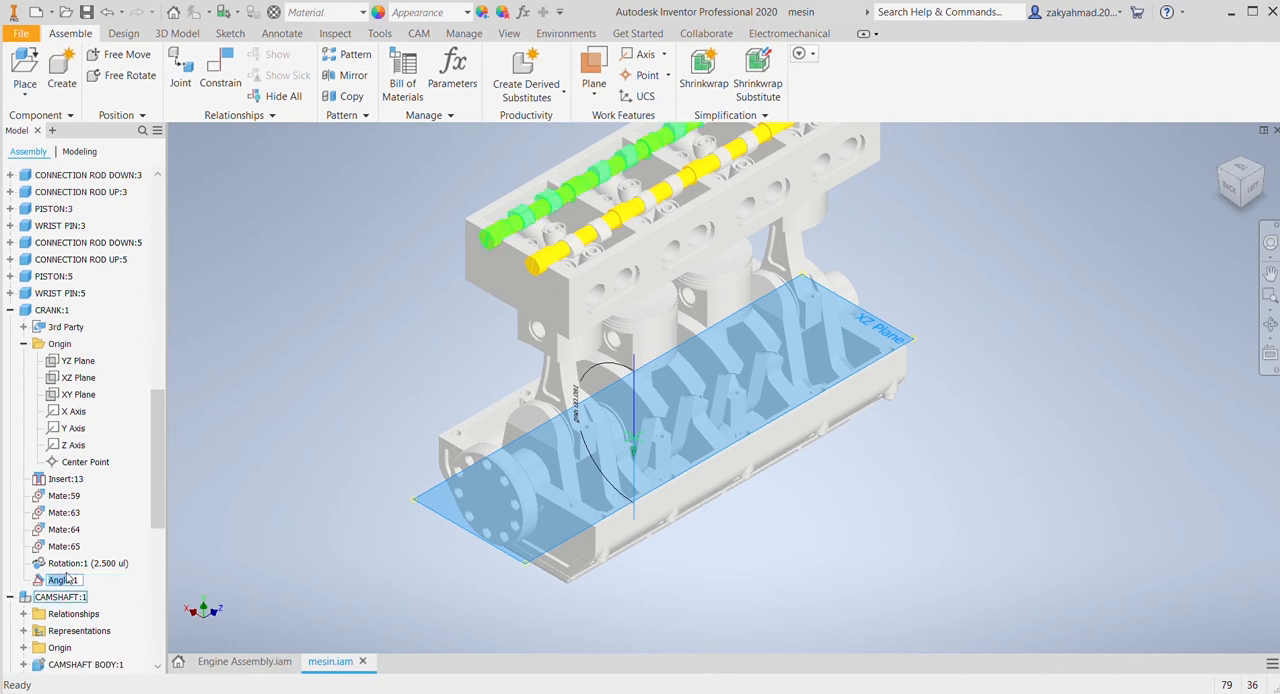
pyautogui.press('BackSpace')
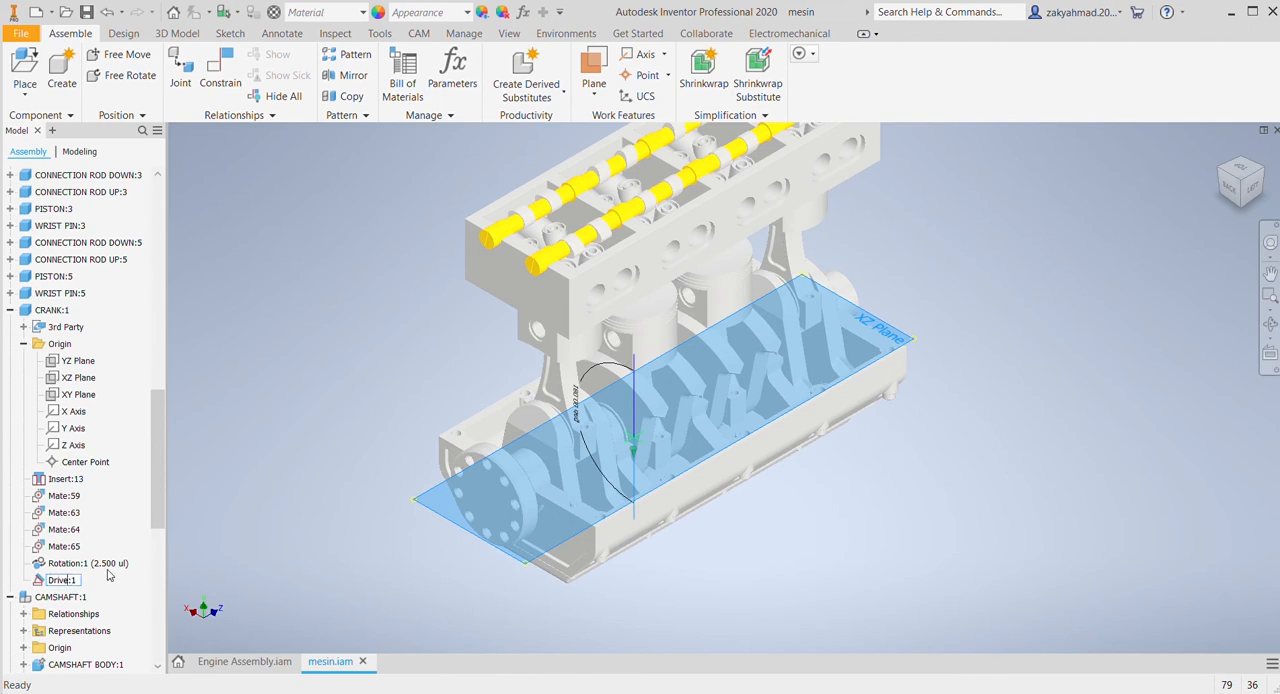
pyautogui.press('Return')
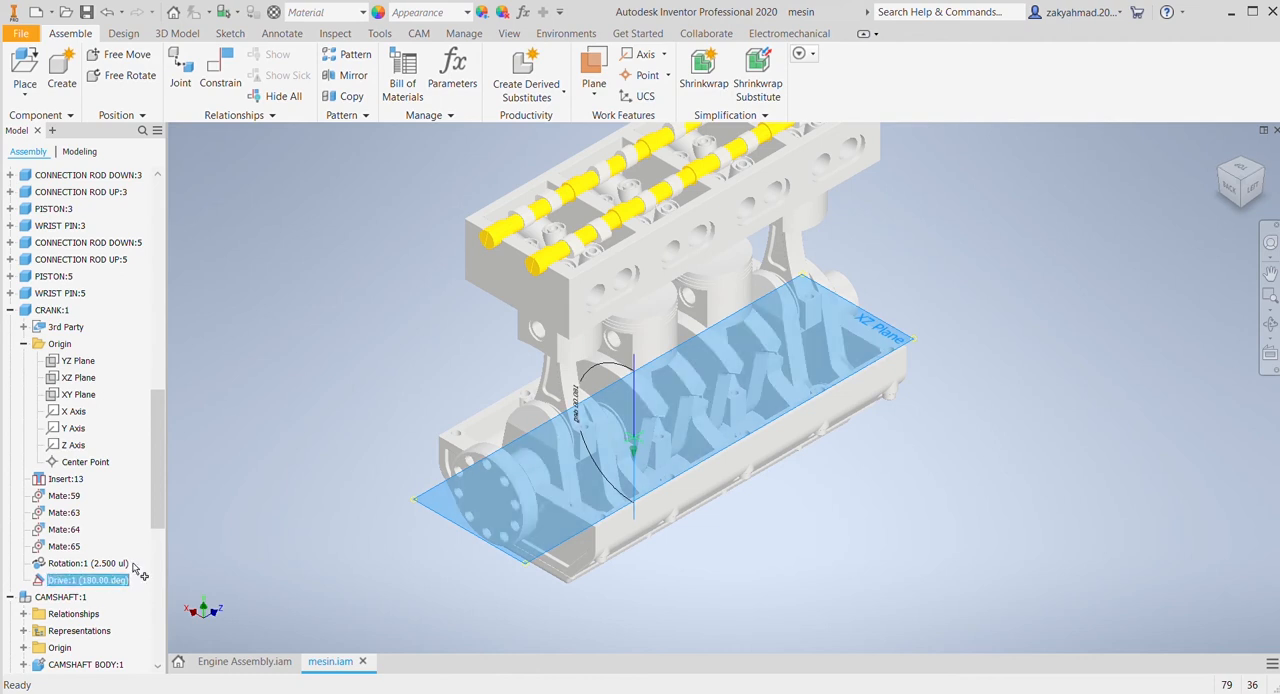
pyautogui.click(207, 498)
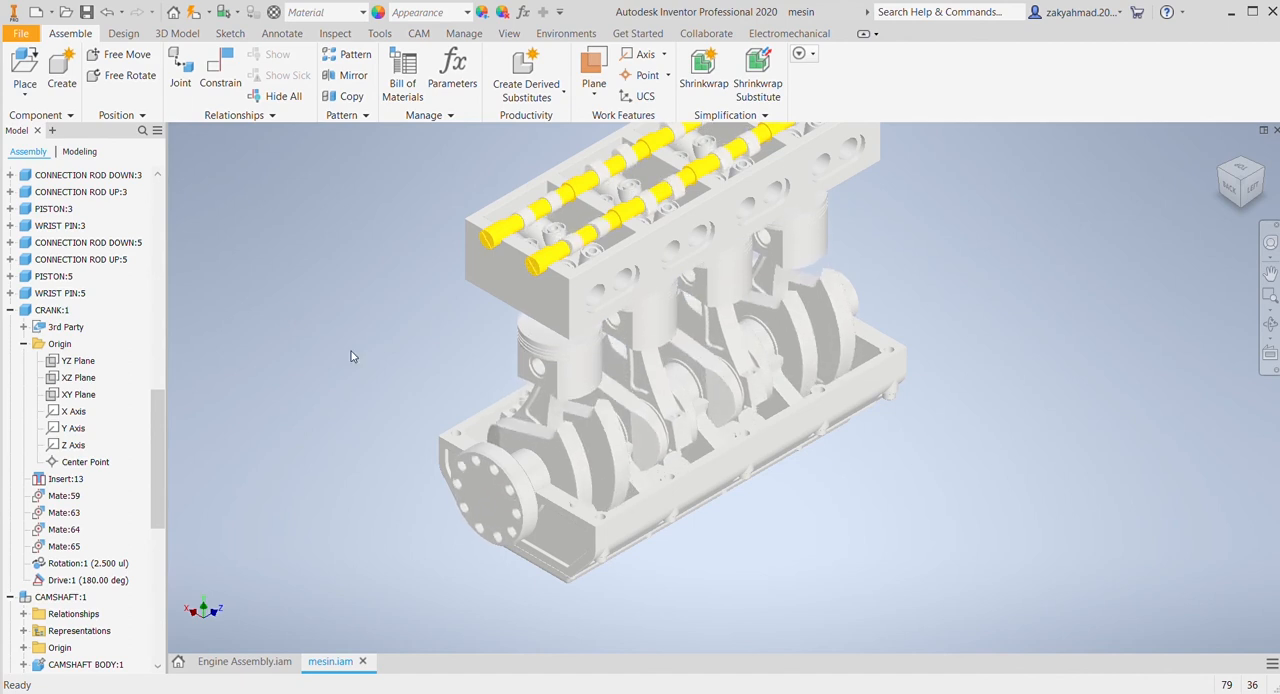
# Step: Animate the crankshaft's drive constraint and examine the motion of the pistons, connecting rods and camshafts
pyautogui.scroll(2, 350, 356)
pyautogui.scroll(-4, 602, 455)
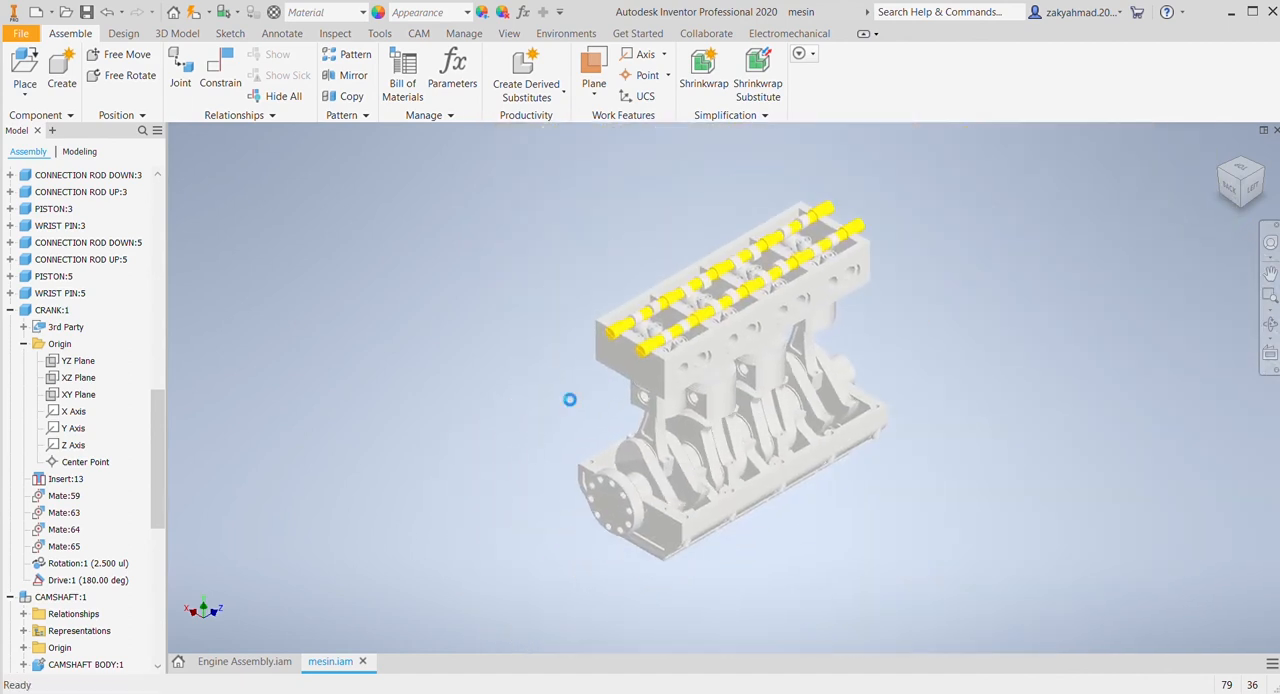
pyautogui.scroll(3, 562, 393)
pyautogui.moveTo(610, 408); pyautogui.dragTo(491, 423, button='middle')
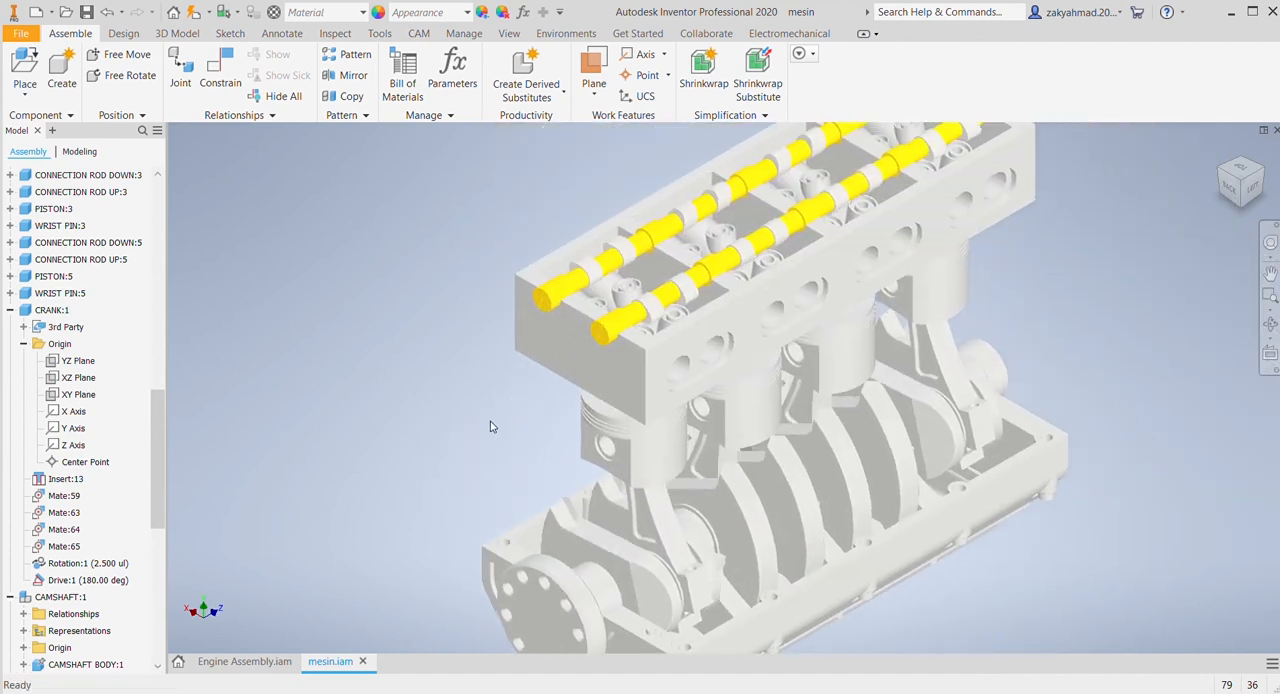
pyautogui.scroll(-5, 405, 420)
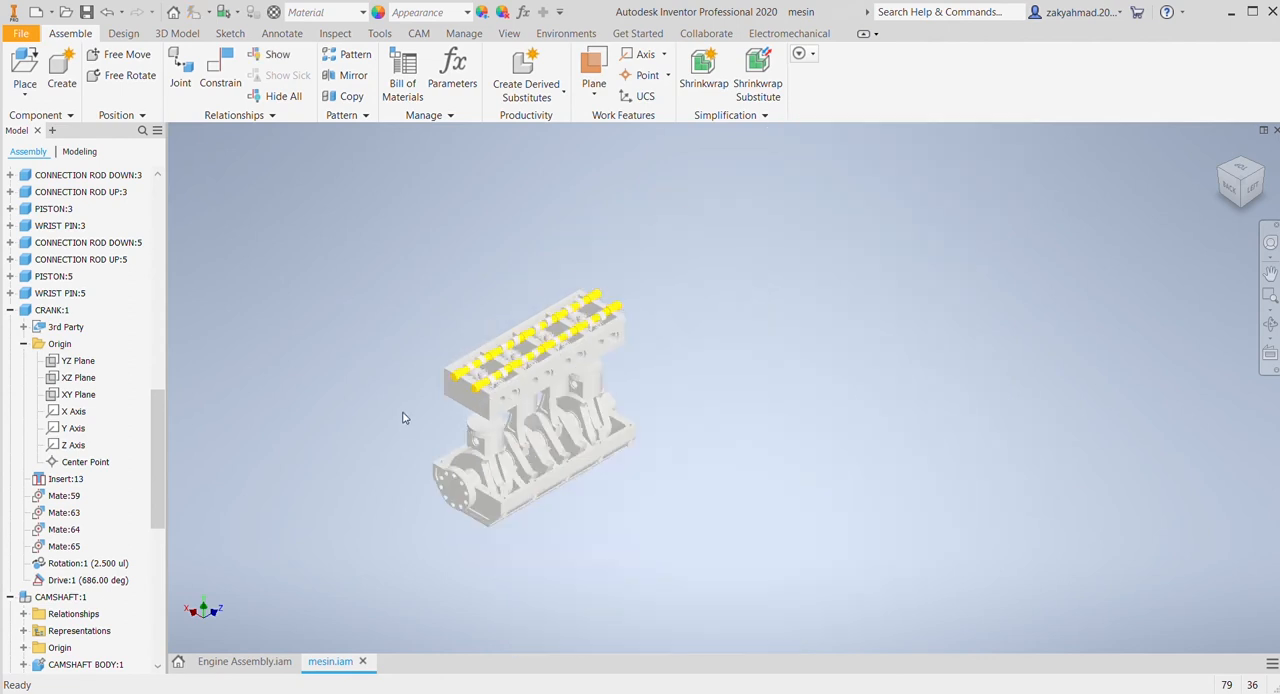
pyautogui.scroll(5, 396, 417)
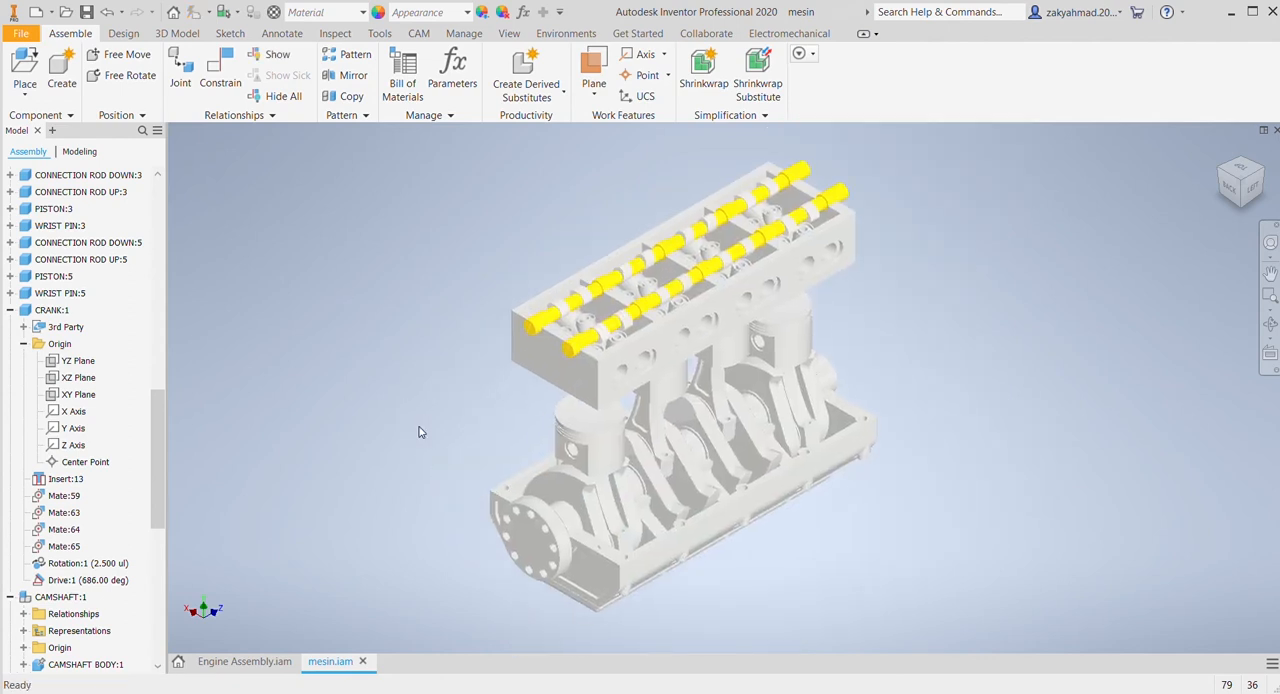
# Step: Turn the visibility of the hidden CRANKCASE:1 component back on
pyautogui.scroll(-4, 75, 590)
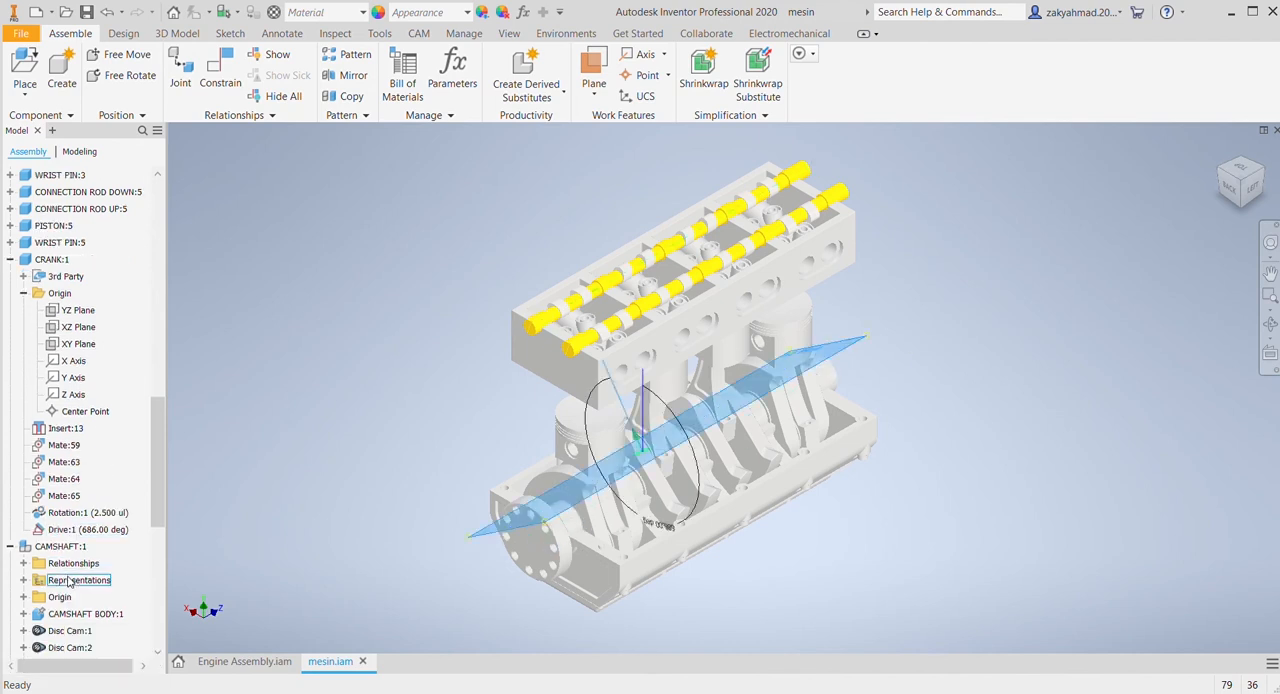
pyautogui.scroll(3, 77, 585)
pyautogui.scroll(10, 75, 585)
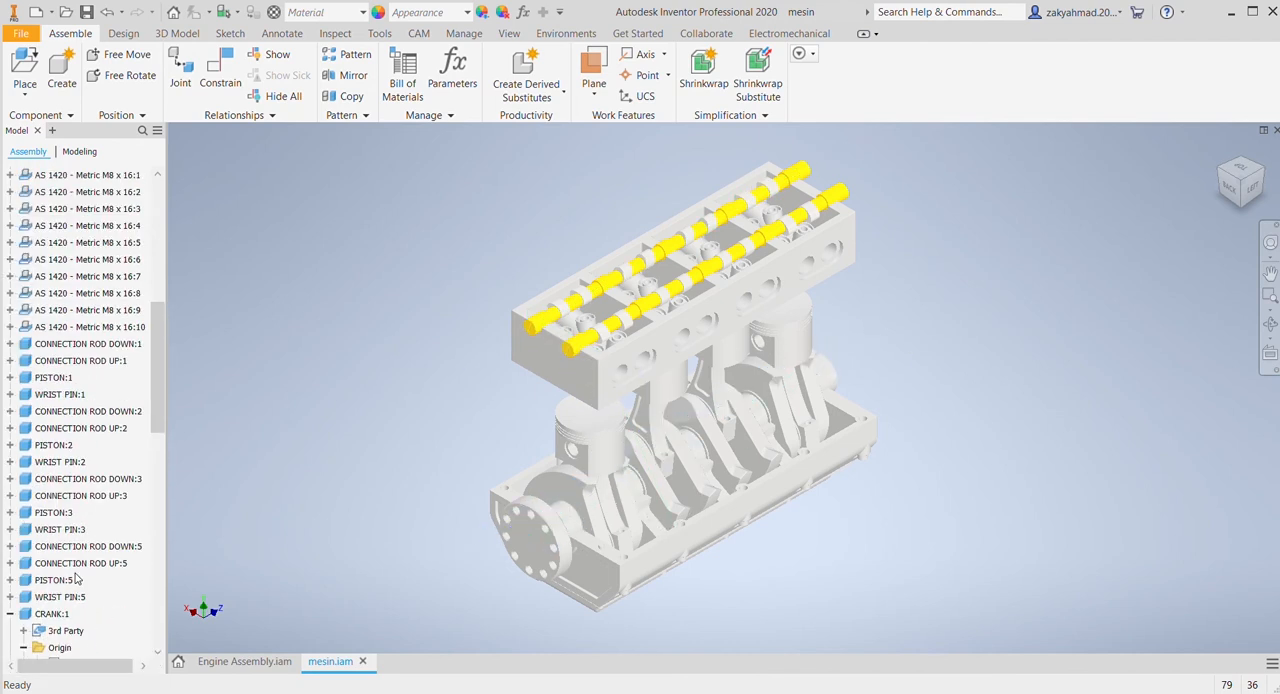
pyautogui.rightClick(66, 363)
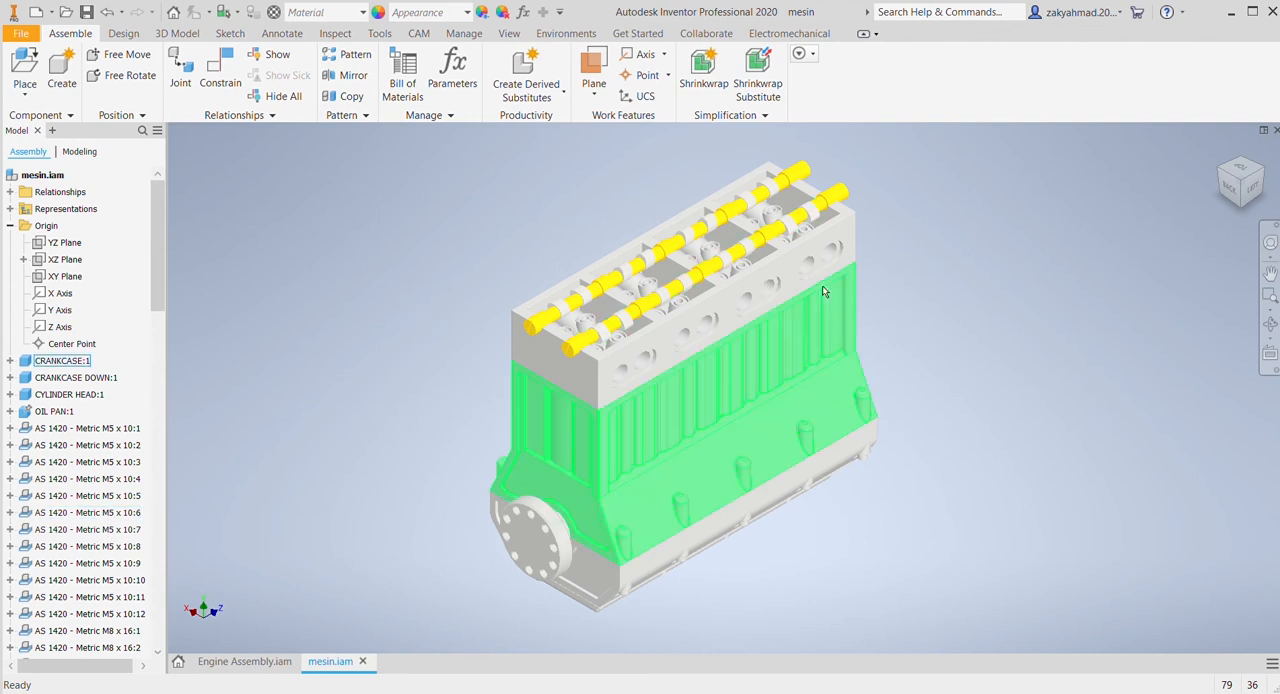
# Step: Place eight orange and eight red valves in two parallel rows beside and above the cylinder head
pyautogui.moveTo(440, 286); pyautogui.dragTo(377, 332, button='middle')
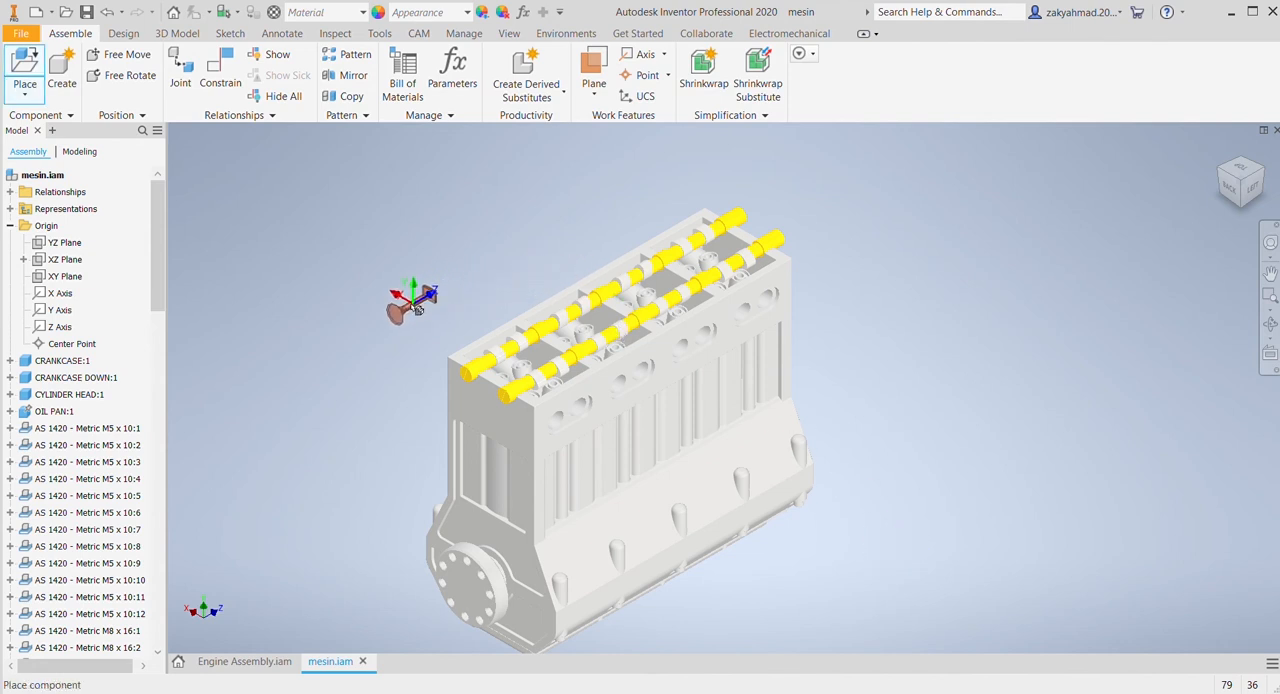
pyautogui.click(413, 304)
pyautogui.click(475, 267)
pyautogui.click(531, 236)
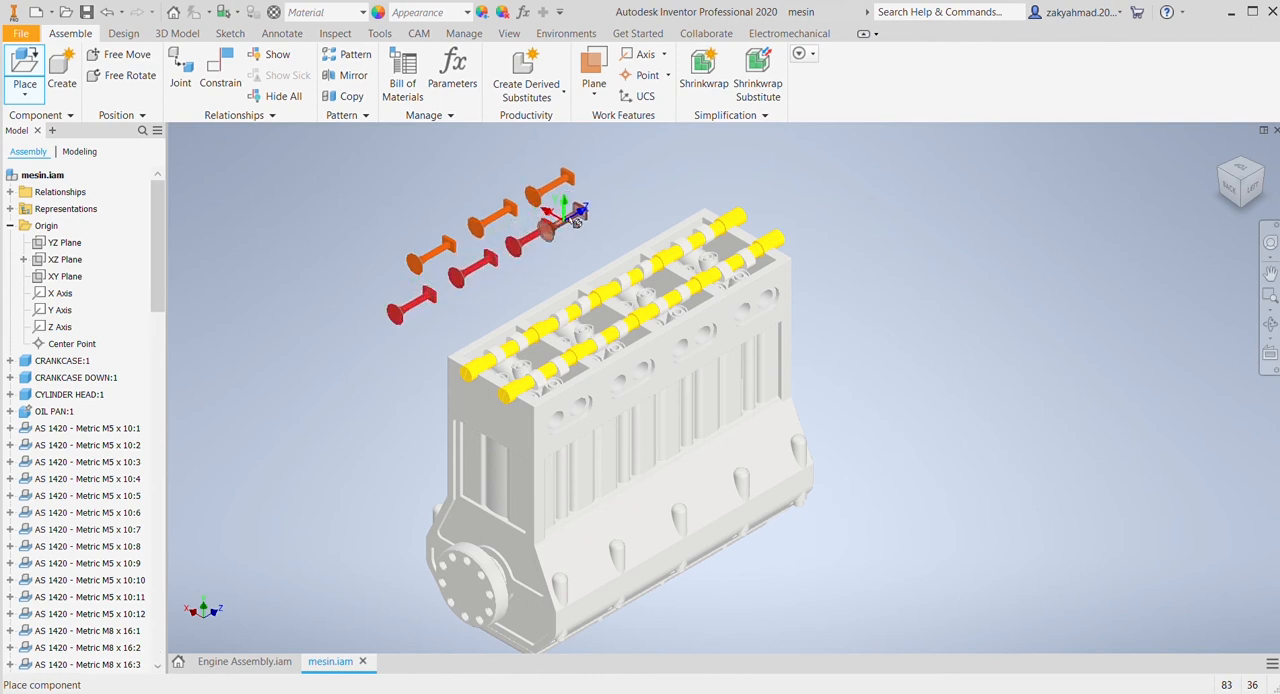
pyautogui.click(602, 190)
pyautogui.click(672, 160)
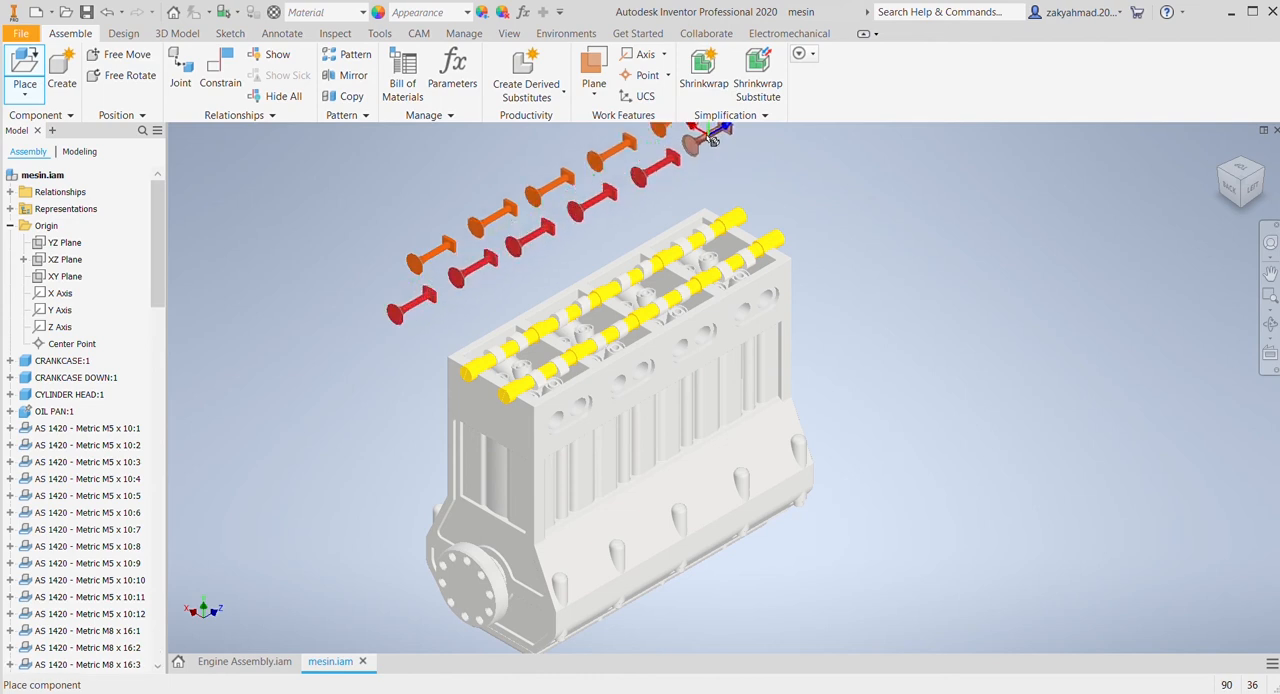
pyautogui.moveTo(753, 260); pyautogui.dragTo(718, 407, button='middle')
pyautogui.click(736, 248)
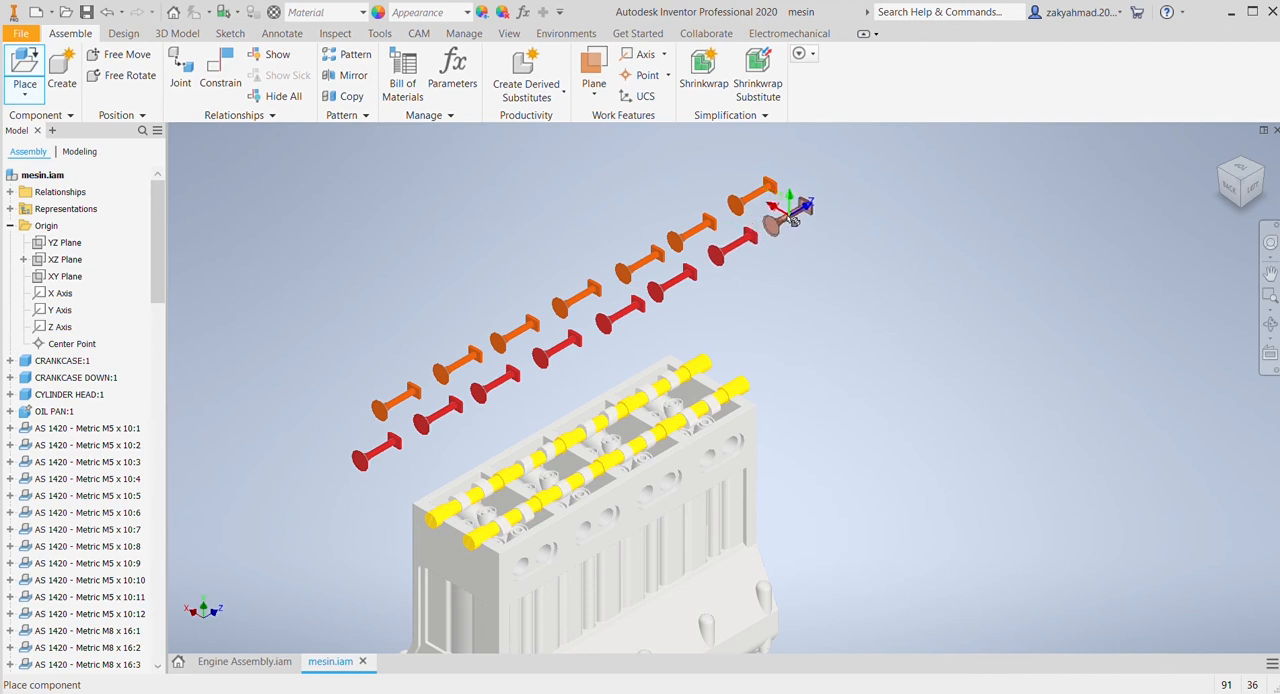
pyautogui.click(793, 221)
pyautogui.press('Escape')
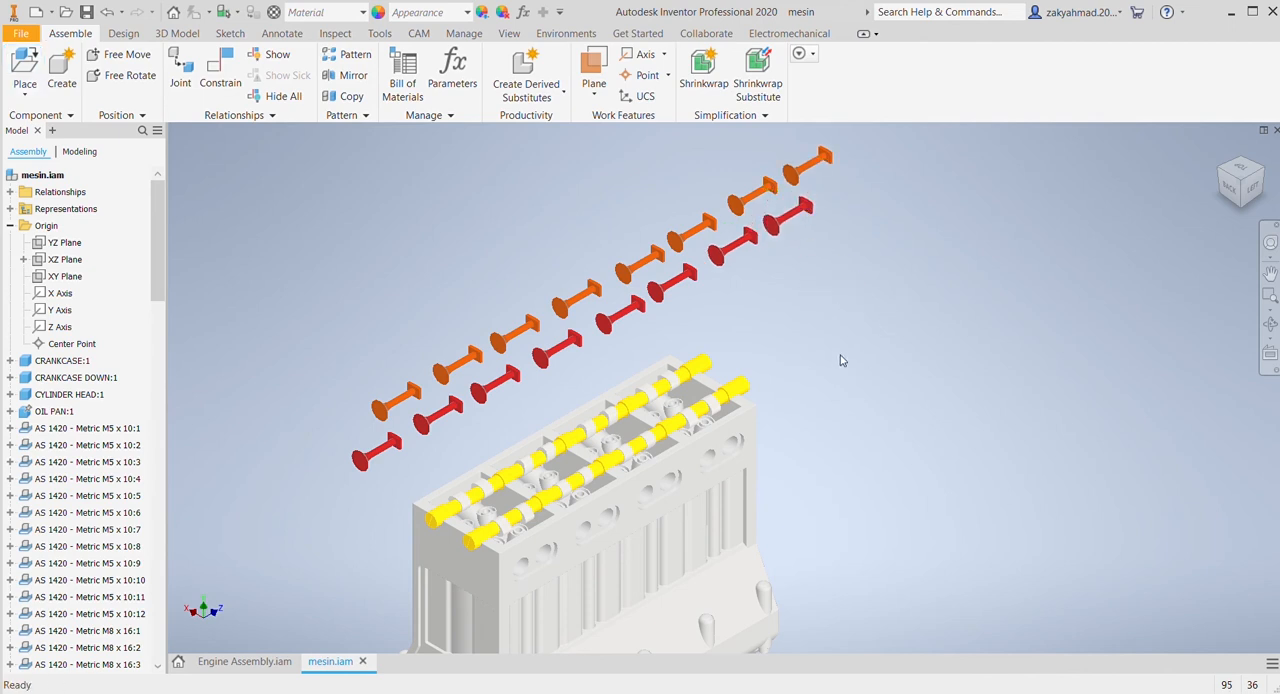
# Step: Mate the axis of the endmost red valve with the last valve guide hole at the crankshaft flange end, on the cylinder head's RIGHT side
pyautogui.moveTo(889, 367); pyautogui.dragTo(960, 371, button='middle')
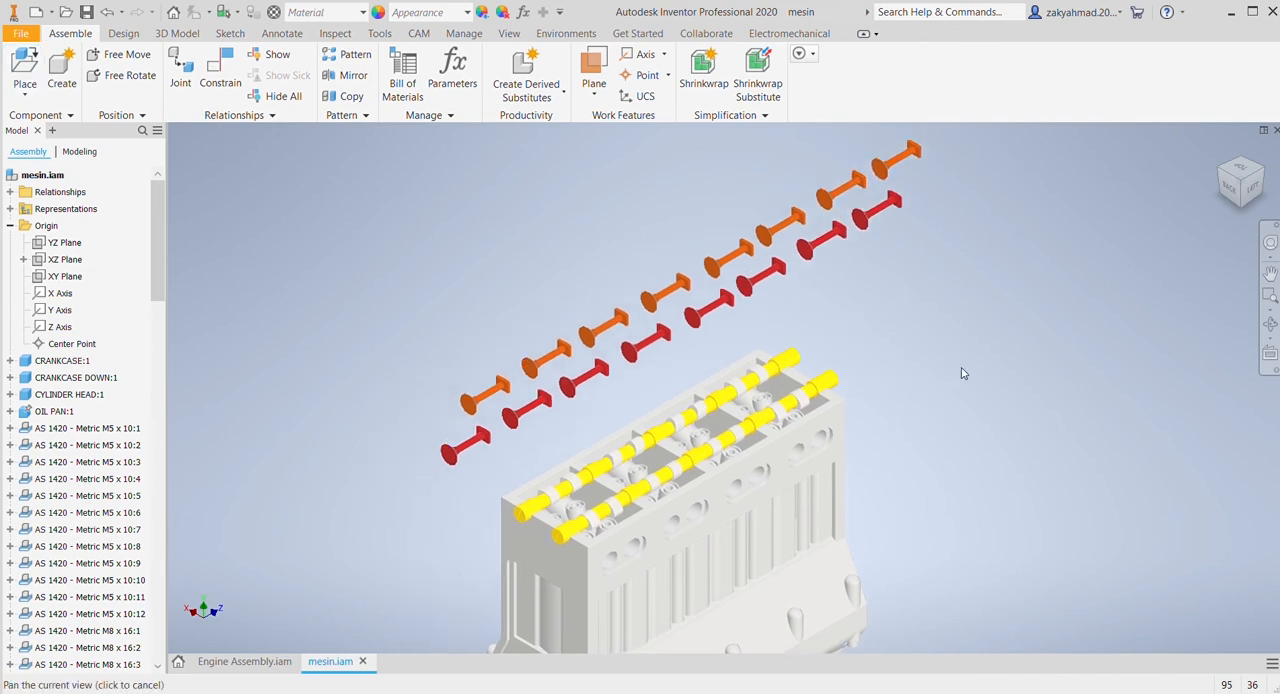
pyautogui.click(1222, 176)
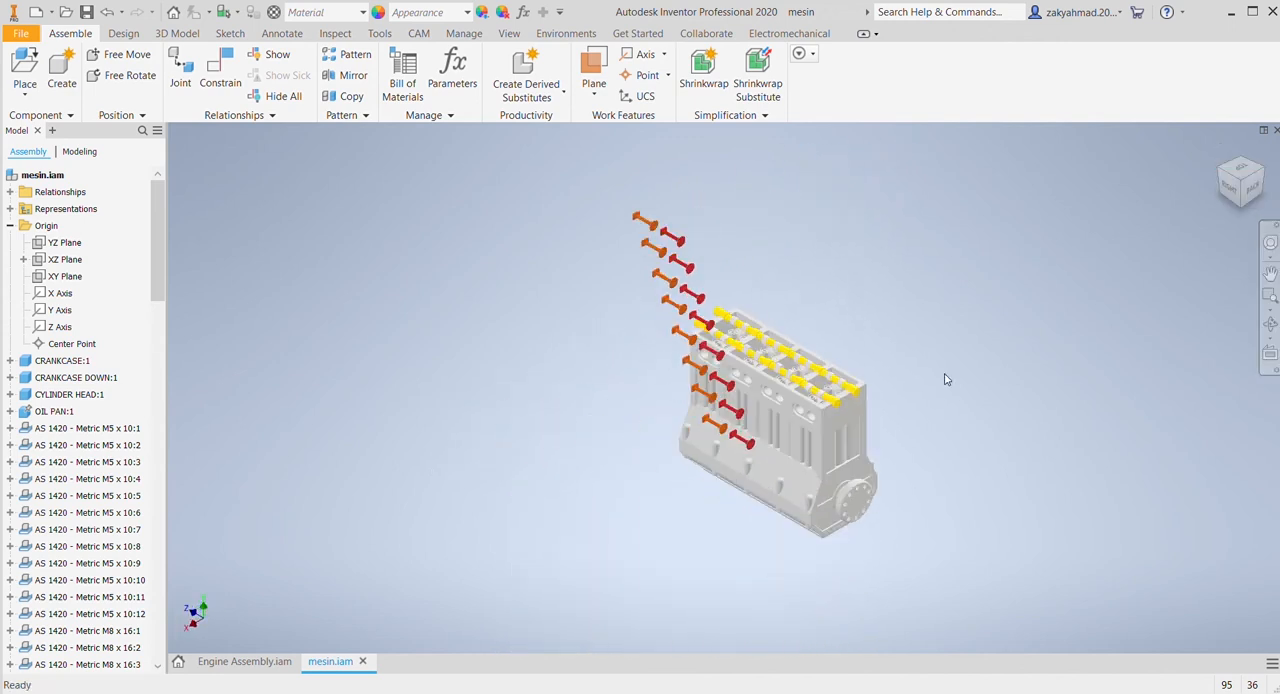
pyautogui.scroll(6, 886, 417)
pyautogui.scroll(5, 805, 440)
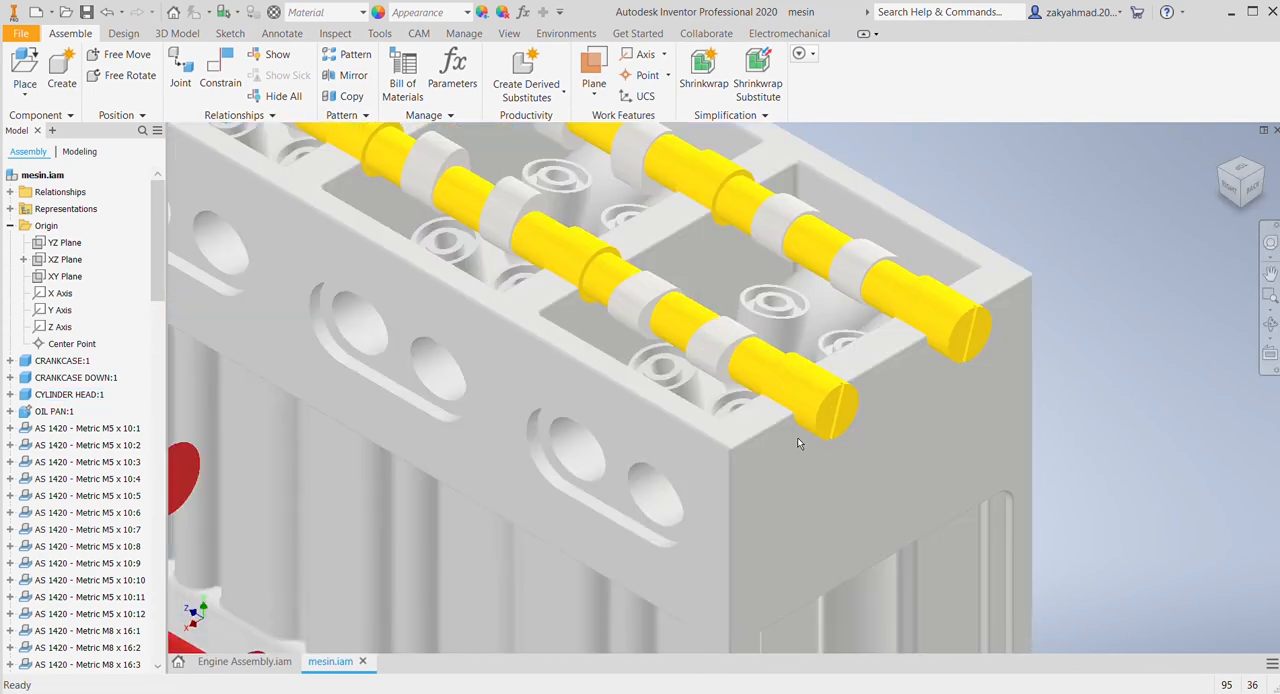
pyautogui.scroll(-4, 641, 447)
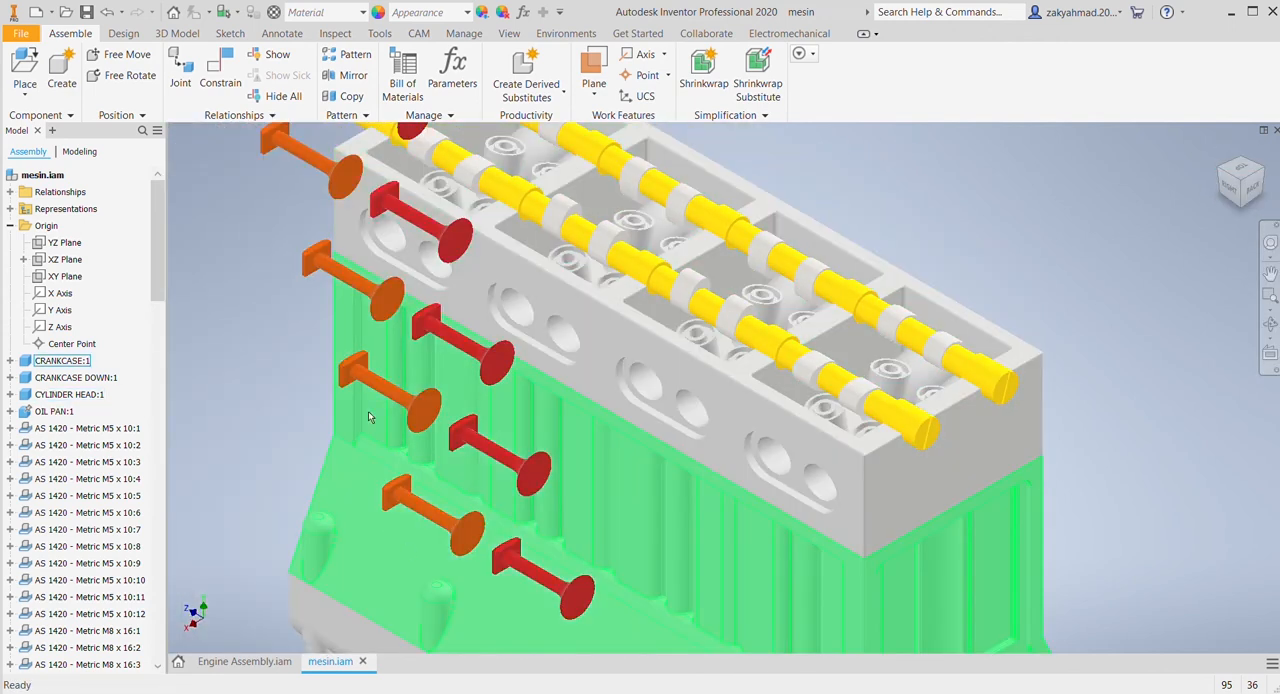
pyautogui.scroll(-5, 542, 494)
pyautogui.click(220, 66)
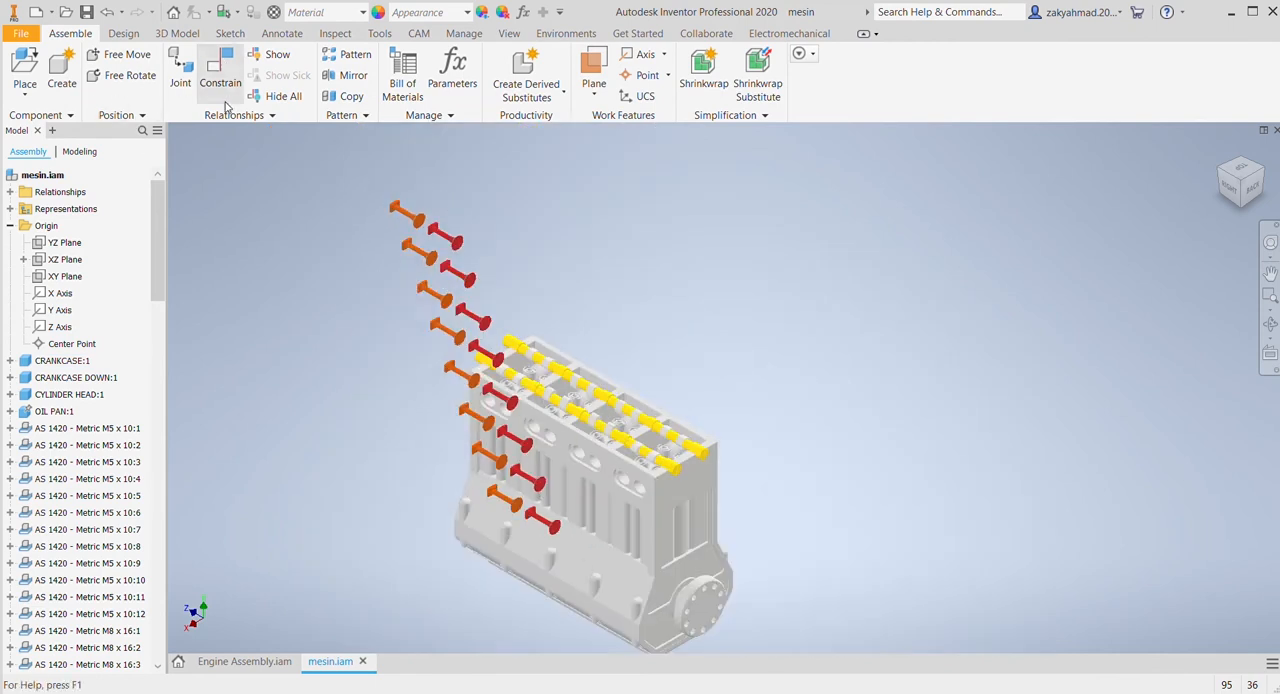
pyautogui.scroll(3, 400, 466)
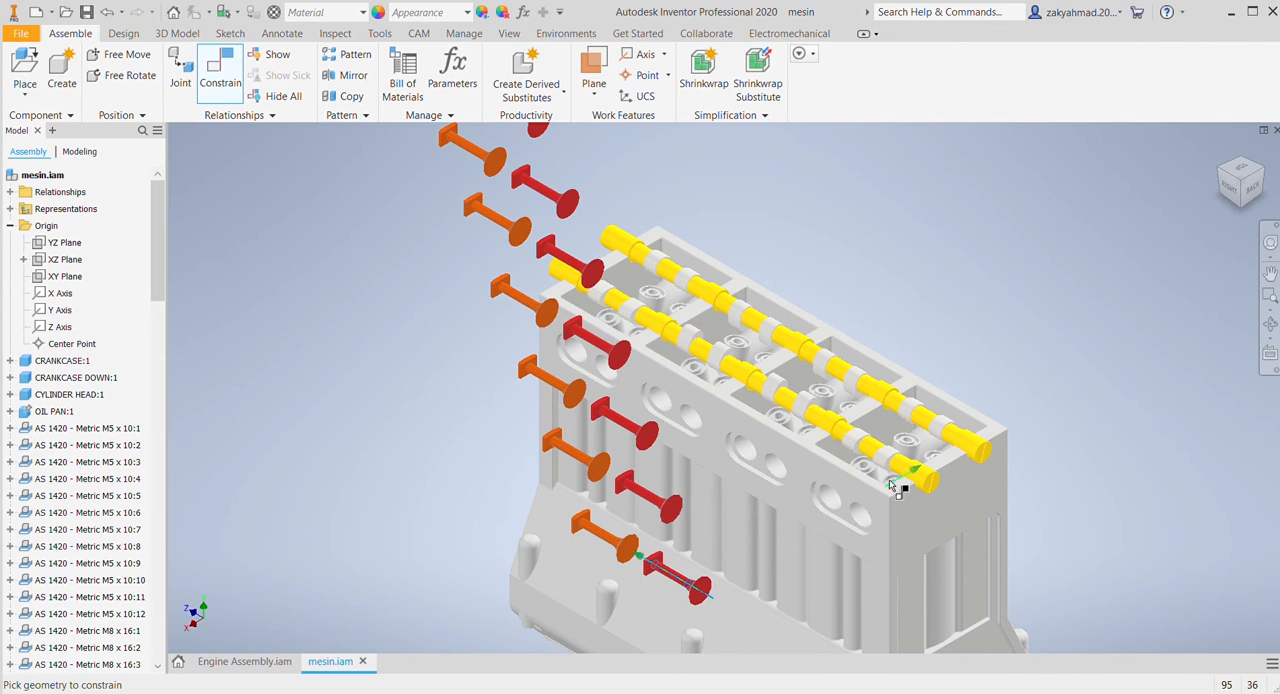
pyautogui.click(1244, 177)
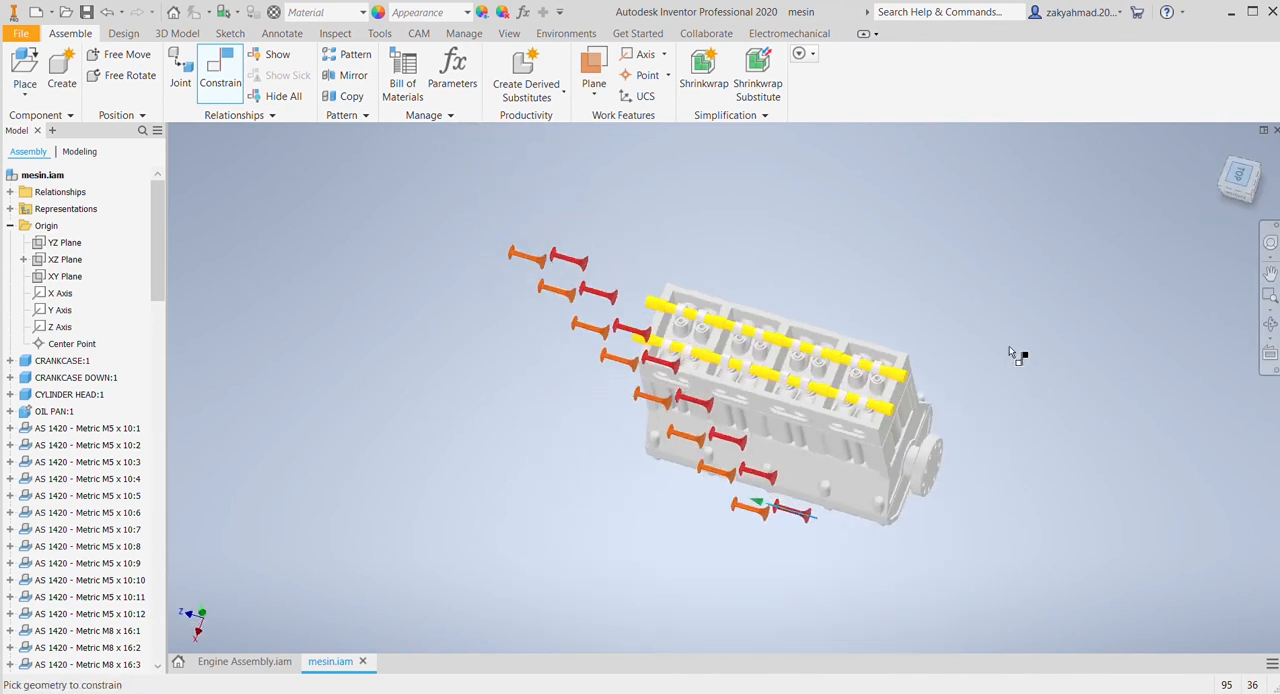
pyautogui.moveTo(1243, 181); pyautogui.dragTo(1233, 134)
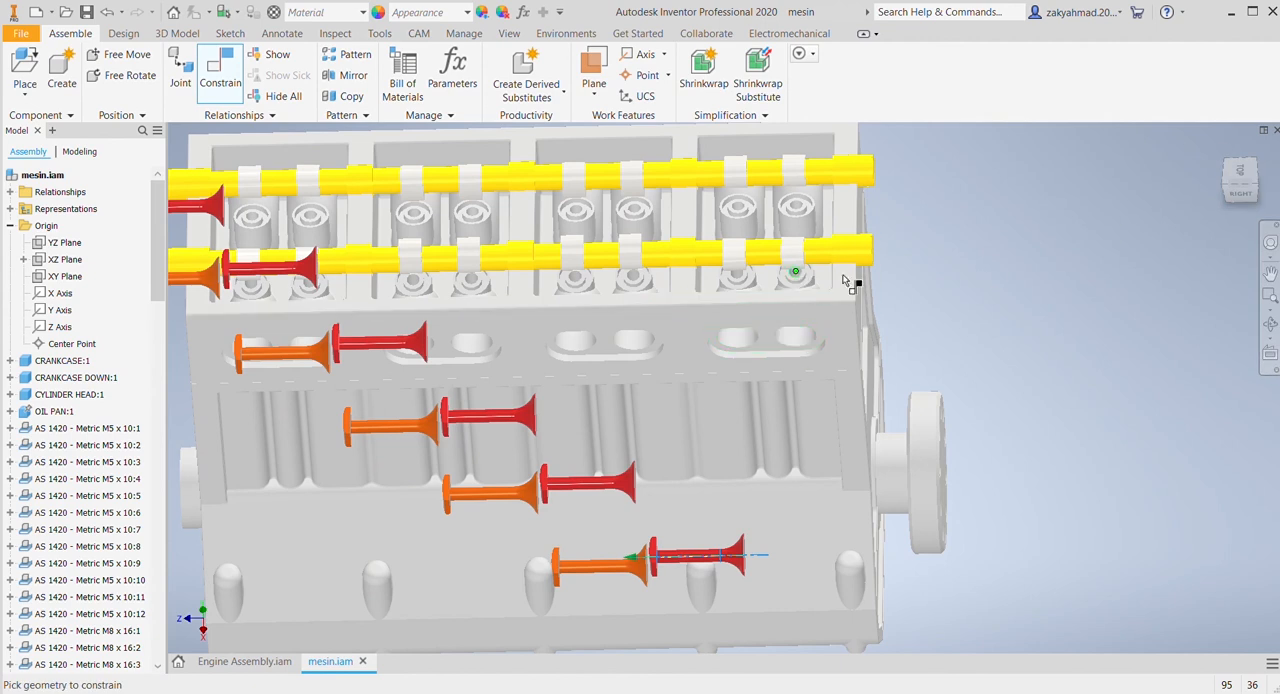
pyautogui.moveTo(1241, 182); pyautogui.dragTo(1225, 164)
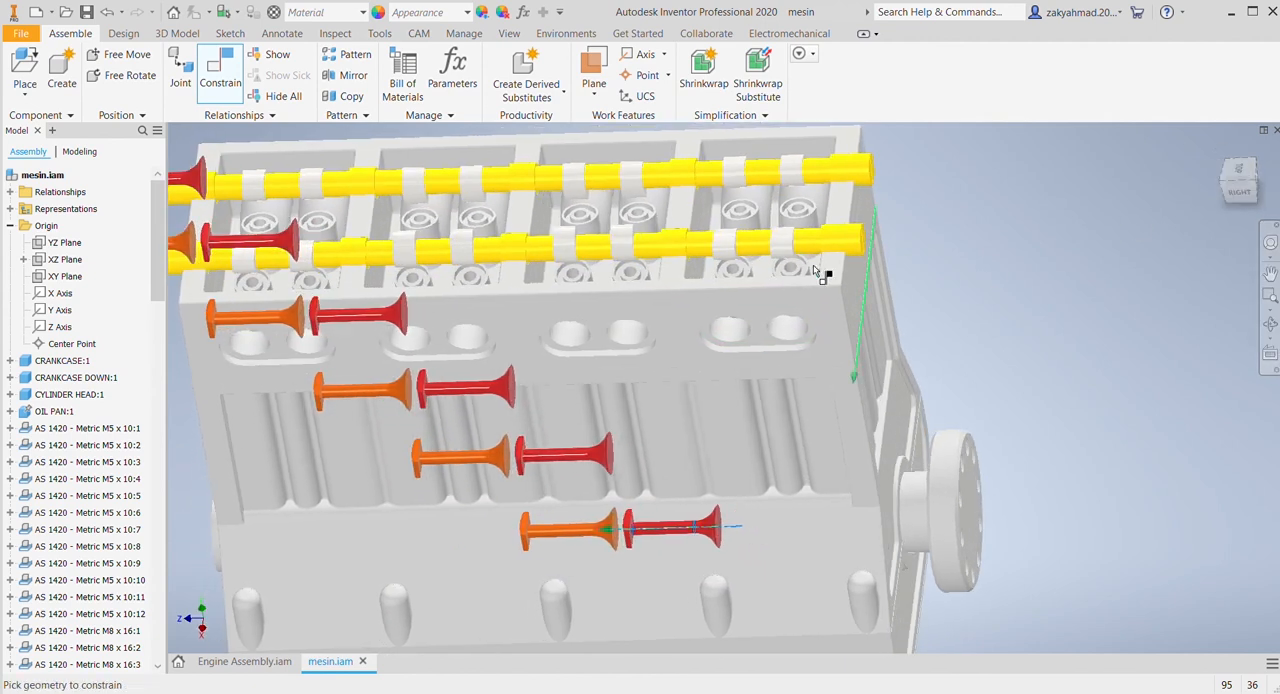
pyautogui.scroll(5, 797, 271)
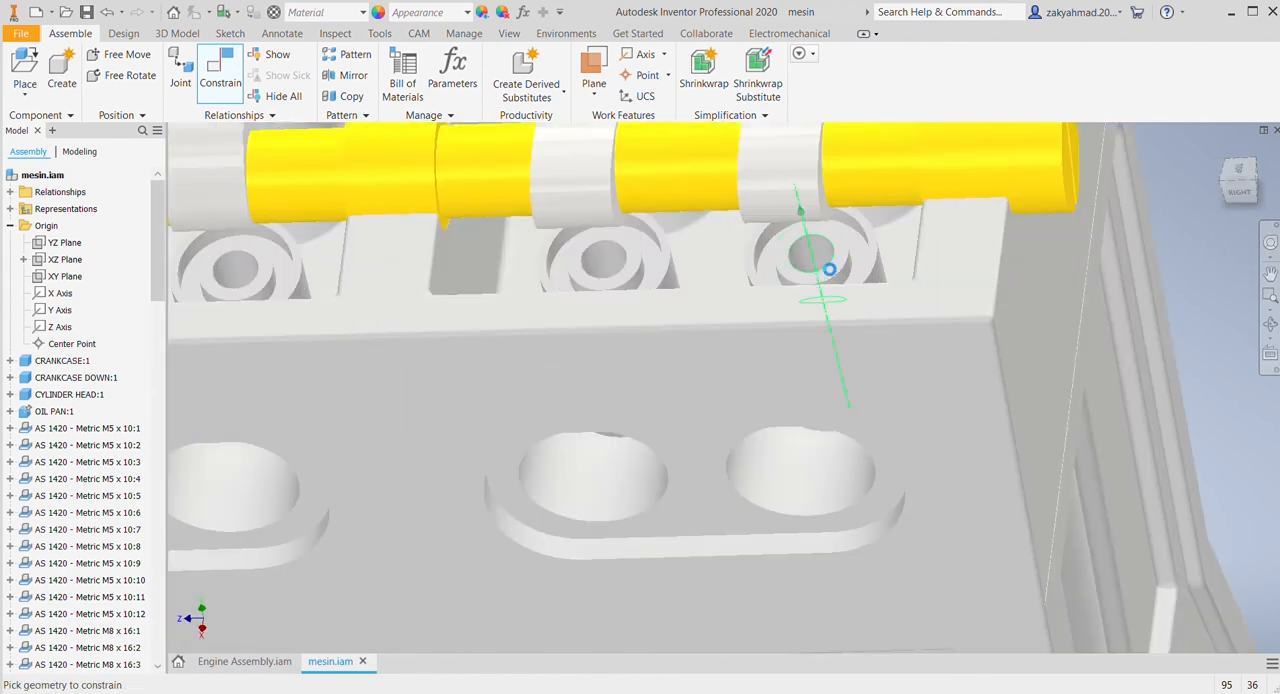
pyautogui.click(829, 269)
pyautogui.scroll(-3, 733, 361)
pyautogui.moveTo(733, 361); pyautogui.dragTo(760, 369, button='middle')
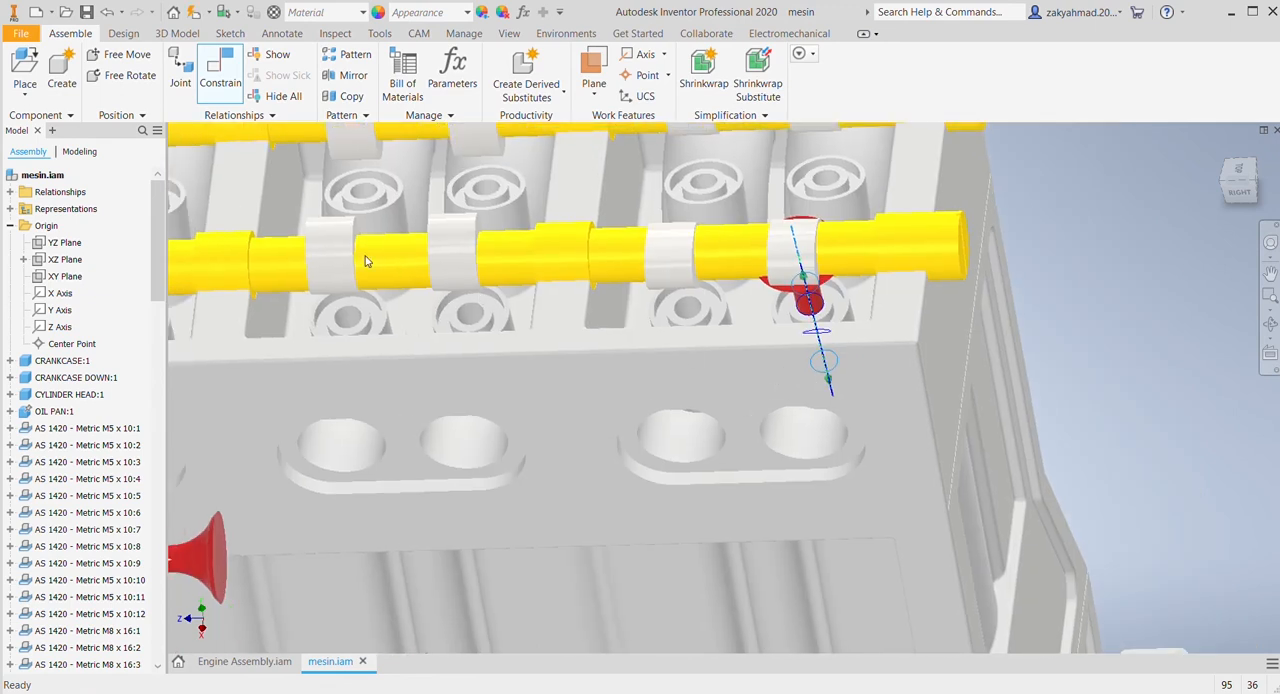
pyautogui.click(366, 261)
pyautogui.click(391, 303)
# Step: Mate the stem axis of the next red valve with the second valve guide hole from the crankshaft flange end
pyautogui.moveTo(611, 462); pyautogui.dragTo(904, 354, button='middle')
pyautogui.scroll(-3, 905, 356)
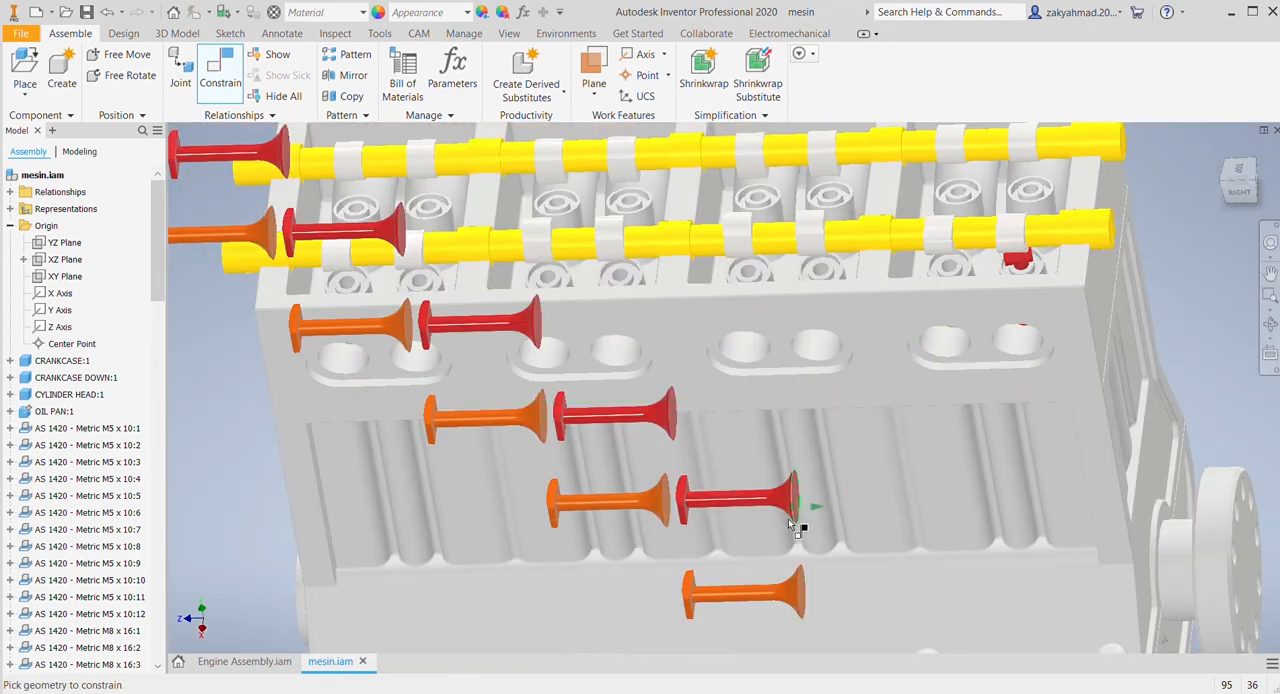
pyautogui.click(730, 500)
pyautogui.scroll(3, 820, 337)
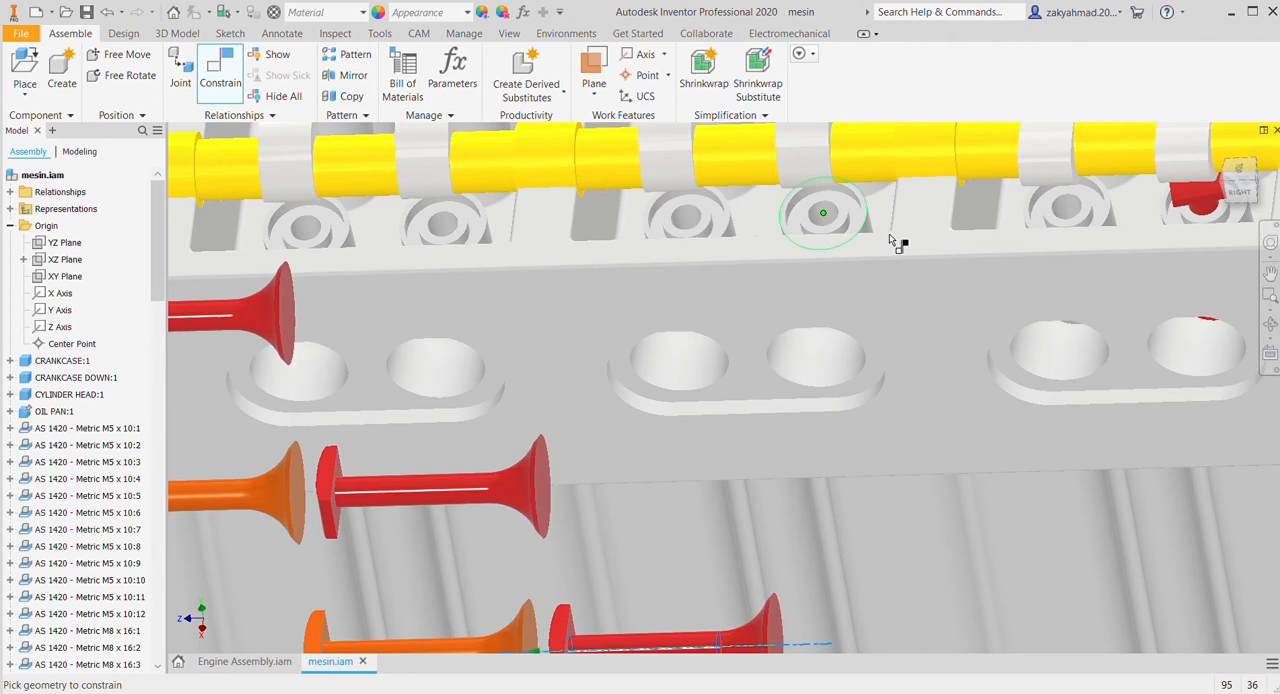
pyautogui.click(1072, 216)
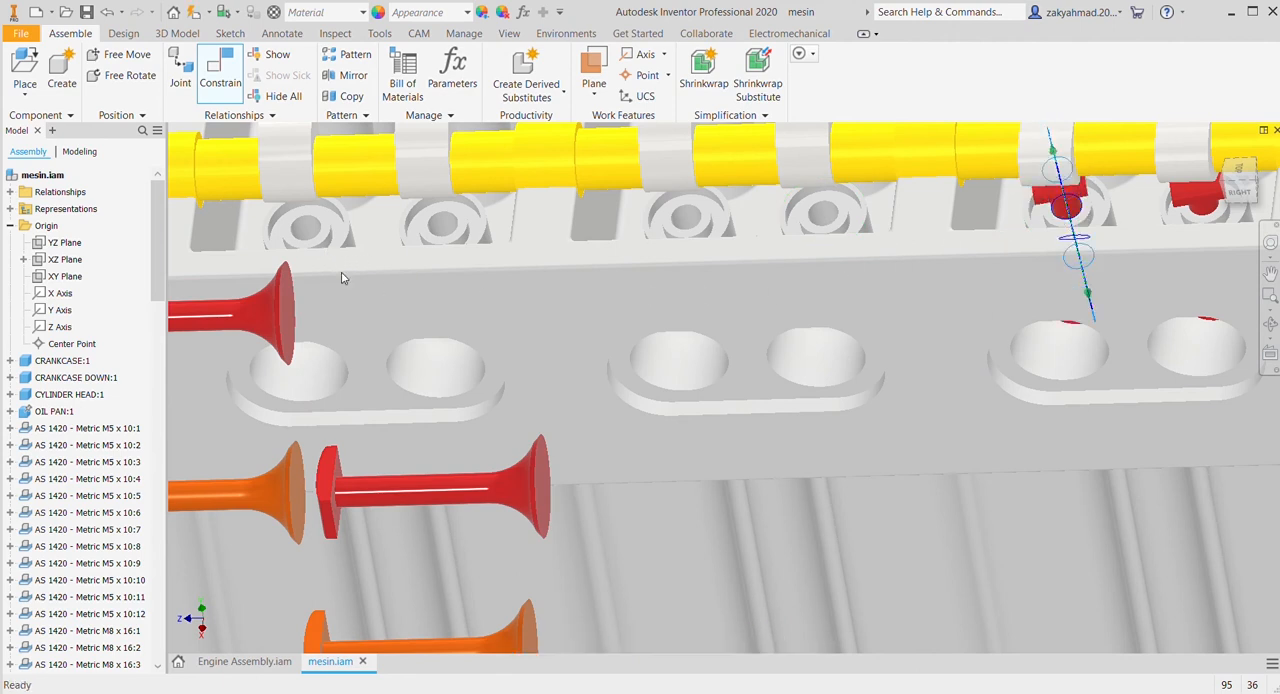
pyautogui.click(382, 310)
# Step: Mate the stem axes of the next two red valves with the third and fourth guide holes from the crankshaft flange end, RIGHT side
pyautogui.click(449, 482)
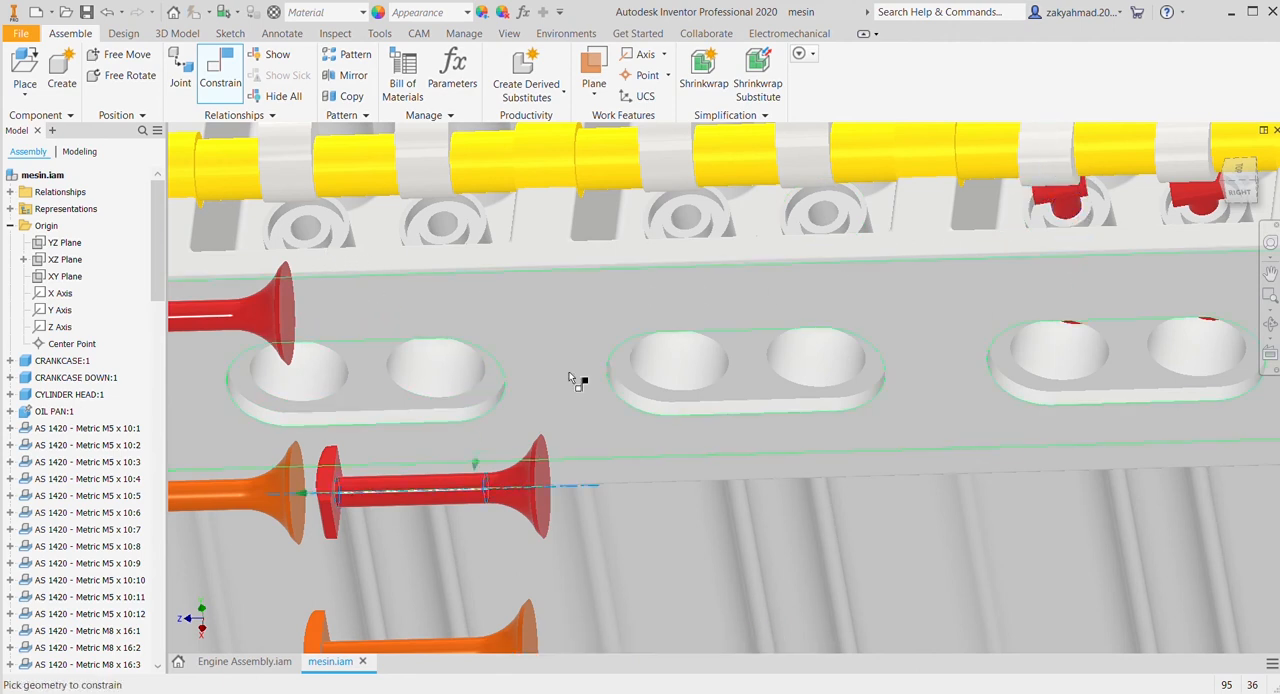
pyautogui.click(823, 216)
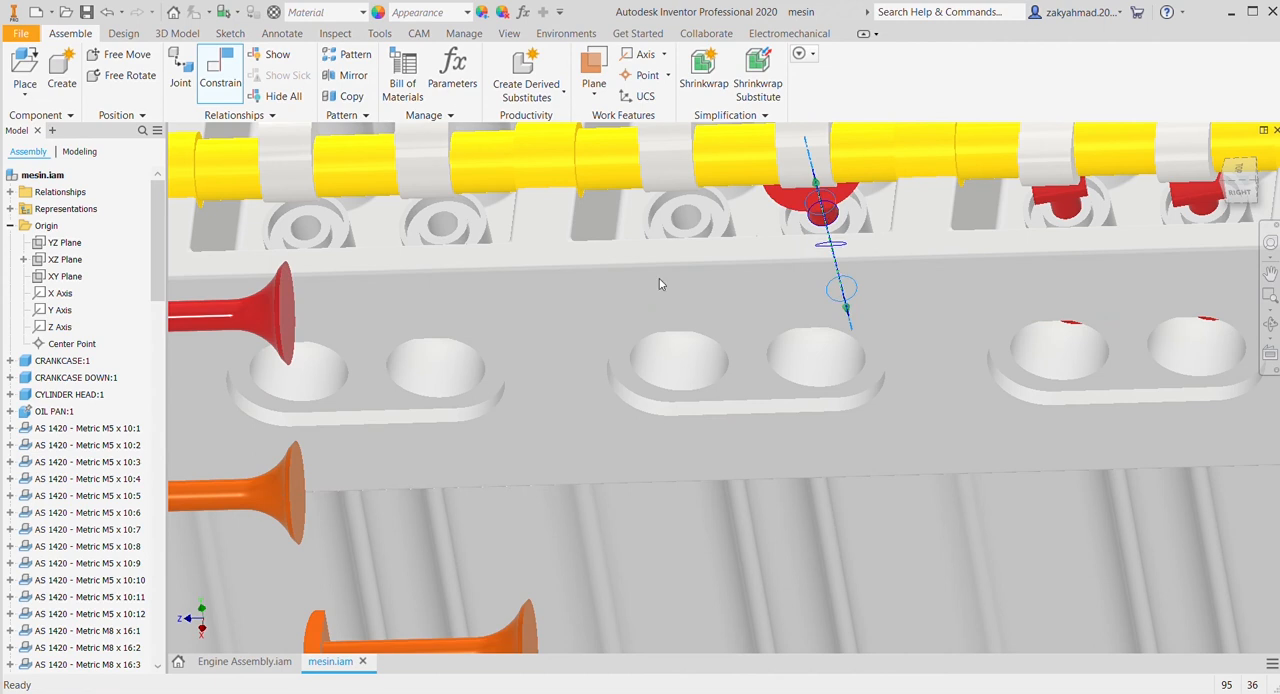
pyautogui.click(390, 295)
pyautogui.moveTo(514, 432); pyautogui.dragTo(809, 427, button='middle')
pyautogui.click(491, 322)
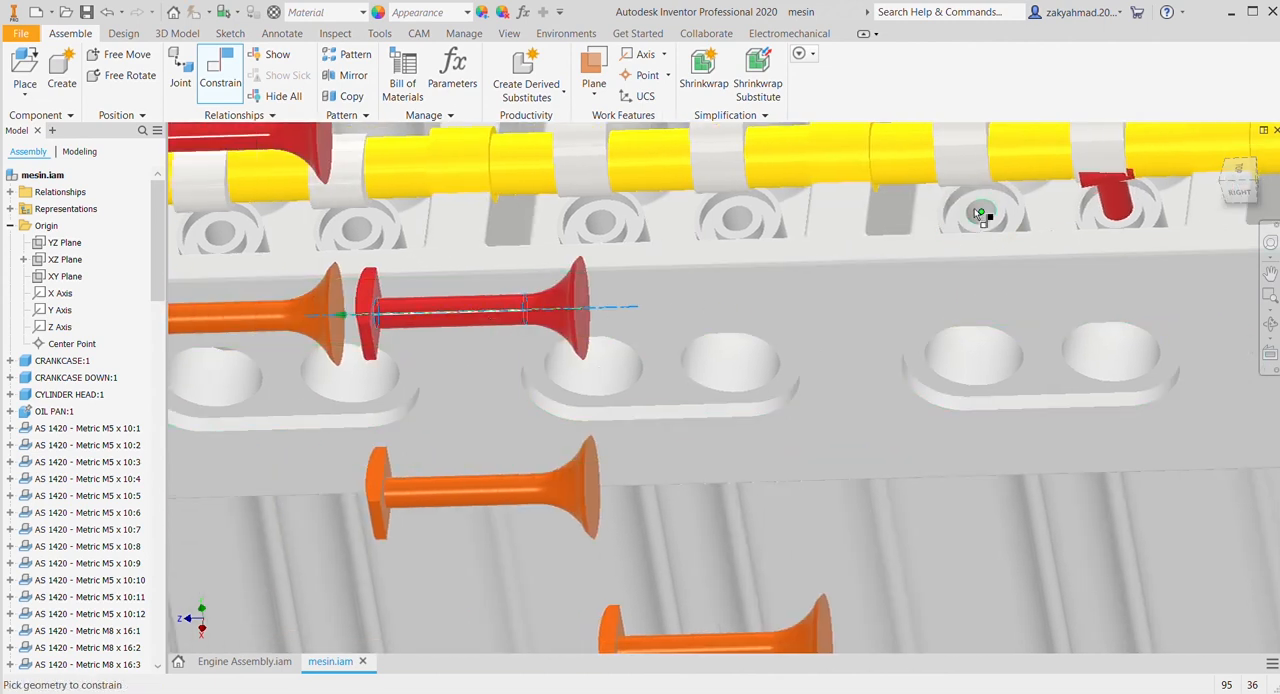
pyautogui.click(985, 222)
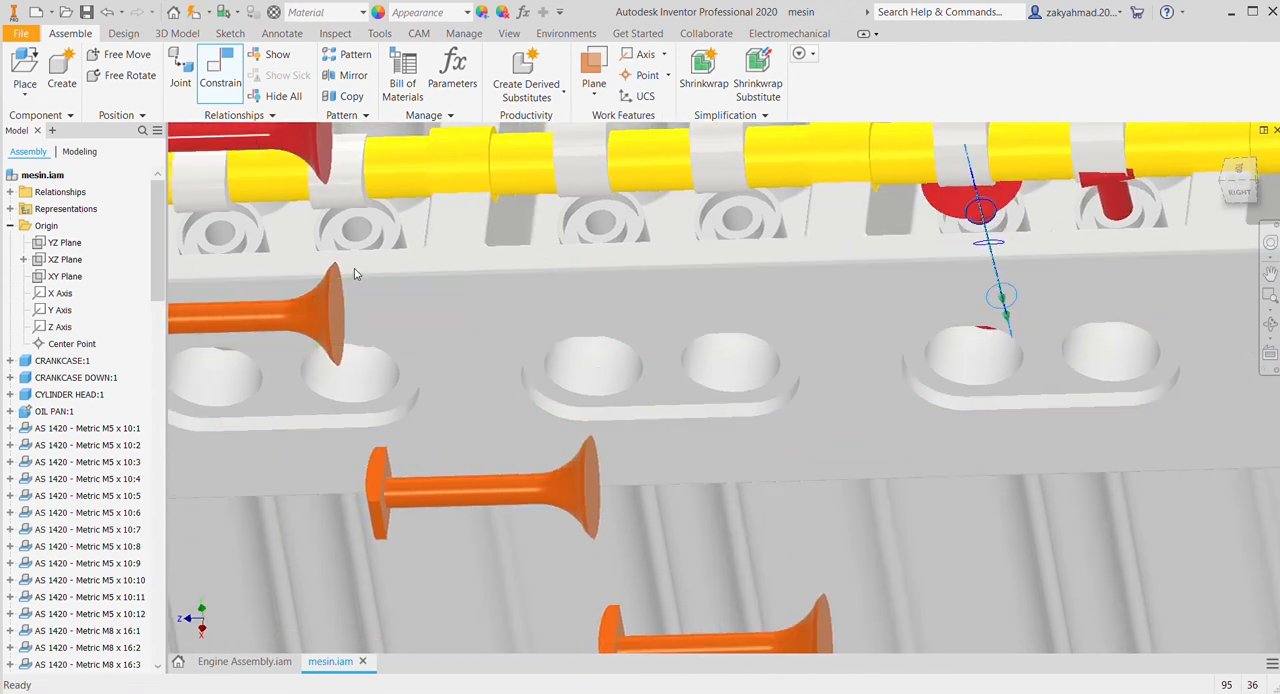
pyautogui.click(388, 306)
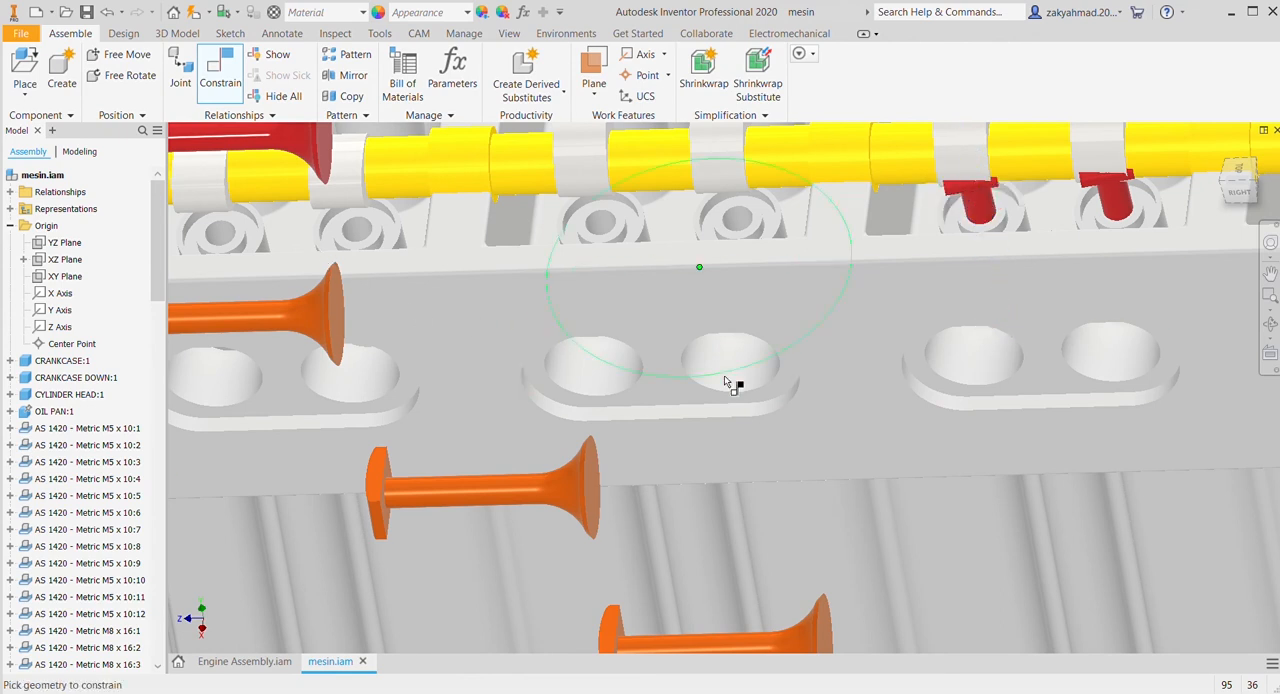
# Step: Mate the stem axes of two more red valves with the fifth and sixth valve guide holes in the same row
pyautogui.scroll(-3, 731, 374)
pyautogui.moveTo(731, 374); pyautogui.dragTo(906, 426, button='middle')
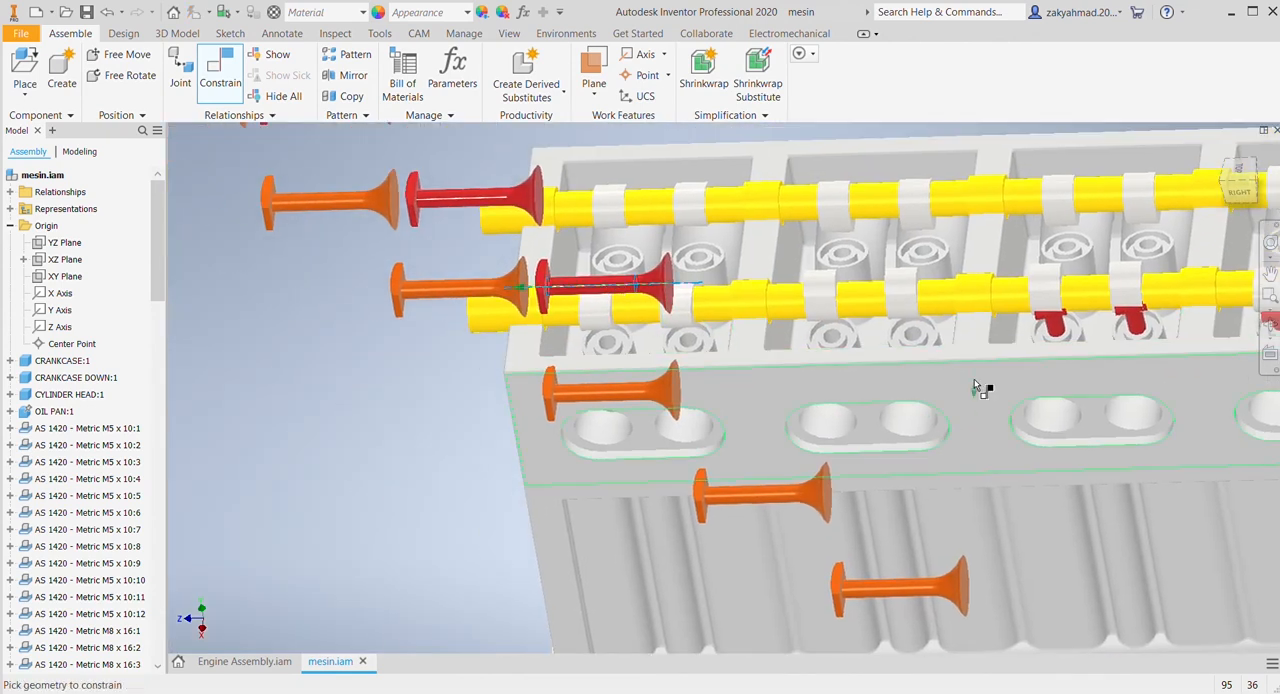
pyautogui.scroll(-3, 977, 388)
pyautogui.click(788, 345)
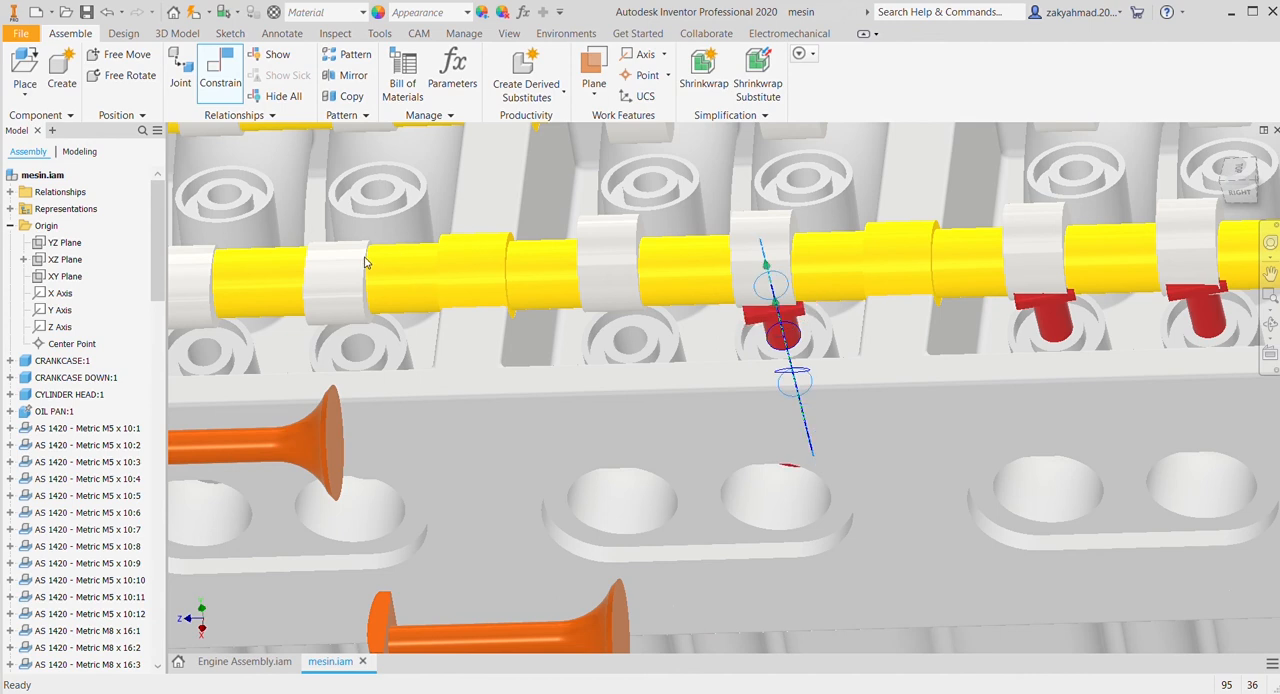
pyautogui.scroll(3, 614, 343)
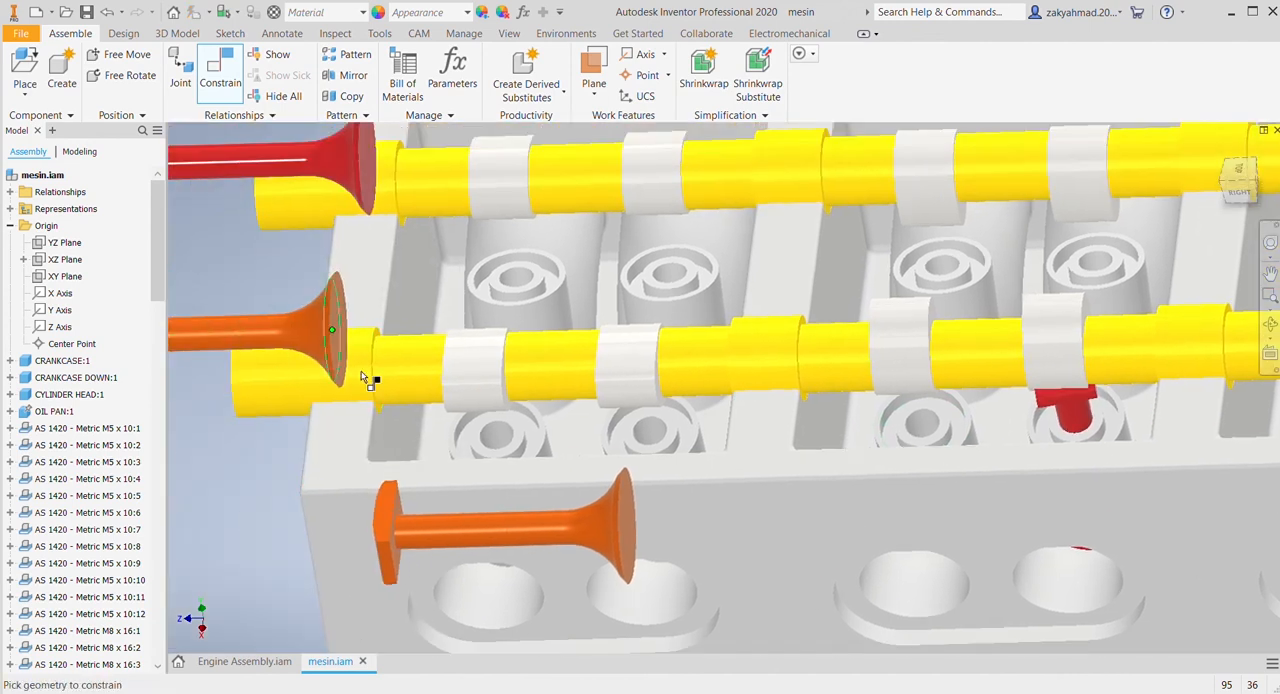
pyautogui.scroll(2, 470, 395)
pyautogui.moveTo(475, 395); pyautogui.dragTo(600, 450, button='middle')
pyautogui.scroll(-3, 790, 480)
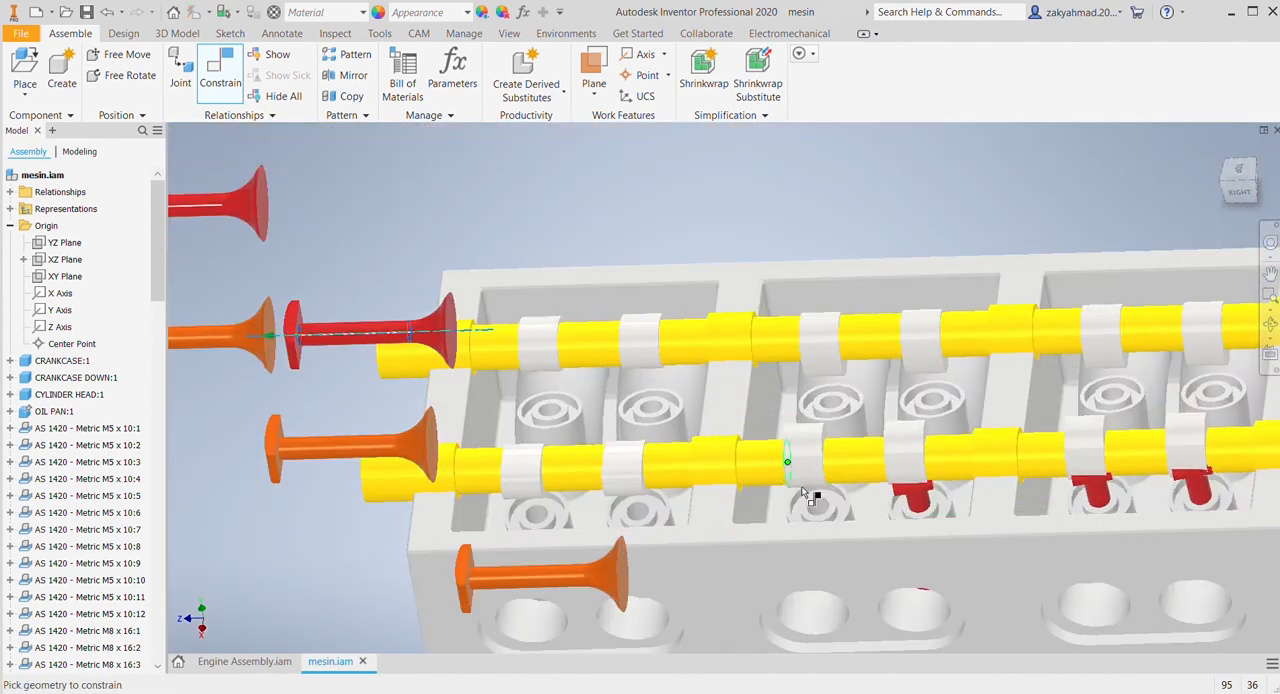
pyautogui.click(814, 505)
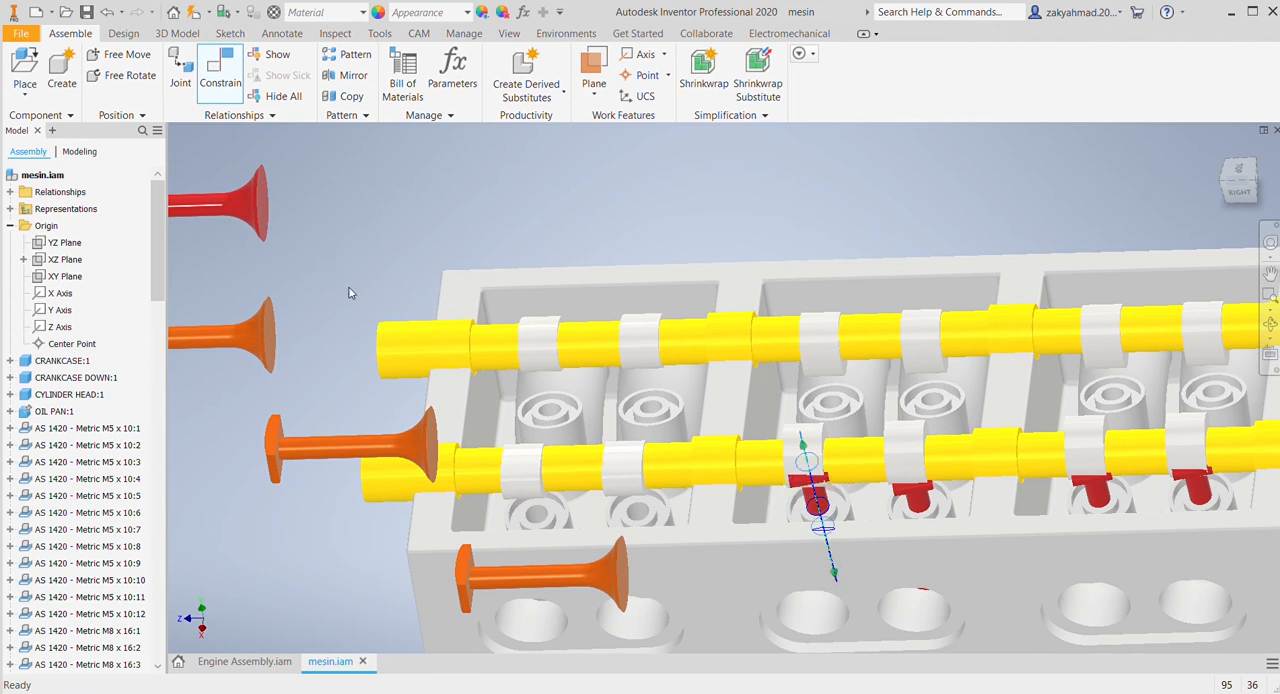
# Step: Mate the stem axes of the two remaining red valves with the seventh and eighth guide holes to complete the RIGHT side row
pyautogui.press('c')
pyautogui.scroll(3, 645, 375)
pyautogui.click(605, 330)
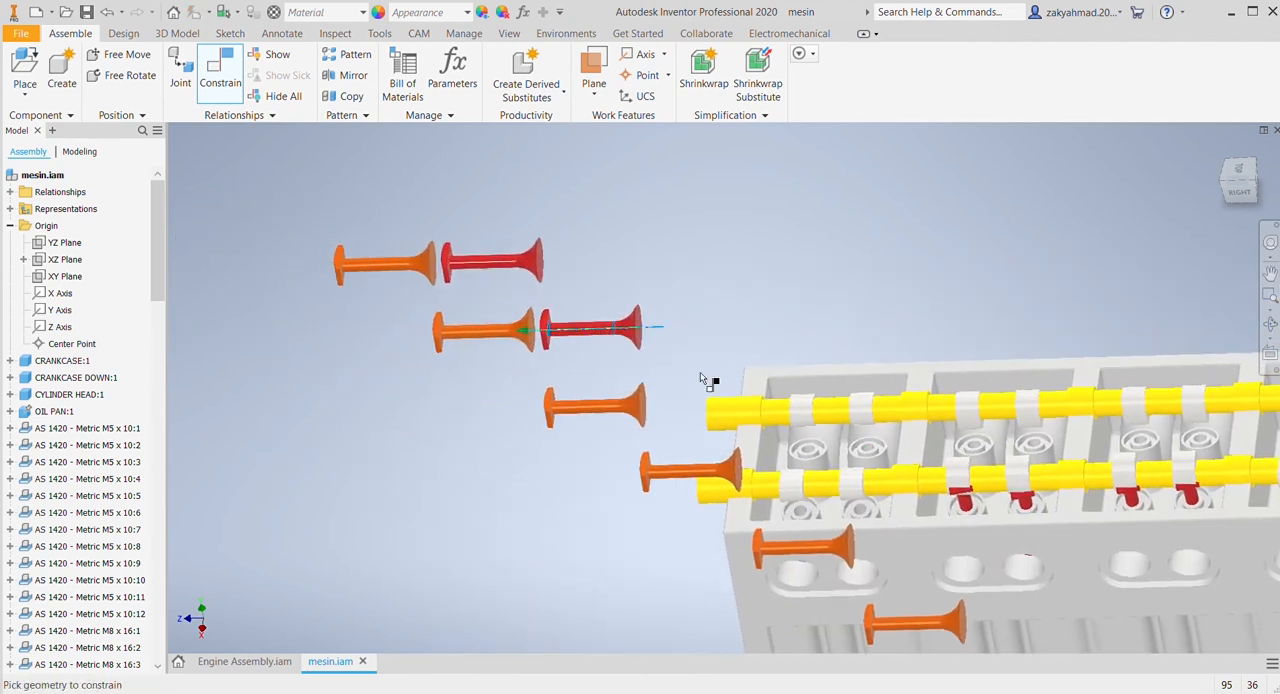
pyautogui.scroll(-3, 790, 425)
pyautogui.click(929, 591)
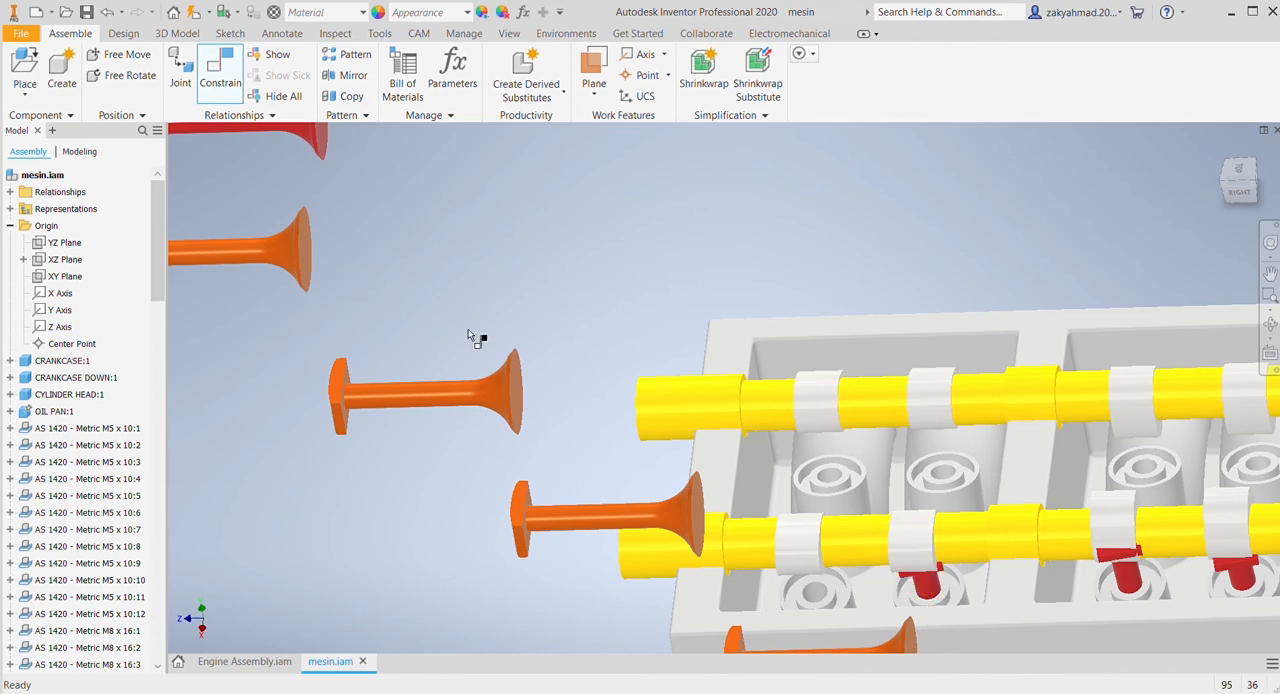
pyautogui.press('c')
pyautogui.scroll(3, 600, 376)
pyautogui.click(484, 256)
pyautogui.scroll(-3, 793, 441)
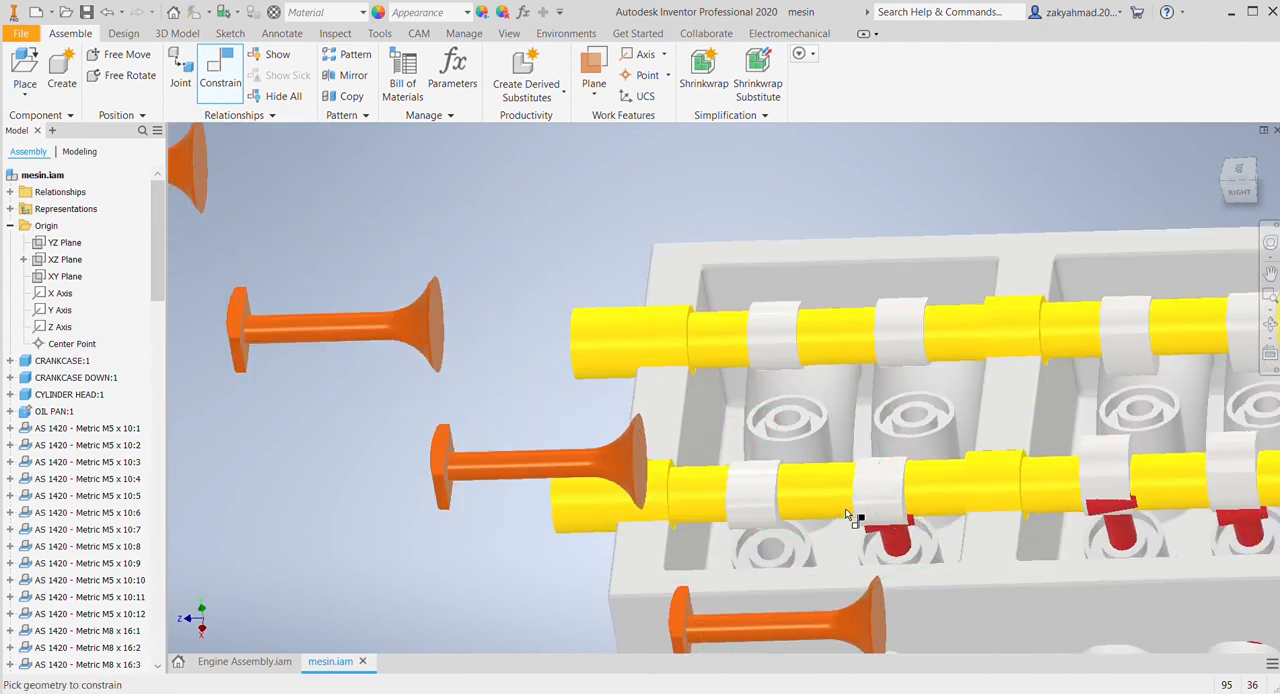
pyautogui.click(770, 553)
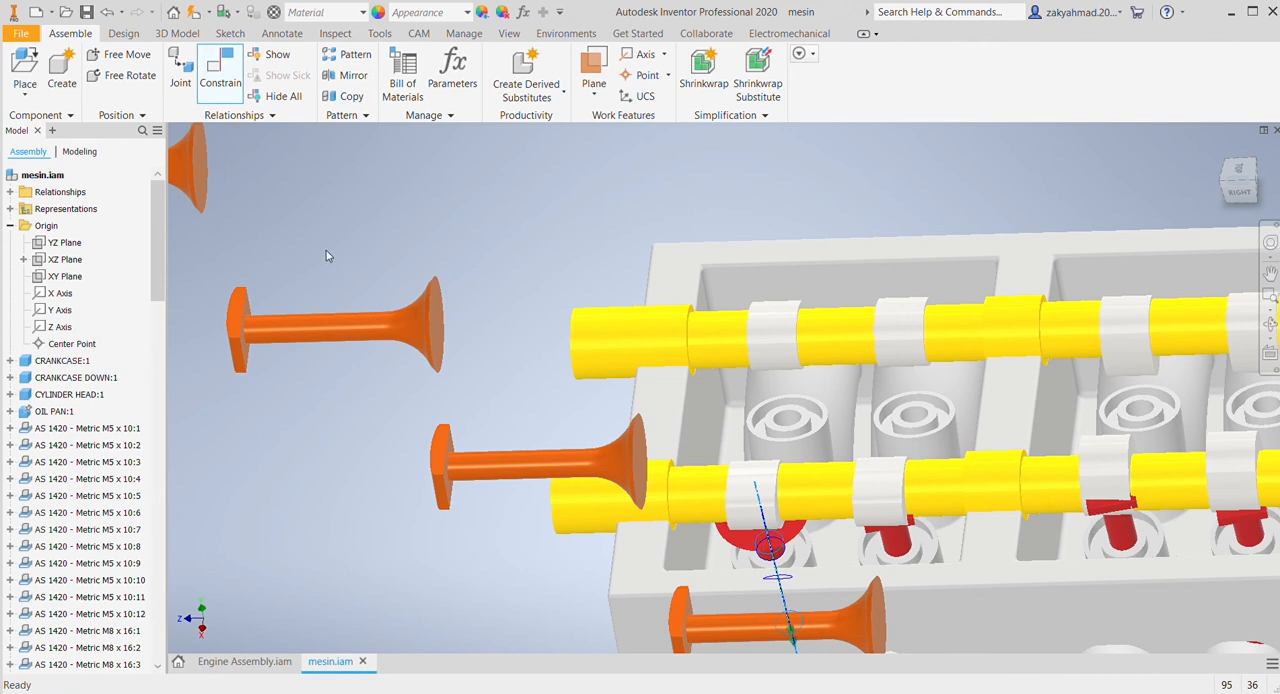
# Step: Mate the stem axis of the endmost orange valve with the first valve guide hole at the crankshaft flange end, on the cylinder head's LEFT side
pyautogui.press('c')
pyautogui.scroll(4, 894, 420)
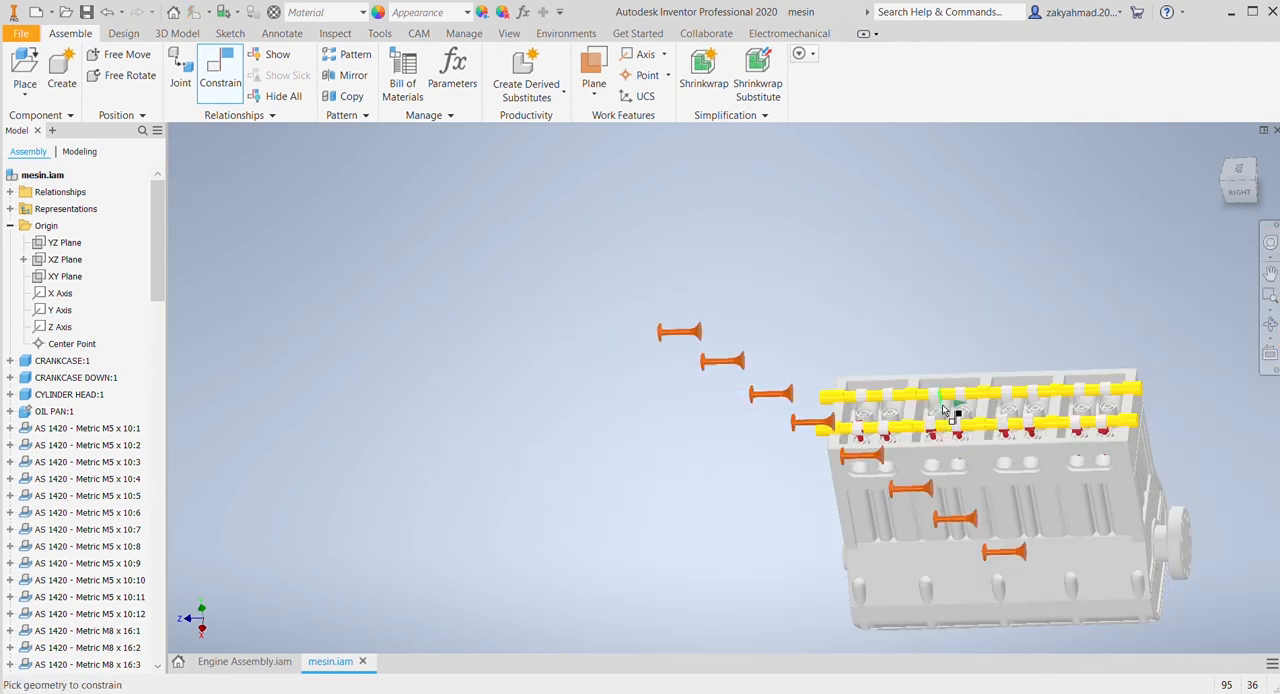
pyautogui.click(1256, 167)
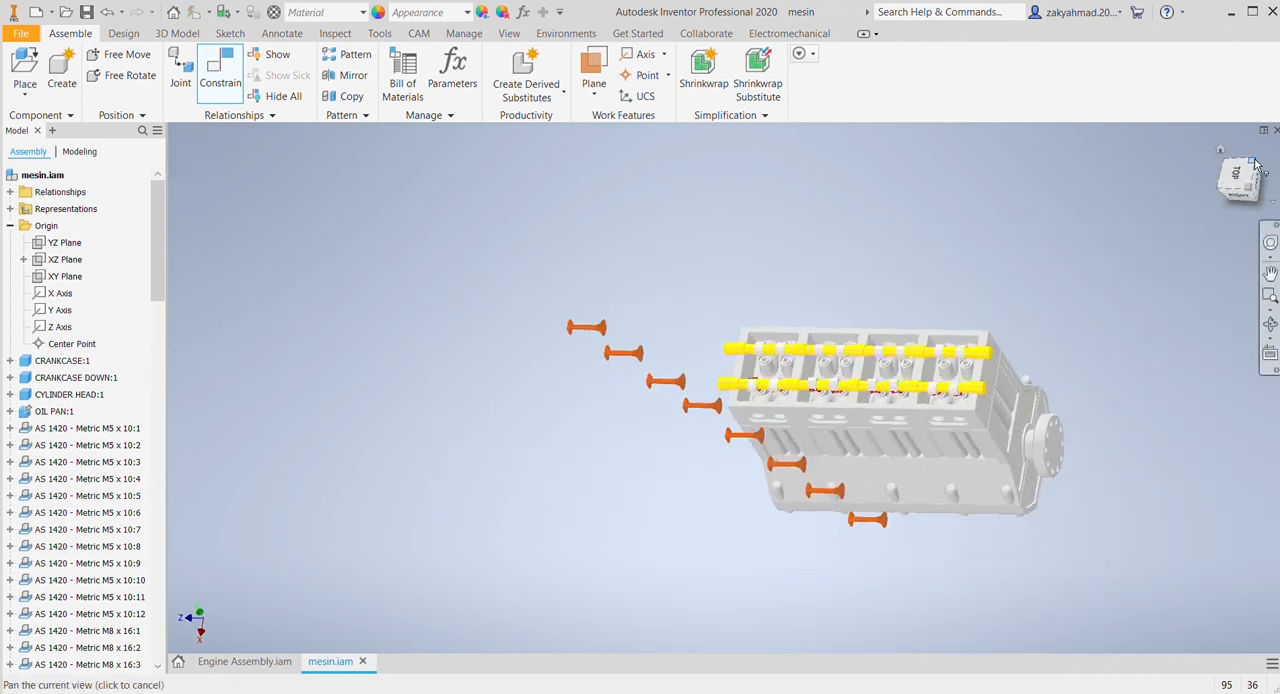
pyautogui.click(1222, 153)
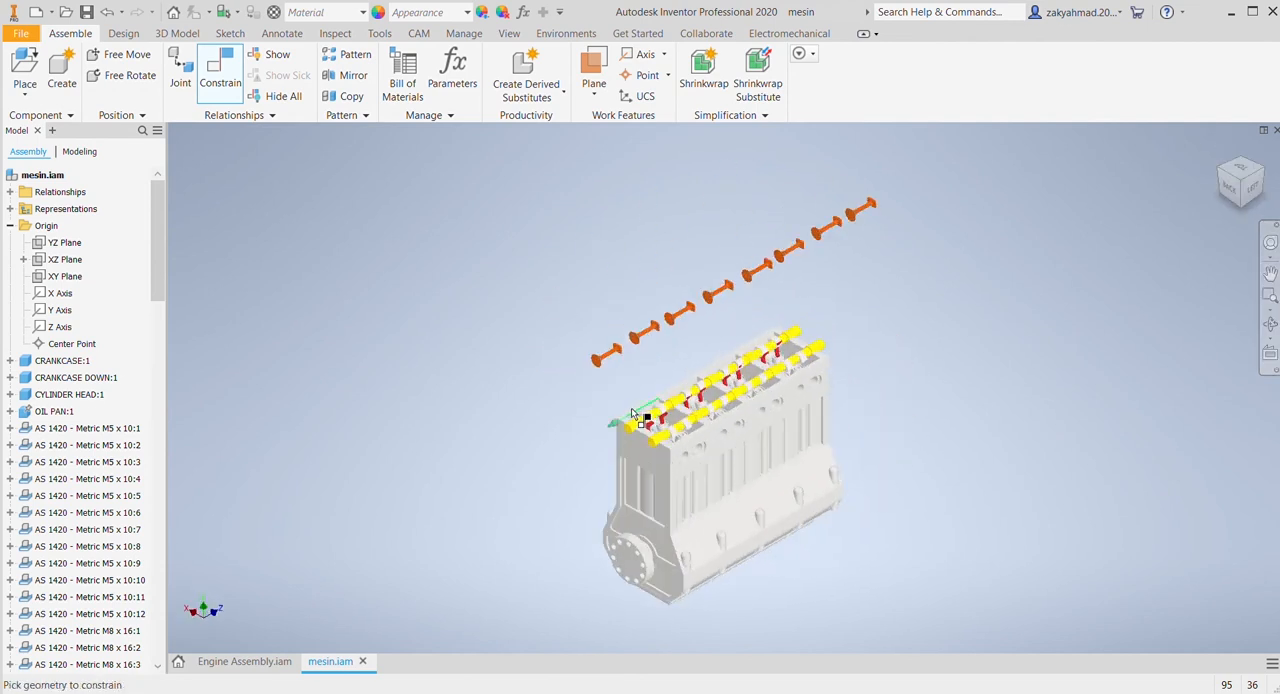
pyautogui.scroll(-4, 646, 420)
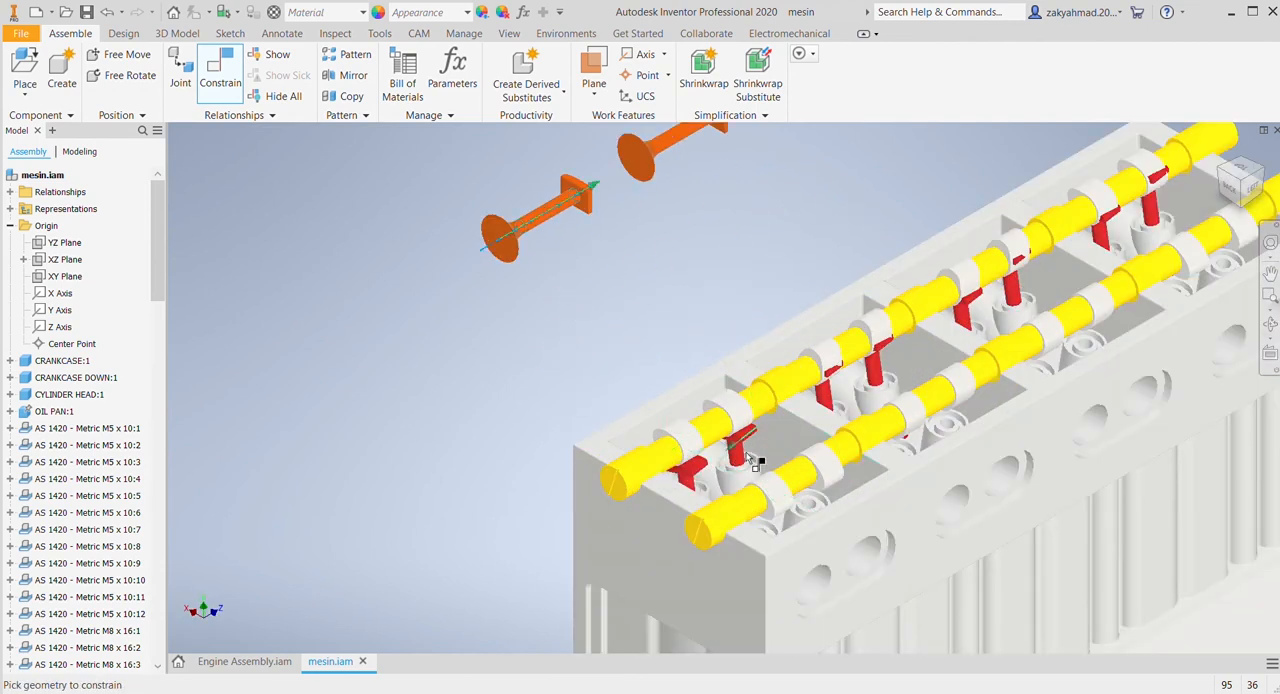
pyautogui.scroll(-5, 761, 528)
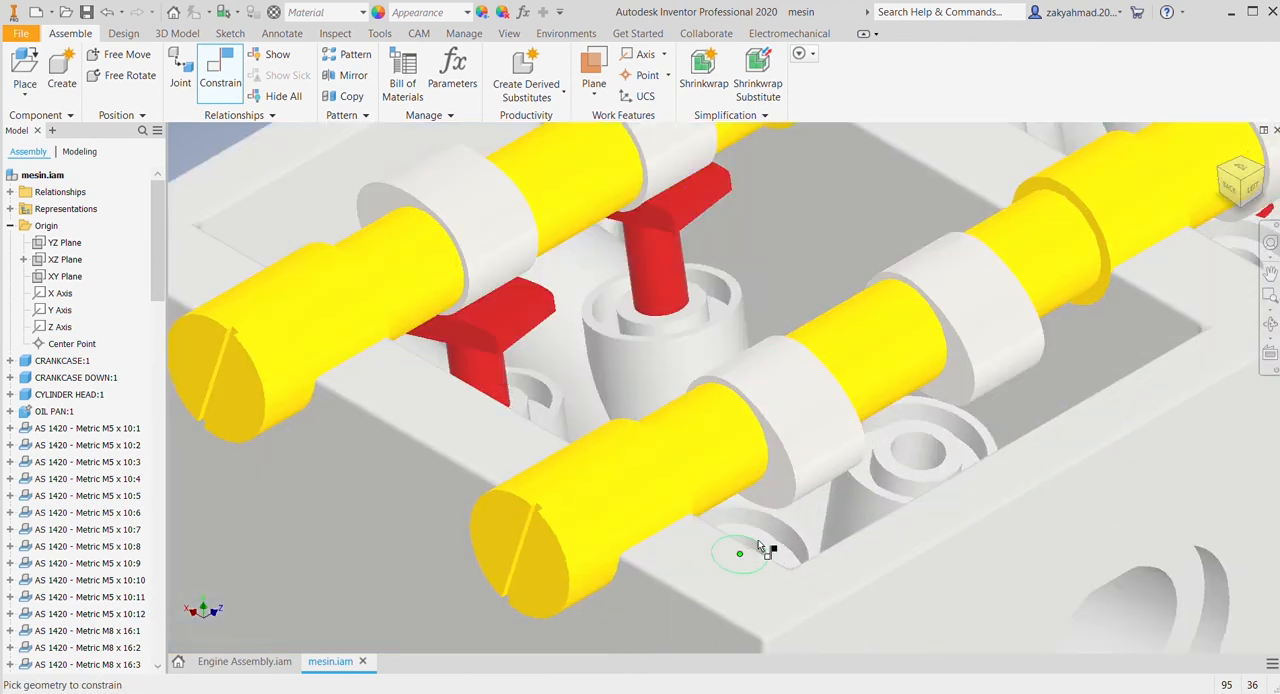
pyautogui.moveTo(1246, 195); pyautogui.dragTo(1068, 388, button='middle')
pyautogui.moveTo(646, 645); pyautogui.dragTo(591, 421, button='middle')
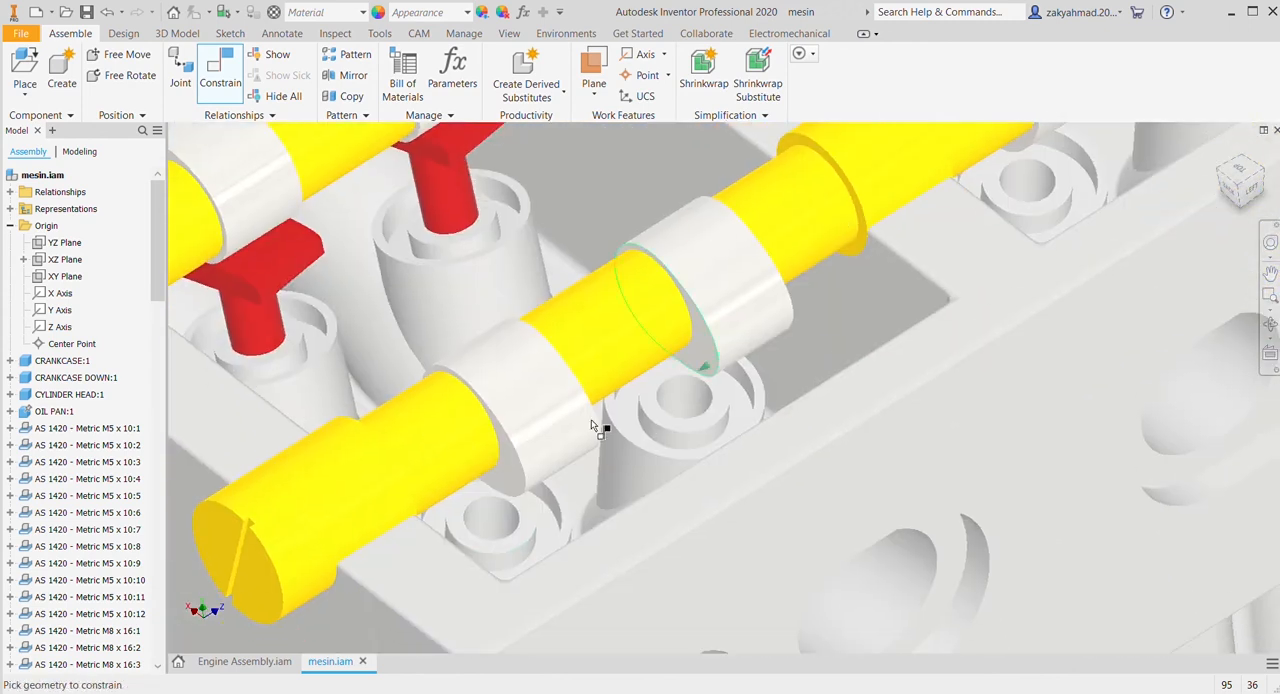
pyautogui.click(492, 517)
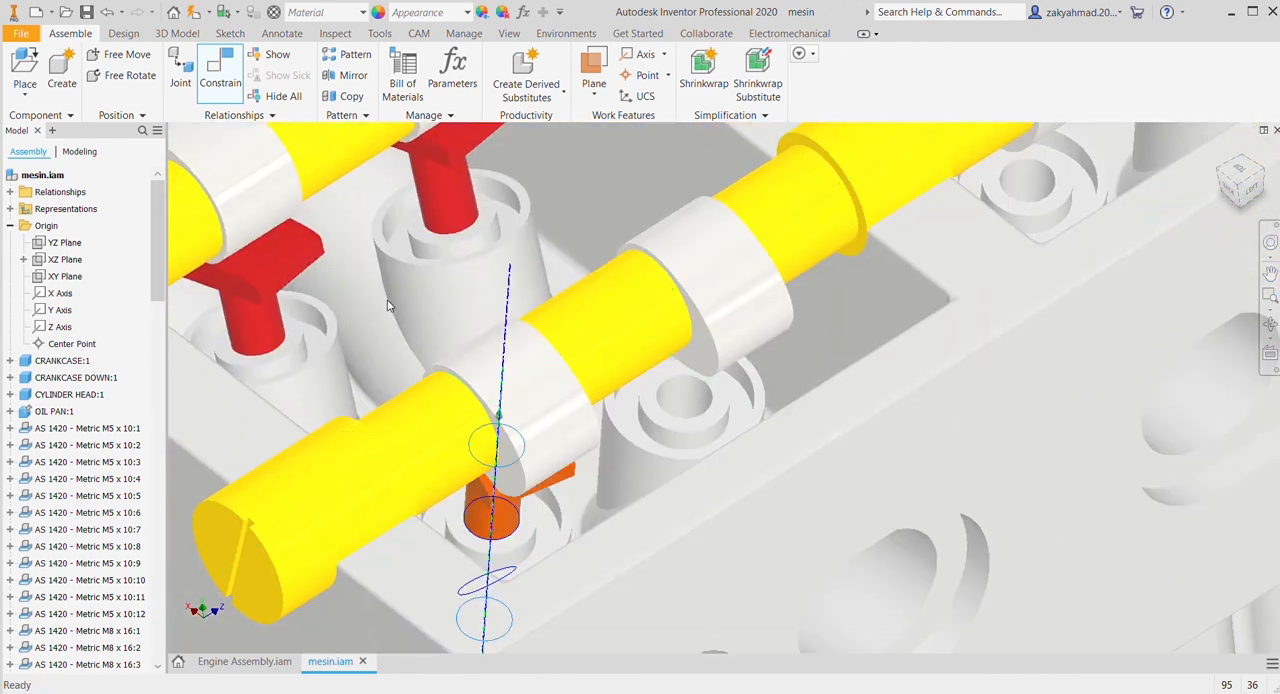
# Step: Mate the stem axes of the next two orange valves with the second and third guide holes from the crankshaft flange end, LEFT side
pyautogui.scroll(6, 600, 360)
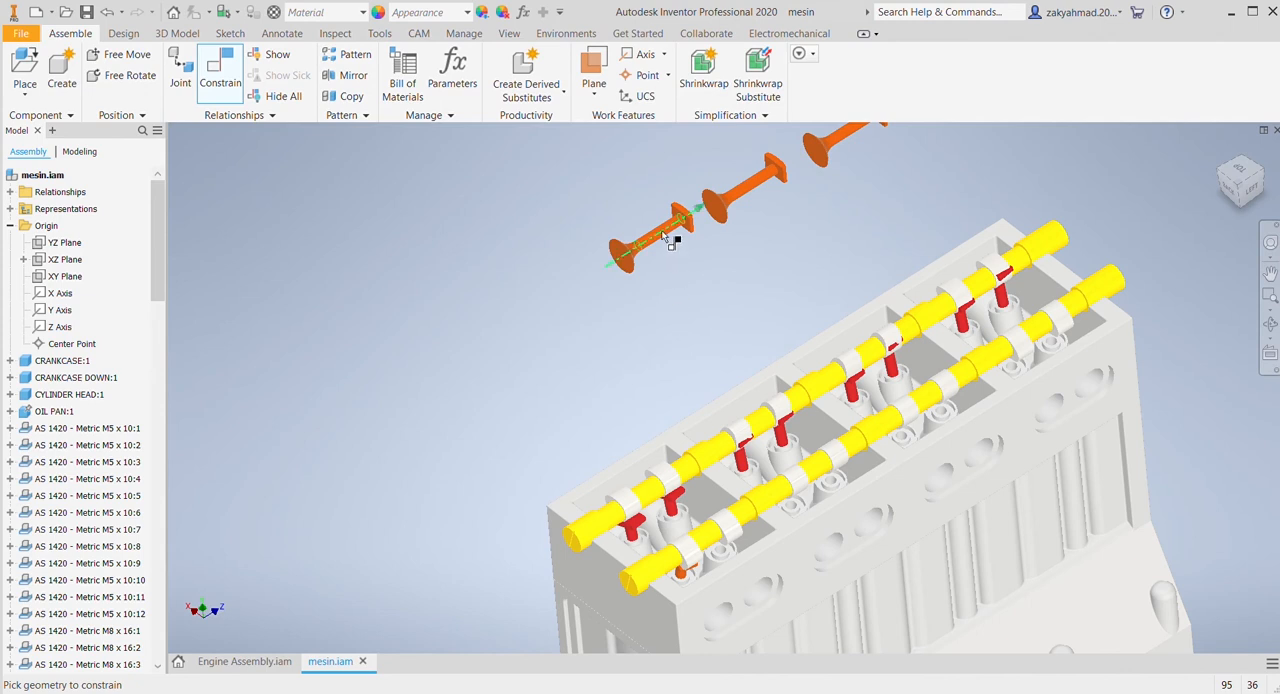
pyautogui.click(663, 236)
pyautogui.scroll(-3, 740, 500)
pyautogui.click(703, 585)
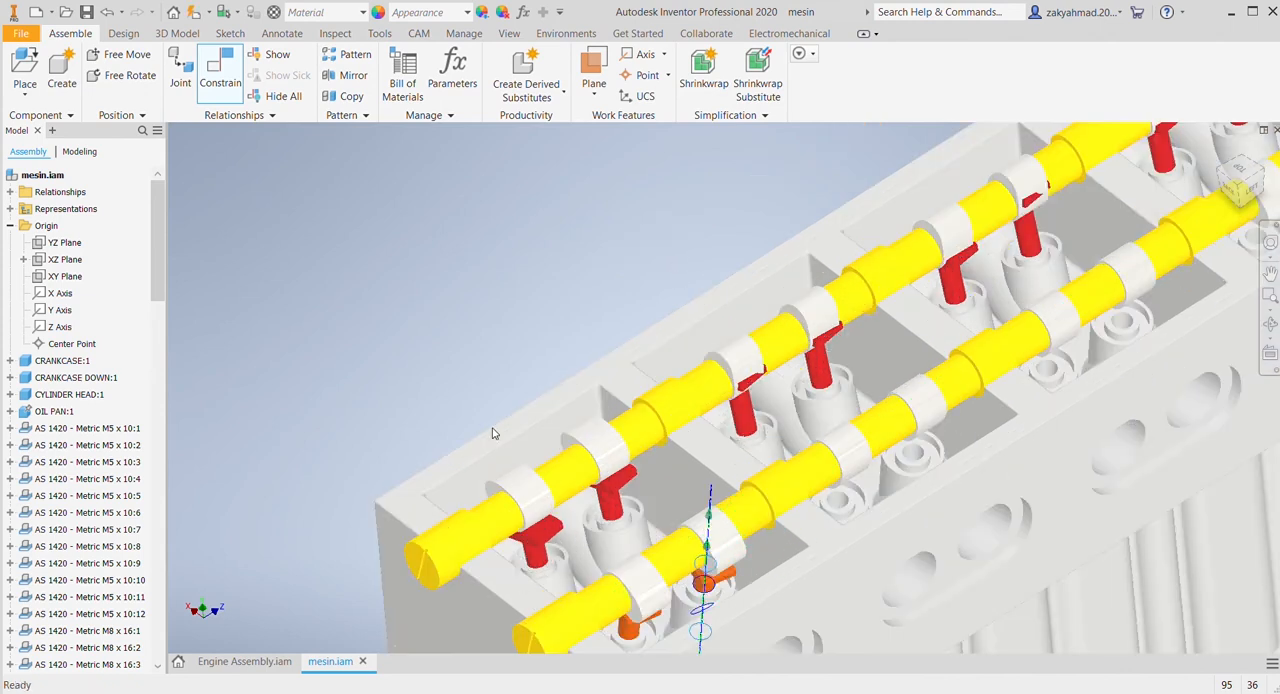
pyautogui.scroll(5, 390, 303)
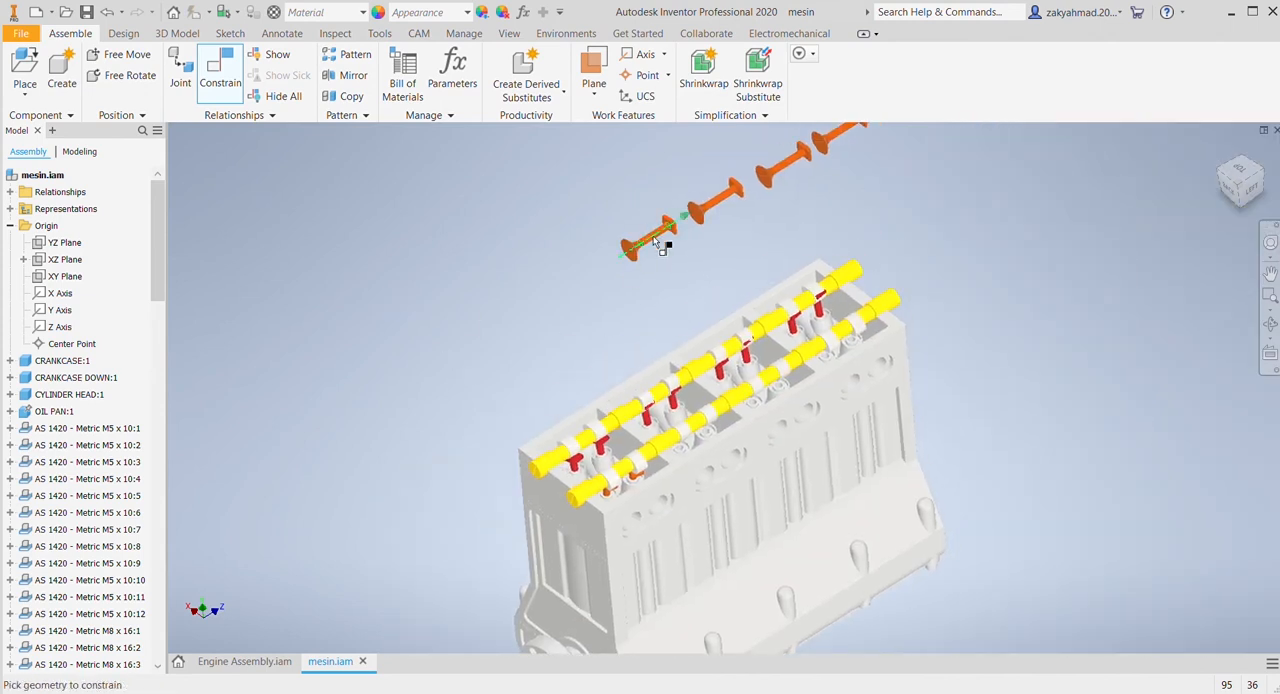
pyautogui.click(655, 240)
pyautogui.scroll(-3, 660, 459)
pyautogui.scroll(-5, 707, 462)
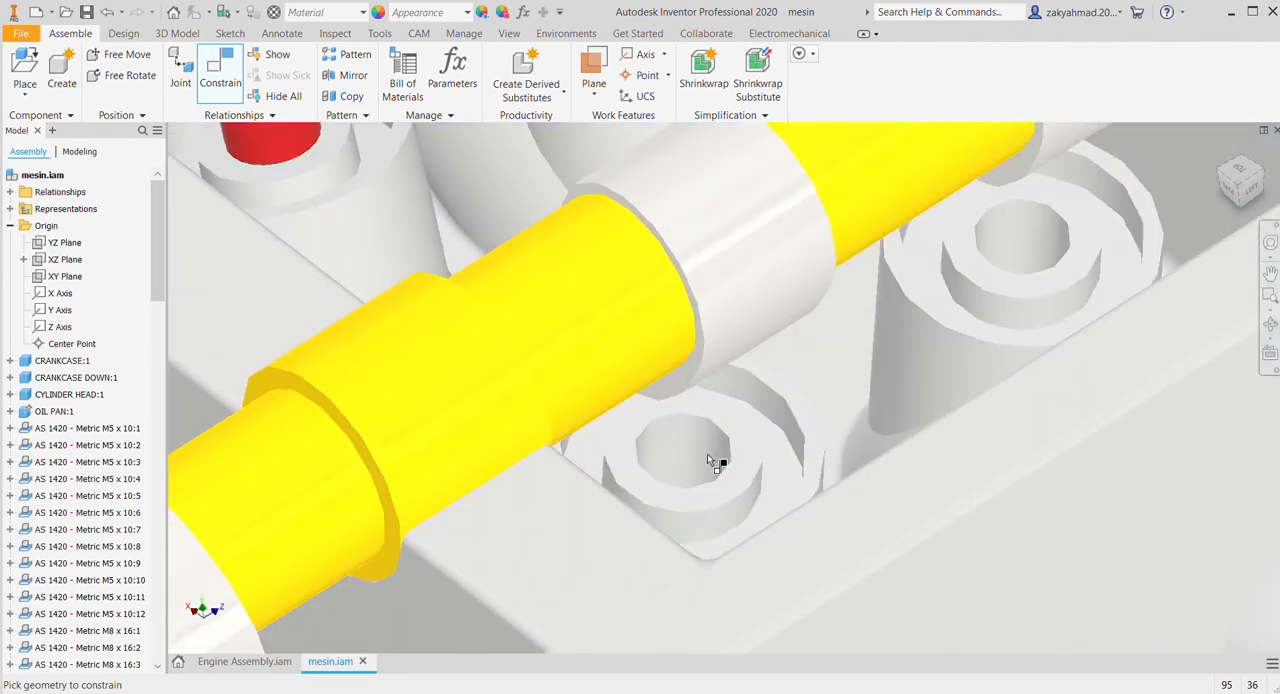
pyautogui.click(715, 444)
pyautogui.scroll(2, 712, 450)
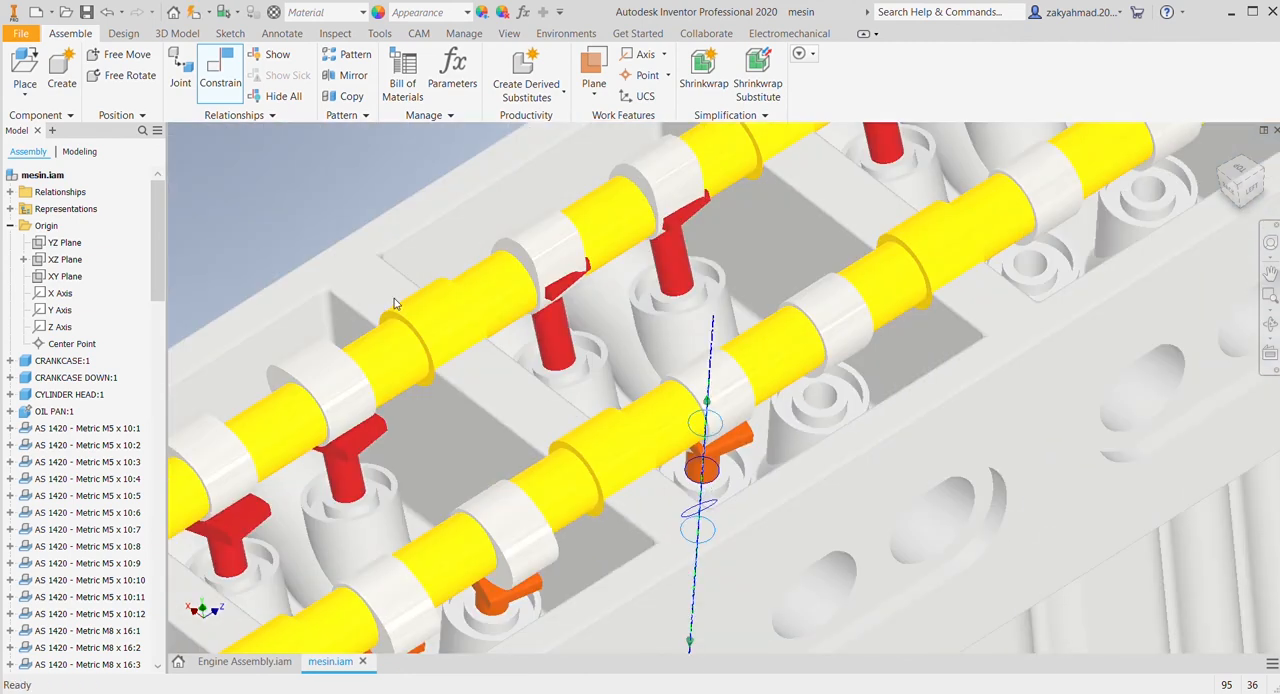
# Step: Mate the stem axes of two more orange valves with the fifth and sixth guide holes on the LEFT side, leaving the fourth empty
pyautogui.scroll(5, 394, 298)
pyautogui.scroll(-4, 765, 588)
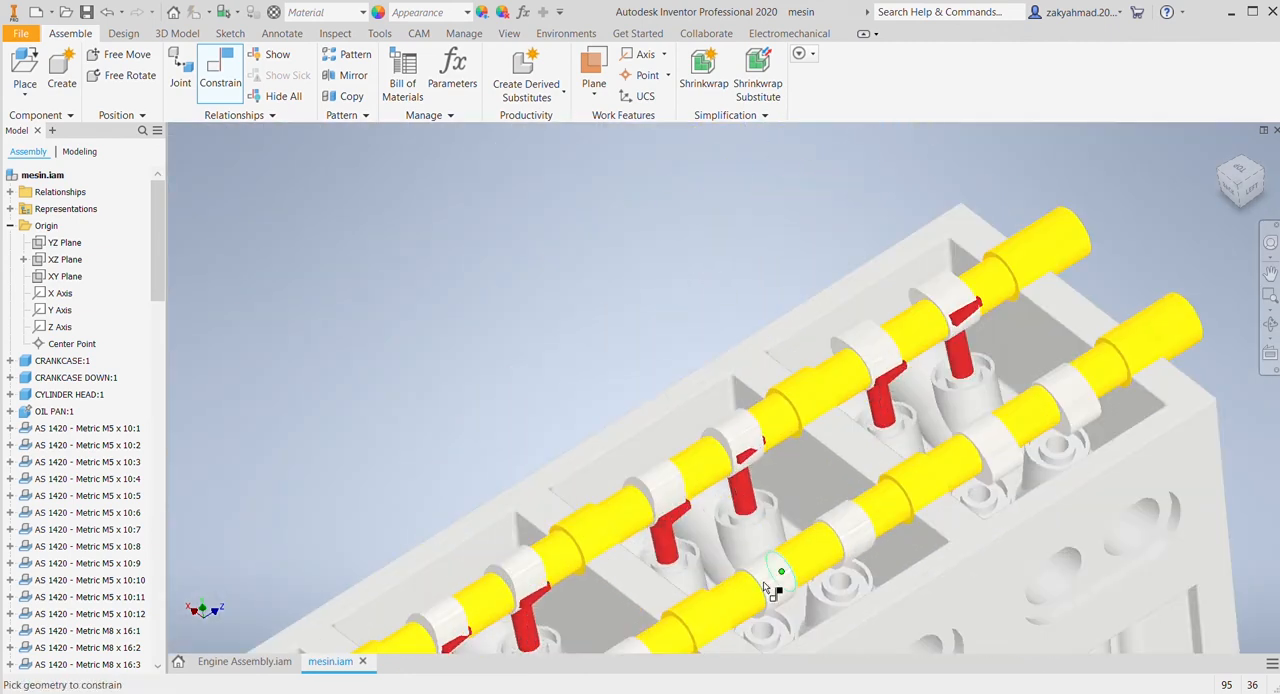
pyautogui.scroll(2, 760, 491)
pyautogui.click(751, 440)
pyautogui.scroll(4, 752, 442)
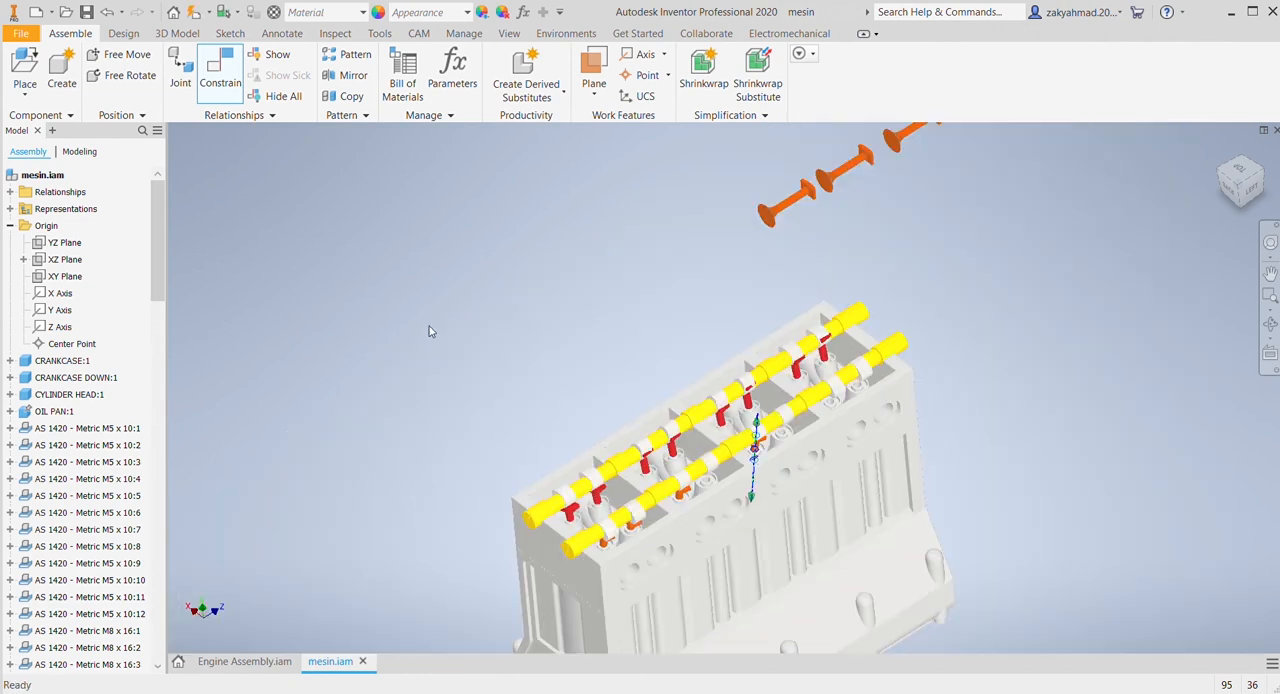
pyautogui.scroll(-5, 805, 412)
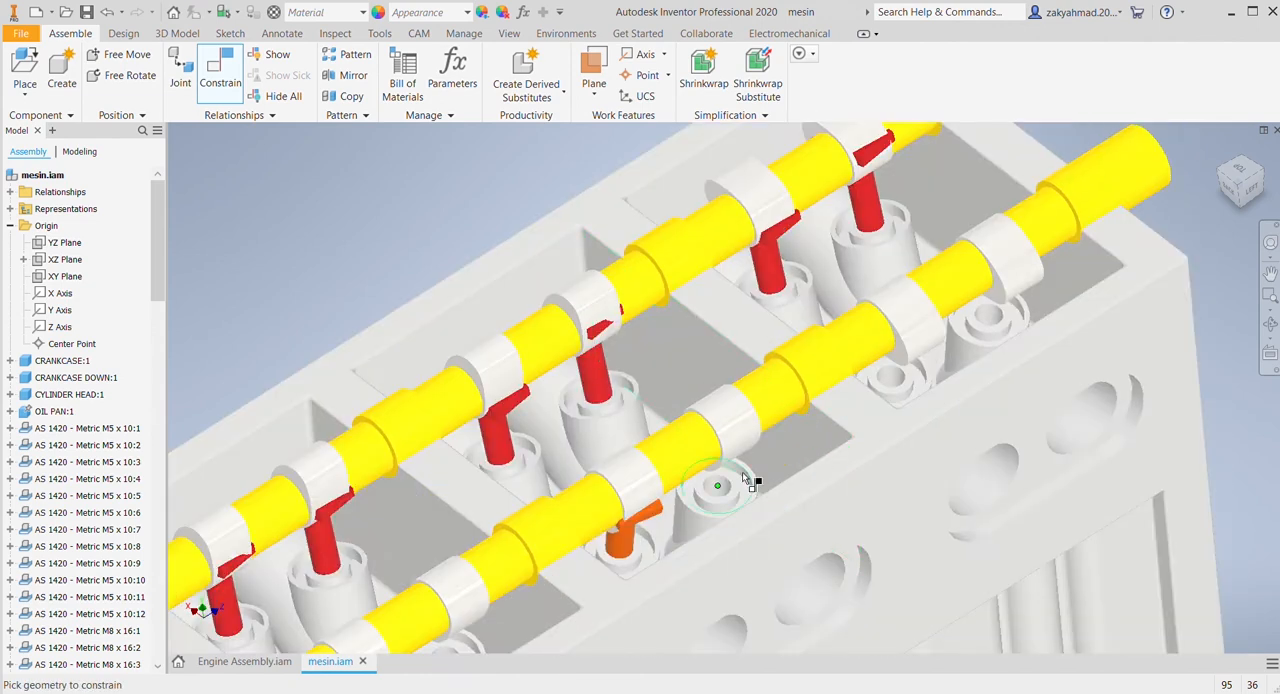
pyautogui.click(724, 494)
pyautogui.click(426, 300)
# Step: Mate the stem axis of the next orange valve with the seventh guide hole from the crankshaft flange end, LEFT side
pyautogui.scroll(5, 678, 362)
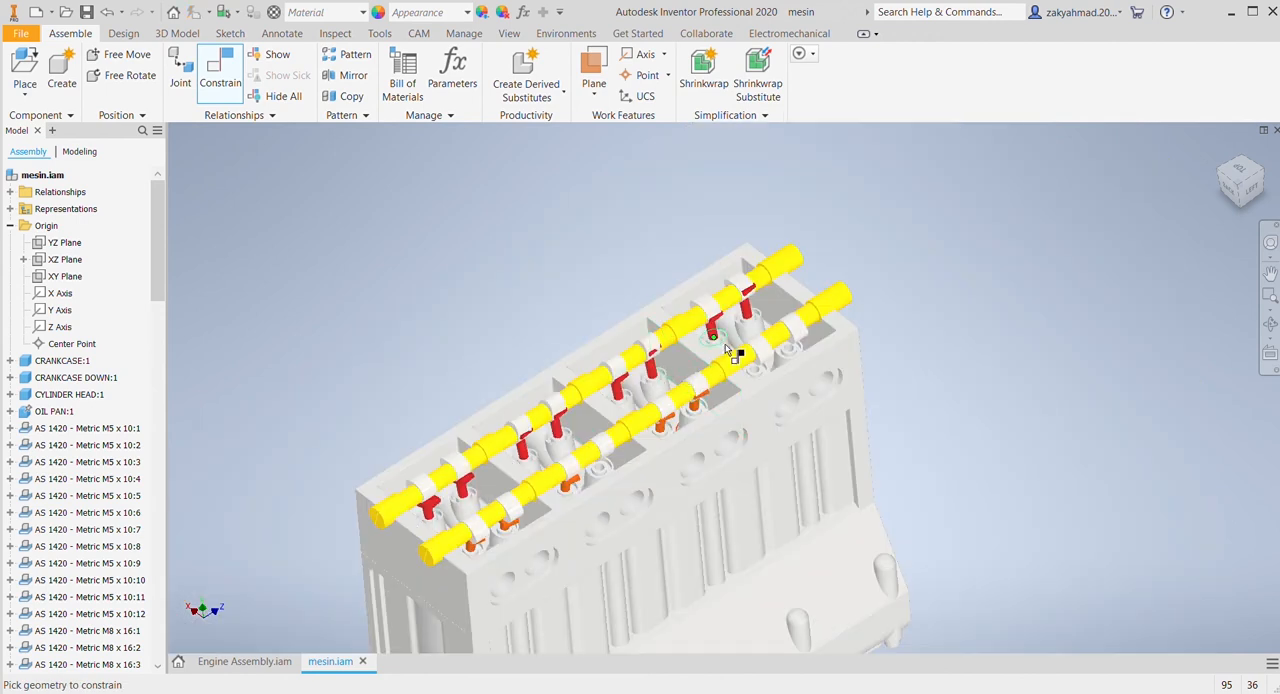
pyautogui.moveTo(724, 346); pyautogui.dragTo(651, 560, button='middle')
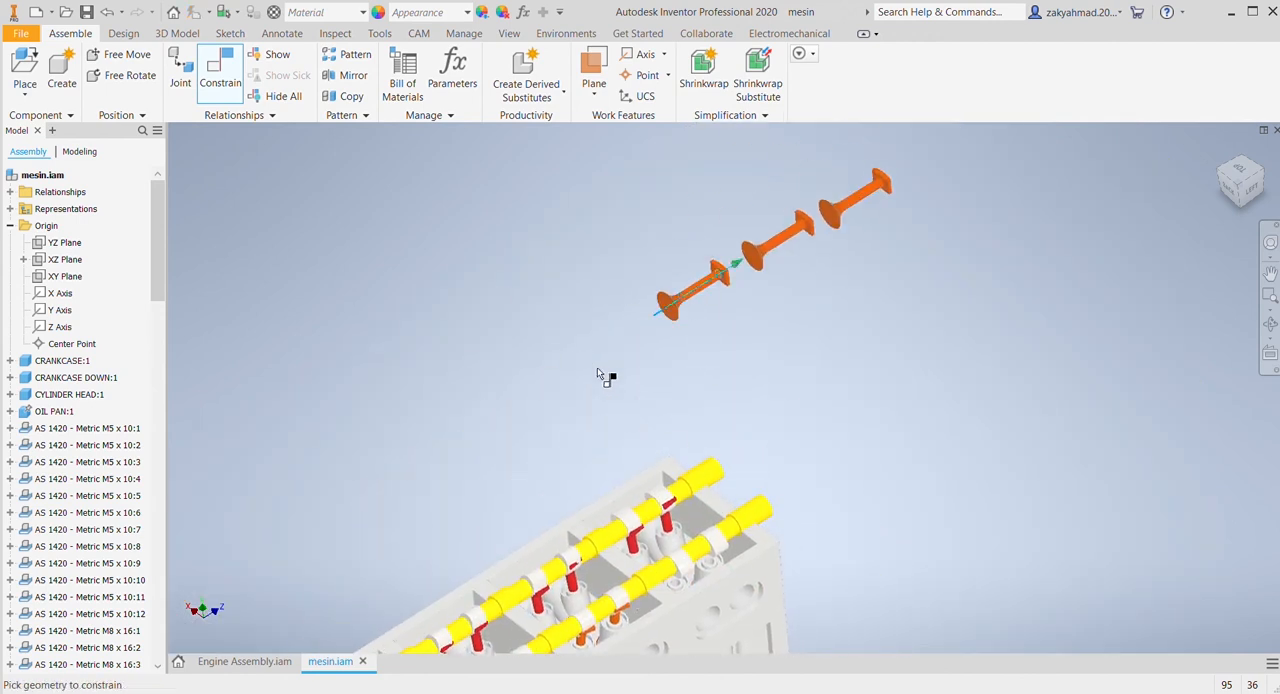
pyautogui.moveTo(694, 510); pyautogui.dragTo(684, 350, button='middle')
pyautogui.scroll(-3, 685, 351)
pyautogui.click(647, 483)
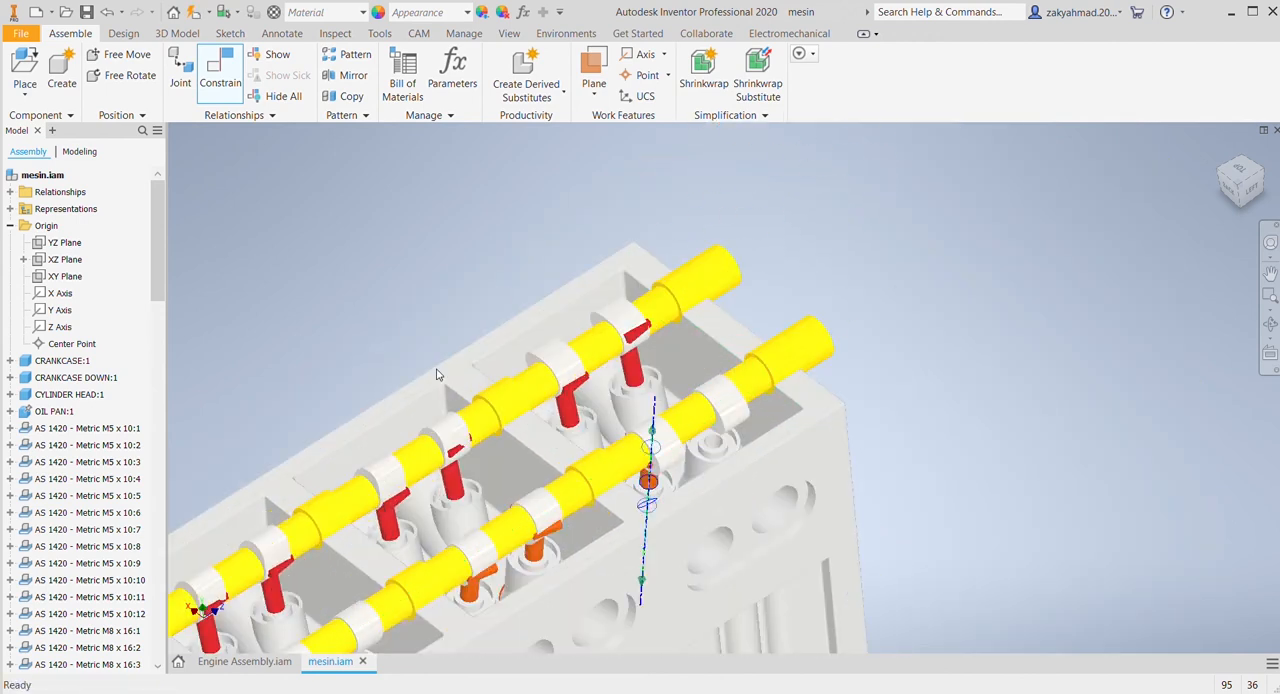
pyautogui.scroll(-5, 600, 426)
pyautogui.moveTo(681, 554); pyautogui.dragTo(643, 401, button='middle')
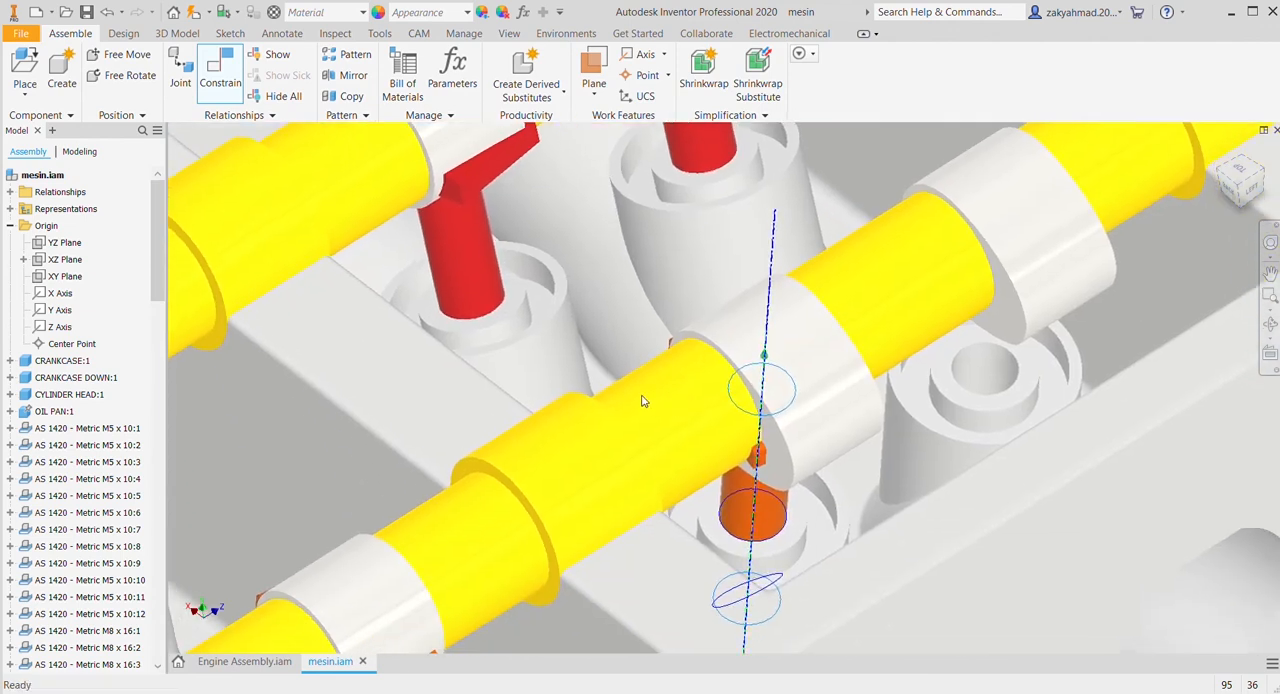
pyautogui.click(374, 300)
# Step: Mate the stem axis of an unplaced orange valve with the eighth guide hole from the crankshaft flange end, LEFT side
pyautogui.scroll(5, 770, 507)
pyautogui.scroll(4, 822, 436)
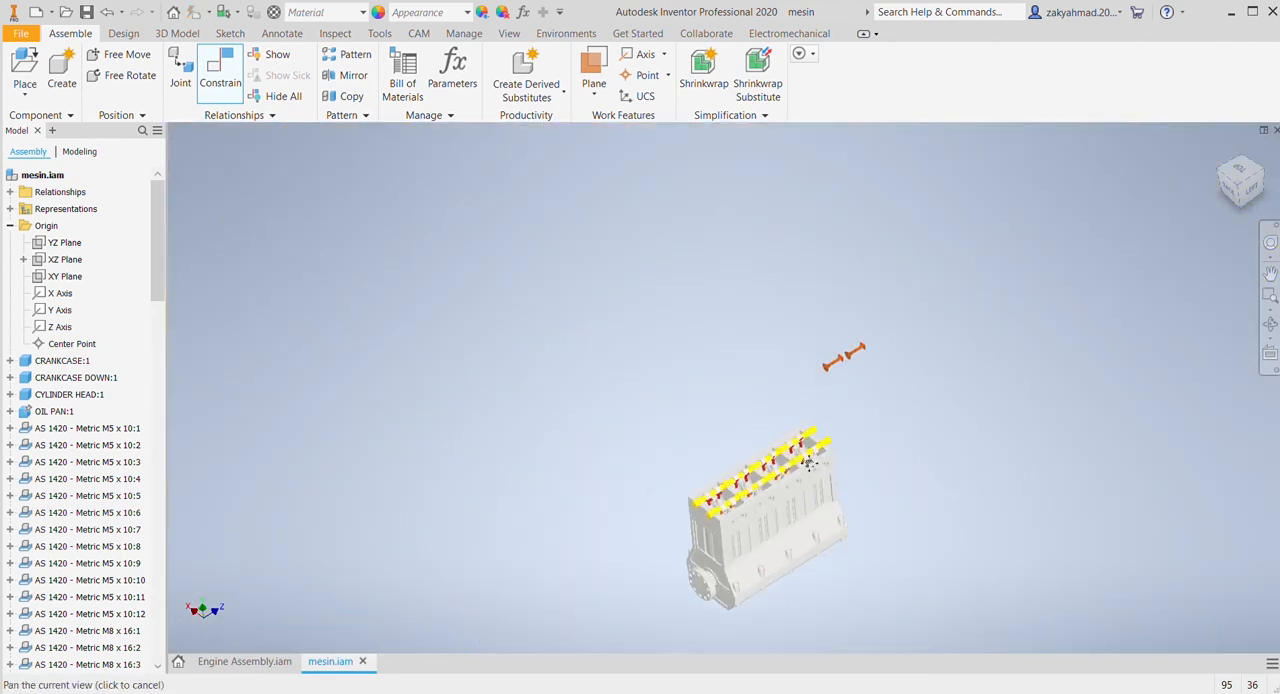
pyautogui.scroll(-4, 820, 436)
pyautogui.click(838, 188)
pyautogui.scroll(-5, 765, 501)
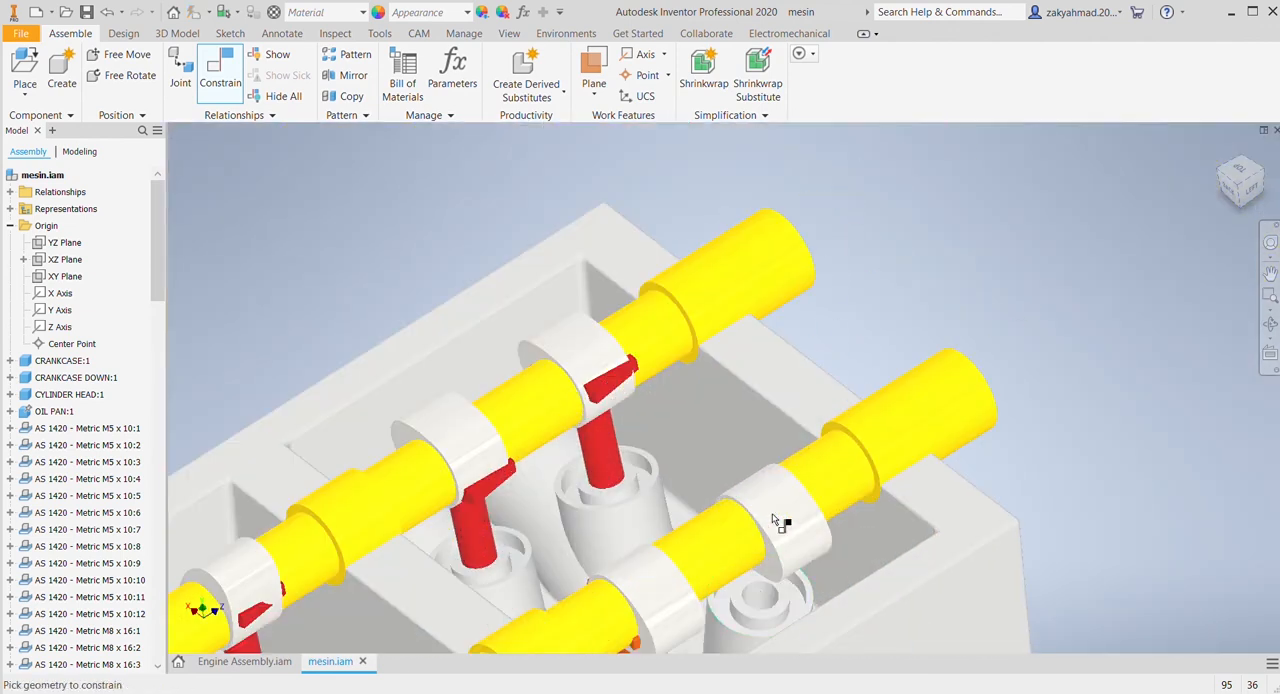
pyautogui.click(762, 597)
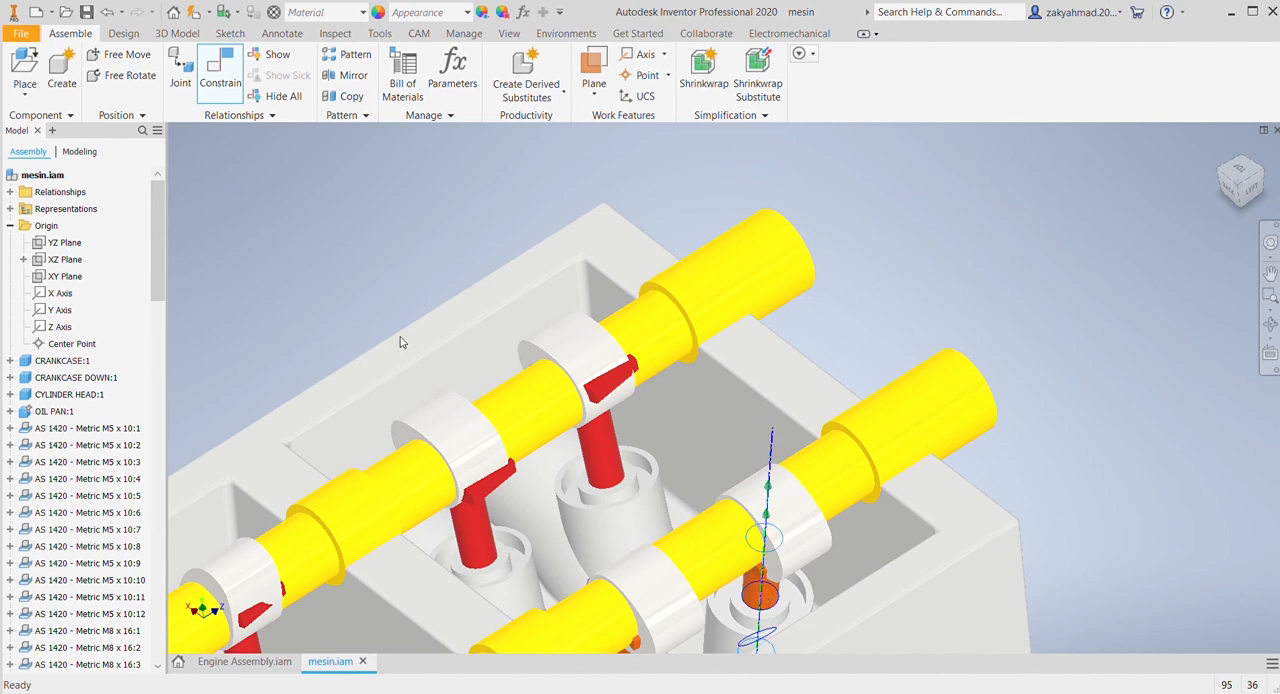
# Step: Mate the last loose orange valve's stem axis with the empty fourth guide hole on the cylinder head's LEFT side
pyautogui.scroll(5, 795, 400)
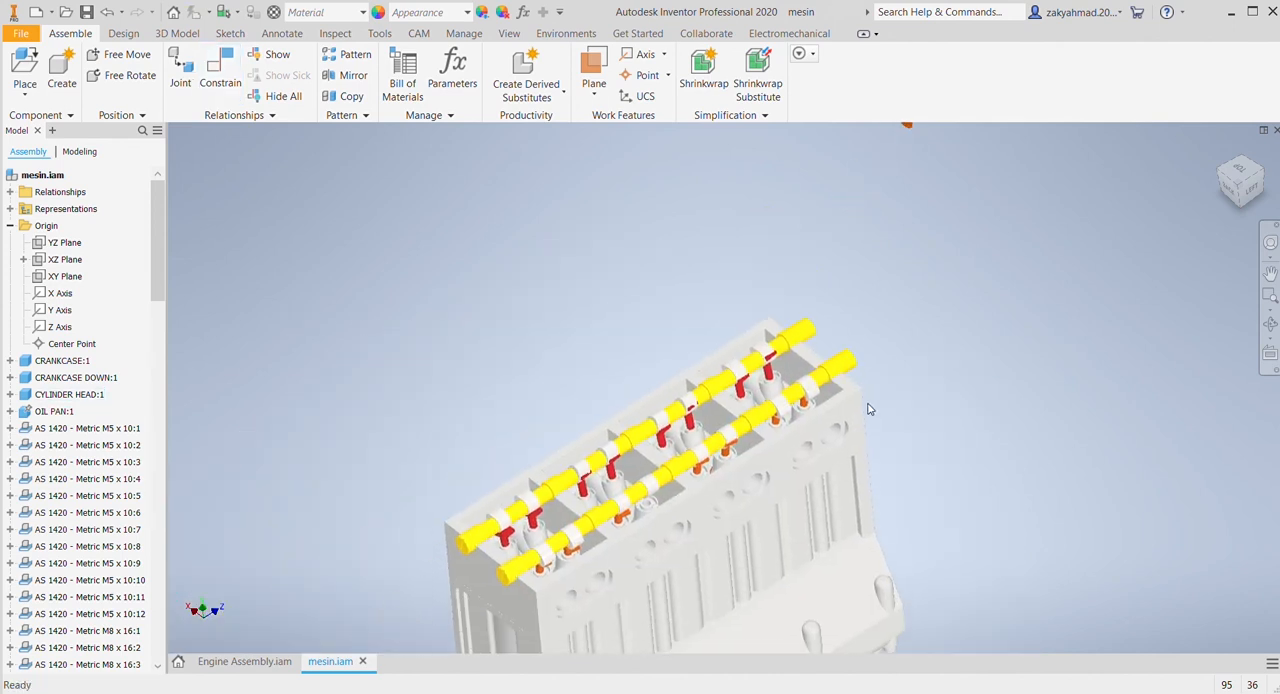
pyautogui.moveTo(795, 400); pyautogui.dragTo(775, 475, button='middle')
pyautogui.click(220, 75)
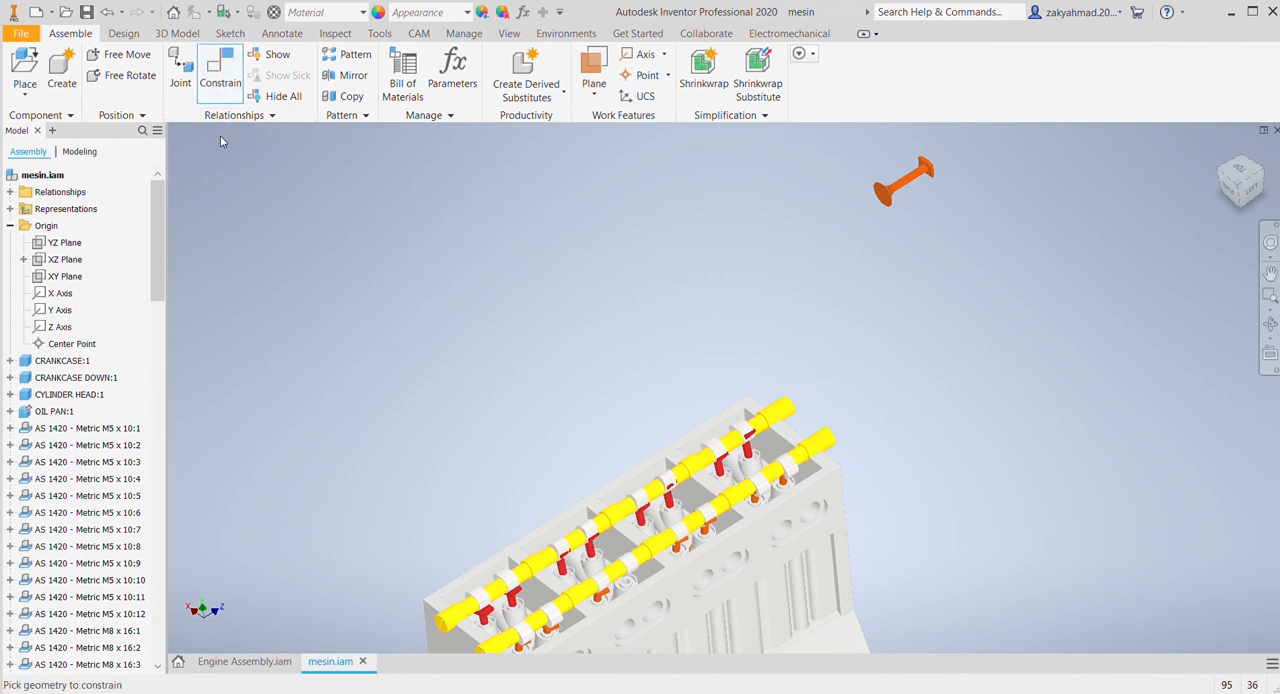
pyautogui.scroll(-6, 572, 475)
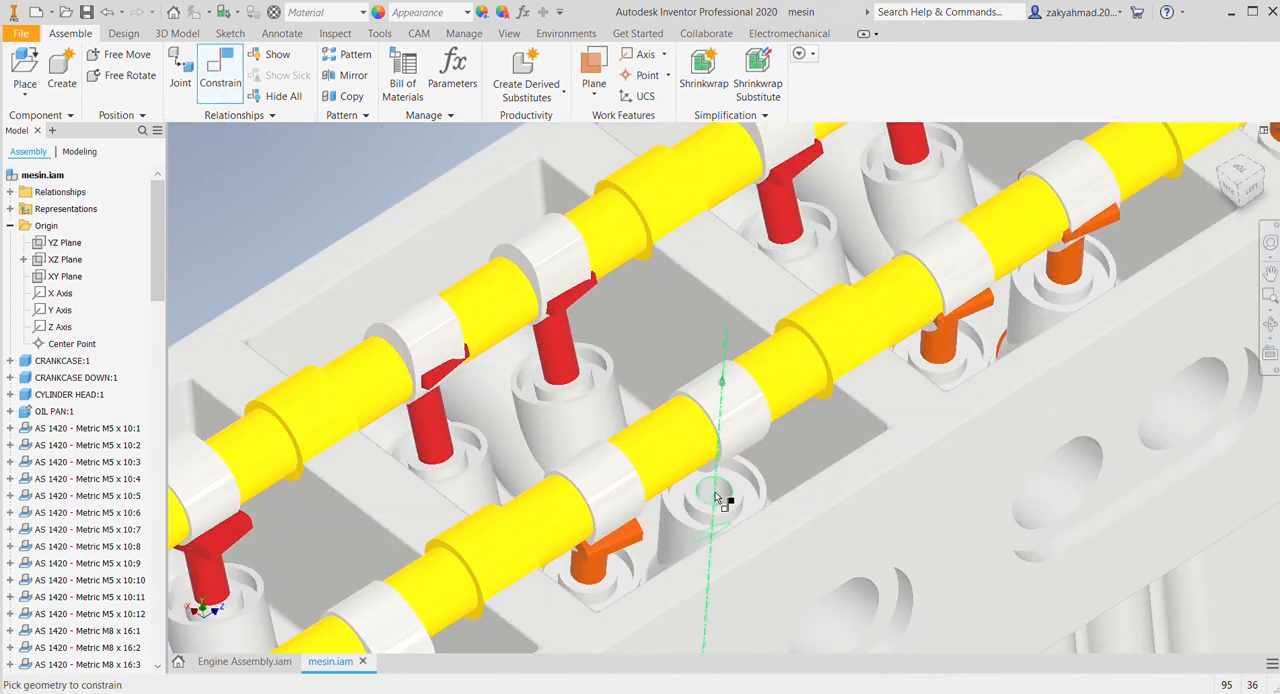
pyautogui.click(716, 497)
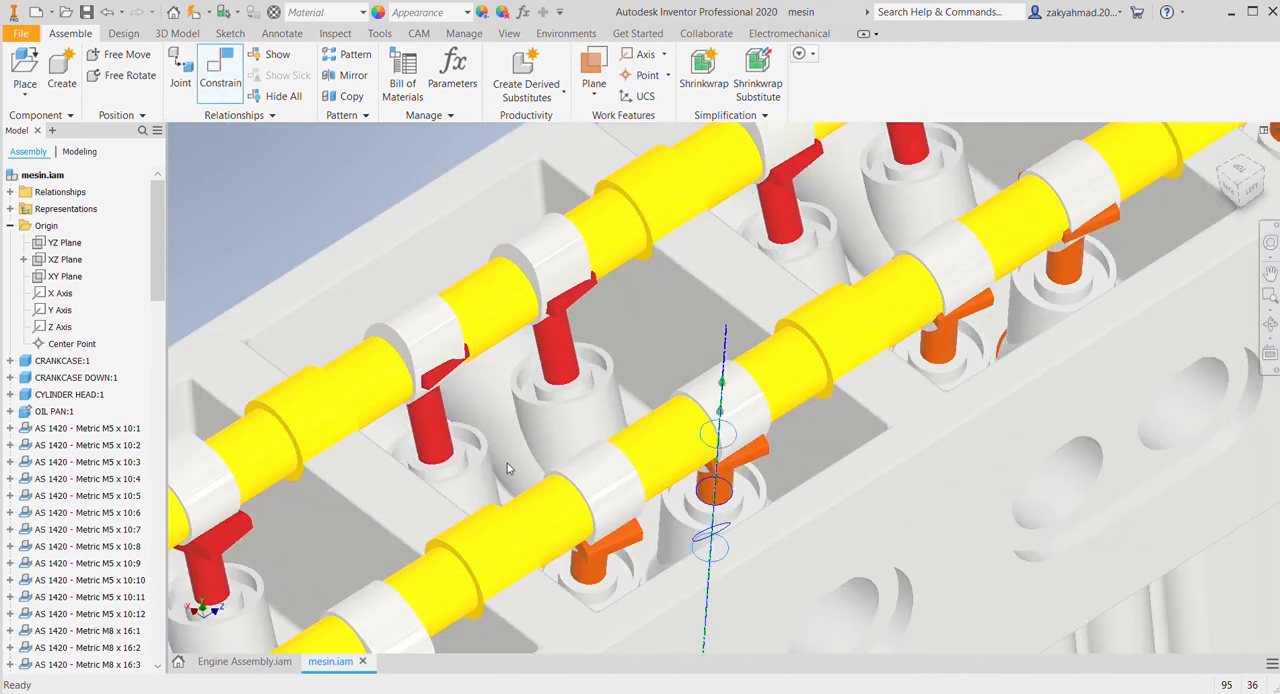
# Step: Hide the cylinder head to expose the valves beneath the camshafts
pyautogui.scroll(8, 710, 472)
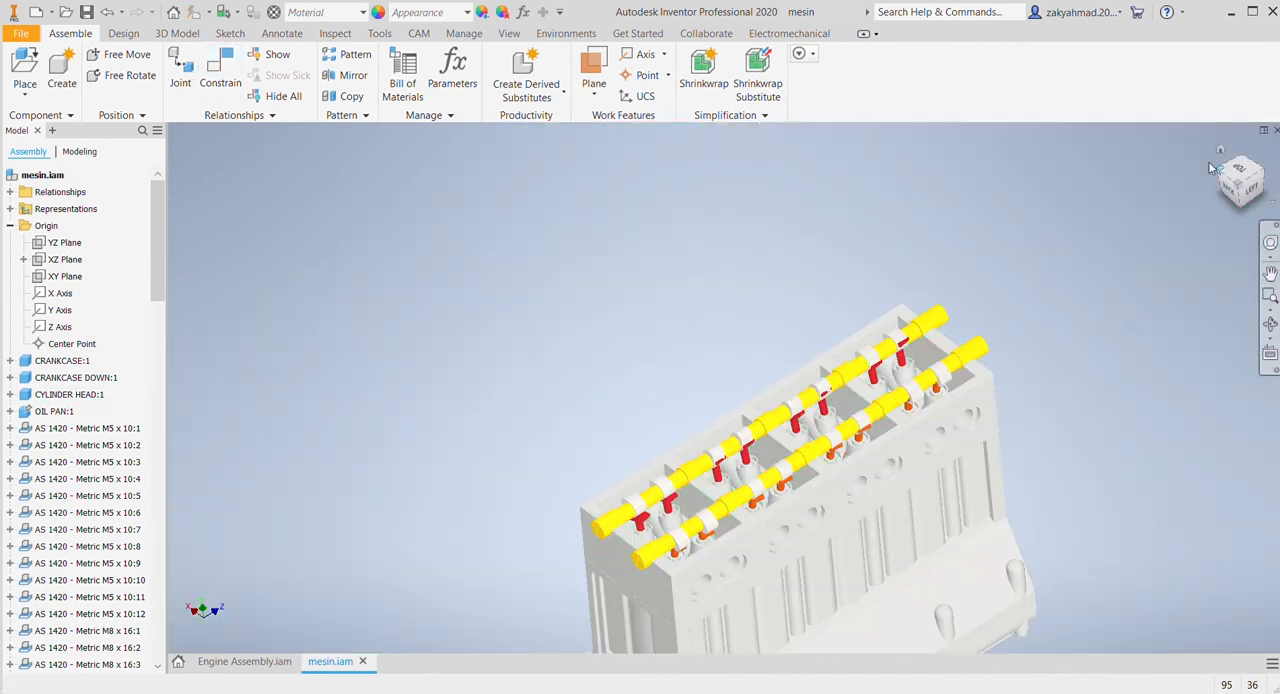
pyautogui.click(1221, 151)
pyautogui.click(738, 330)
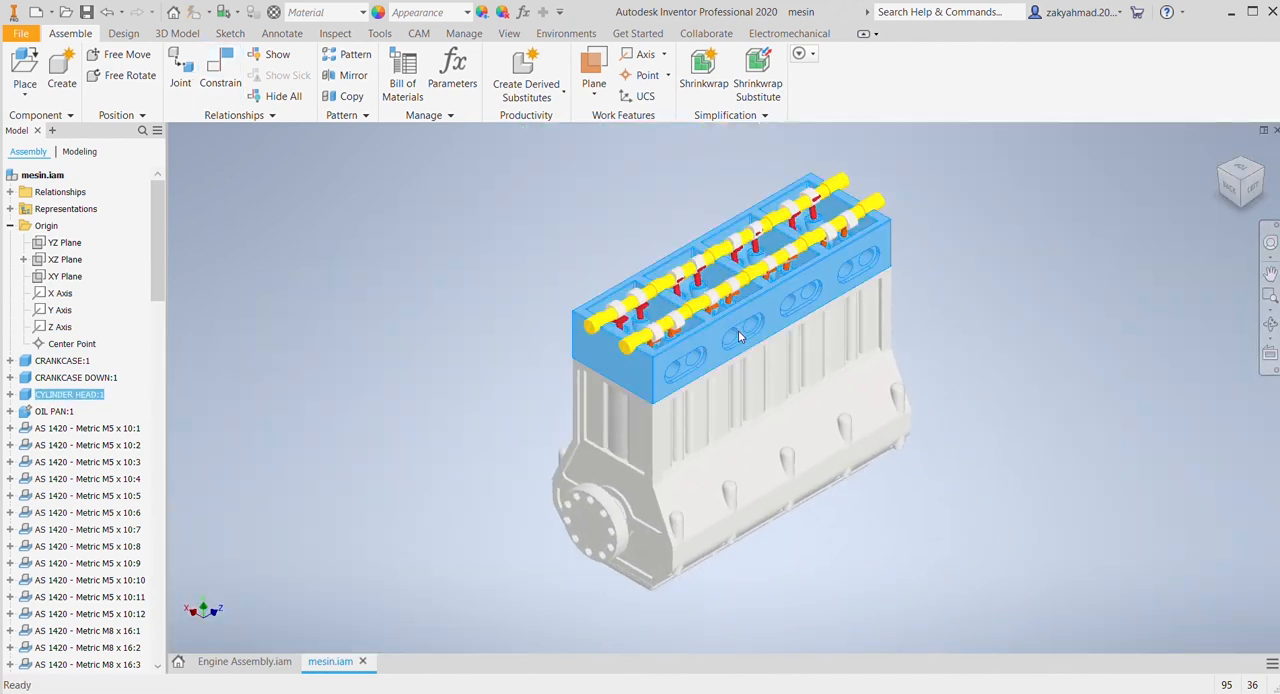
pyautogui.hotkey('alt', 'v')
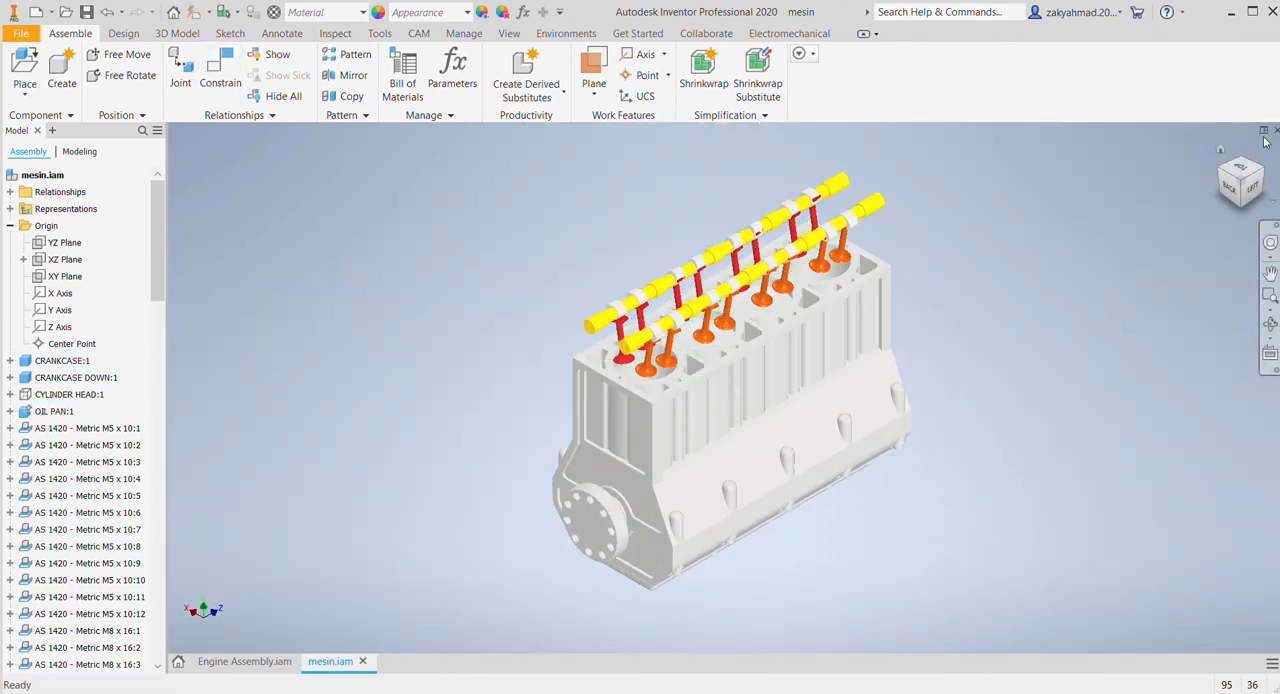
# Step: Move all eight red valves down along their stem axes, clear of the RIGHT camshaft's lobes
pyautogui.click(1228, 178)
pyautogui.scroll(-6, 807, 399)
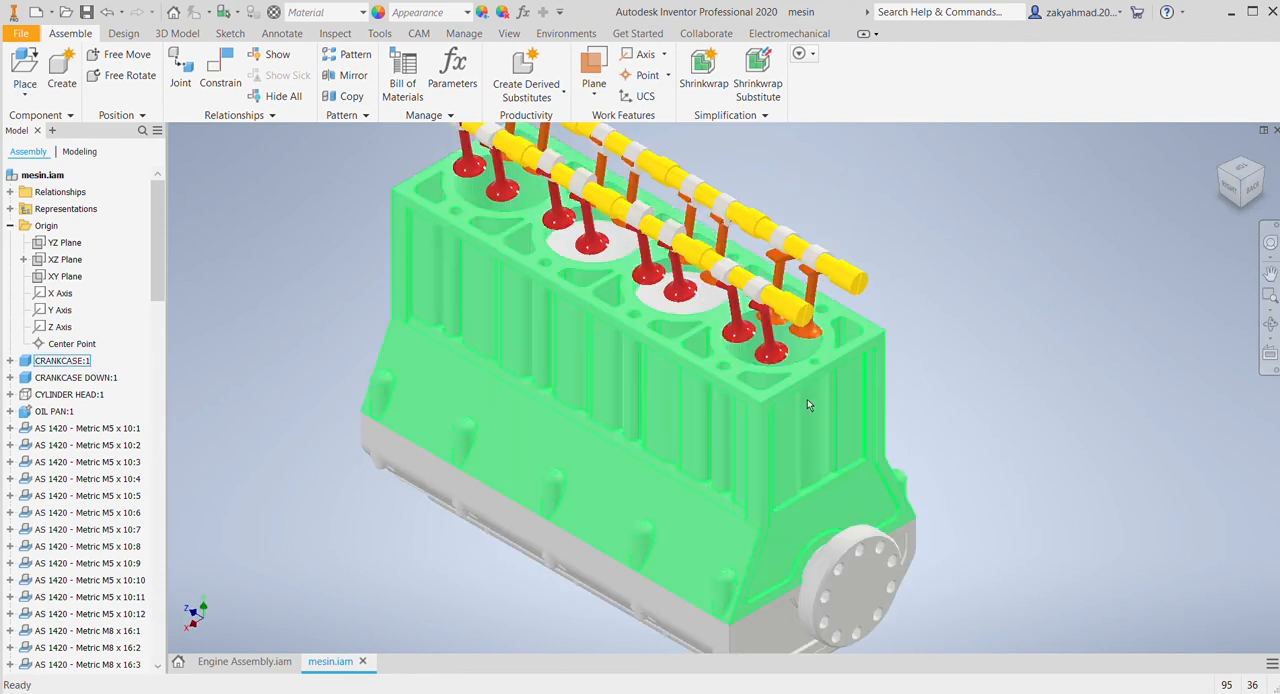
pyautogui.moveTo(963, 537); pyautogui.dragTo(992, 579, button='middle')
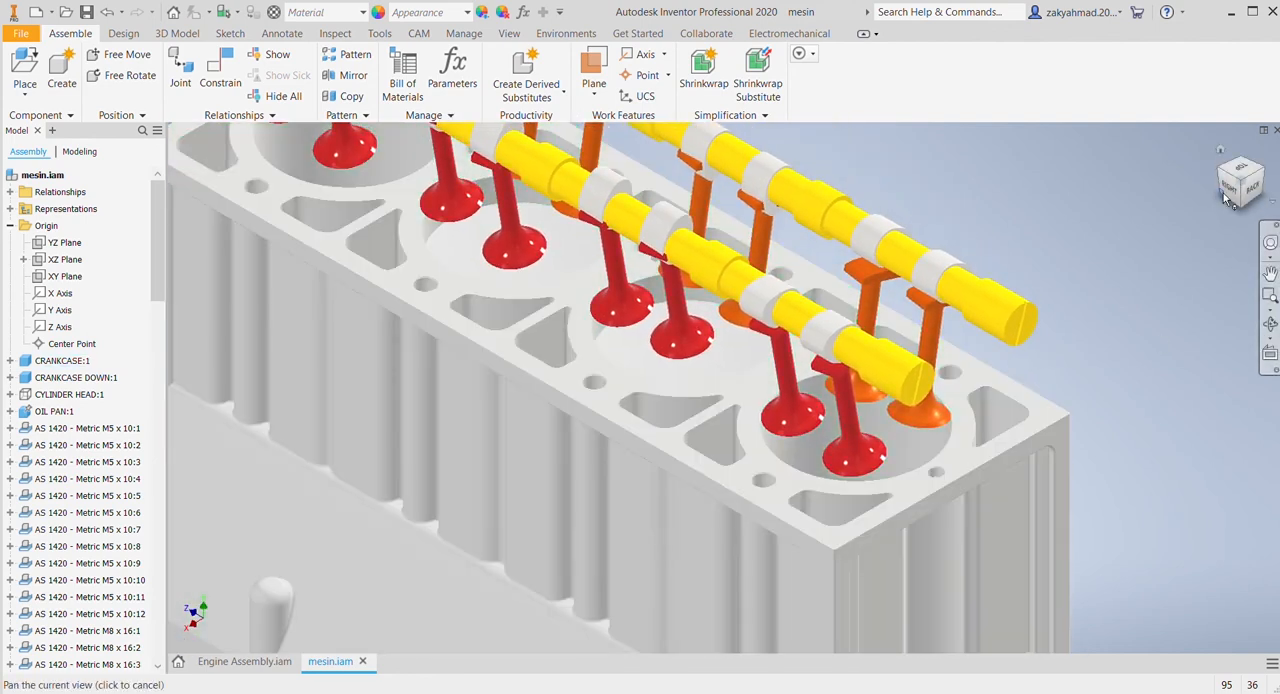
pyautogui.moveTo(1238, 185); pyautogui.dragTo(1238, 156)
pyautogui.moveTo(807, 275); pyautogui.dragTo(823, 523, button='middle')
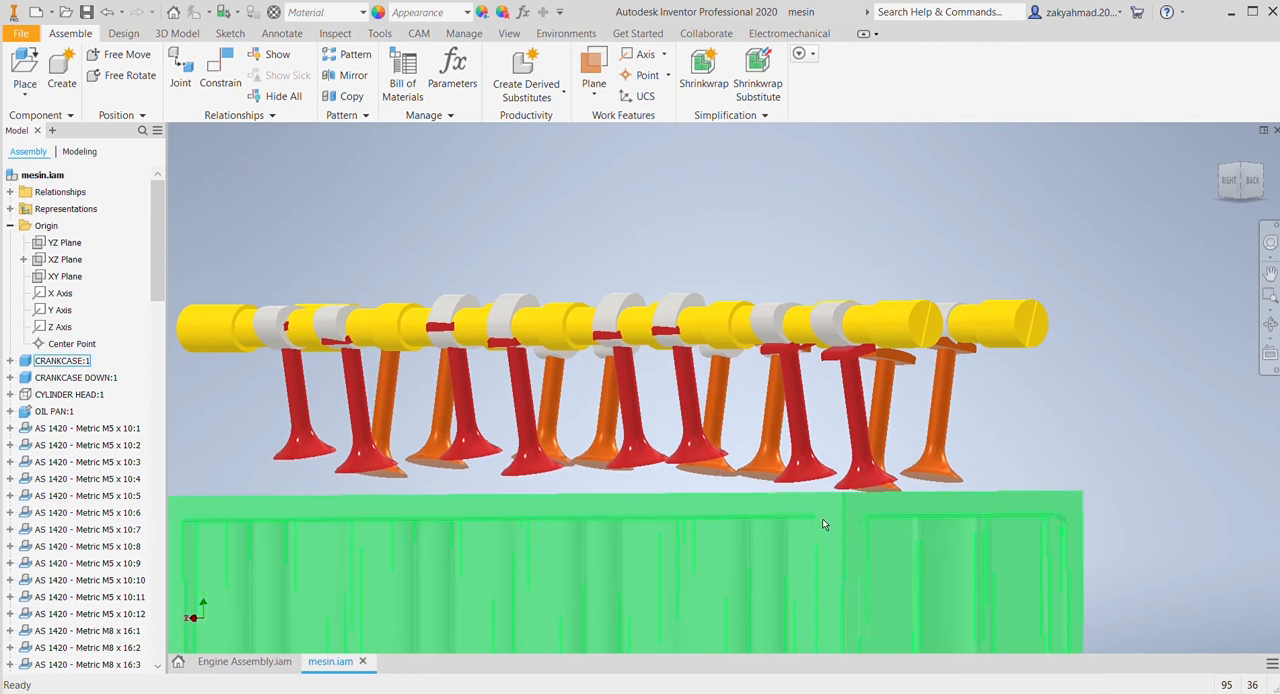
pyautogui.moveTo(857, 421); pyautogui.dragTo(807, 465)
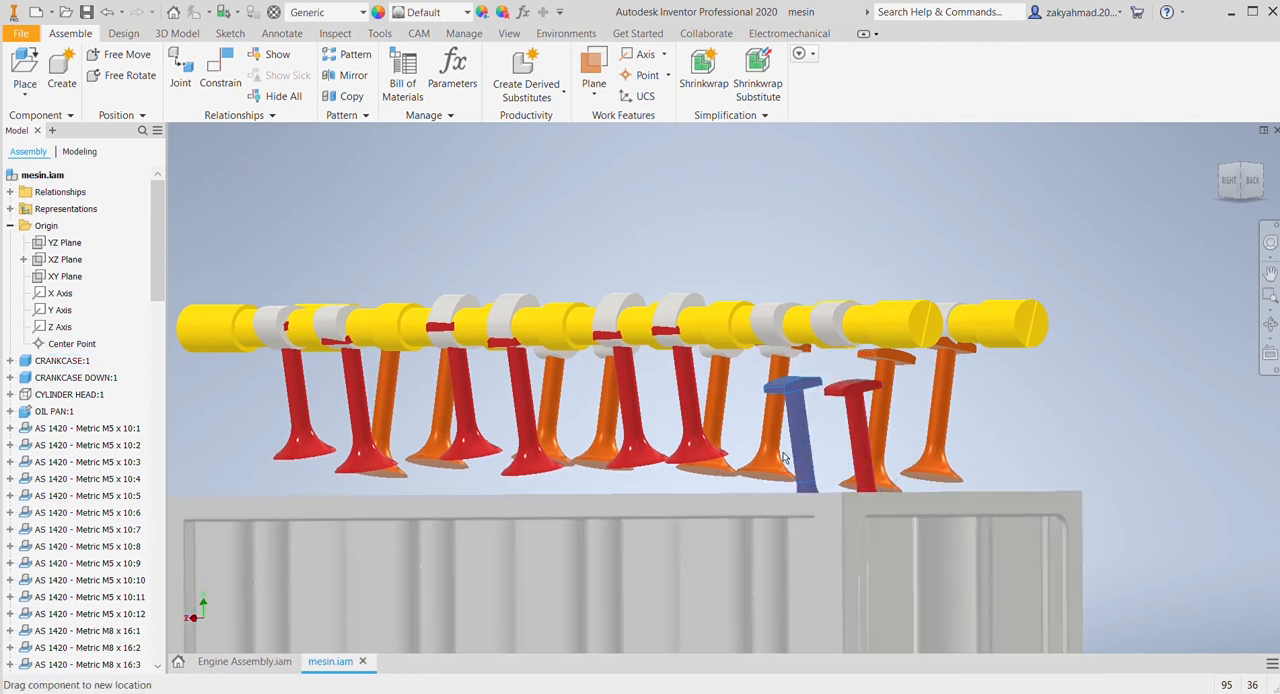
pyautogui.moveTo(688, 404); pyautogui.dragTo(692, 442)
pyautogui.moveTo(622, 400); pyautogui.dragTo(628, 438)
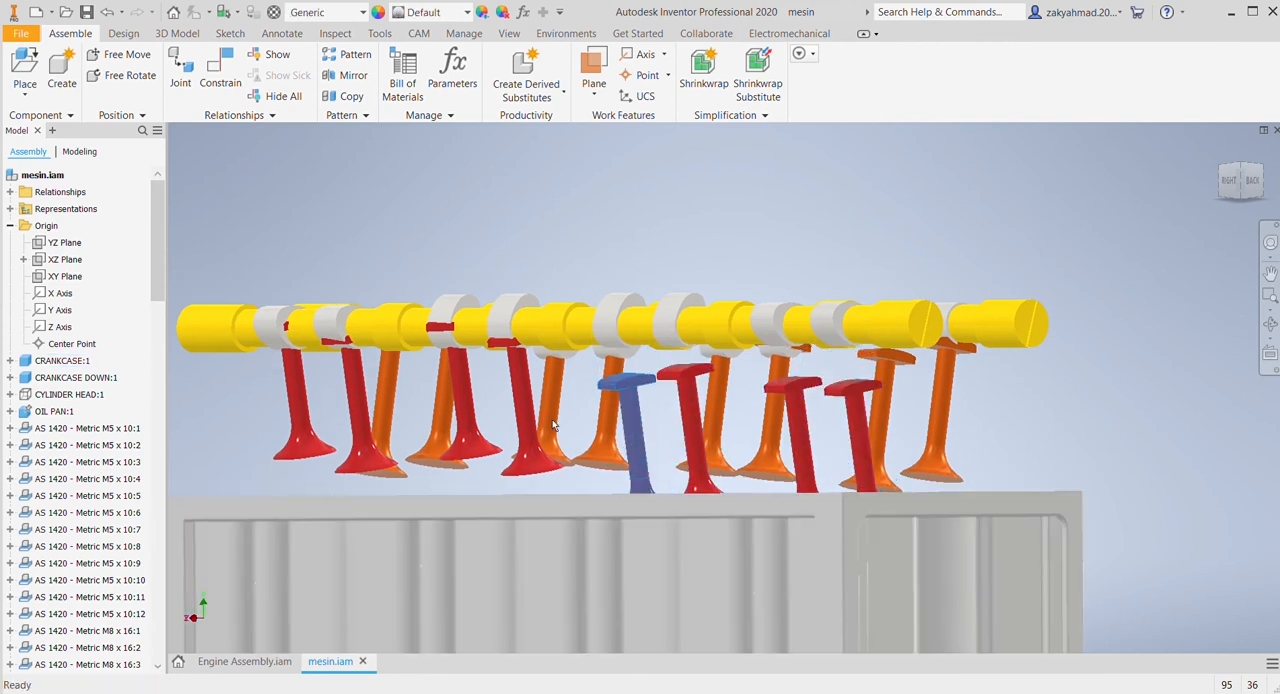
pyautogui.moveTo(520, 410); pyautogui.dragTo(523, 448)
pyautogui.moveTo(460, 405); pyautogui.dragTo(464, 443)
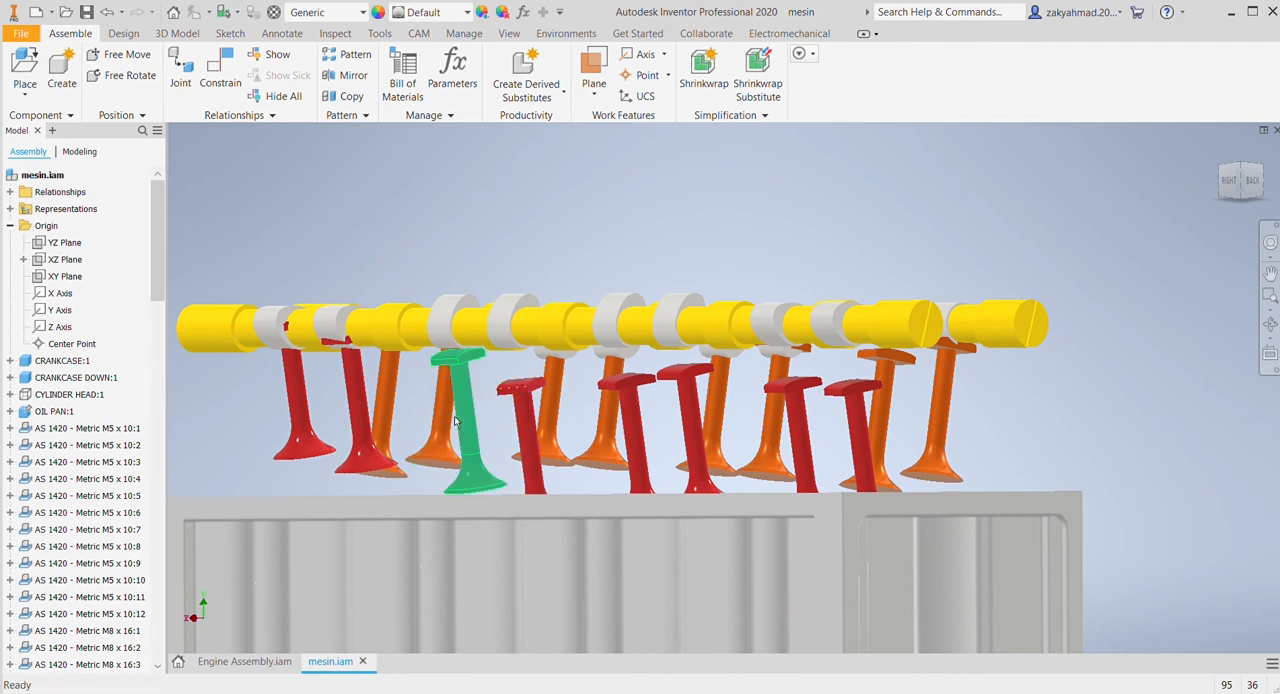
pyautogui.moveTo(355, 405); pyautogui.dragTo(359, 443)
pyautogui.moveTo(288, 404); pyautogui.dragTo(292, 442)
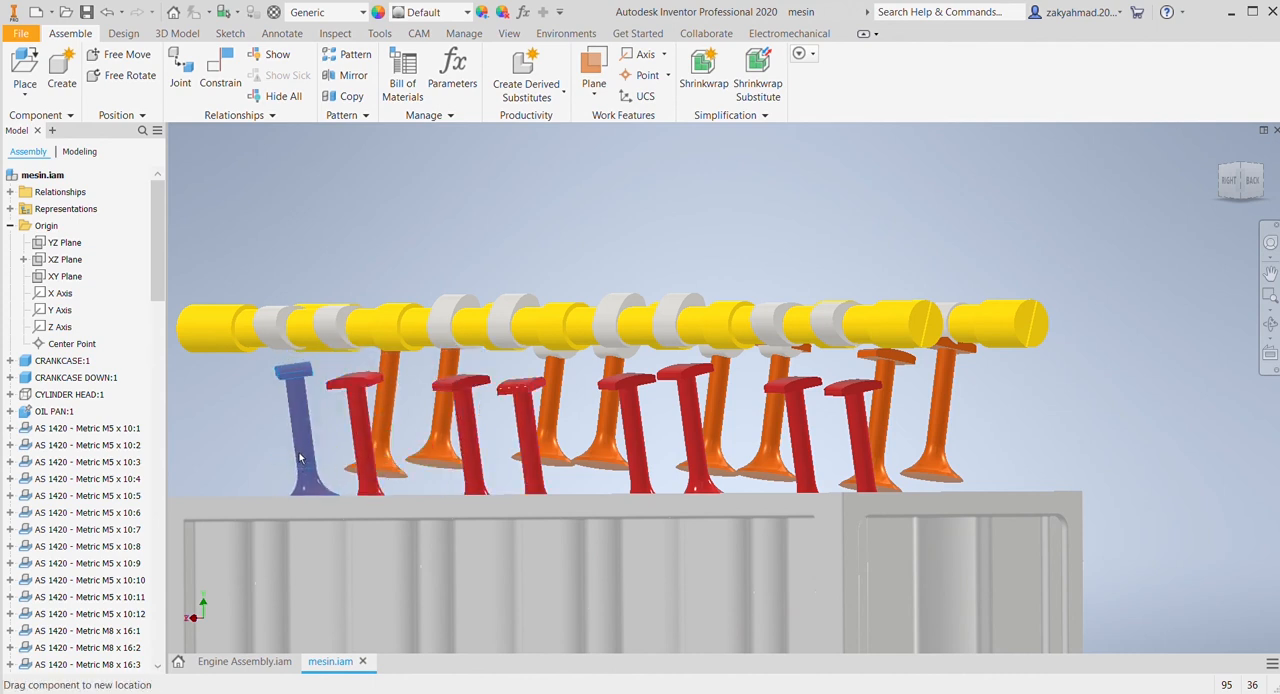
# Step: Constrain the top pad's side face of the second red valve from the flange end to its cam lobe's side face
pyautogui.press('c')
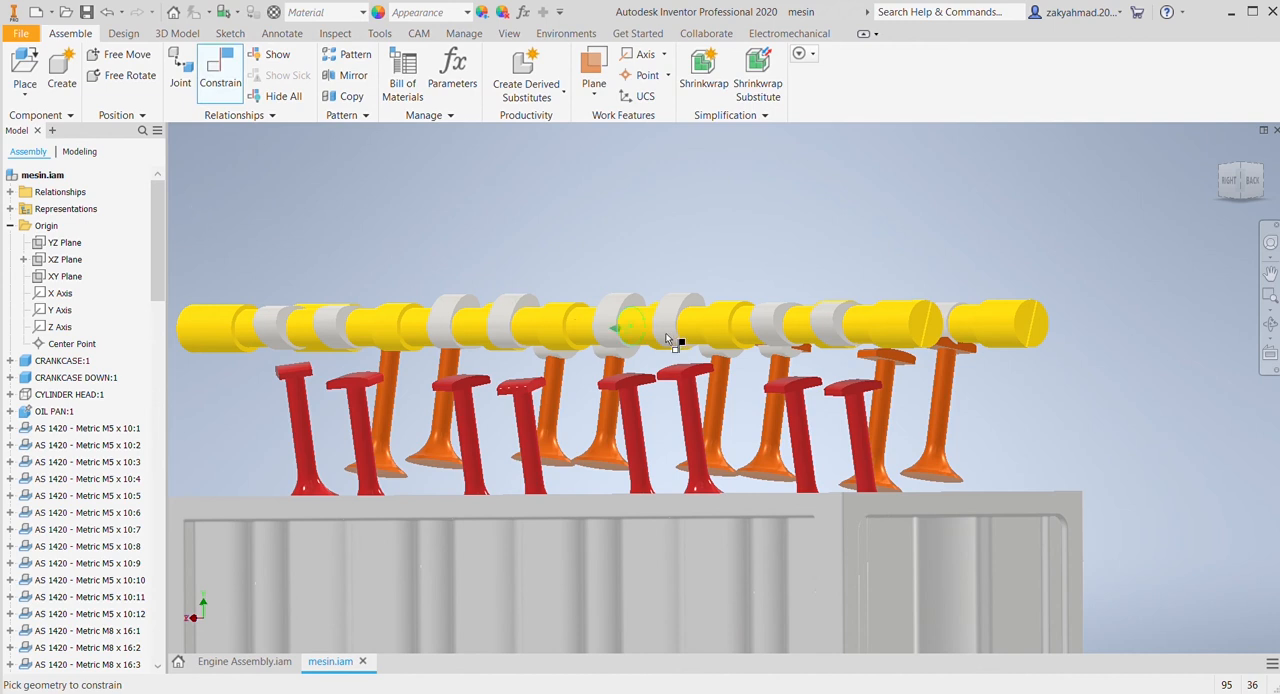
pyautogui.scroll(2, 666, 338)
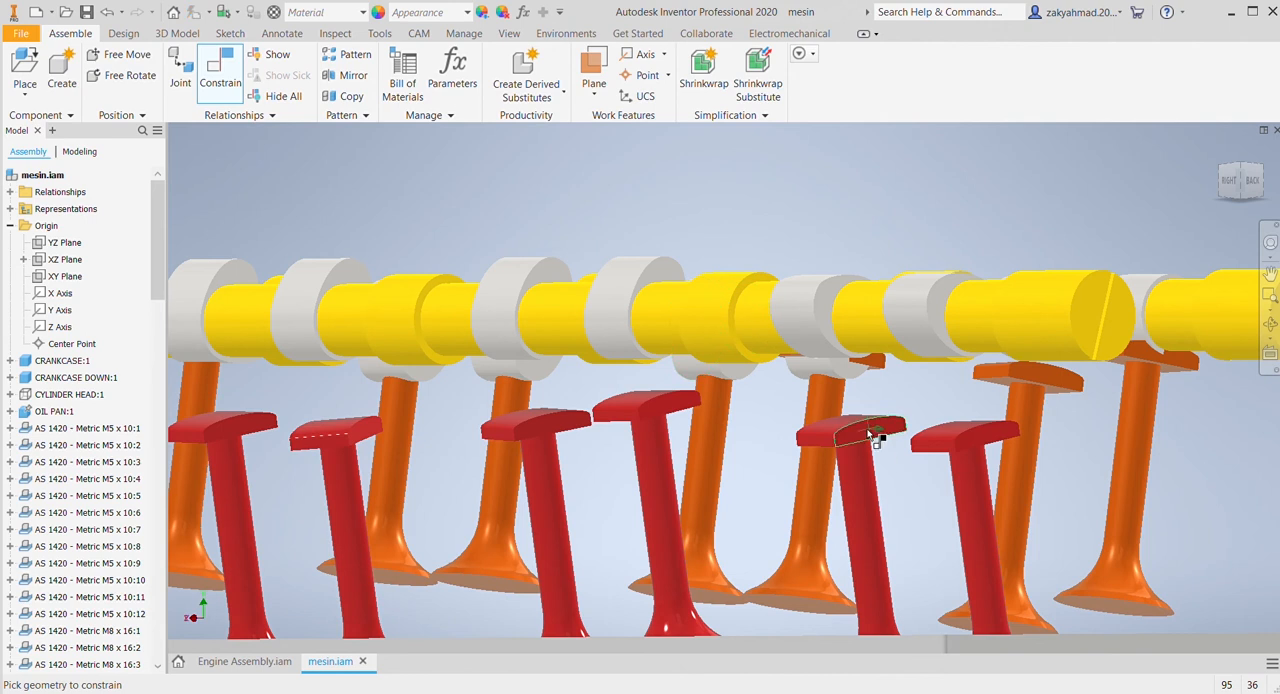
pyautogui.scroll(2, 842, 326)
pyautogui.click(775, 210)
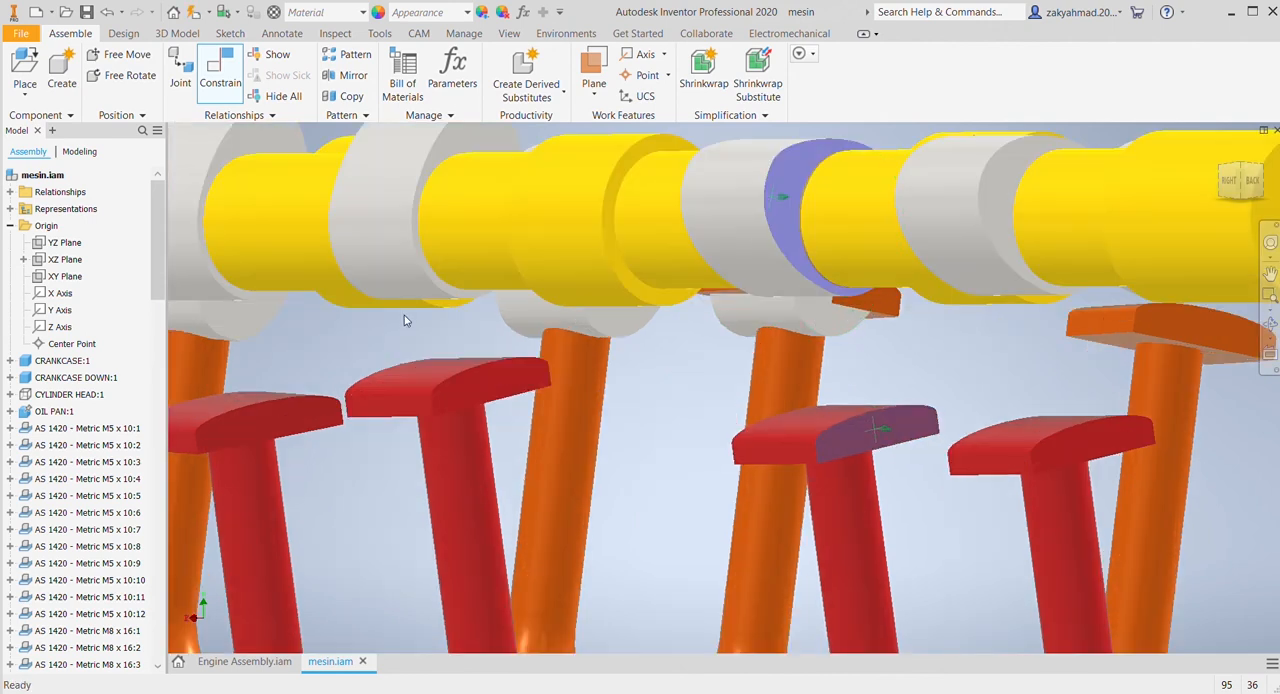
# Step: Constrain the pad side faces of the third and fourth red valves from the flange end to their cam lobes' side faces
pyautogui.scroll(-3, 481, 324)
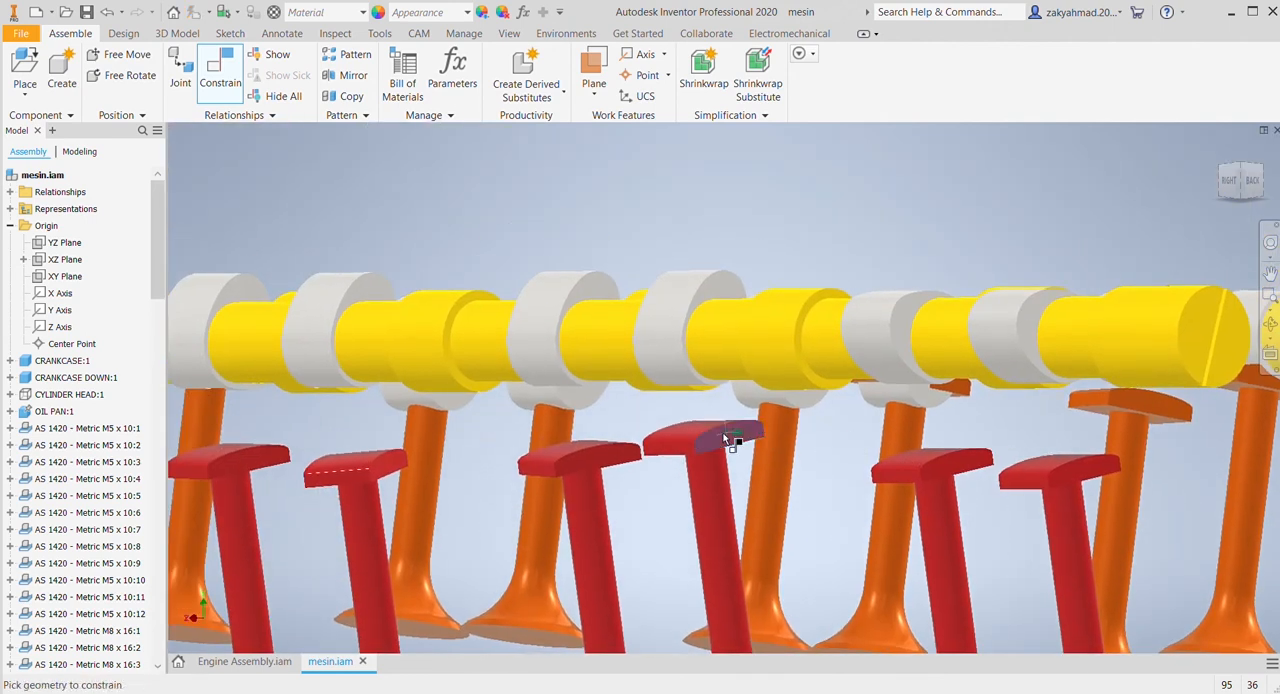
pyautogui.click(708, 292)
pyautogui.click(600, 457)
pyautogui.click(586, 296)
pyautogui.click(382, 311)
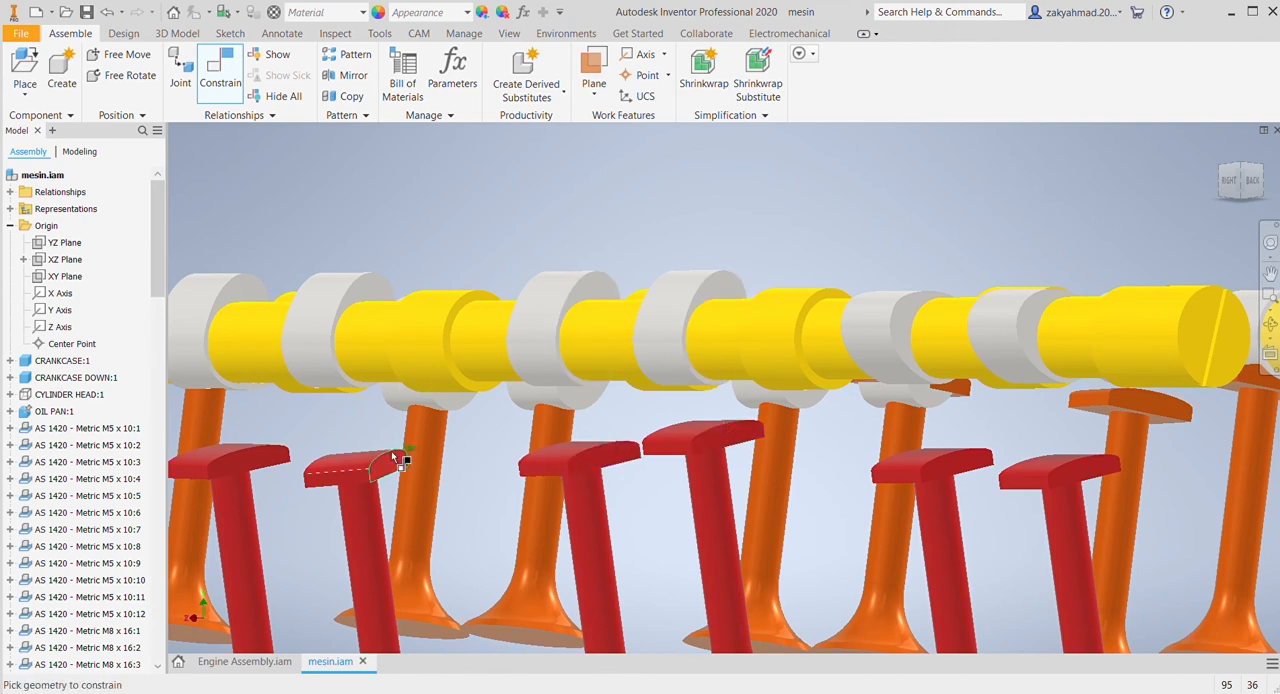
# Step: Constrain the pad side faces of the fifth and sixth red valves from the flange end to their cam lobes' side faces
pyautogui.moveTo(462, 467); pyautogui.dragTo(673, 542, button='middle')
pyautogui.click(574, 357)
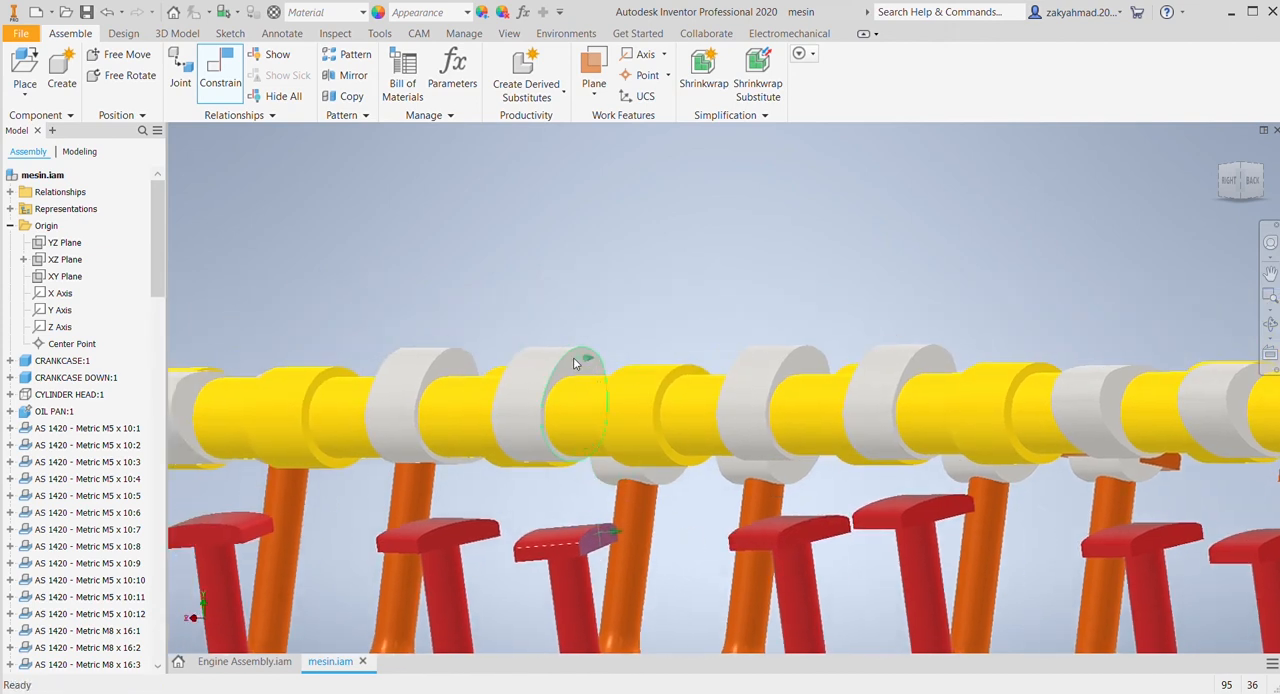
pyautogui.click(376, 299)
pyautogui.click(460, 522)
pyautogui.click(463, 362)
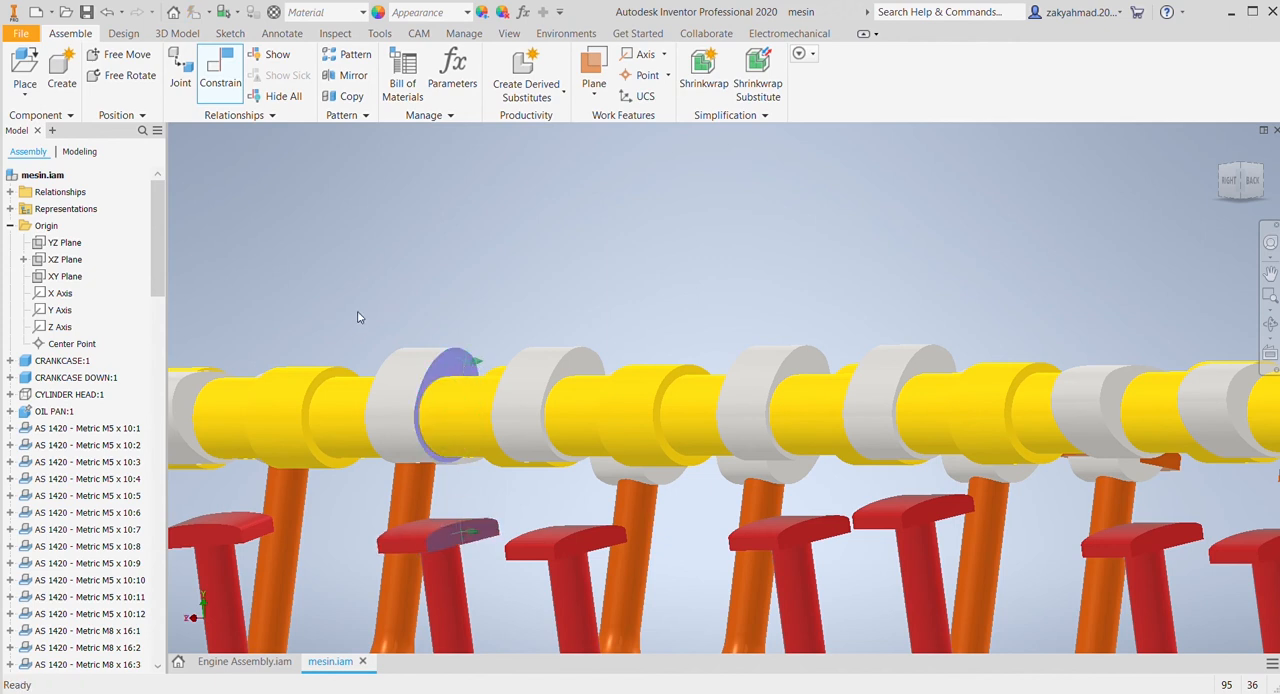
pyautogui.click(365, 293)
# Step: Constrain the pad side faces of the last two red valves, opposite the flange end, to their cam lobes' side faces
pyautogui.moveTo(447, 466); pyautogui.dragTo(772, 499, button='middle')
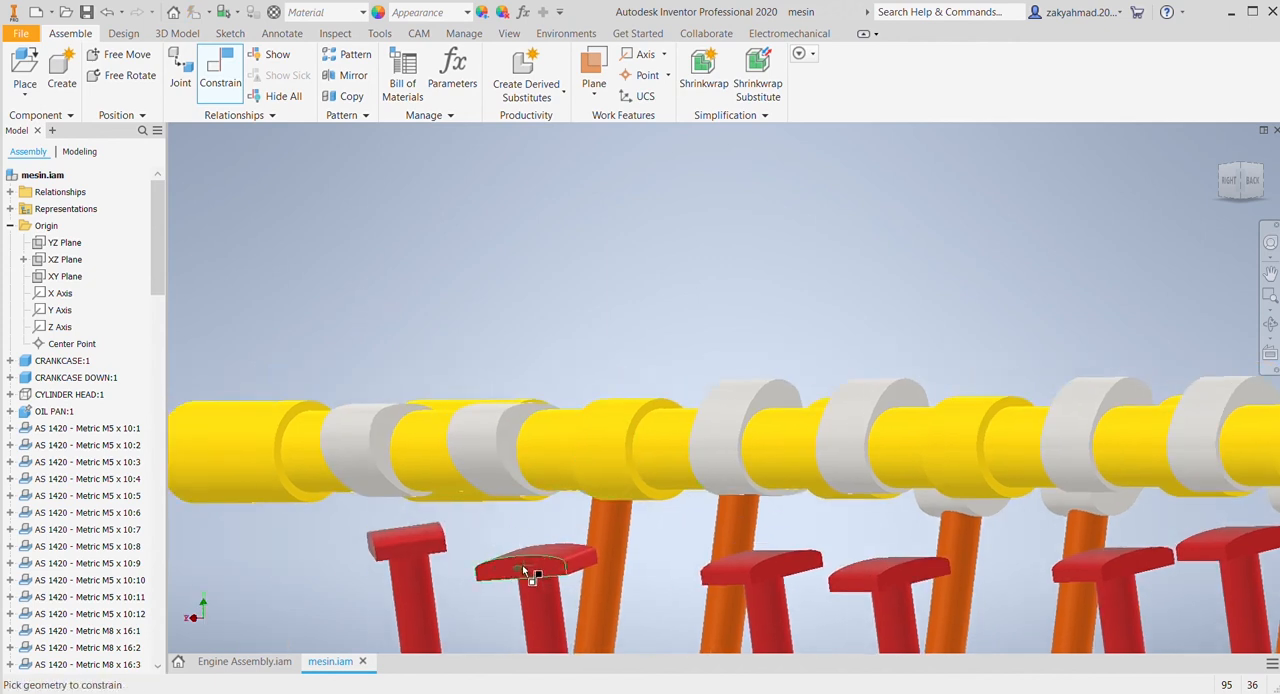
pyautogui.click(507, 452)
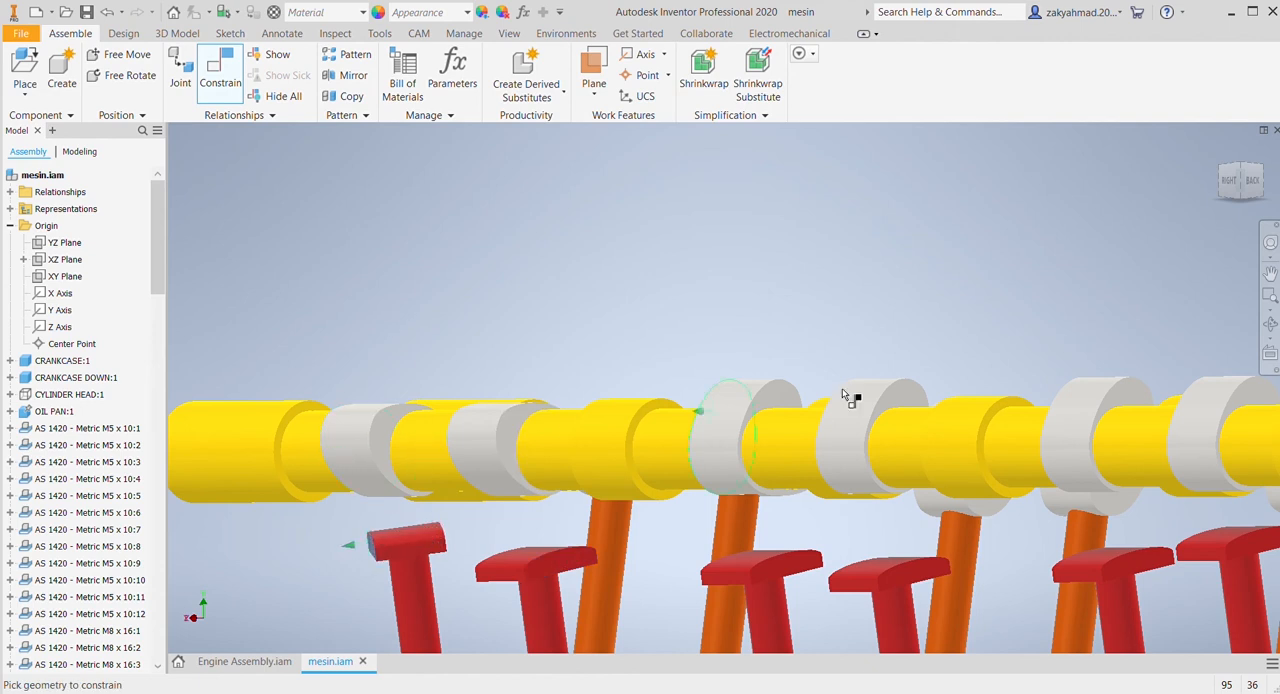
pyautogui.click(1226, 182)
pyautogui.keyDown('shift'); pyautogui.moveTo(546, 415); pyautogui.dragTo(786, 424, button='middle'); pyautogui.keyUp('shift')
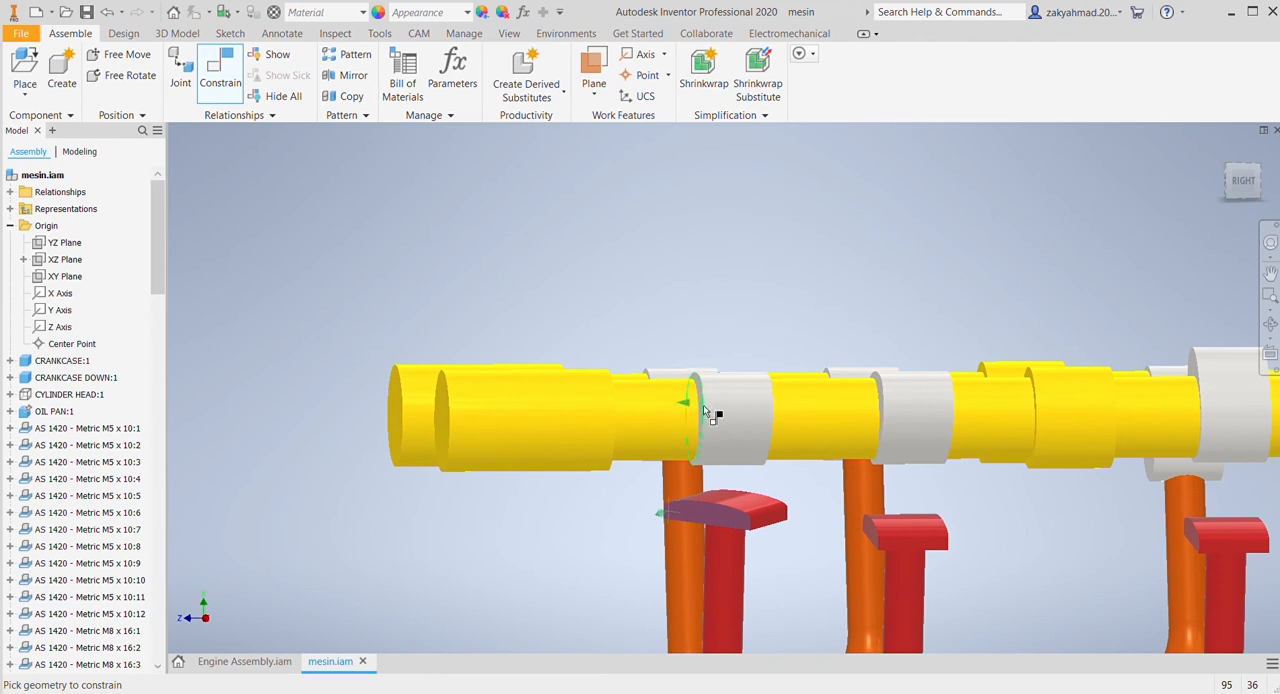
pyautogui.moveTo(703, 405); pyautogui.dragTo(826, 403, button='middle')
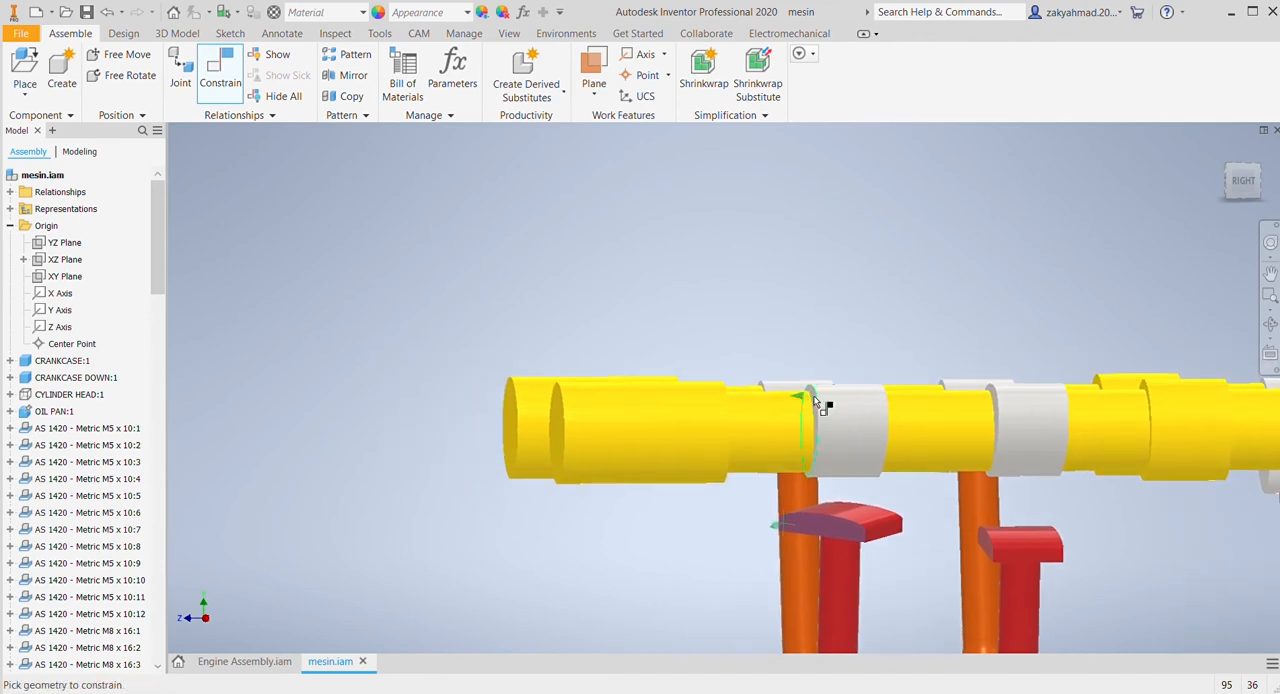
pyautogui.click(1243, 181)
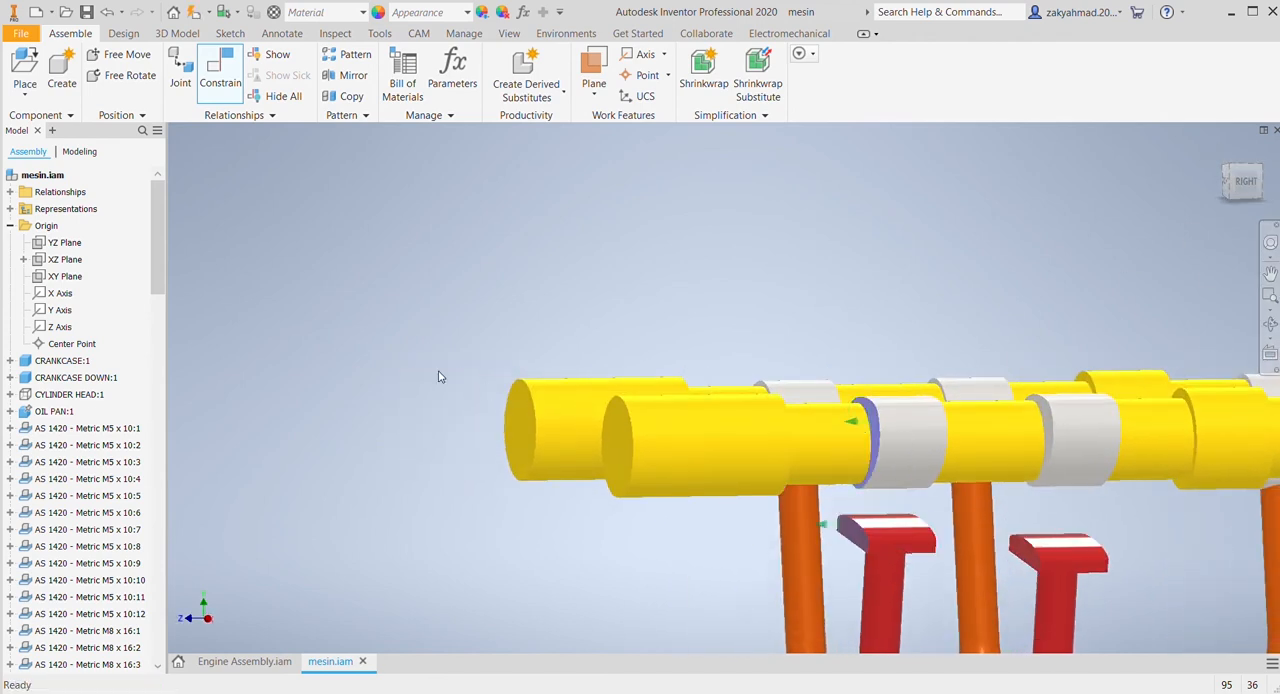
pyautogui.click(276, 306)
# Step: Try to constrain the top face of the pad on the red valve nearest the flange end to its cam lobe, and undo it
pyautogui.scroll(-3, 684, 343)
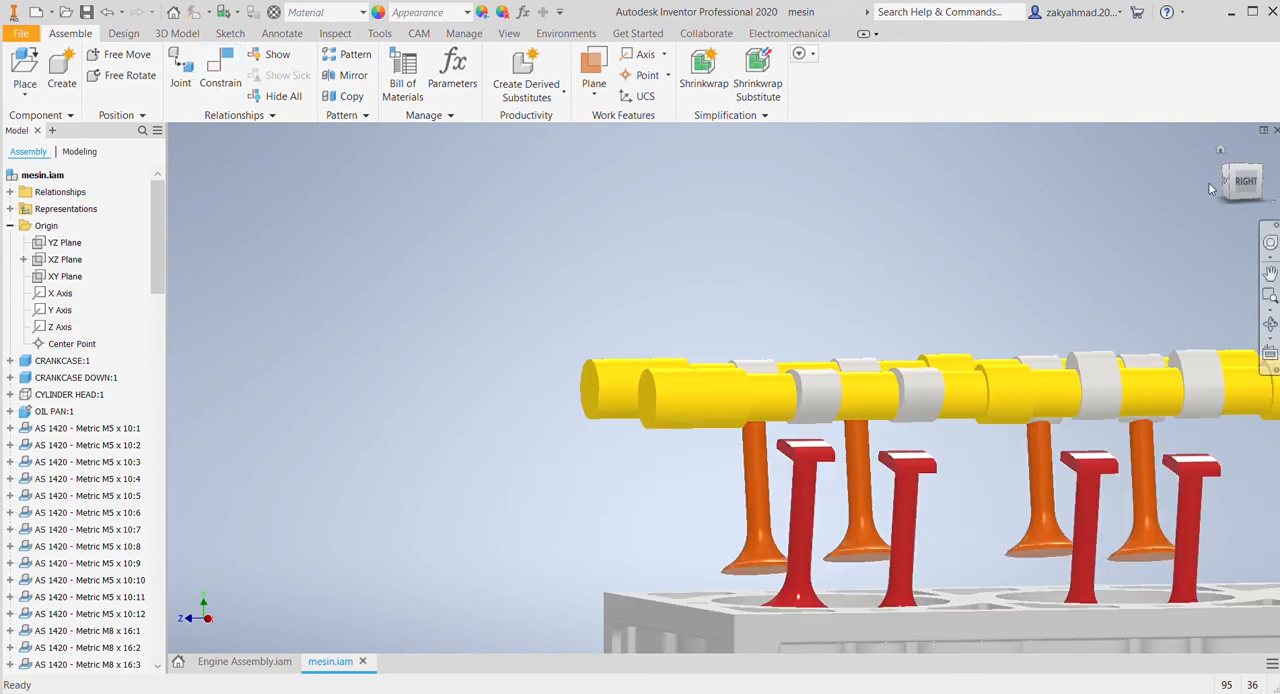
pyautogui.click(1220, 151)
pyautogui.scroll(3, 616, 364)
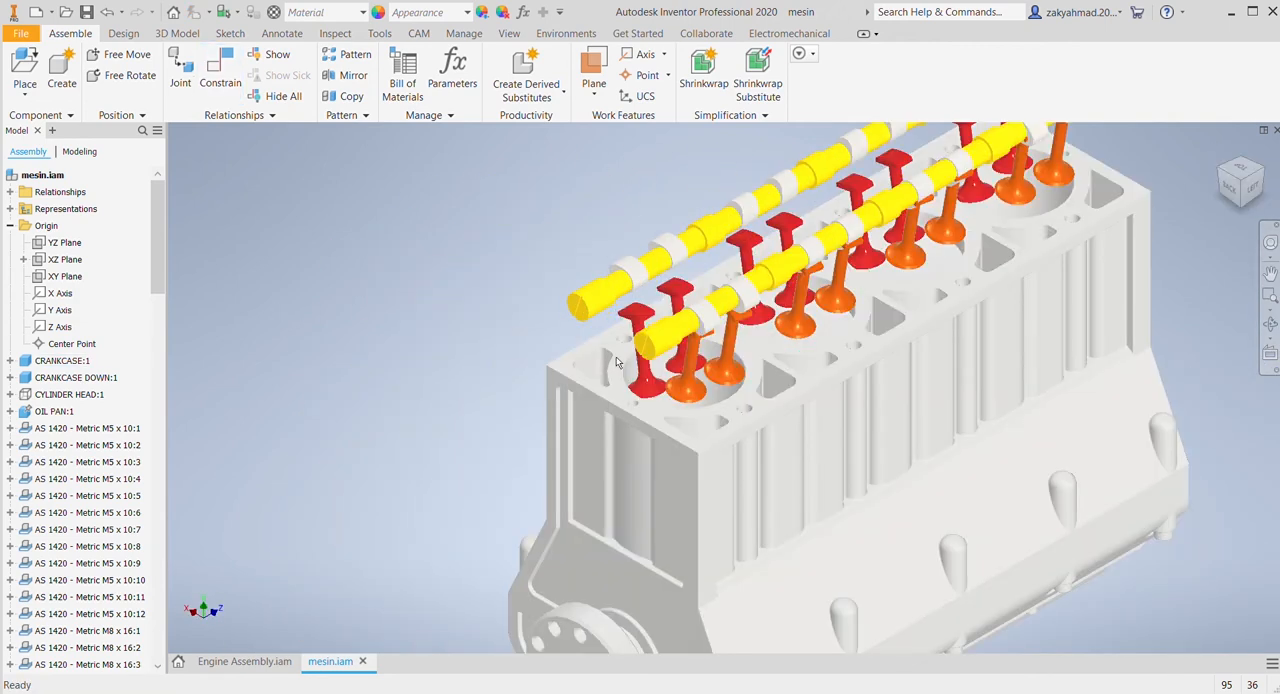
pyautogui.moveTo(646, 328); pyautogui.dragTo(698, 431, button='middle')
pyautogui.scroll(2, 698, 431)
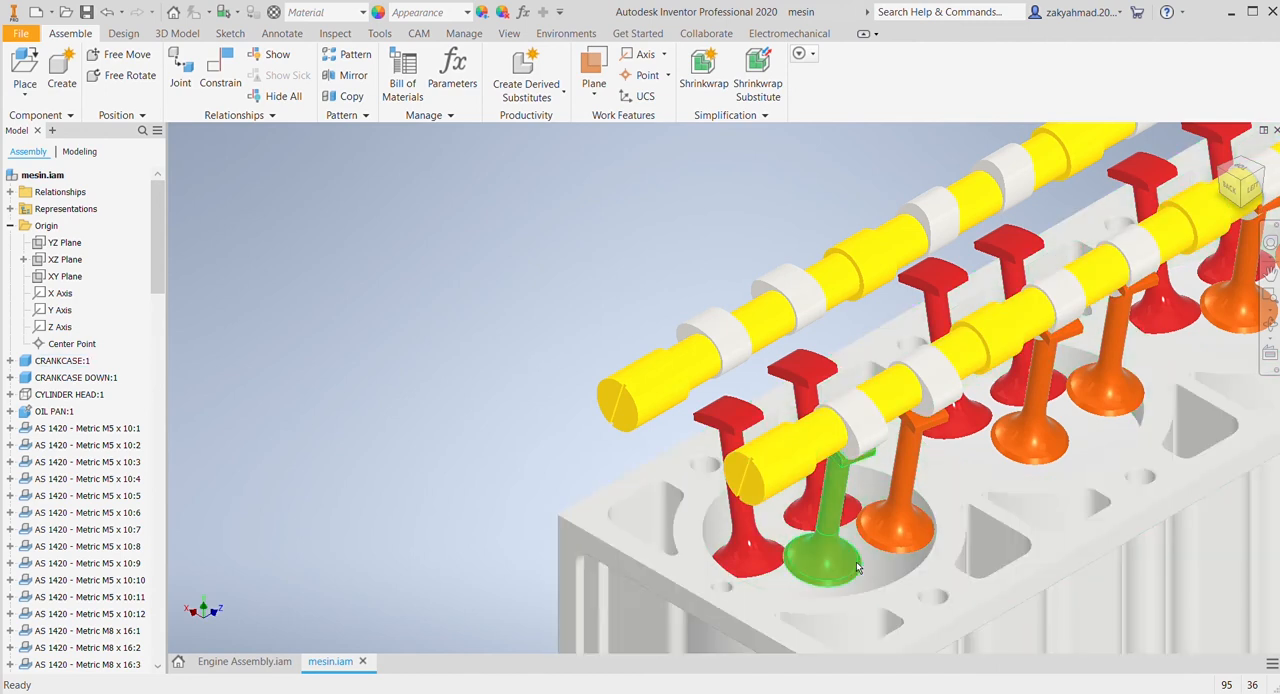
pyautogui.click(1221, 170)
pyautogui.scroll(5, 893, 428)
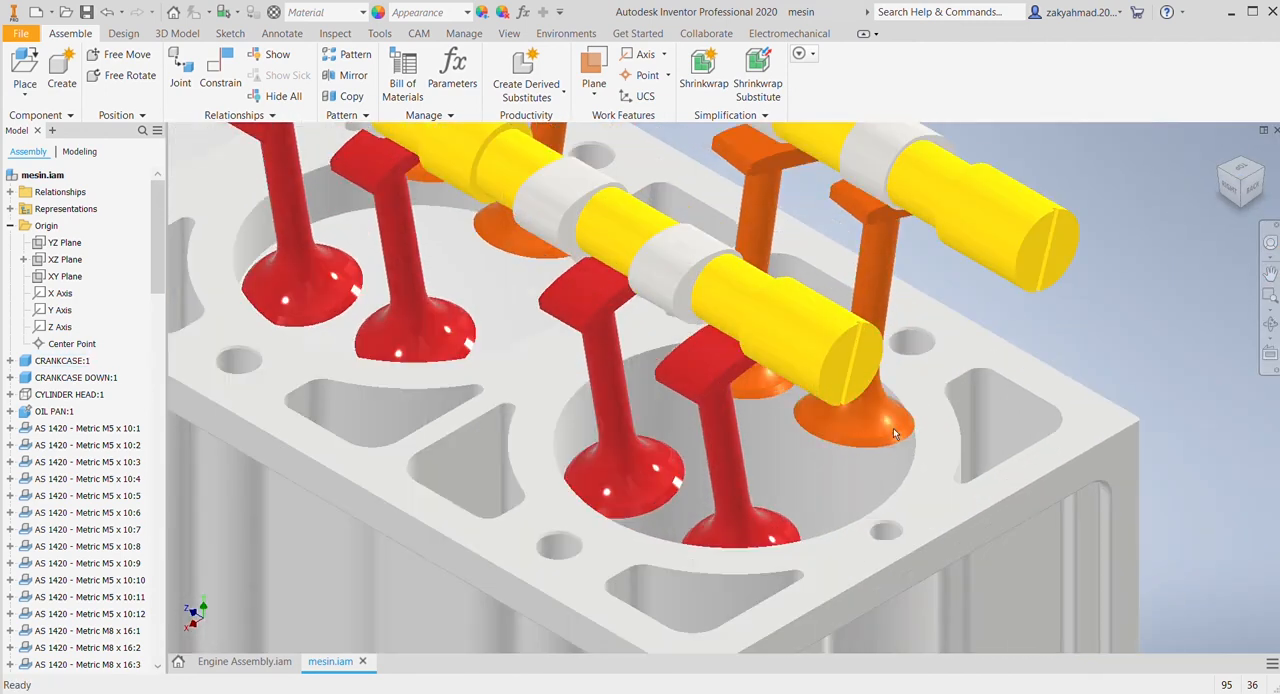
pyautogui.moveTo(874, 440); pyautogui.dragTo(924, 469, button='middle')
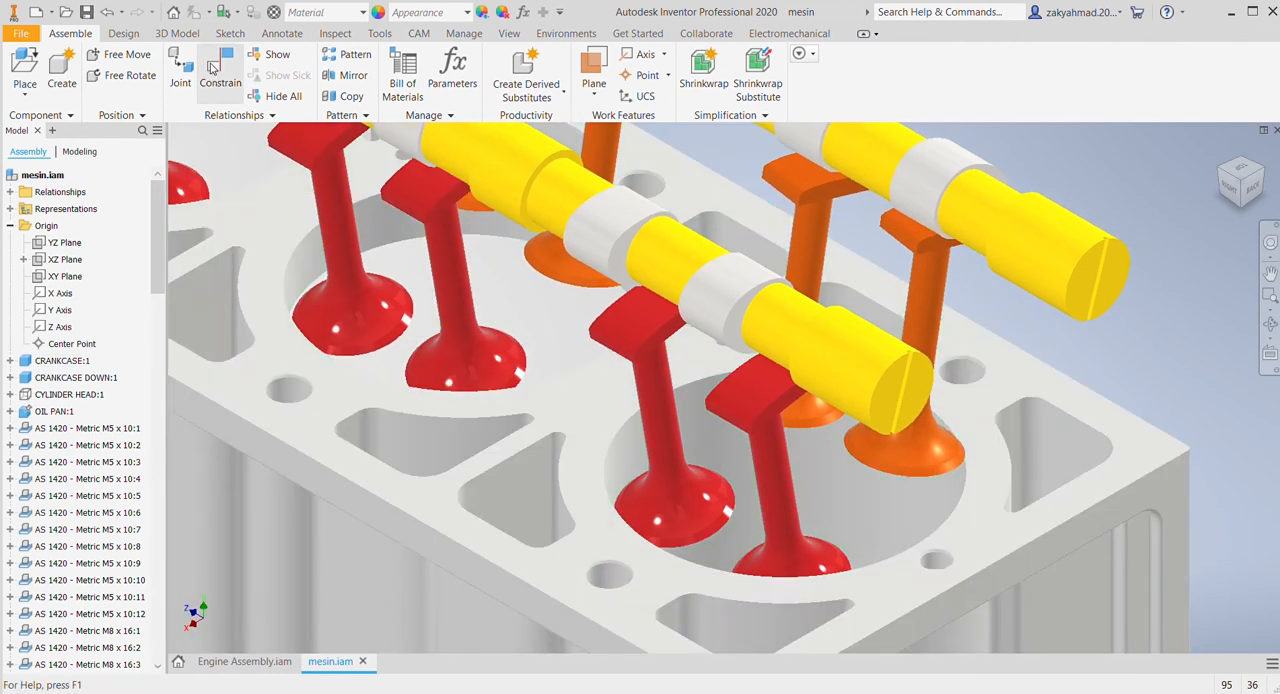
pyautogui.click(229, 70)
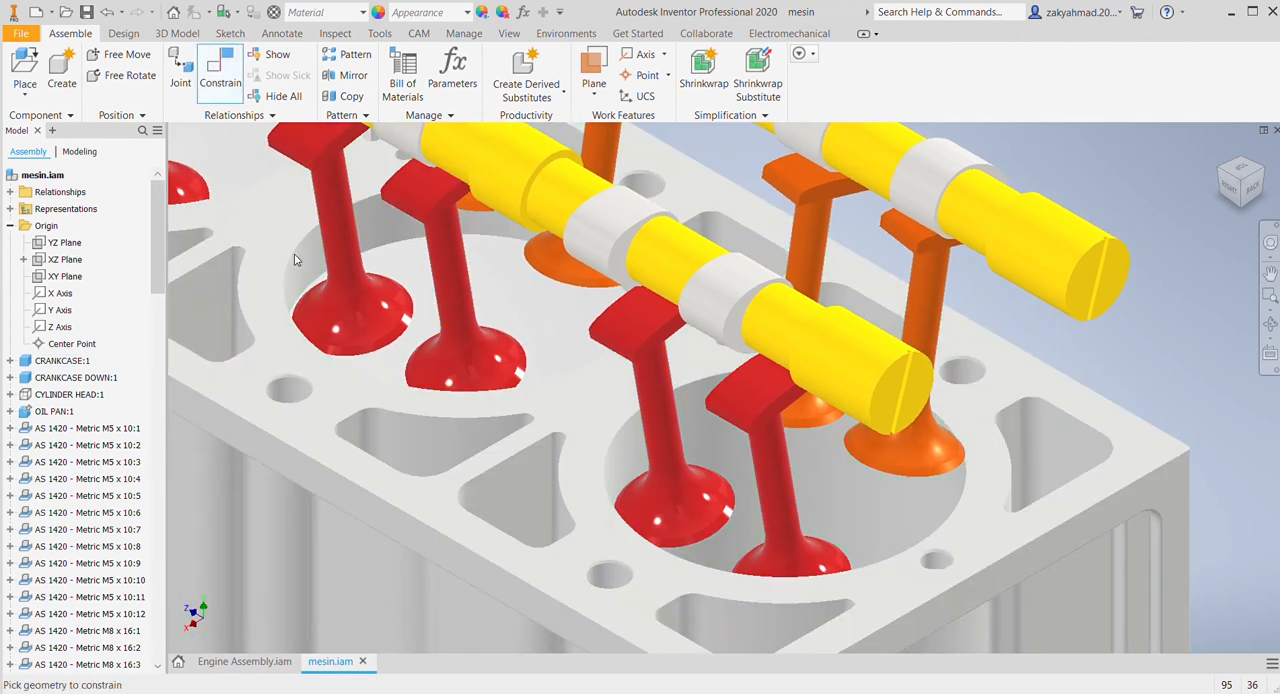
pyautogui.click(759, 391)
pyautogui.click(712, 337)
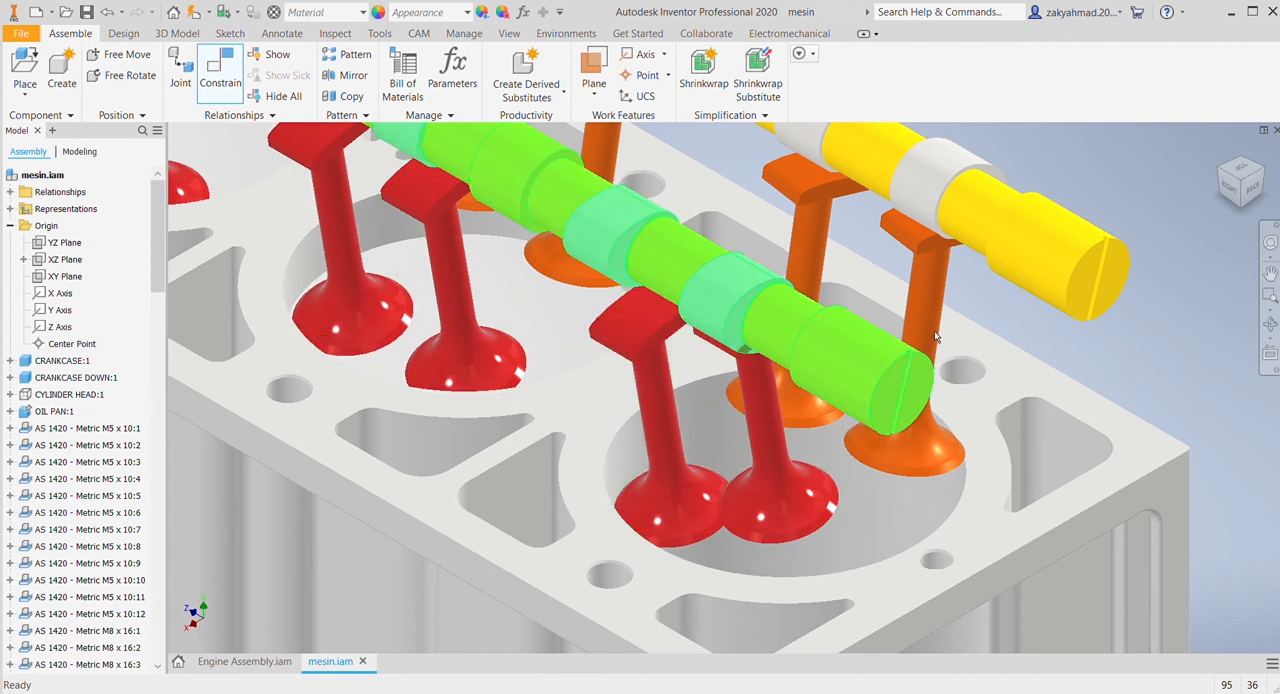
pyautogui.press('Escape')
pyautogui.click(800, 500)
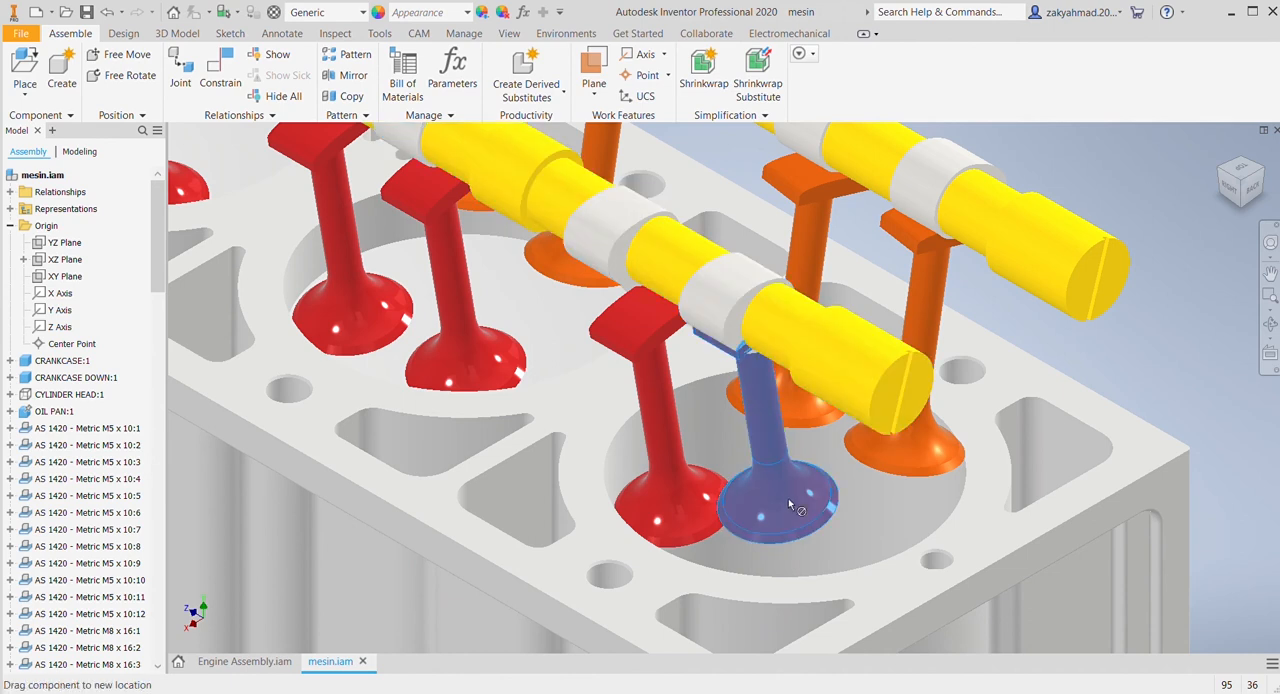
pyautogui.hotkey('ctrl', 'z')
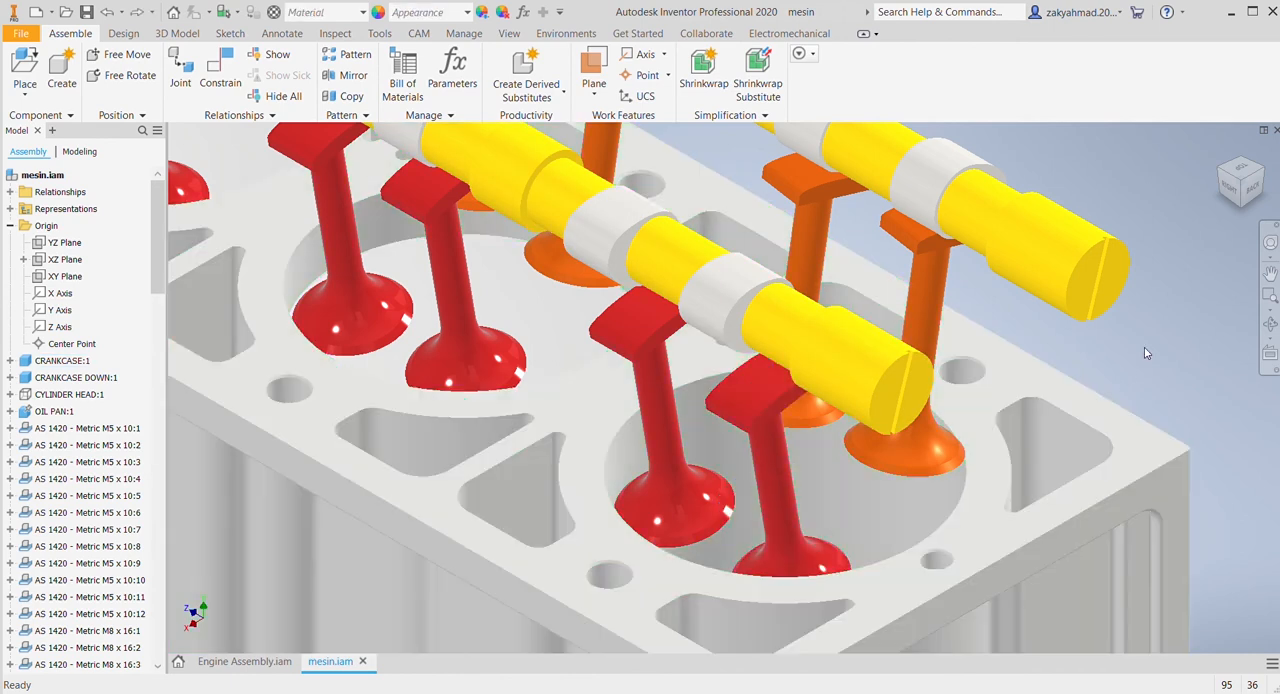
# Step: Constrain the top face of the pad on the first red valve from the flange end to its cam lobe's outer surface
pyautogui.keyDown('shift'); pyautogui.moveTo(1247, 185); pyautogui.dragTo(1249, 189, button='middle'); pyautogui.keyUp('shift')
pyautogui.click(1249, 189)
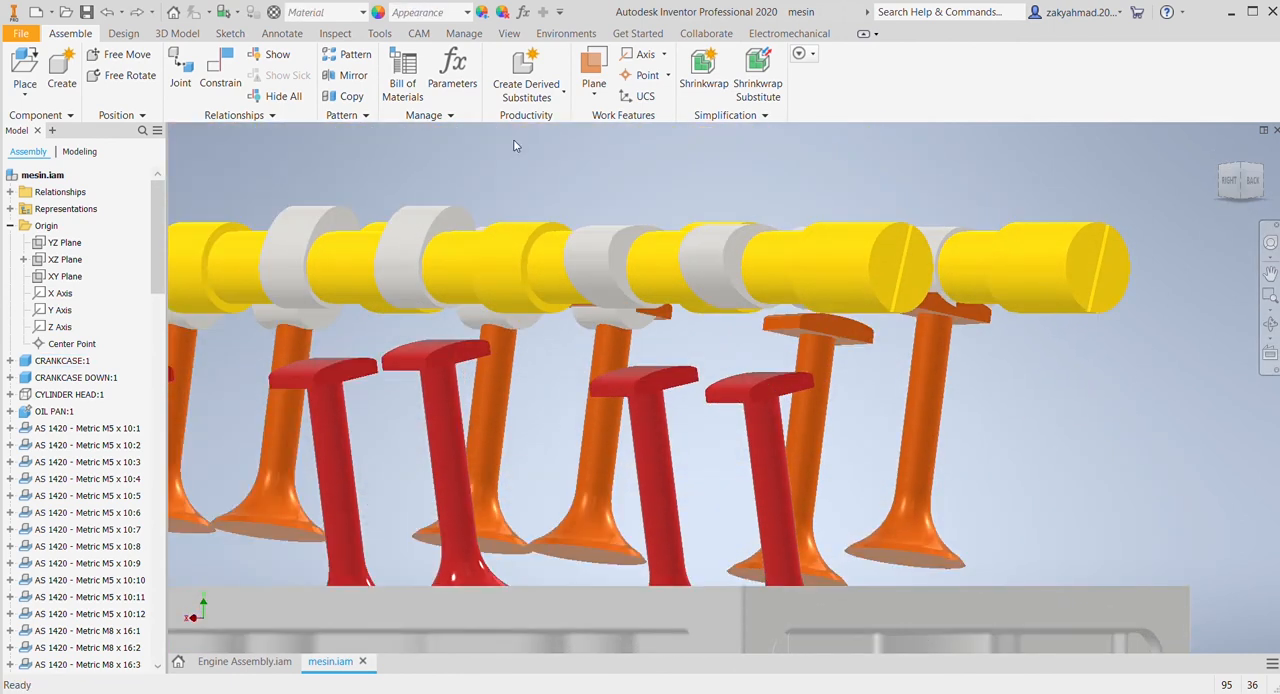
pyautogui.click(1253, 182)
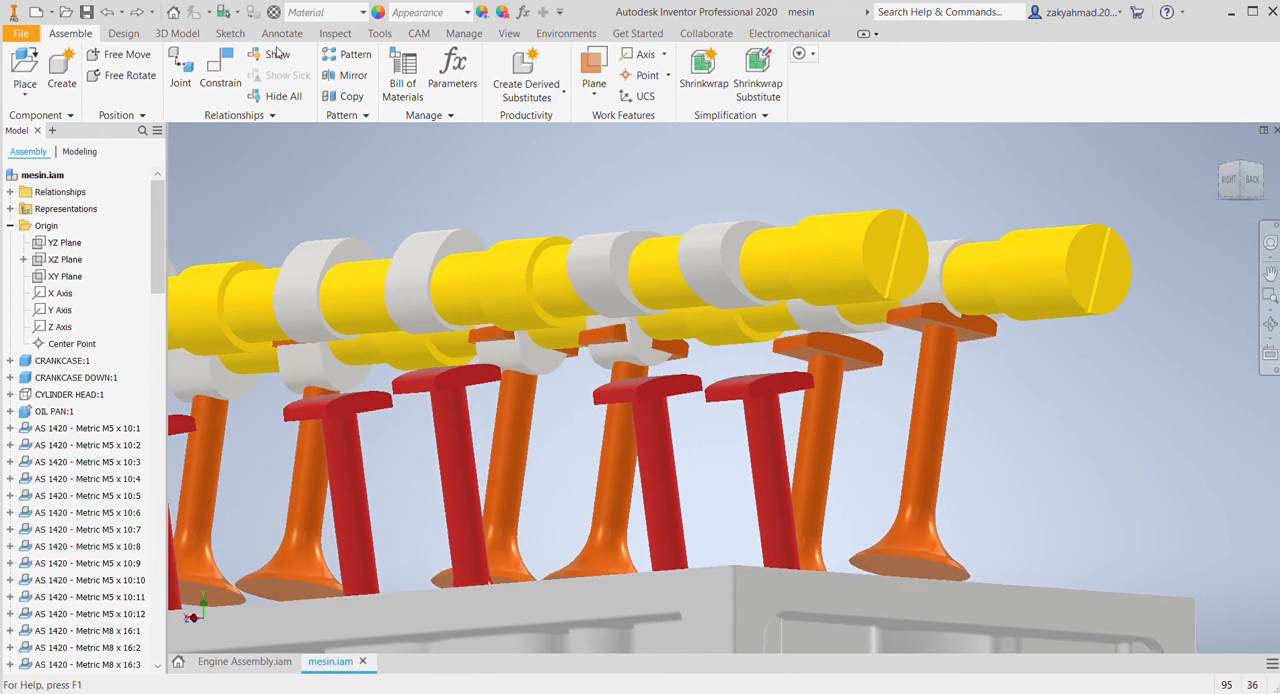
pyautogui.click(220, 75)
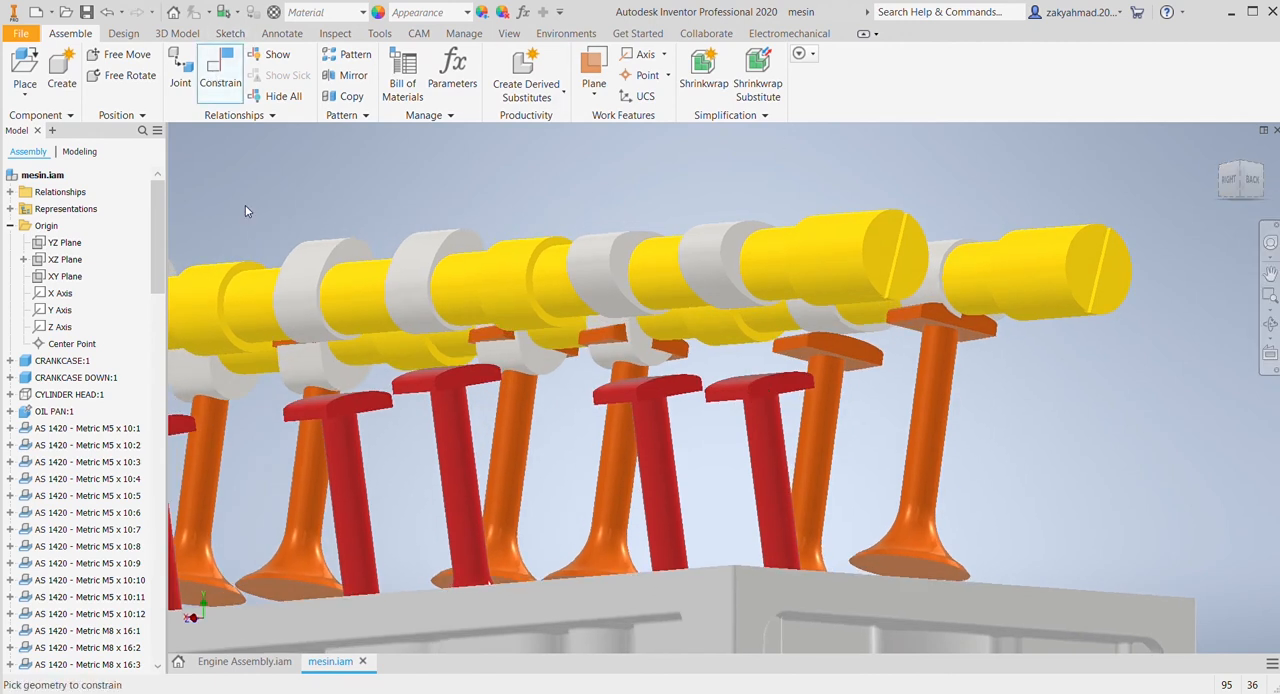
pyautogui.click(739, 379)
pyautogui.click(719, 297)
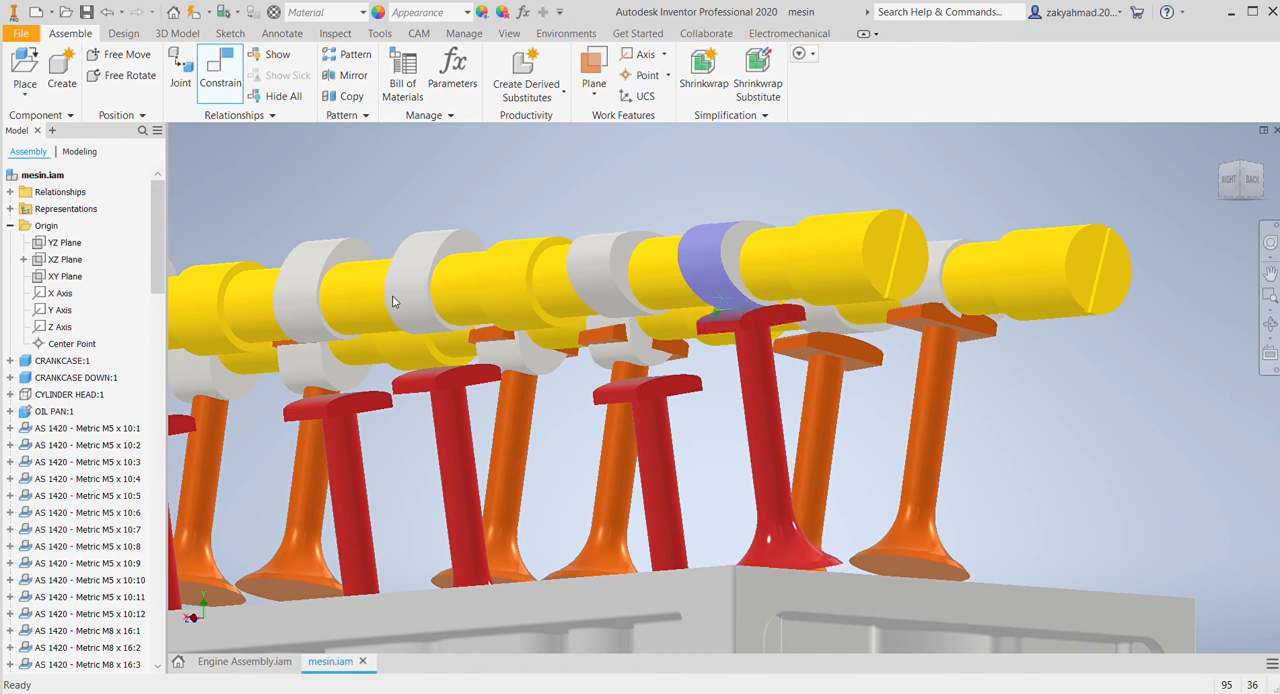
# Step: Constrain the top face of the pad on the second red valve from the flange end to its cam lobe's outer surface
pyautogui.press('c')
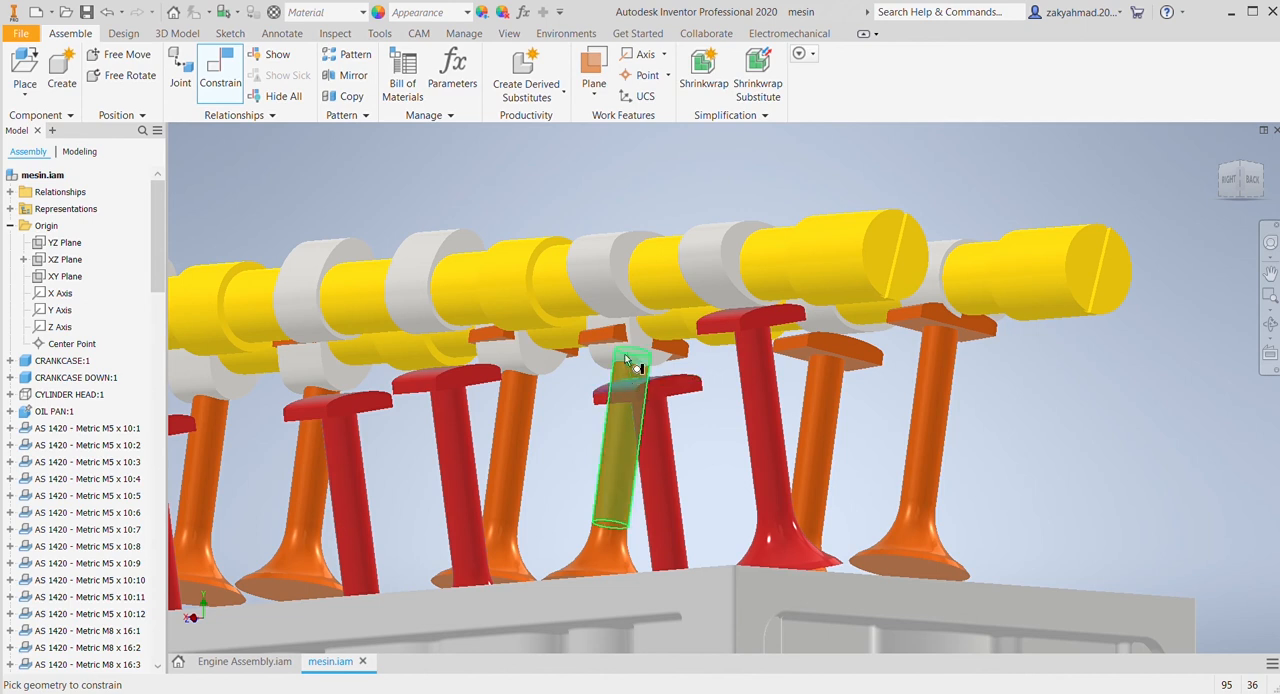
pyautogui.click(626, 360)
pyautogui.click(605, 320)
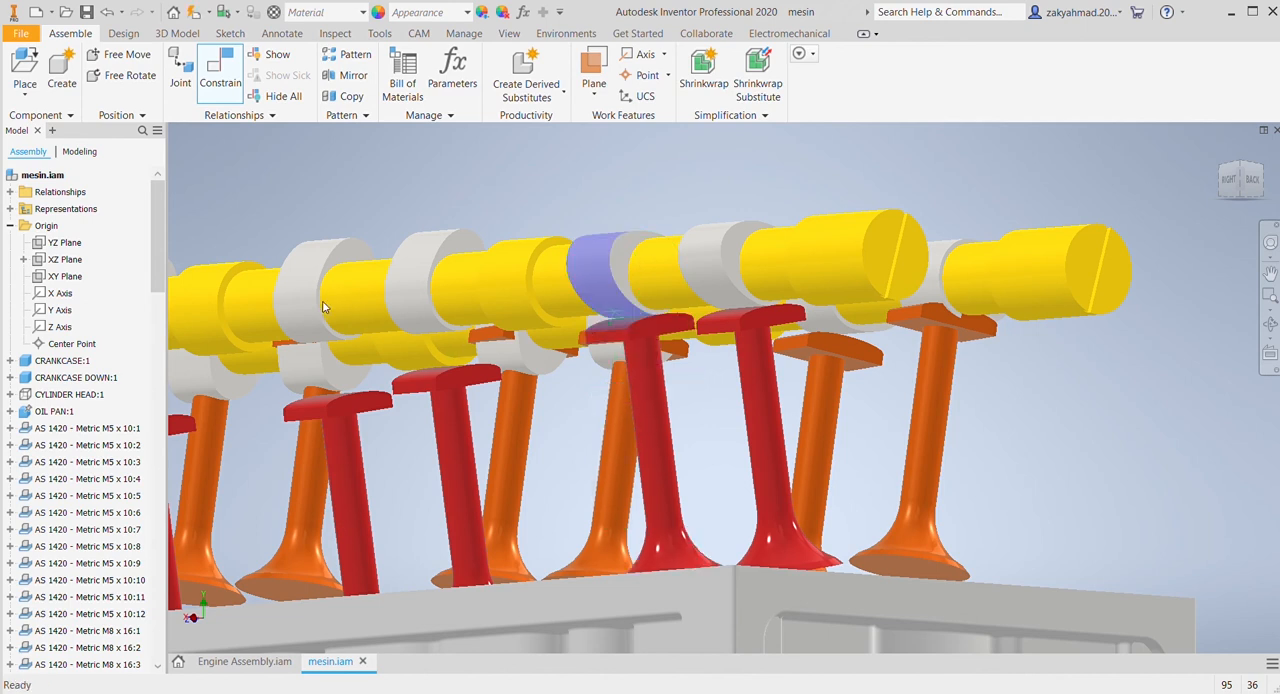
pyautogui.click(385, 305)
# Step: Constrain the pad top faces of the third and fourth red valves from the flange end to their cam lobes' outer surfaces
pyautogui.moveTo(682, 469); pyautogui.dragTo(888, 489, button='middle')
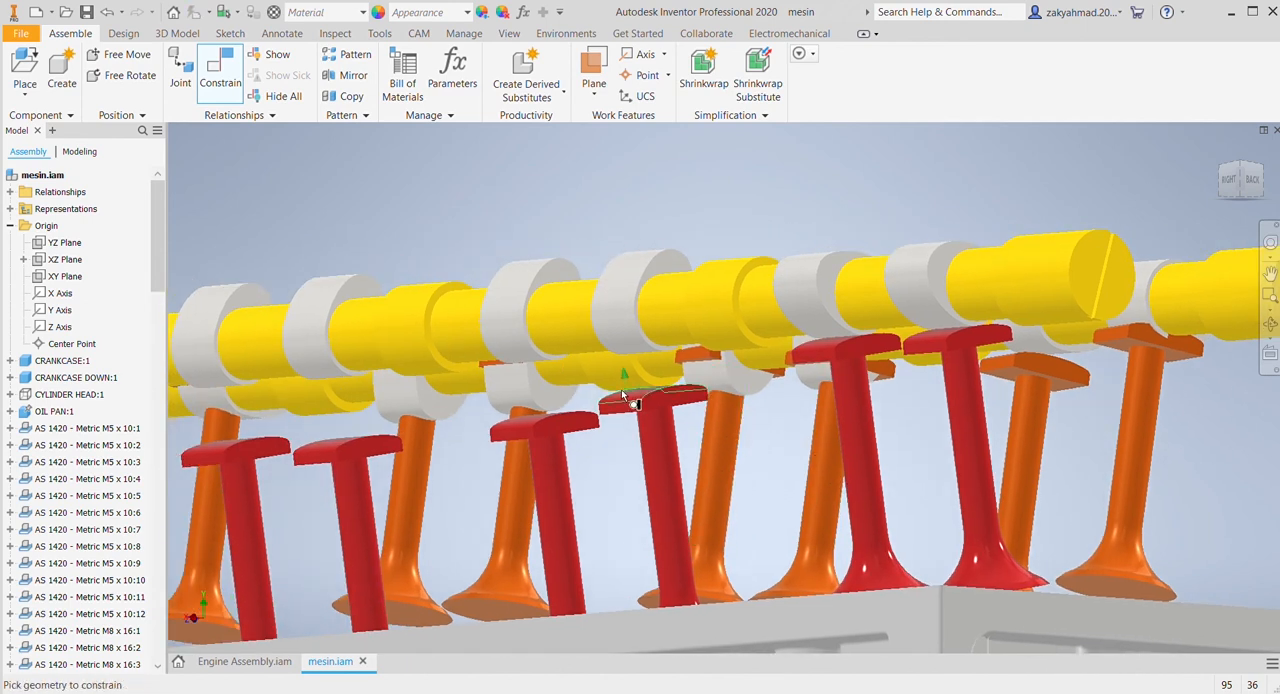
pyautogui.click(625, 400)
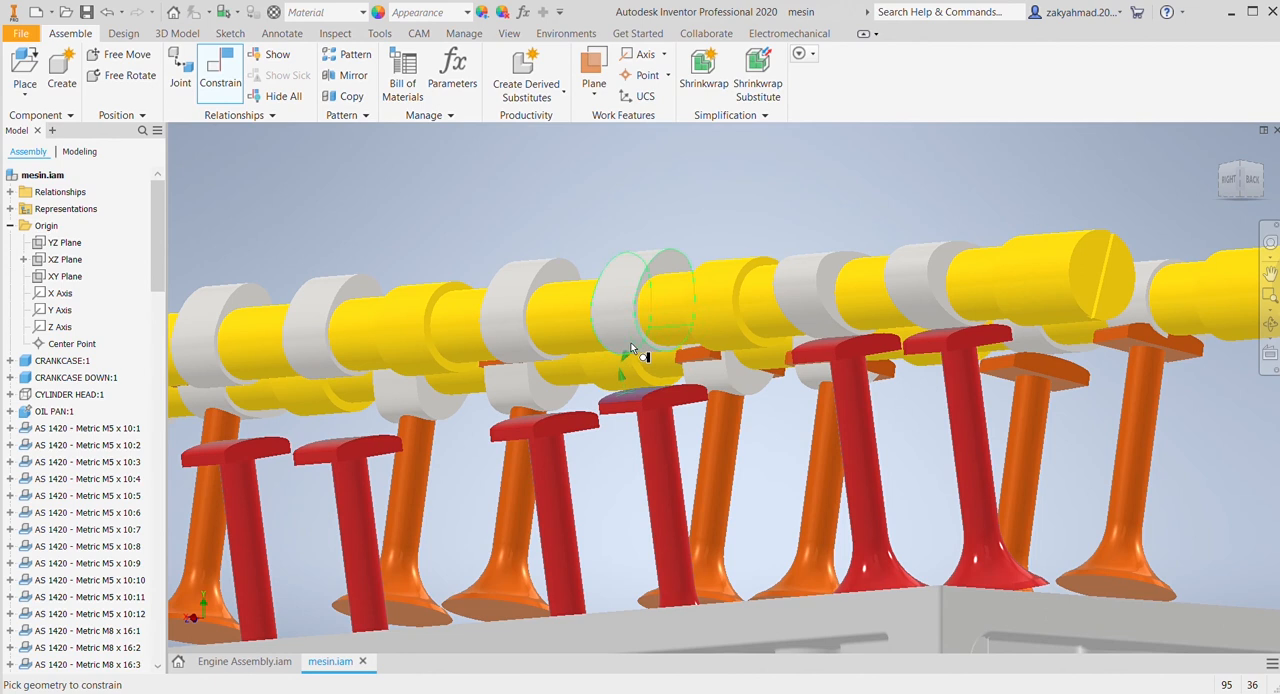
pyautogui.click(376, 305)
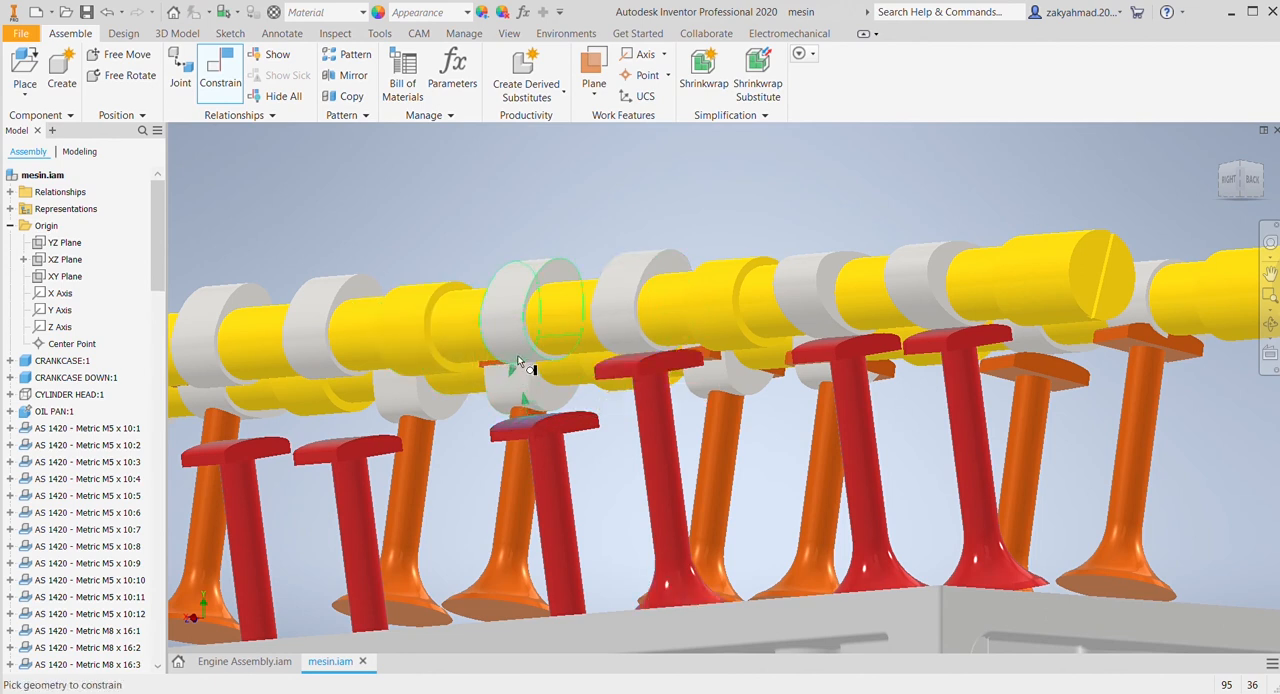
pyautogui.click(519, 364)
pyautogui.click(403, 309)
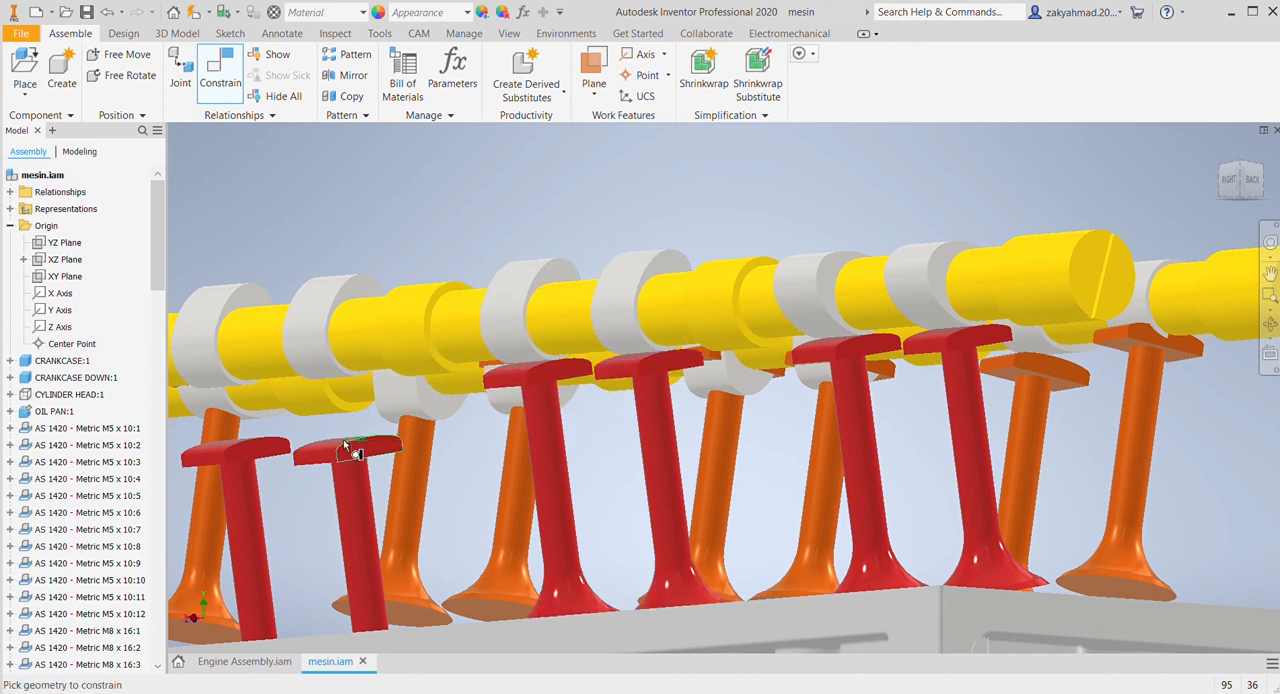
# Step: Constrain the pad top faces of the fifth and sixth red valves from the flange end to their cam lobes' outer surfaces
pyautogui.moveTo(371, 441); pyautogui.dragTo(646, 469, button='middle')
pyautogui.click(589, 396)
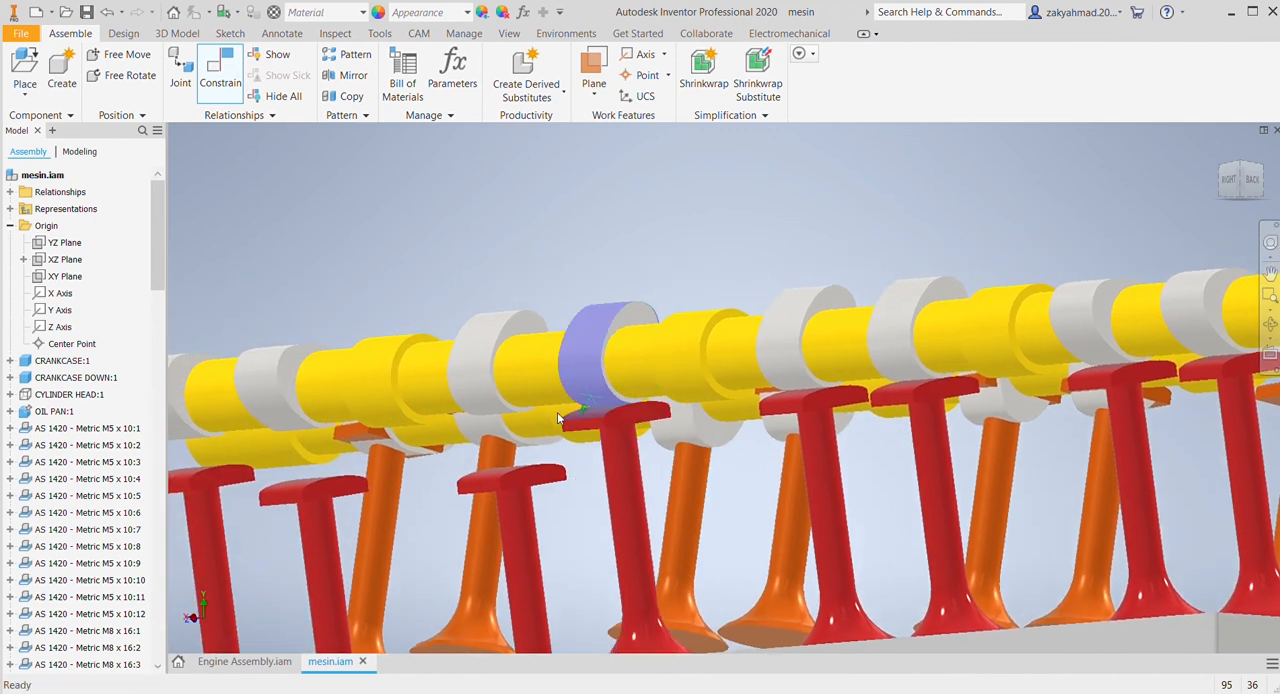
pyautogui.click(366, 304)
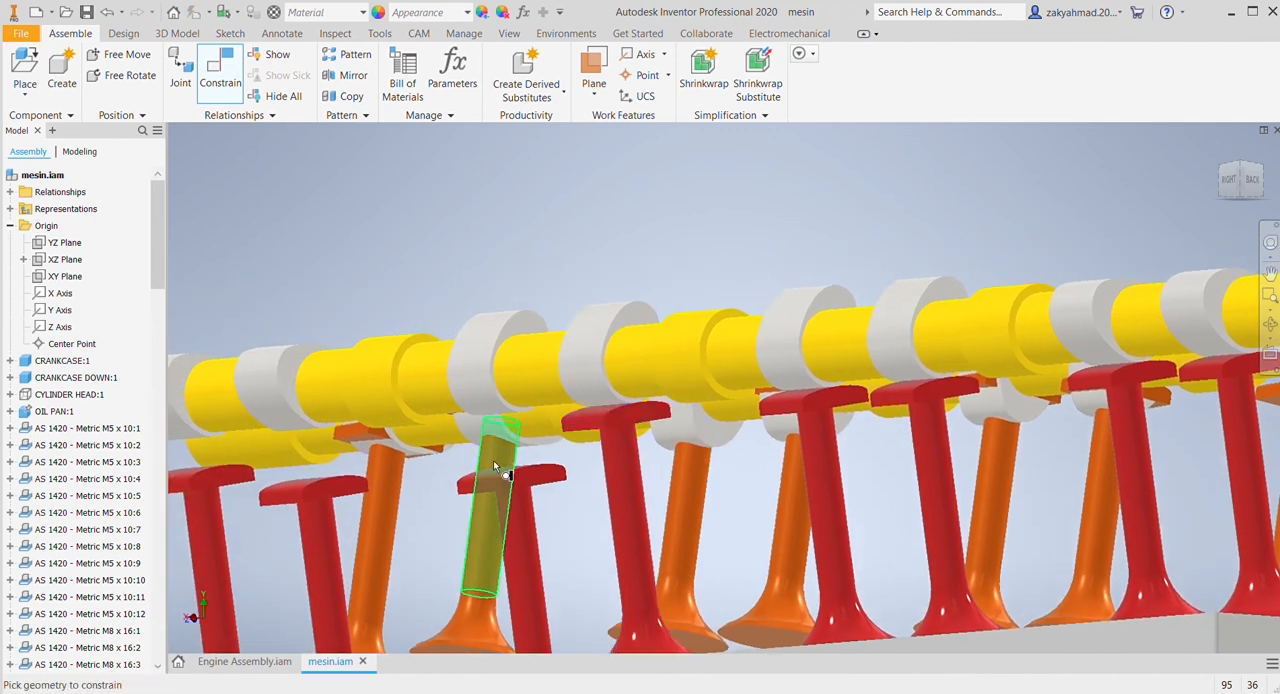
pyautogui.click(483, 414)
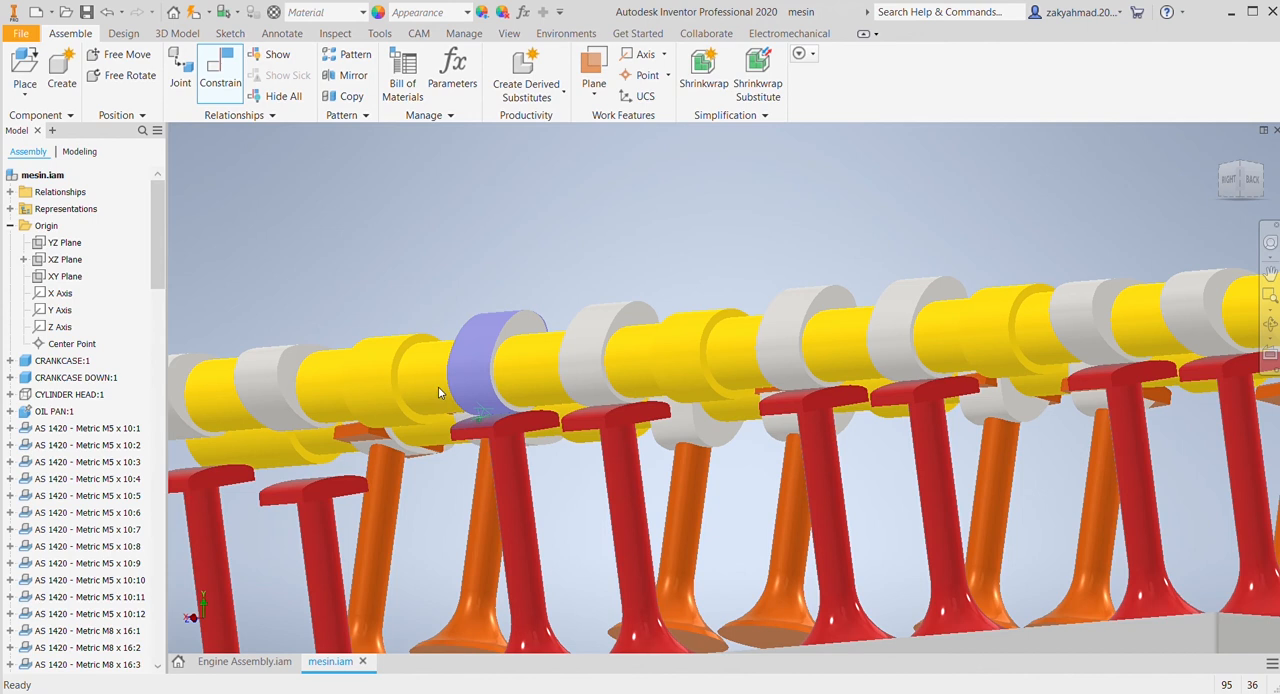
pyautogui.click(394, 302)
# Step: Try to constrain the top face of the pad on the seventh red valve from the flange end to its cam lobe
pyautogui.click(290, 488)
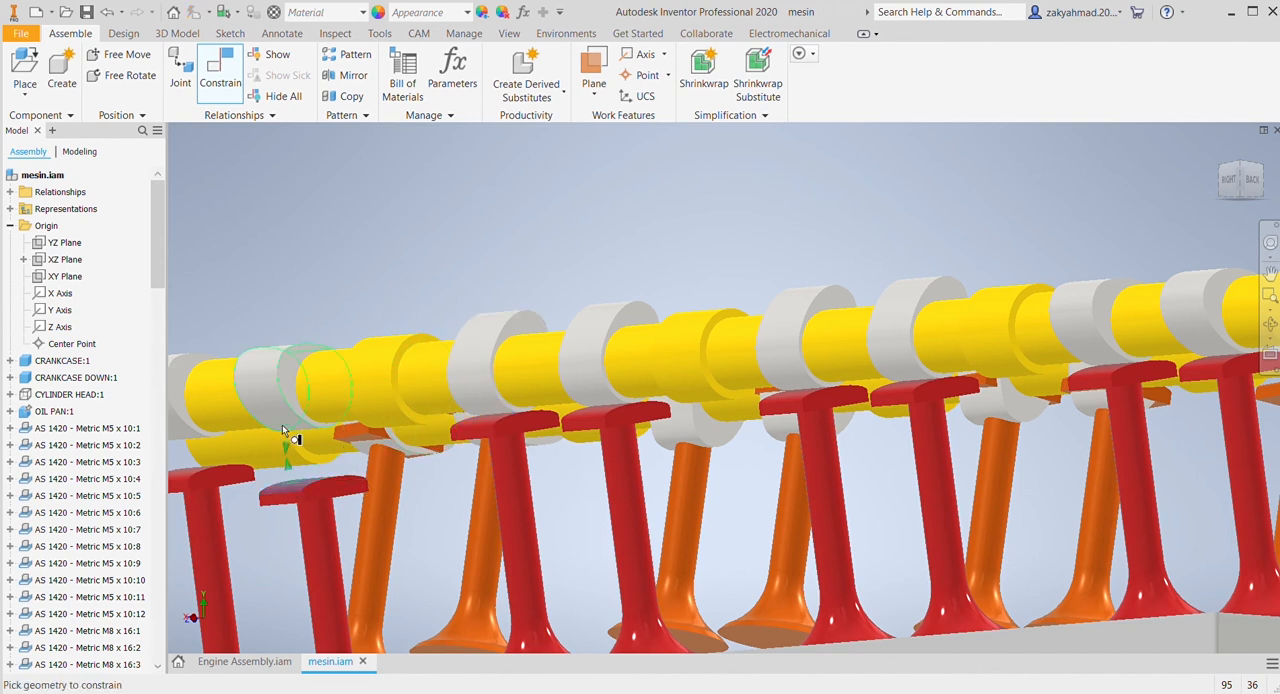
pyautogui.click(280, 430)
pyautogui.moveTo(280, 430); pyautogui.dragTo(529, 444, button='middle')
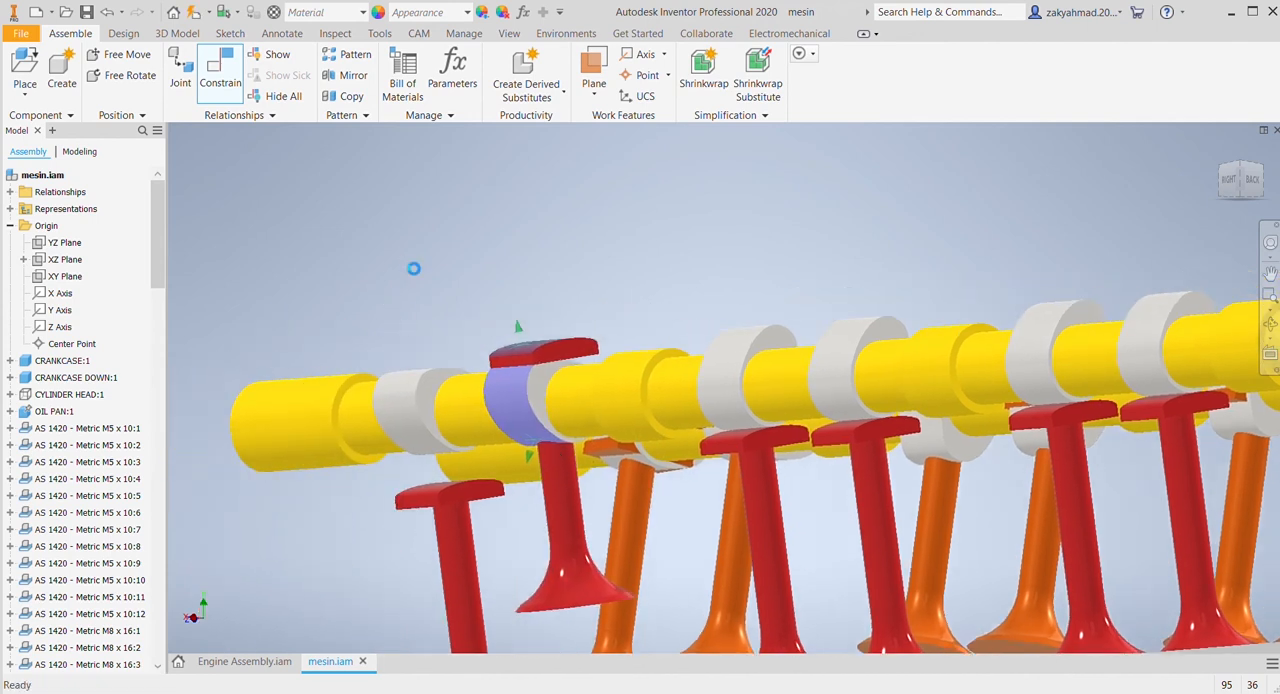
pyautogui.click(331, 306)
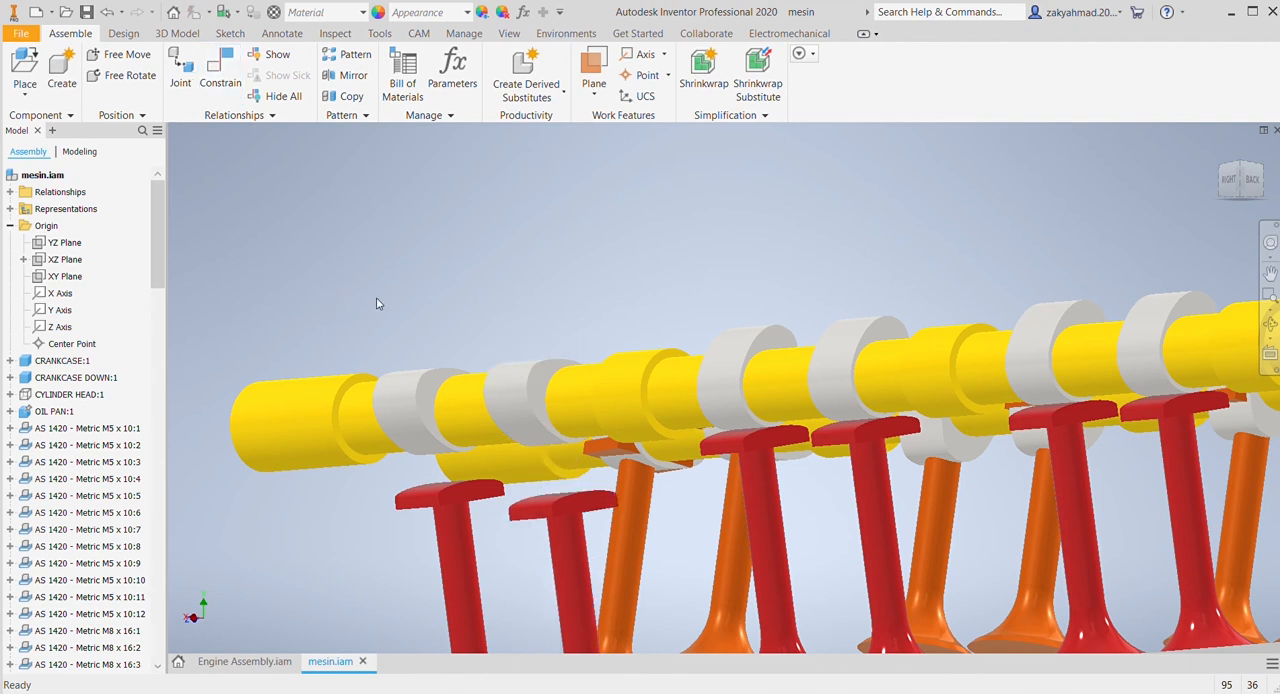
# Step: Try again to constrain the seventh red valve's pad top face to its cam lobe, and do the same for the eighth valve
pyautogui.click(221, 75)
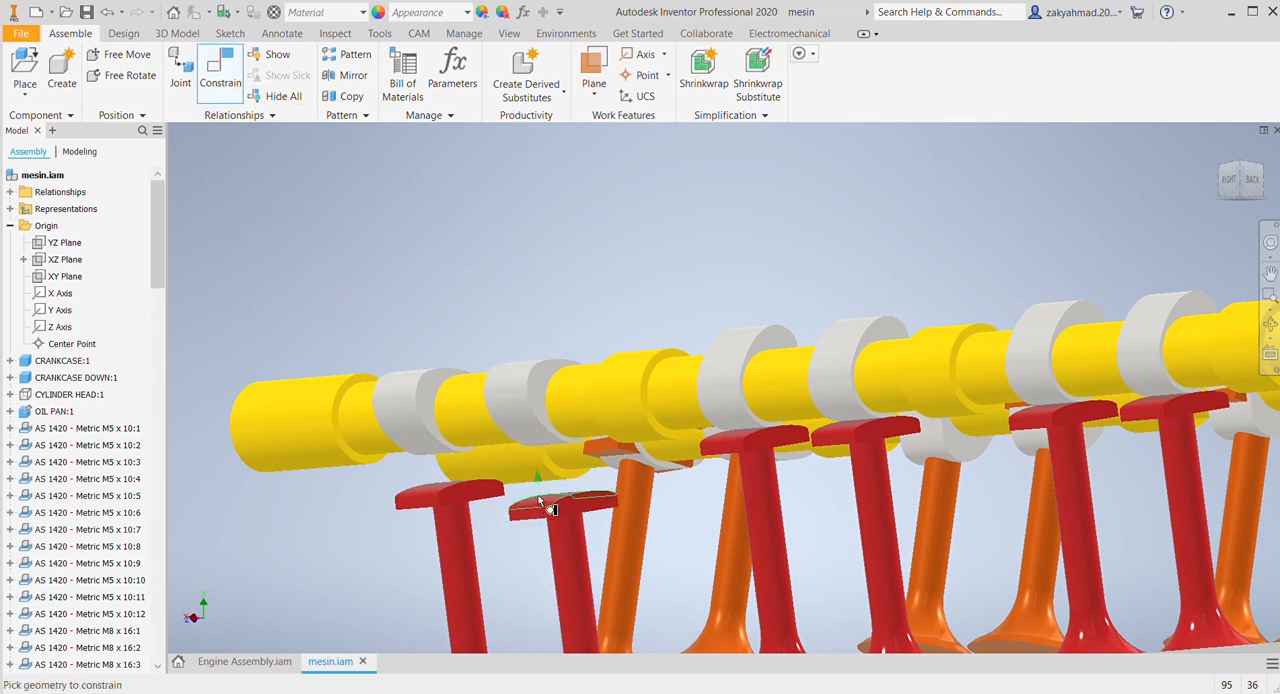
pyautogui.click(527, 444)
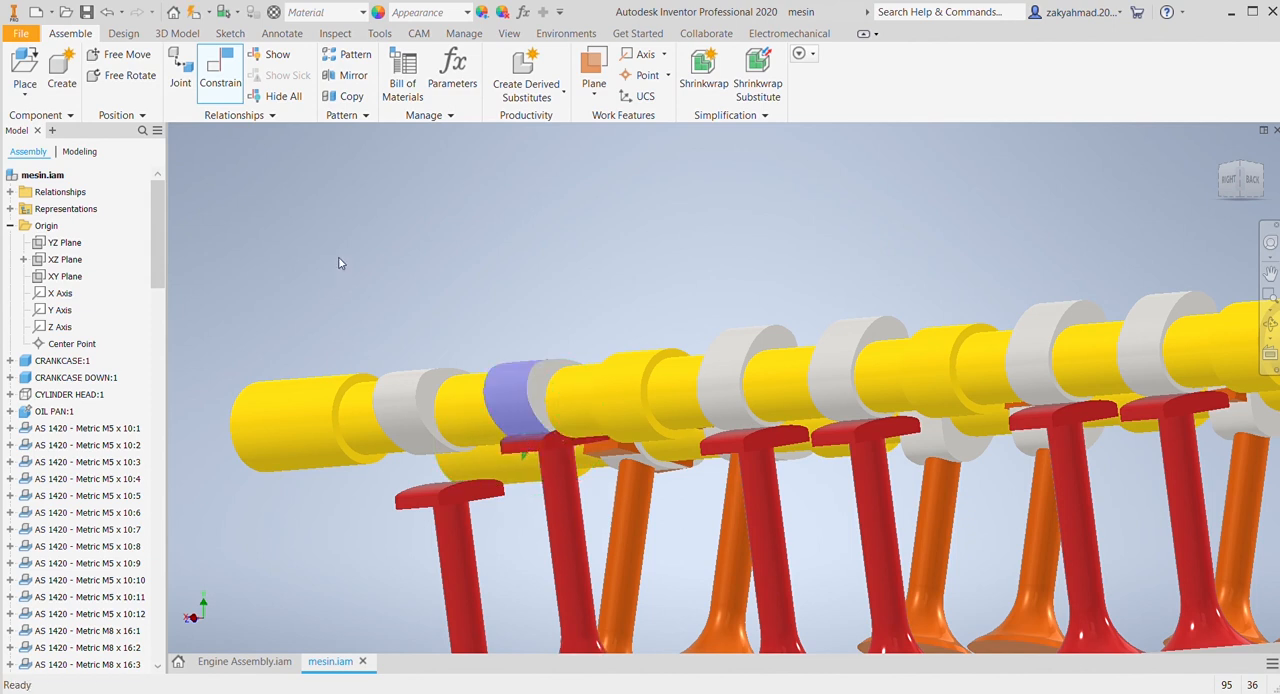
pyautogui.click(374, 298)
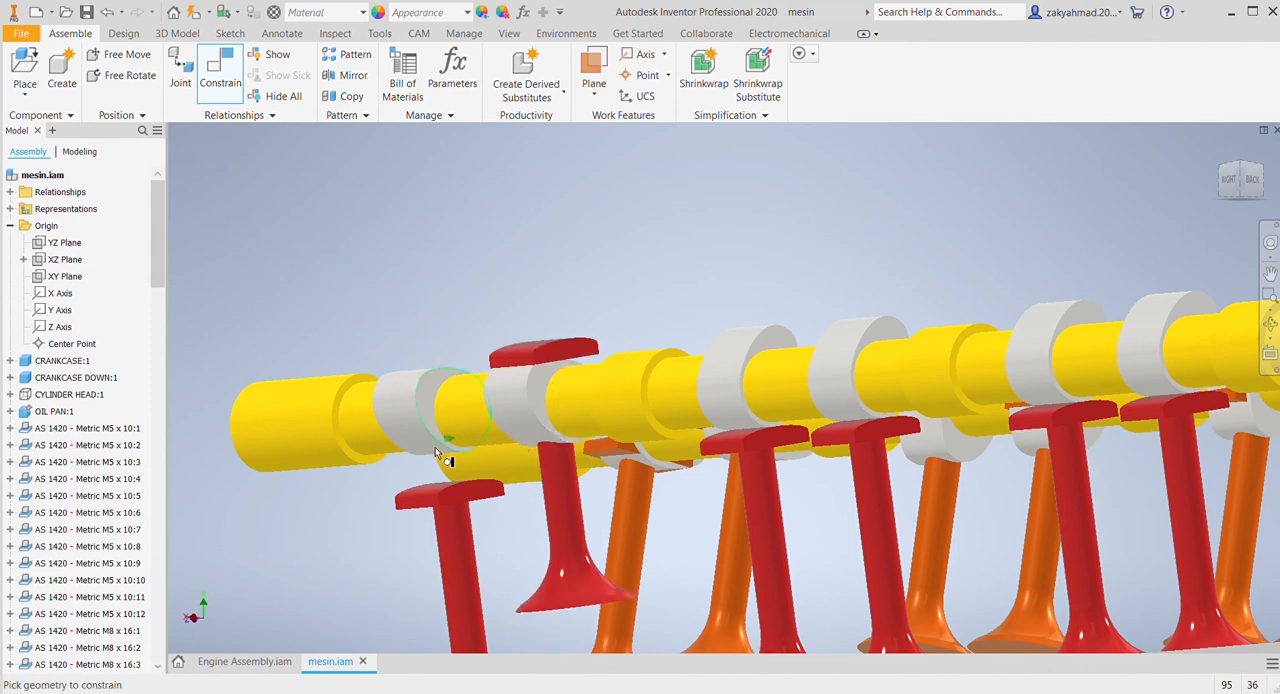
pyautogui.click(432, 492)
pyautogui.click(418, 448)
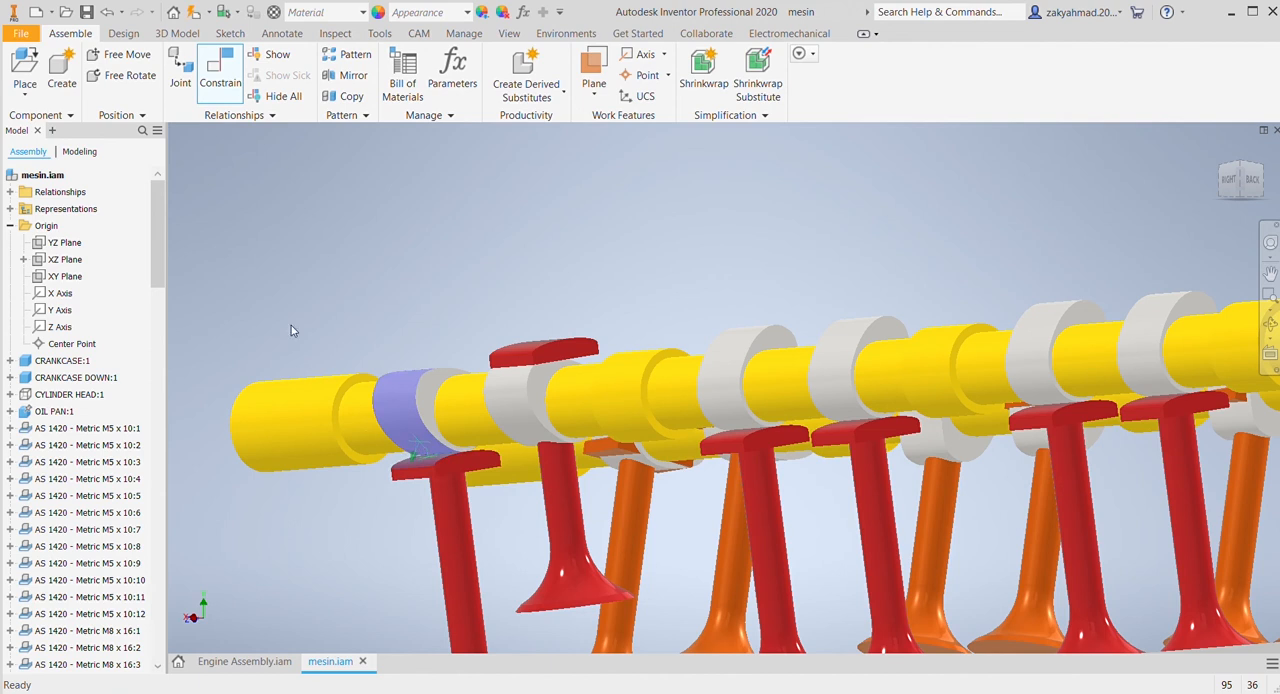
# Step: Select the crank's Drive:1 constraint, cancel the selection, and undo the cam lobe constraints on the last two red valves
pyautogui.scroll(-5, 612, 255)
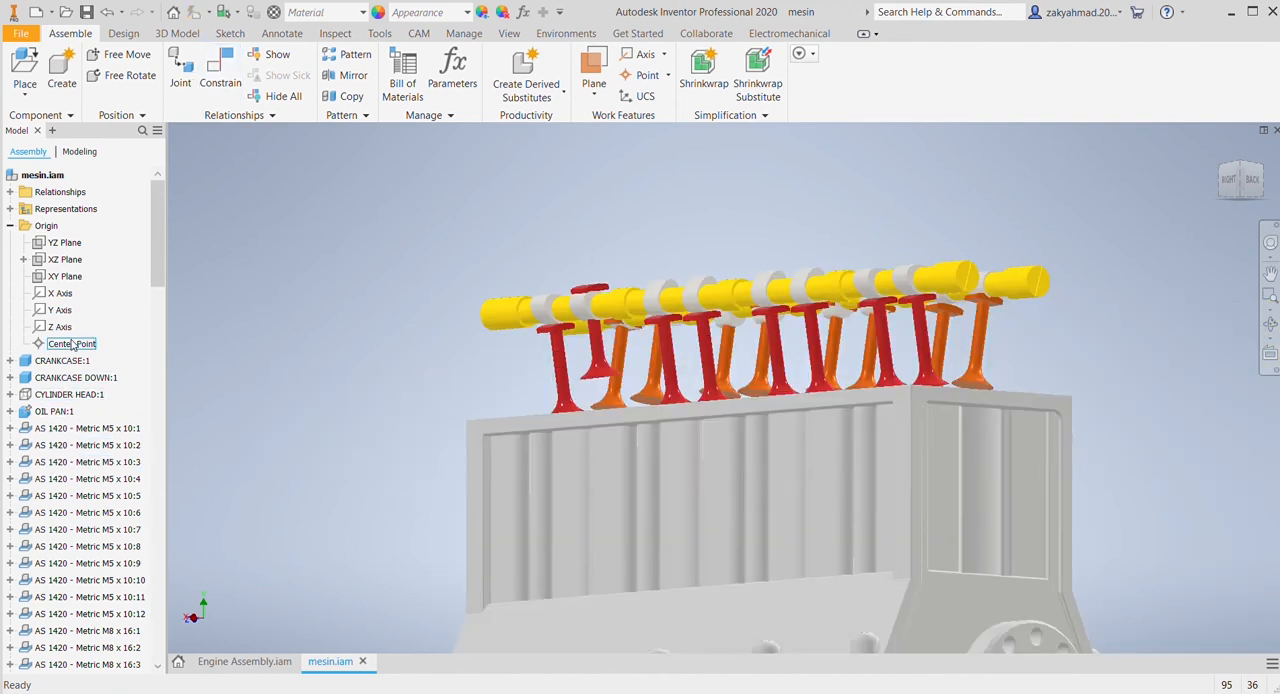
pyautogui.scroll(-4, 85, 404)
pyautogui.scroll(-6, 85, 404)
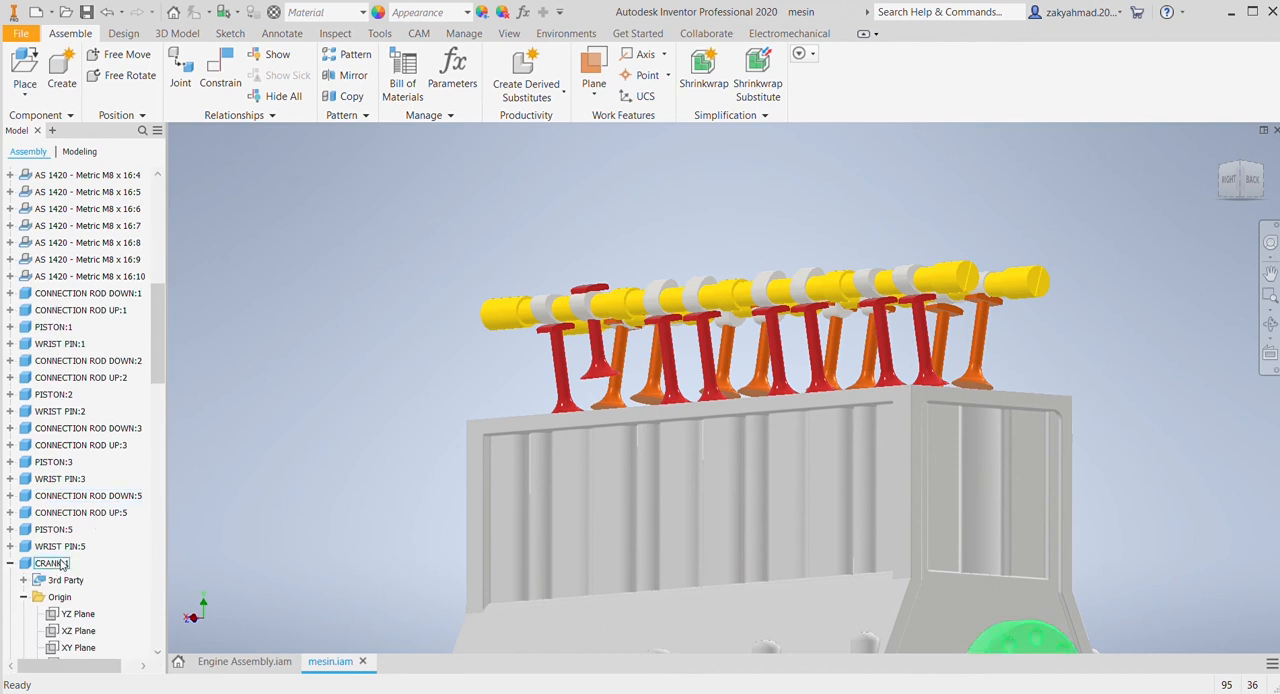
pyautogui.scroll(-3, 90, 565)
pyautogui.scroll(-1, 97, 566)
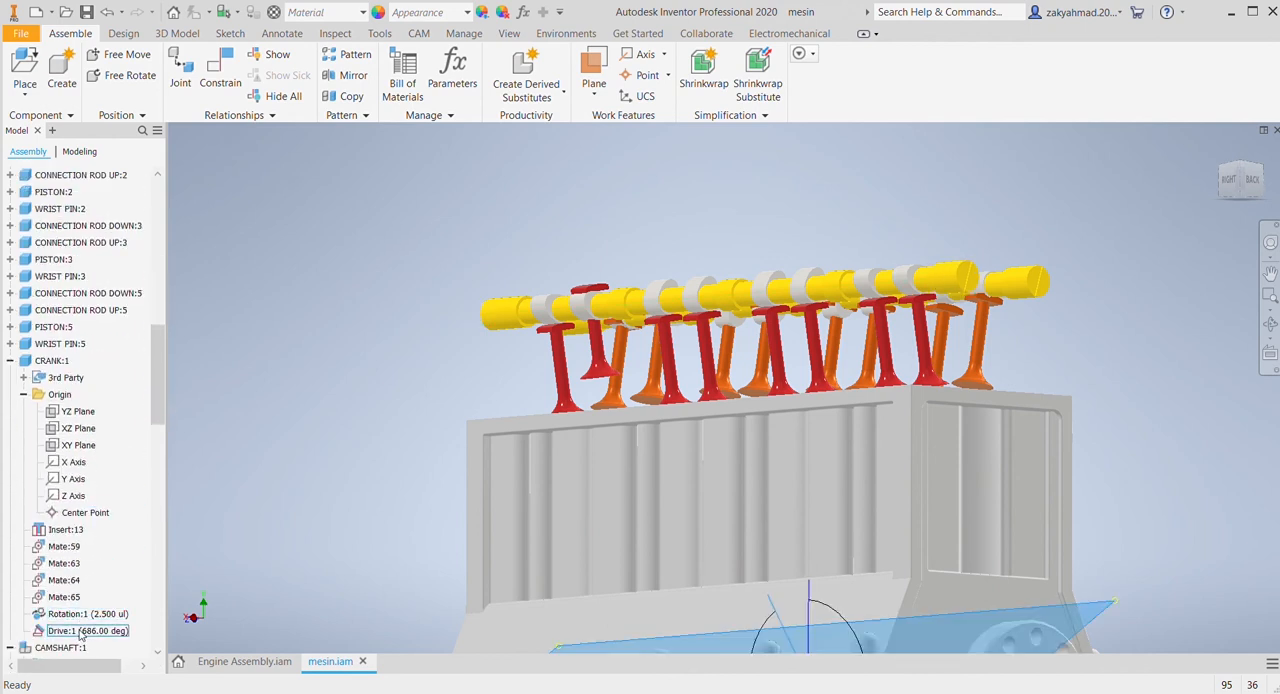
pyautogui.click(81, 631)
pyautogui.press('Escape')
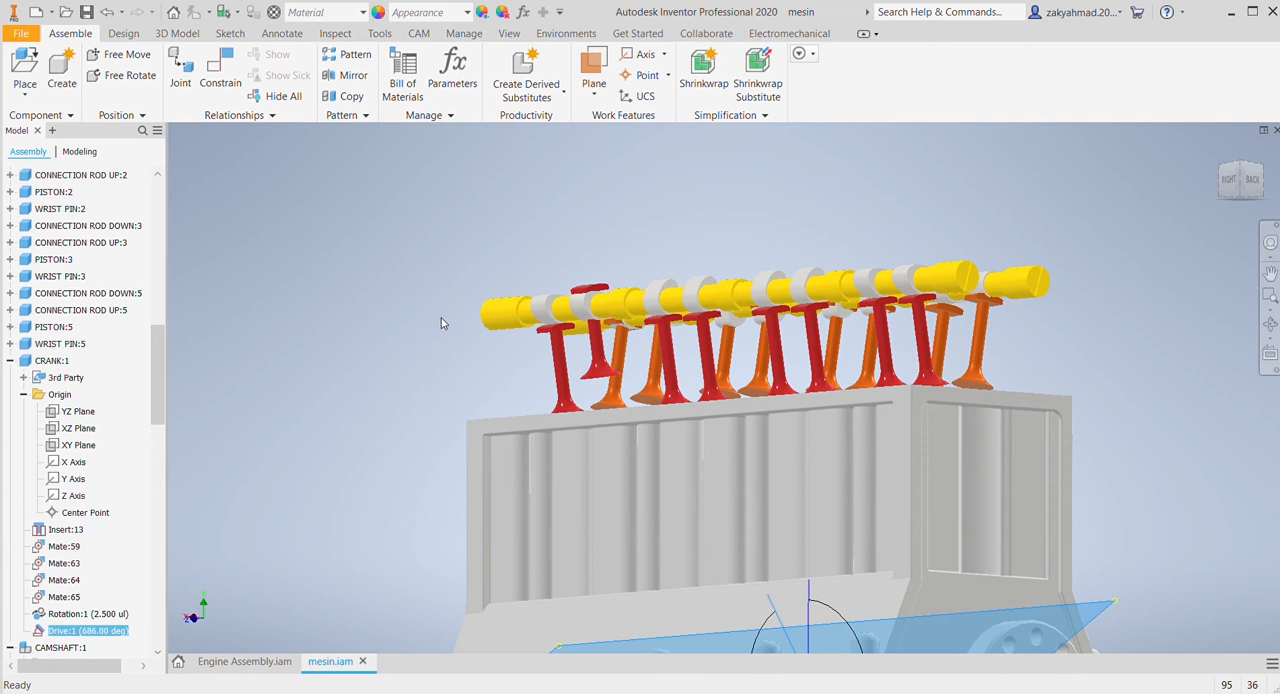
pyautogui.hotkey('ctrl', 'z')
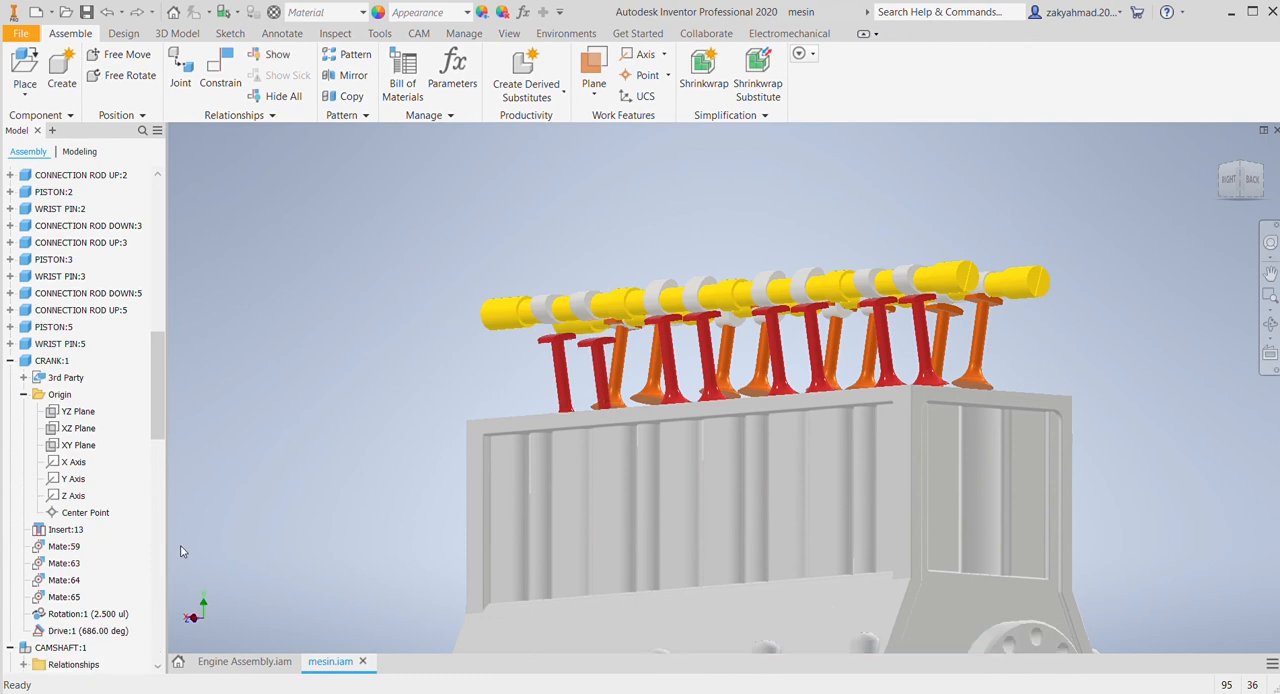
# Step: Set the crank's Drive:1 constraint angle to 180 deg
pyautogui.click(90, 614)
pyautogui.click(76, 631)
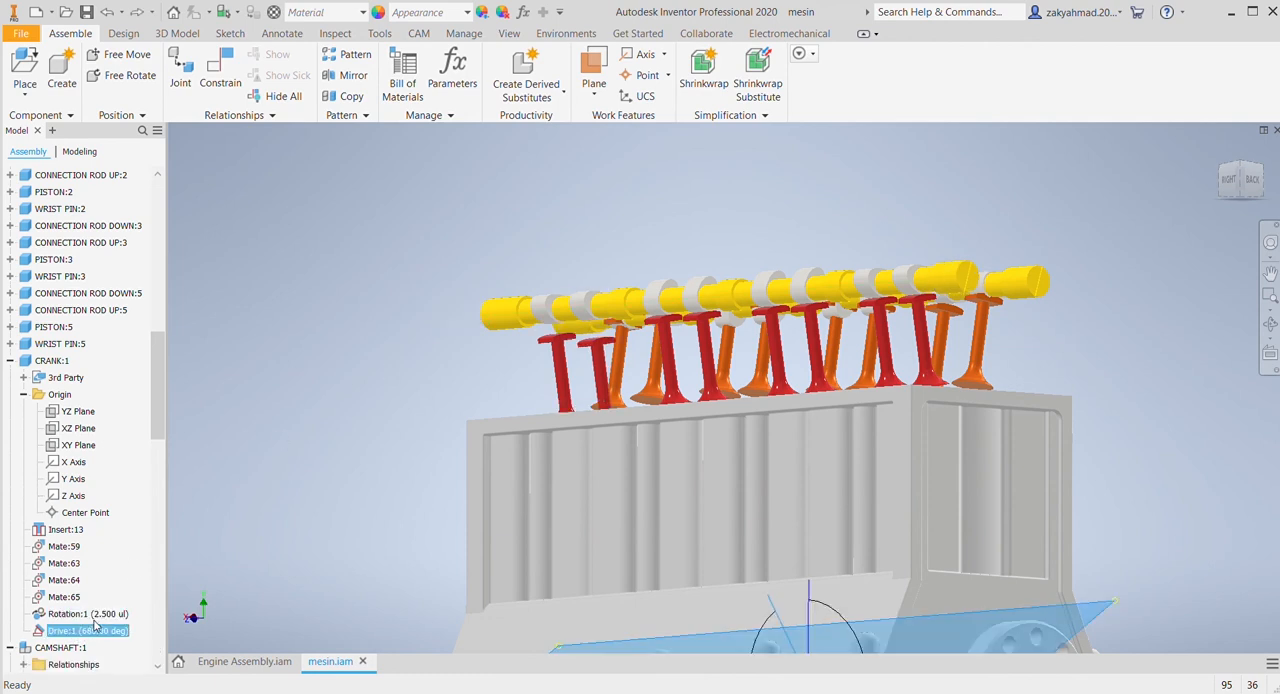
pyautogui.press('Escape')
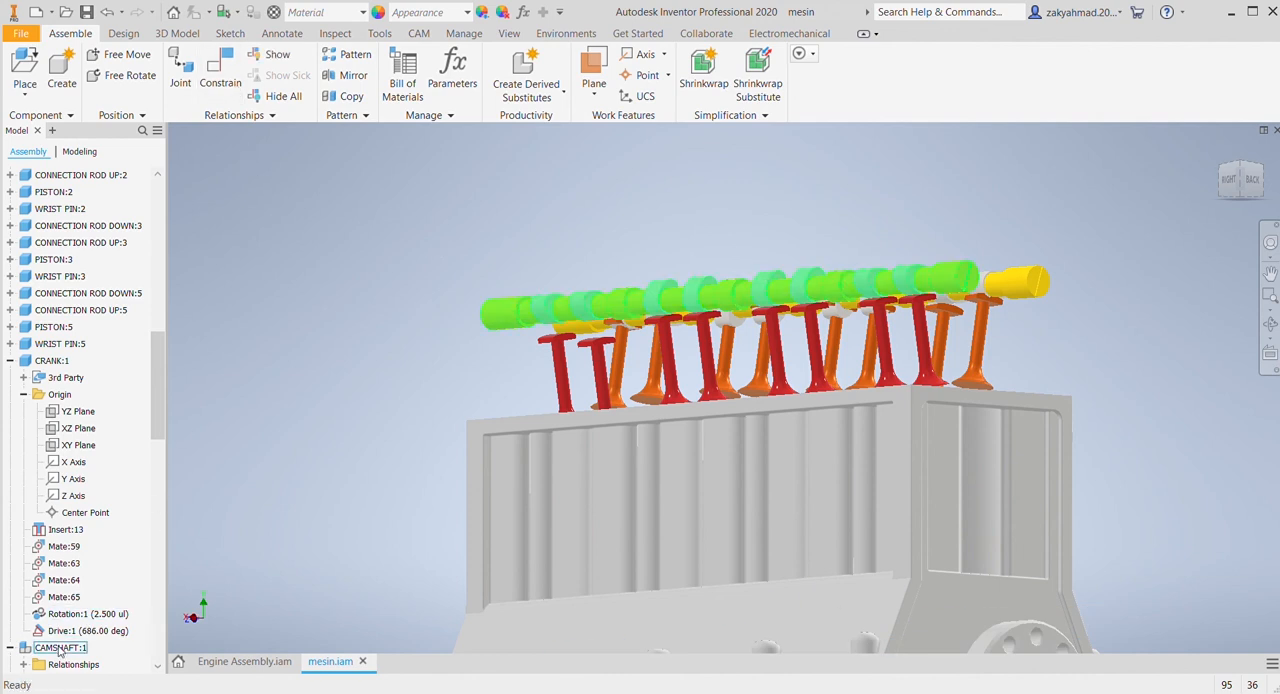
pyautogui.click(100, 632)
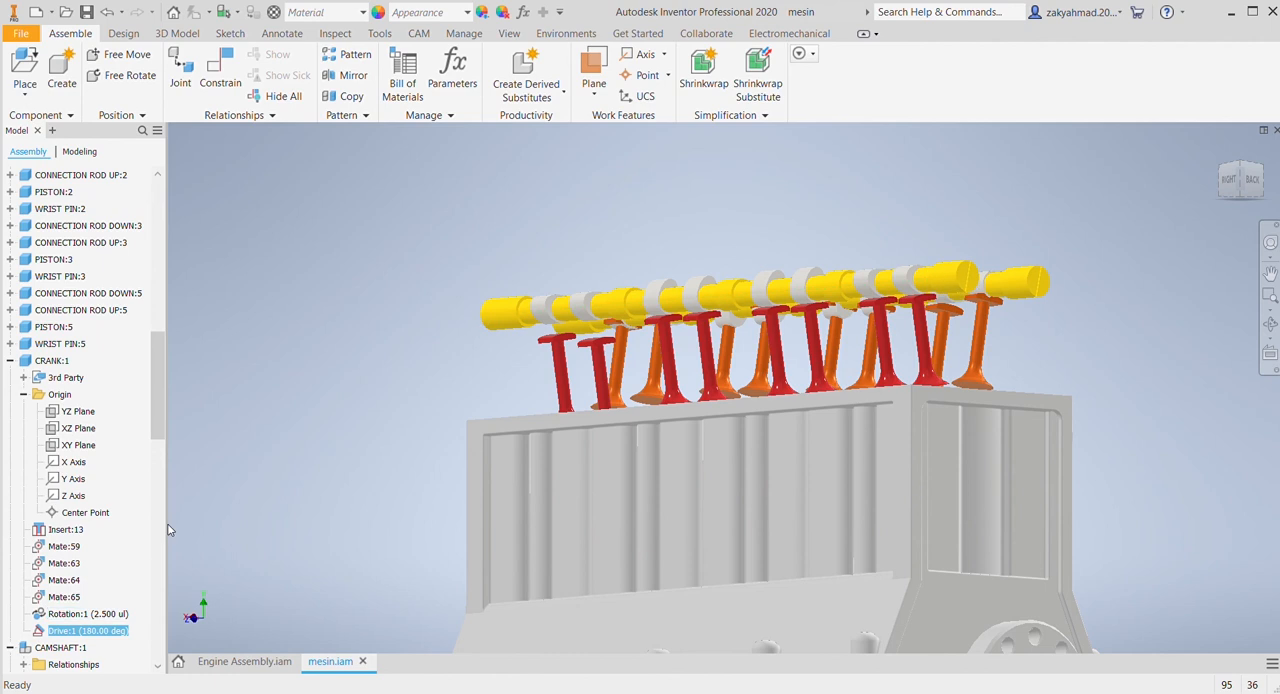
pyautogui.click(280, 519)
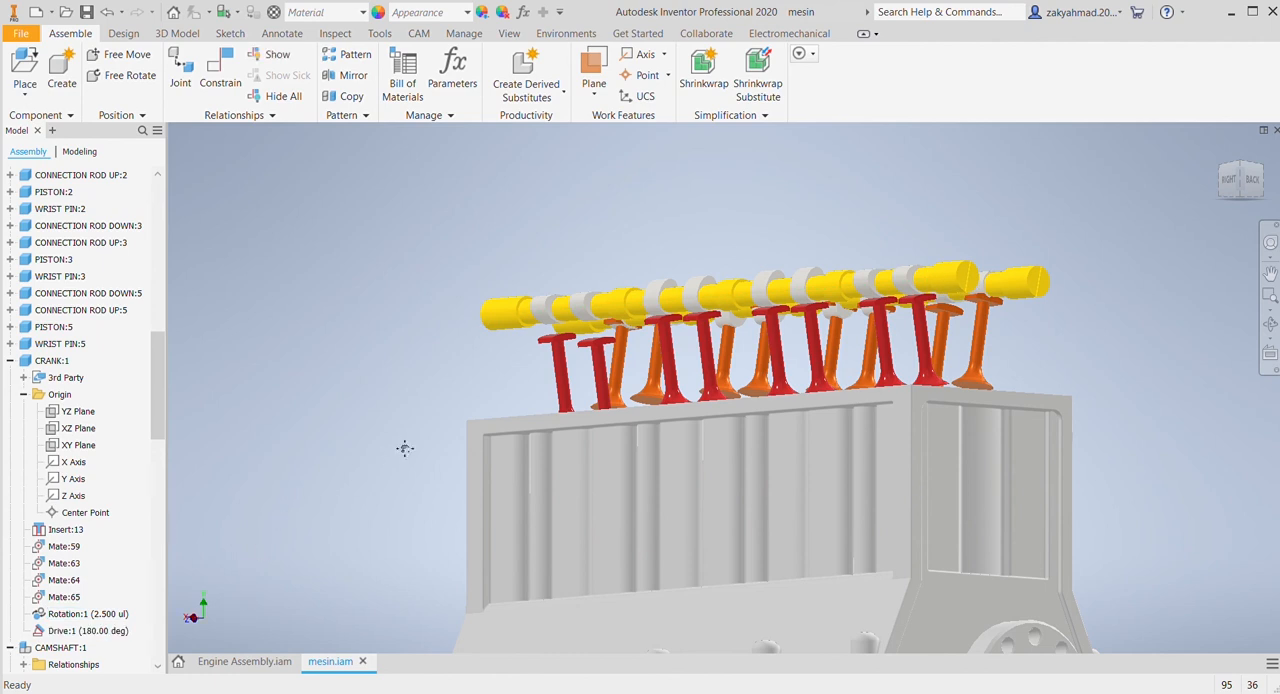
# Step: Constrain the pad top faces of the seventh and eighth red valves from the flange end to their cam lobes' outer surfaces
pyautogui.moveTo(404, 449); pyautogui.dragTo(372, 461, button='middle')
pyautogui.scroll(-3, 382, 419)
pyautogui.moveTo(407, 369); pyautogui.dragTo(342, 414, button='middle')
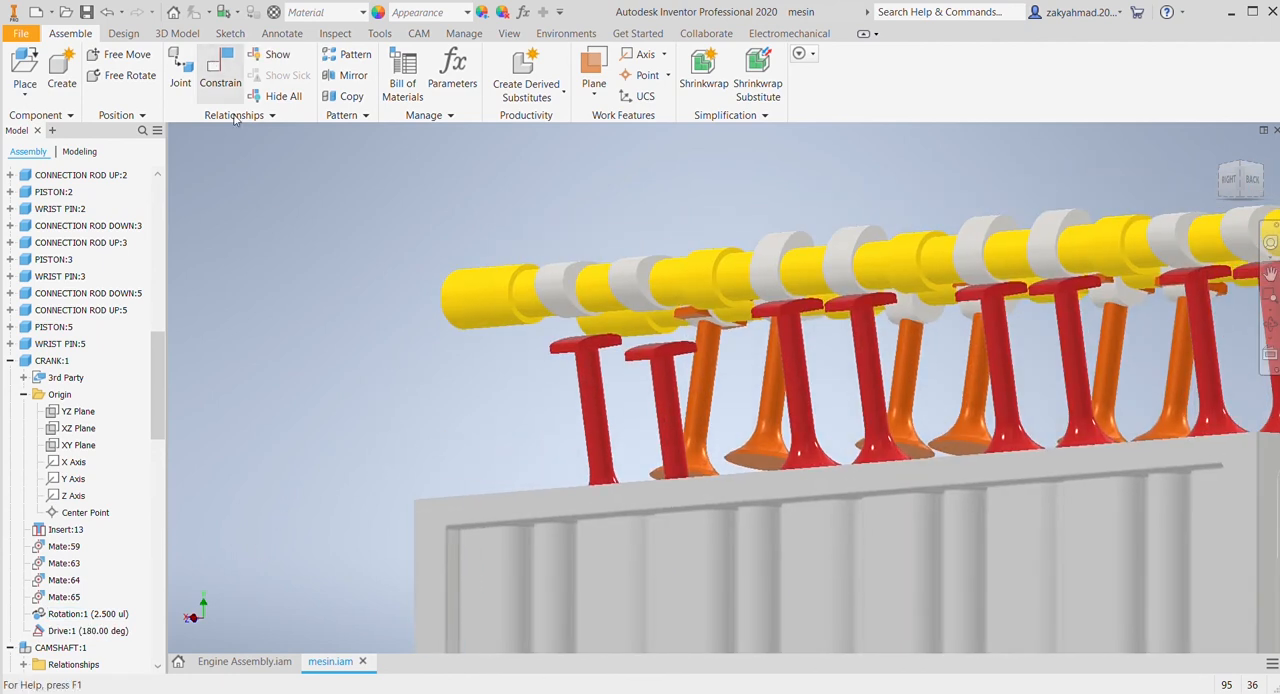
pyautogui.click(220, 70)
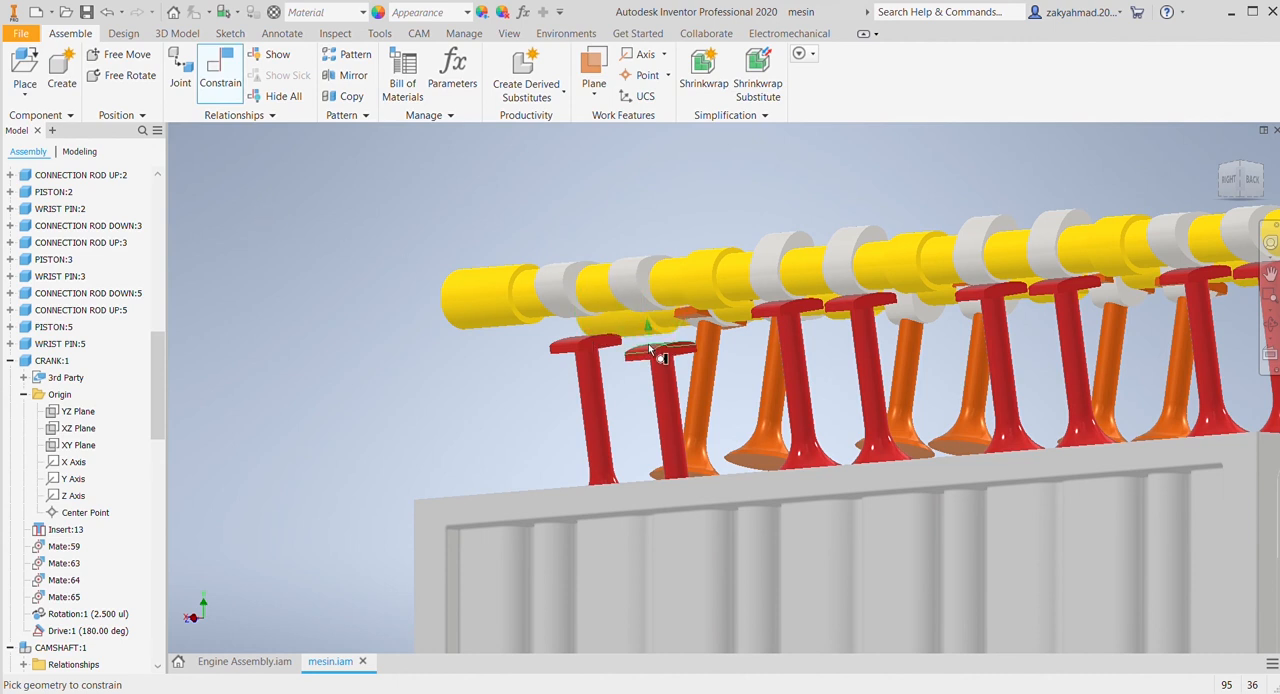
pyautogui.click(641, 306)
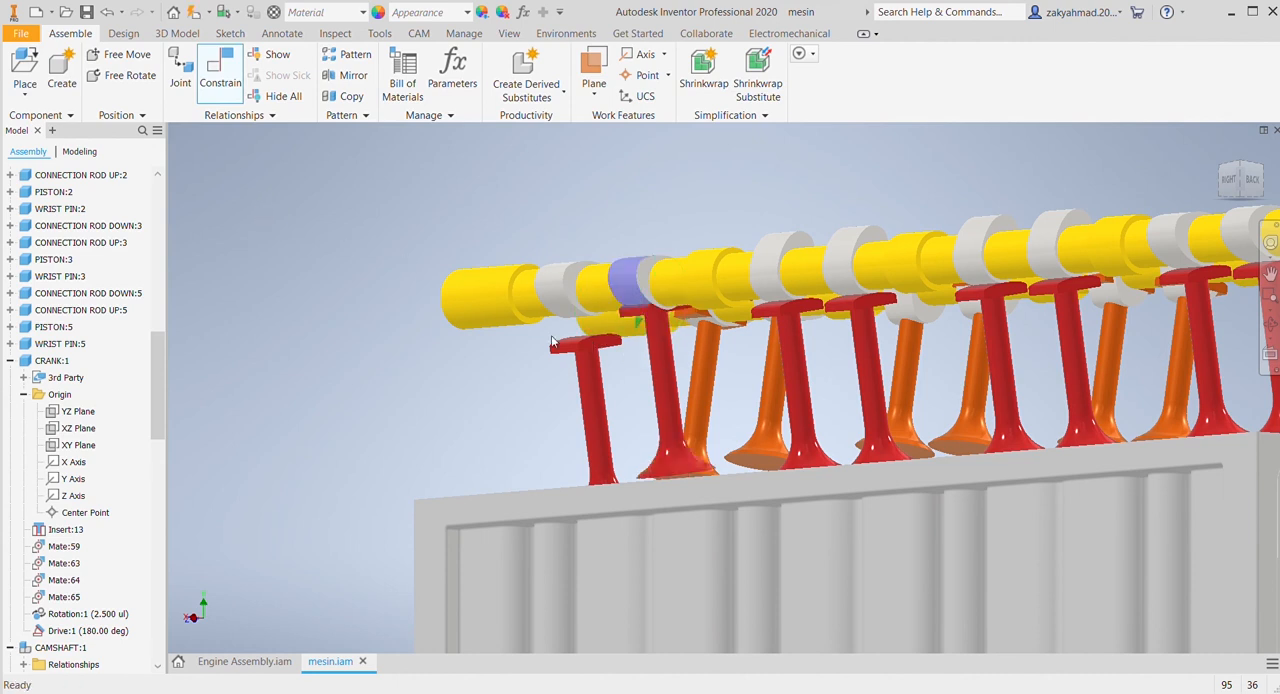
pyautogui.click(343, 255)
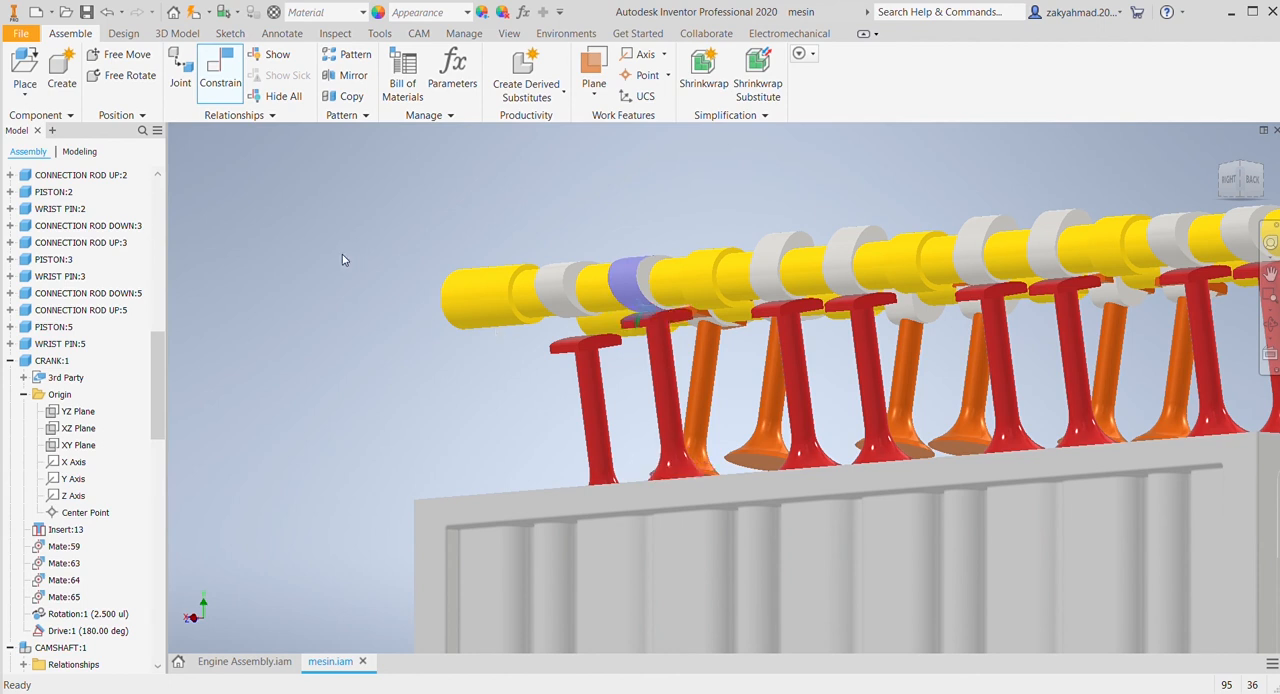
pyautogui.click(380, 297)
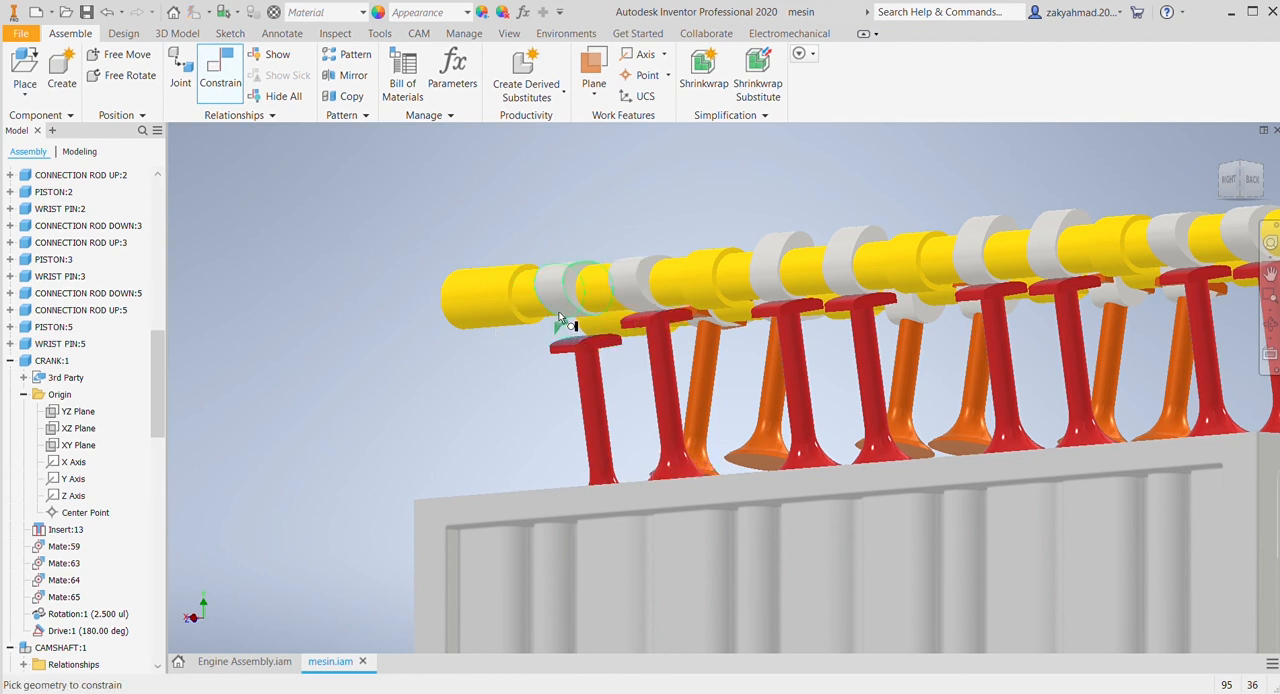
pyautogui.click(560, 316)
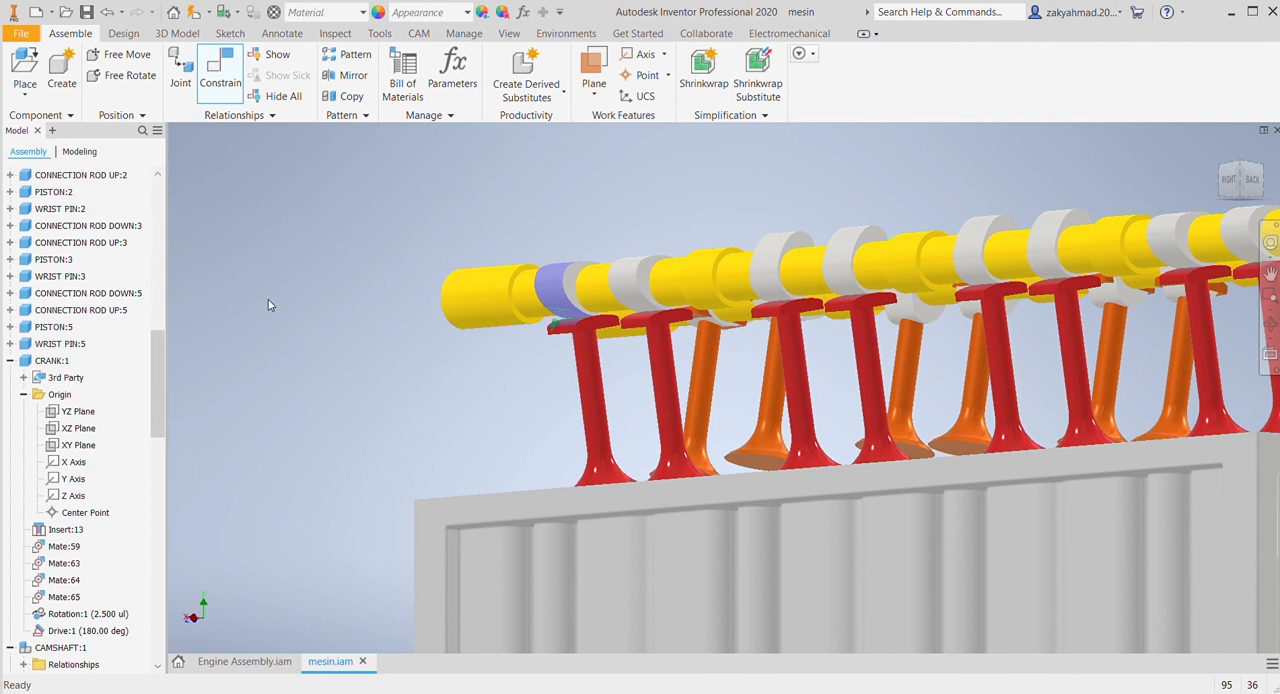
# Step: Drive the crank's Drive:1 constraint to 396 deg to turn the camshafts
pyautogui.scroll(-3, 423, 408)
pyautogui.click(88, 630)
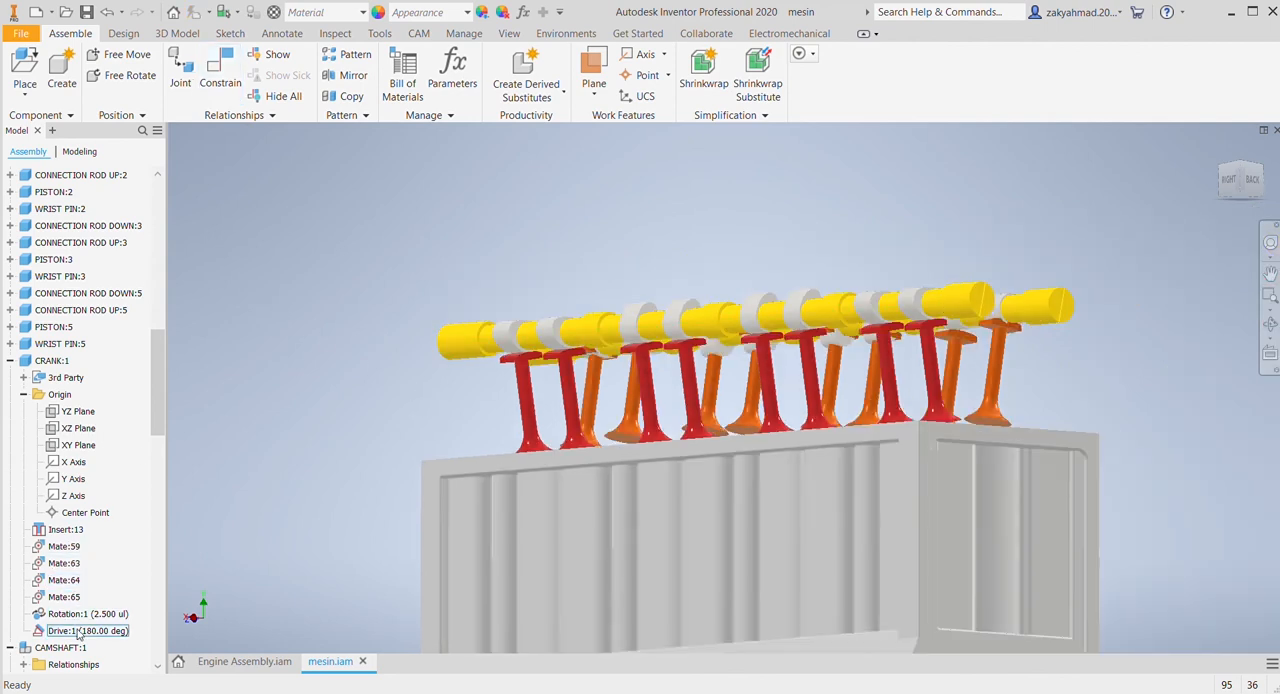
pyautogui.click(254, 314)
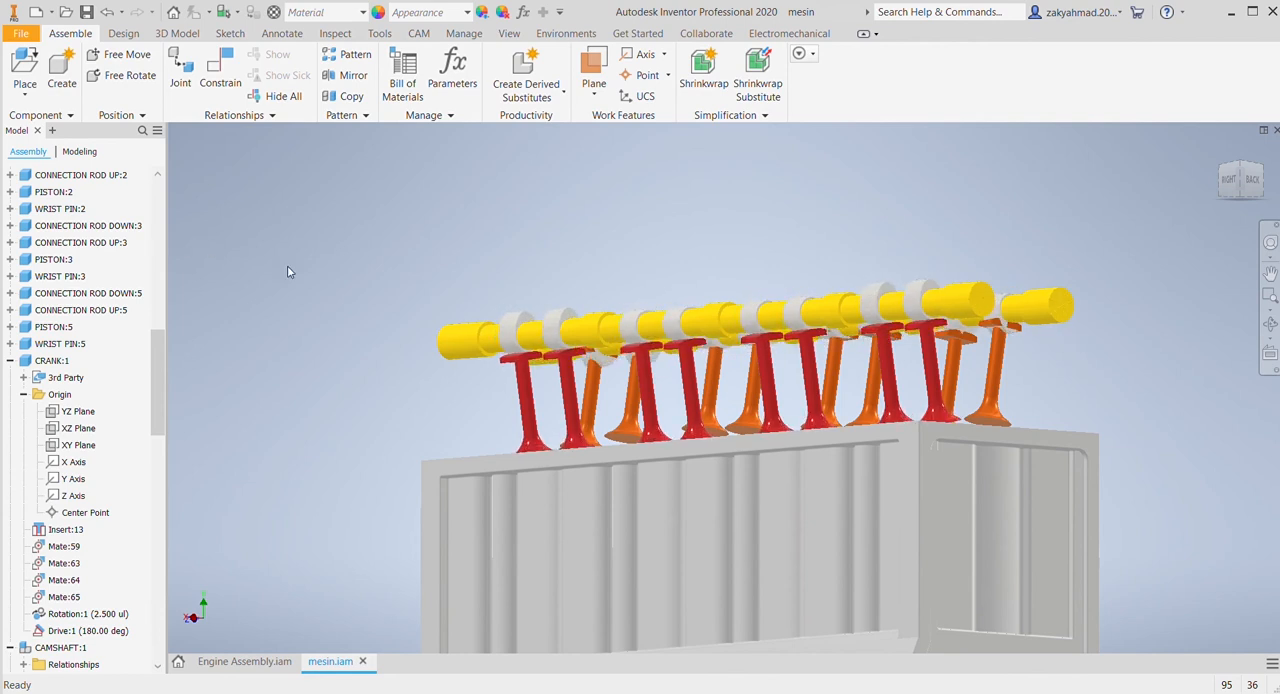
# Step: Pull the first three orange valves from the flange end down, clear of their cam lobes
pyautogui.click(1265, 170)
pyautogui.moveTo(829, 309); pyautogui.dragTo(730, 475, button='middle')
pyautogui.scroll(-5, 740, 427)
pyautogui.scroll(-8, 740, 427)
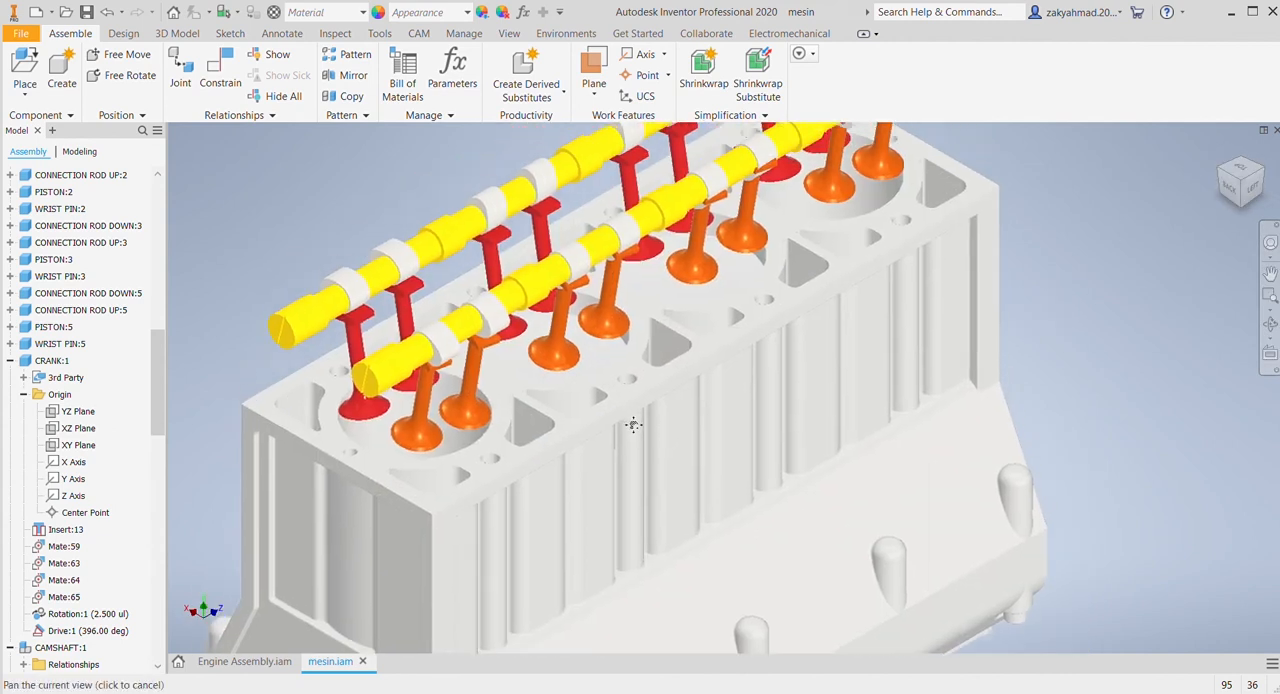
pyautogui.moveTo(632, 432); pyautogui.dragTo(694, 424, button='middle')
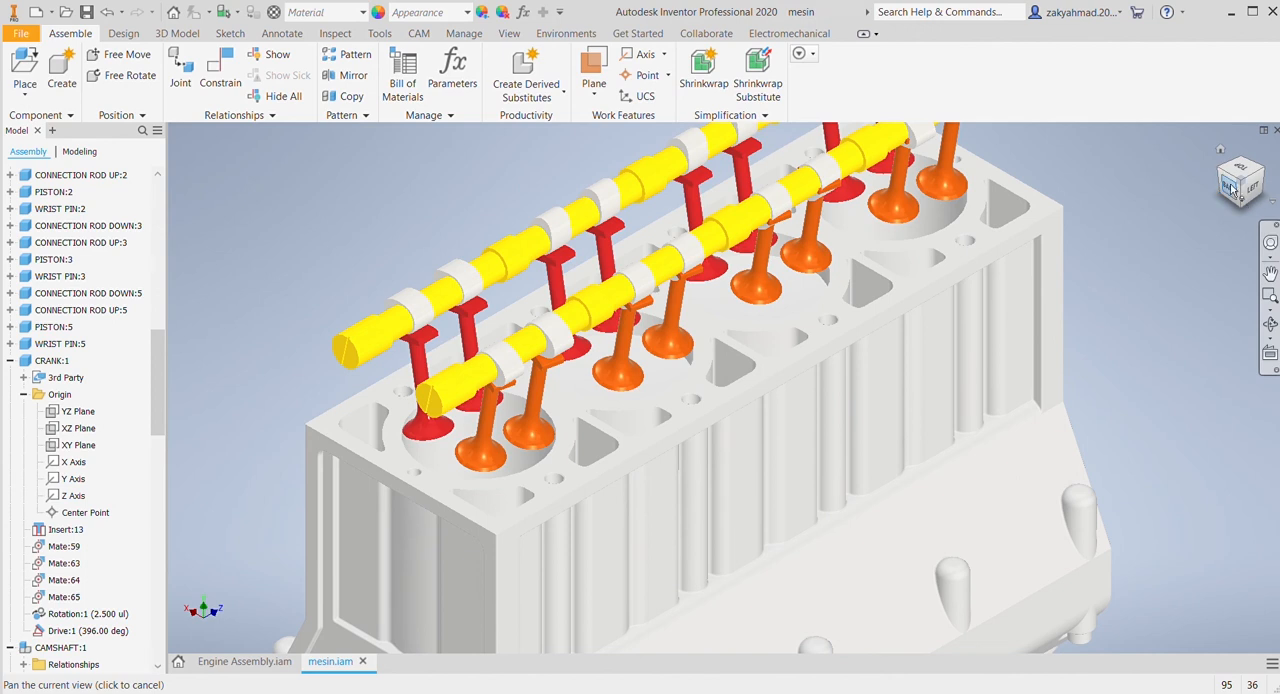
pyautogui.scroll(-3, 629, 383)
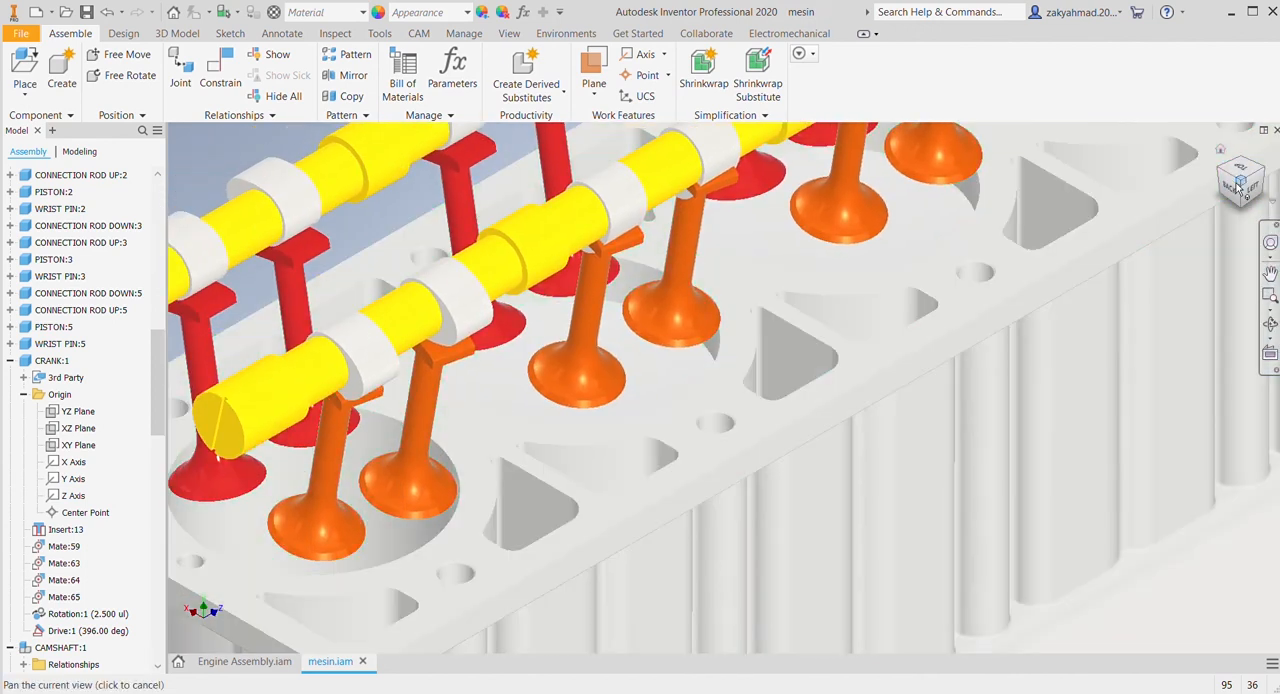
pyautogui.moveTo(1247, 188); pyautogui.dragTo(1246, 166)
pyautogui.moveTo(1002, 214); pyautogui.dragTo(996, 212, button='middle')
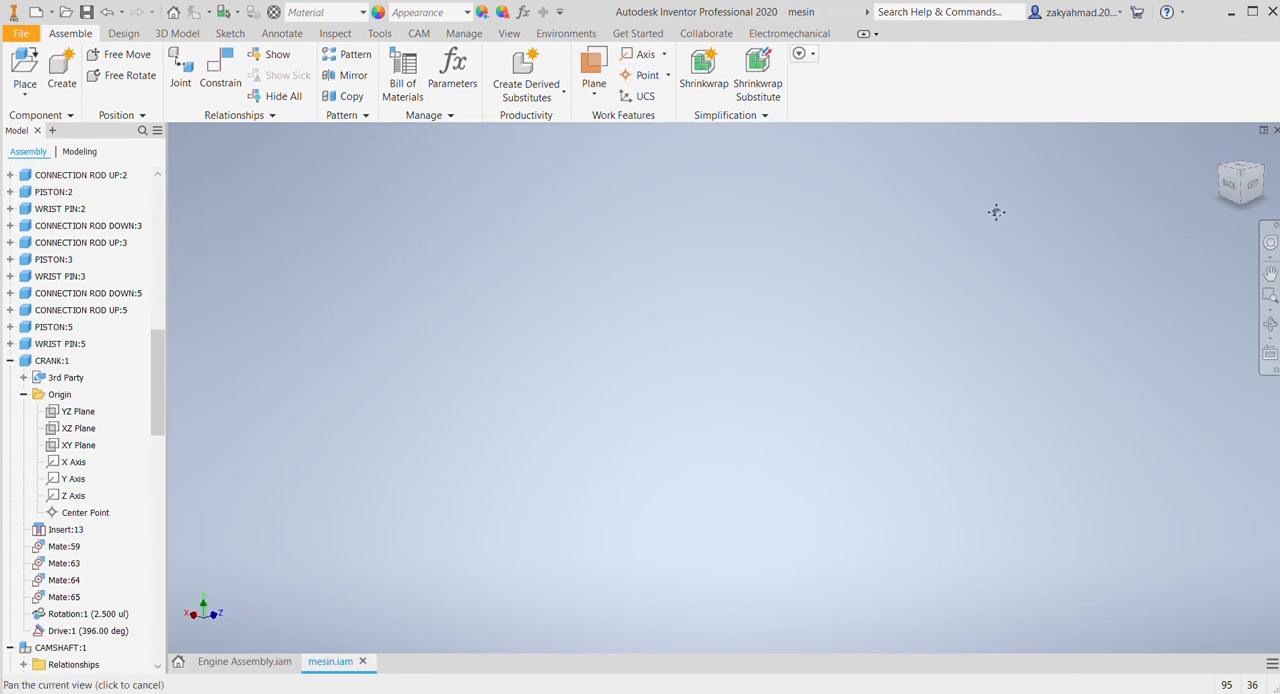
pyautogui.moveTo(970, 480); pyautogui.dragTo(963, 190, button='middle')
pyautogui.moveTo(951, 558); pyautogui.dragTo(923, 273, button='middle')
pyautogui.scroll(-5, 845, 486)
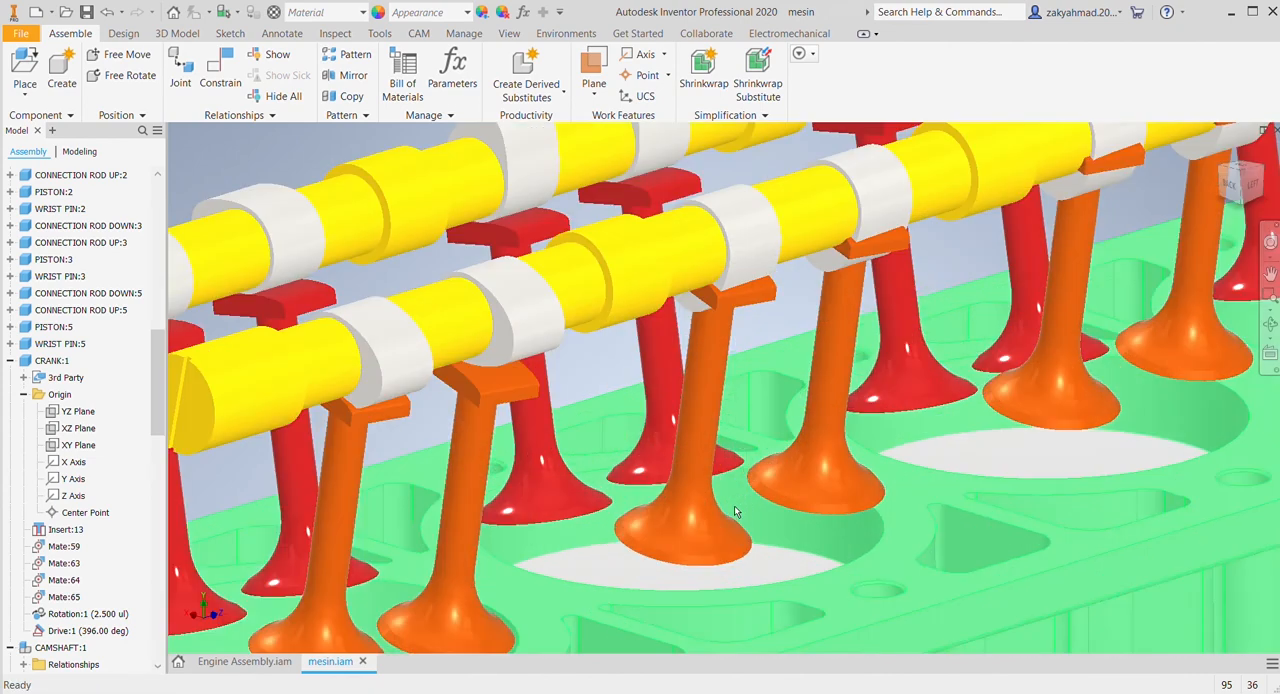
pyautogui.moveTo(625, 505); pyautogui.dragTo(811, 343, button='middle')
pyautogui.moveTo(533, 395); pyautogui.dragTo(531, 429)
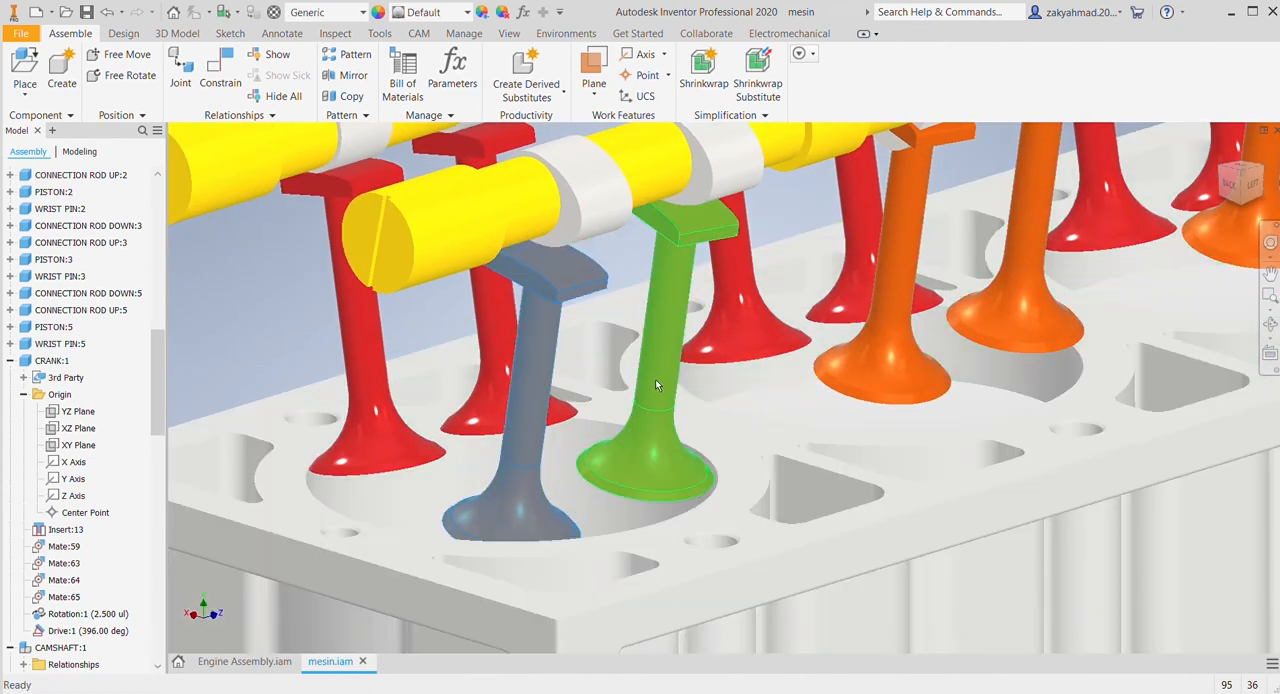
pyautogui.moveTo(655, 381); pyautogui.dragTo(652, 413)
pyautogui.moveTo(891, 342); pyautogui.dragTo(886, 371)
pyautogui.scroll(3, 928, 384)
pyautogui.moveTo(943, 400); pyautogui.dragTo(747, 563, button='middle')
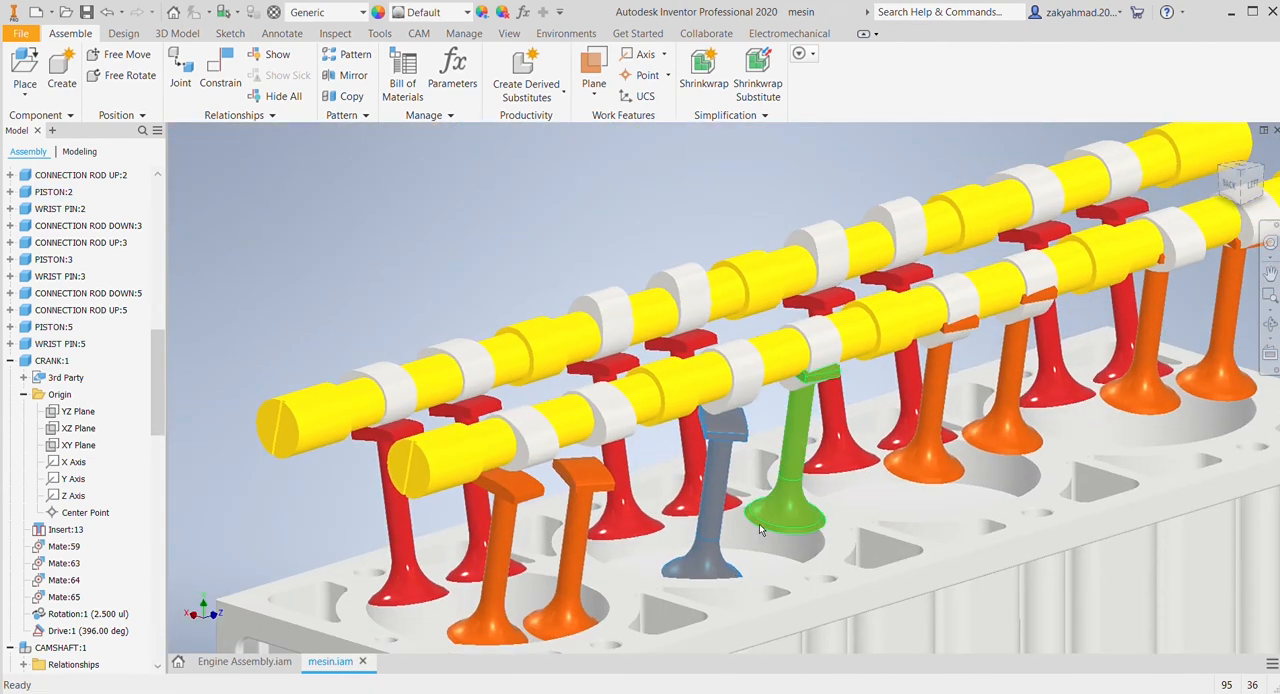
# Step: Pull the remaining five orange valves down, clear of their cam lobes
pyautogui.moveTo(759, 523); pyautogui.dragTo(758, 556)
pyautogui.moveTo(922, 428); pyautogui.dragTo(920, 463)
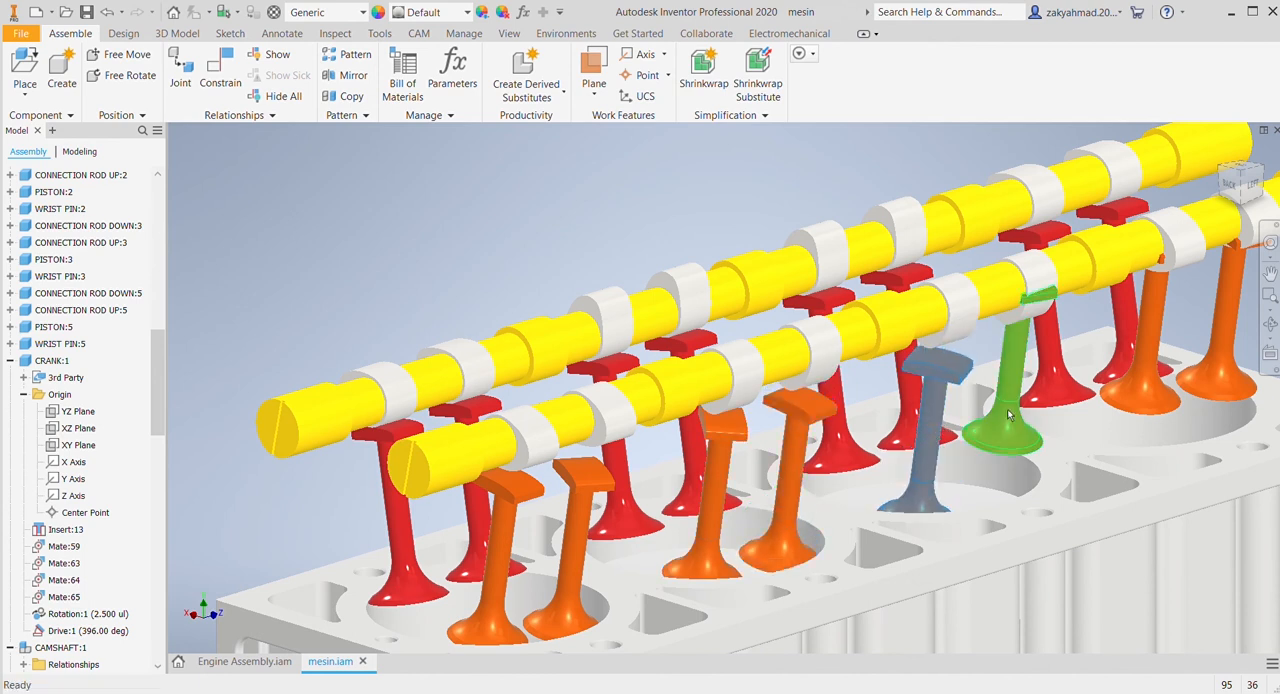
pyautogui.moveTo(1008, 414); pyautogui.dragTo(1005, 451)
pyautogui.moveTo(1150, 370); pyautogui.dragTo(1147, 401)
pyautogui.moveTo(1231, 351); pyautogui.dragTo(1228, 393)
pyautogui.scroll(6, 1192, 428)
pyautogui.moveTo(1170, 434); pyautogui.dragTo(990, 422, button='middle')
pyautogui.scroll(-4, 950, 413)
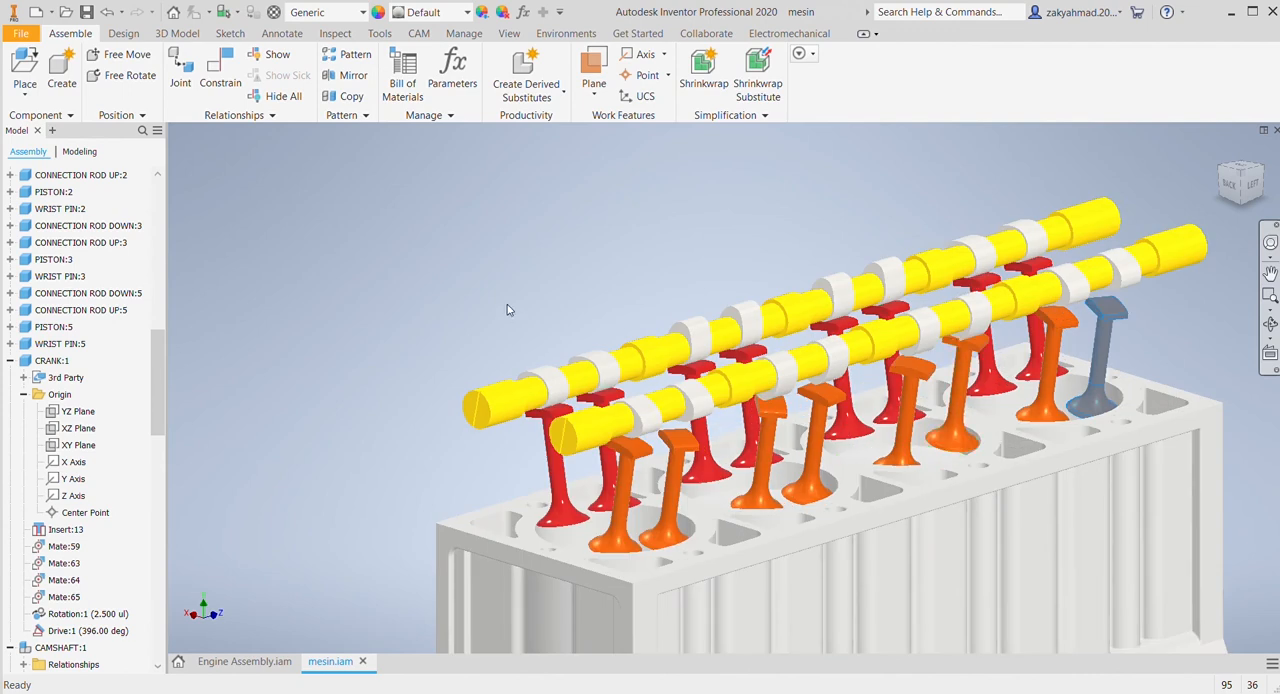
# Step: Constrain the pad side faces of the first four orange valves from the flange end to the side faces of their cam lobes
pyautogui.click(220, 70)
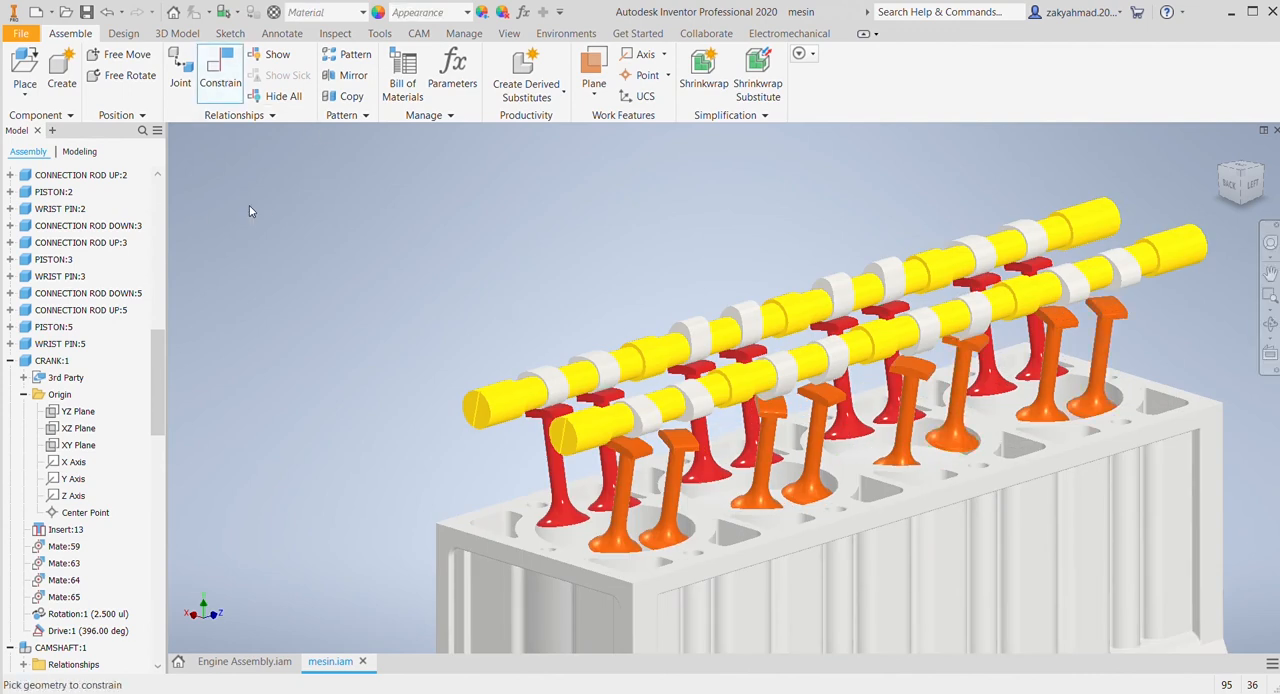
pyautogui.scroll(-2, 536, 465)
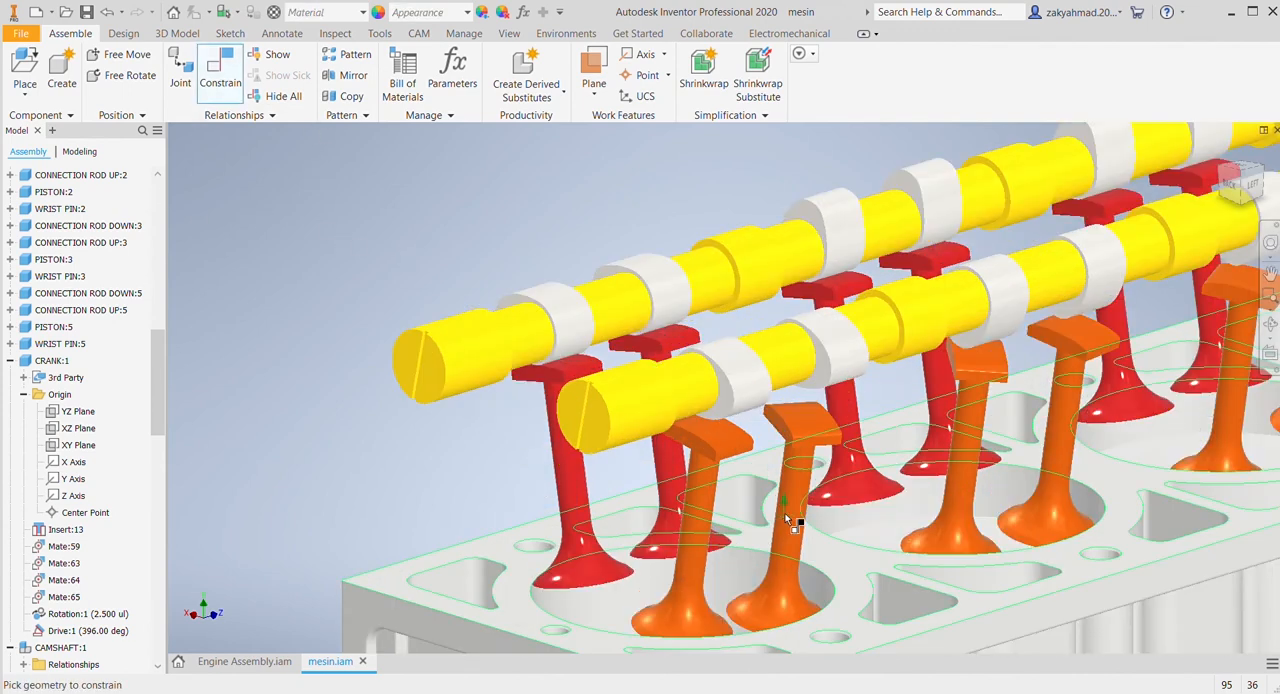
pyautogui.click(706, 452)
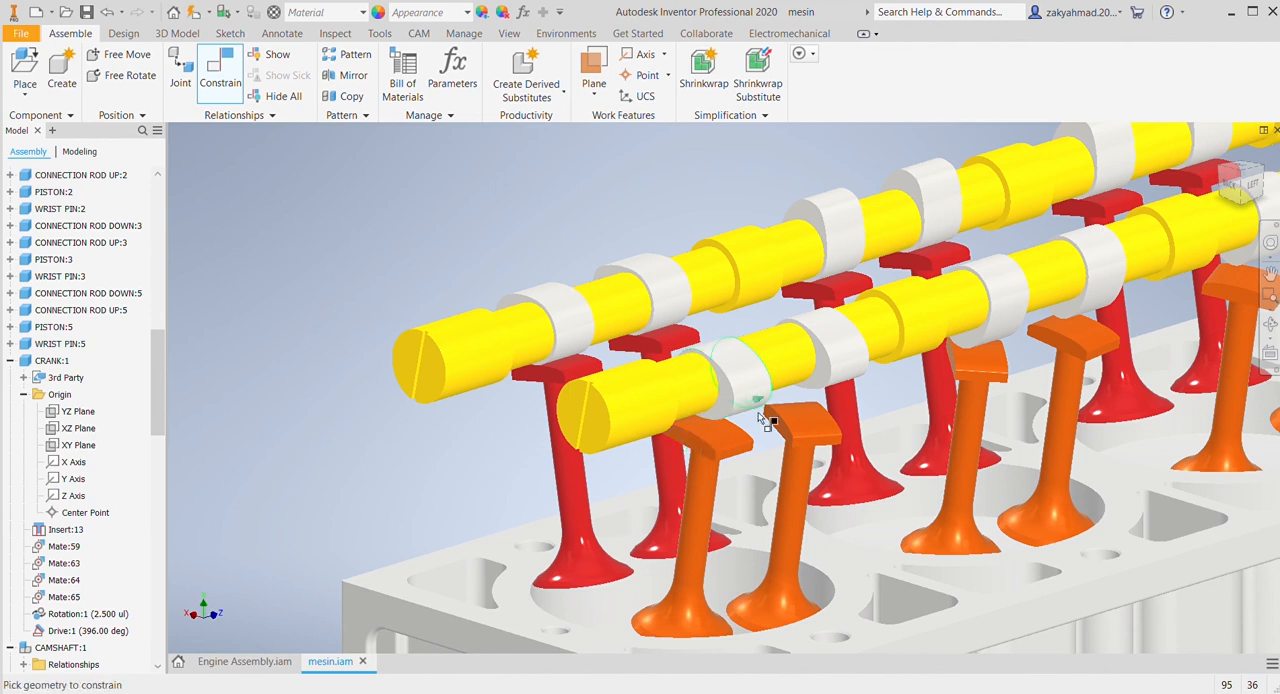
pyautogui.click(818, 388)
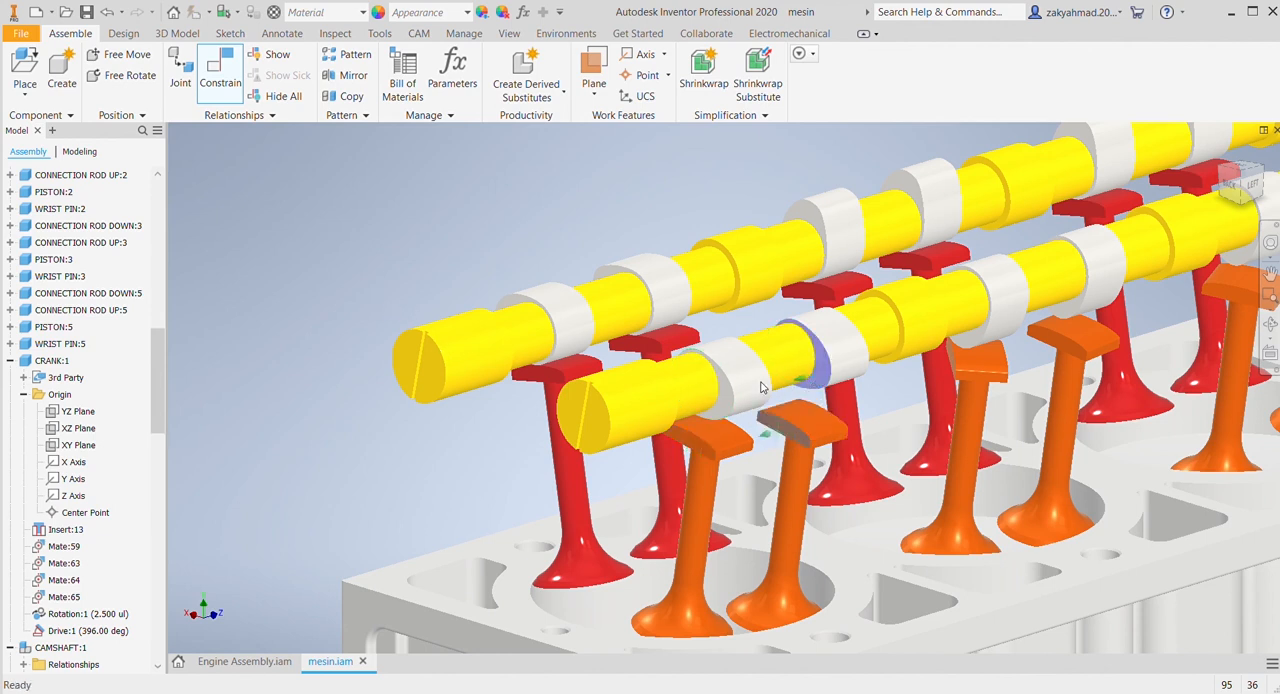
pyautogui.click(412, 322)
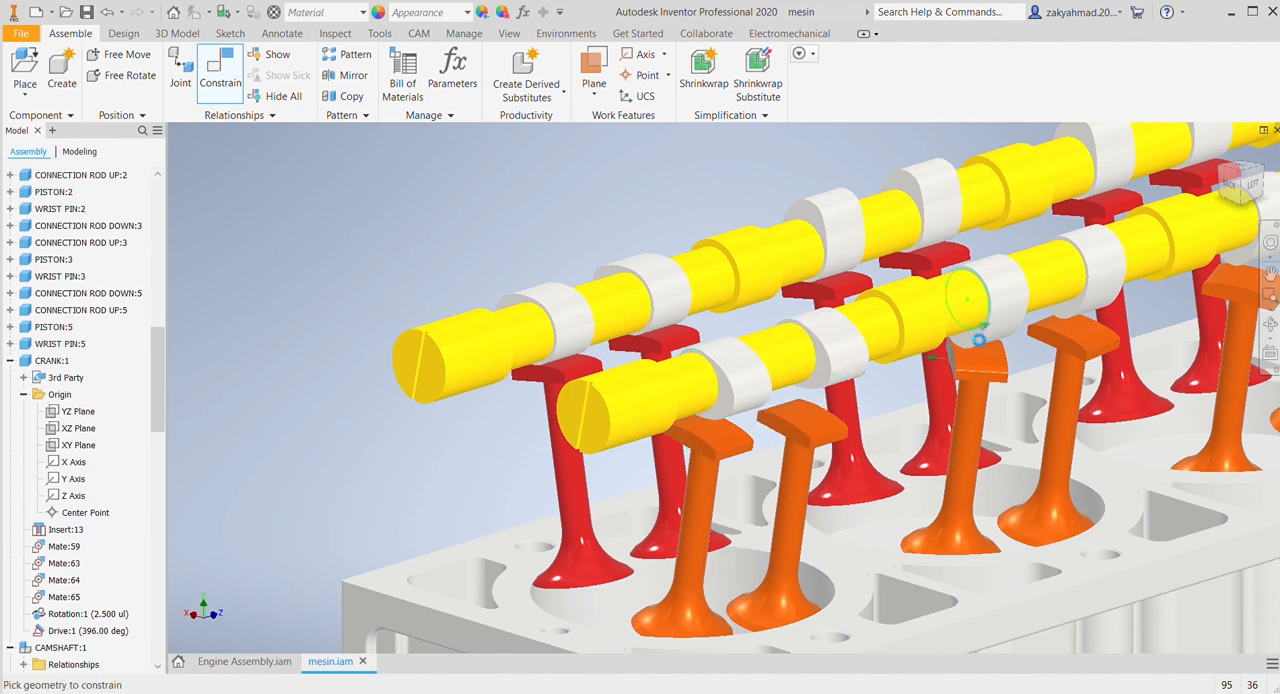
pyautogui.press('Escape')
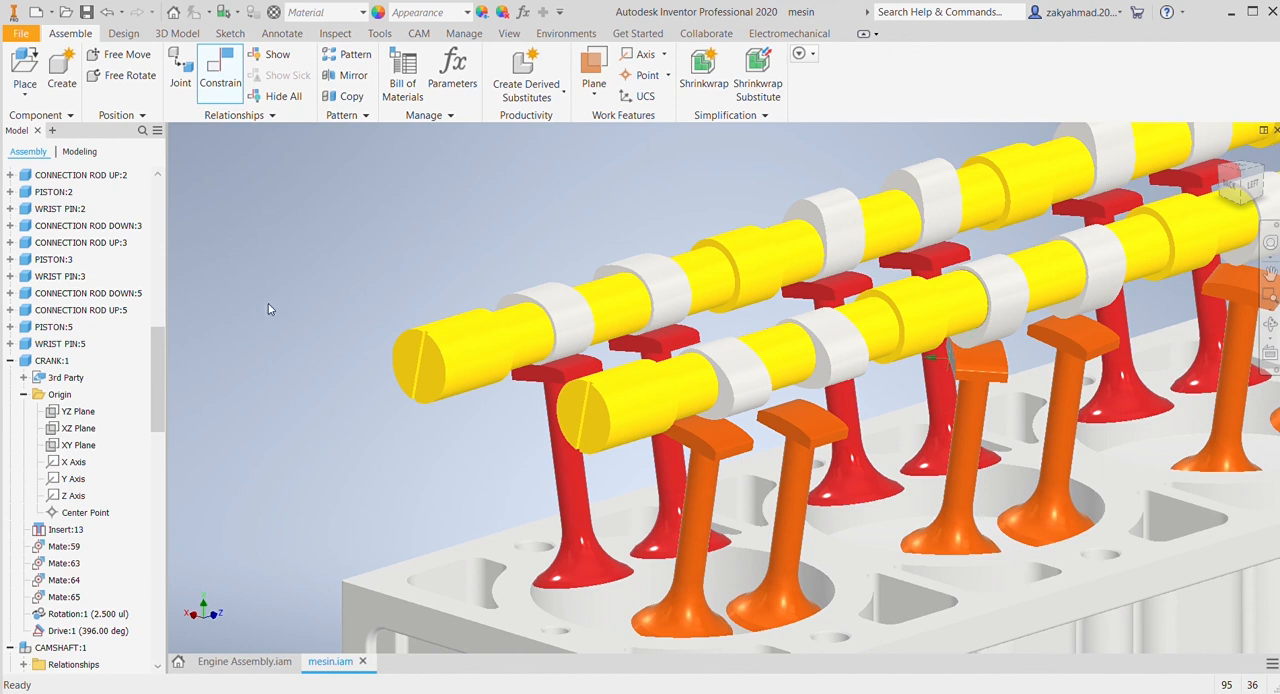
pyautogui.press('c')
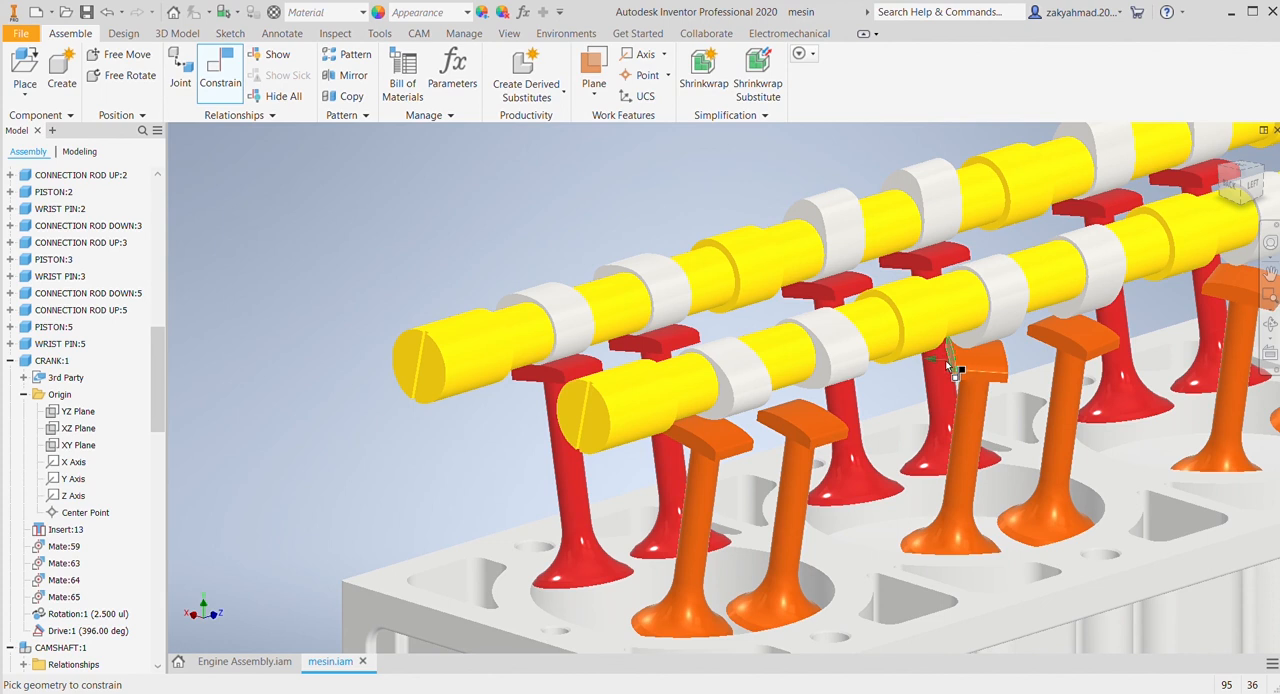
pyautogui.press('Escape')
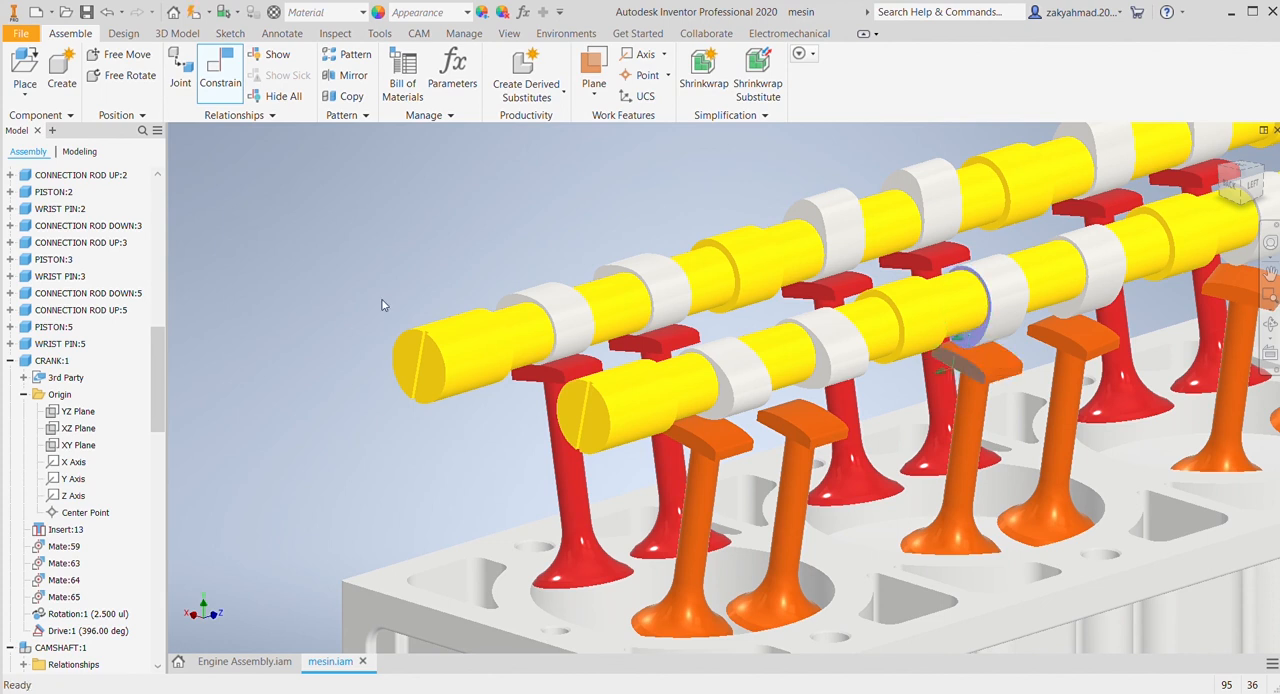
pyautogui.click(382, 305)
# Step: Constrain the pad side faces of the fifth to eighth orange valves to the side faces of their cam lobes
pyautogui.scroll(-4, 1140, 412)
pyautogui.moveTo(1140, 412); pyautogui.dragTo(891, 449, button='middle')
pyautogui.scroll(3, 945, 470)
pyautogui.moveTo(974, 470); pyautogui.dragTo(848, 358, button='middle')
pyautogui.click(845, 358)
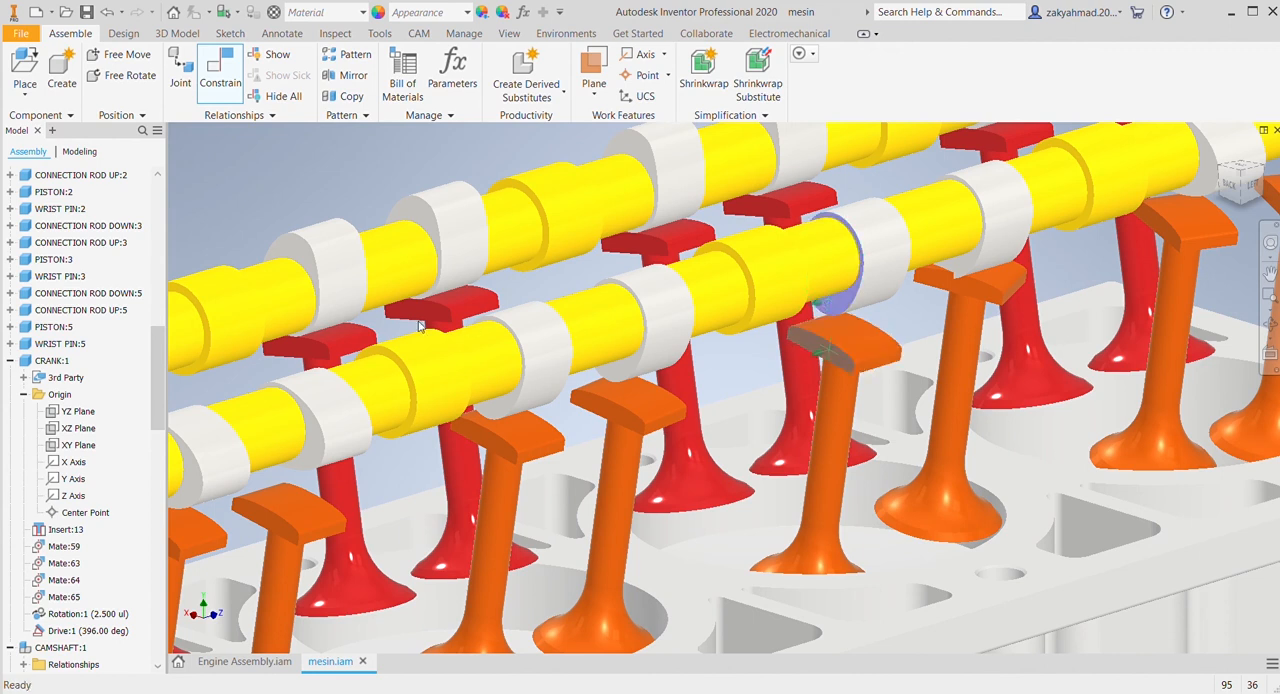
pyautogui.click(945, 278)
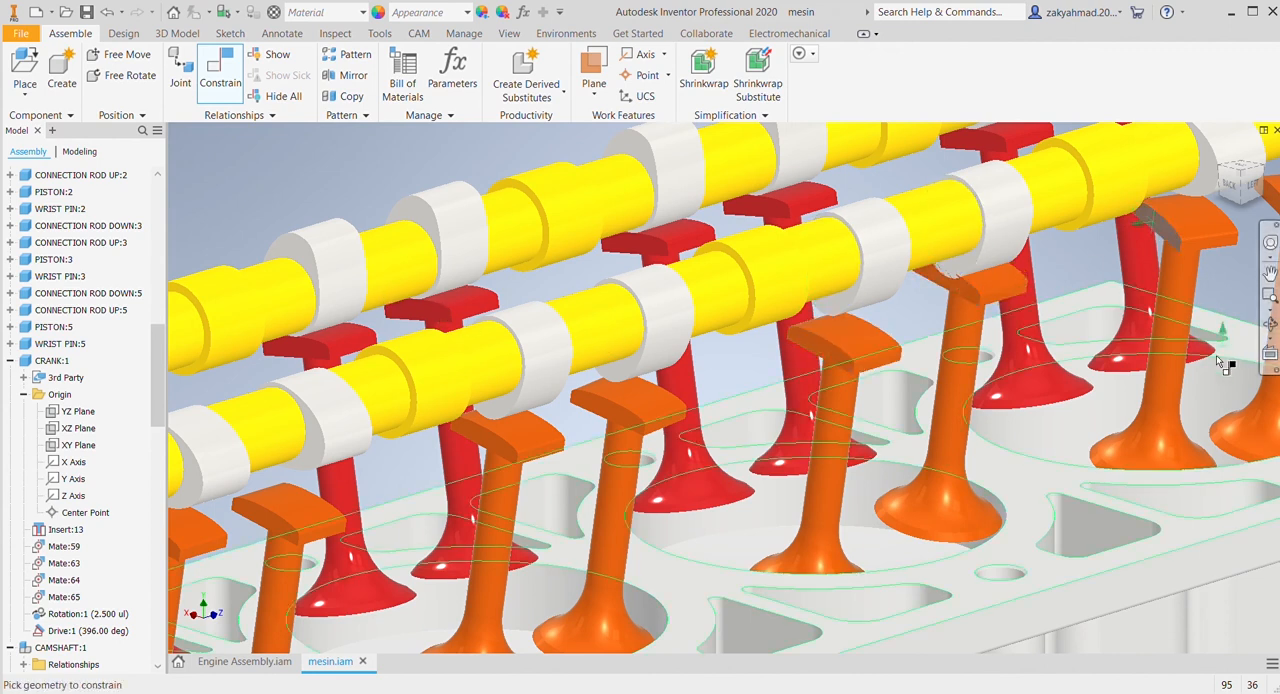
pyautogui.moveTo(1005, 328); pyautogui.dragTo(990, 422, button='middle')
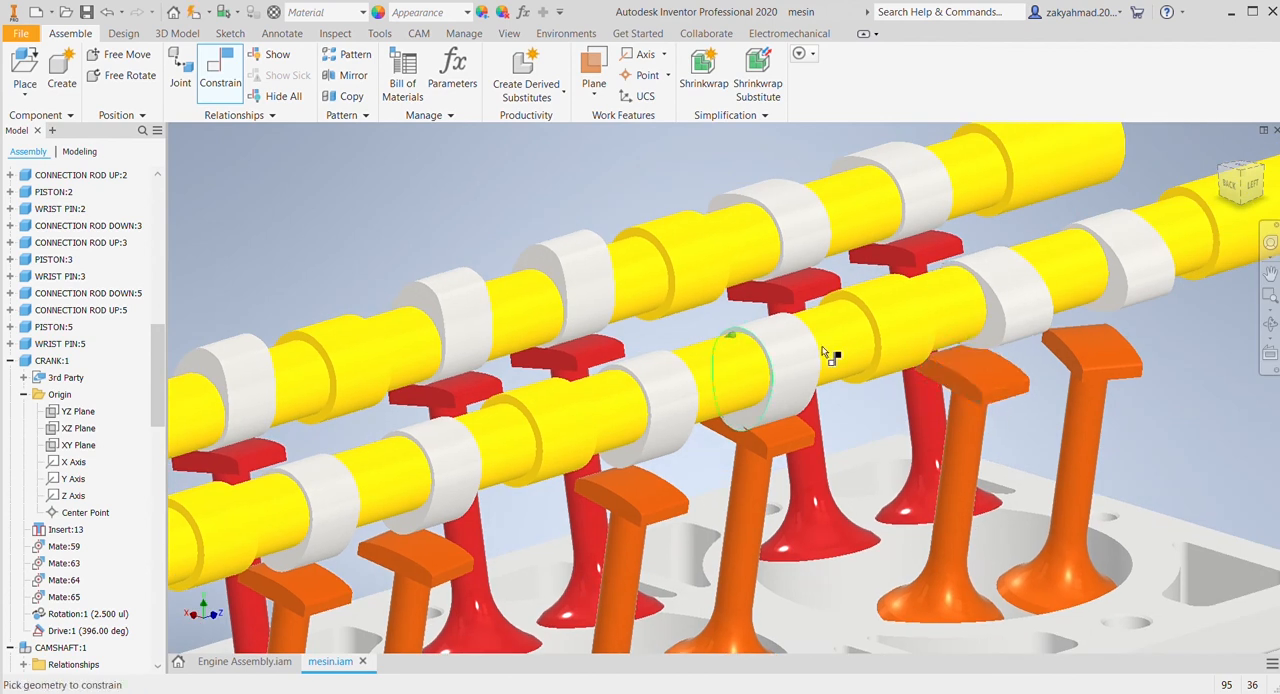
pyautogui.click(1109, 283)
pyautogui.scroll(-3, 877, 515)
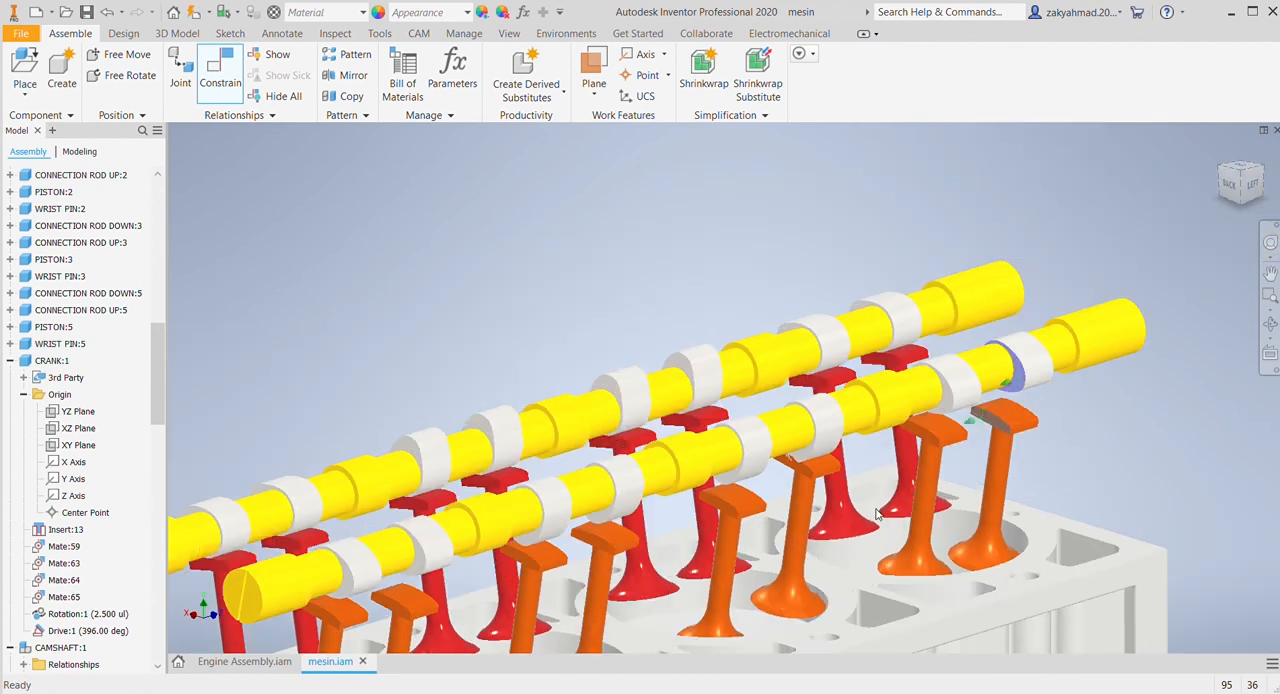
pyautogui.press('Escape')
# Step: Pull the fourth to seventh orange valves from the flange end further down from the camshaft
pyautogui.moveTo(637, 431); pyautogui.dragTo(826, 318, button='middle')
pyautogui.click(785, 468)
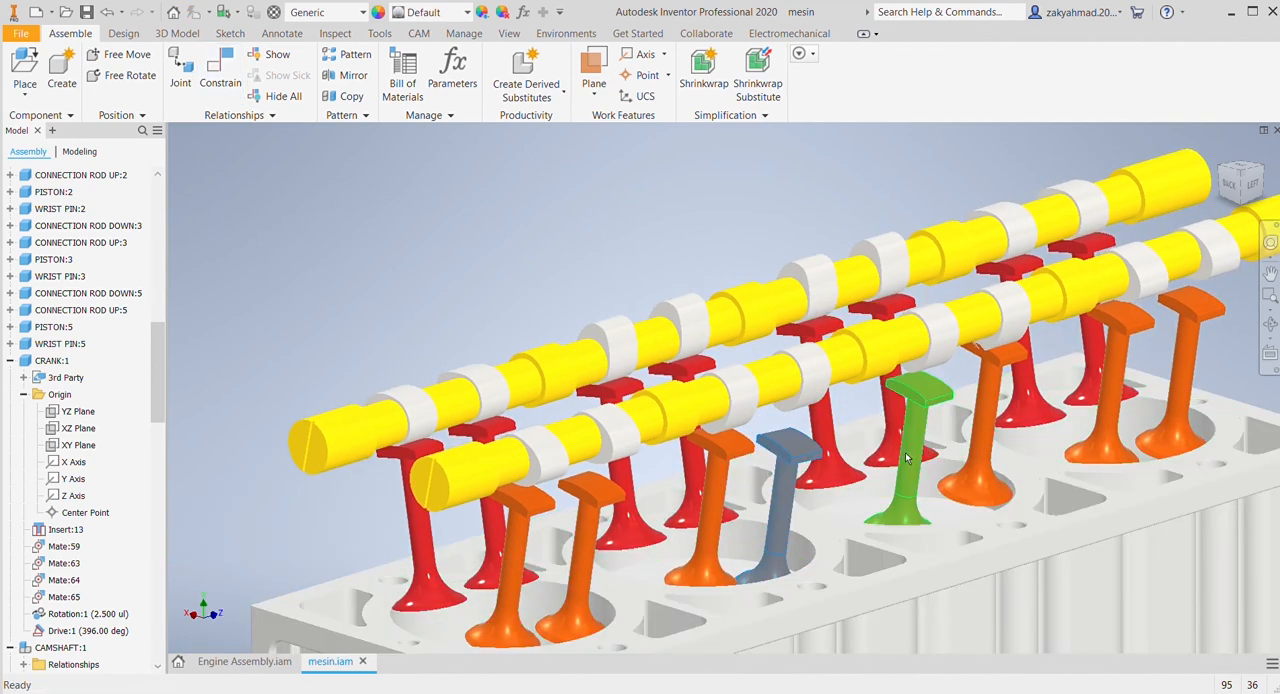
pyautogui.click(908, 445)
pyautogui.moveTo(990, 436); pyautogui.dragTo(987, 456)
pyautogui.moveTo(1112, 393); pyautogui.dragTo(1109, 416)
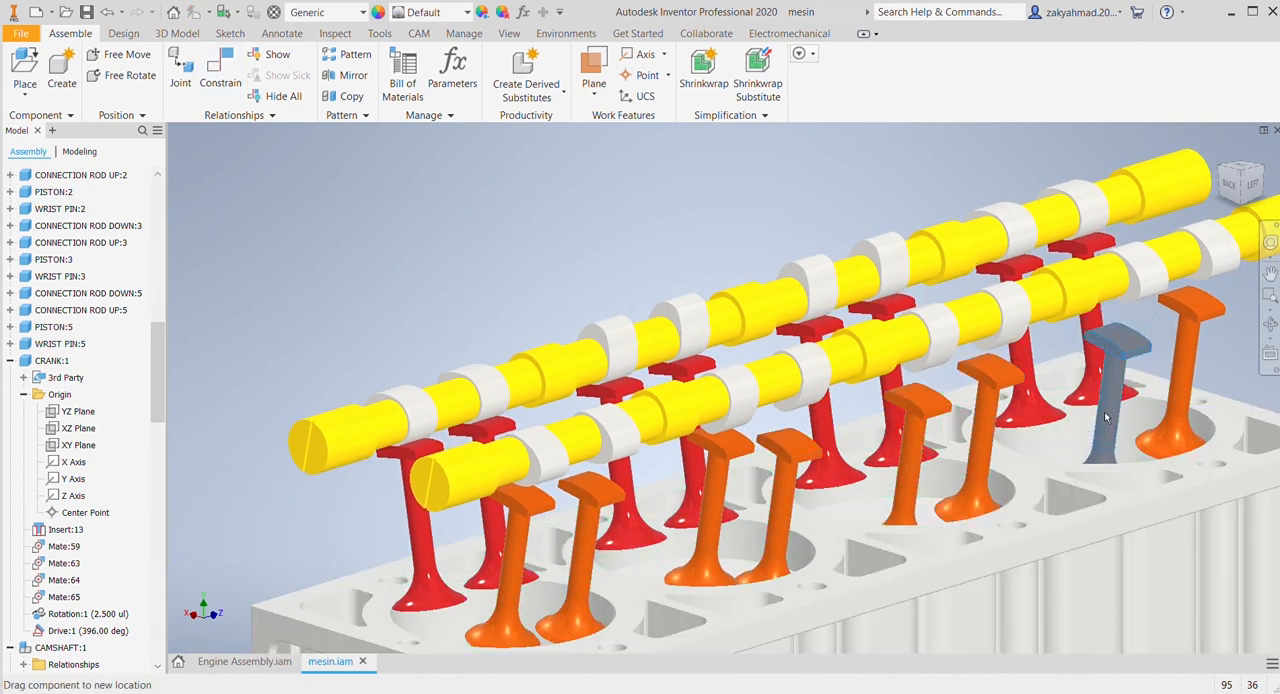
pyautogui.click(498, 303)
# Step: Constrain the pad top faces of the first two orange valves to the outer surfaces of their cam lobes
pyautogui.click(218, 78)
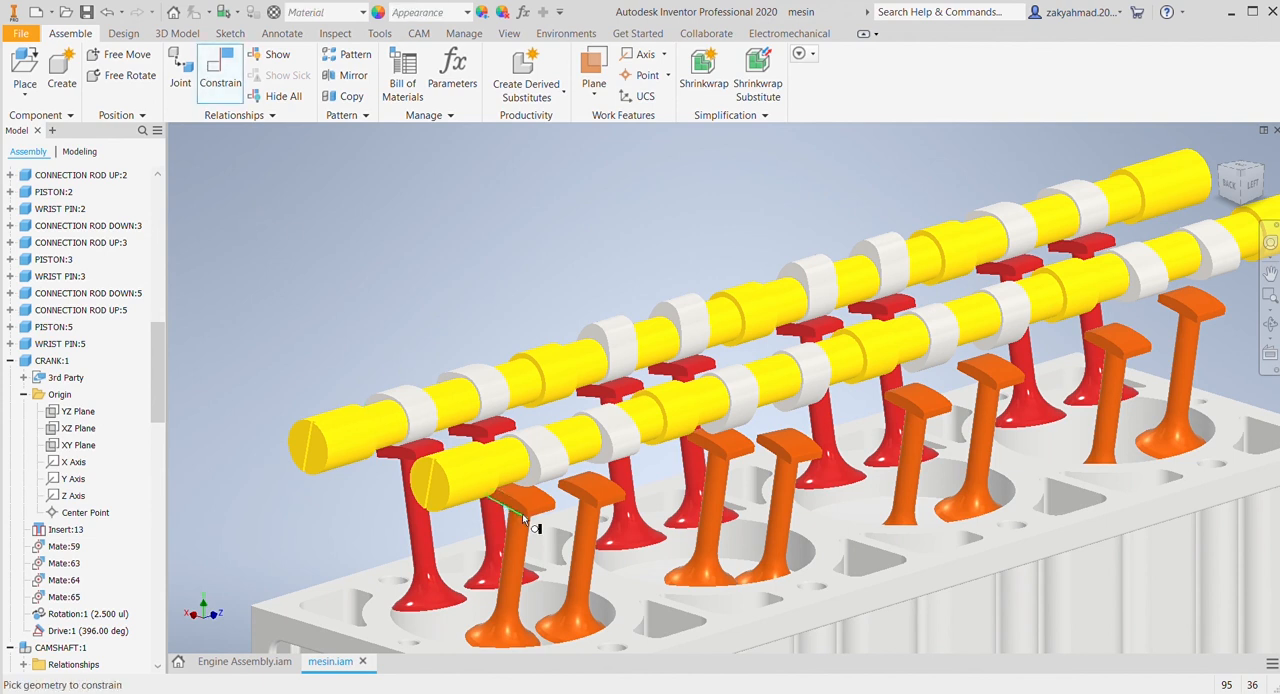
pyautogui.scroll(4, 585, 432)
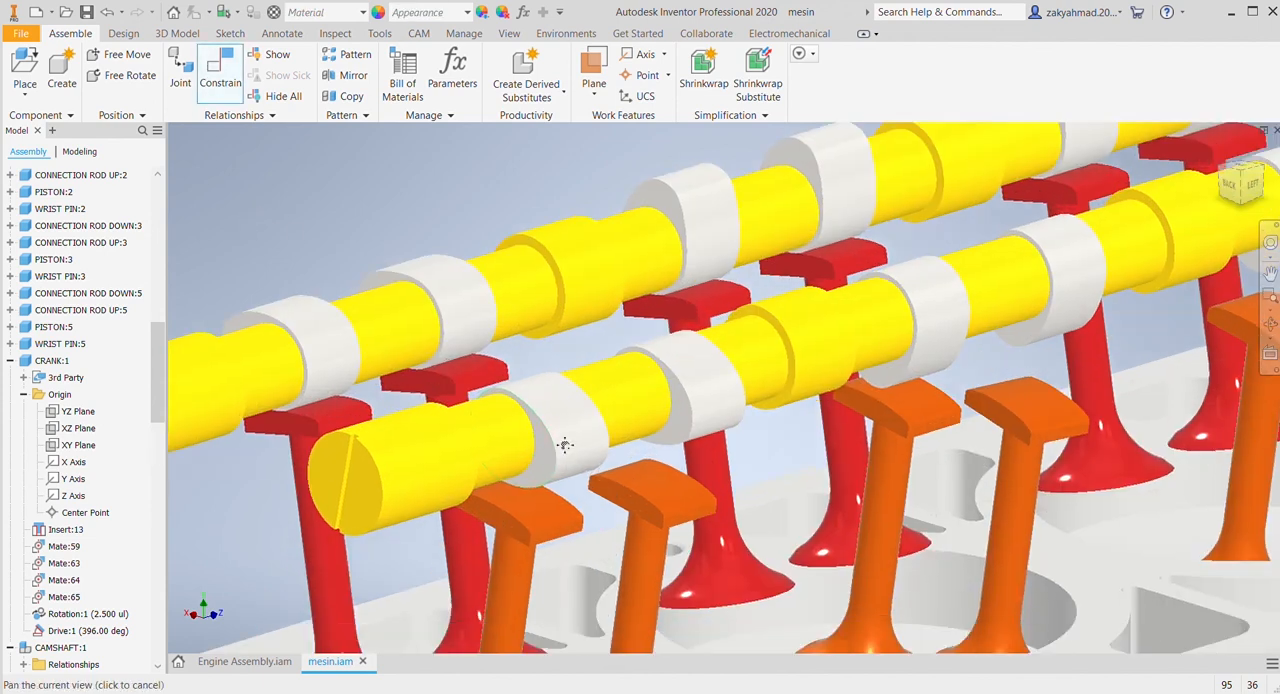
pyautogui.click(586, 411)
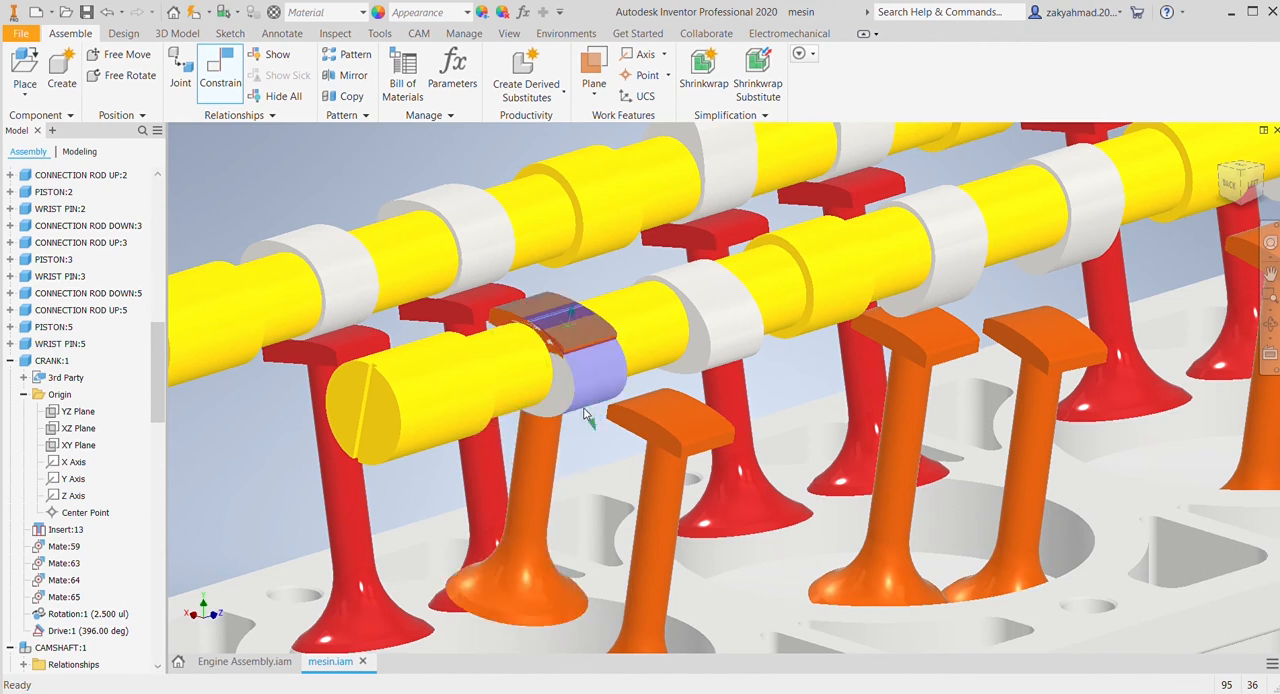
pyautogui.click(342, 260)
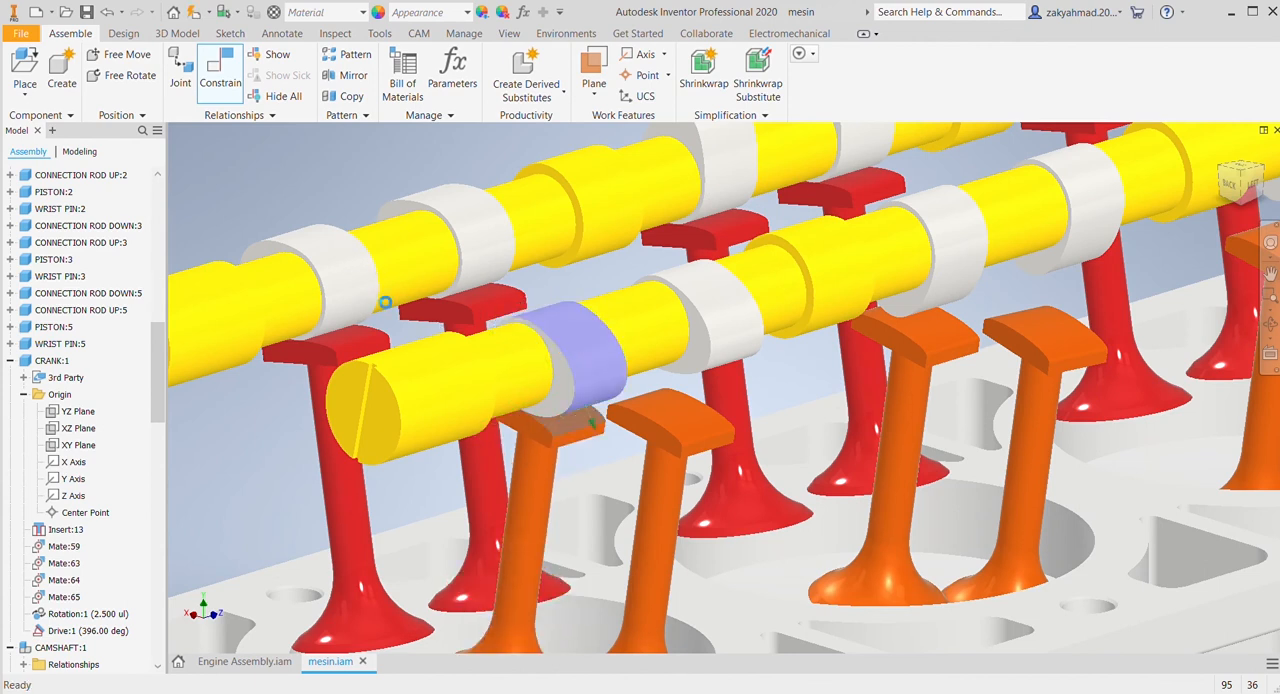
pyautogui.click(385, 302)
pyautogui.click(656, 409)
pyautogui.click(715, 366)
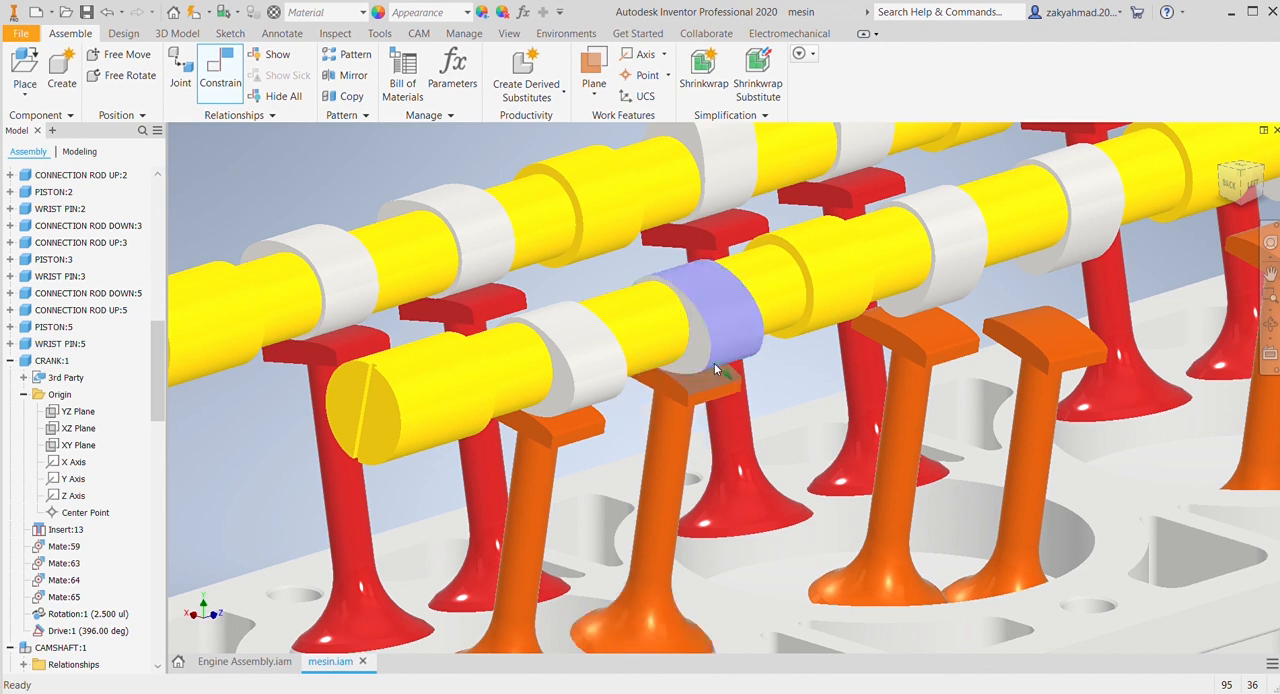
pyautogui.click(385, 306)
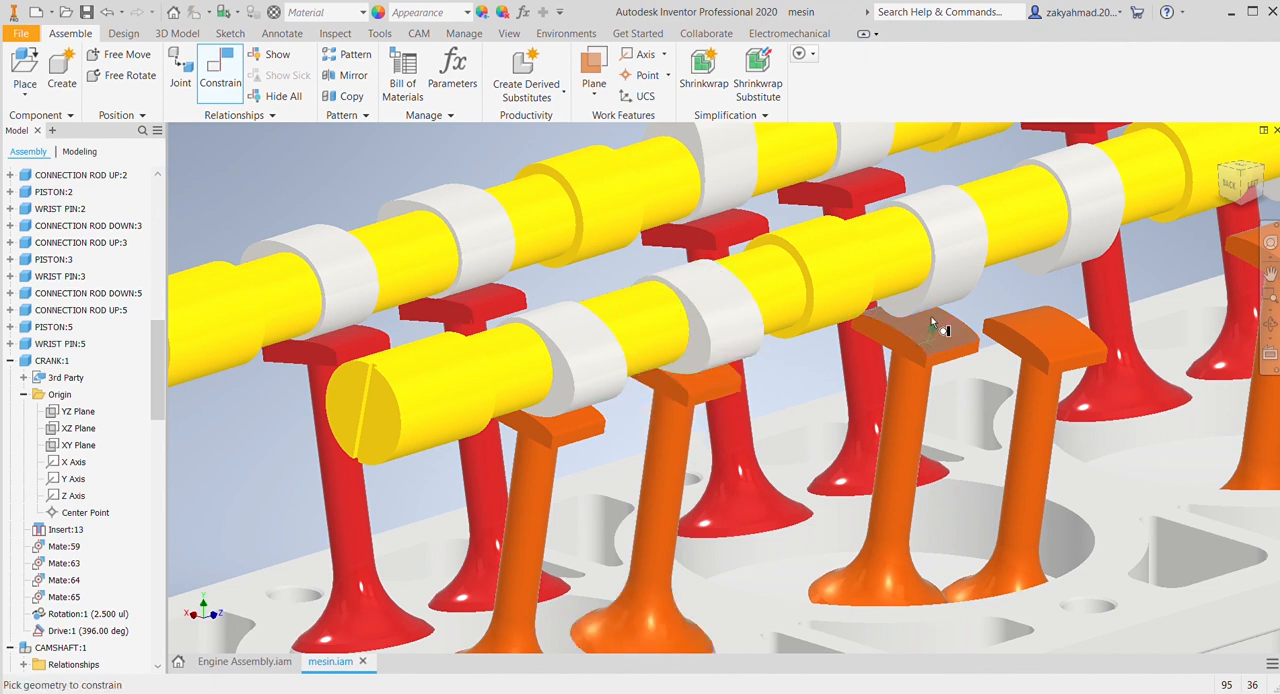
# Step: Constrain the pad top faces of the third and fourth orange valves to the outer surfaces of their cam lobes
pyautogui.click(931, 316)
pyautogui.click(930, 302)
pyautogui.click(396, 305)
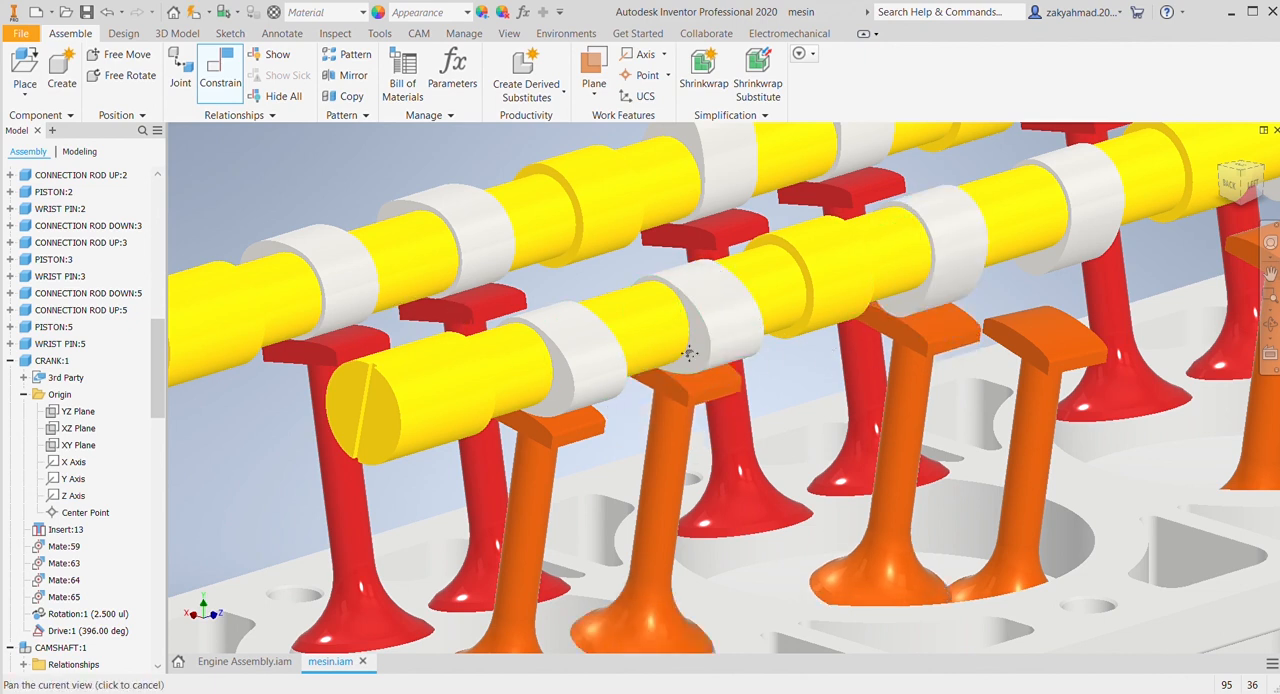
pyautogui.moveTo(694, 351); pyautogui.dragTo(416, 354, button='middle')
pyautogui.click(762, 352)
pyautogui.click(794, 270)
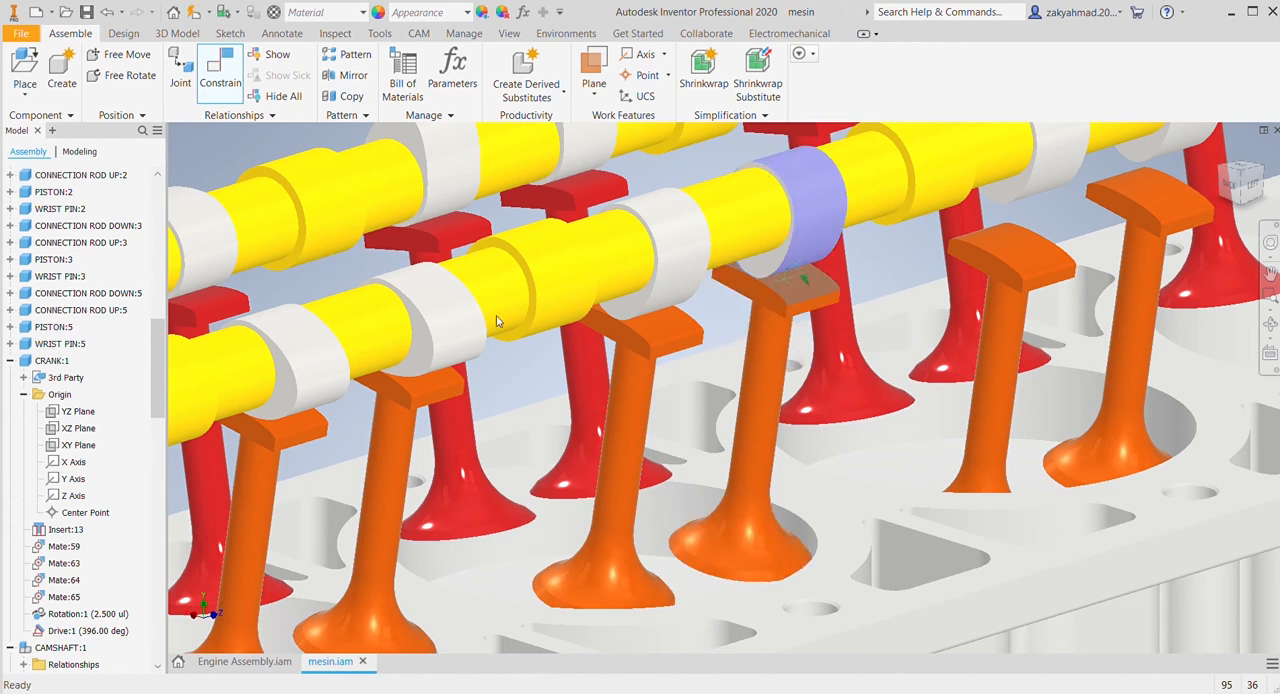
pyautogui.click(388, 303)
# Step: Constrain the pad top faces of the fifth and sixth orange valves to the outer surfaces of their cam lobes
pyautogui.moveTo(820, 310); pyautogui.dragTo(550, 380, button='middle')
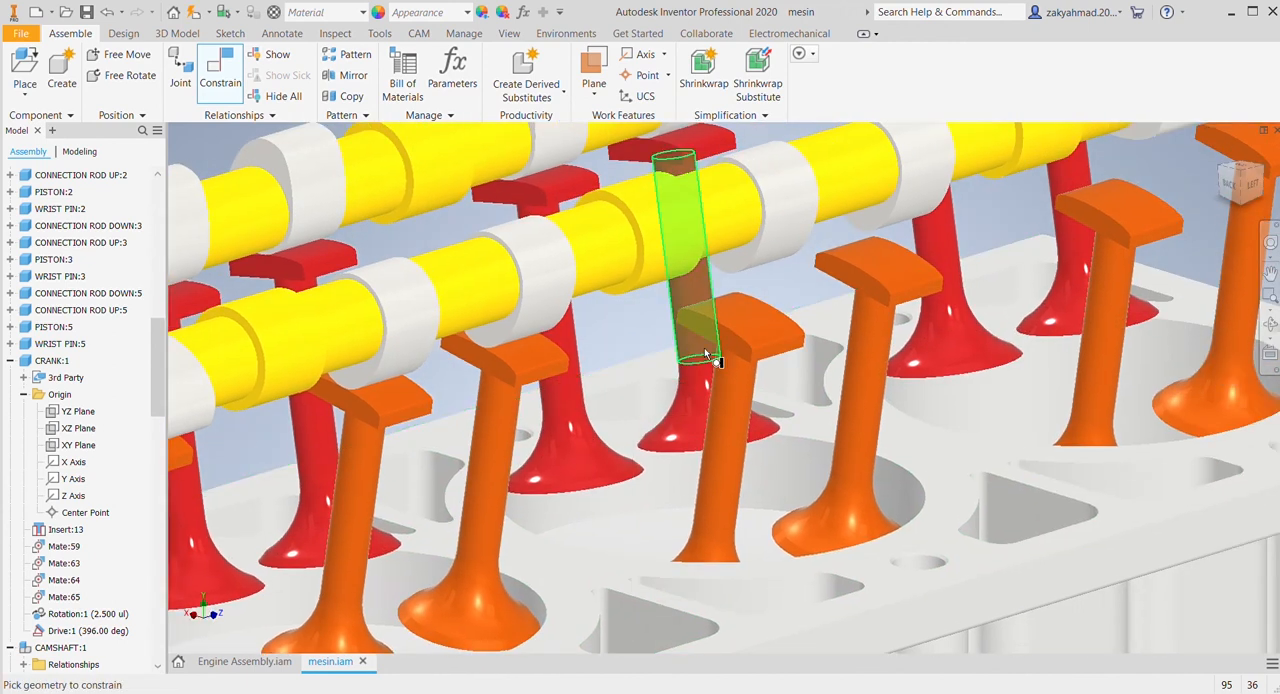
pyautogui.click(759, 322)
pyautogui.click(767, 268)
pyautogui.click(383, 303)
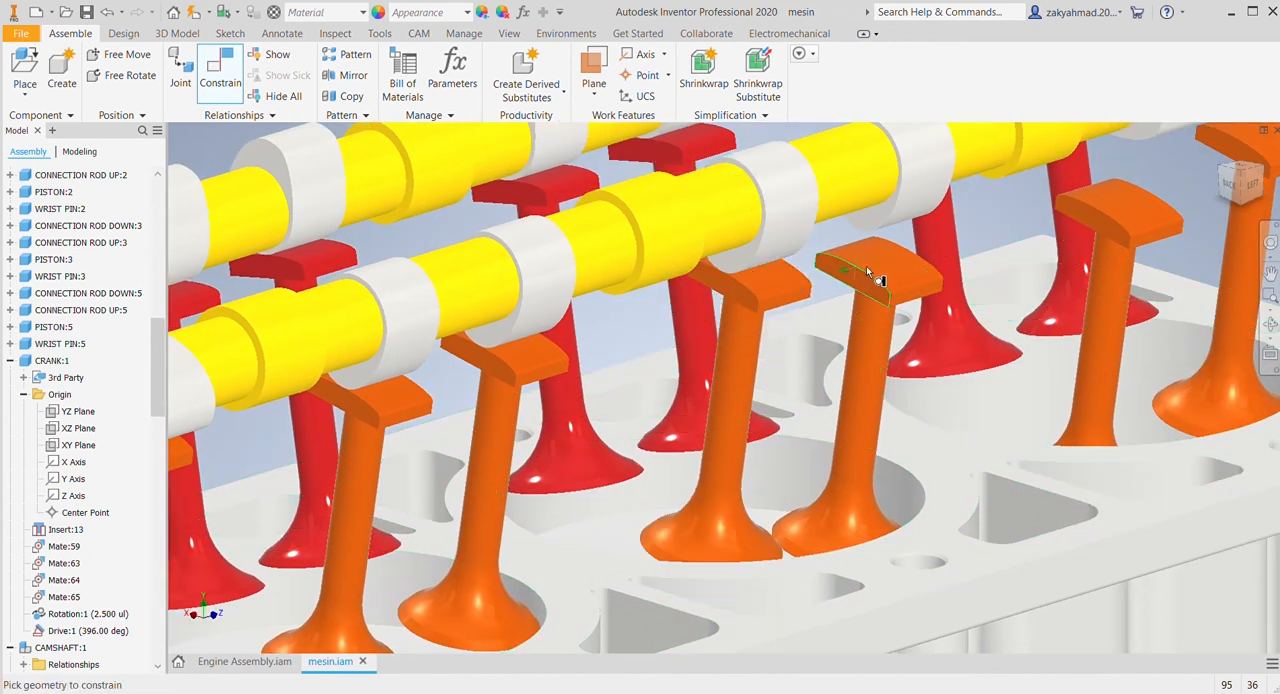
pyautogui.click(869, 264)
pyautogui.click(902, 217)
pyautogui.moveTo(820, 304); pyautogui.dragTo(436, 393, button='middle')
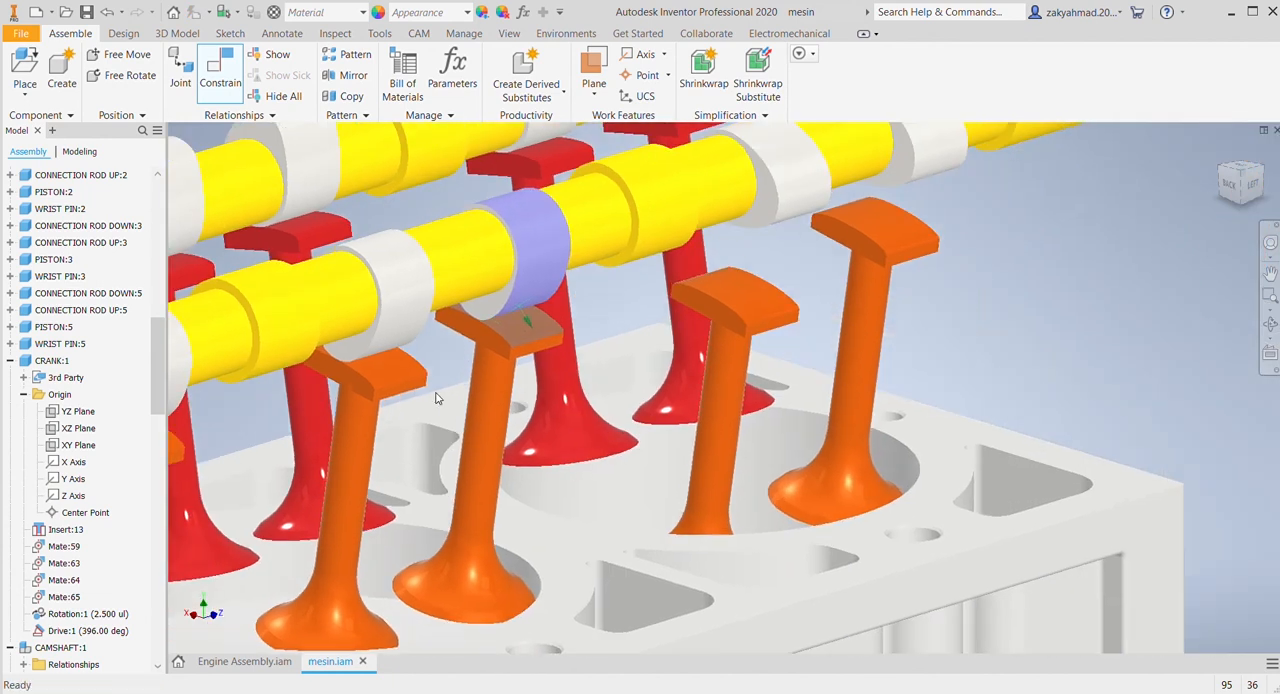
pyautogui.click(379, 316)
# Step: Constrain the pad top faces of the last two orange valves to the outer surfaces of their cam lobes
pyautogui.click(747, 286)
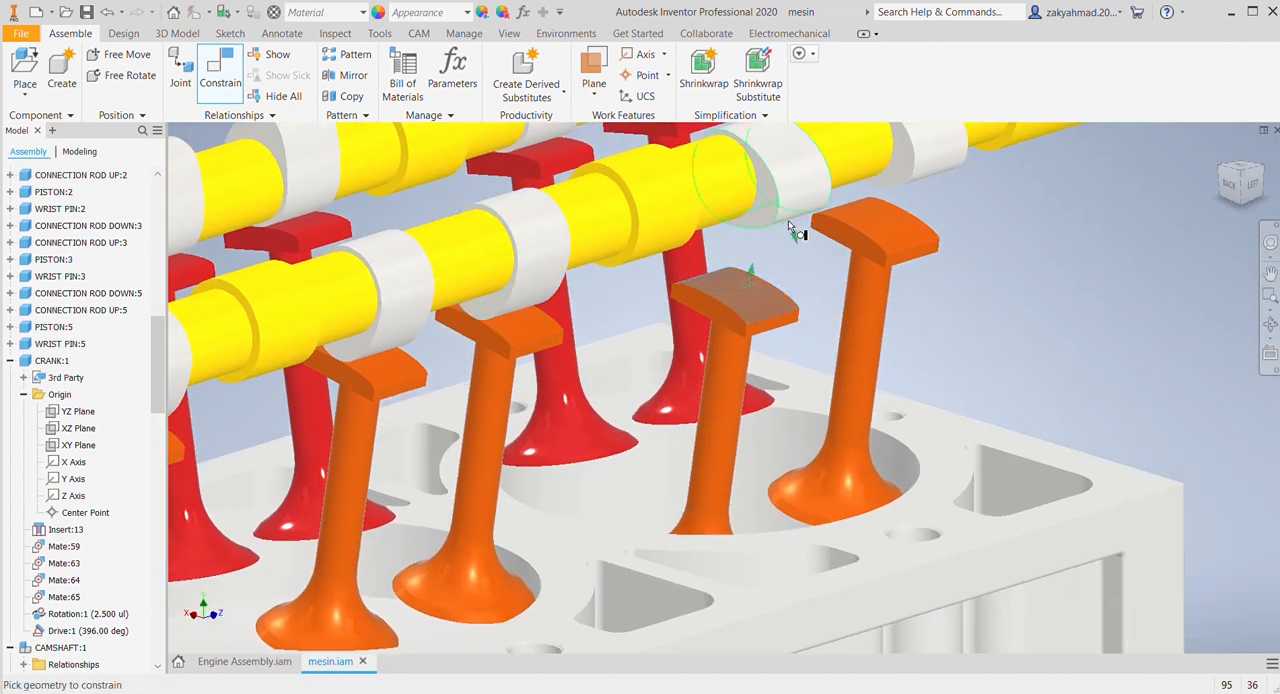
pyautogui.click(787, 228)
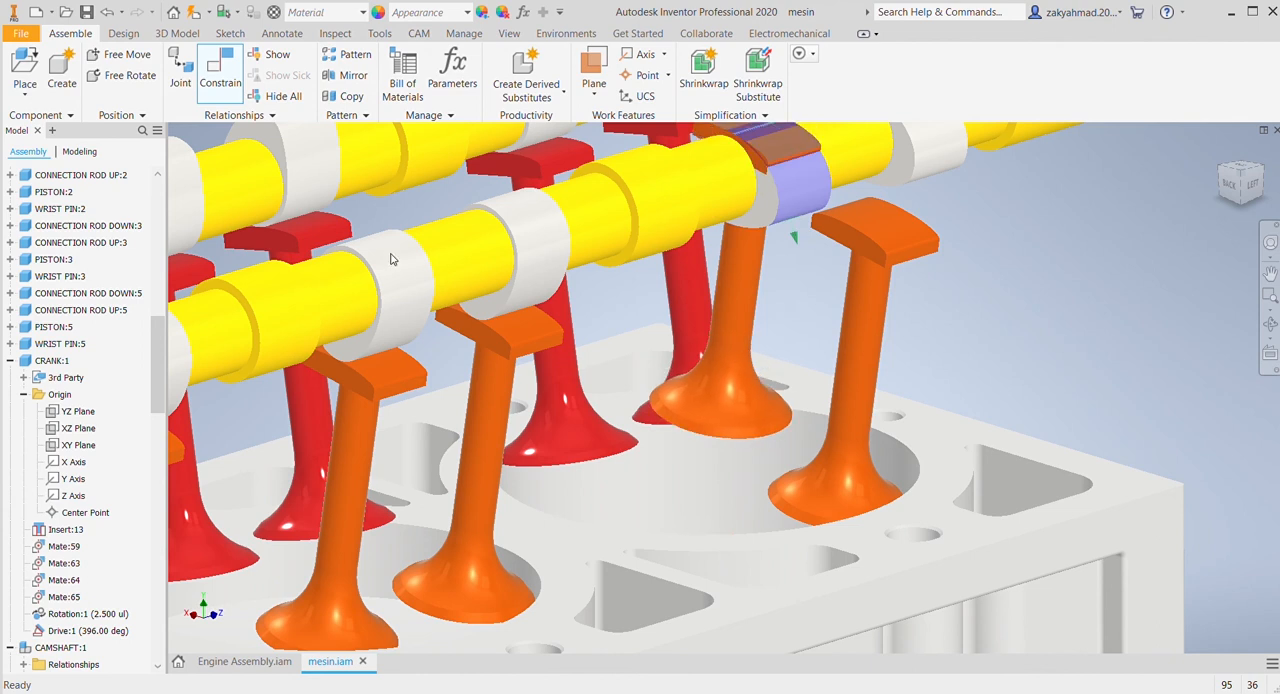
pyautogui.click(881, 225)
pyautogui.click(930, 178)
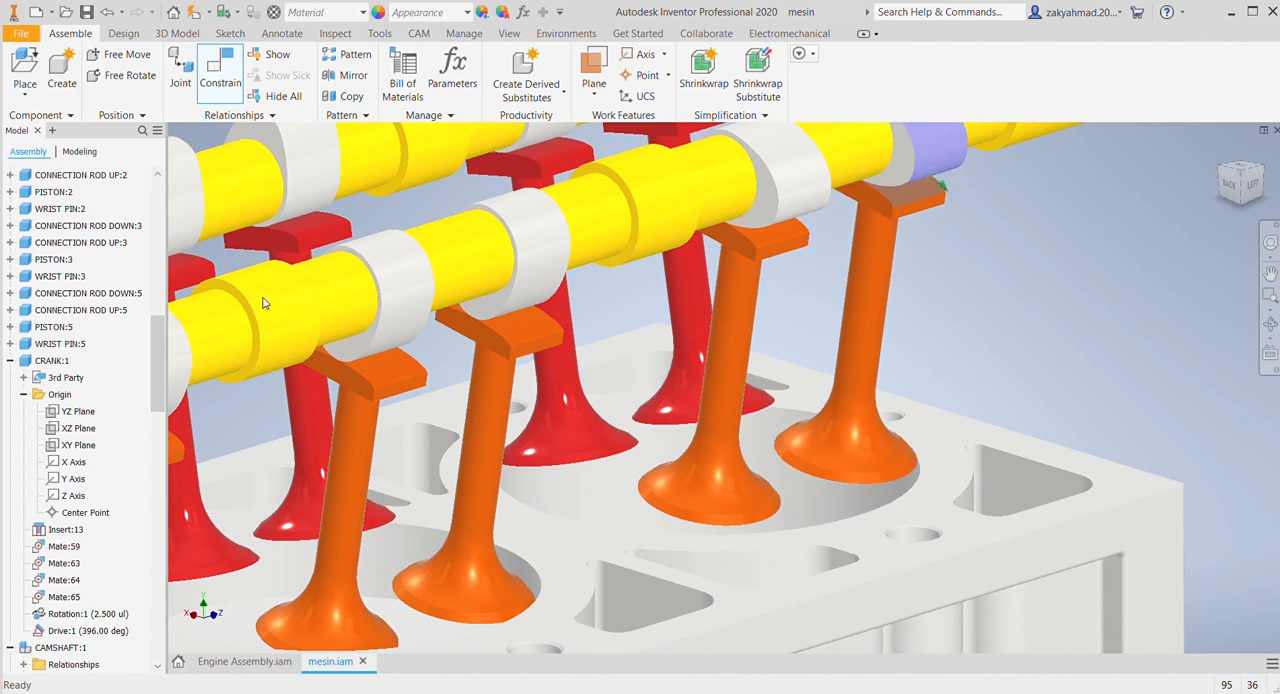
# Step: Drive the crankshaft's angle constraint Drive:1 and examine how the camshafts and valves move
pyautogui.scroll(-5, 502, 313)
pyautogui.moveTo(400, 500); pyautogui.dragTo(612, 392, button='middle')
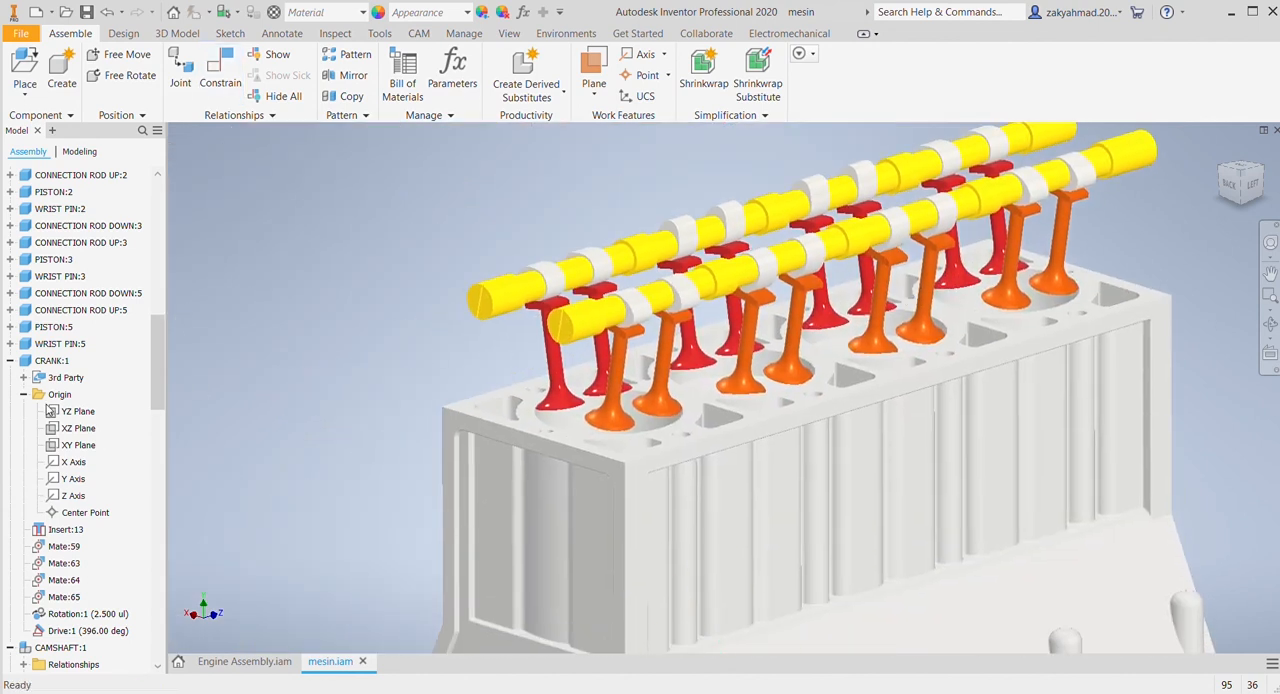
pyautogui.click(82, 629)
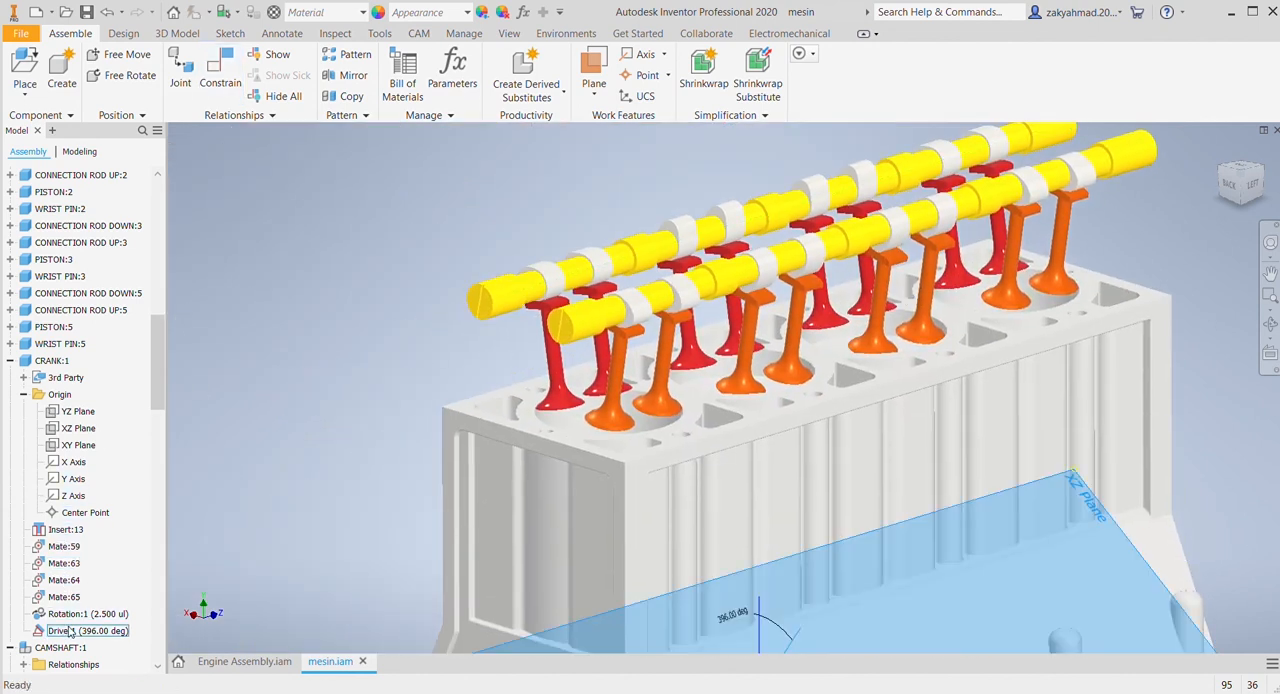
pyautogui.click(110, 575)
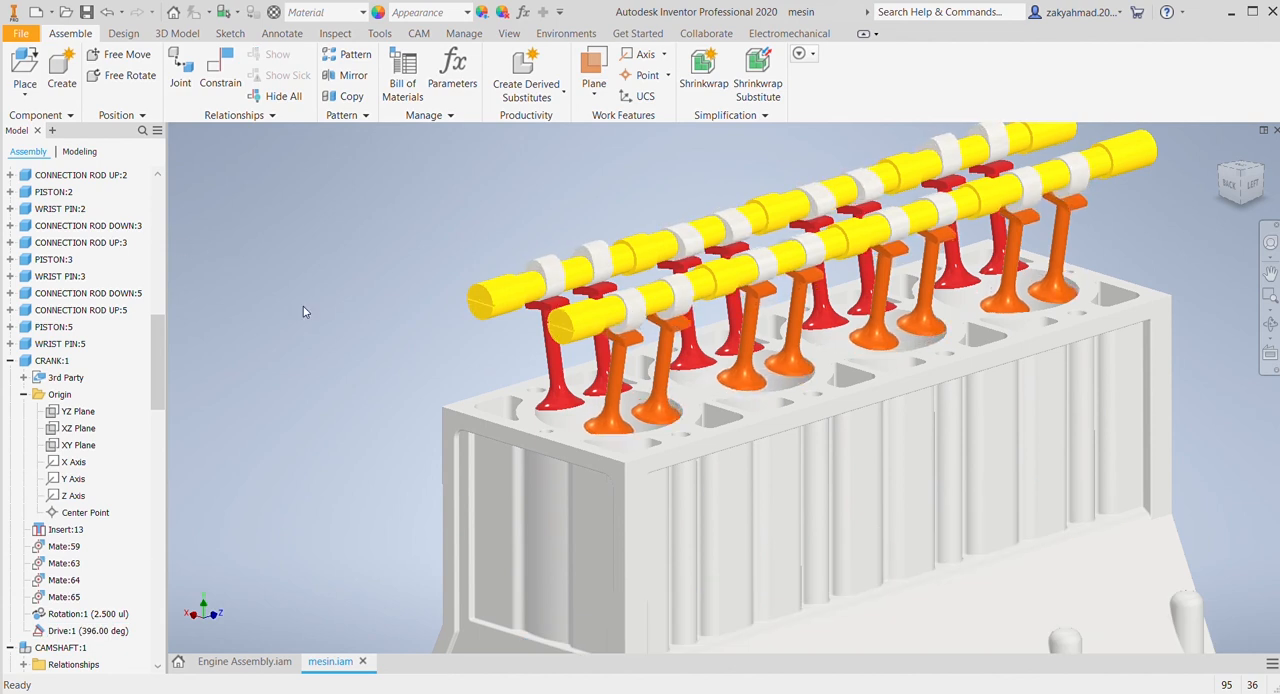
pyautogui.moveTo(482, 423); pyautogui.dragTo(436, 431, button='middle')
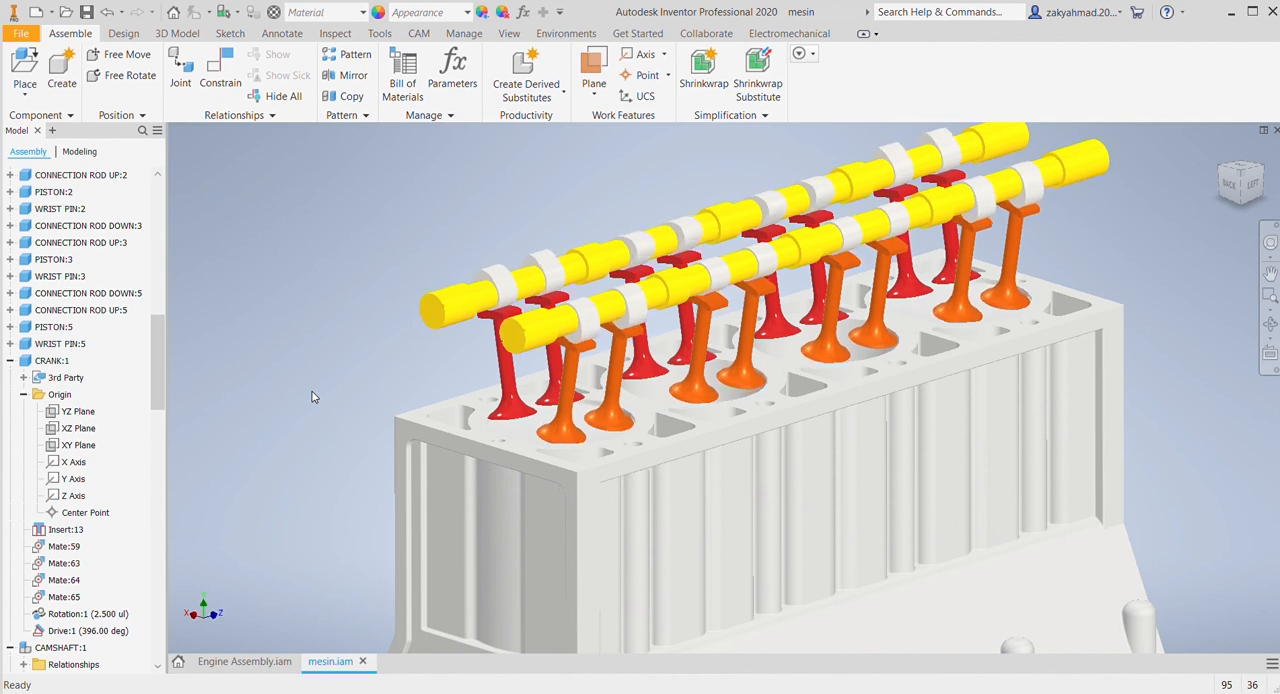
pyautogui.scroll(3, 322, 402)
pyautogui.moveTo(322, 402); pyautogui.dragTo(427, 342, button='middle')
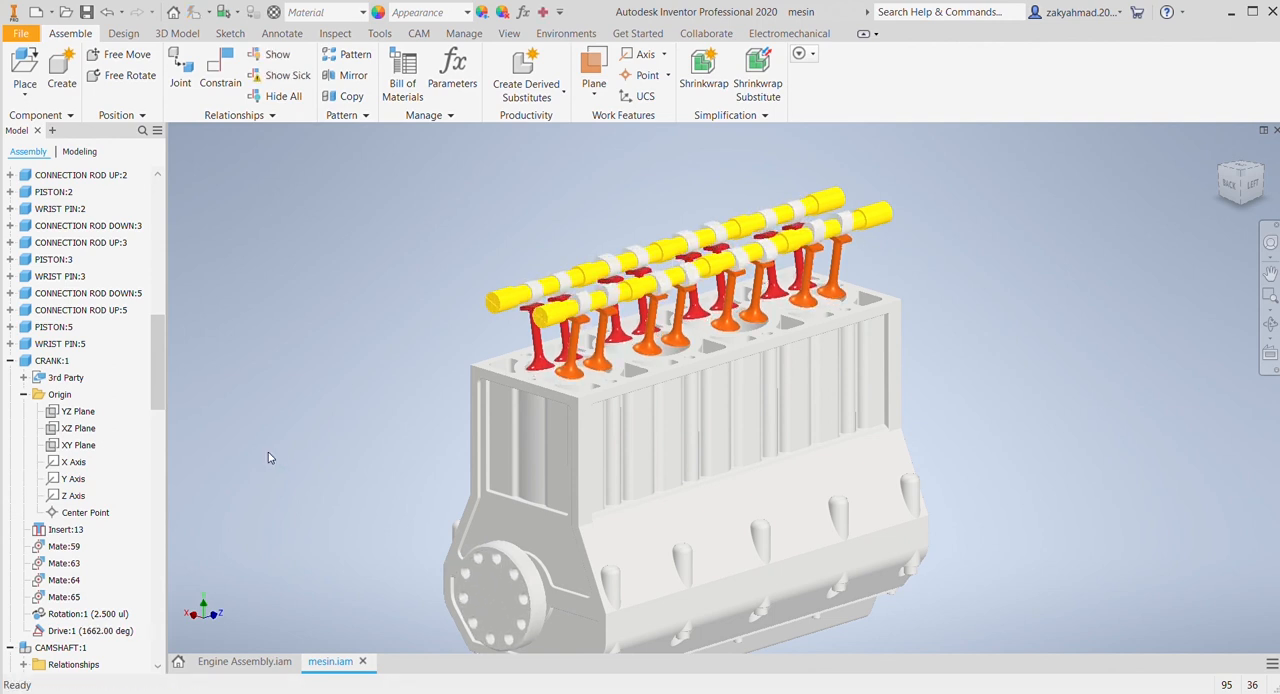
# Step: Close the Engineer's Notebook and undo the note and the last crankshaft drive
pyautogui.click(88, 632)
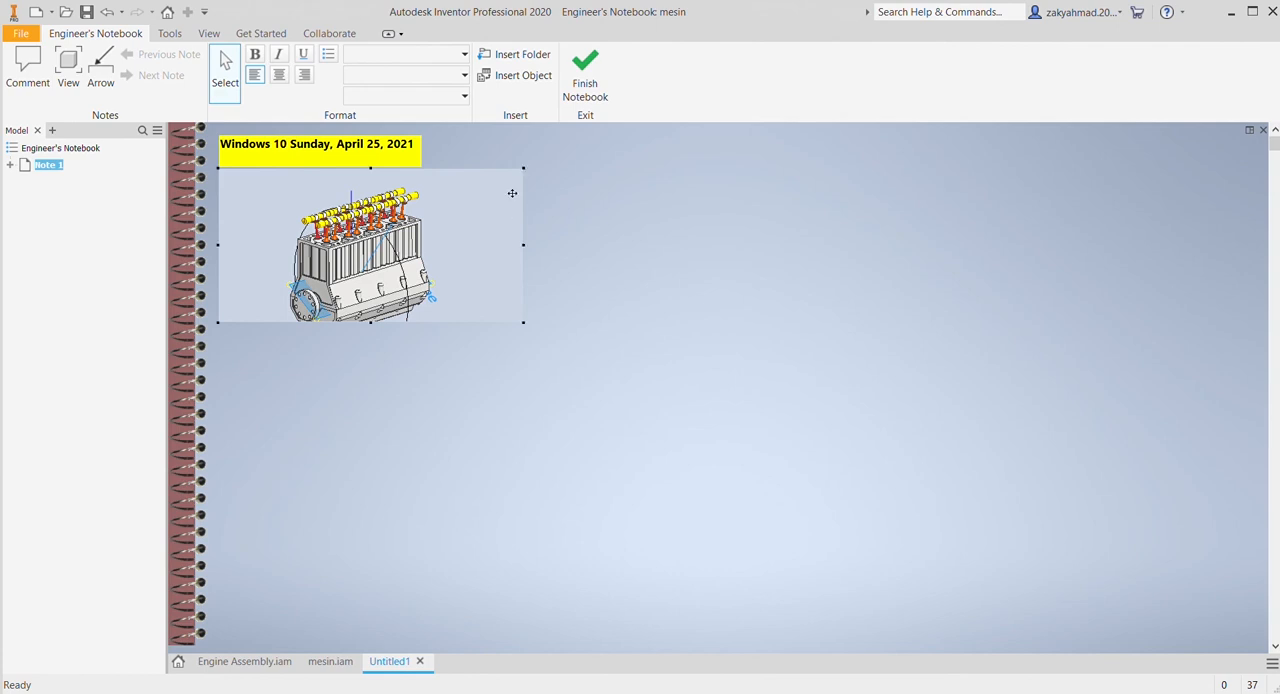
pyautogui.click(585, 75)
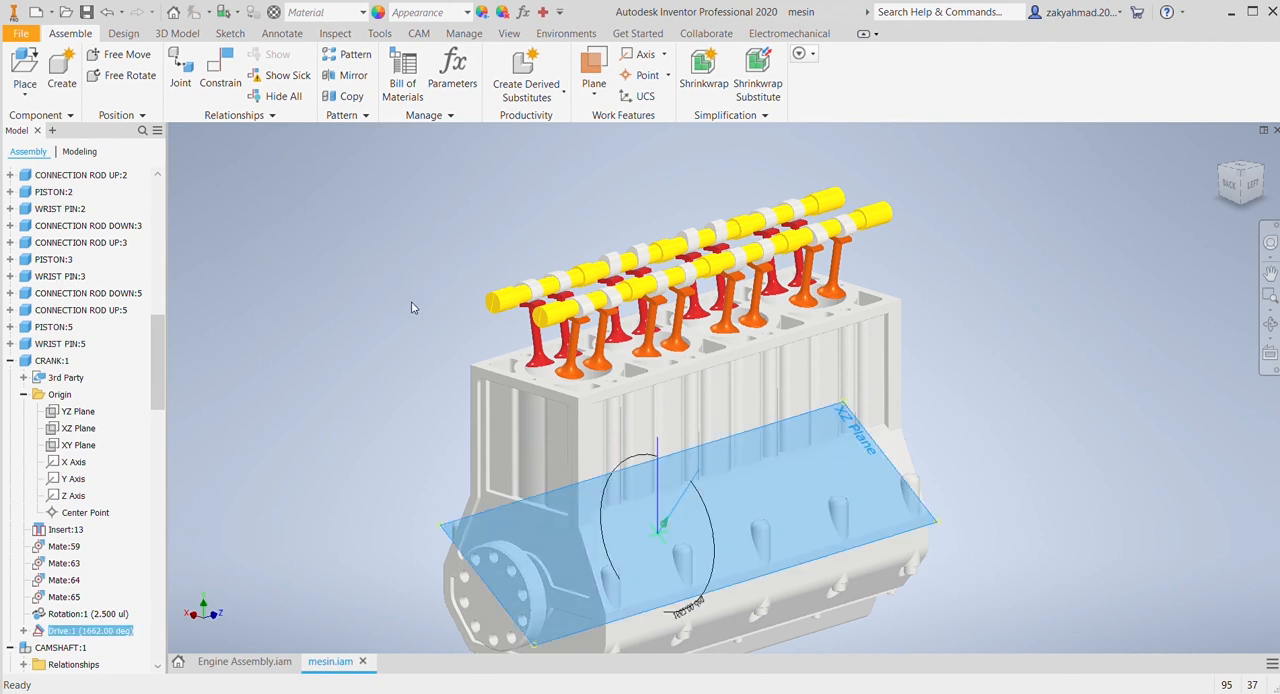
pyautogui.hotkey('ctrl', 'z')
pyautogui.hotkey('ctrl', 'z')
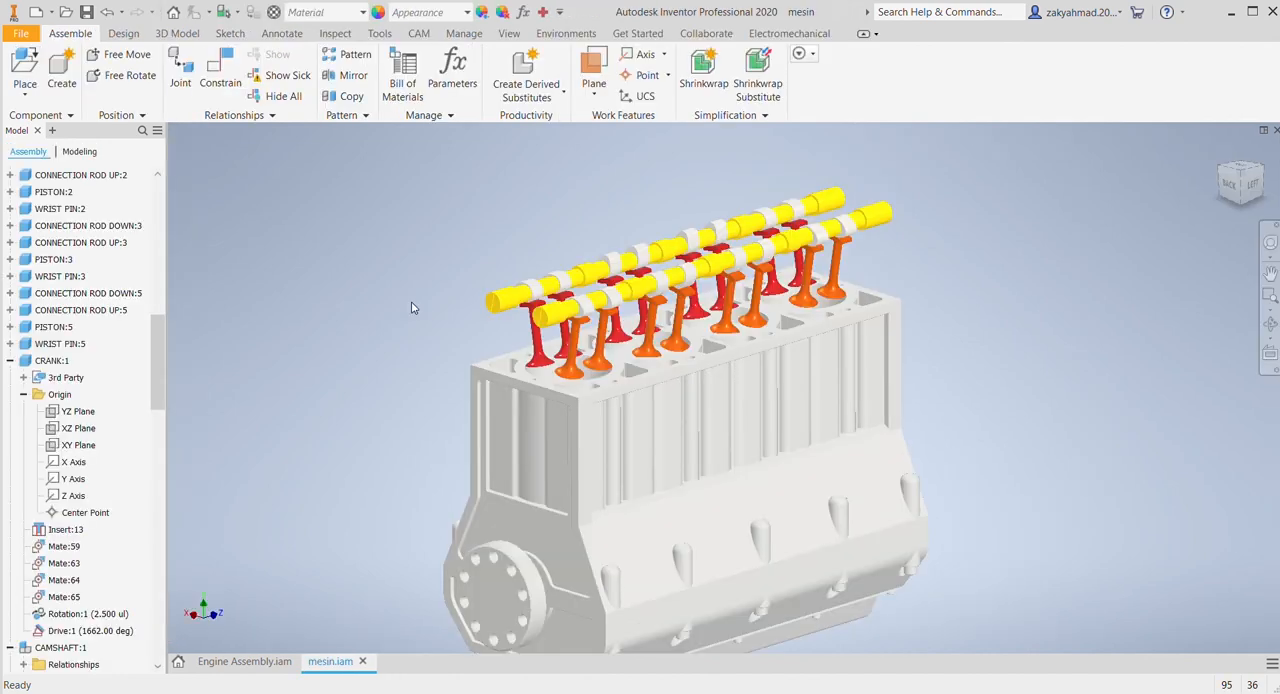
pyautogui.hotkey('ctrl', 'z')
# Step: Drive the crankshaft's angle constraint Drive:1 to 700 degrees
pyautogui.click(88, 631)
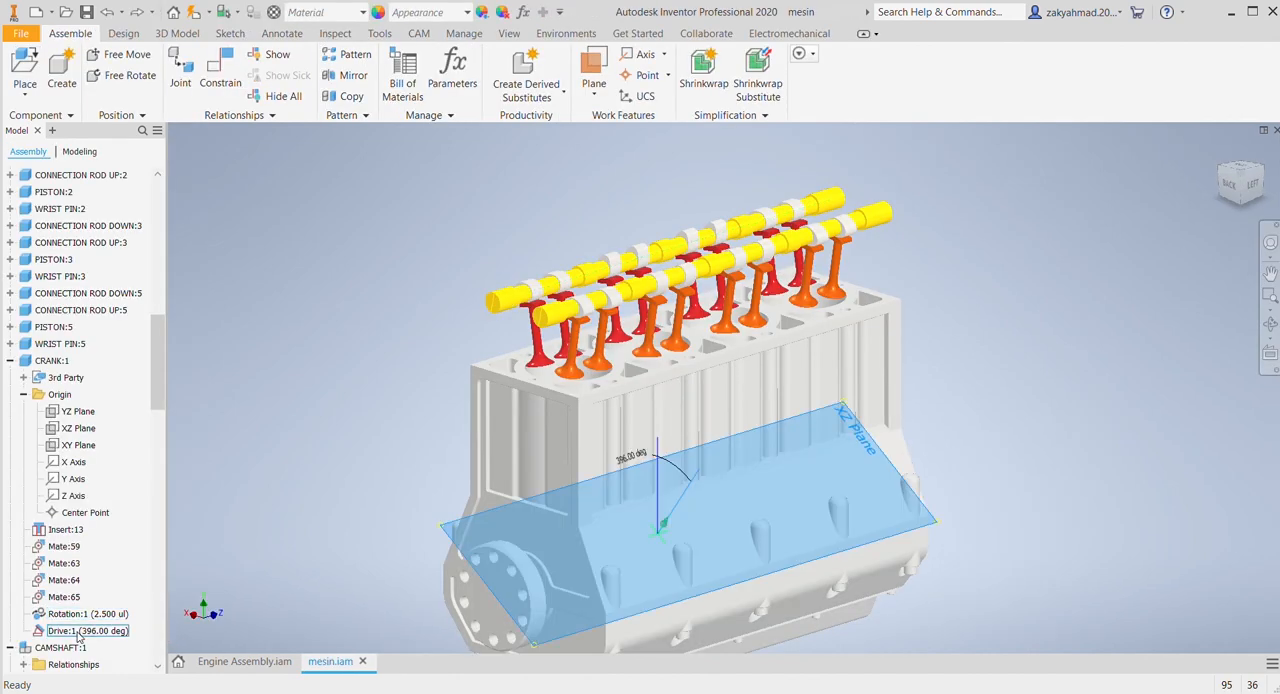
pyautogui.press('Escape')
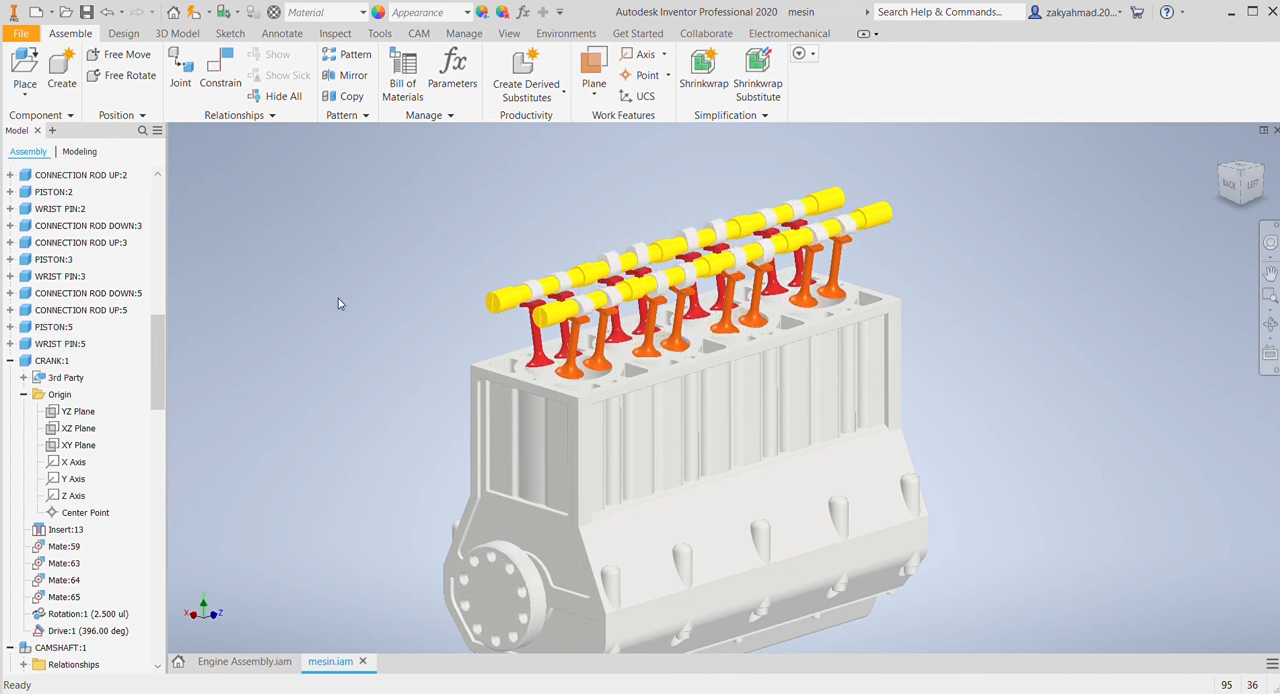
# Step: Hide the component CRANKCASE:1 to expose the pistons and crankshaft
pyautogui.scroll(15, 87, 541)
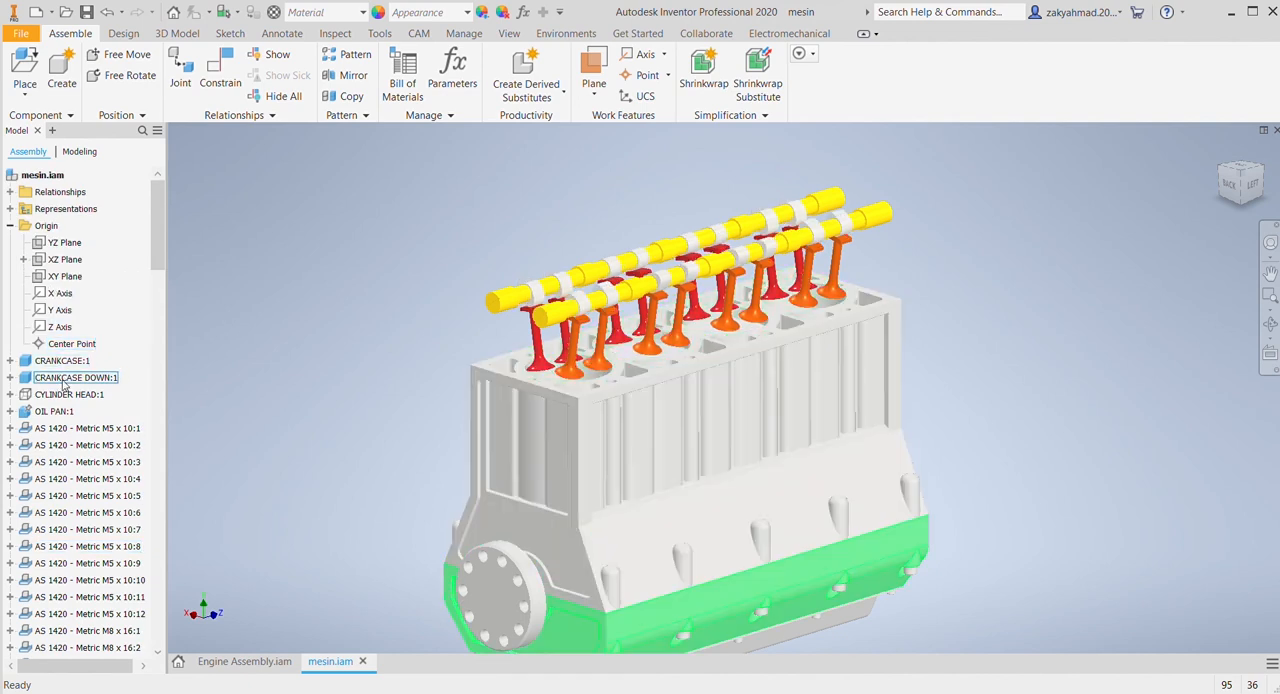
pyautogui.click(65, 362)
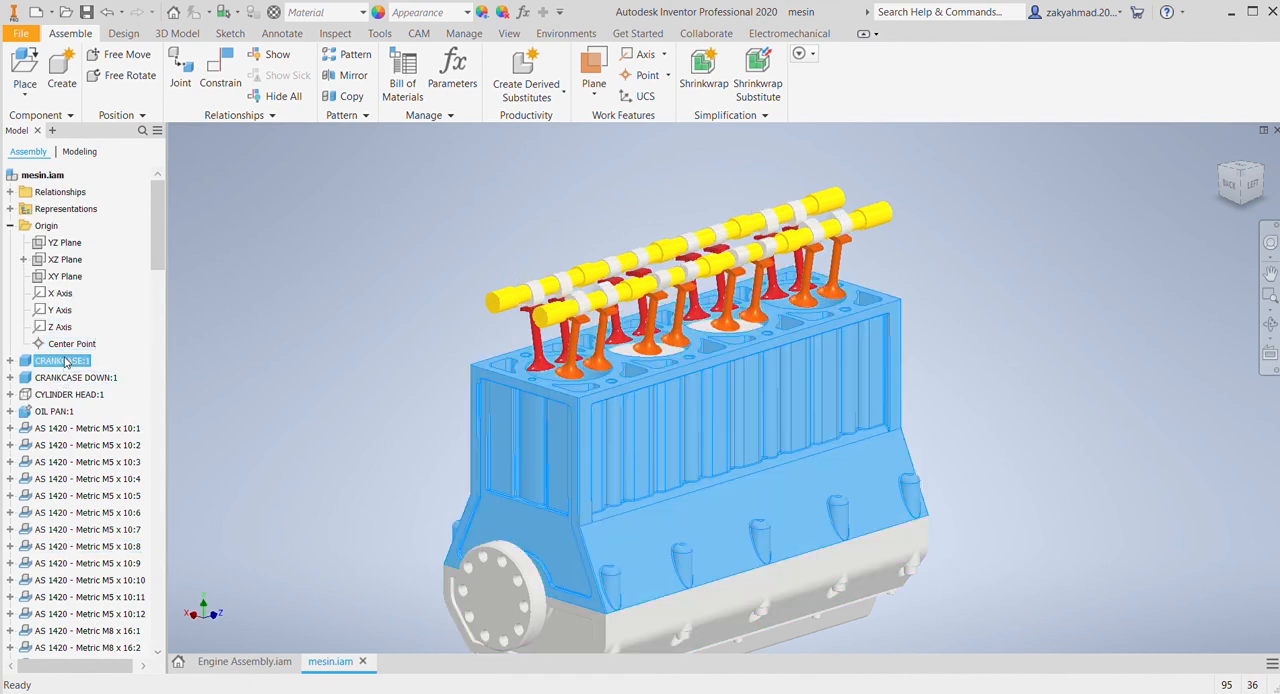
pyautogui.click(121, 504)
# Step: Drive the crankshaft constraint Drive:1 with the crankcase hidden and examine the piston, camshaft and valve motion
pyautogui.moveTo(360, 371); pyautogui.dragTo(325, 287, button='middle')
pyautogui.scroll(-12, 38, 422)
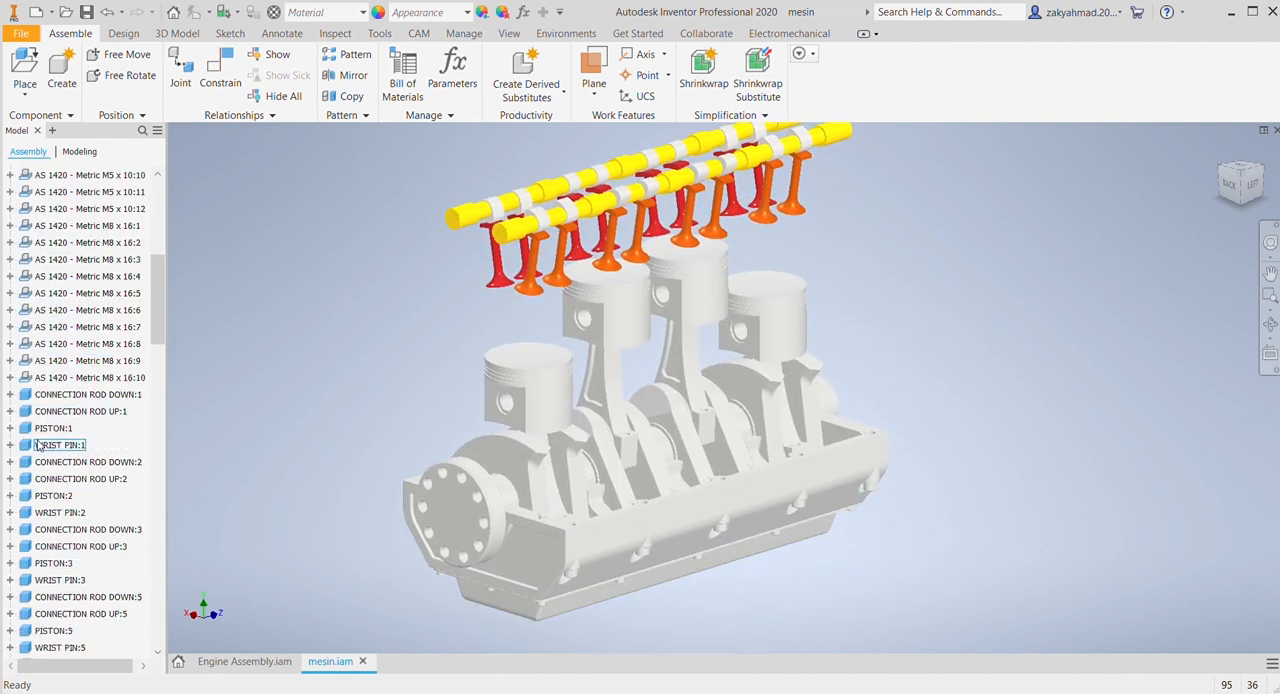
pyautogui.scroll(-1, 58, 501)
pyautogui.scroll(-2, 68, 560)
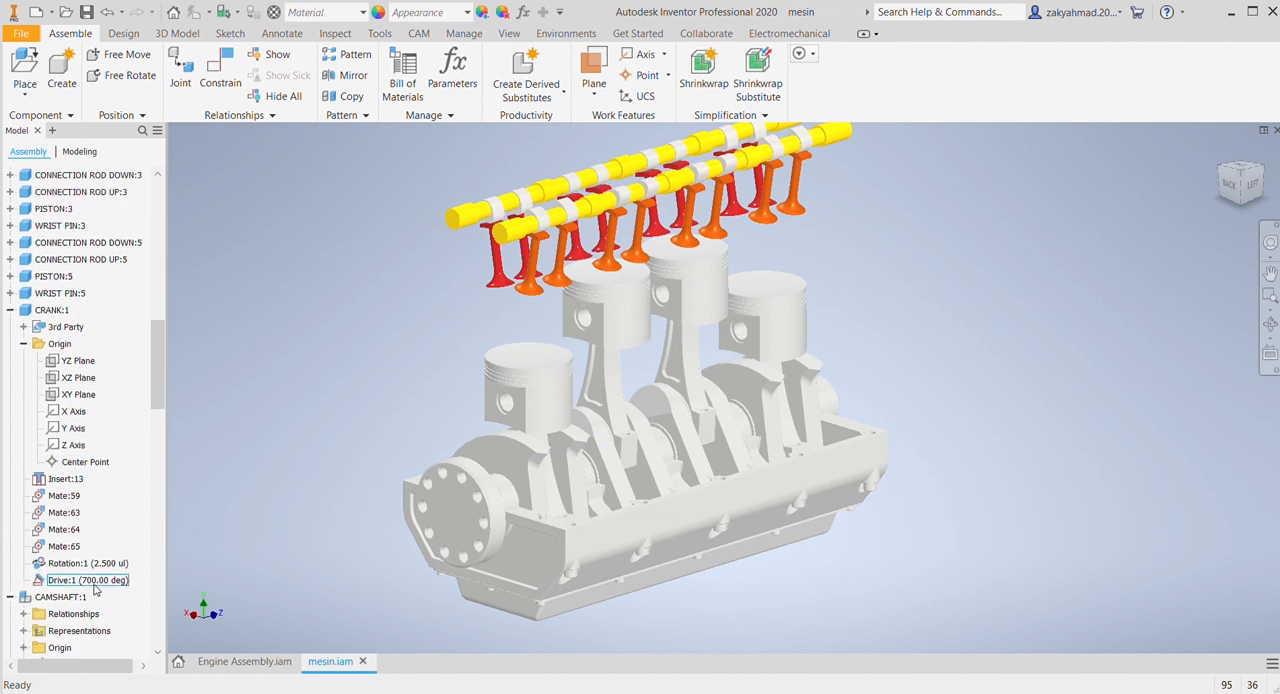
pyautogui.click(73, 581)
pyautogui.press('Escape')
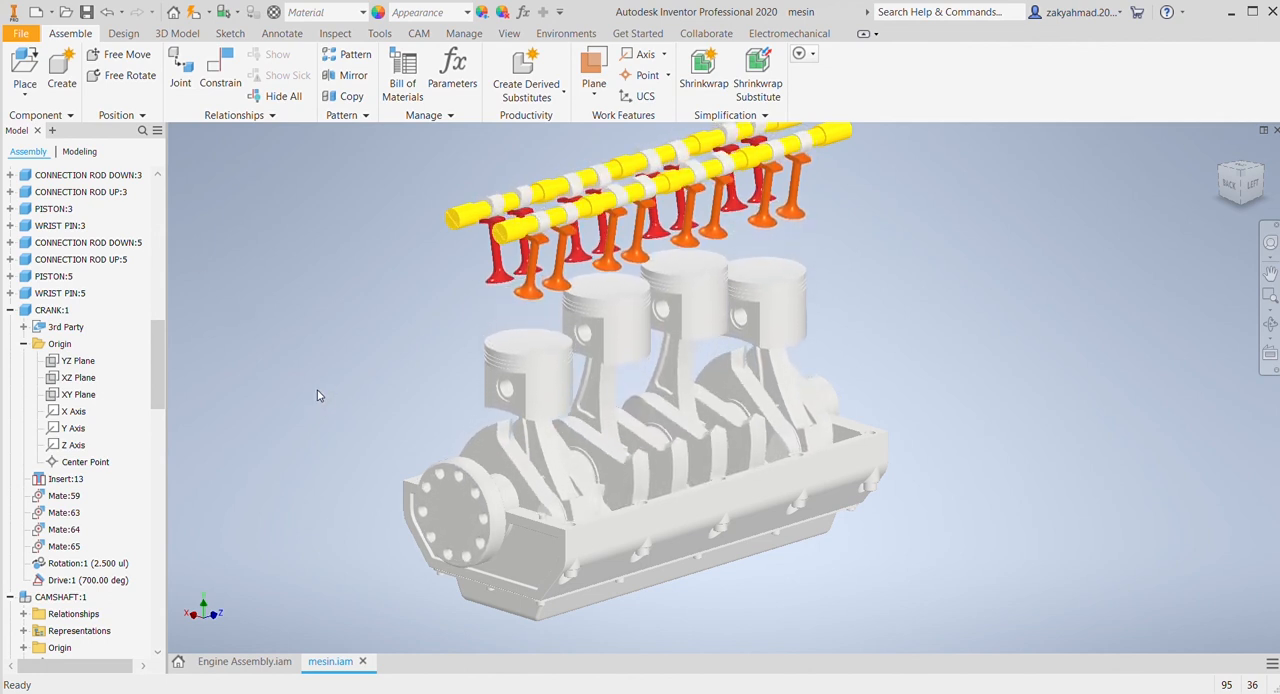
pyautogui.moveTo(374, 397); pyautogui.dragTo(437, 469, button='middle')
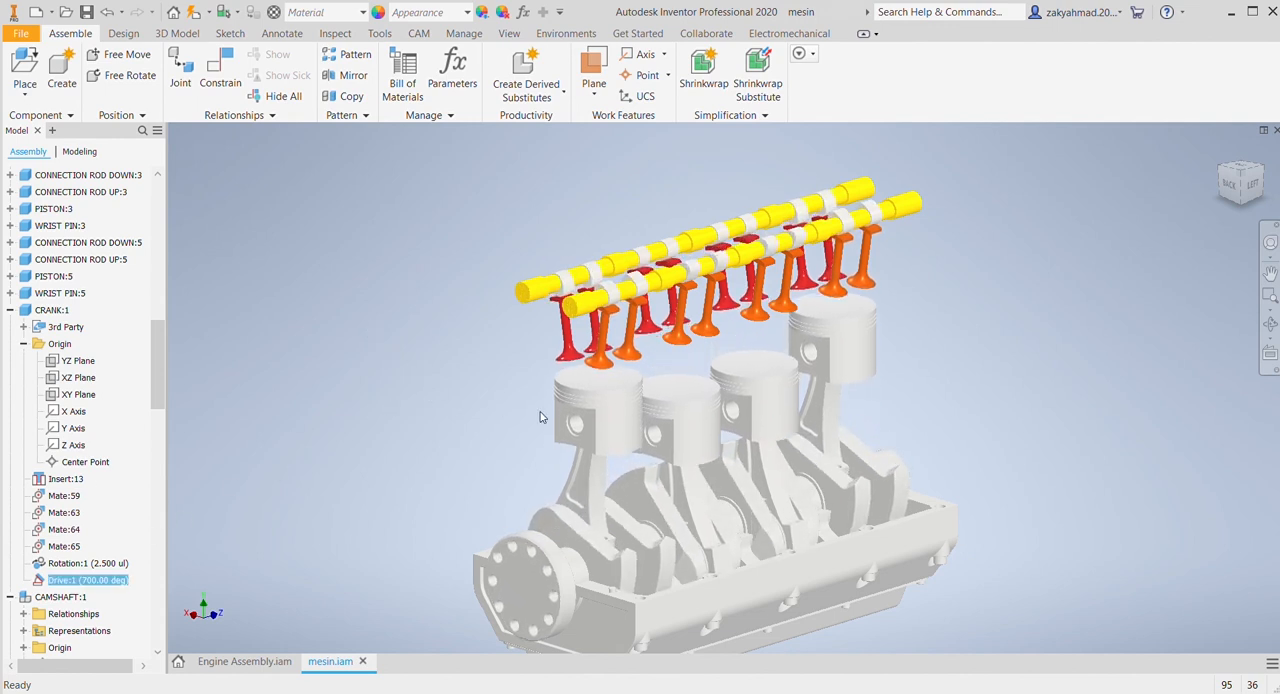
# Step: Turn the visibility of CYLINDER HEAD:1 and CRANKCASE:1 back on
pyautogui.scroll(-5, 1197, 134)
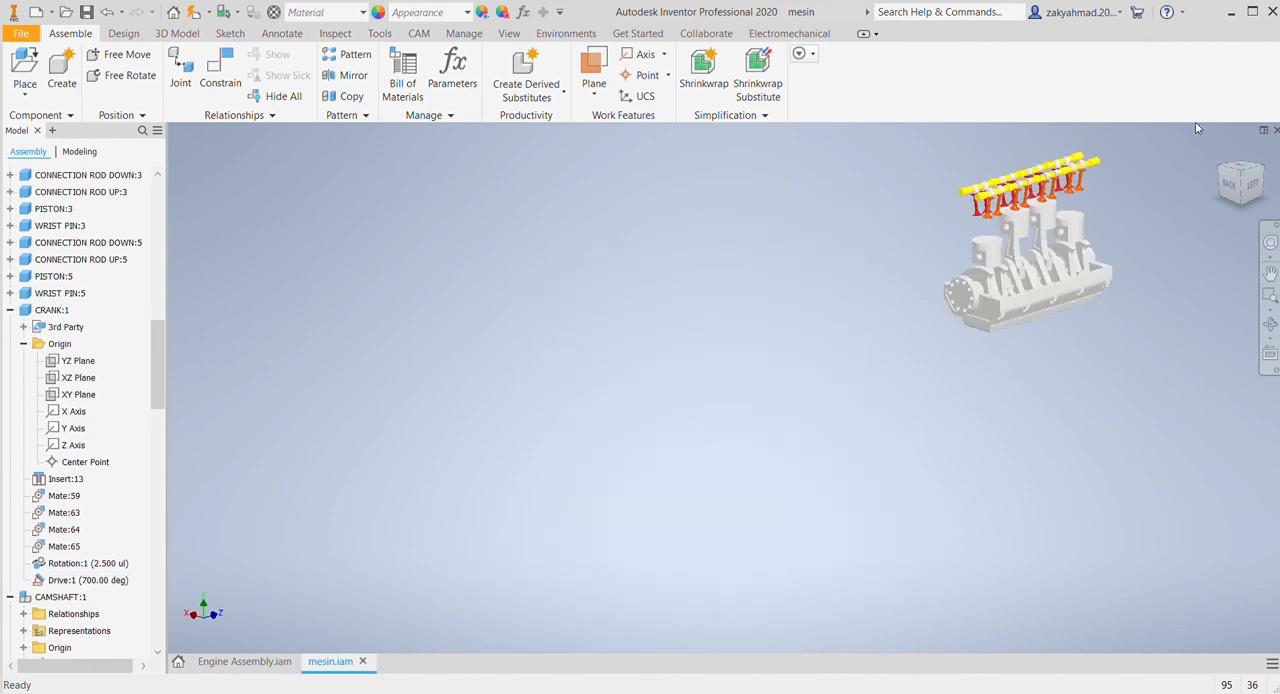
pyautogui.moveTo(1076, 274); pyautogui.dragTo(766, 435, button='middle')
pyautogui.scroll(5, 766, 435)
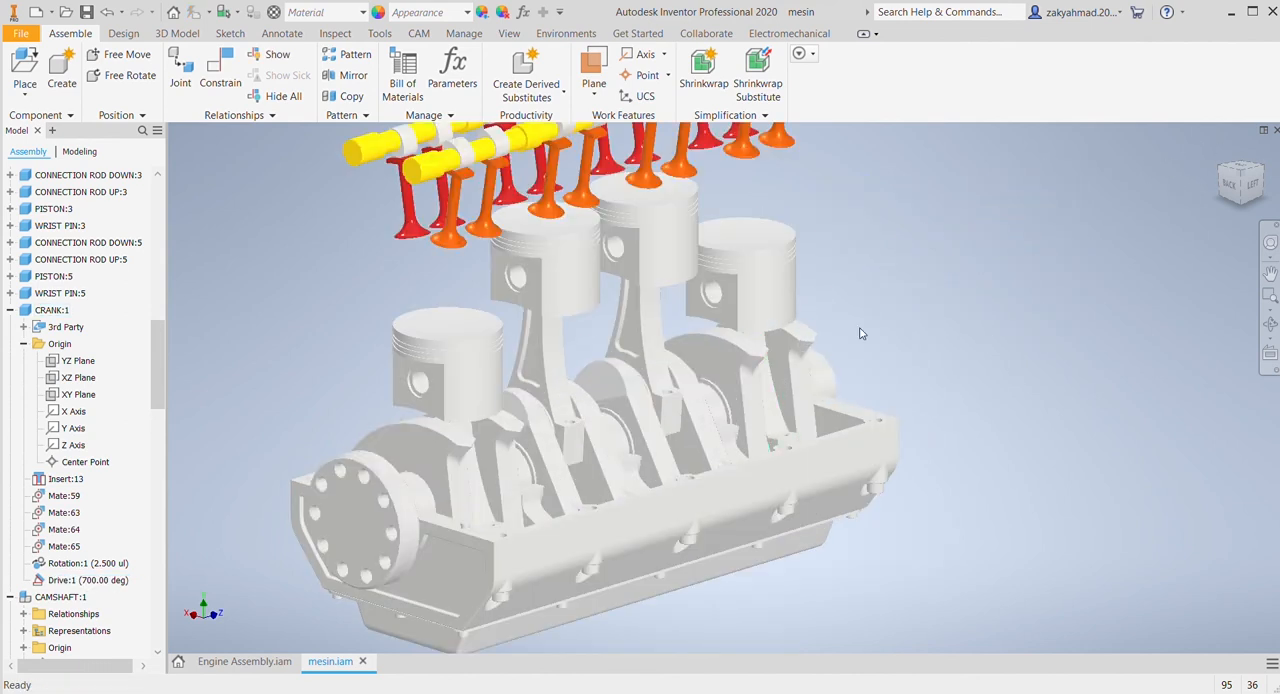
pyautogui.scroll(-3, 929, 380)
pyautogui.scroll(15, 60, 380)
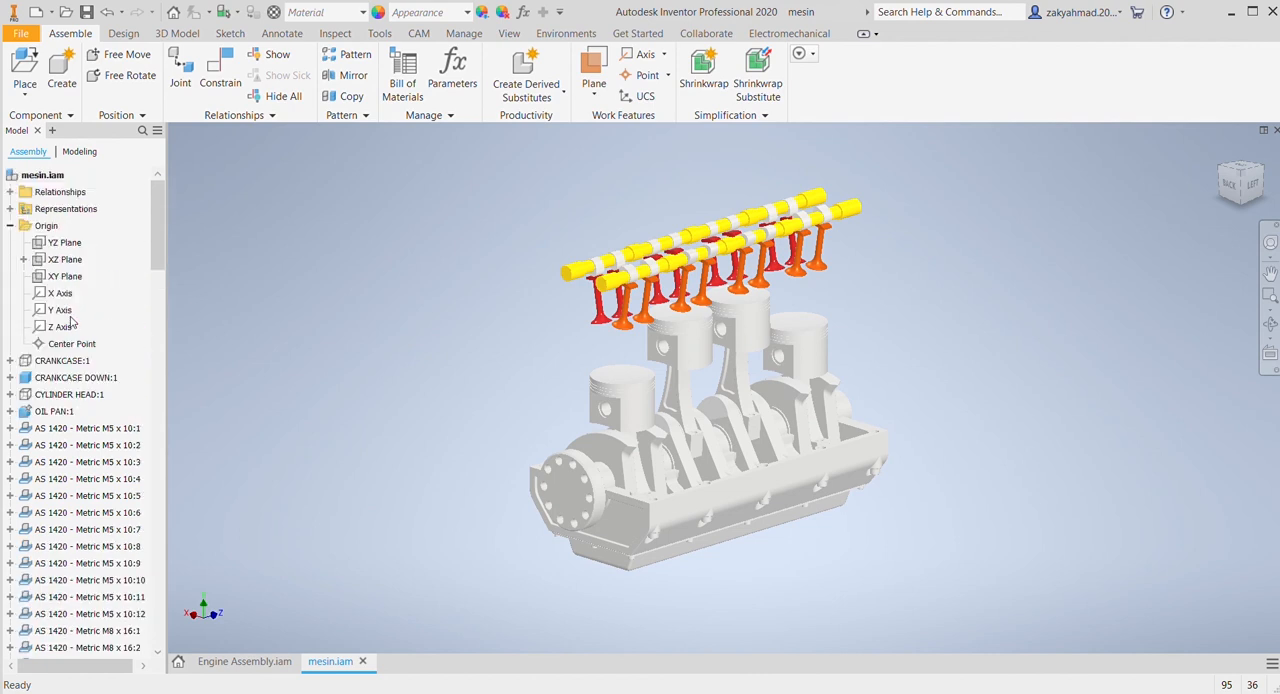
pyautogui.click(53, 398)
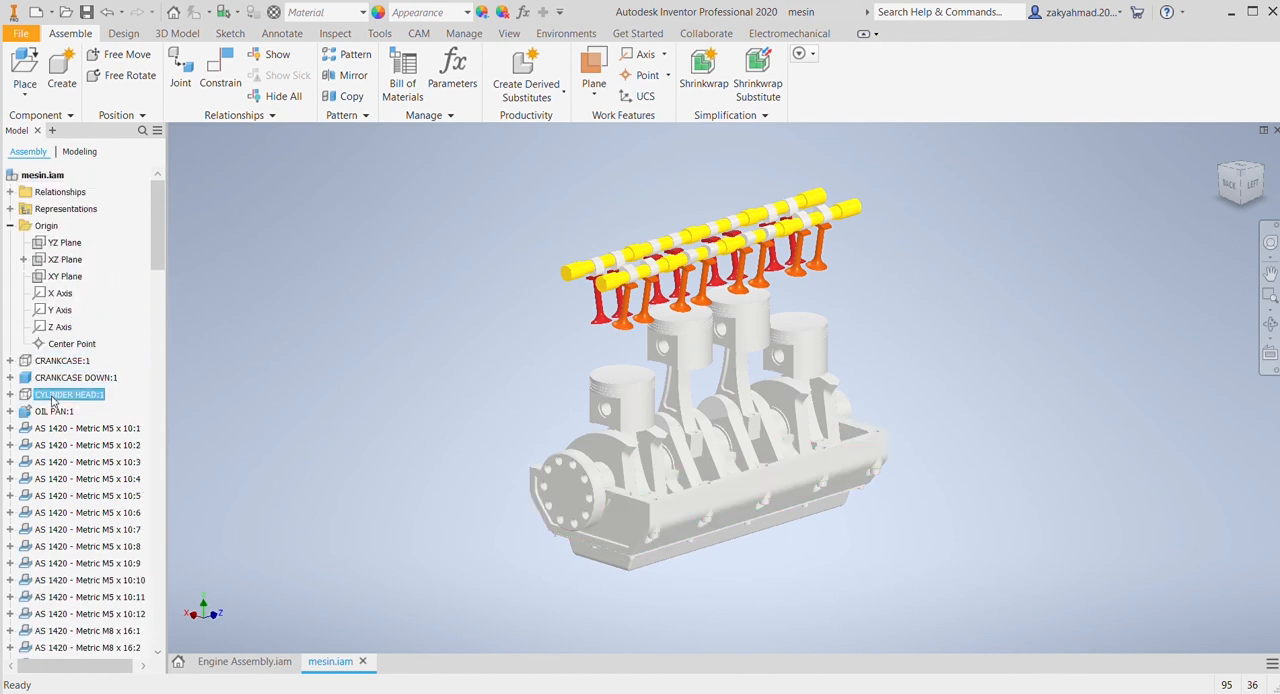
pyautogui.click(99, 519)
pyautogui.rightClick(66, 362)
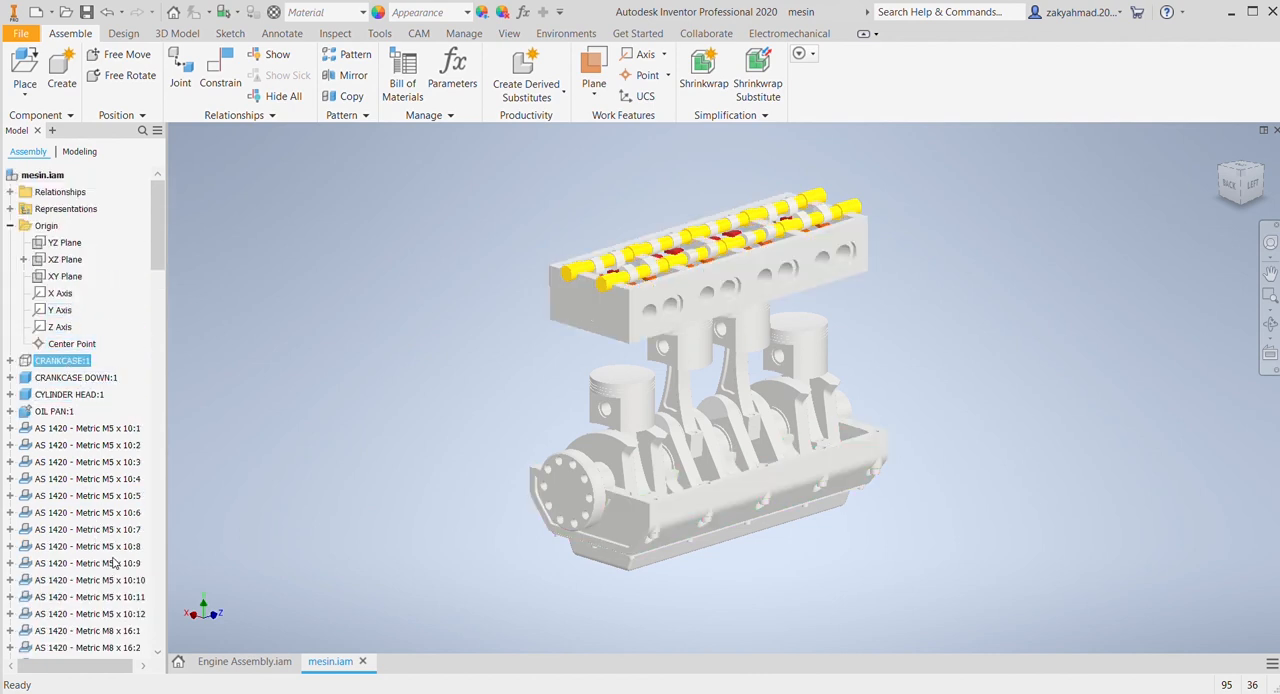